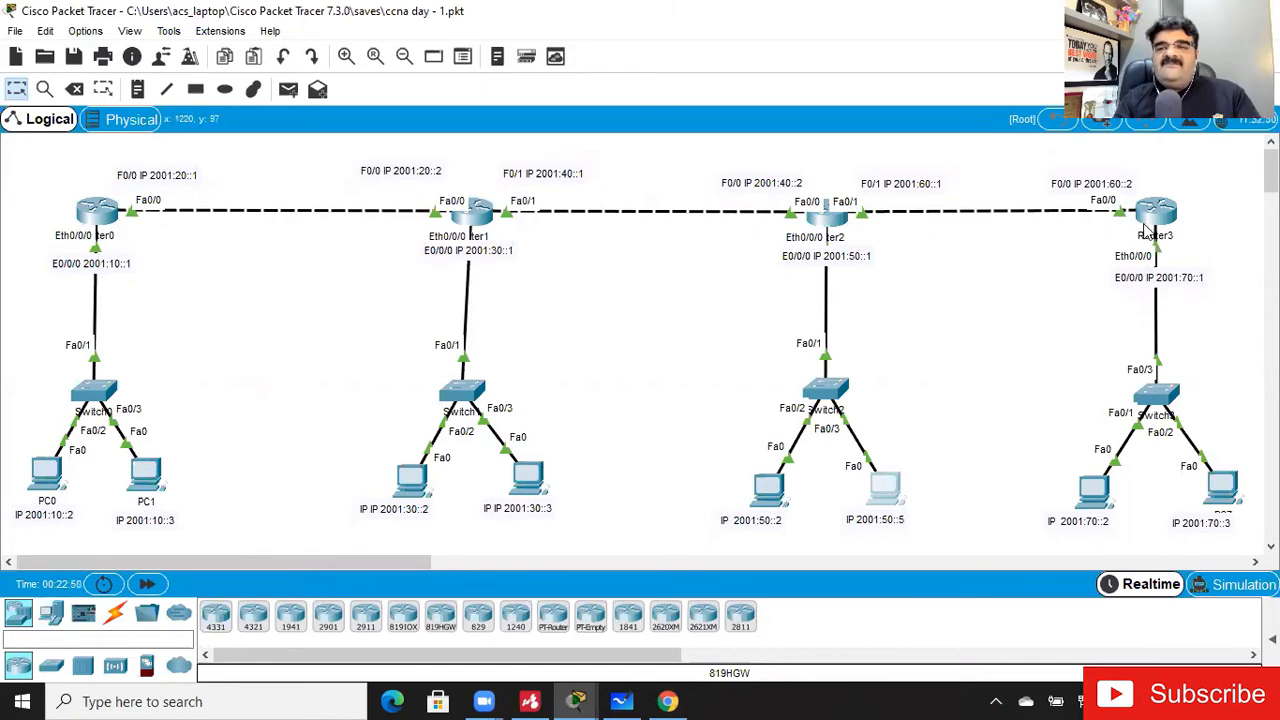
- Open the command line of Router3 and enter privileged mode, followed by global configuration mode
mouse_move(1145, 232)
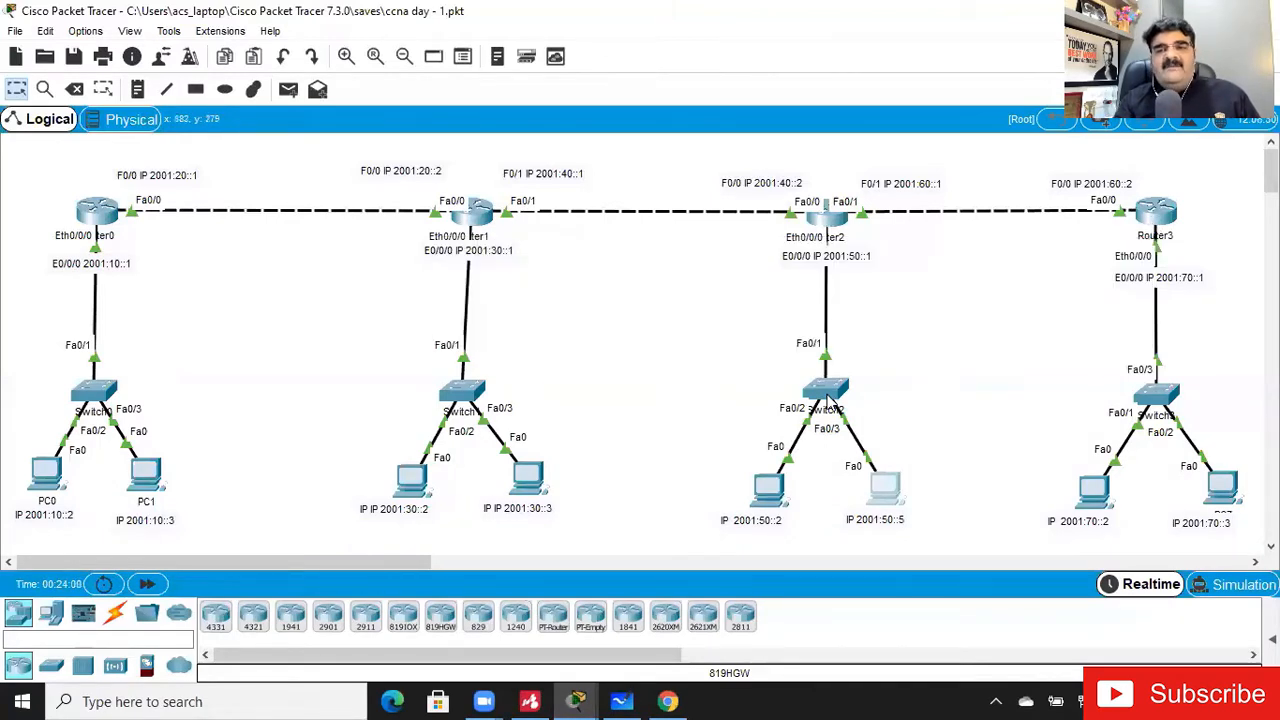
mouse_move(830, 398)
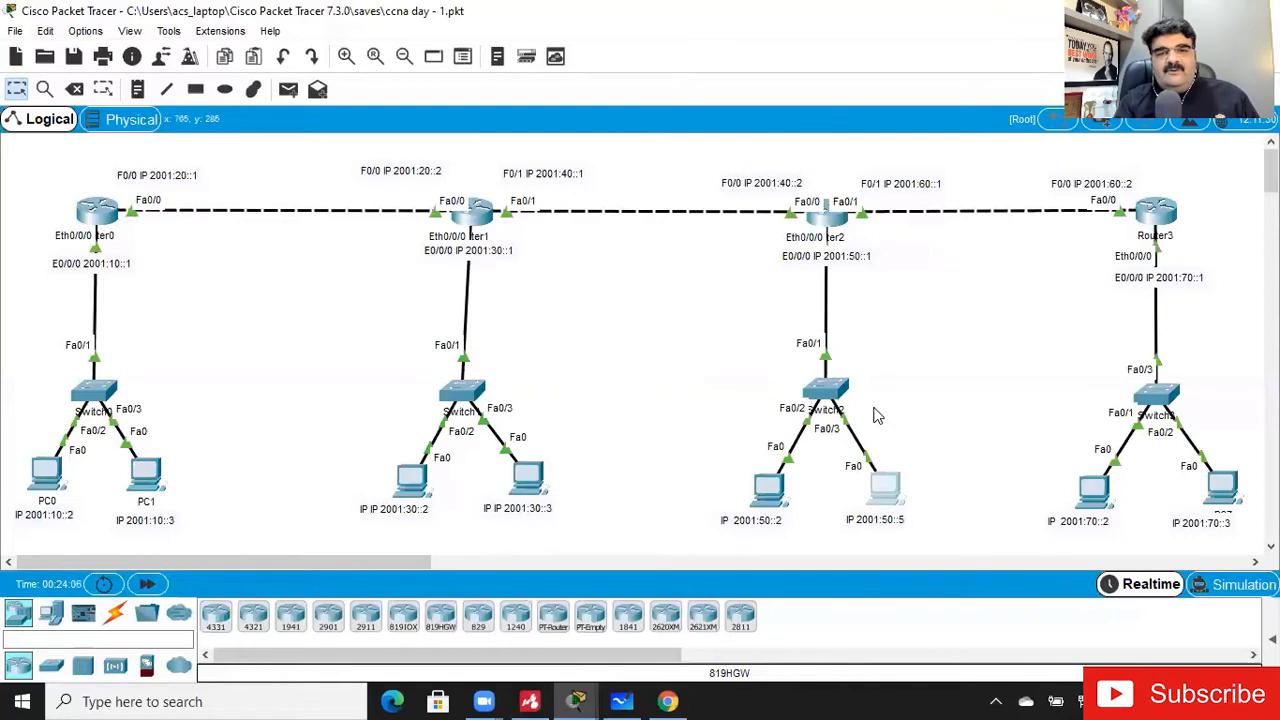
click(1160, 215)
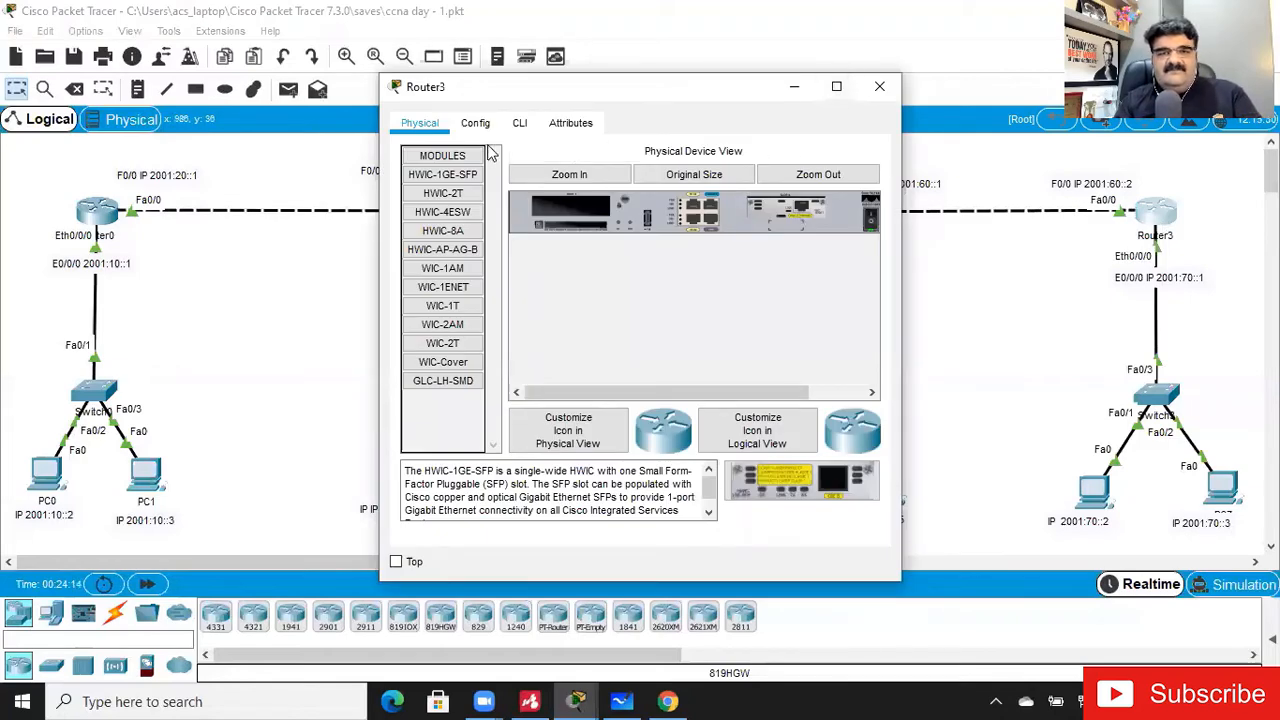
click(520, 124)
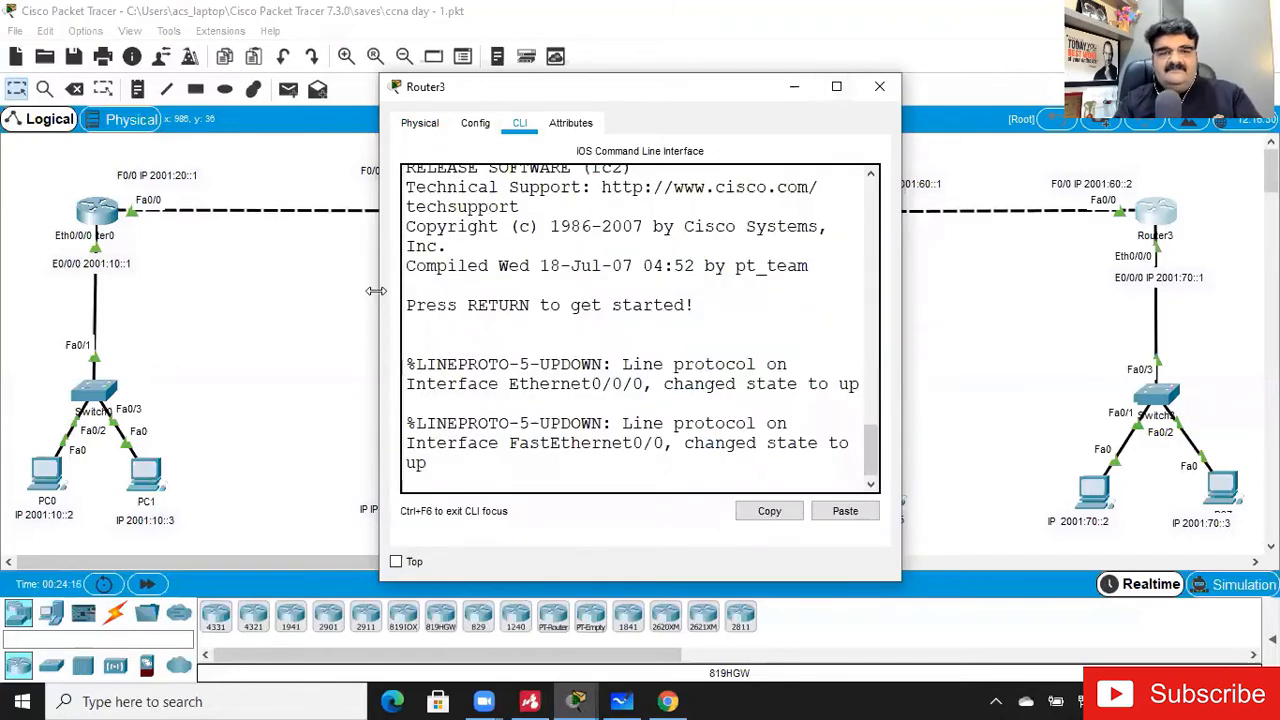
drag(375, 291, 8, 291)
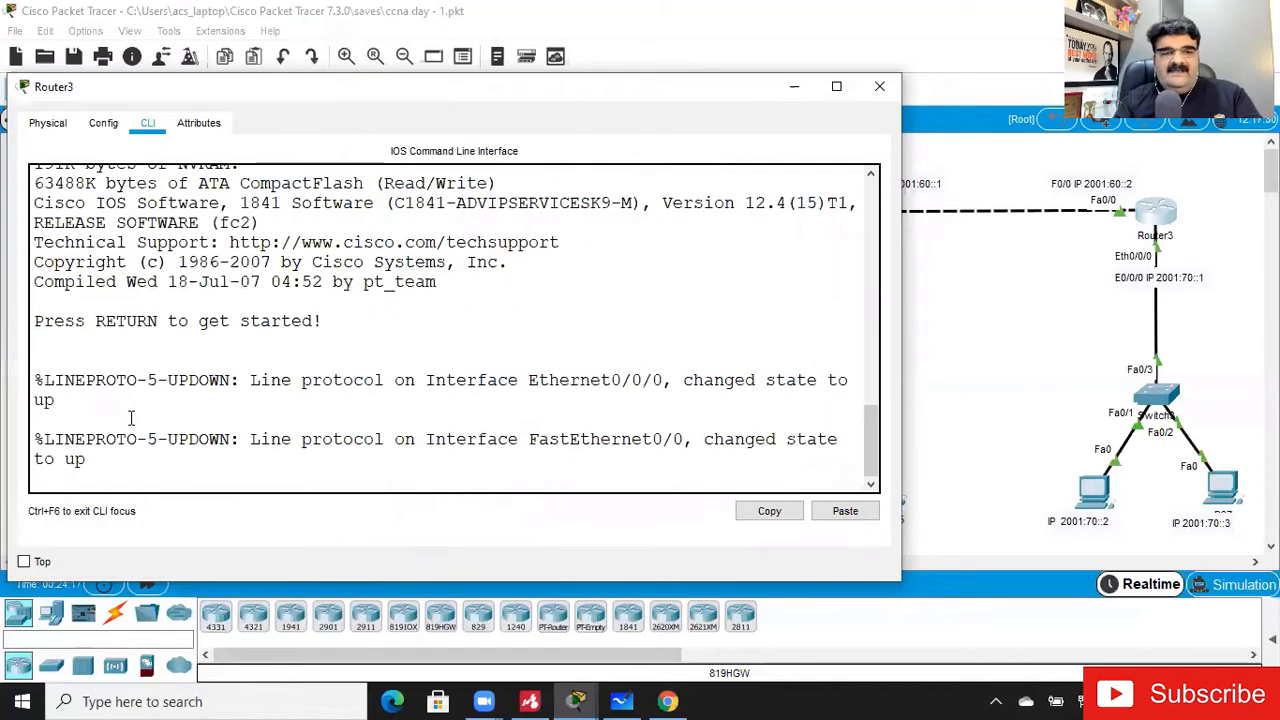
key(Return)
key(Return)
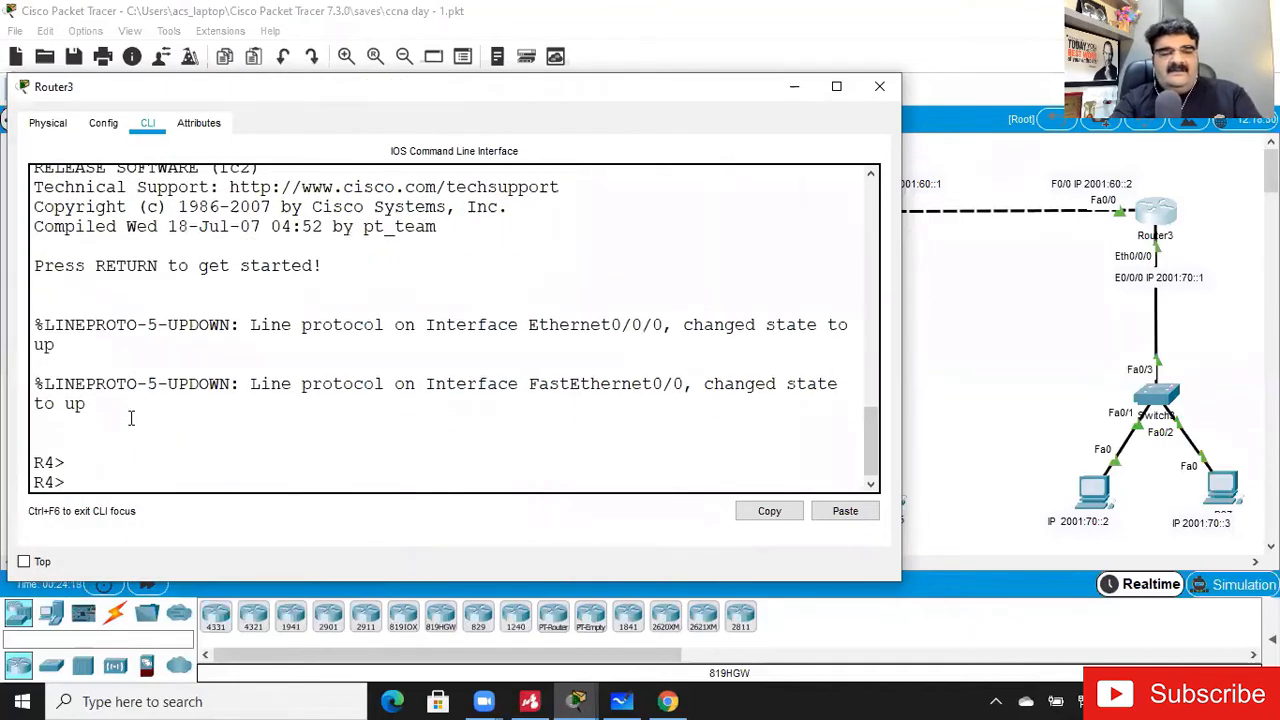
text(en)
key(Return)
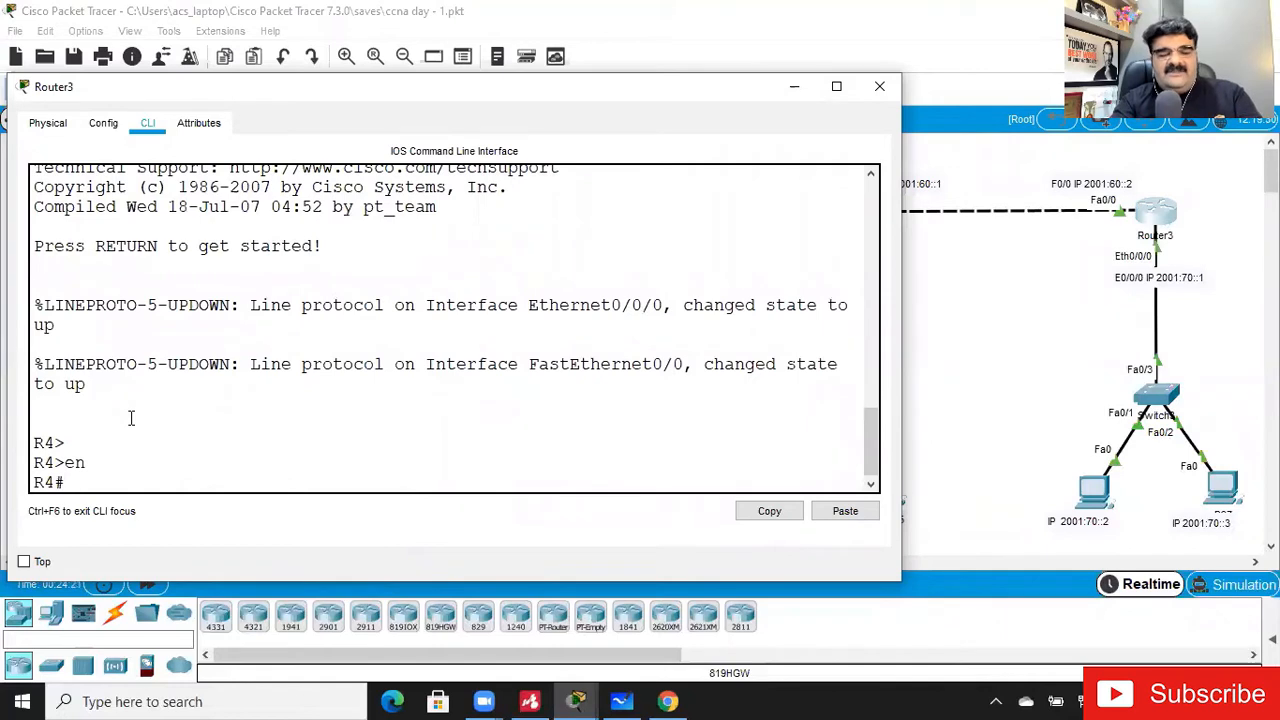
text(config)
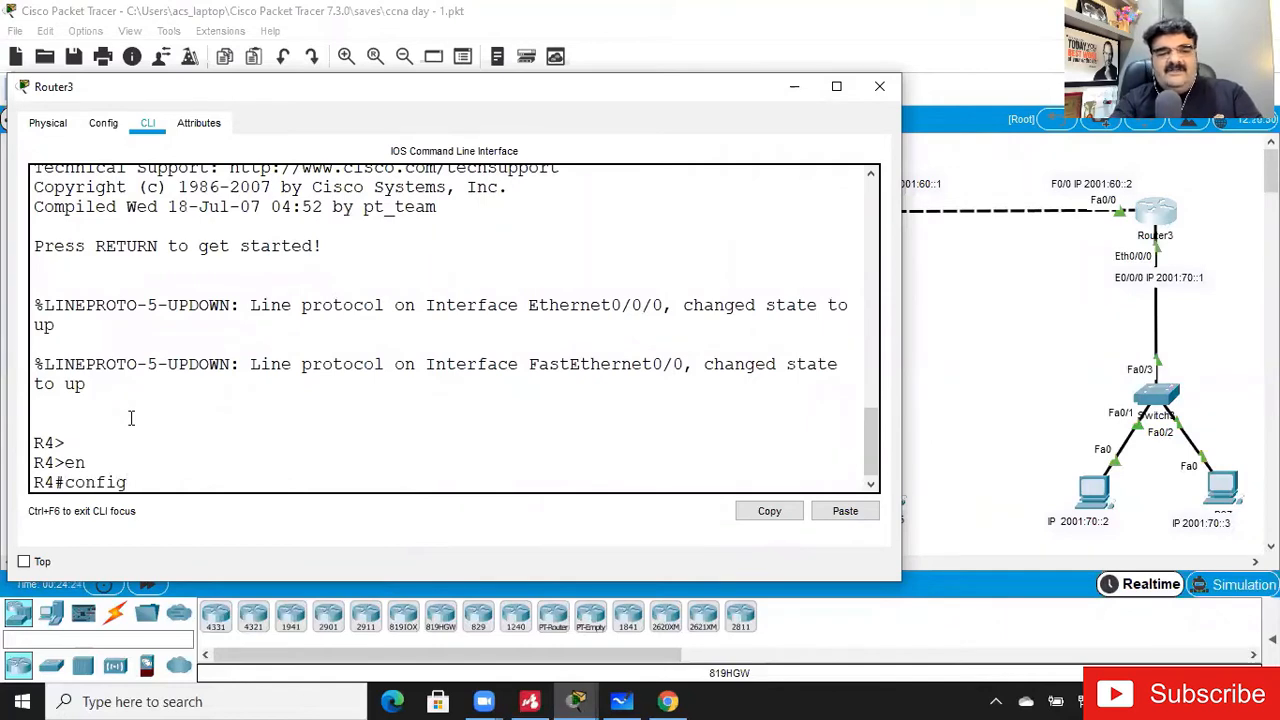
text( t)
key(Return)
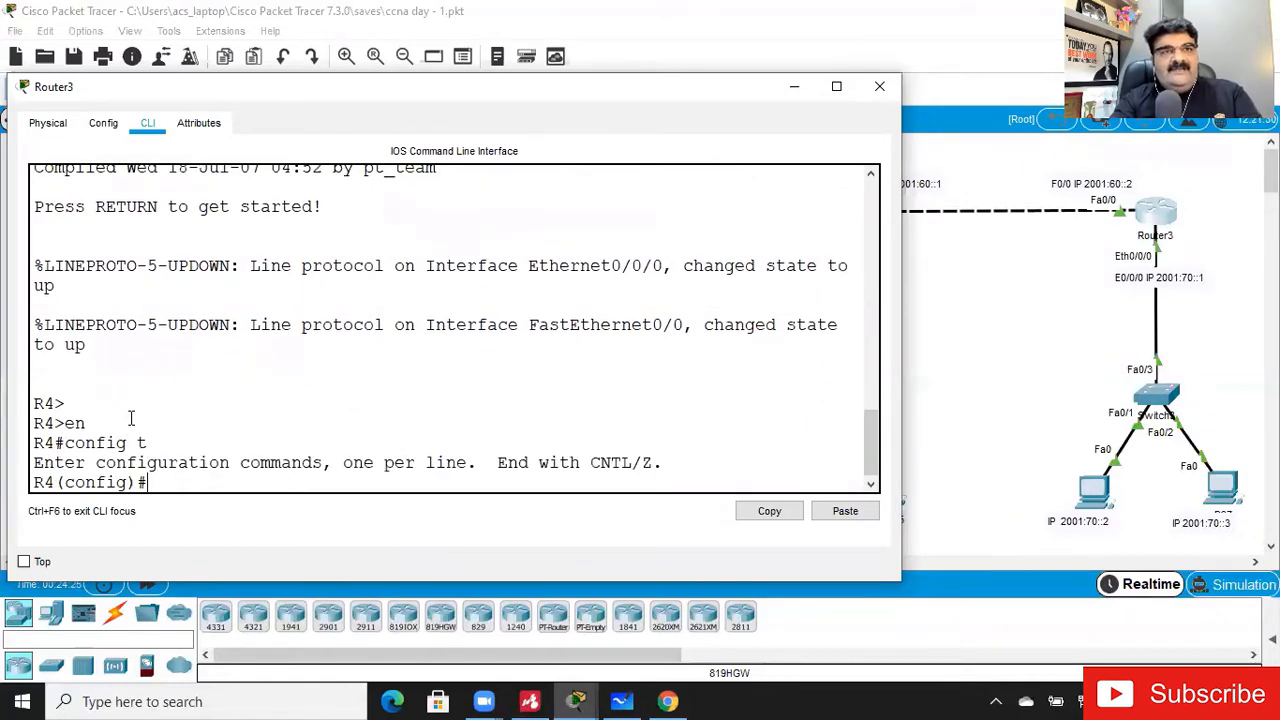
- Display the brief IPv6 interface summary of Router3 from configuration mode with do show ipv6 int brief
text(do show ipv)
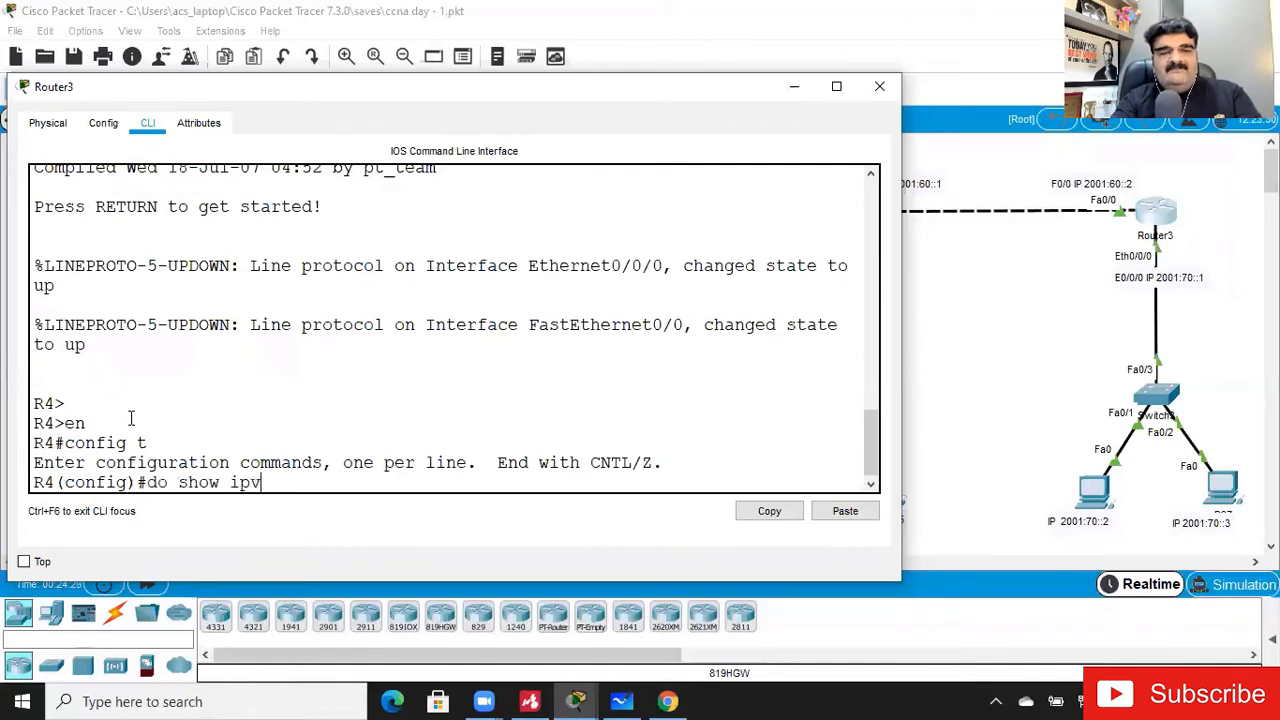
text(6 int)
key(Tab)
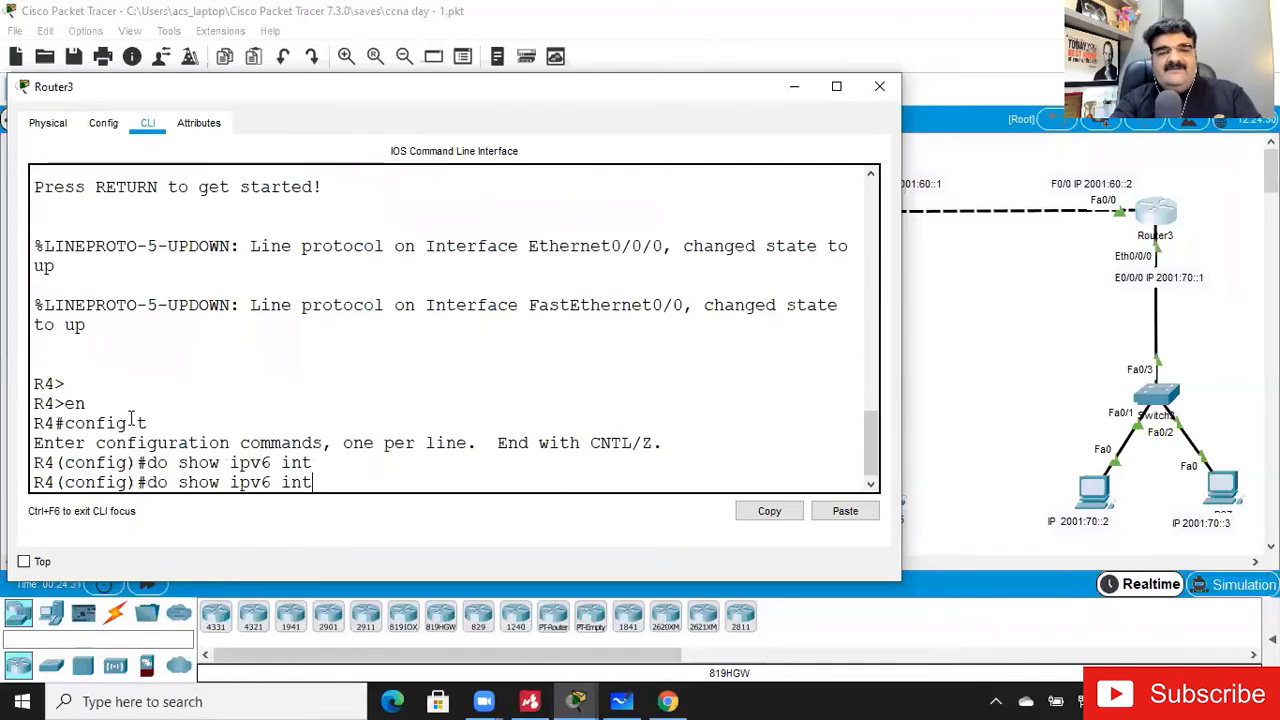
text(bri)
key(BackSpace)
key(BackSpace)
text(brief)
key(Return)
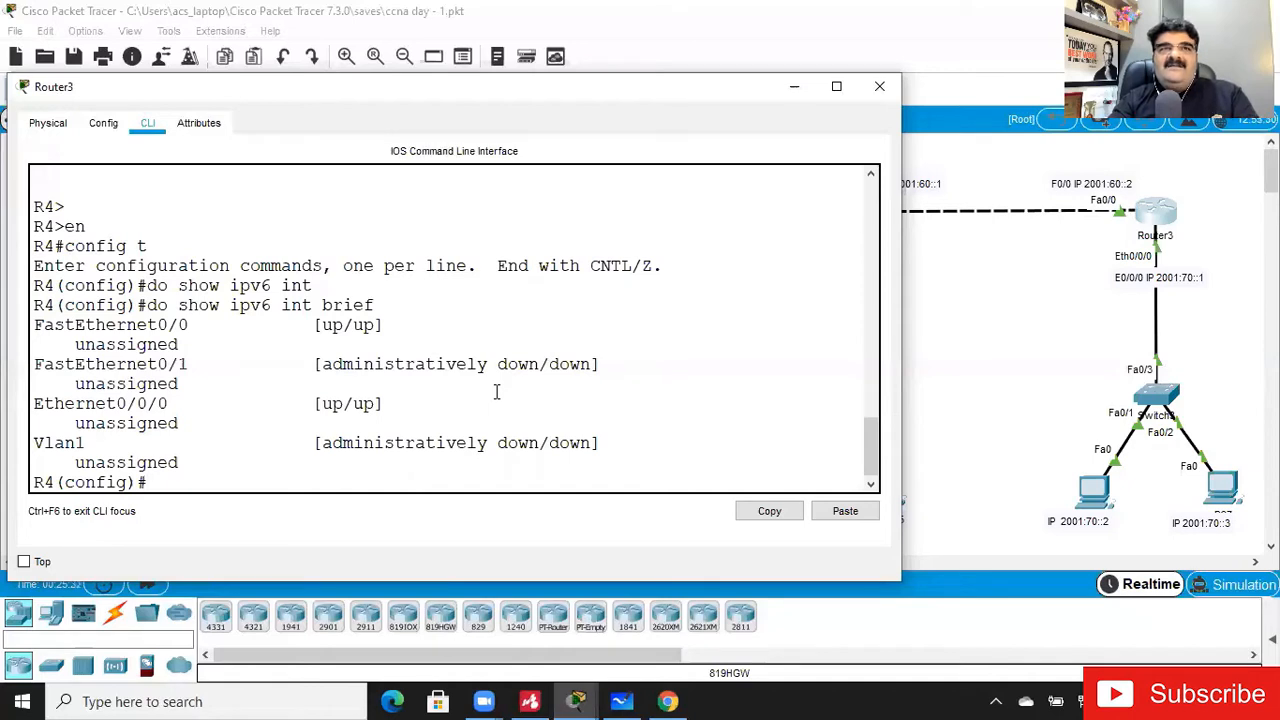
- Enable IPv6 unicast routing on Router3
text(ipv)
key(Tab)
text(uni)
key(Tab)
key(Return)
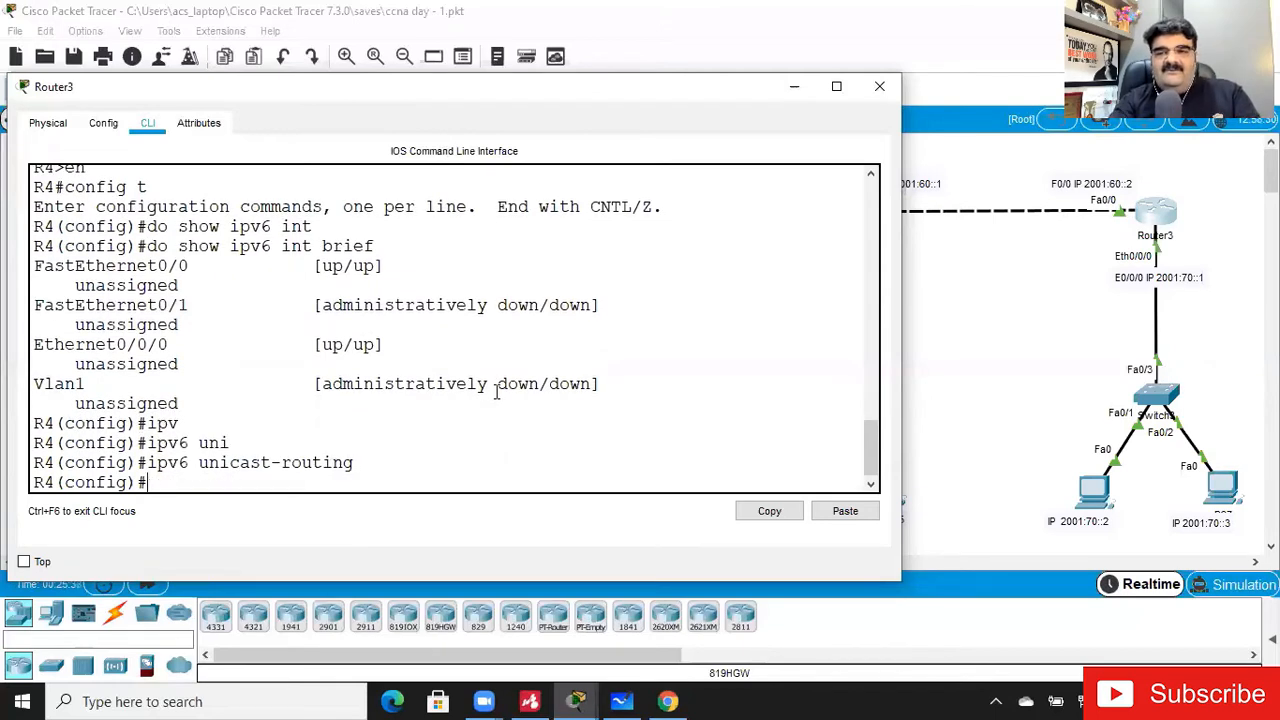
- Assign IPv6 address 2001:60::2/64 to Router3's interface fa0/0 and enable the interface with no shut
text(int fa0/0)
key(Return)
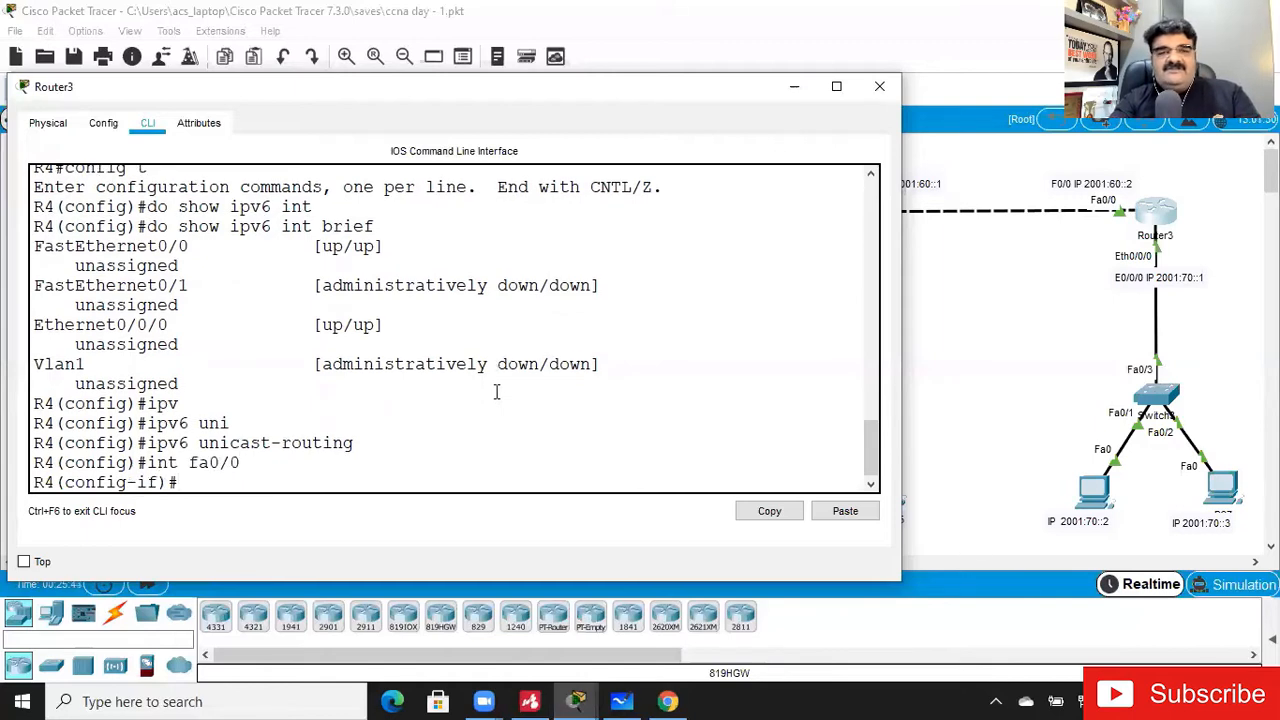
text(ipv)
key(Tab)
text(add)
key(Tab)
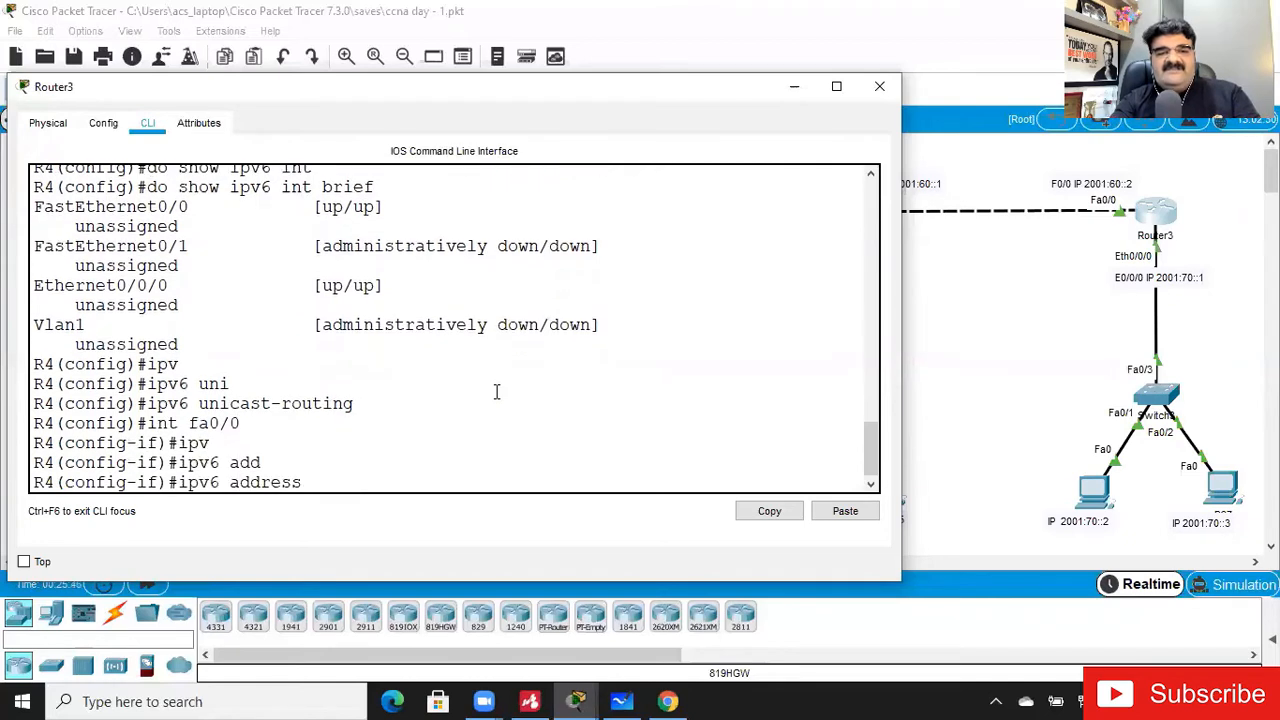
text(200 :)
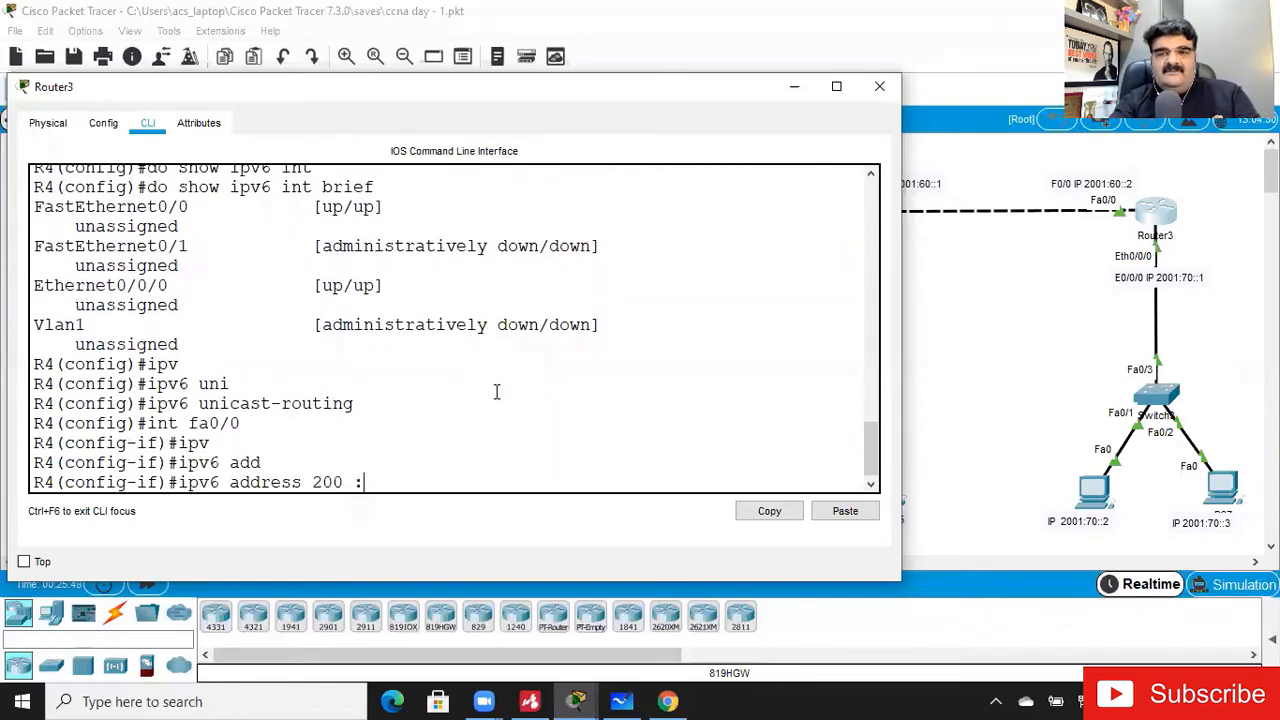
text(60::)
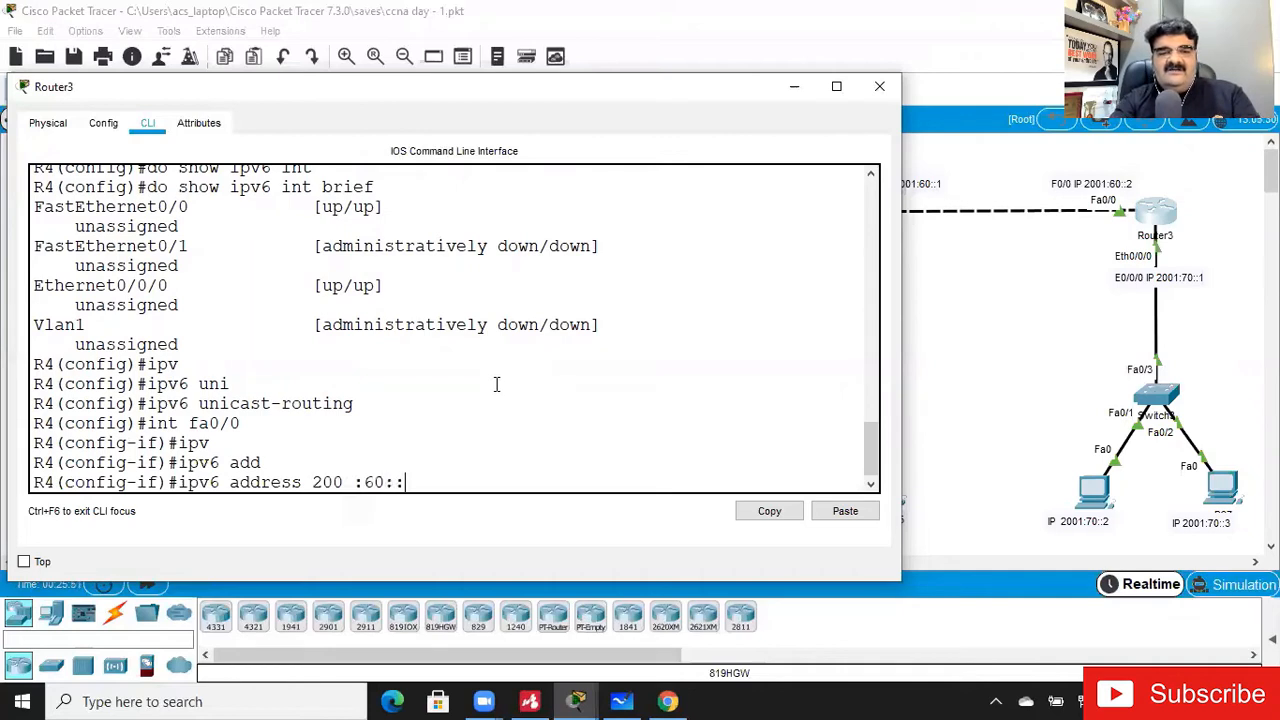
text(2/64)
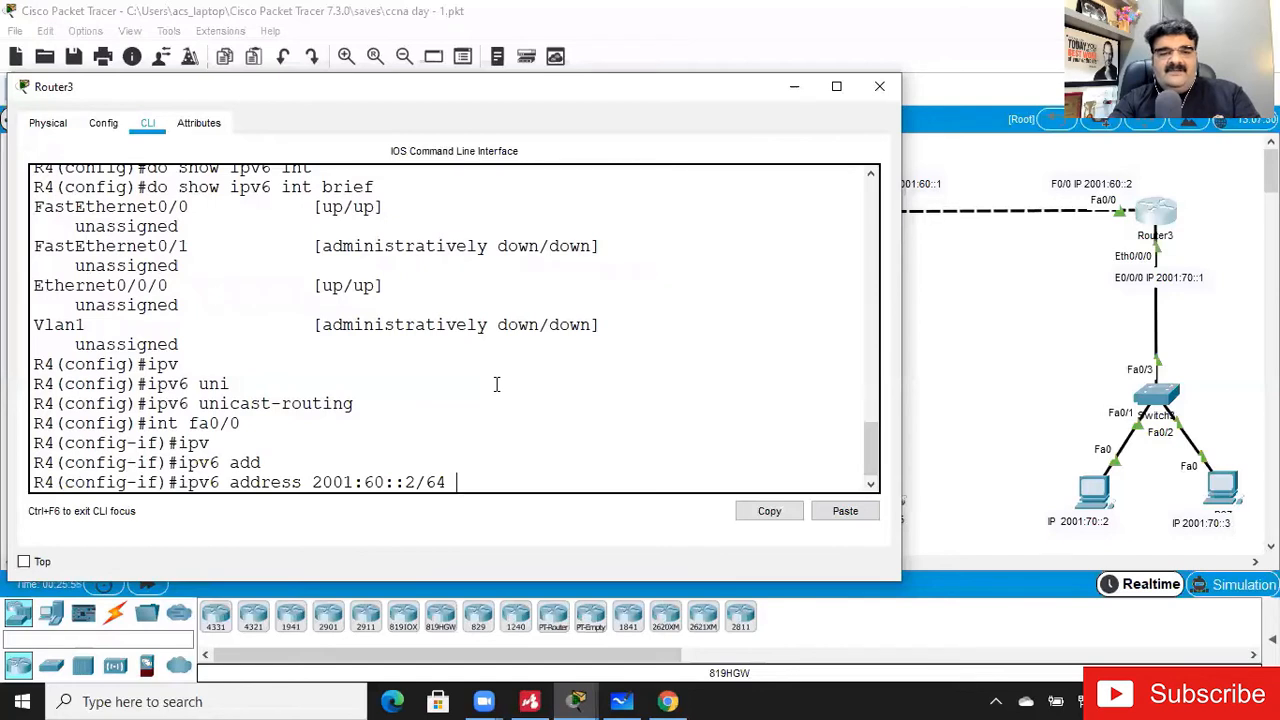
key(Return)
text(no shut)
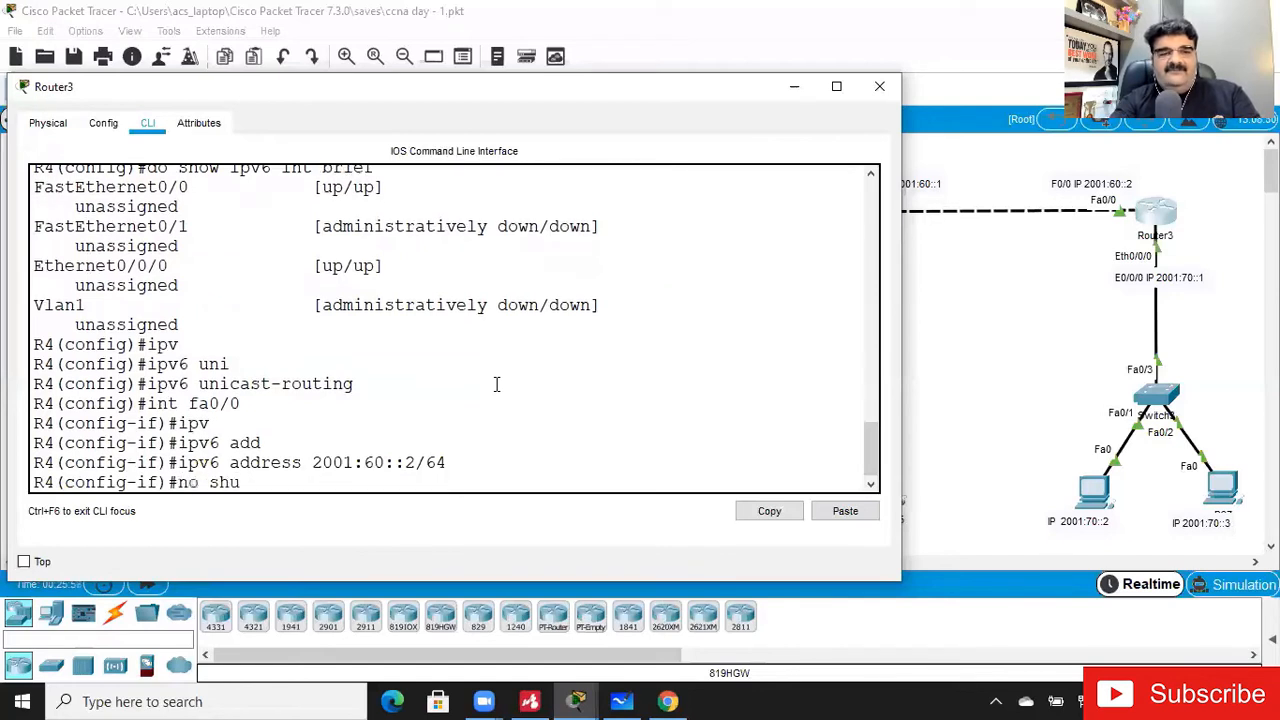
key(Return)
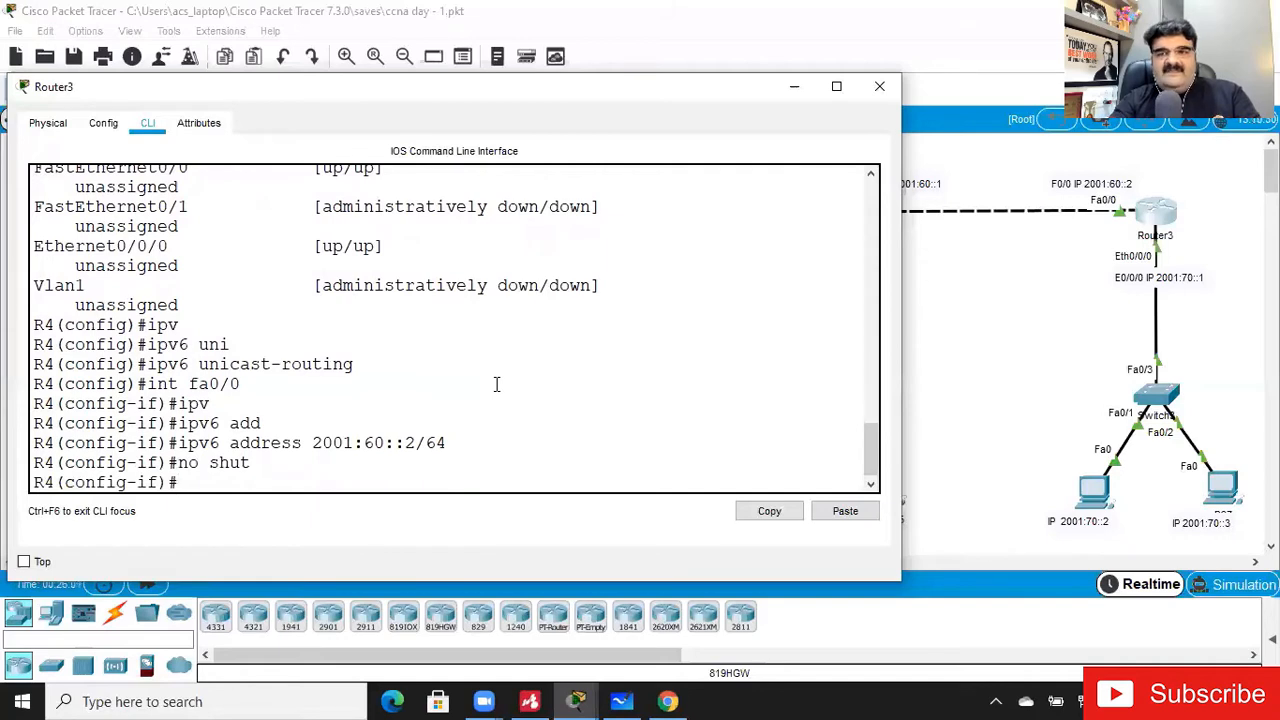
- Assign IPv6 address 2001:70::1/64 to Router3's interface e0/0/0, enable it with no shut, and close the router window
text(int)
text(e0/0/0)
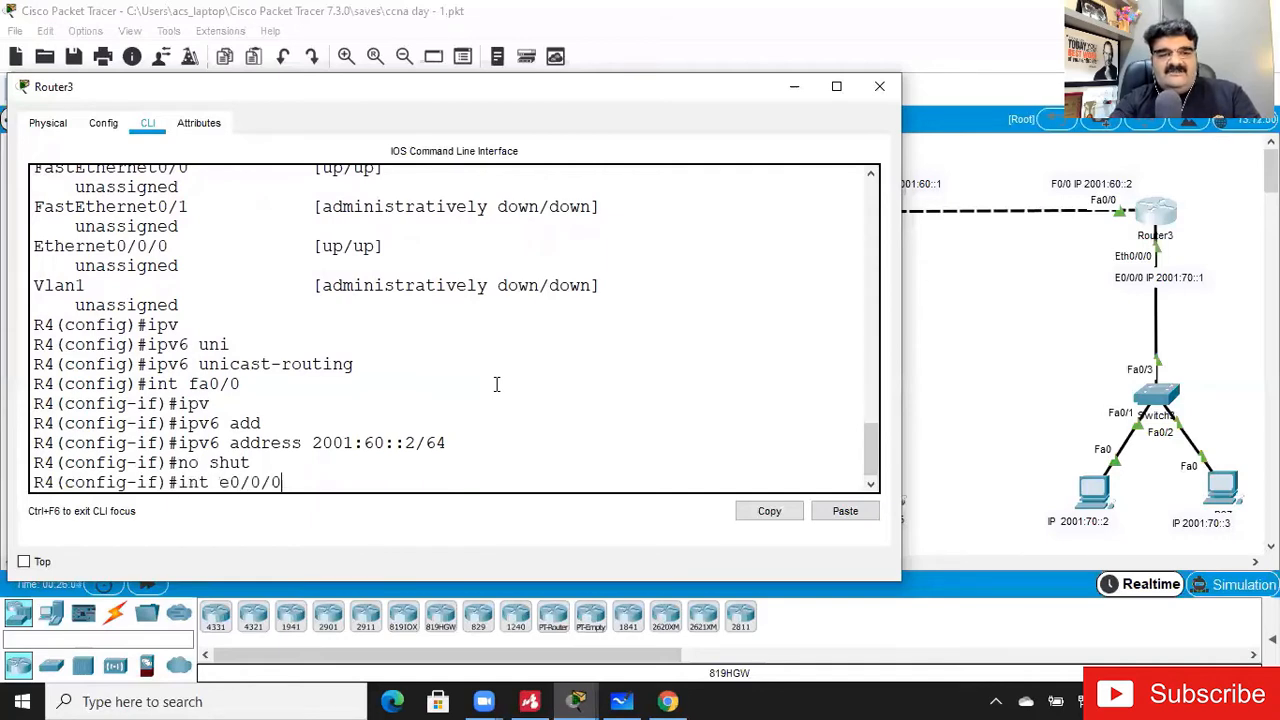
key(Return)
text(ipv)
key(Tab)
text(add)
key(Tab)
text(2001:)
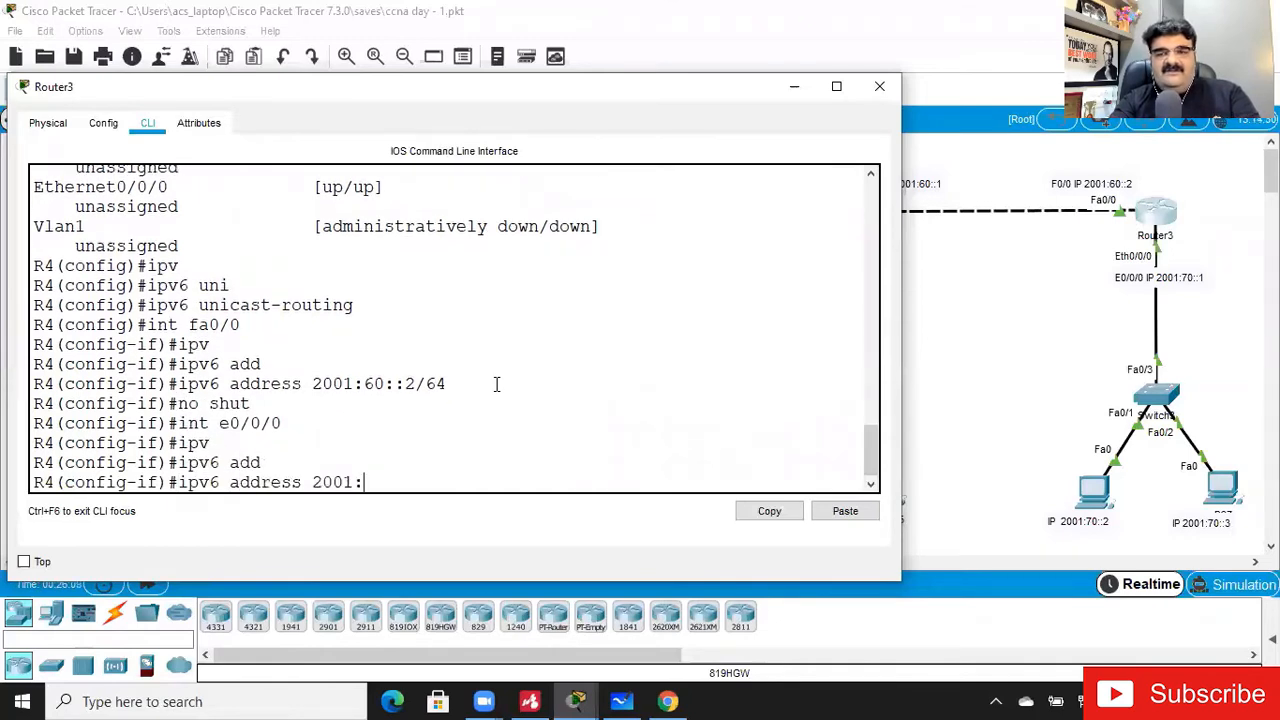
text(70::1)
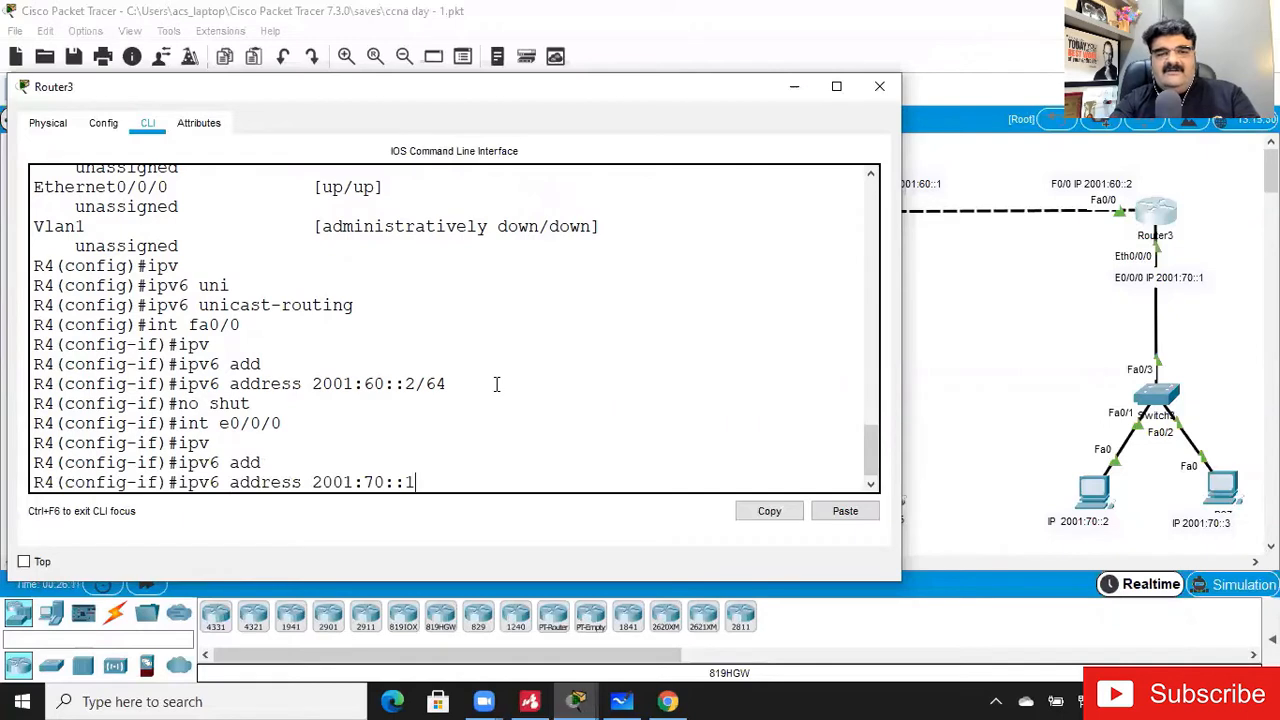
text(/64)
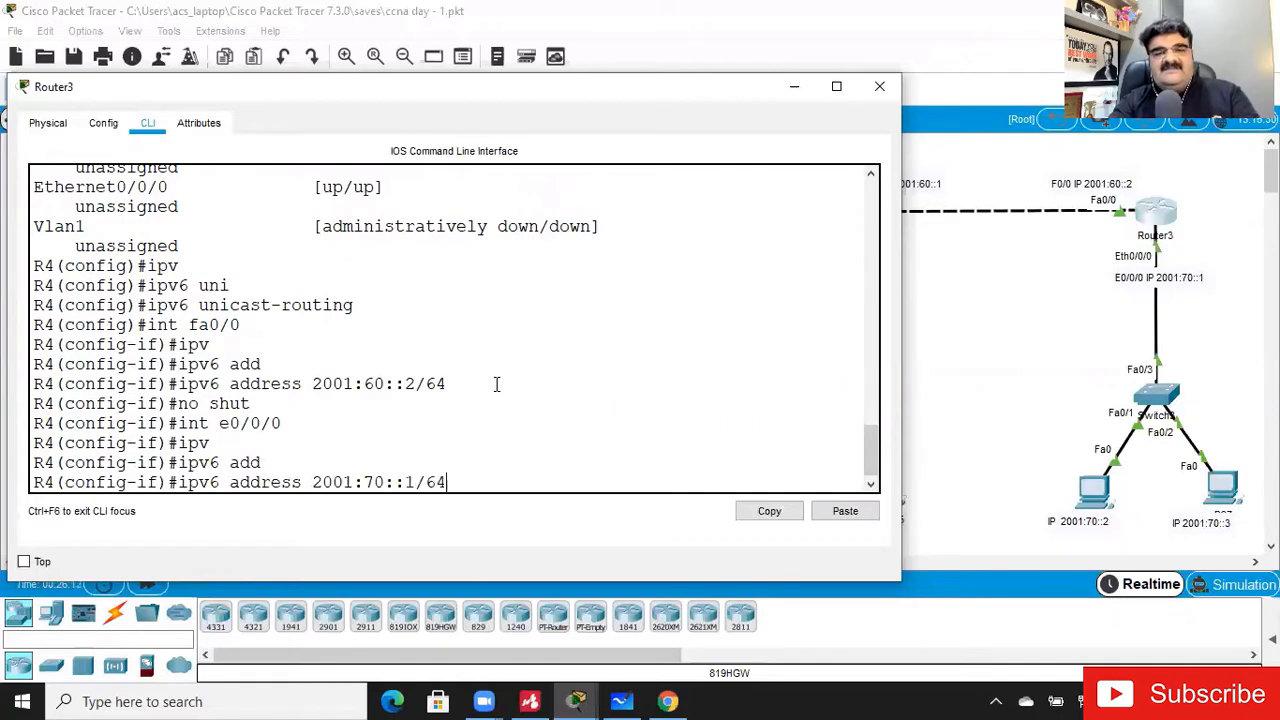
key(Return)
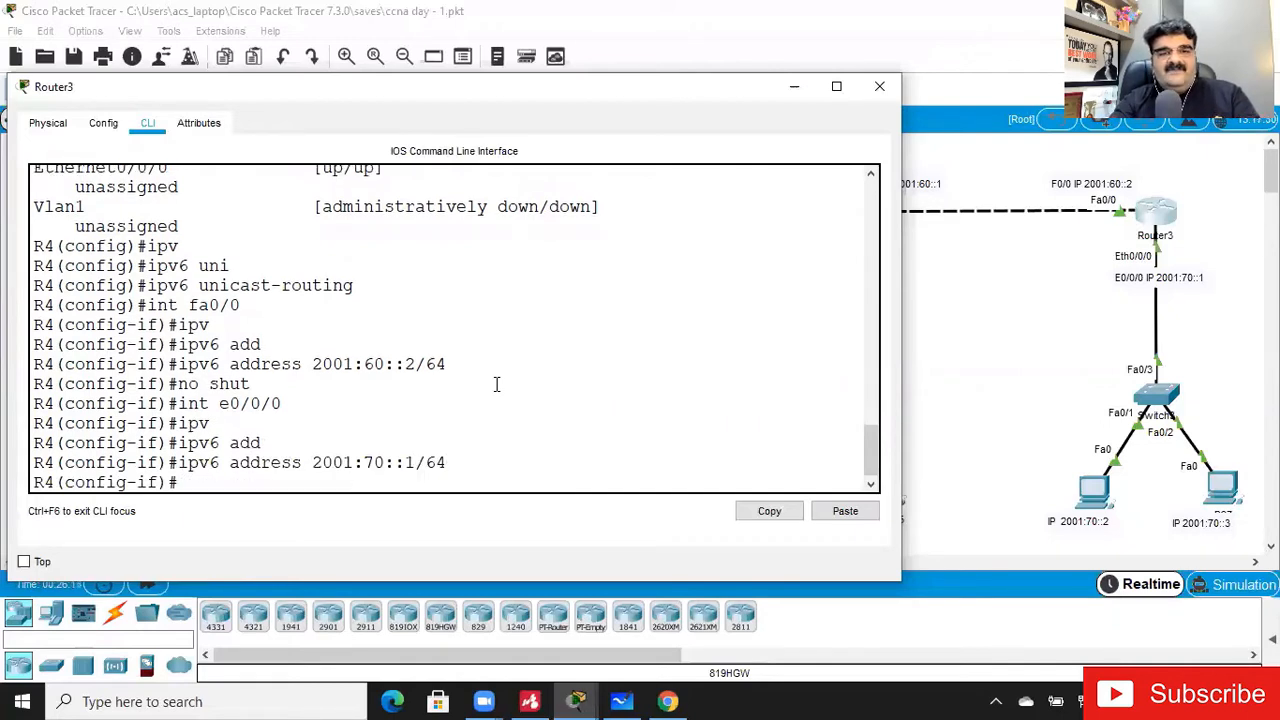
text(no shut)
key(Return)
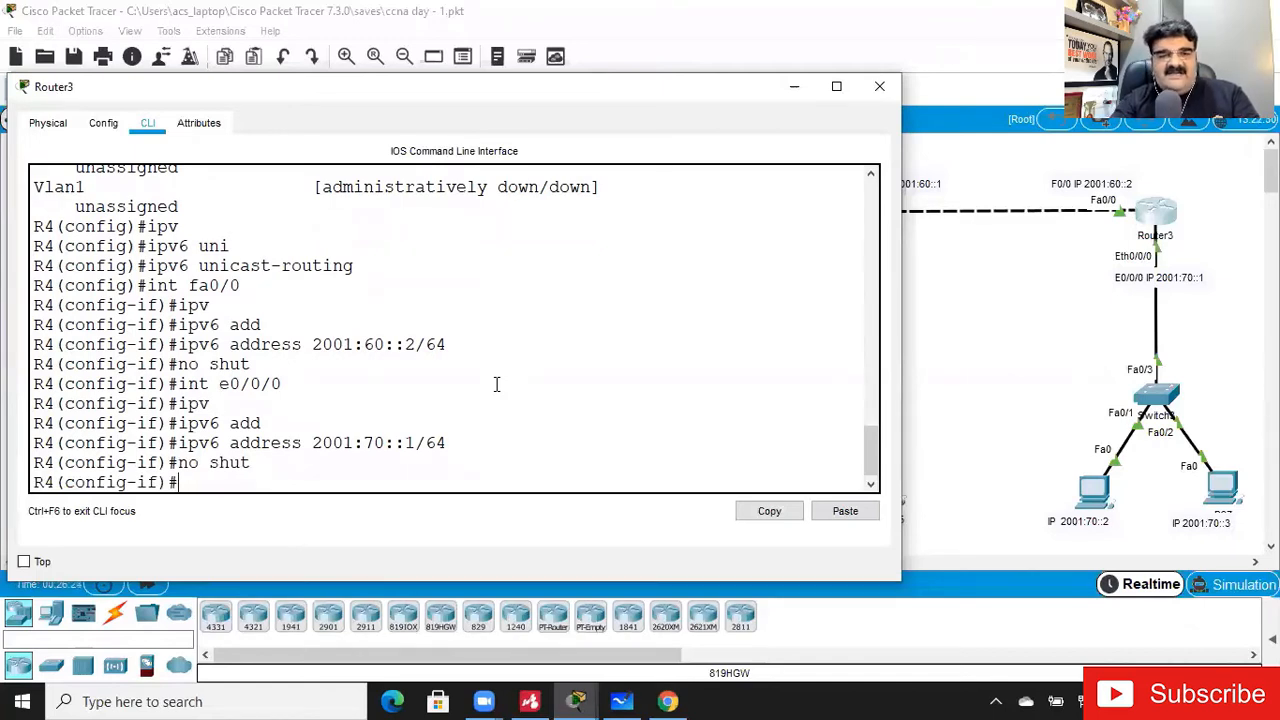
click(880, 88)
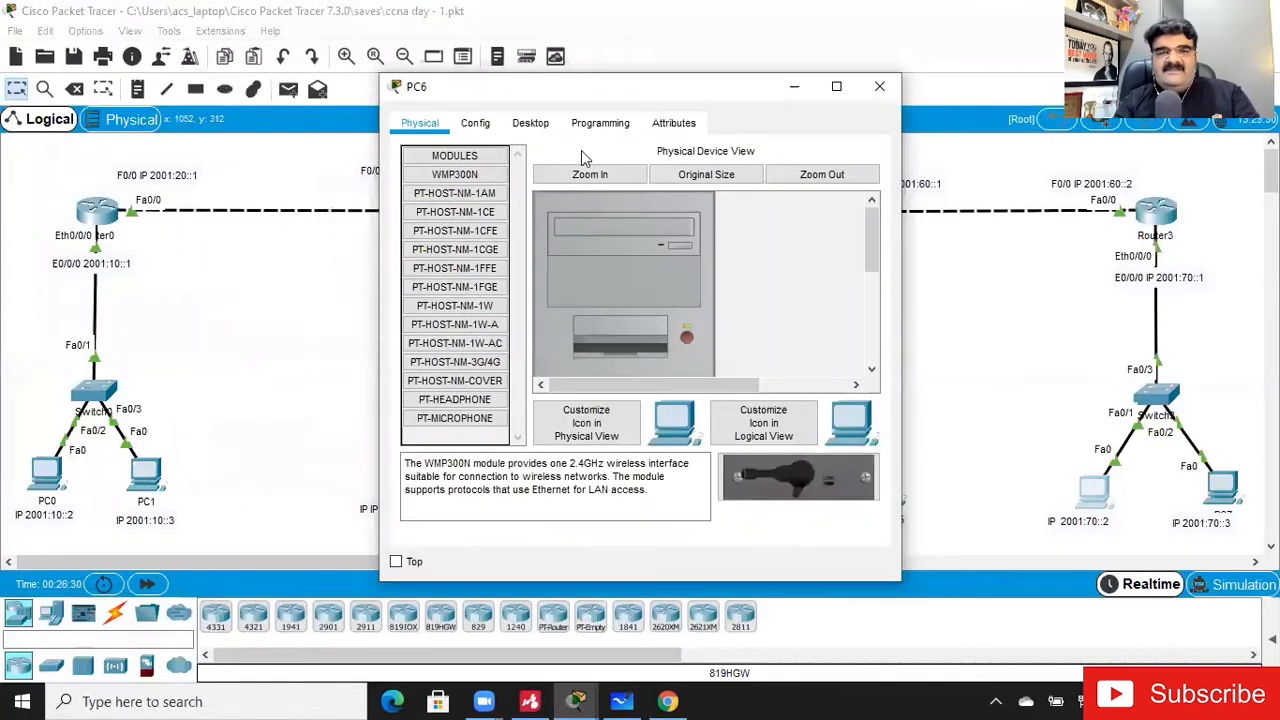
- In PC6's IP configuration, set the static IPv6 address to 2001:70::2 with prefix length 64
click(532, 125)
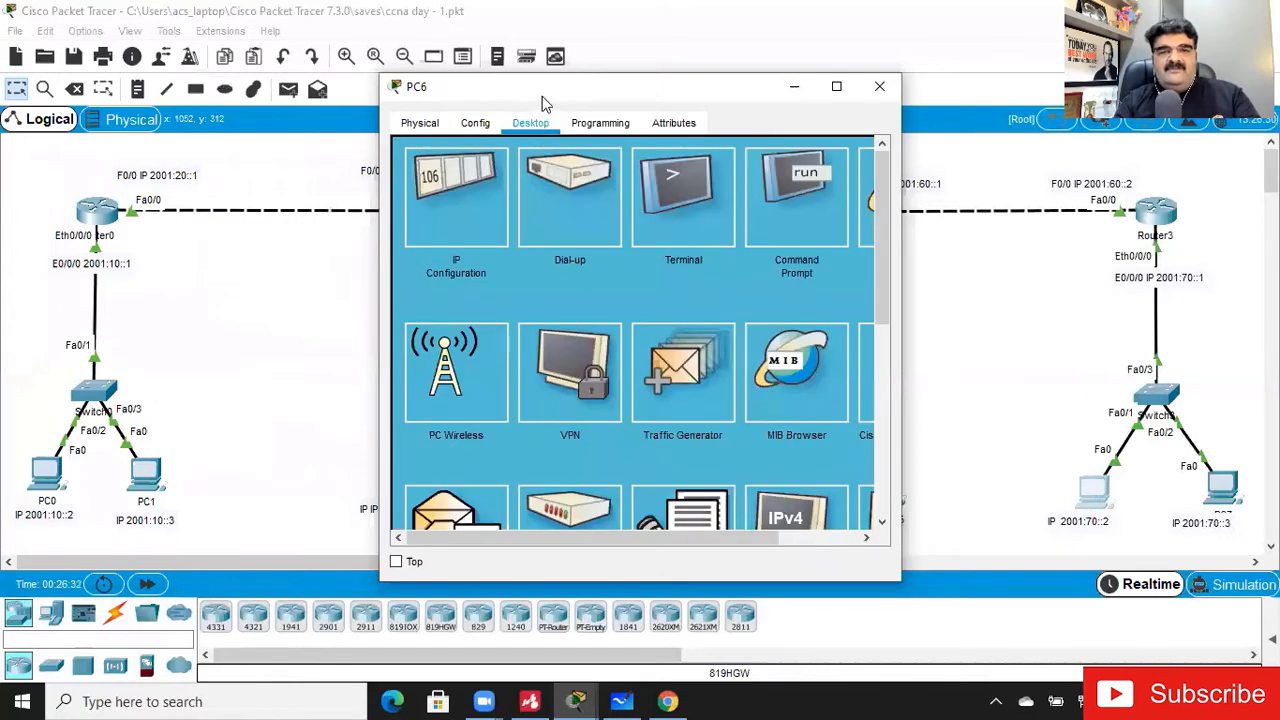
drag(543, 100, 410, 88)
click(324, 174)
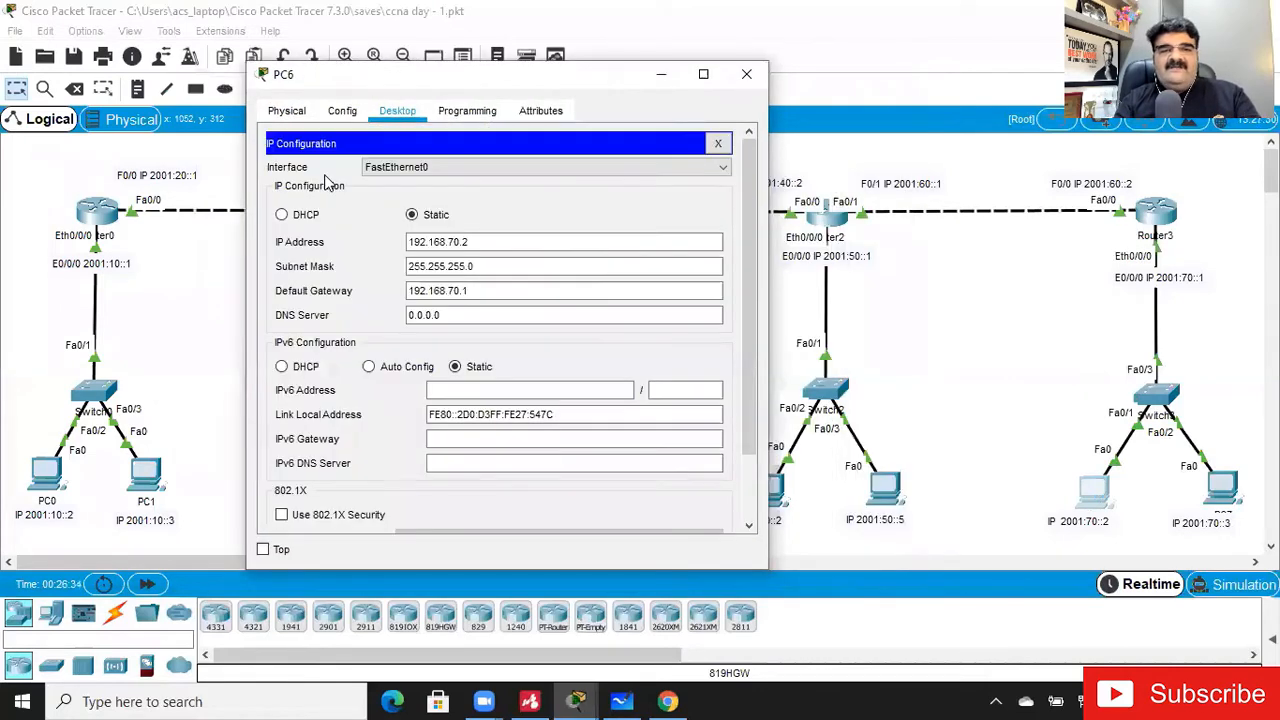
click(500, 306)
click(470, 390)
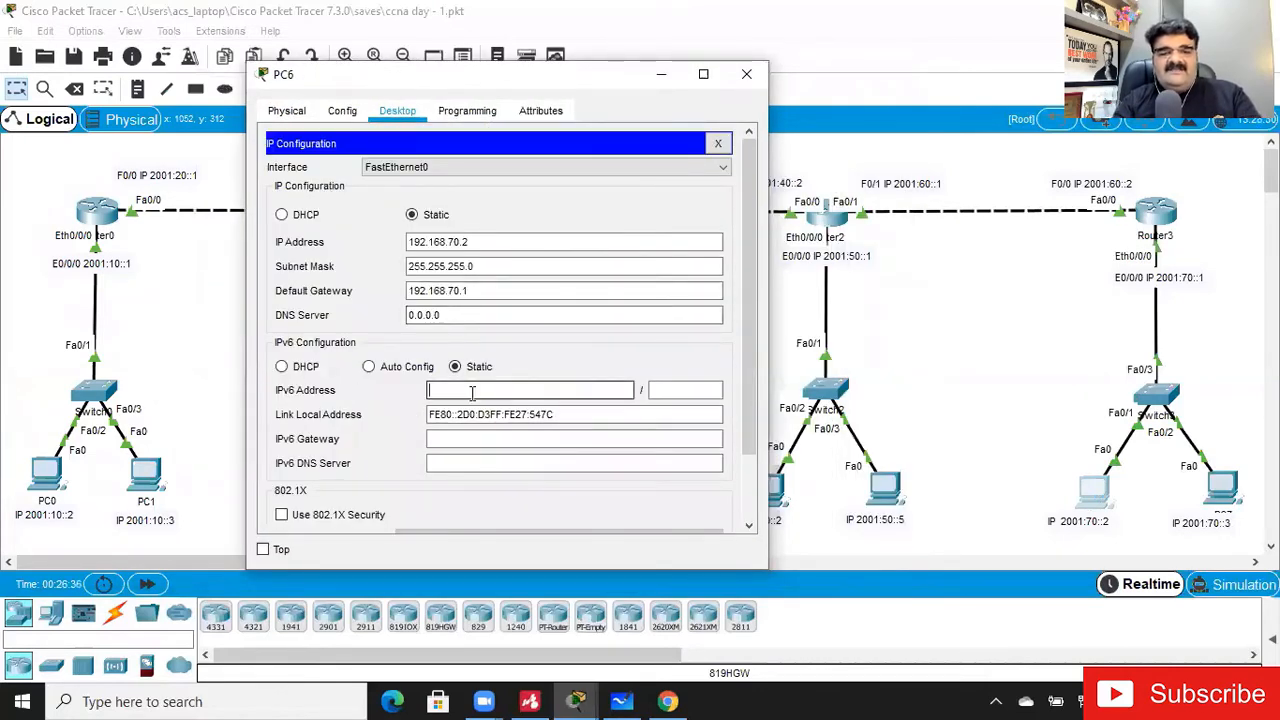
text(2001:)
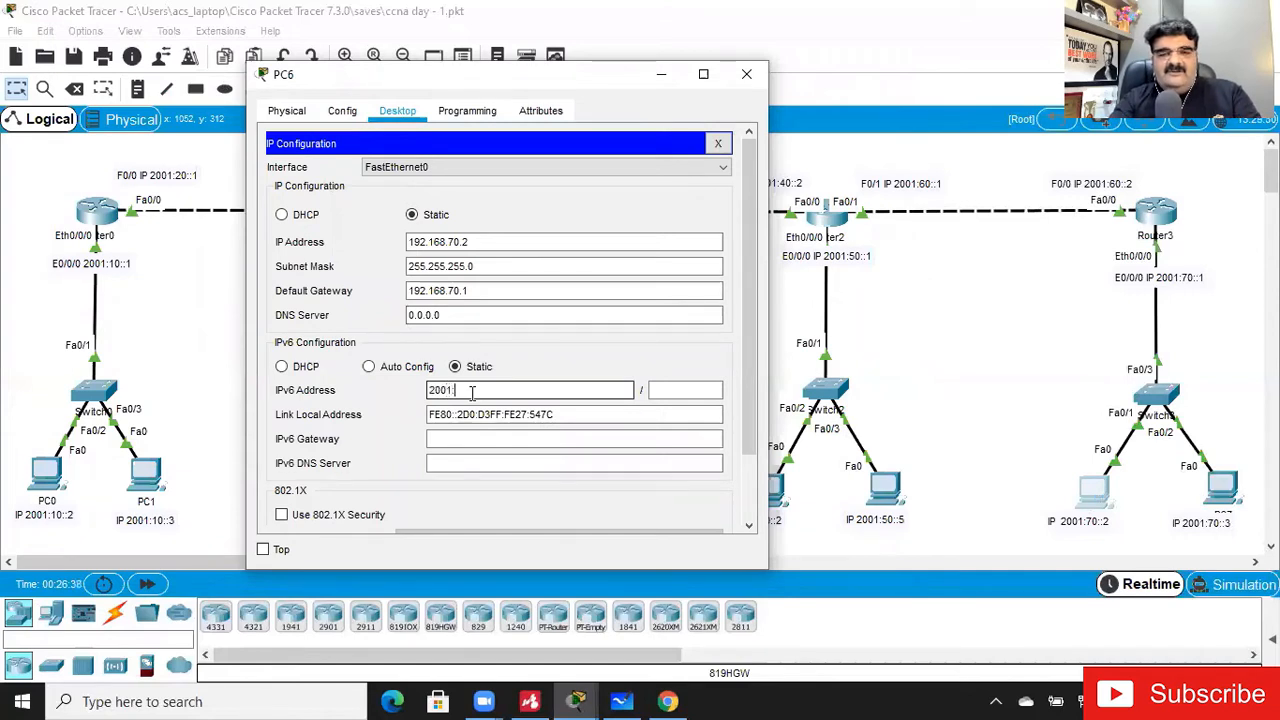
text(70)
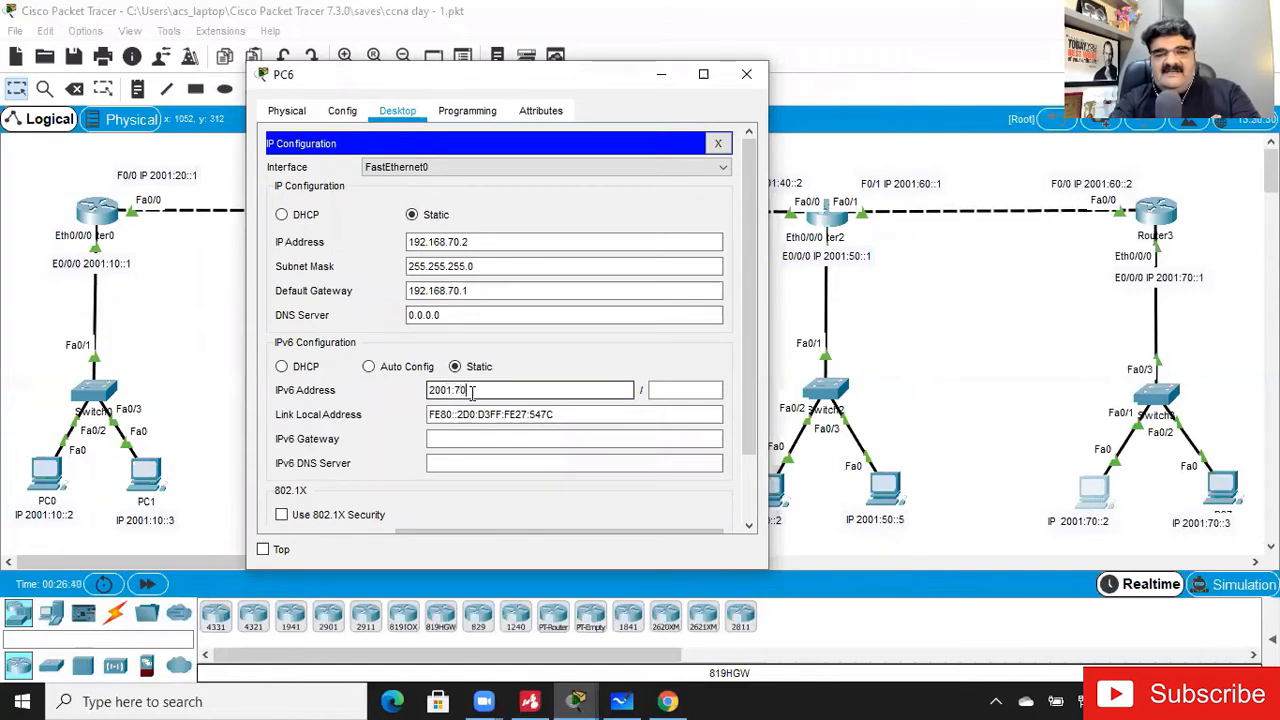
text(::2)
key(Tab)
text(64)
- Set PC6's IPv6 gateway to 2001:70::1
key(Tab)
key(Tab)
text(2001)
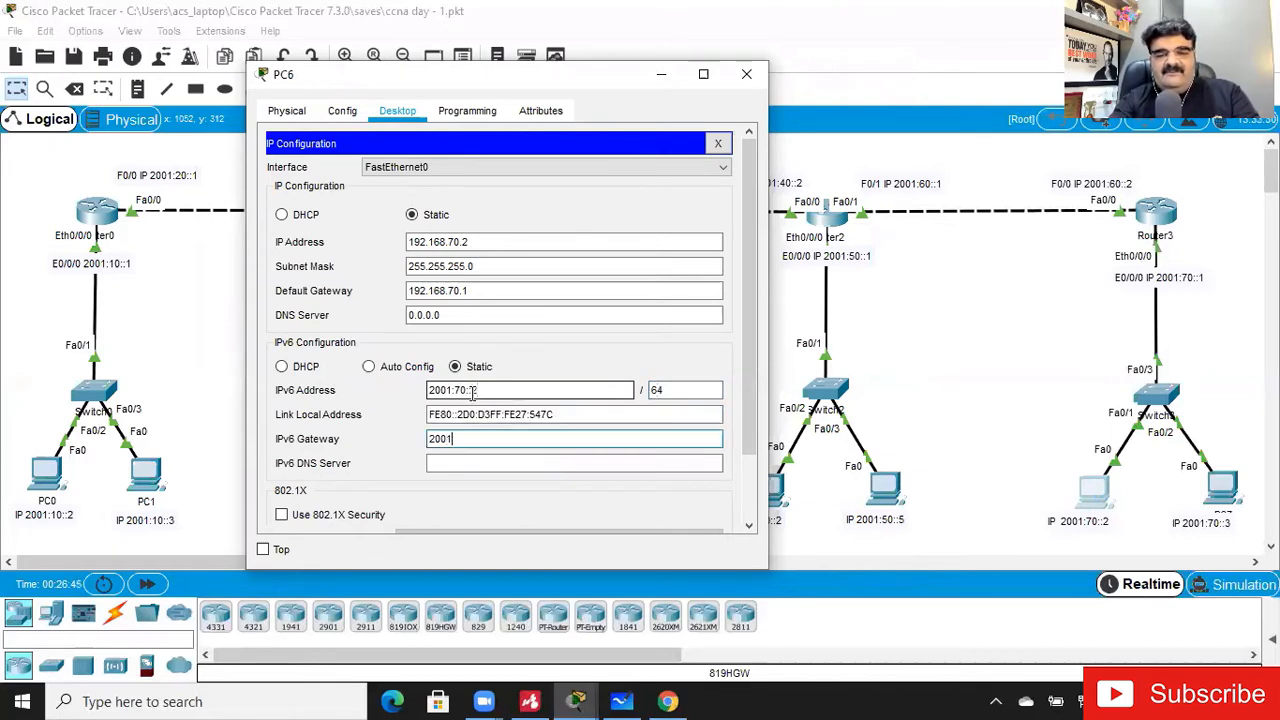
text(:70::1)
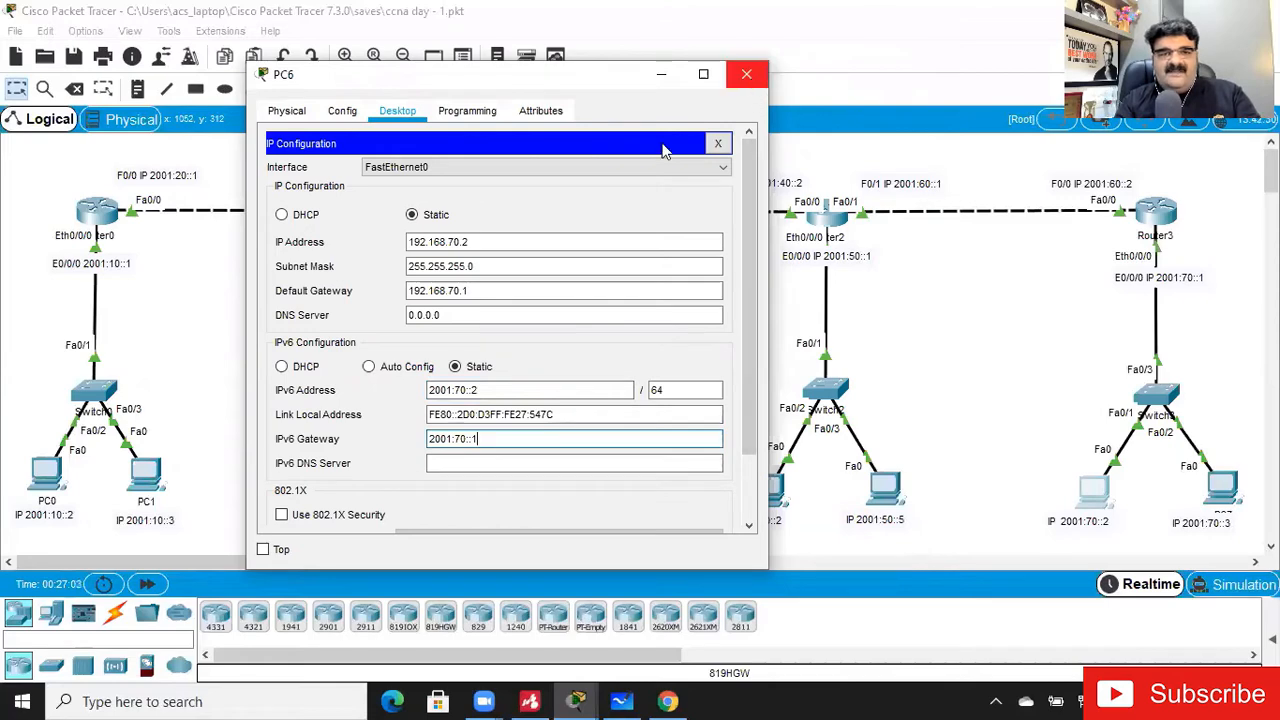
- From PC6's command prompt, ping the gateway 2001:70::1, and close the PC6 window
click(716, 143)
click(636, 176)
text(ping )
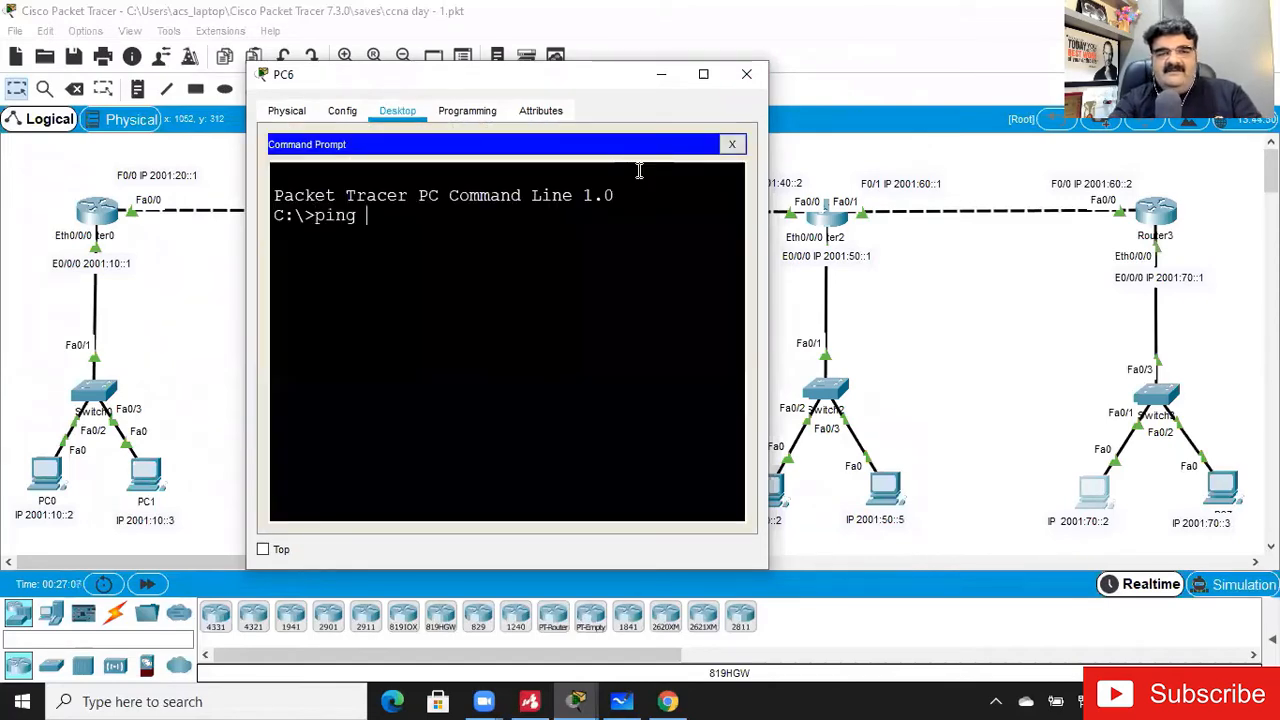
text(2001:70::)
text(2)
key(BackSpace)
text(1)
key(Return)
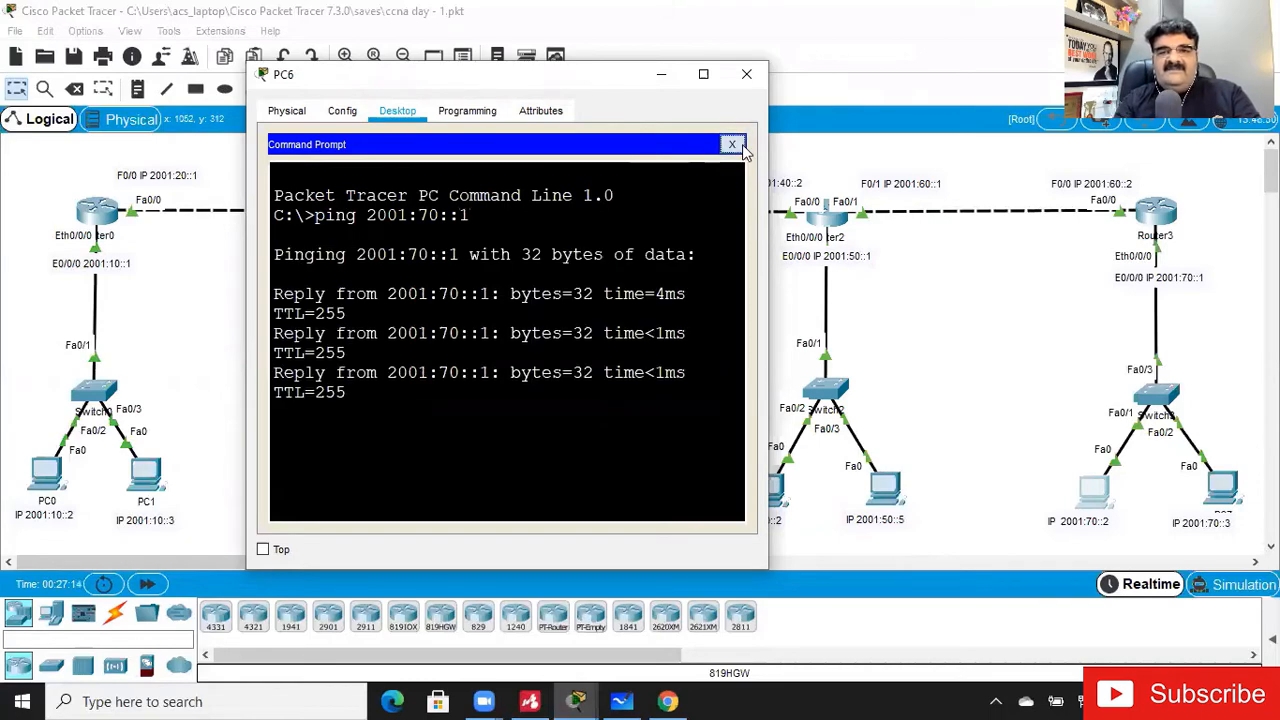
click(732, 144)
click(746, 74)
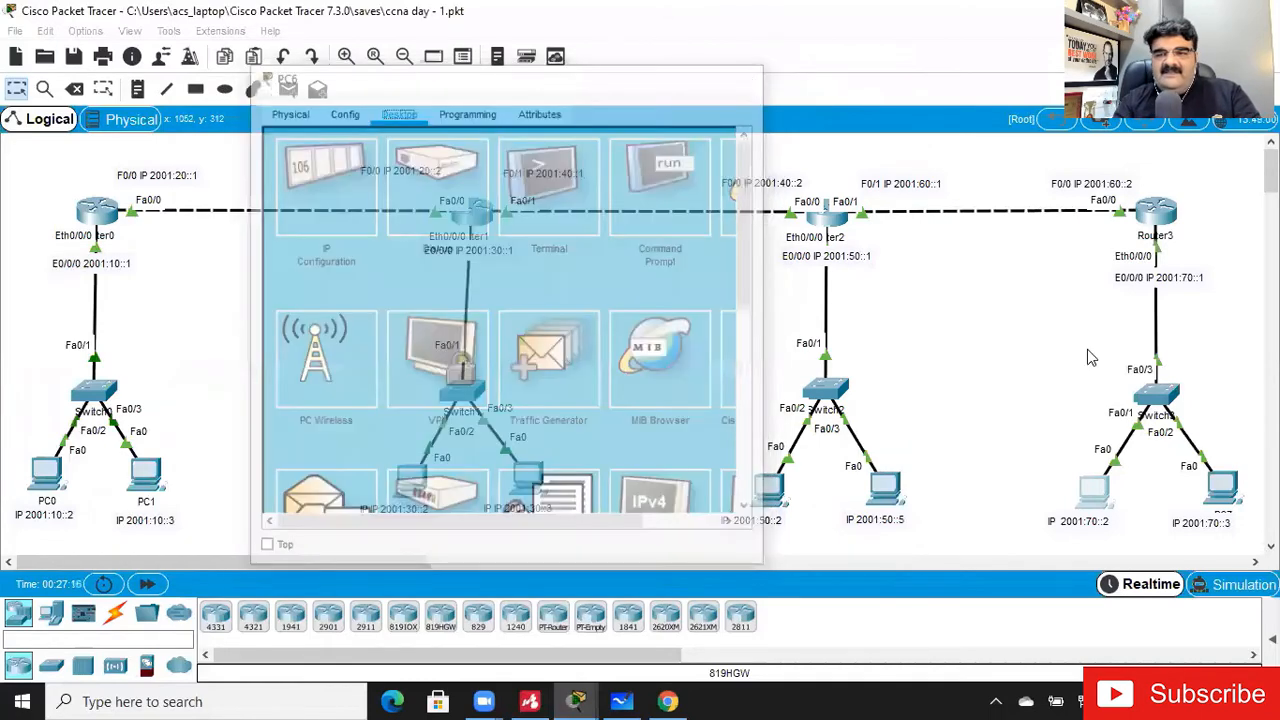
- In PC7's IP configuration, set the static IPv6 address to 2001:70::3 with prefix length 64
click(1224, 486)
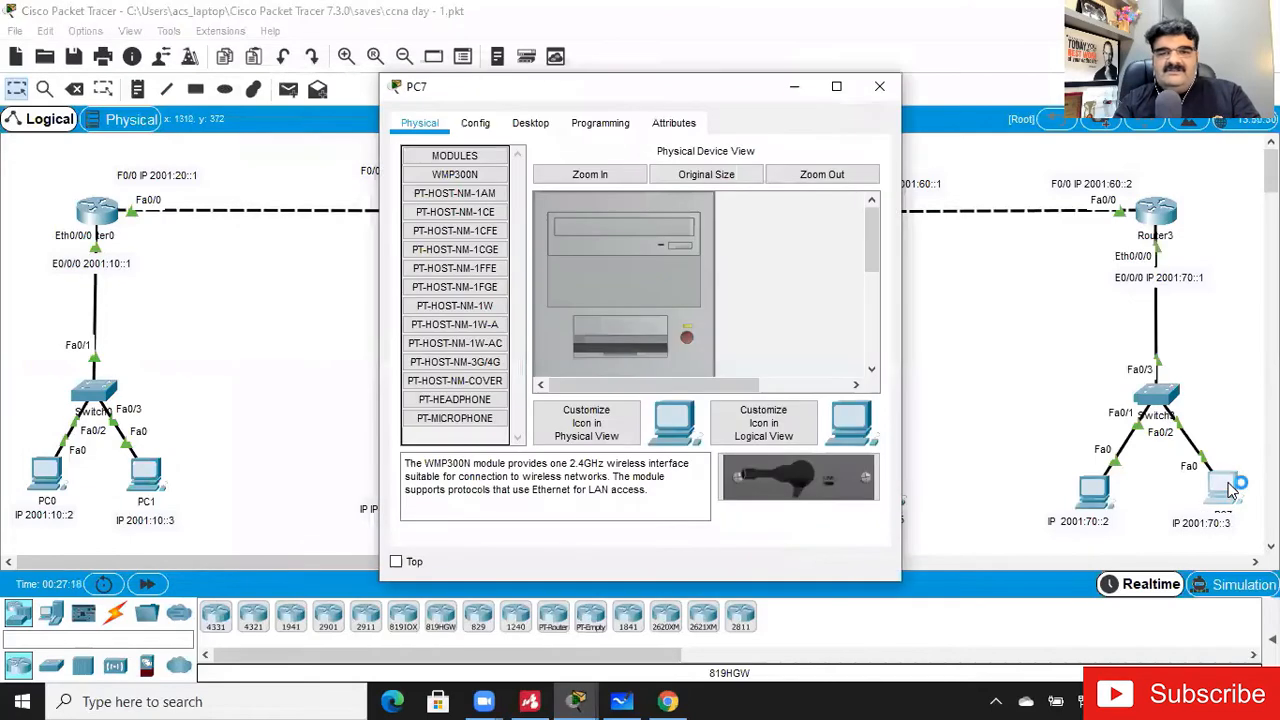
click(538, 125)
click(472, 174)
click(590, 402)
text(2001:)
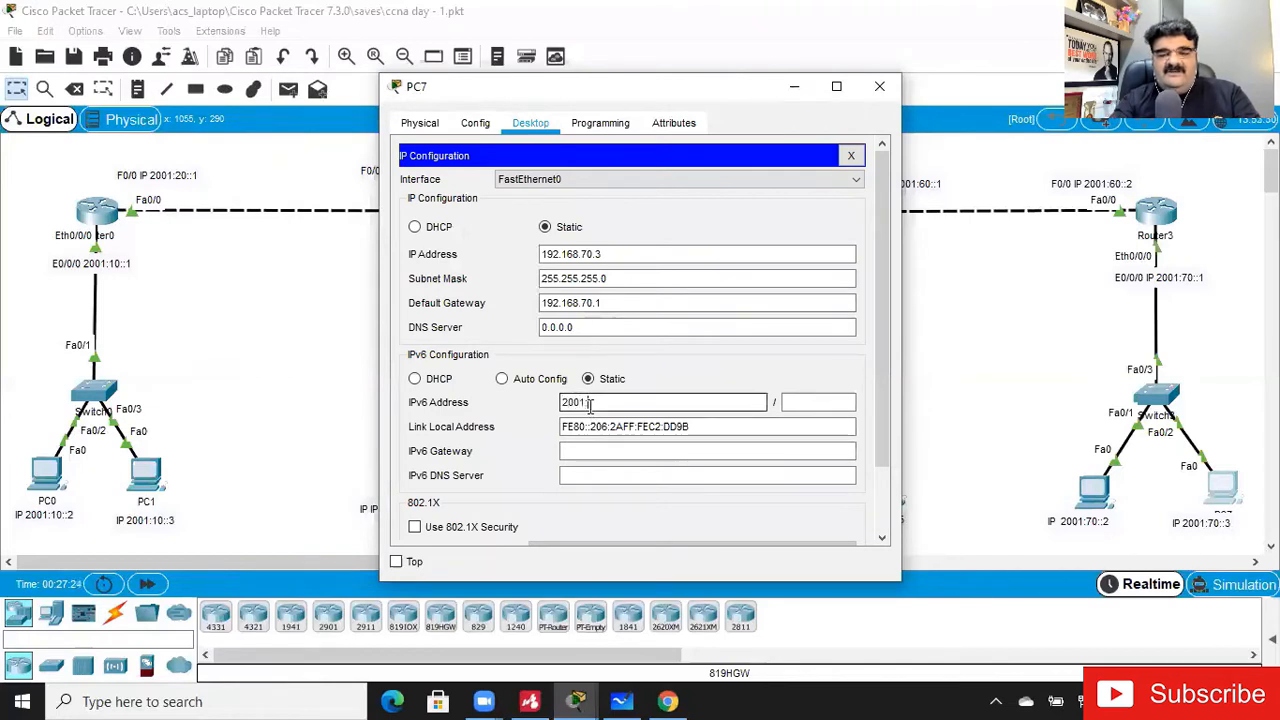
text(70::)
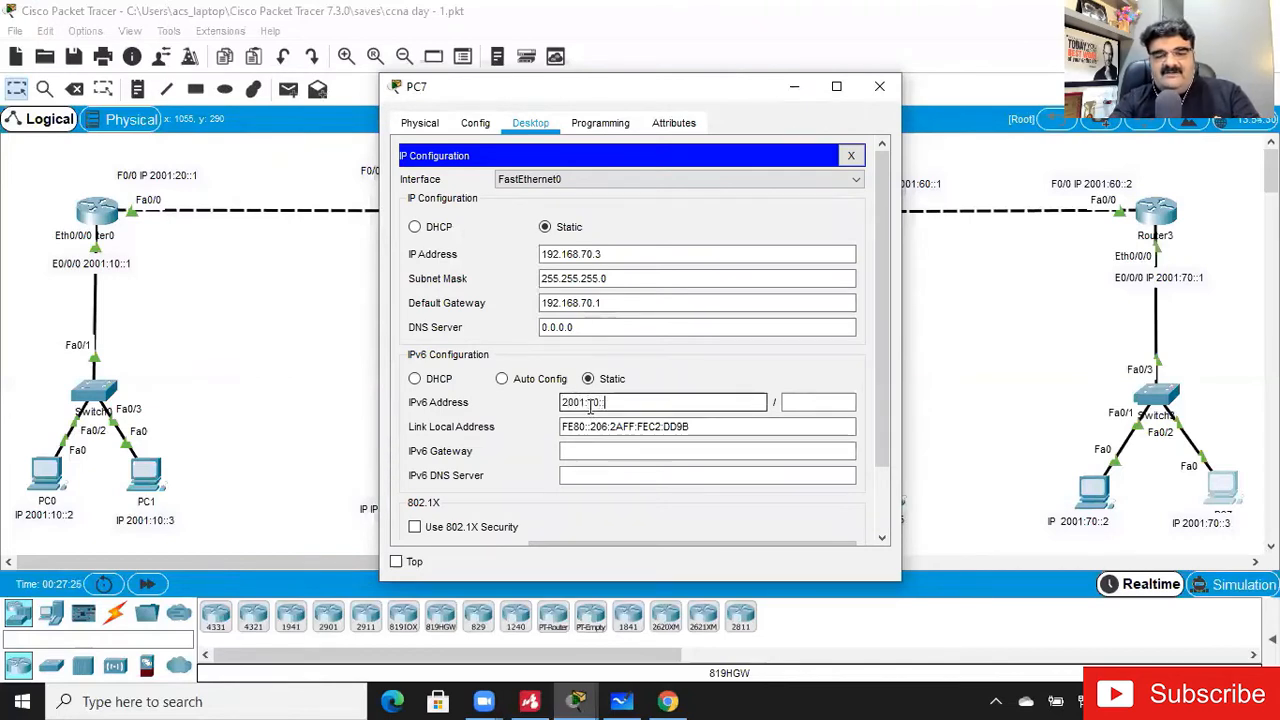
text(3)
key(Tab)
text(64)
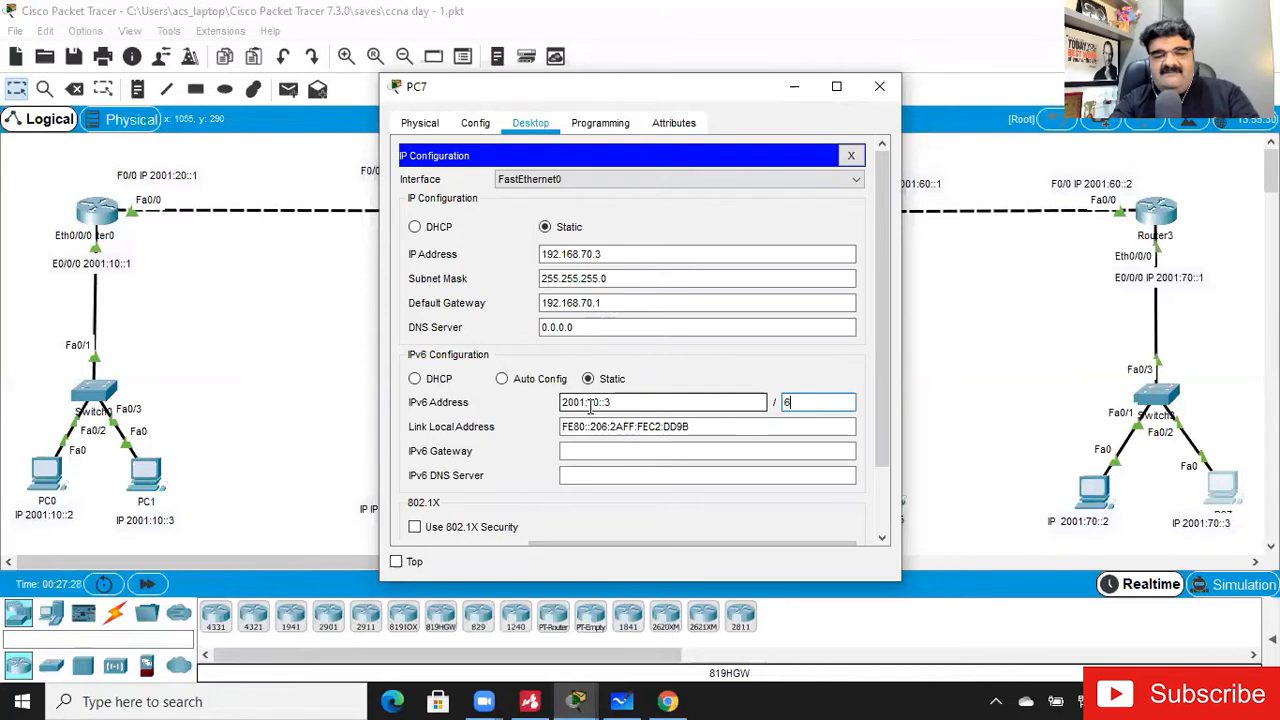
- Set PC7's IPv6 gateway to 2001:70::1 and close its IP configuration
key(Tab)
key(Tab)
text(200)
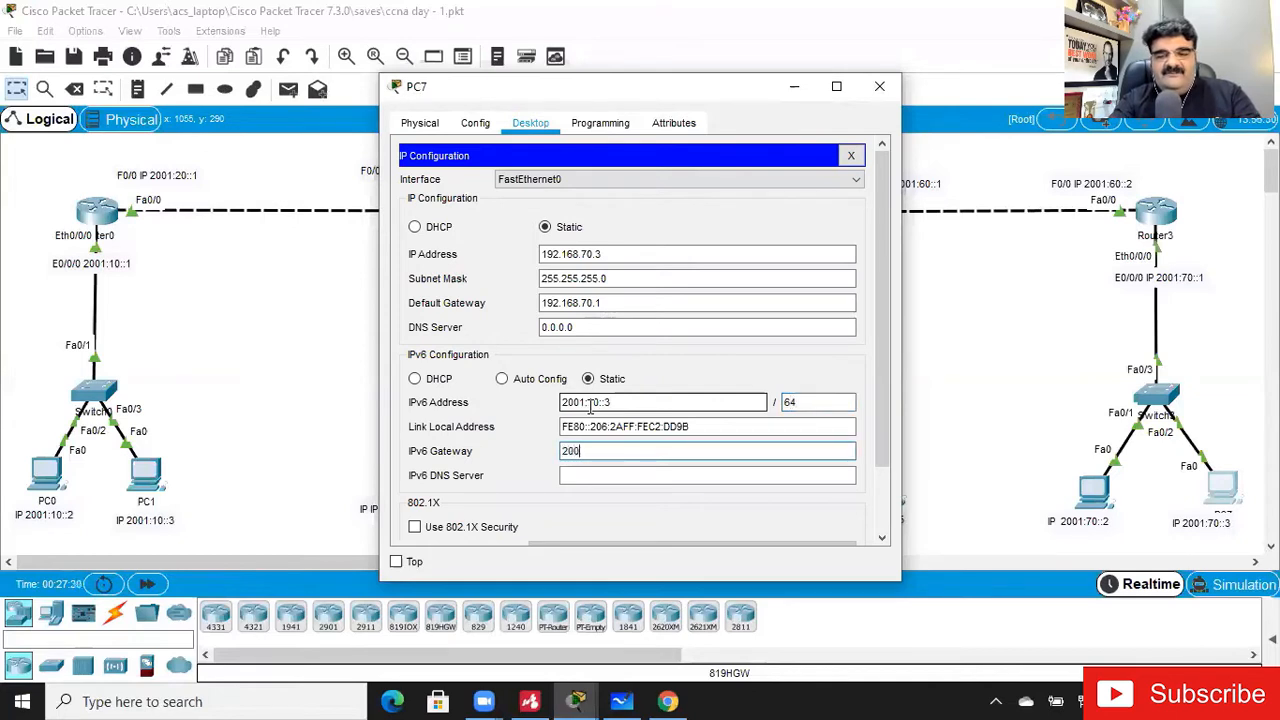
text(1:70)
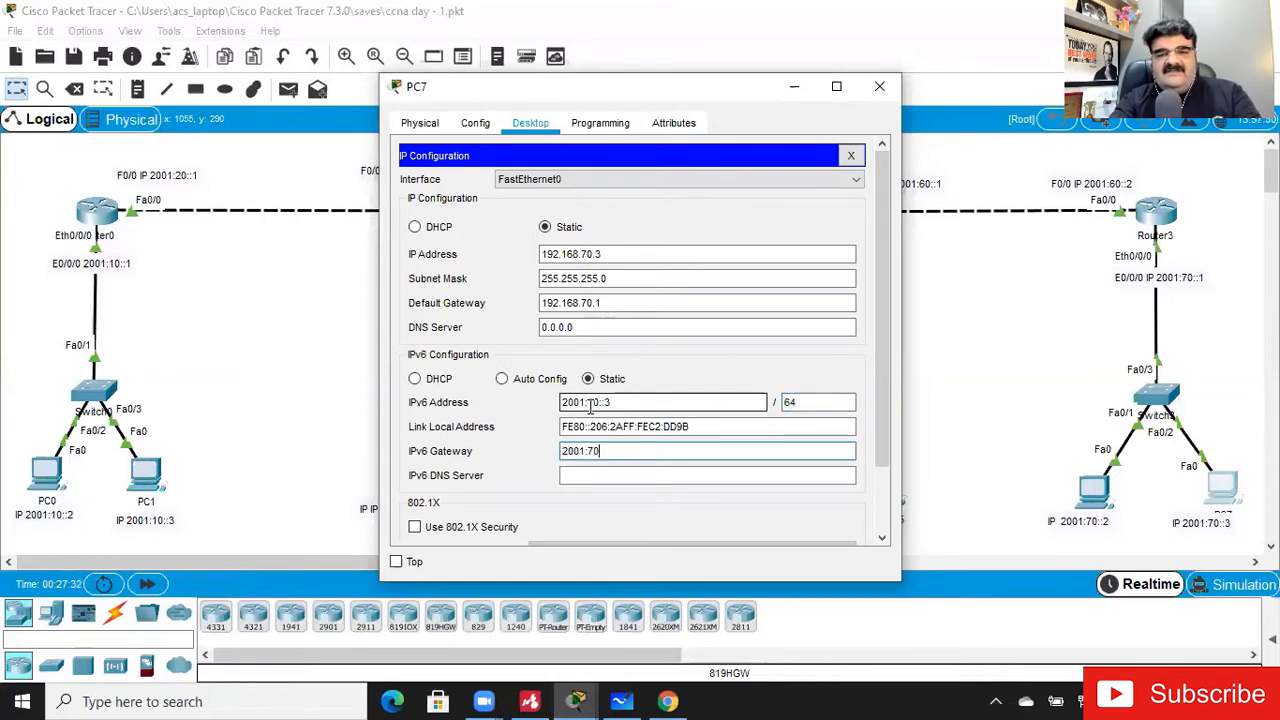
text(::1)
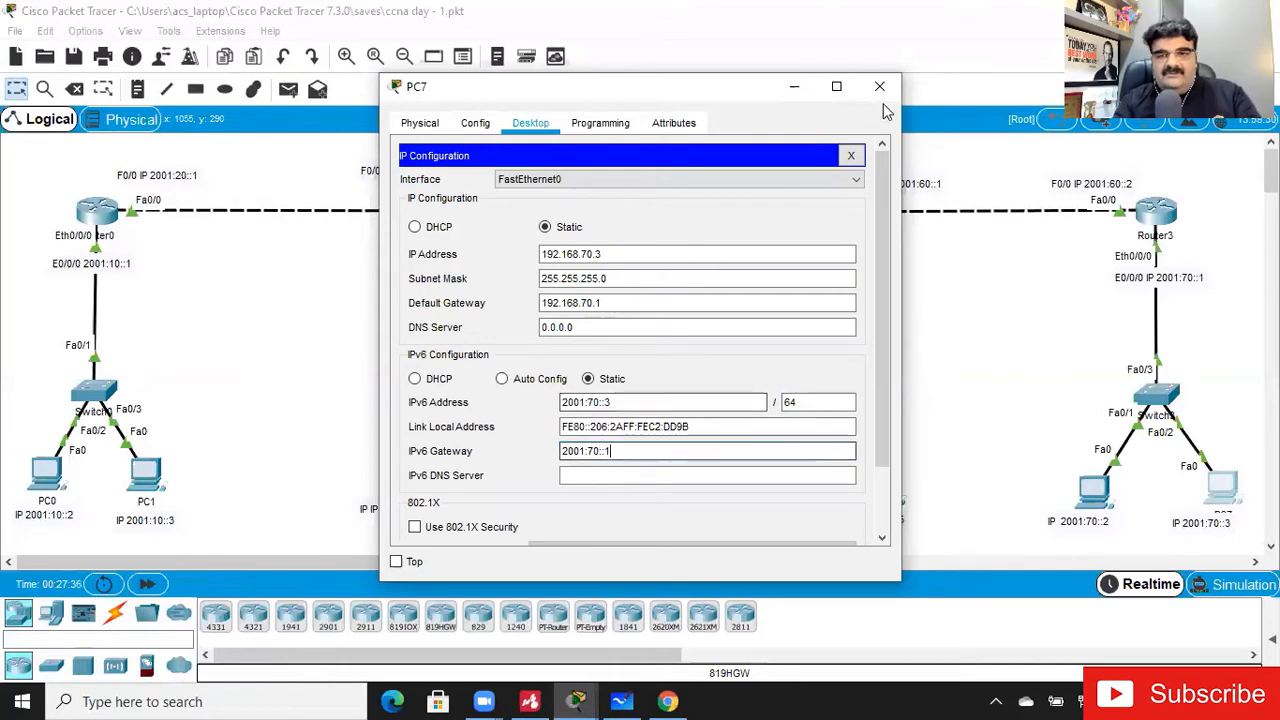
click(855, 155)
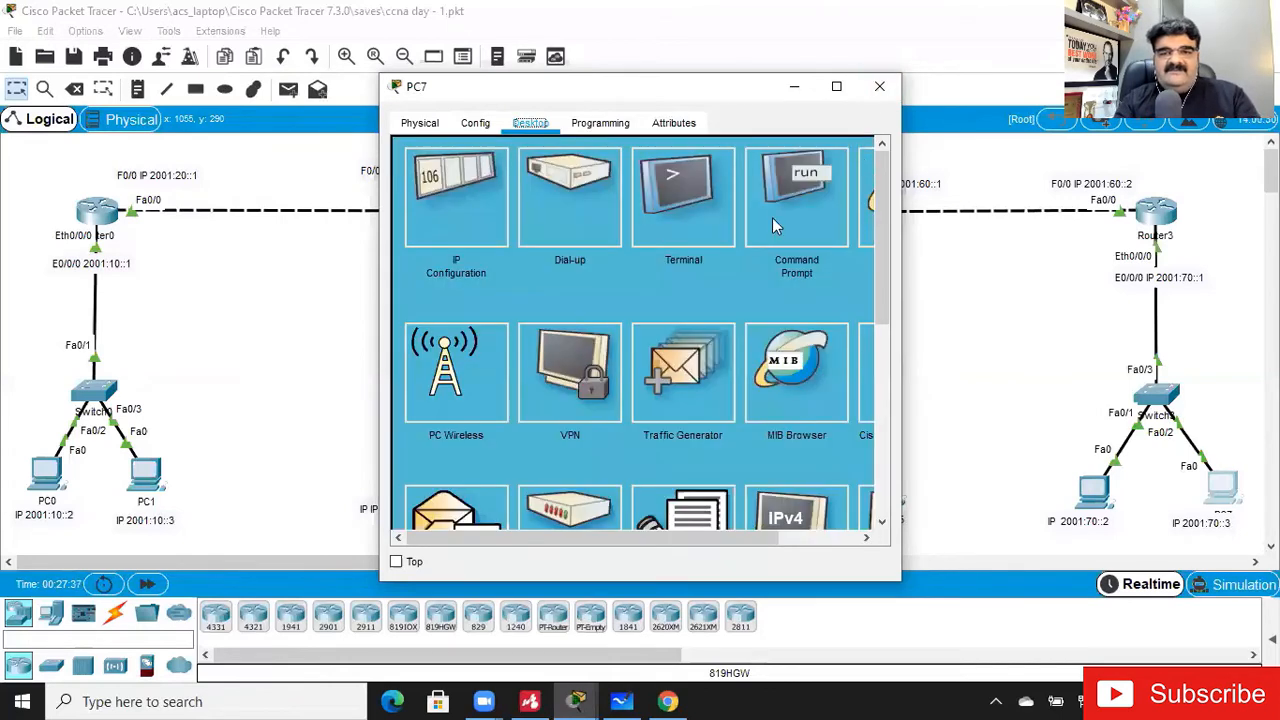
- From PC7's command prompt, ping the gateway 2001:70::1, and close the PC7 window
click(768, 217)
text(ping 20)
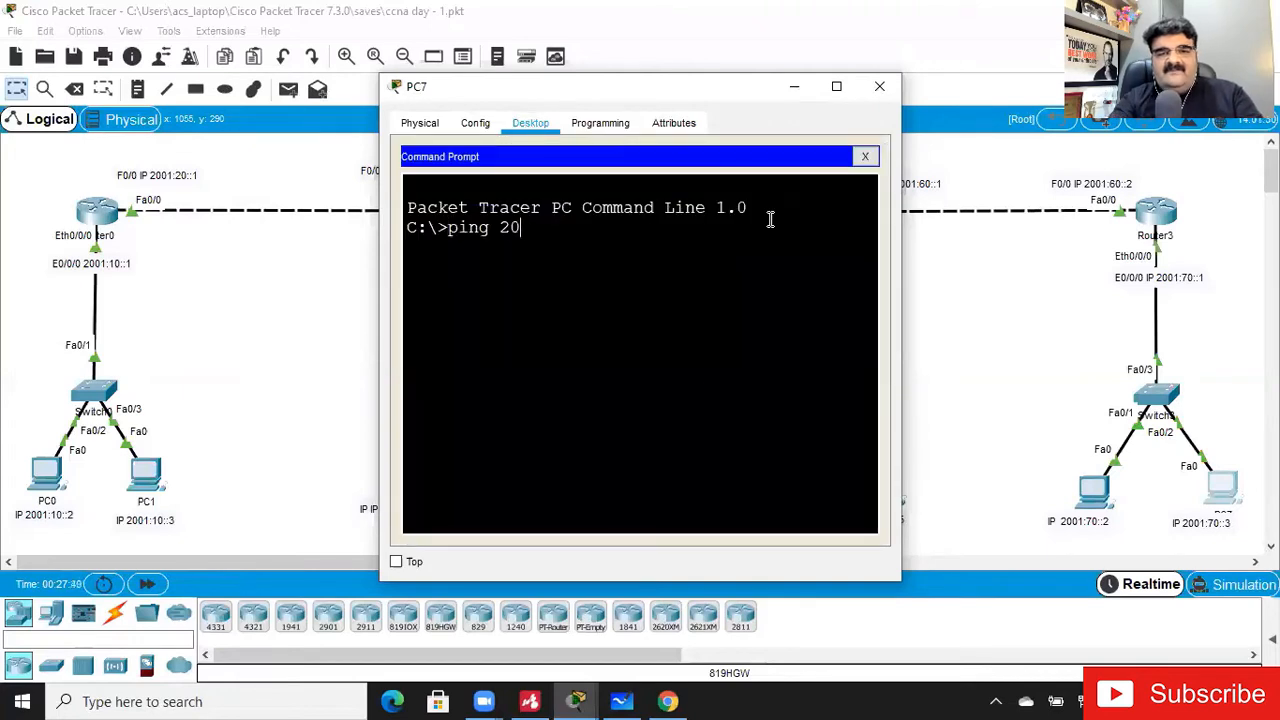
text(01:70::)
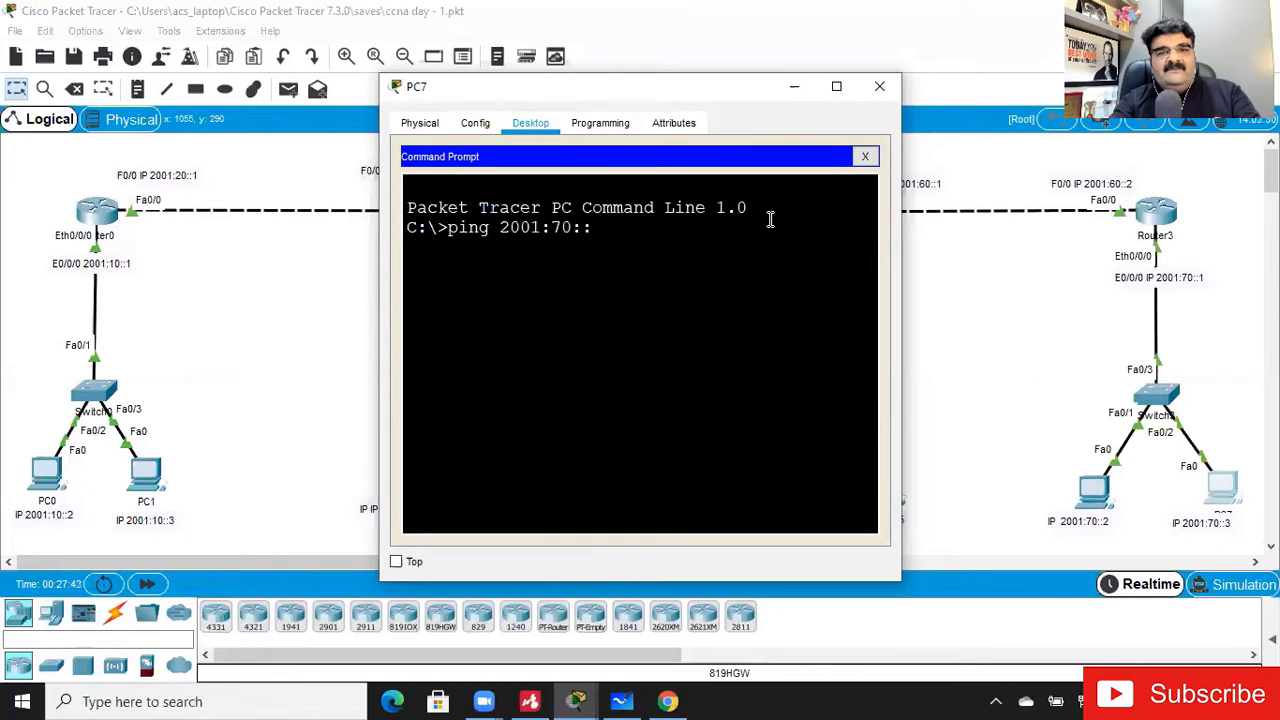
text(1)
key(Return)
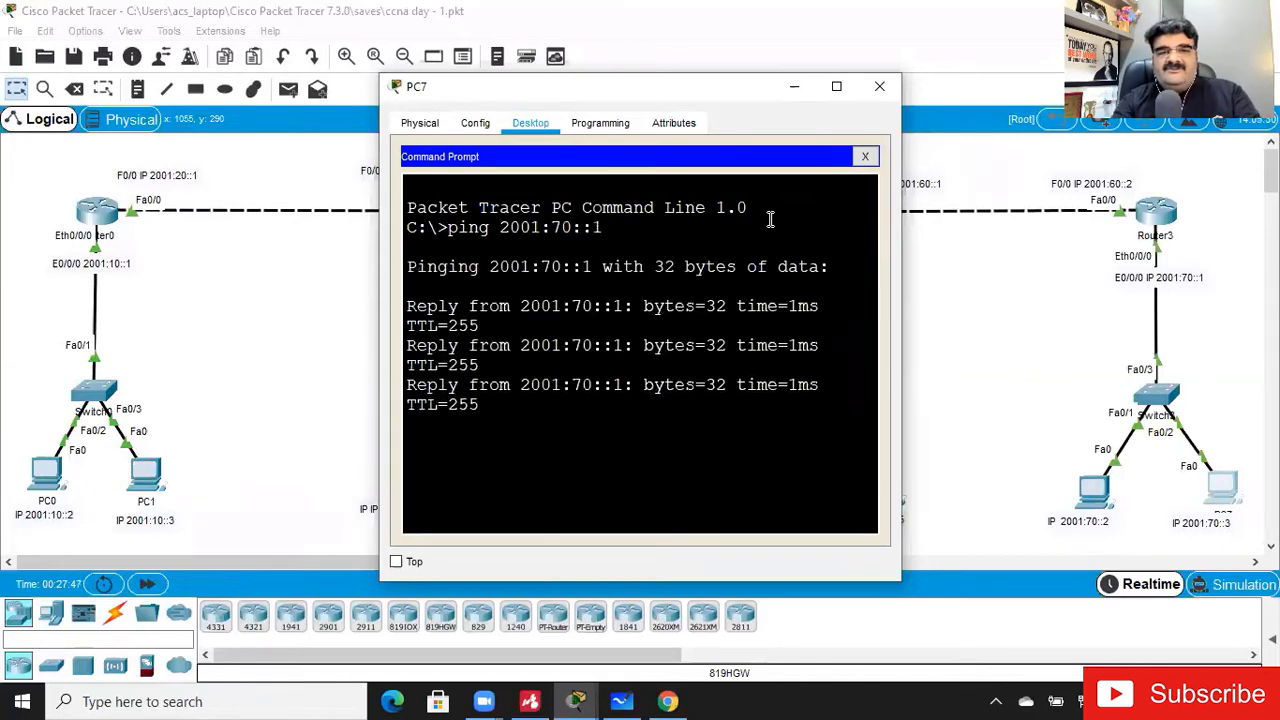
click(881, 87)
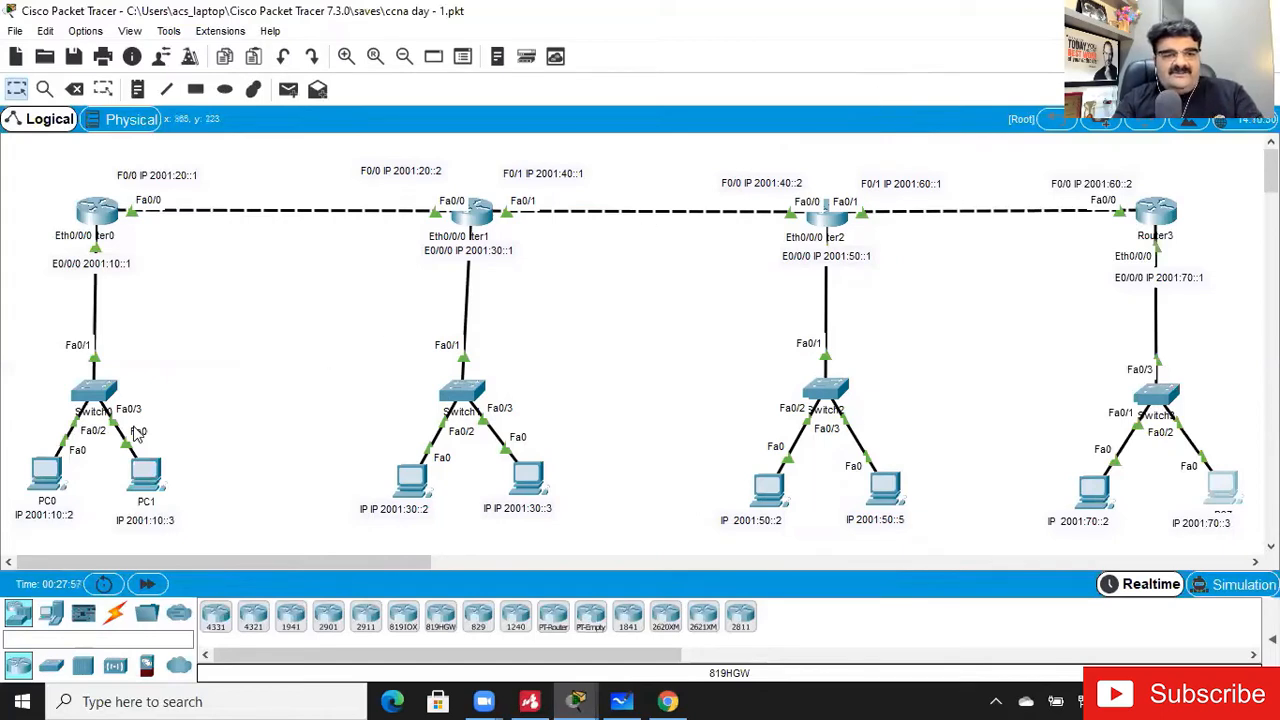
- Test end-to-end connectivity by pinging 2001:70::2 from PC0's command prompt, and close the PC0 window
click(47, 475)
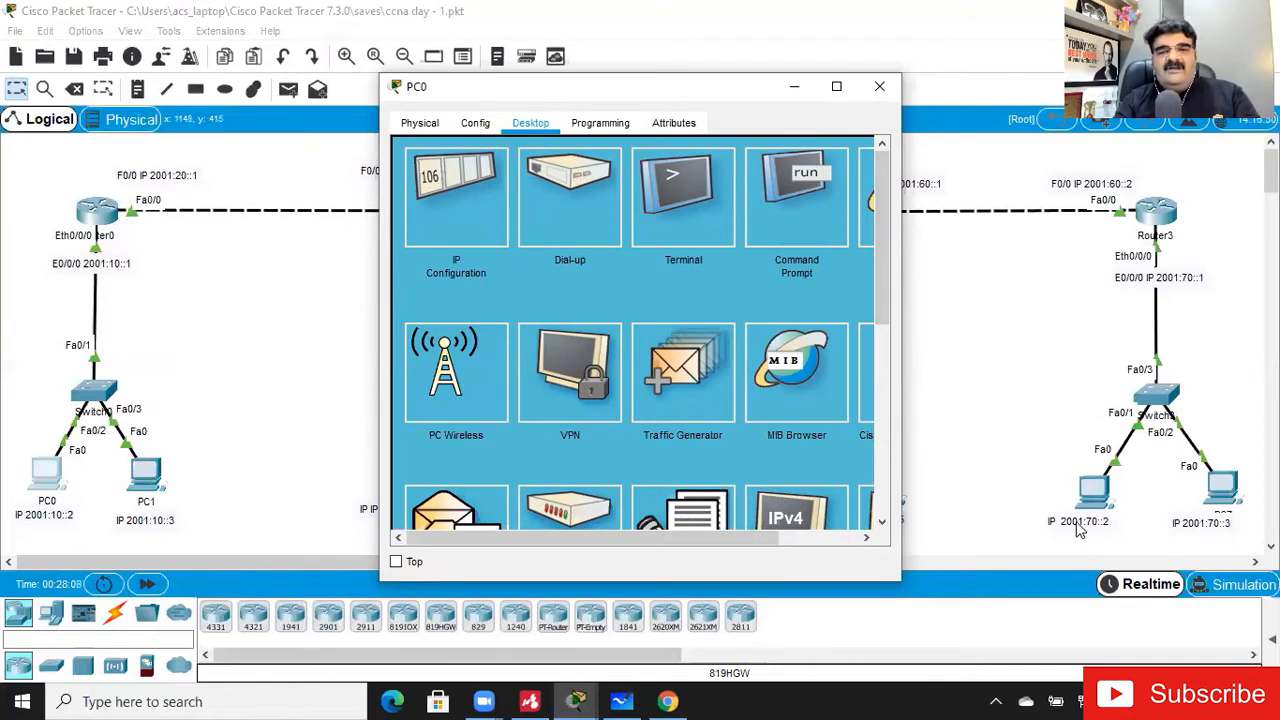
click(776, 220)
text(ping 2001:70::2)
key(Return)
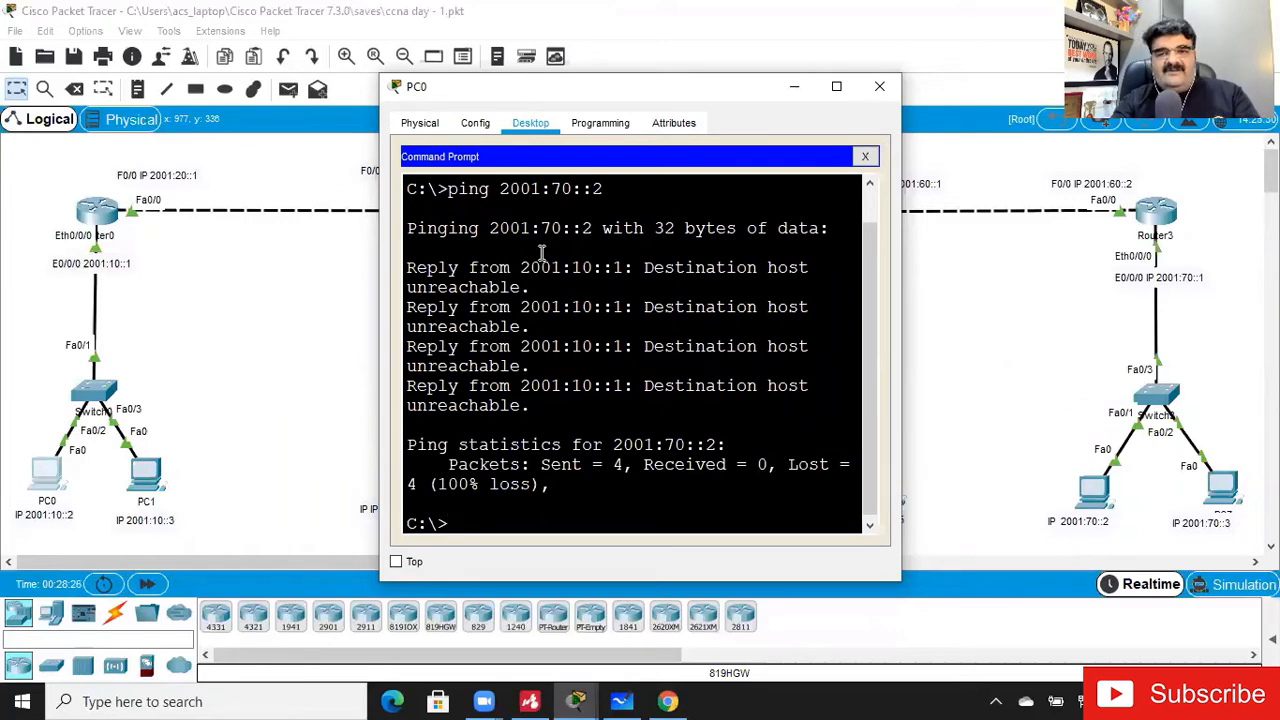
click(880, 88)
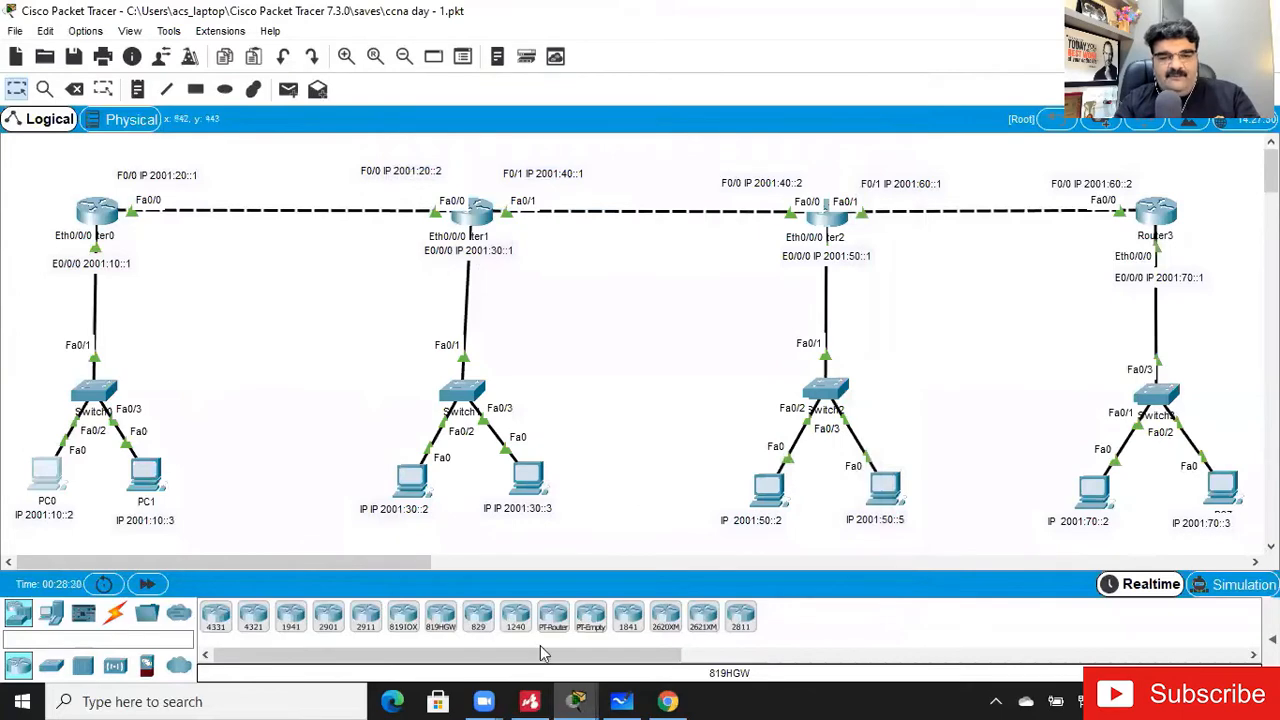
- Switch to Mindomo and review the types of static route in the Routing mind map
click(530, 701)
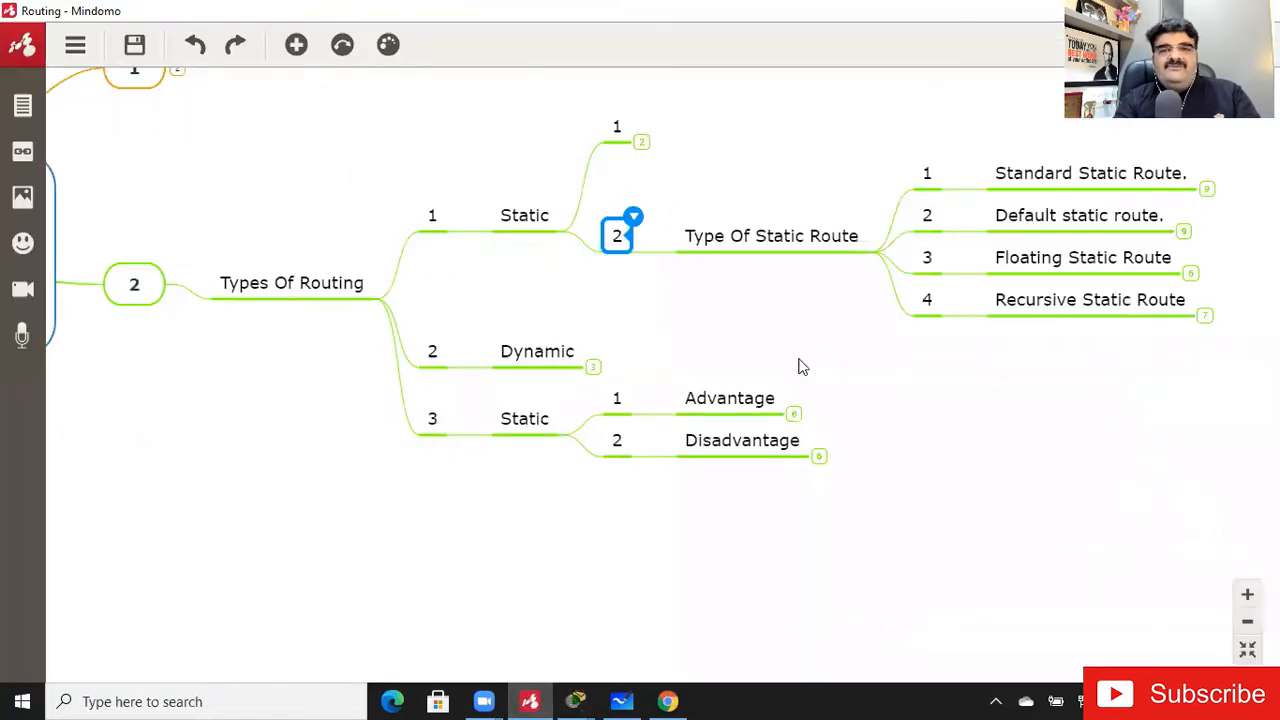
drag(917, 403, 727, 428)
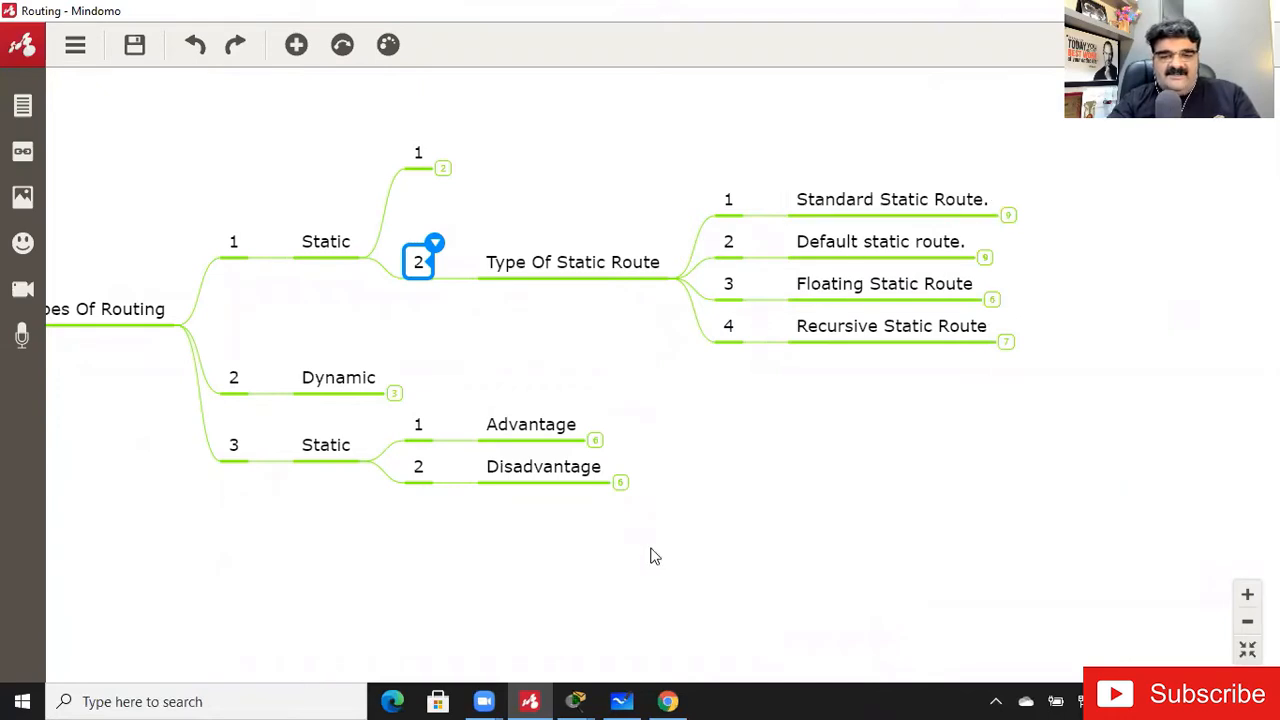
click(668, 701)
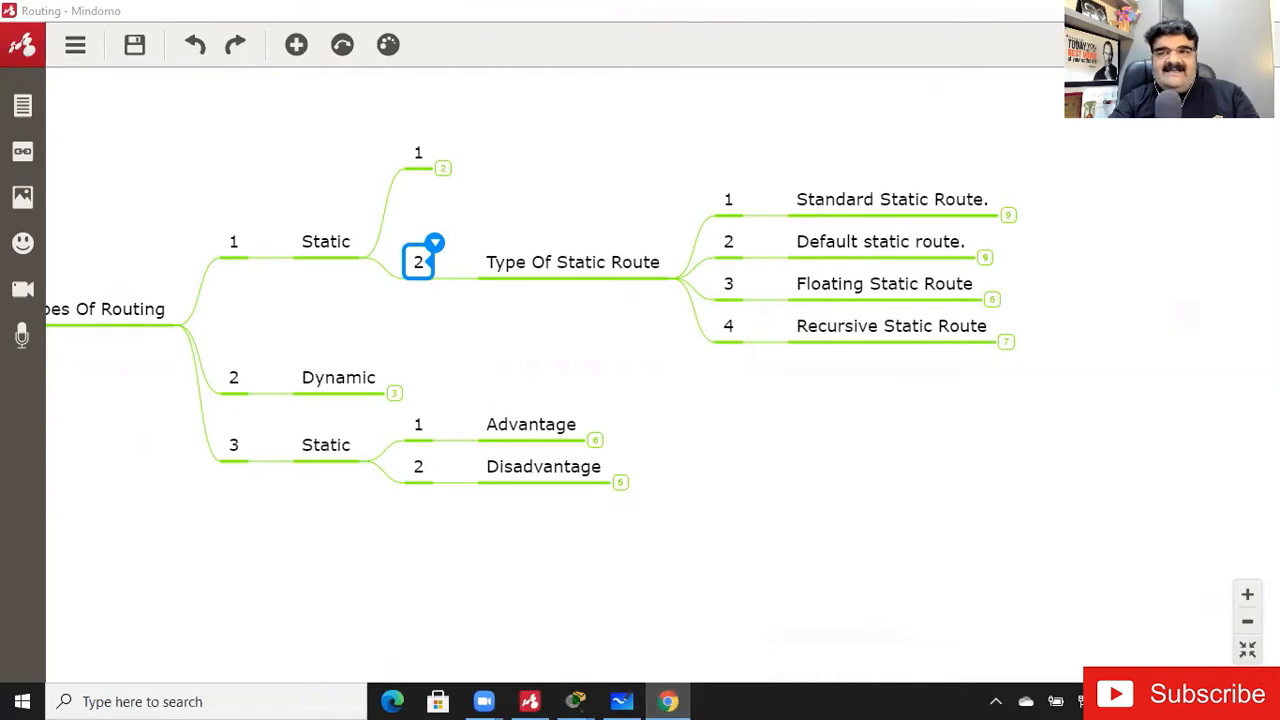
mouse_move(678, 700)
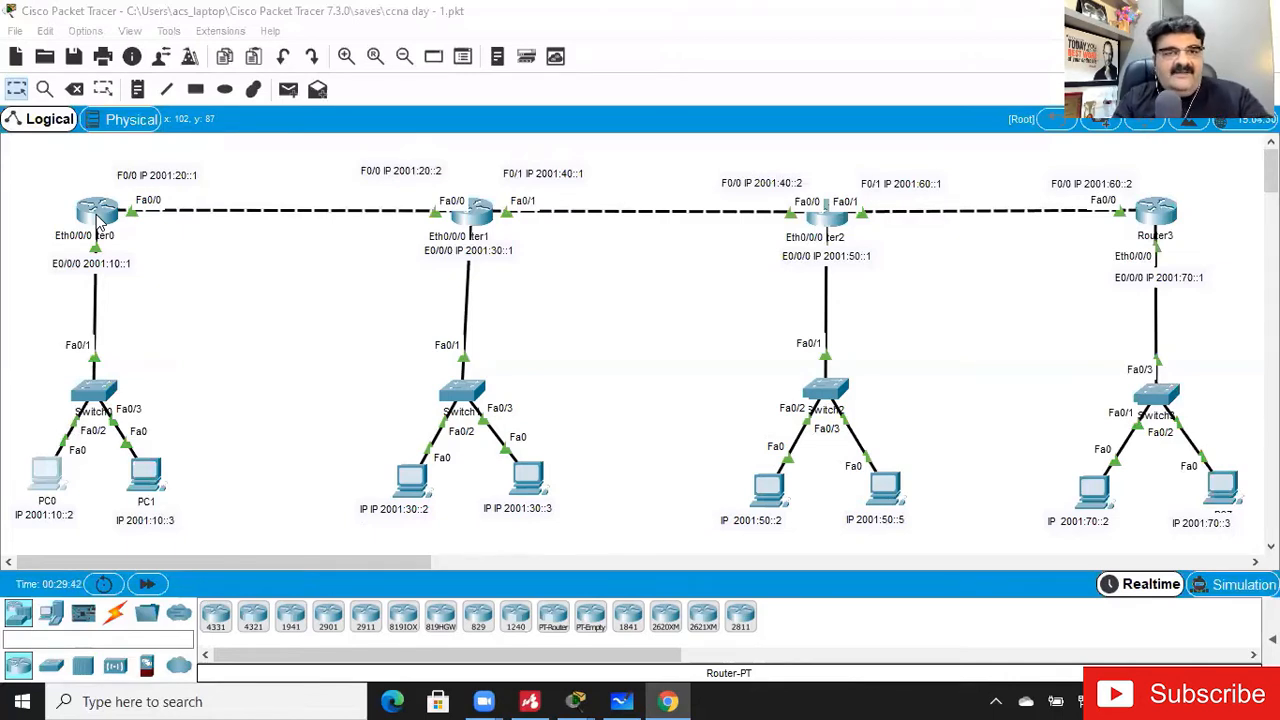
- Switch back to Packet Tracer and examine the interface addressing around Router0 and Router1 at a larger scale
click(345, 57)
click(345, 57)
click(345, 57)
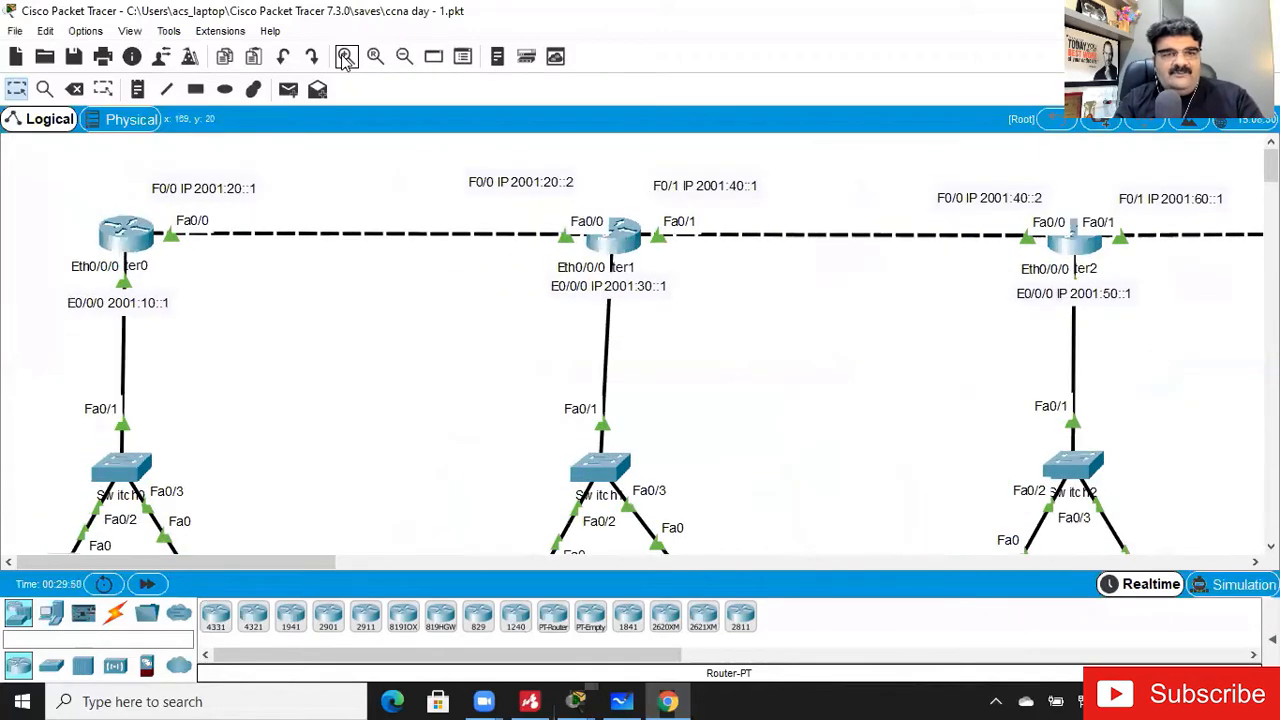
click(345, 57)
click(345, 57)
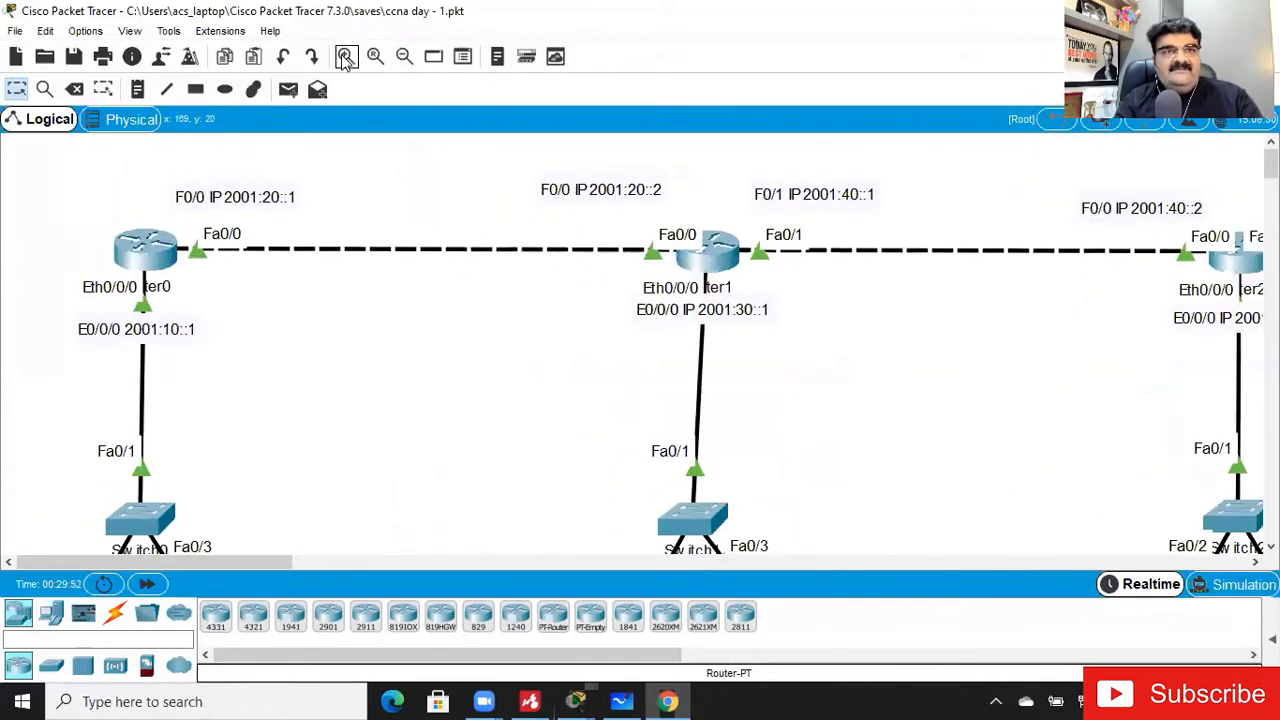
click(345, 57)
click(345, 57)
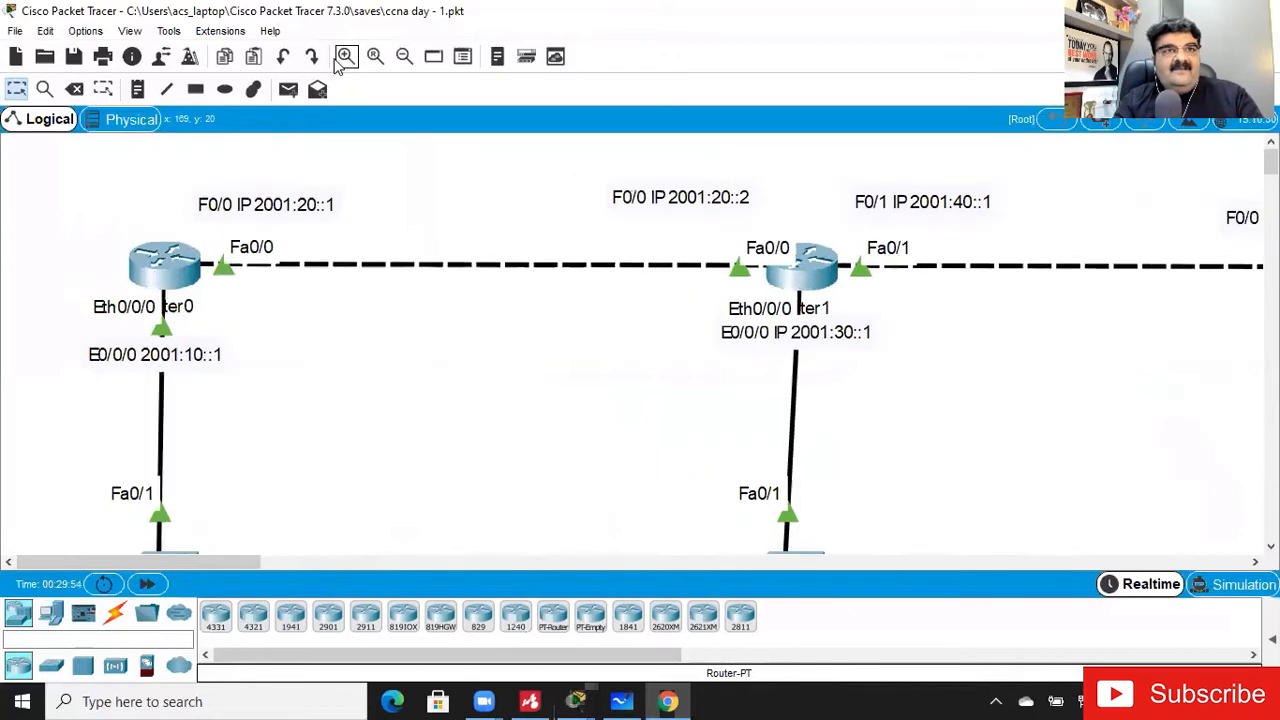
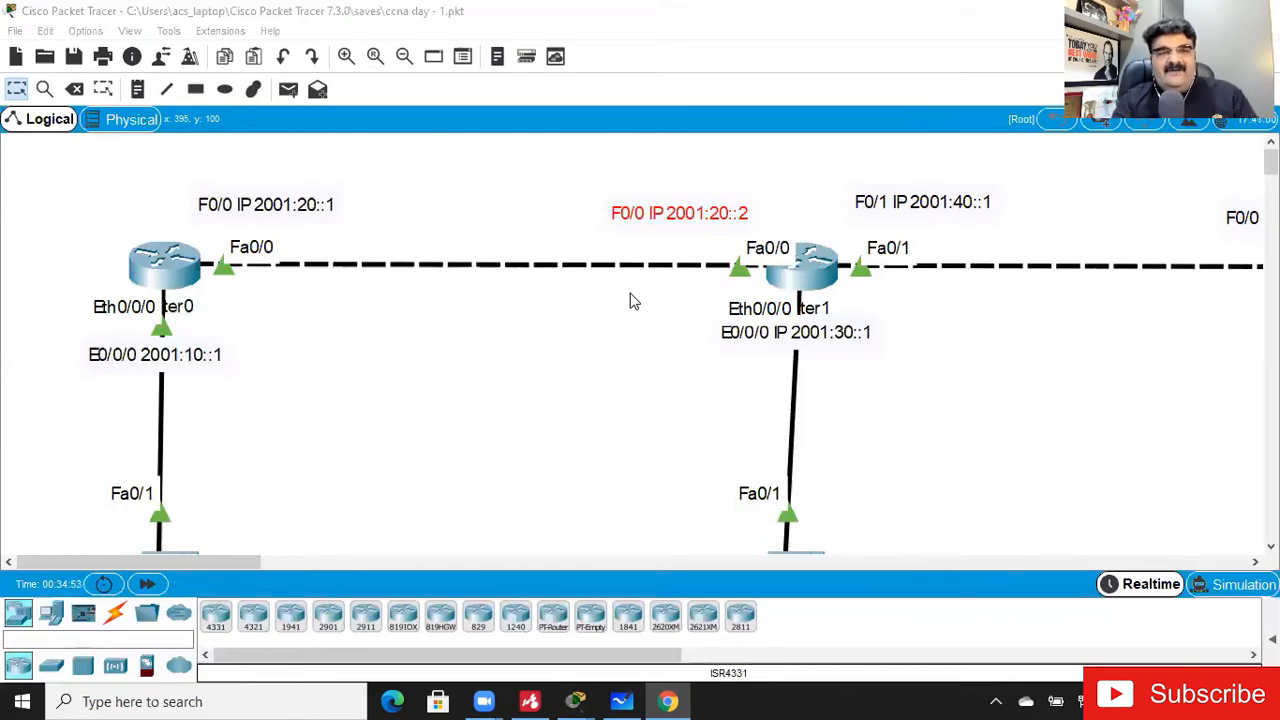
- Open Router0's CLI in a maximized window and enter global configuration mode
click(404, 57)
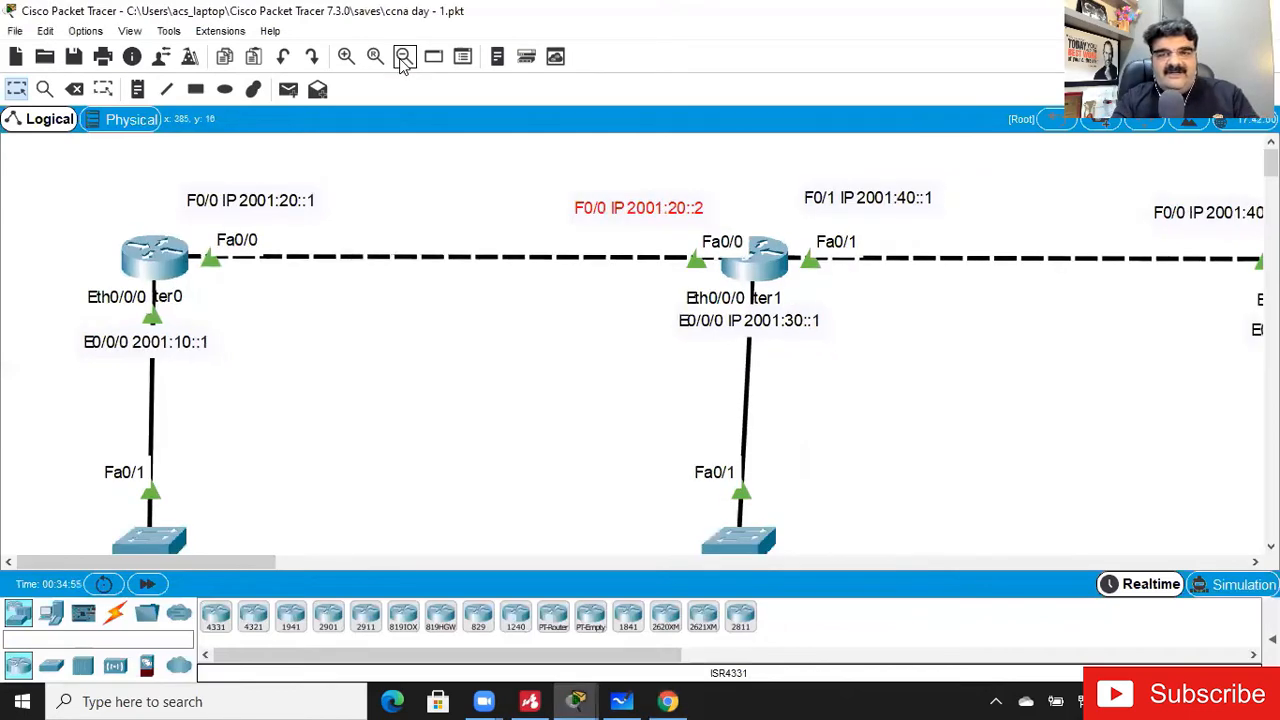
click(404, 57)
click(404, 57)
click(404, 57)
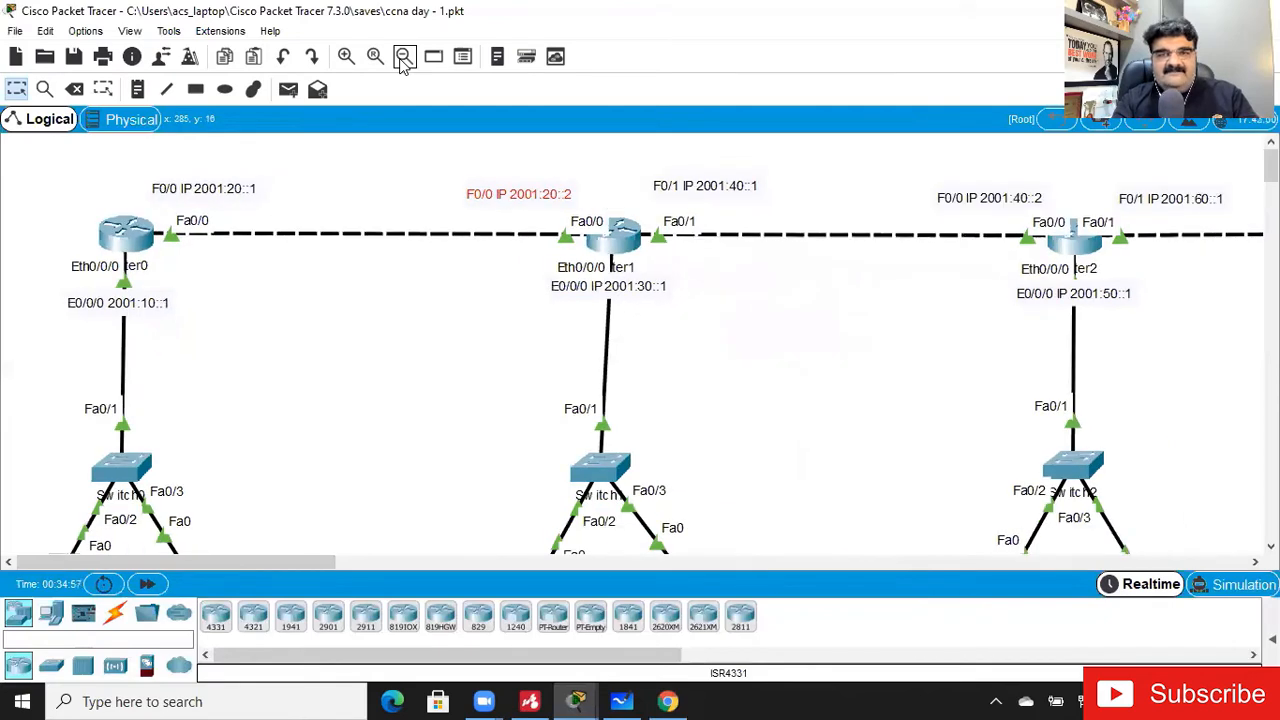
click(404, 57)
click(404, 57)
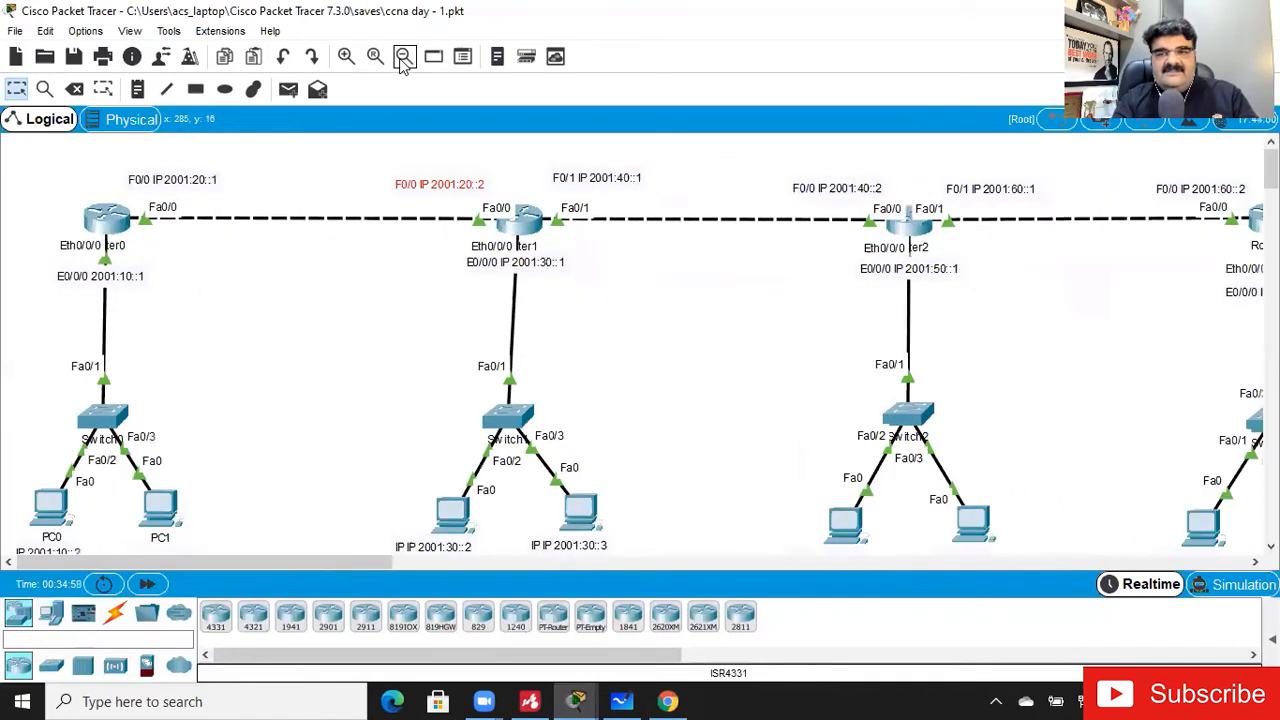
click(404, 57)
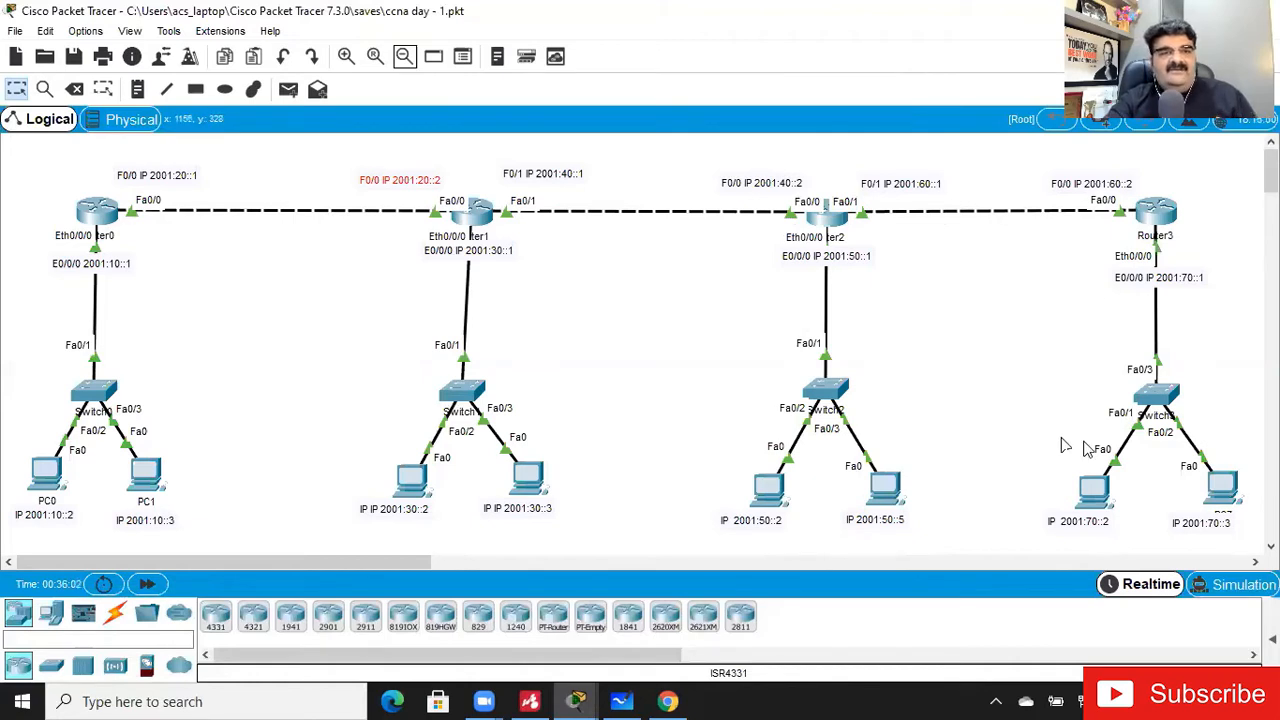
click(102, 215)
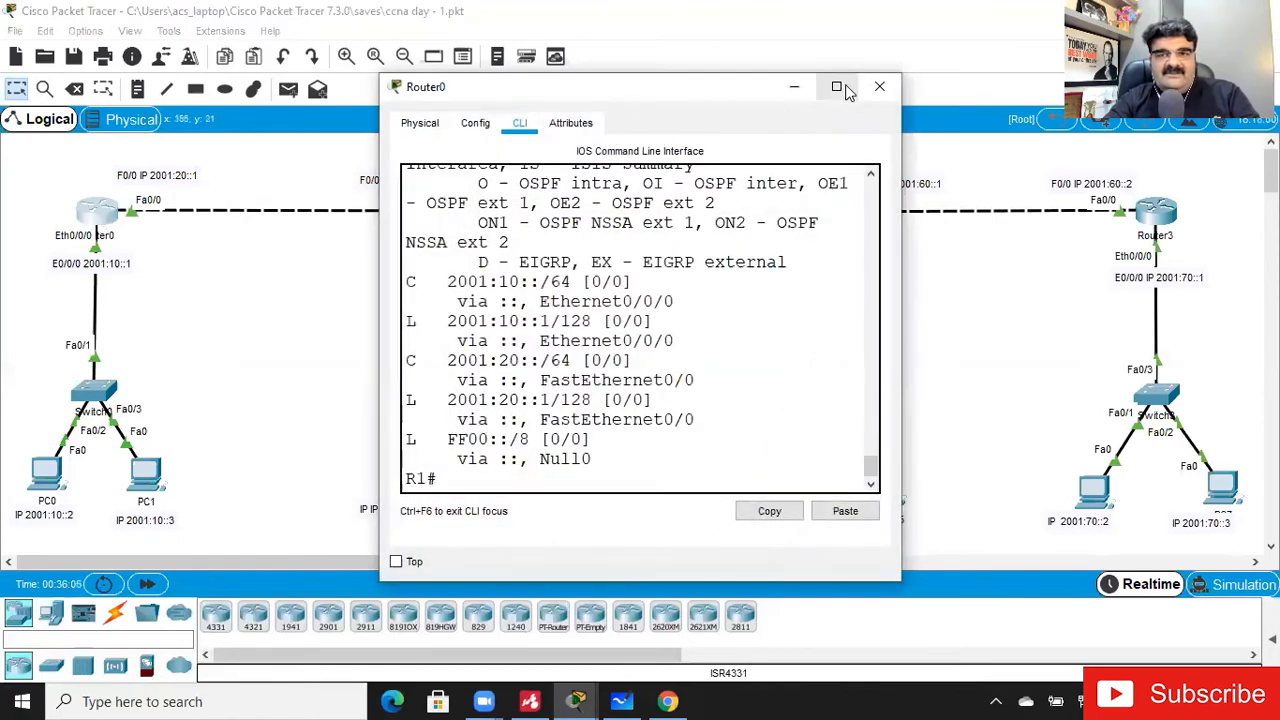
click(836, 87)
key(Return)
key(Return)
key(Return)
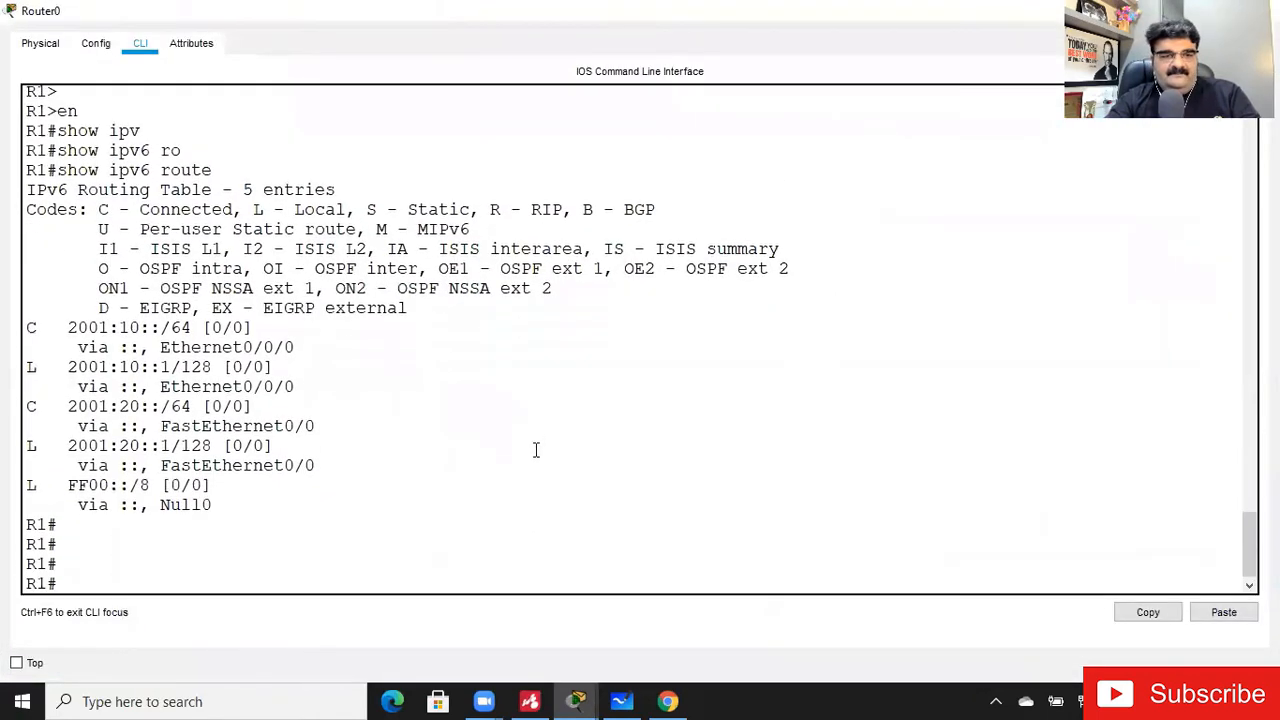
text(config t)
key(Return)
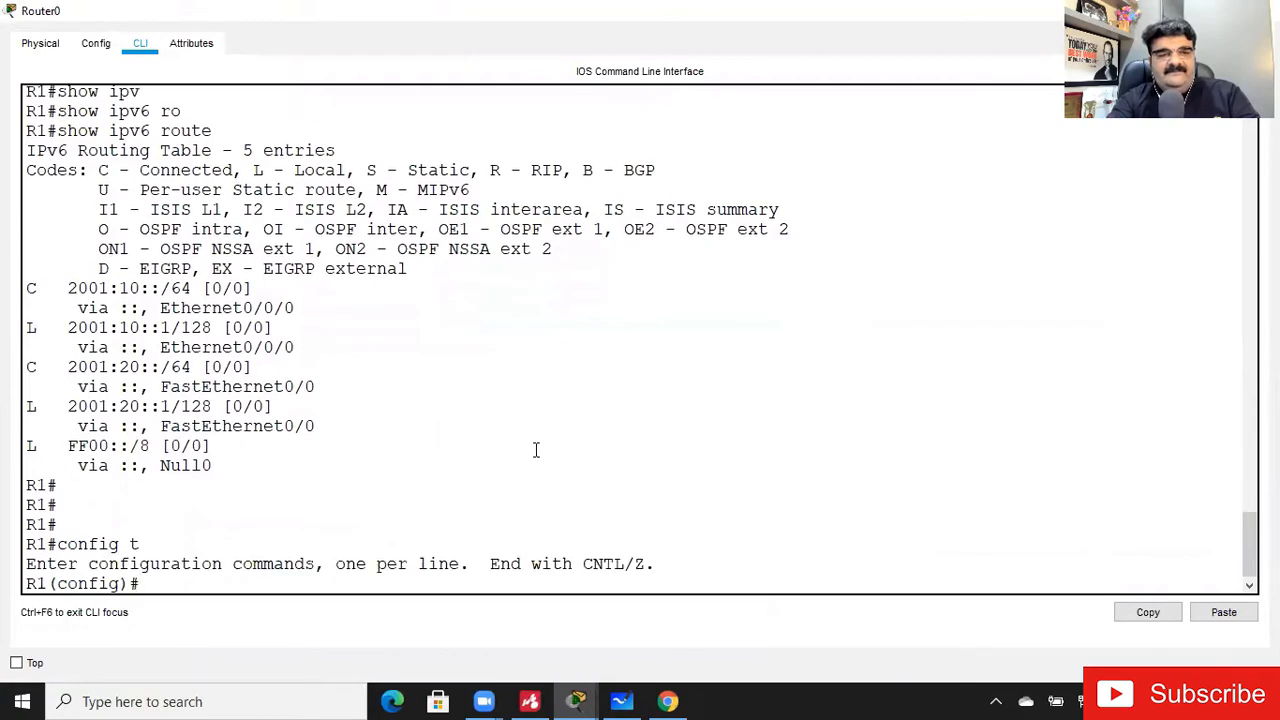
- Start an ipv6 route command on R1 and display the context help for its next argument
text(ipv)
key(Tab)
text(ro)
key(Tab)
text(ut)
key(Tab)
key(BackSpace)
key(BackSpace)
key(BackSpace)
key(BackSpace)
text(route)
key(Tab)
key(Tab)
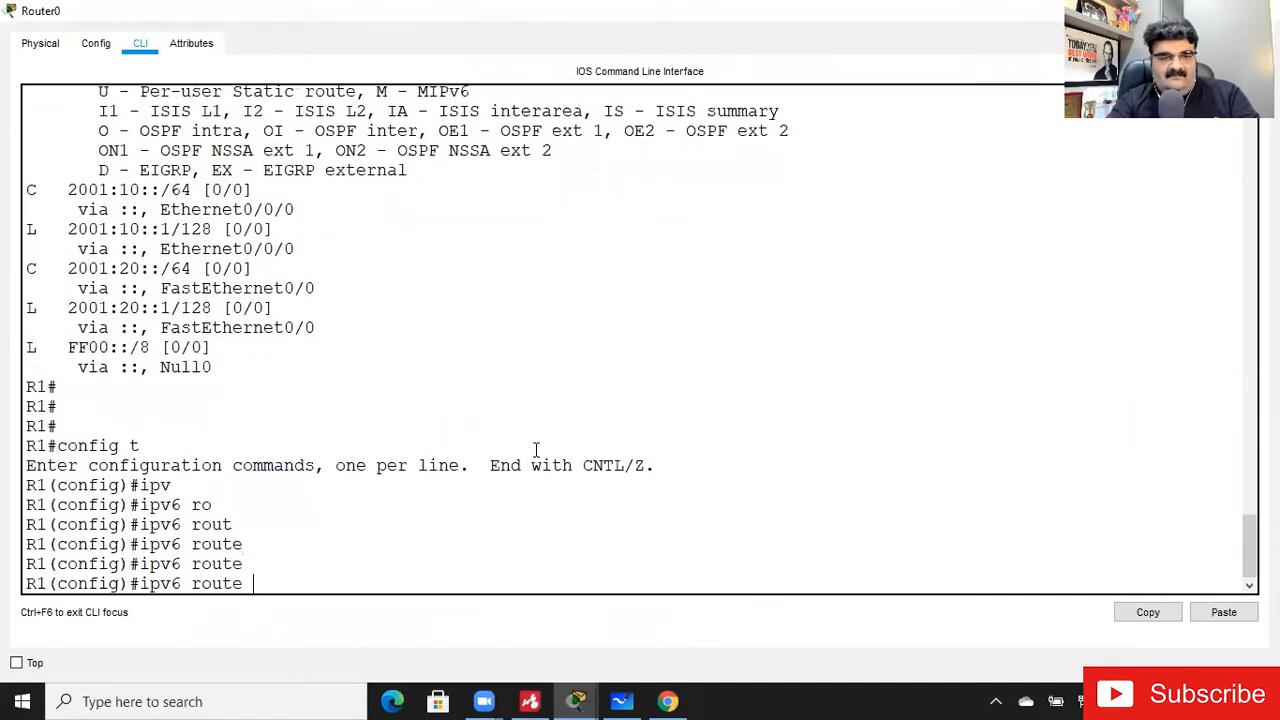
text(?)
text(2001:)
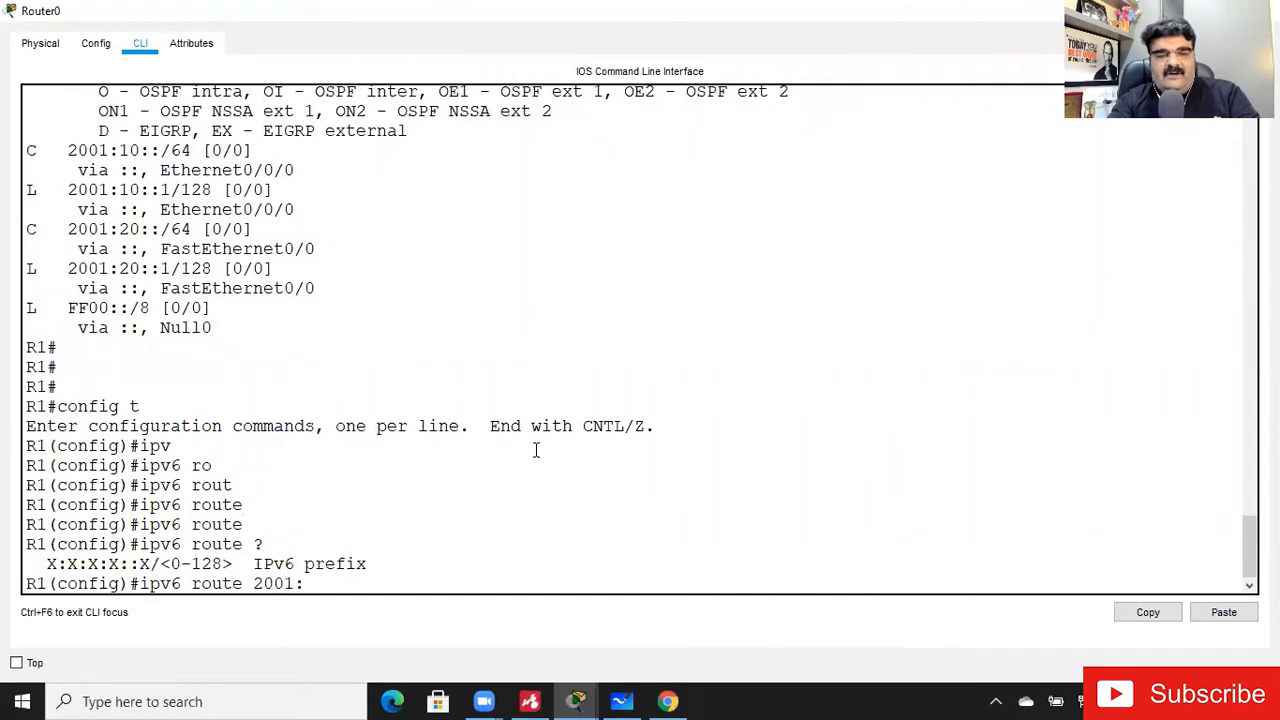
text(30)
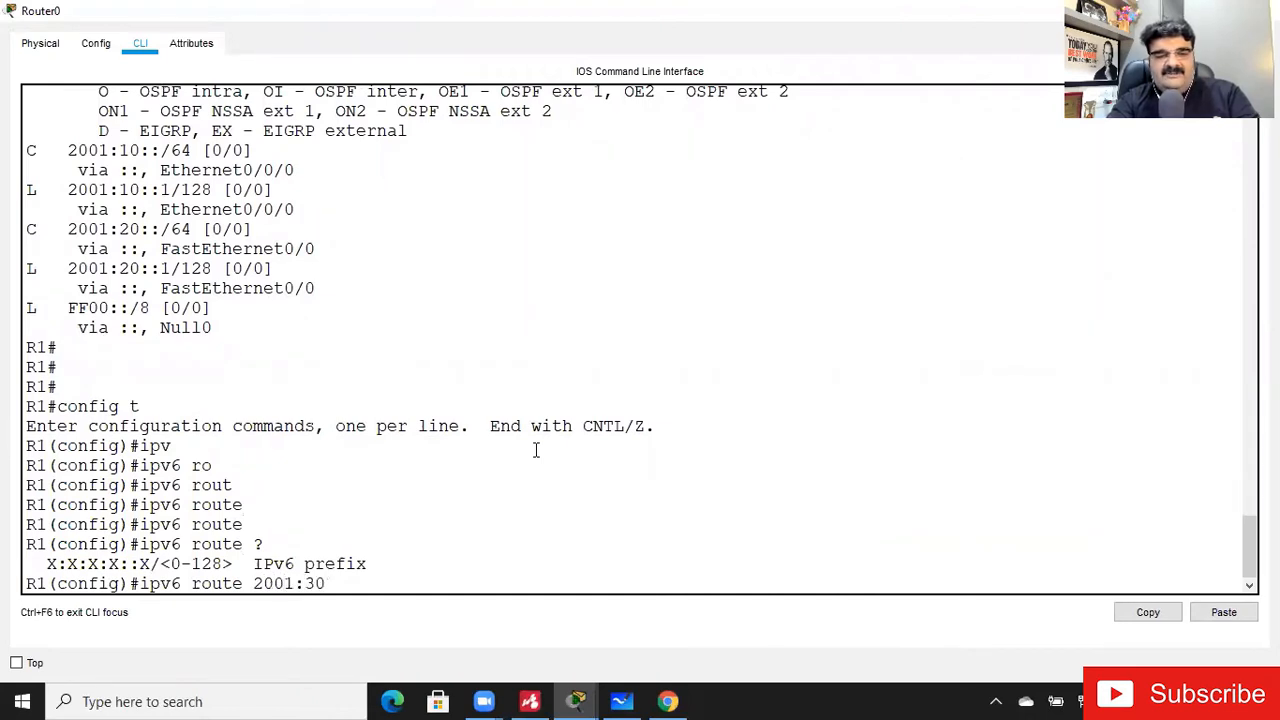
text(::/64)
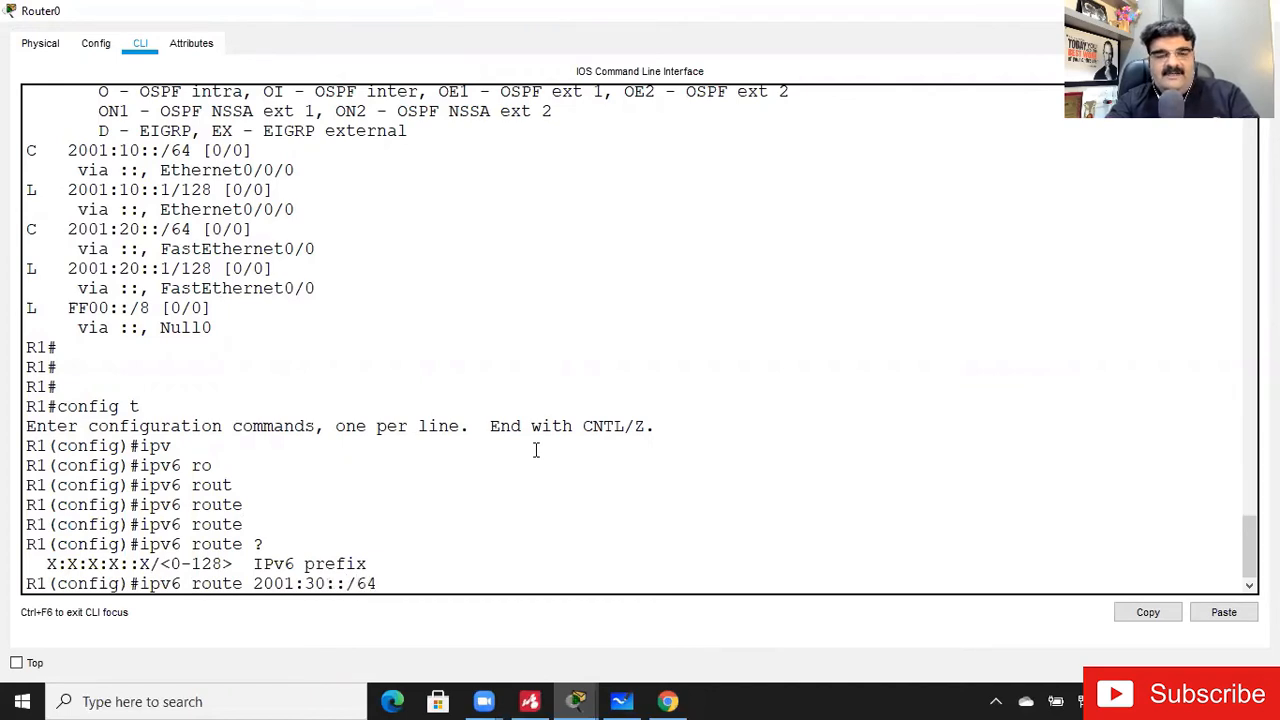
- Complete the static route to network 2001:30::/64 with next hop 2001:20::2
key(Tab)
text(2001:)
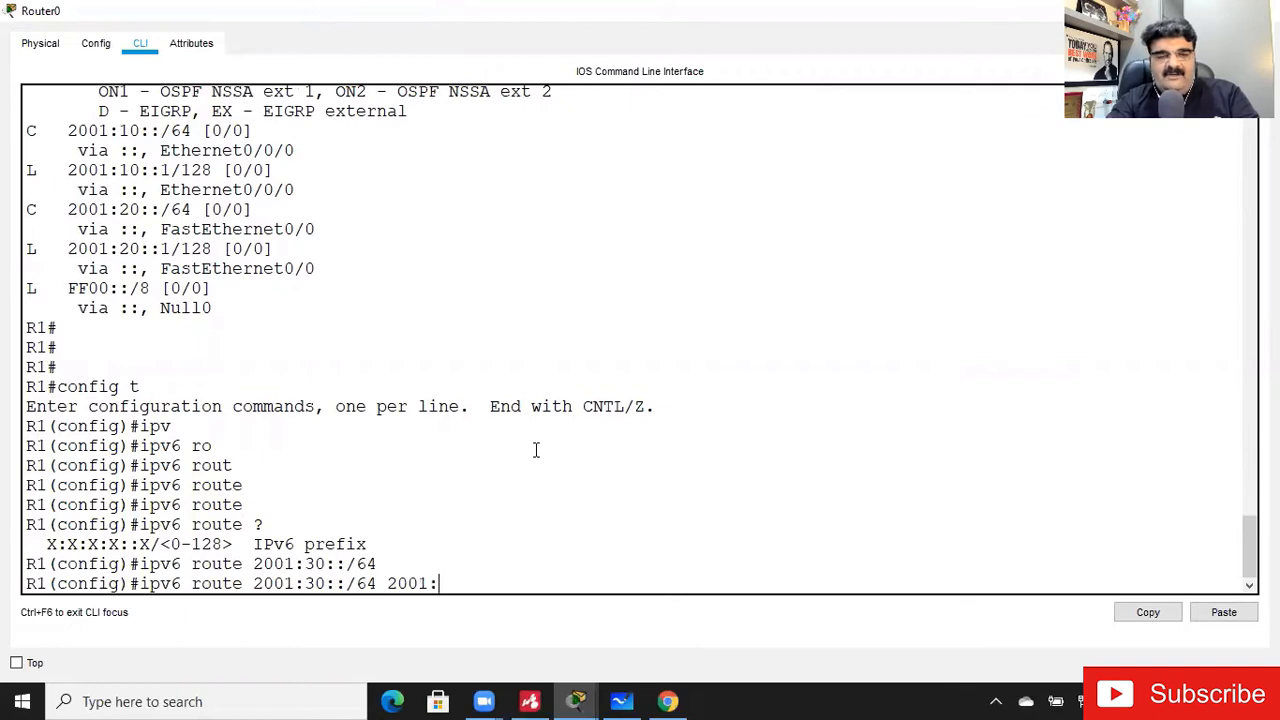
text(20::2)
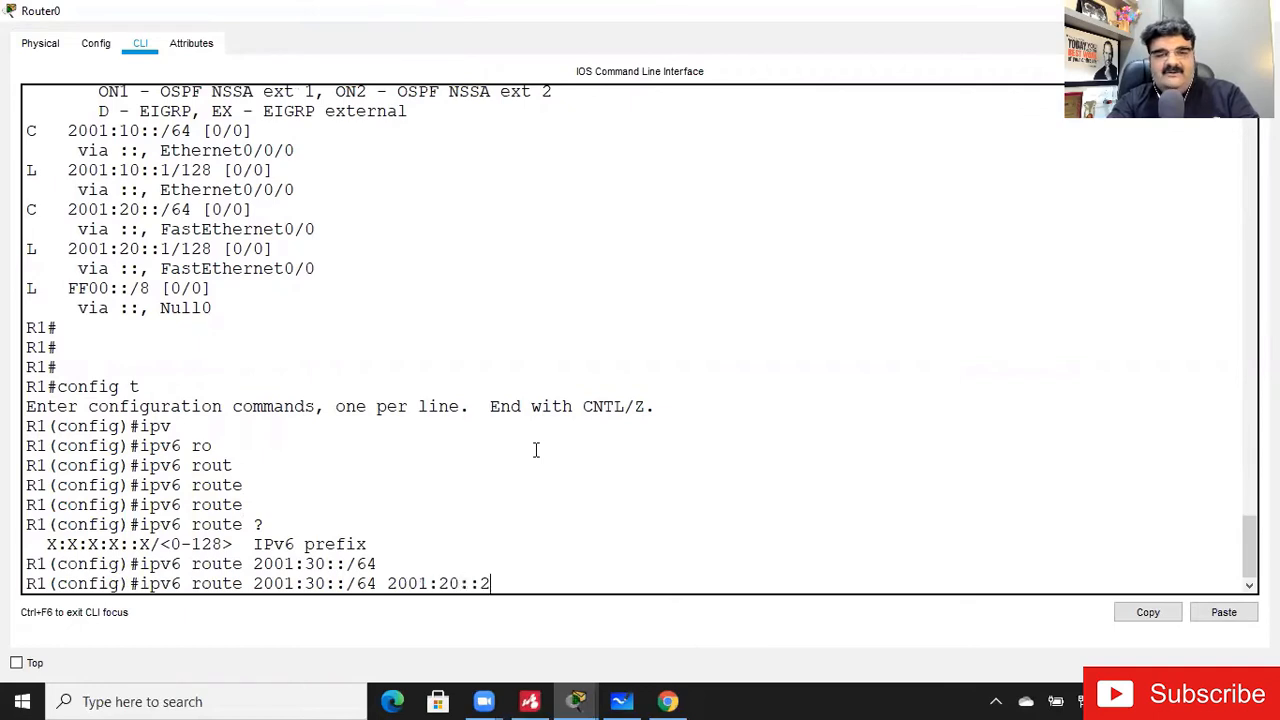
key(Return)
- Add a static route to 2001:40::/64 through 2001:20::2 by adapting the previous route command
key(Up)
key(Left)
key(Left)
key(Left)
key(Left)
key(Left)
key(Left)
key(Left)
key(Left)
key(Left)
key(Left)
key(Left)
key(Left)
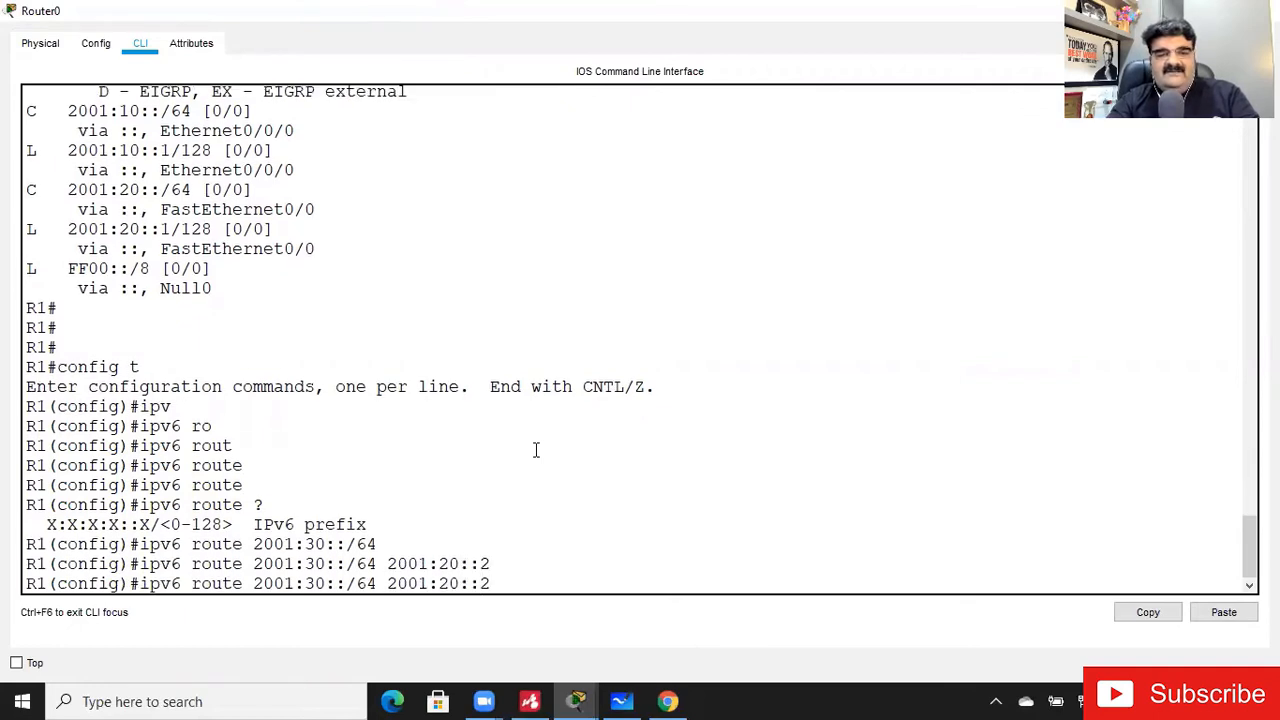
key(Left)
key(Left)
key(Left)
key(Left)
key(Left)
key(BackSpace)
text(4)
key(Return)
- Add a static route to 2001:50::/64 with next hop 2001:20::2
key(Up)
key(Left)
key(Left)
key(Left)
key(Left)
key(Left)
key(Left)
key(Left)
key(Left)
key(Left)
key(Left)
key(Left)
key(Left)
key(Left)
key(Left)
key(Left)
key(Left)
key(Left)
key(Left)
key(Right)
key(BackSpace)
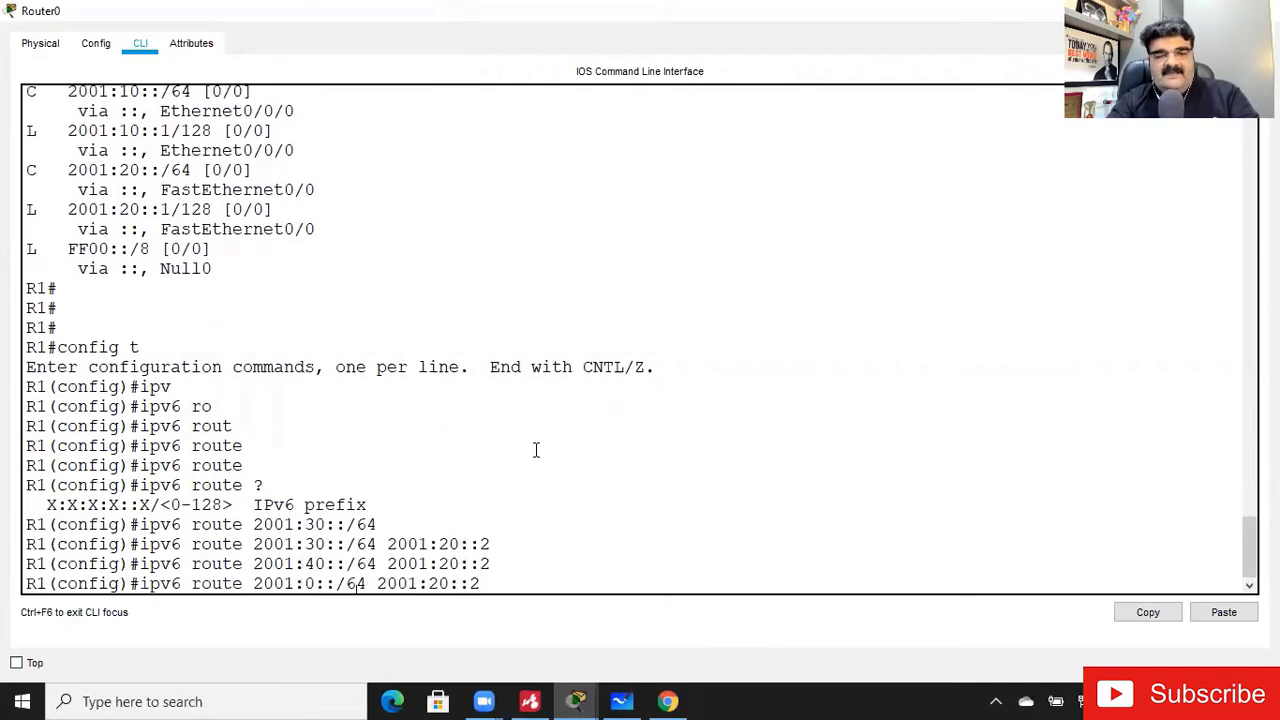
text(5)
key(Return)
- Add a static route to 2001:60::/64 with next hop 2001:20::2
key(Up)
key(Left)
key(Left)
key(Left)
key(Left)
key(Left)
key(Left)
key(Left)
key(Left)
key(Left)
key(Left)
key(Left)
key(Left)
key(Left)
key(Left)
key(Left)
key(Left)
key(Left)
key(BackSpace)
text(6)
key(Return)
- Add a static route to 2001:70::/64 with next hop 2001:20::2
key(Up)
key(Left)
key(Left)
key(Left)
key(Left)
key(Left)
key(Left)
key(Left)
key(Left)
key(Left)
key(Left)
key(Left)
key(Left)
key(Left)
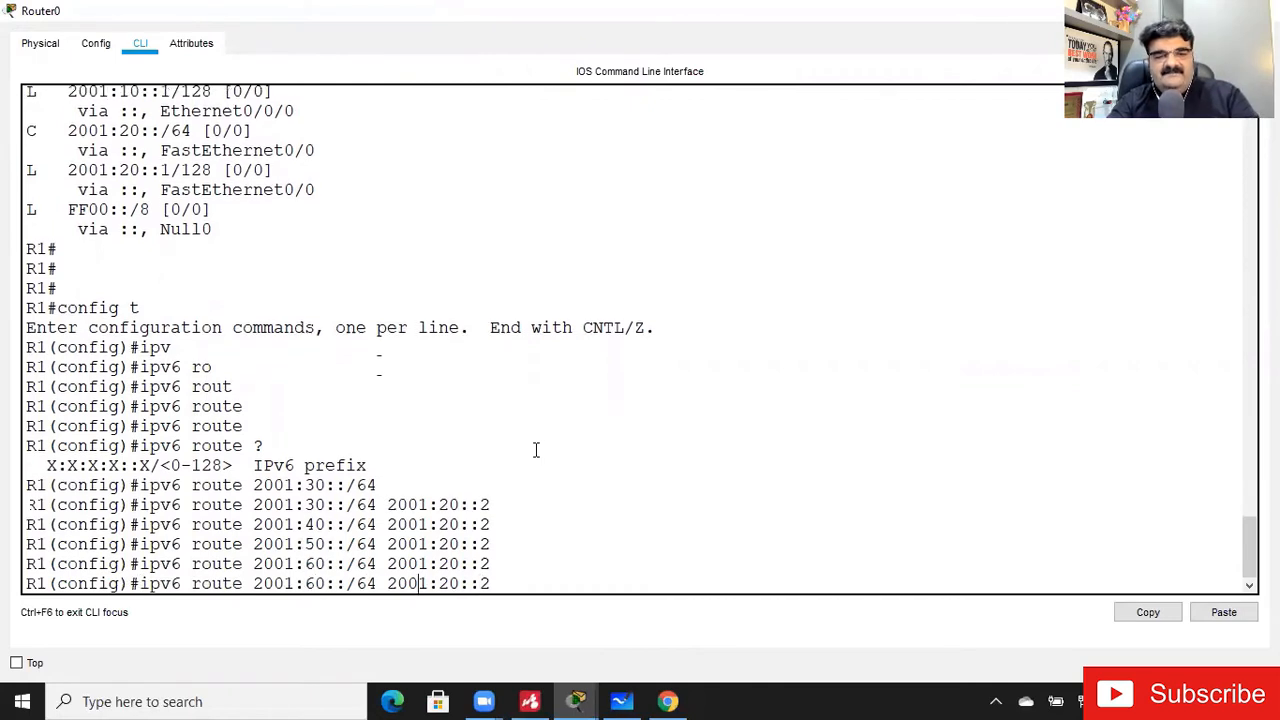
key(Left)
key(Left)
key(Left)
key(Left)
key(BackSpace)
text(7)
key(Return)
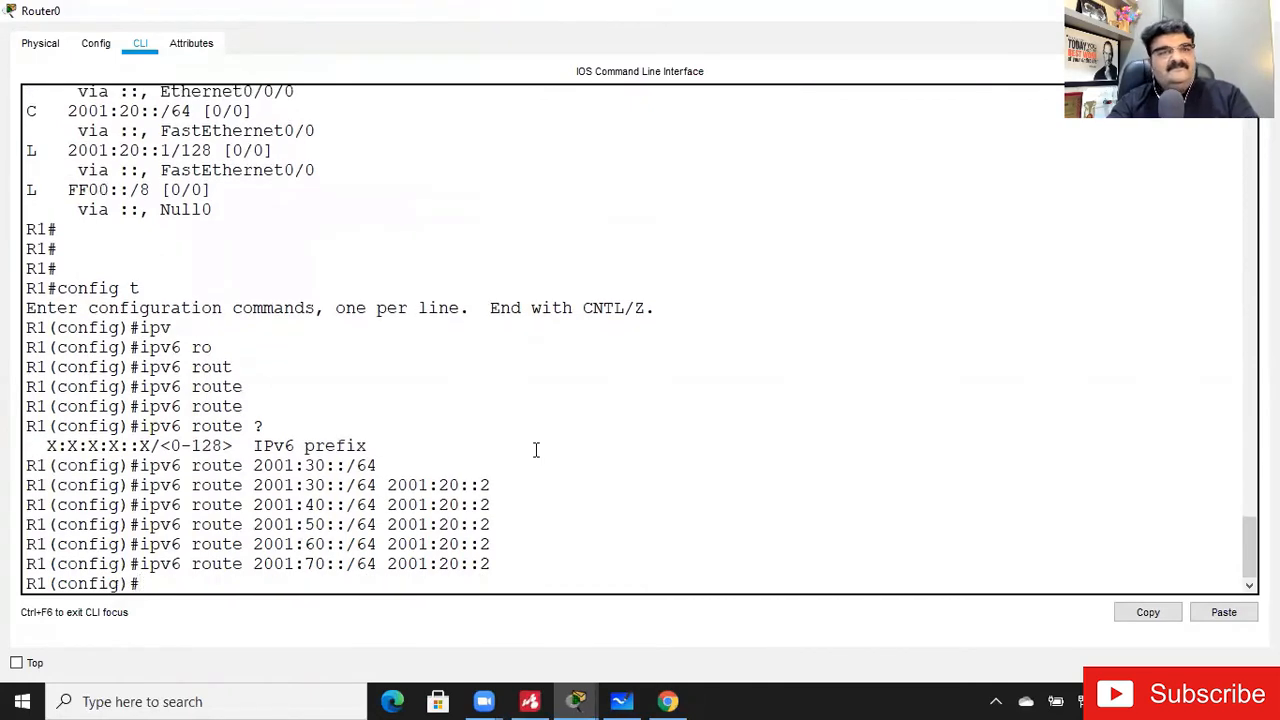
- Exit configuration mode and display the first page of R1's IPv6 routing table
text(exot)
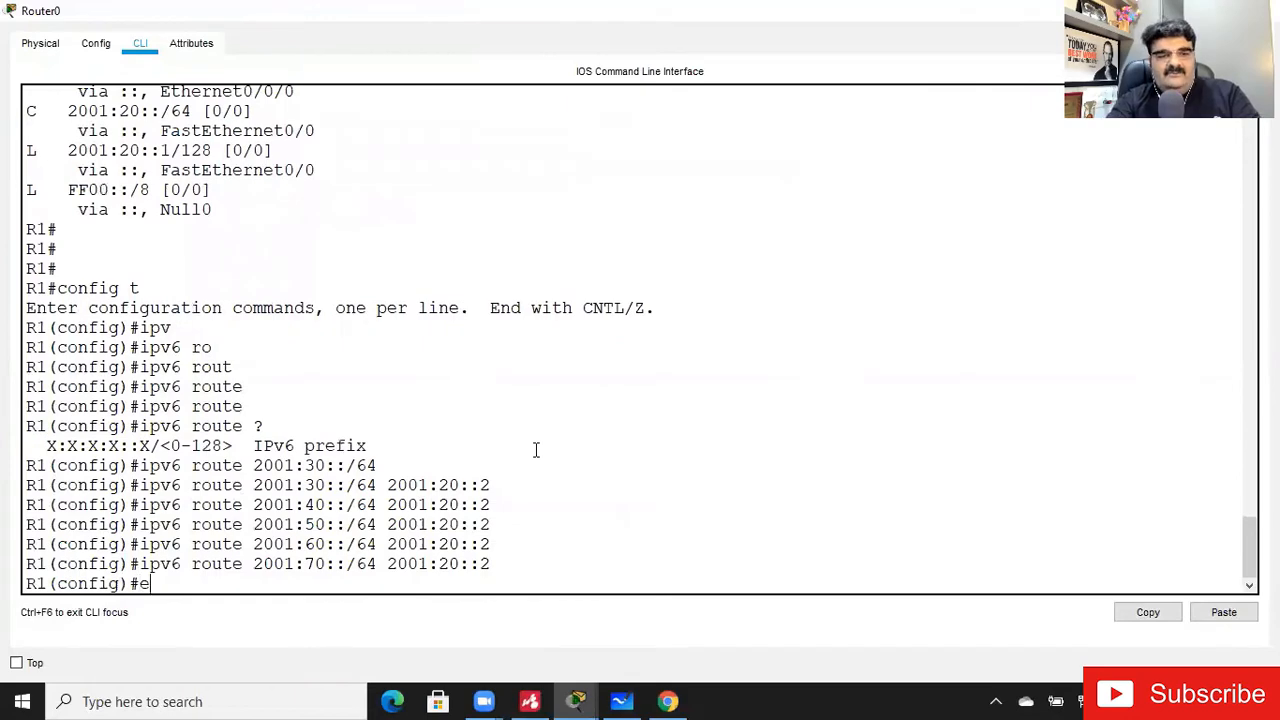
key(Return)
text(exit)
key(Return)
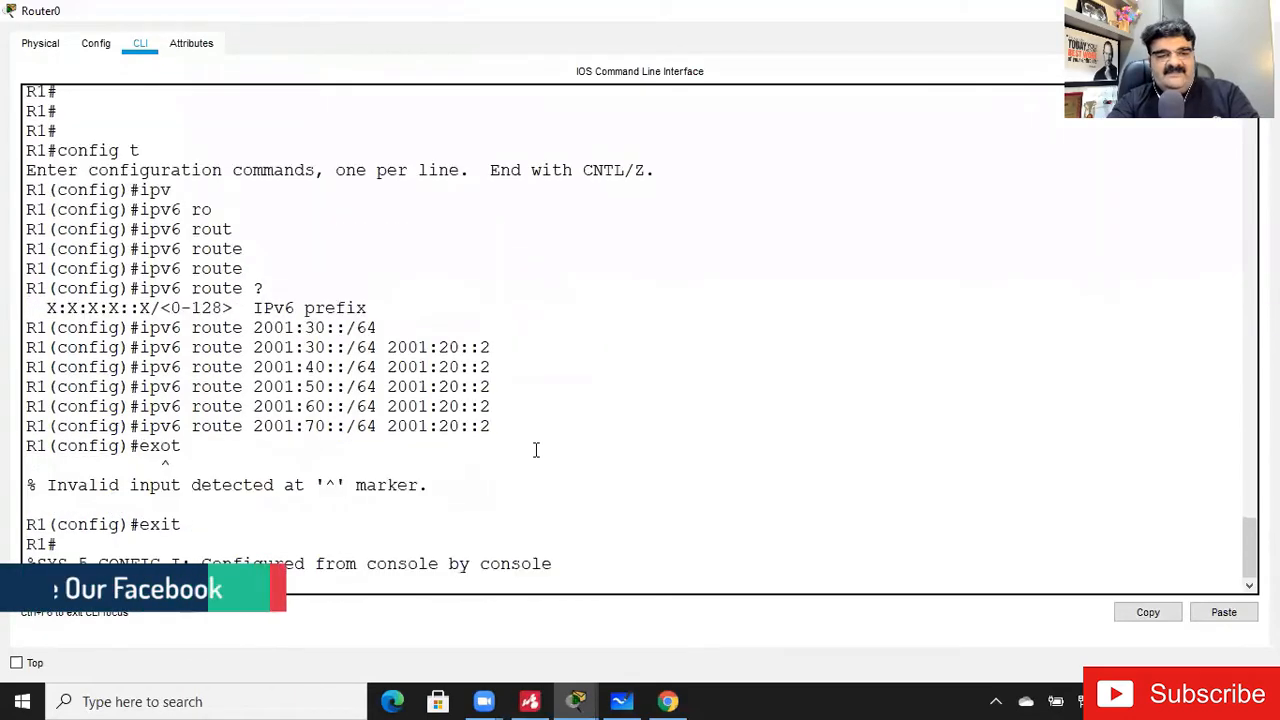
key(Return)
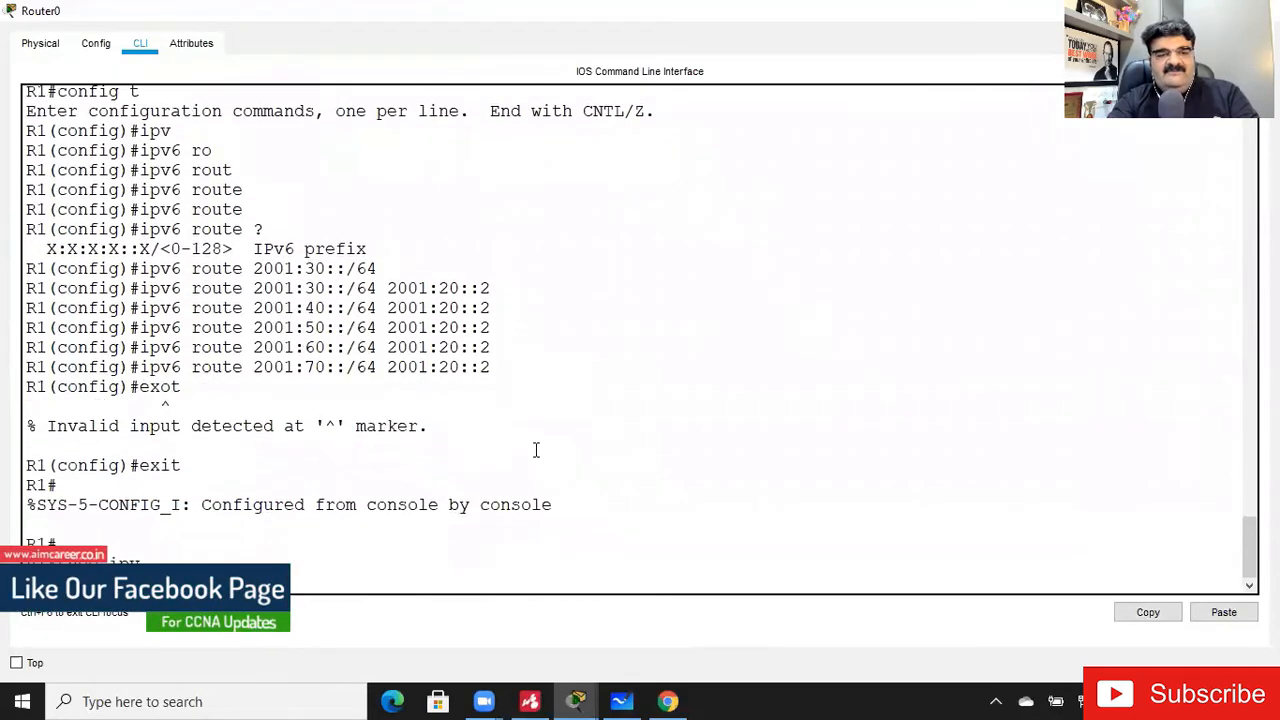
text(show ipv)
key(Tab)
text(ro)
key(Tab)
key(Return)
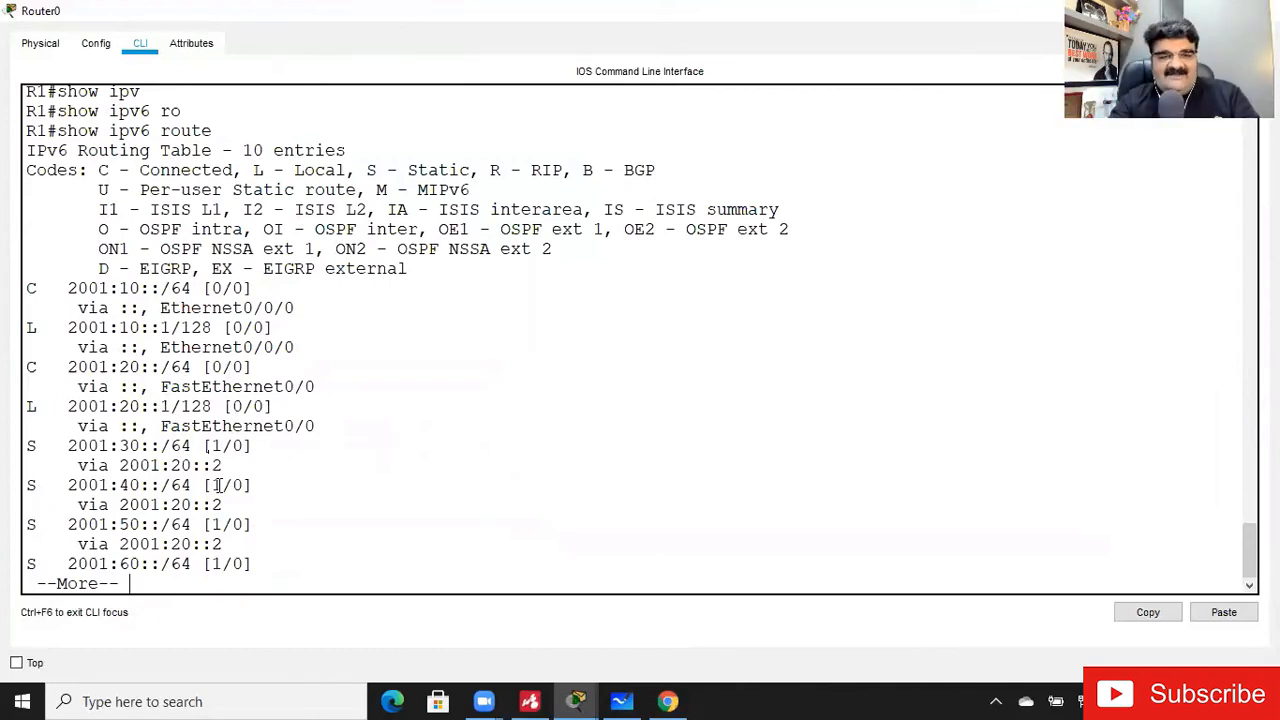
key(q)
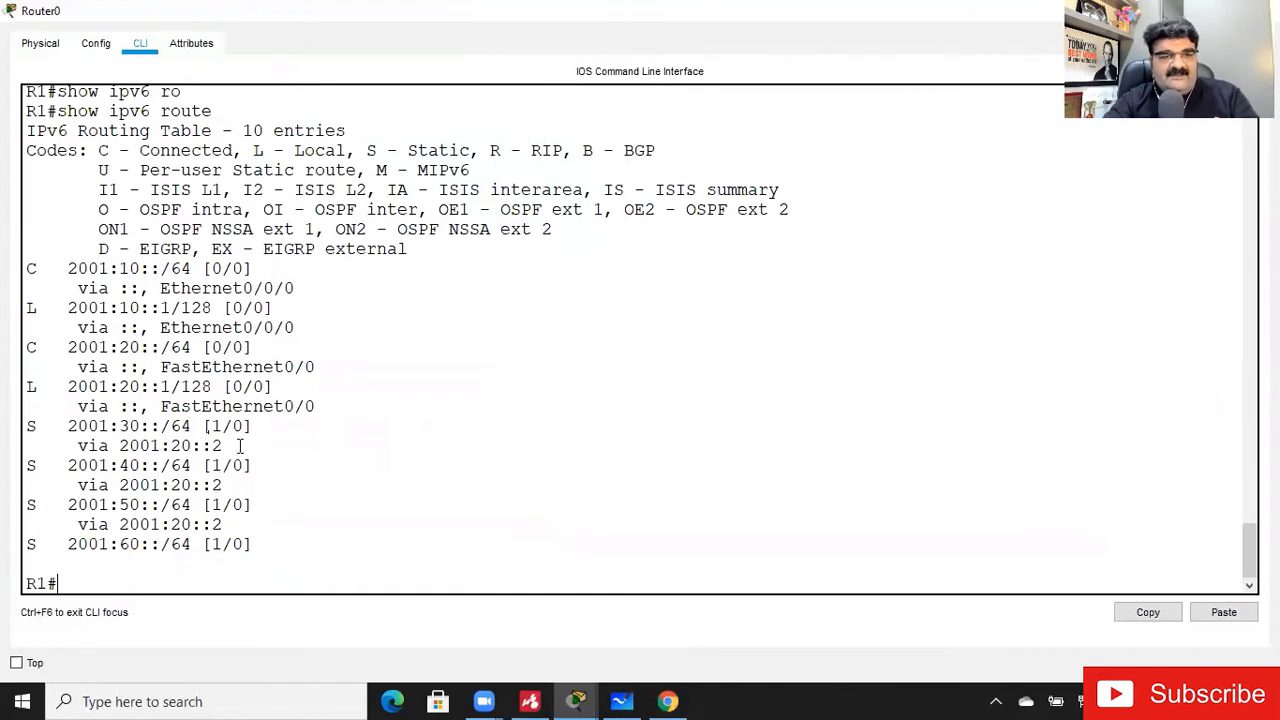
- Check the connected and static network entries listed in R1's IPv6 routing table one by one
drag(119, 268, 129, 268)
drag(120, 349, 138, 355)
drag(118, 424, 132, 428)
click(132, 466)
drag(120, 510, 130, 510)
click(137, 557)
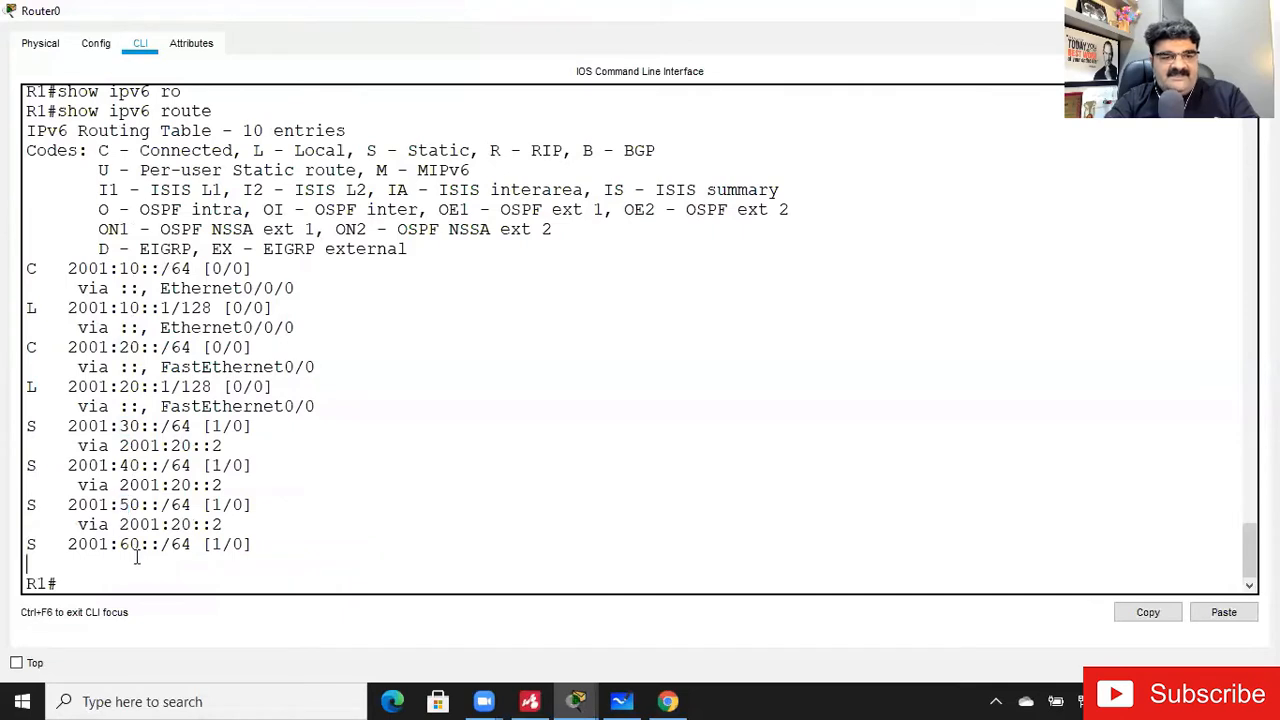
- Re-enter the static route to 2001:70::/64 via 2001:20::2 in global configuration mode and return to privileged mode
key(Return)
key(Return)
text(config t)
key(Return)
text(exit)
key(Up)
key(Left)
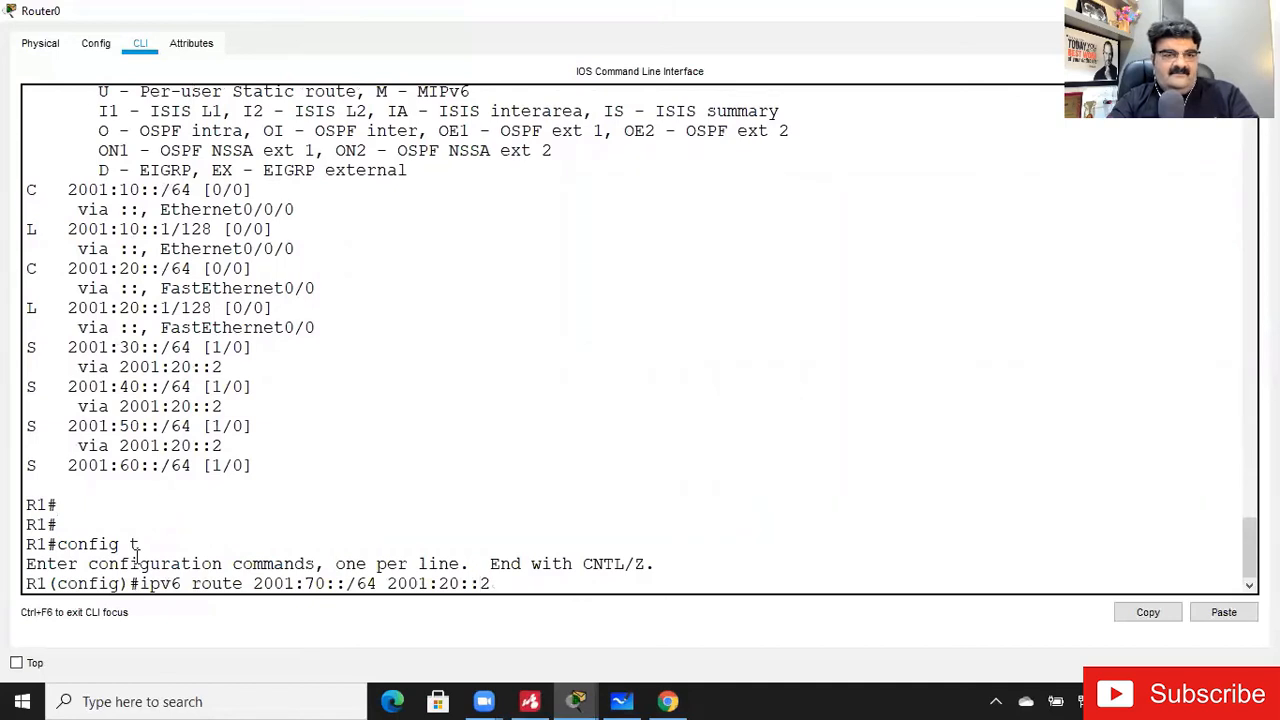
key(Return)
key(ctrl+z)
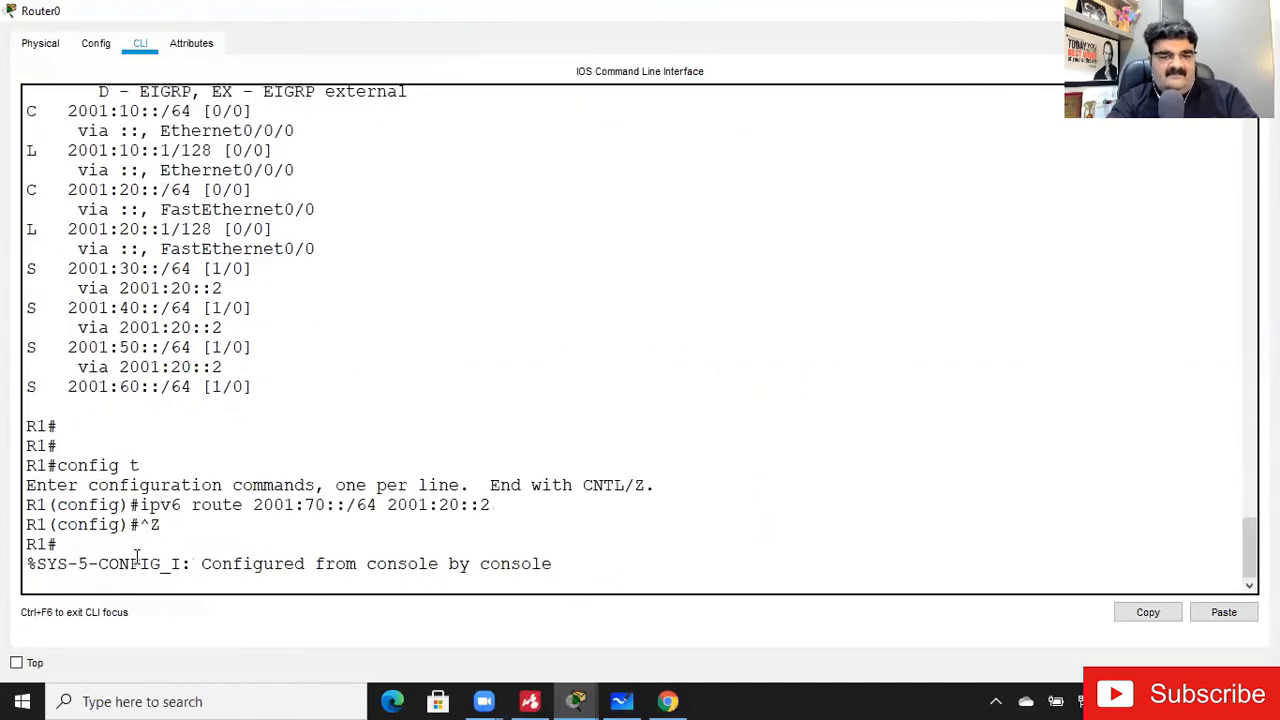
- Display R1's IPv6 routing table again through its last entry
text(show iv)
key(Tab)
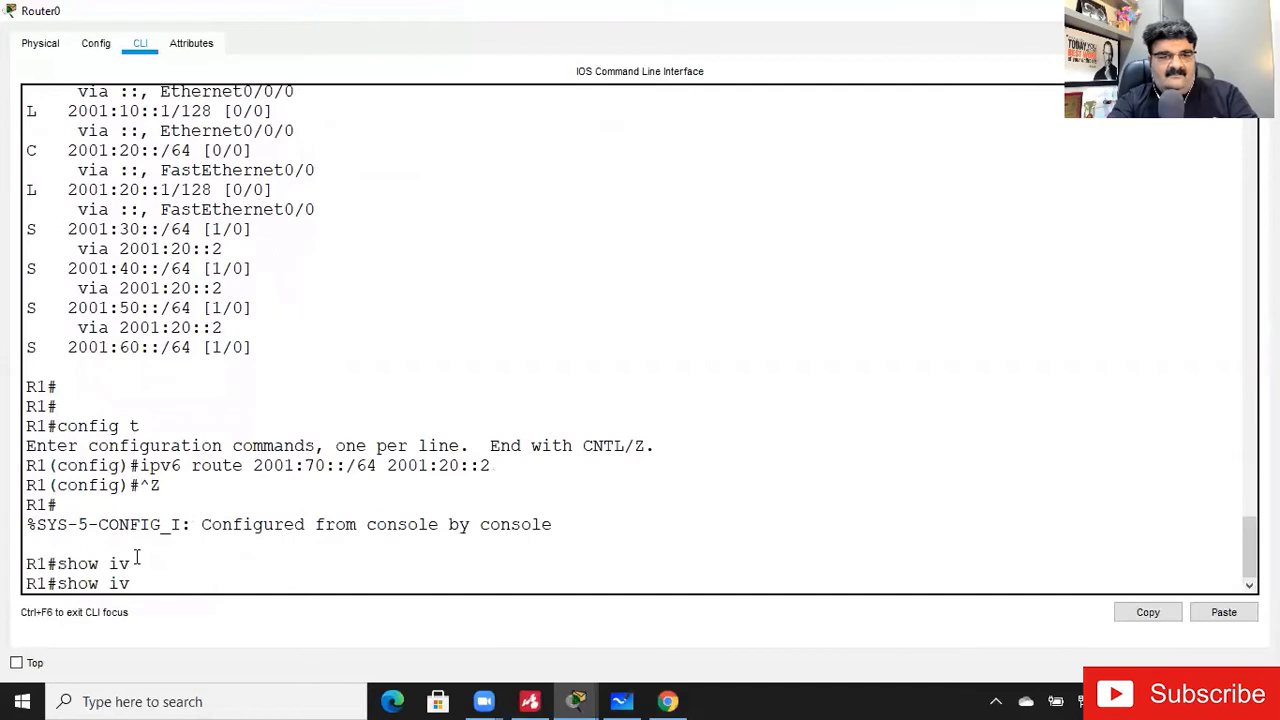
key(BackSpace)
key(BackSpace)
text(ipv)
key(Tab)
text(ro)
key(Tab)
key(Return)
key(space)
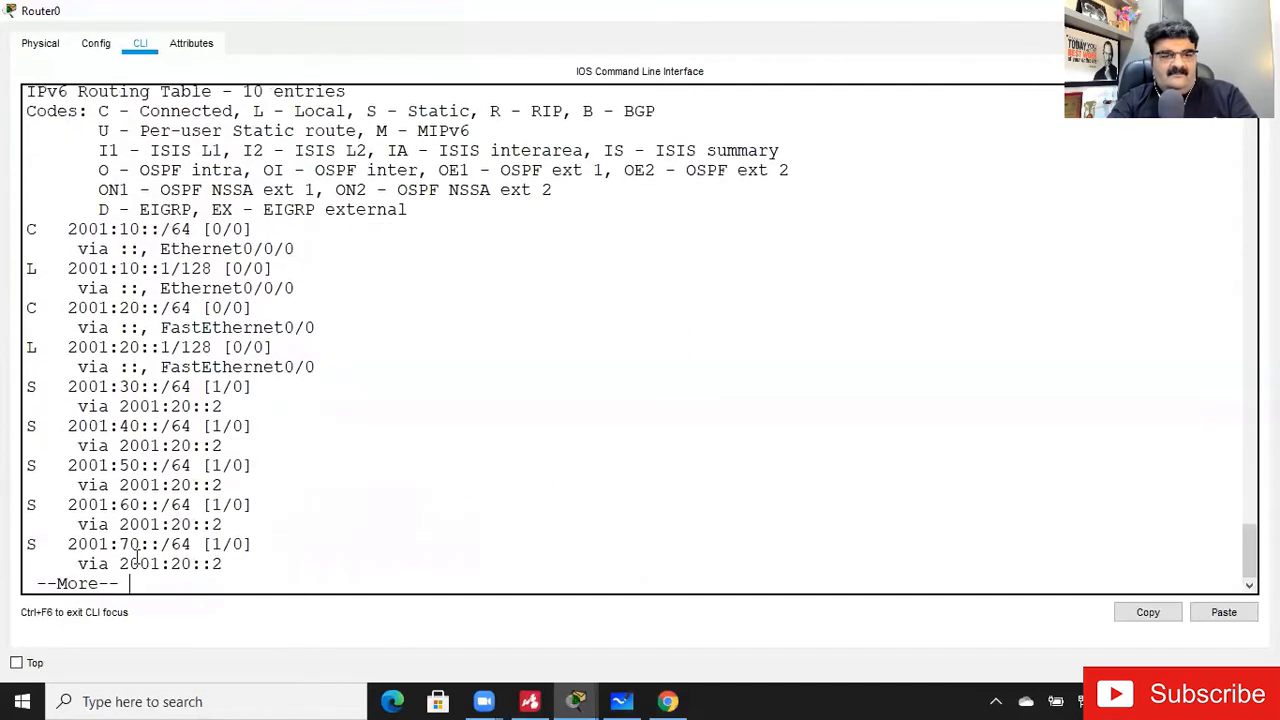
key(Return)
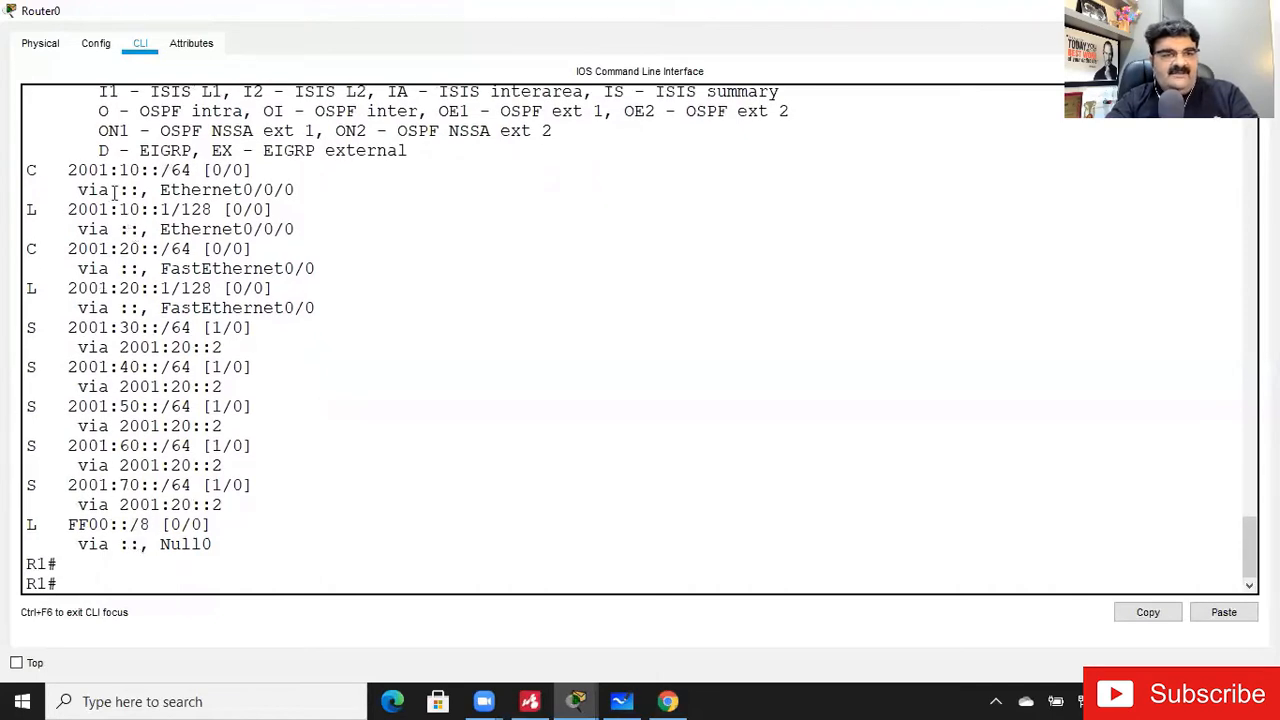
- Review the connected networks 10 and 20 and the static networks 30 to 70 in R1's routing table
drag(119, 170, 141, 170)
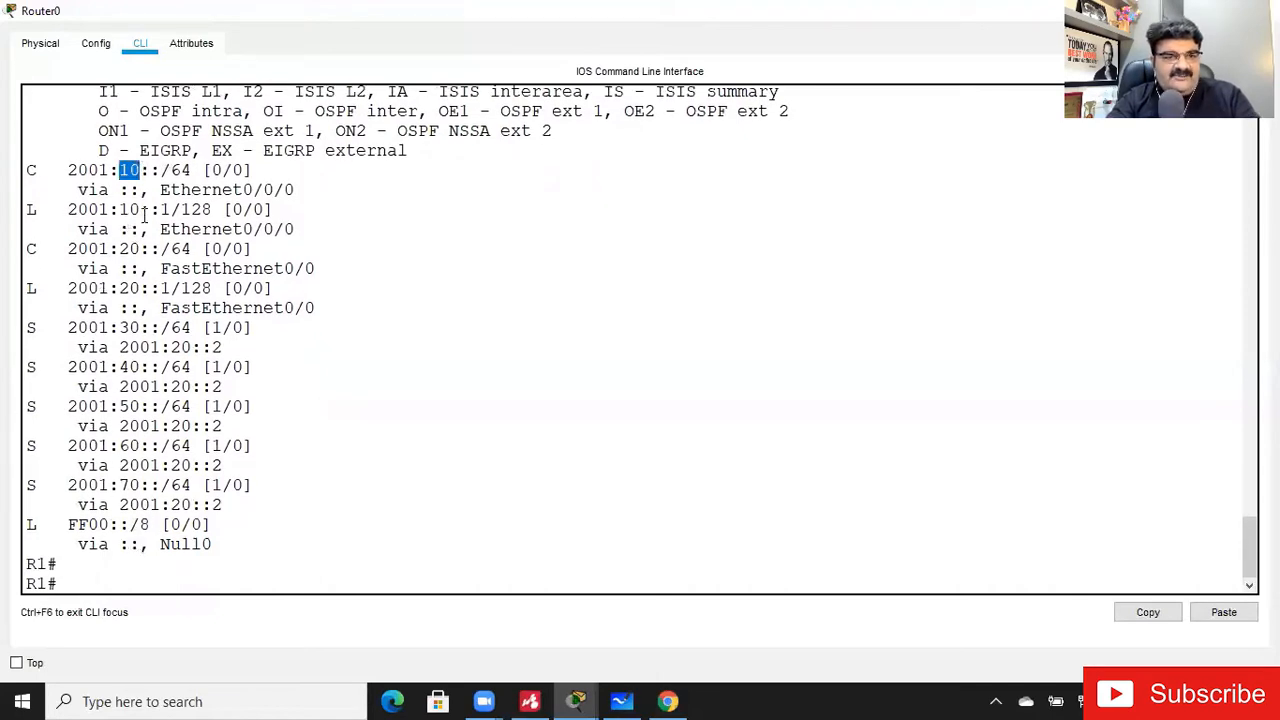
drag(119, 249, 141, 249)
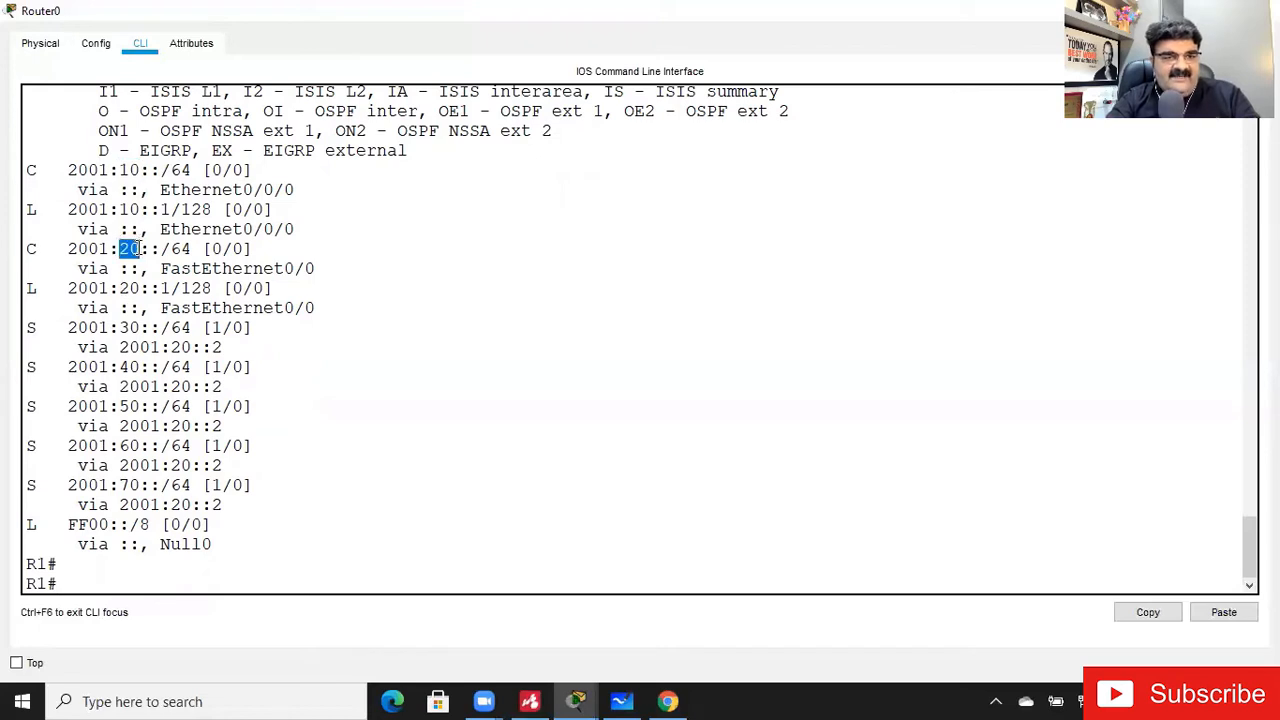
drag(119, 328, 141, 485)
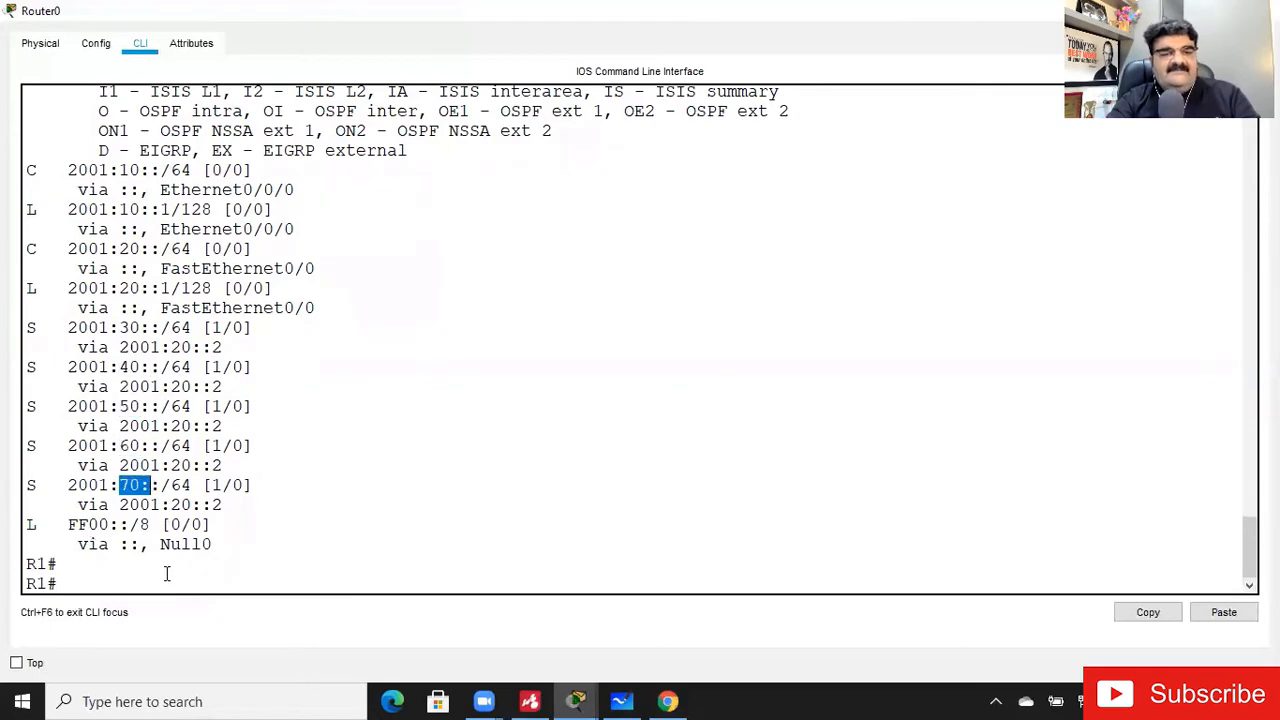
click(169, 582)
key(Return)
key(Return)
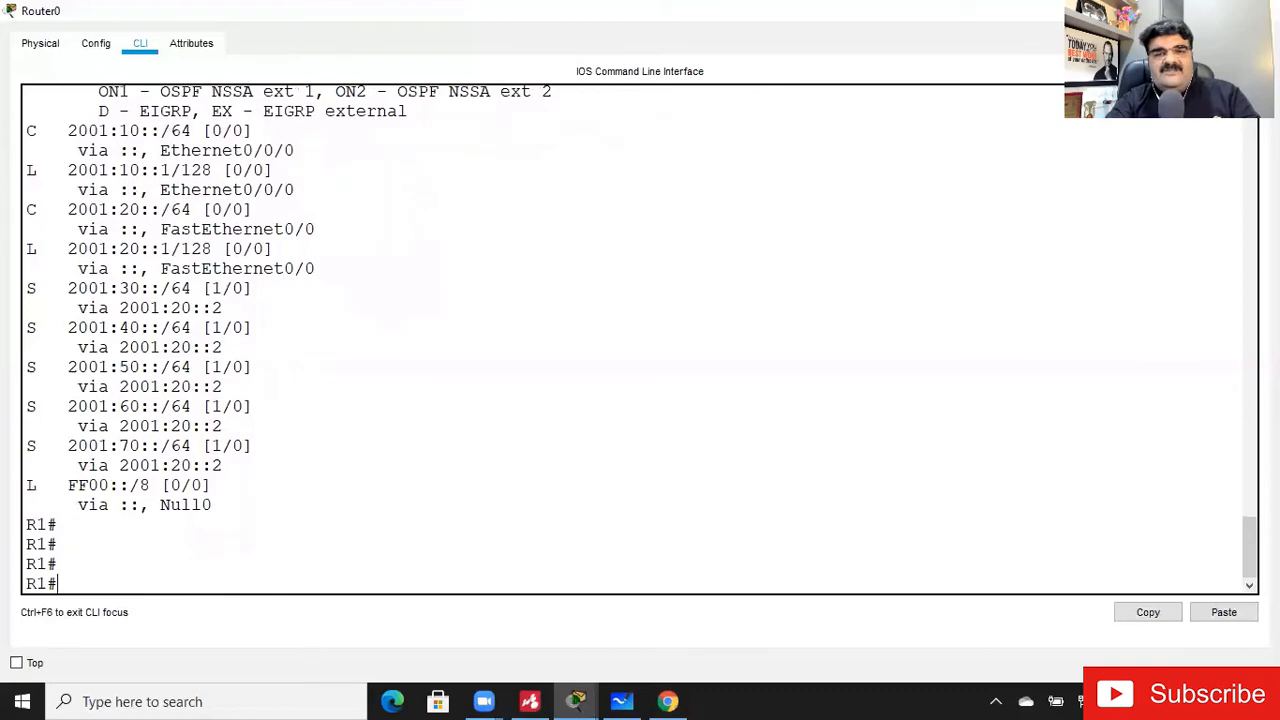
- Leave the Router0 window and open Router1's CLI from the topology
click(1172, 11)
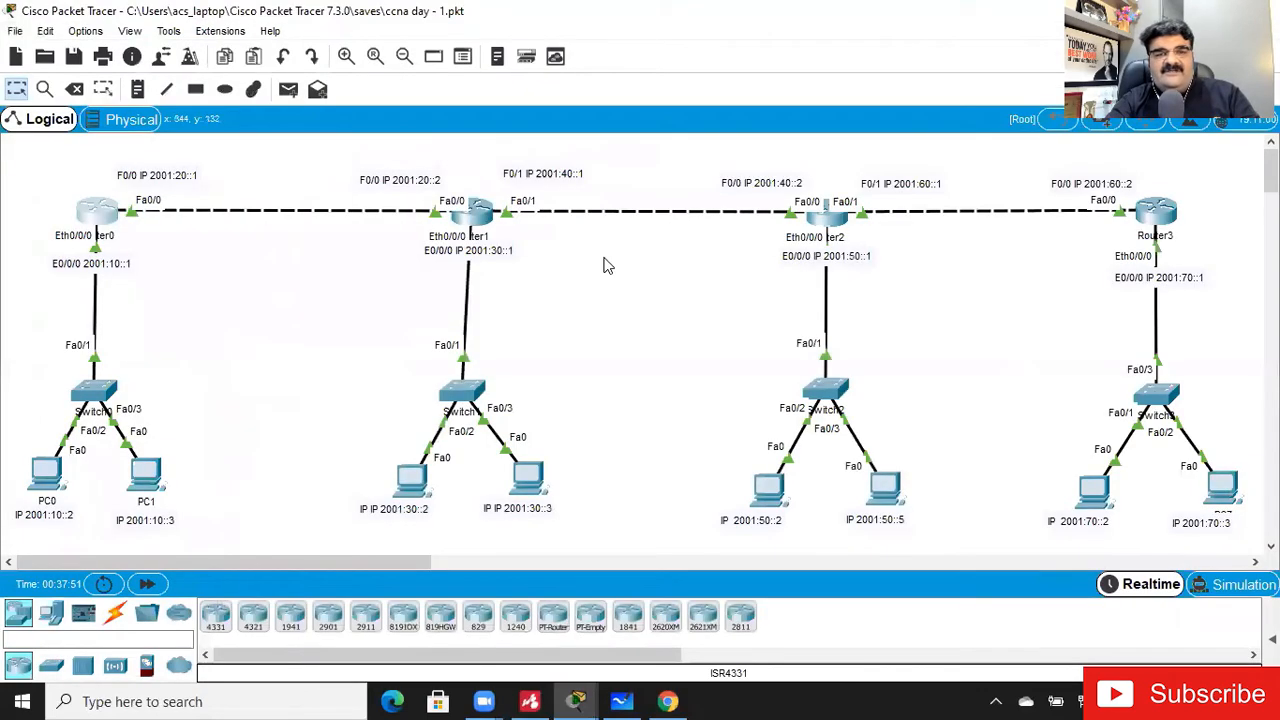
click(347, 57)
click(347, 57)
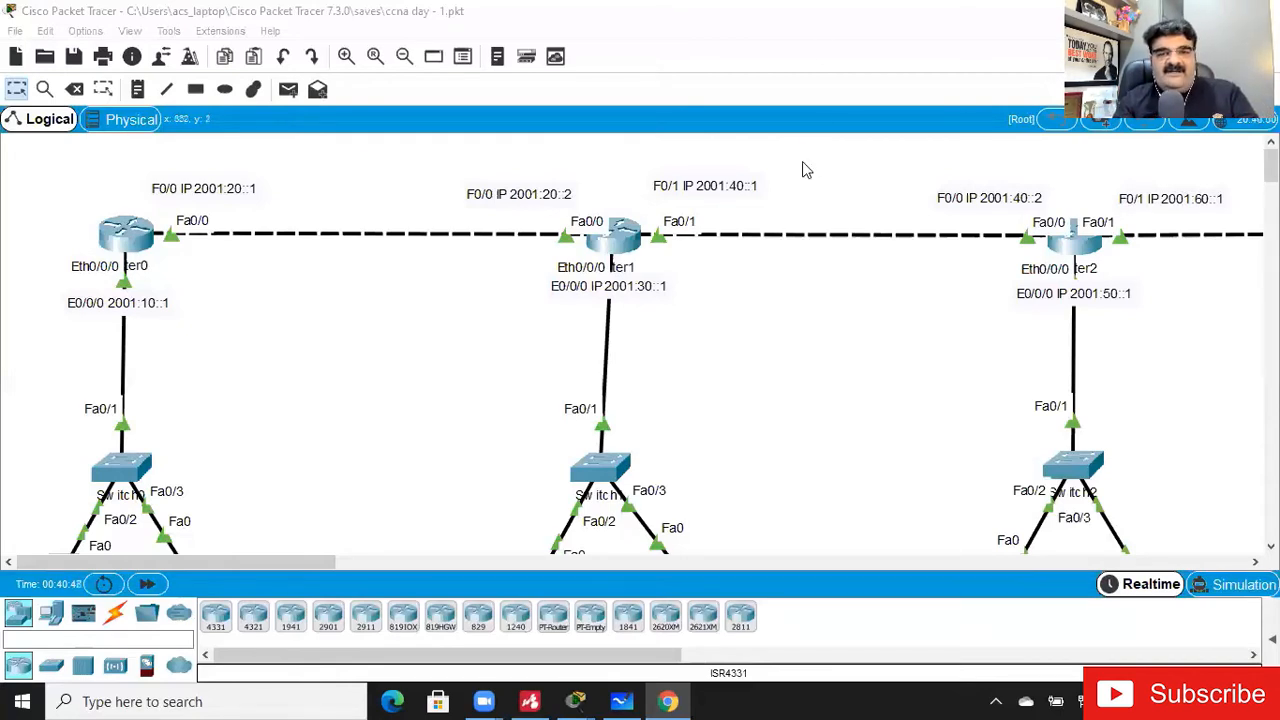
click(622, 248)
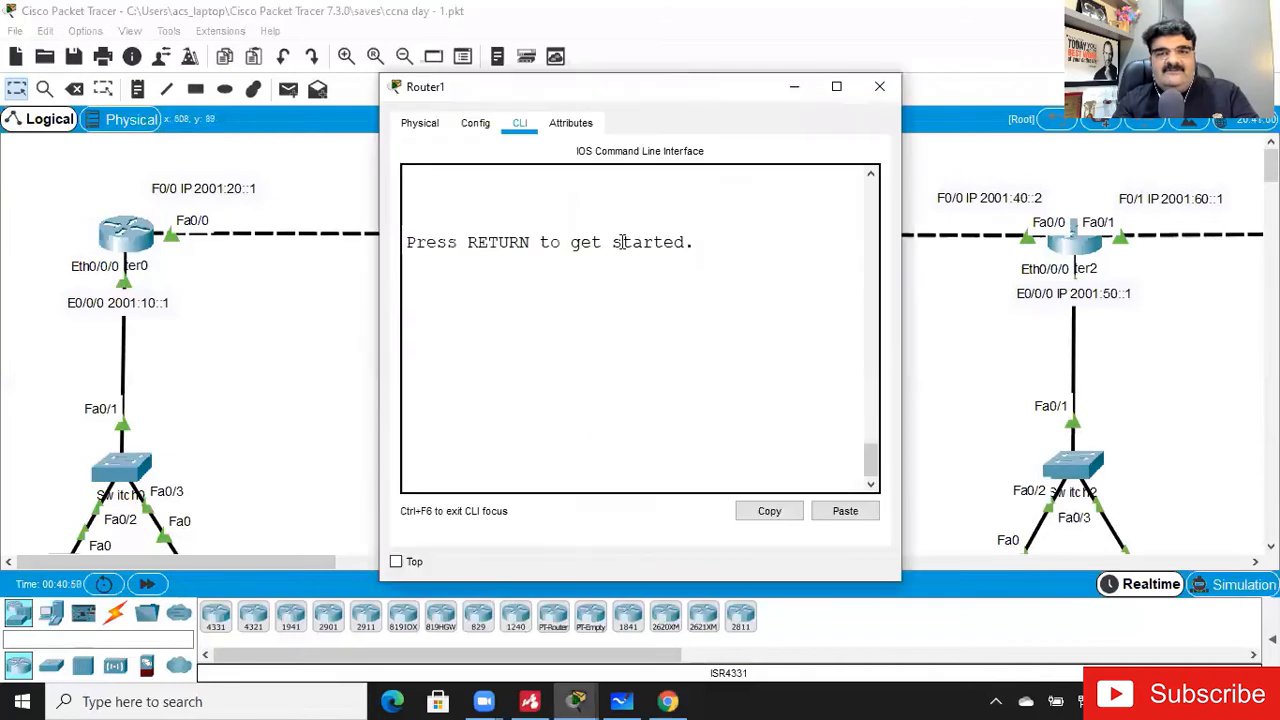
- Maximize Router1's window and enter privileged mode on R2
click(837, 89)
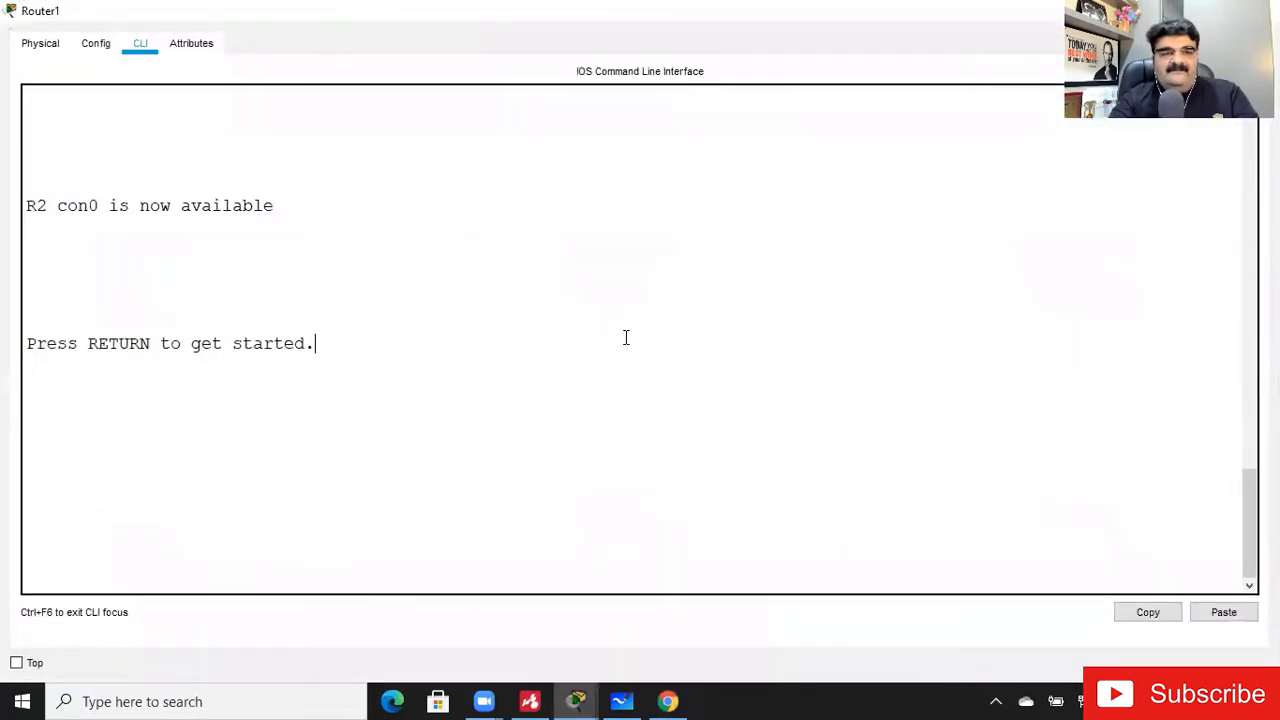
key(Return)
key(Return)
text(en)
key(Return)
- Display R2's IPv6 routing table
text(show ipv)
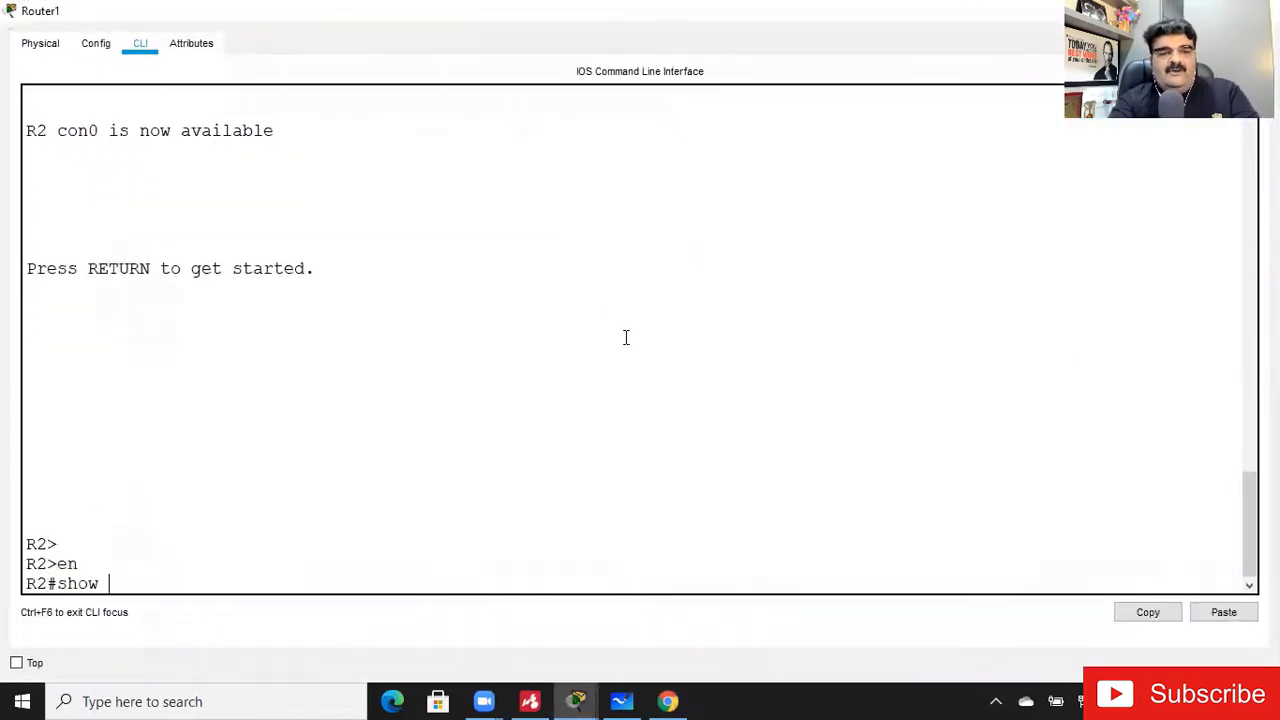
key(Tab)
text(ro)
key(Tab)
key(Return)
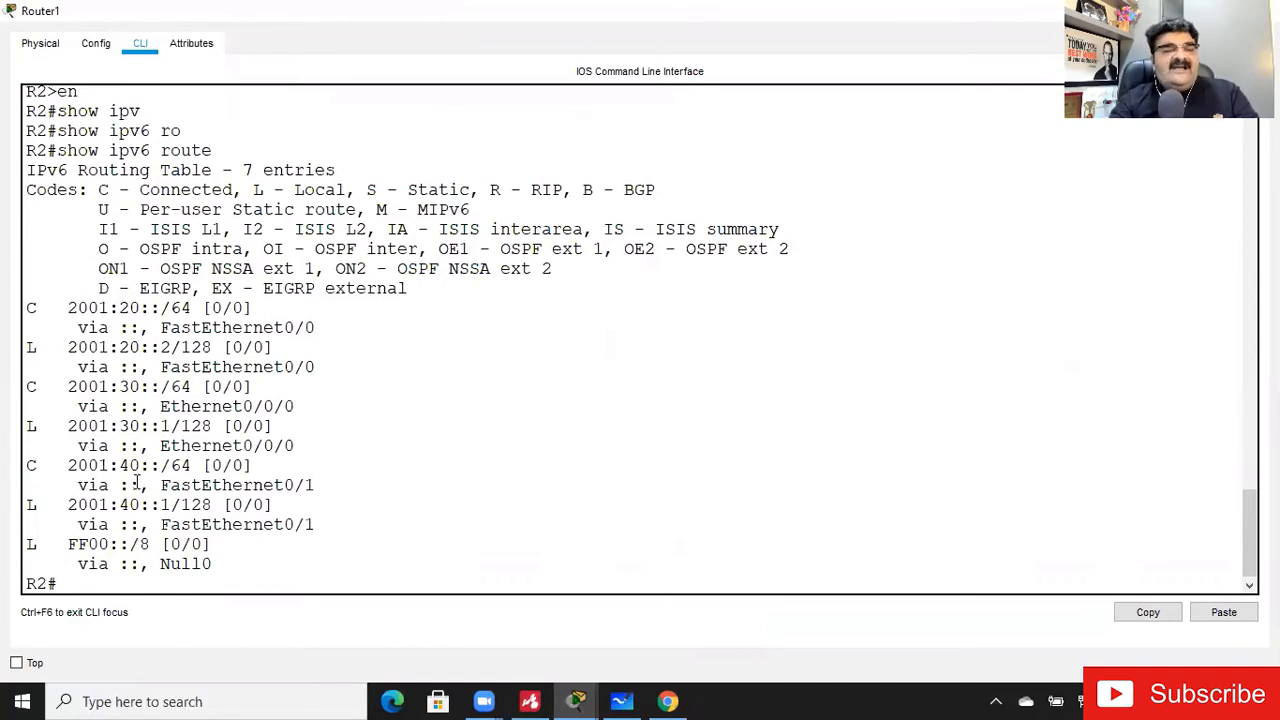
key(Return)
key(Return)
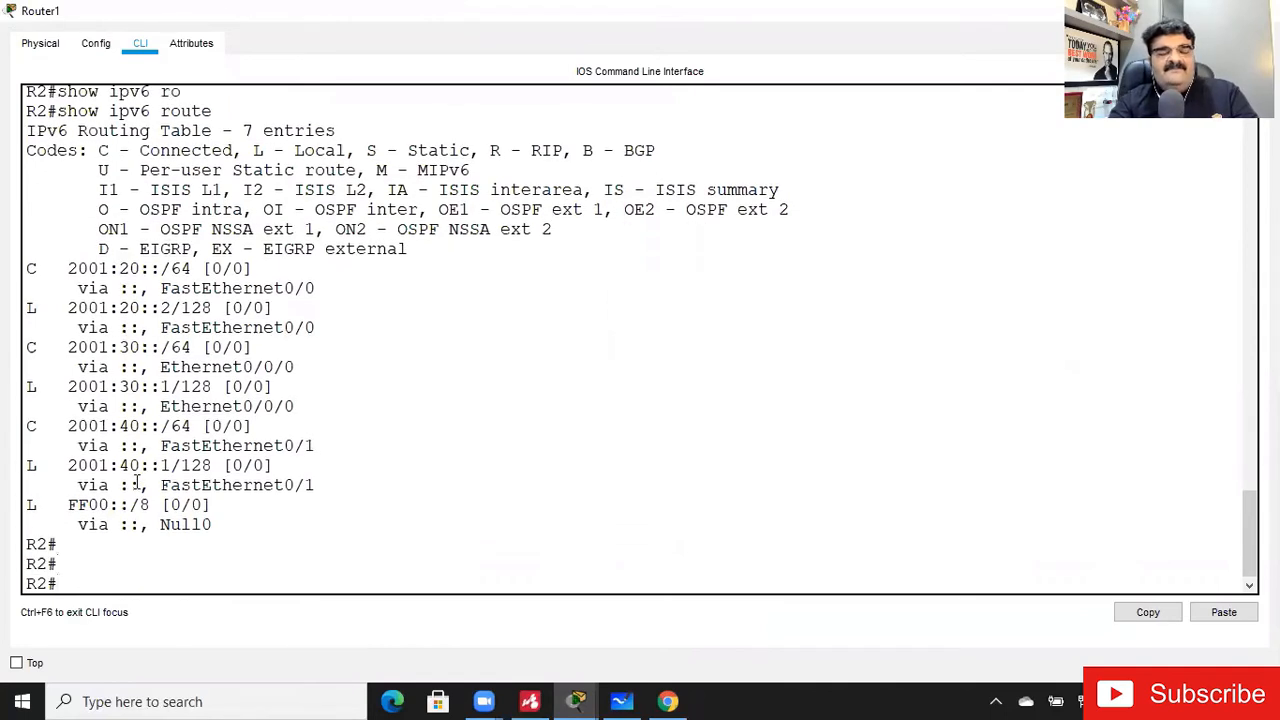
- Enter global configuration mode on R2 and add a static route to 2001:10::/64 via 2001:20::1
text(config t)
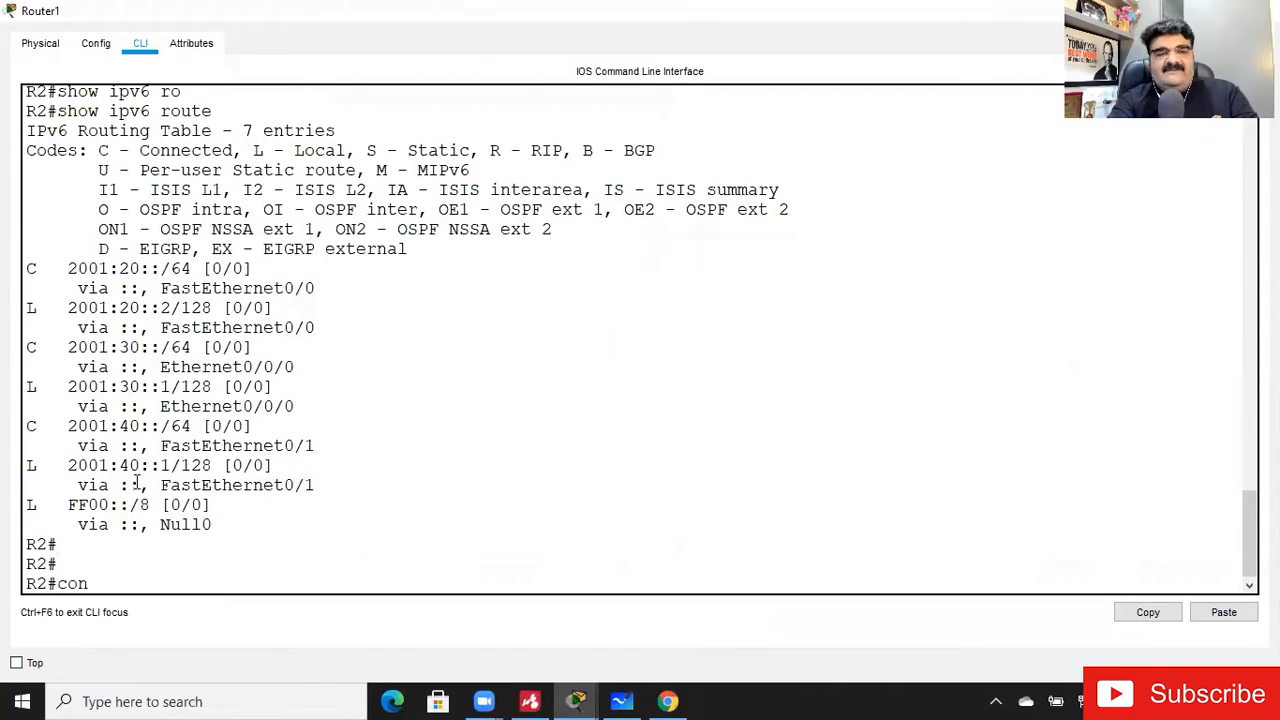
key(Return)
text(ipv)
key(Tab)
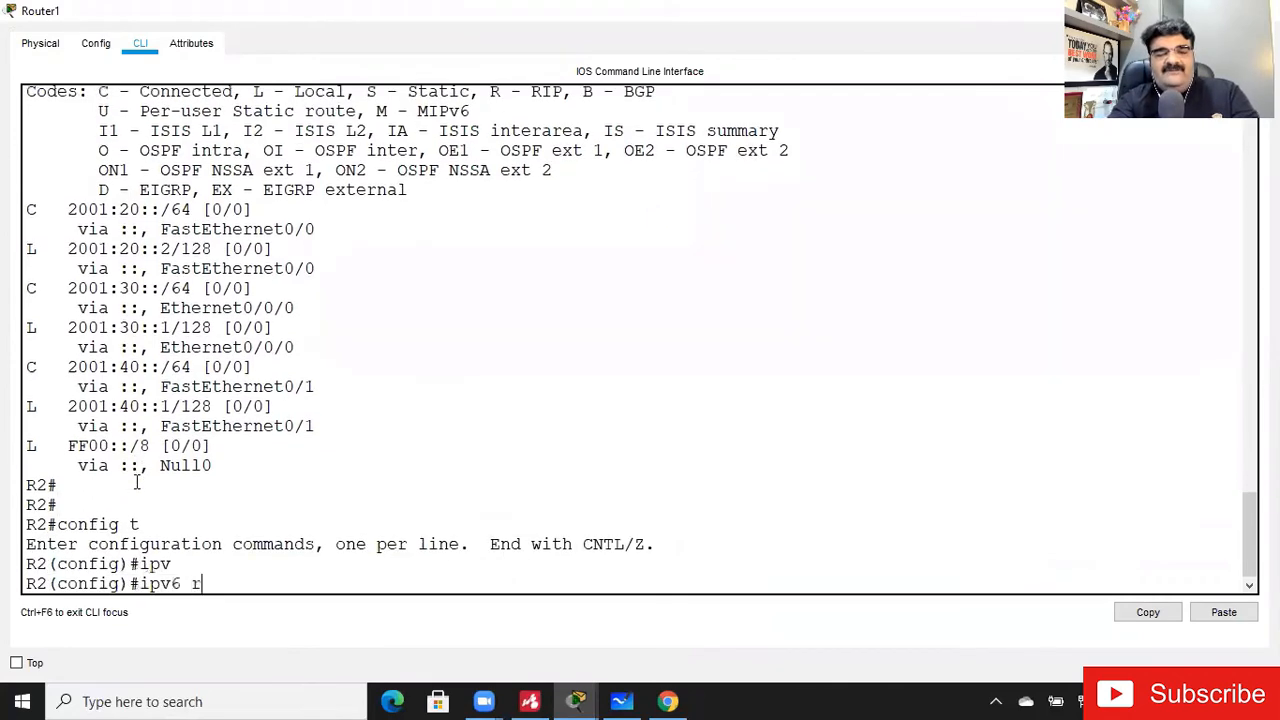
text(ro)
key(Tab)
text(t)
key(BackSpace)
text(ute )
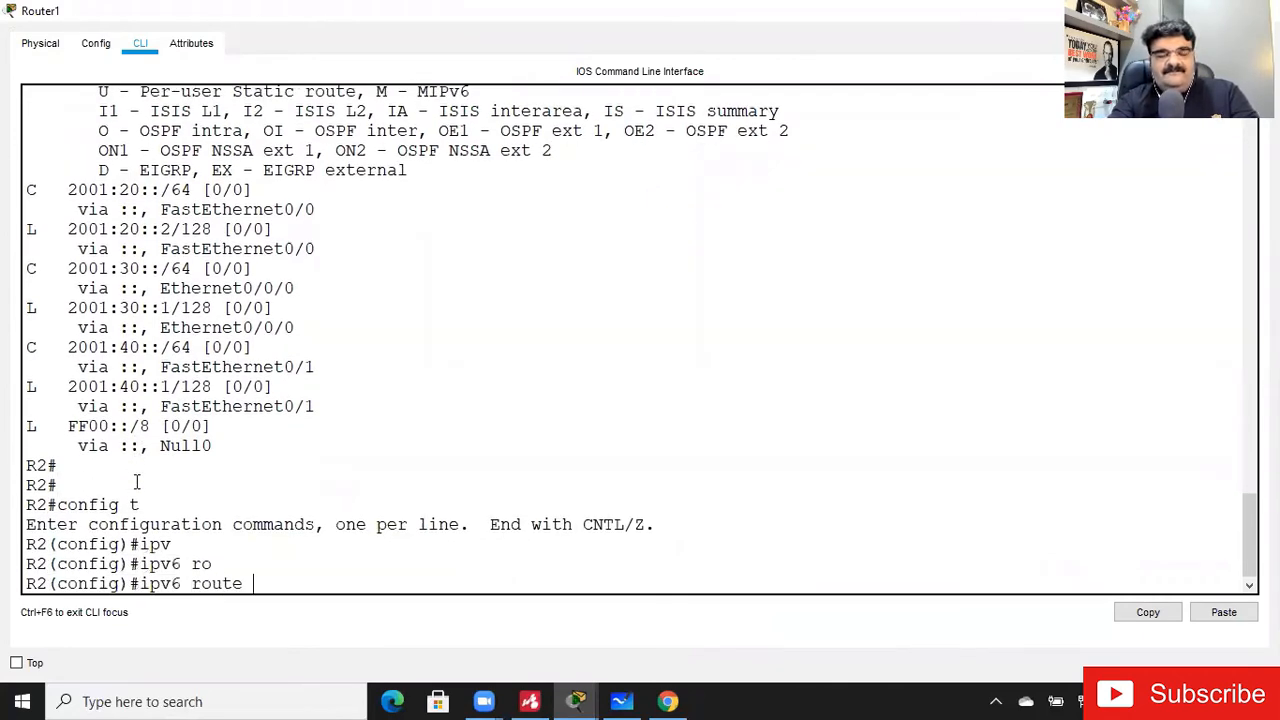
text(2001:10)
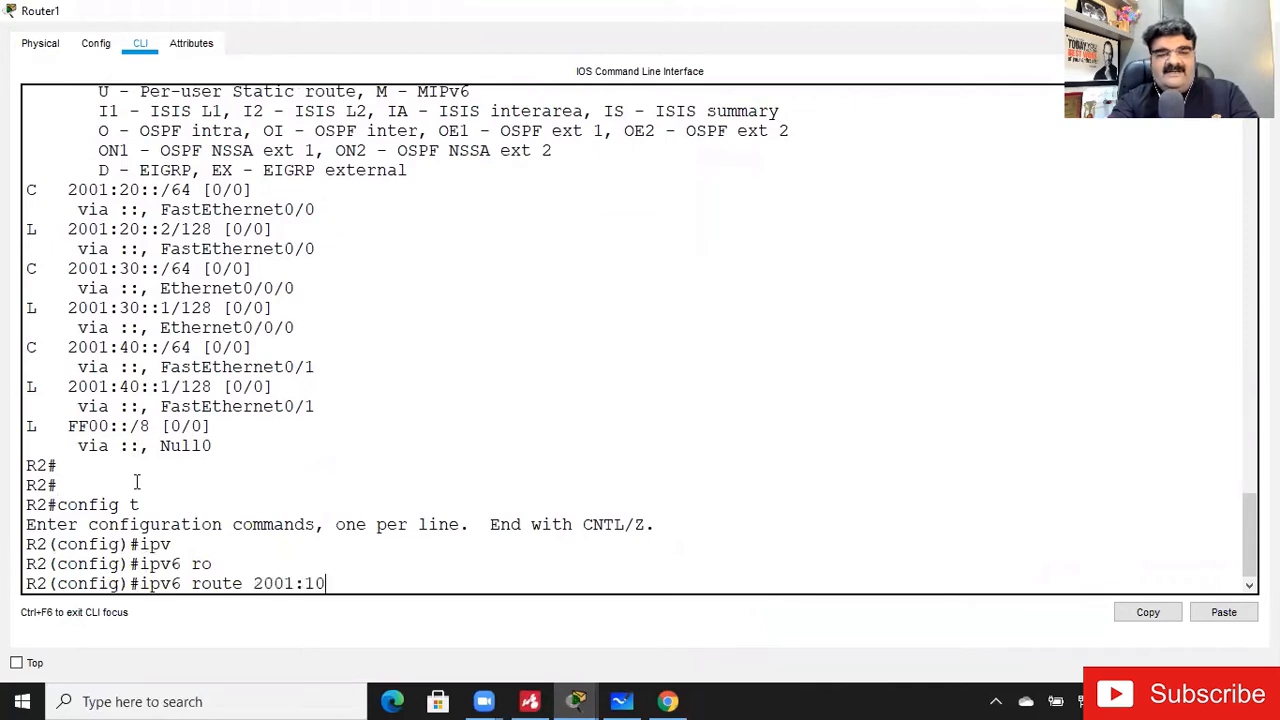
text(::/64)
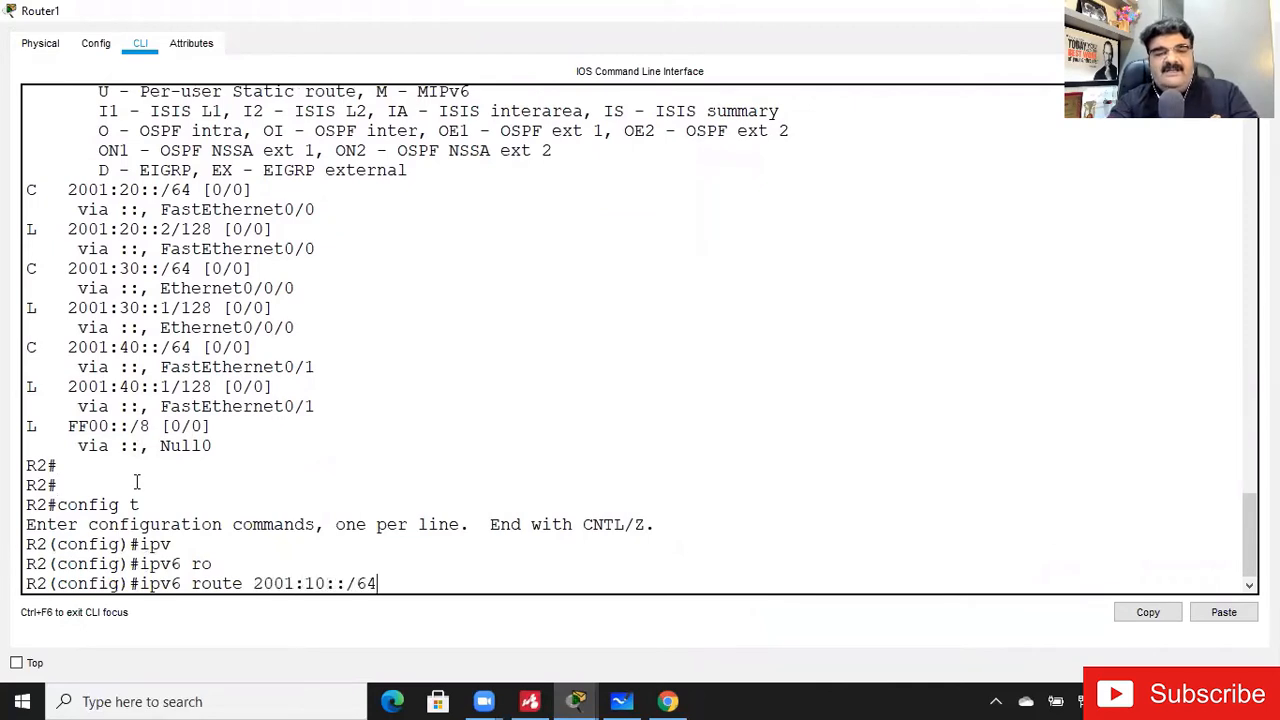
text(2001:)
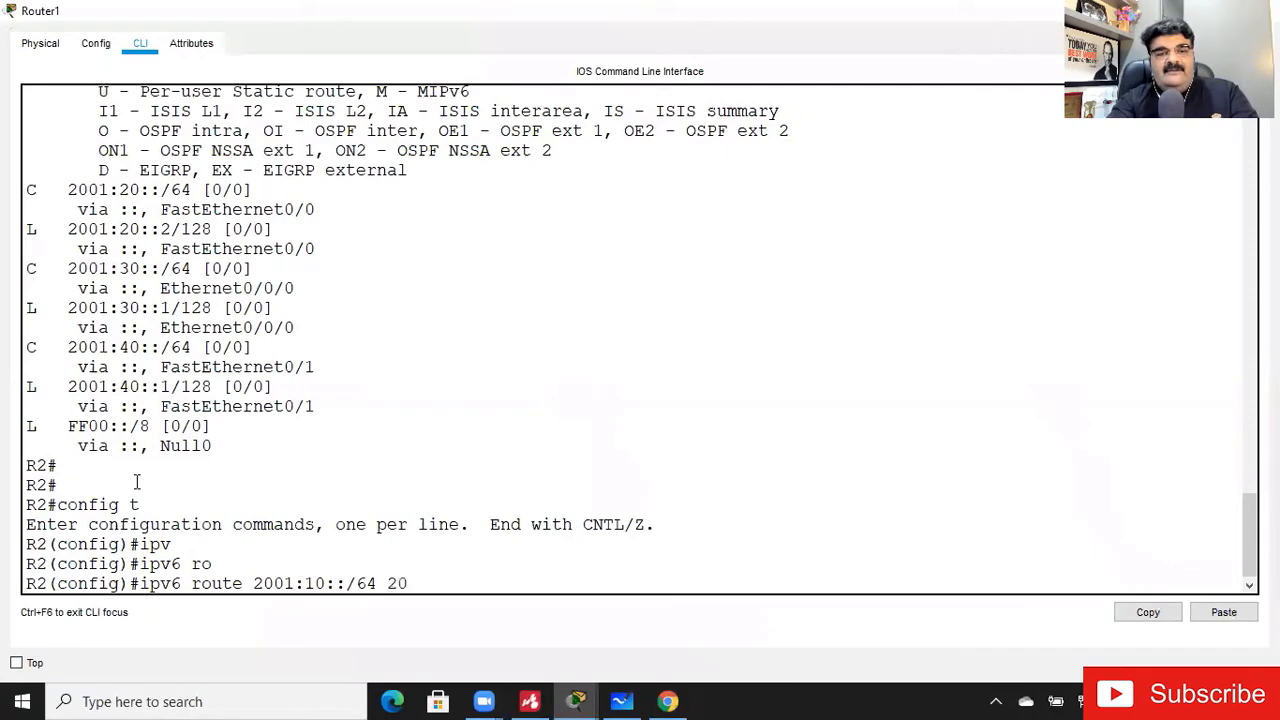
text(20::1)
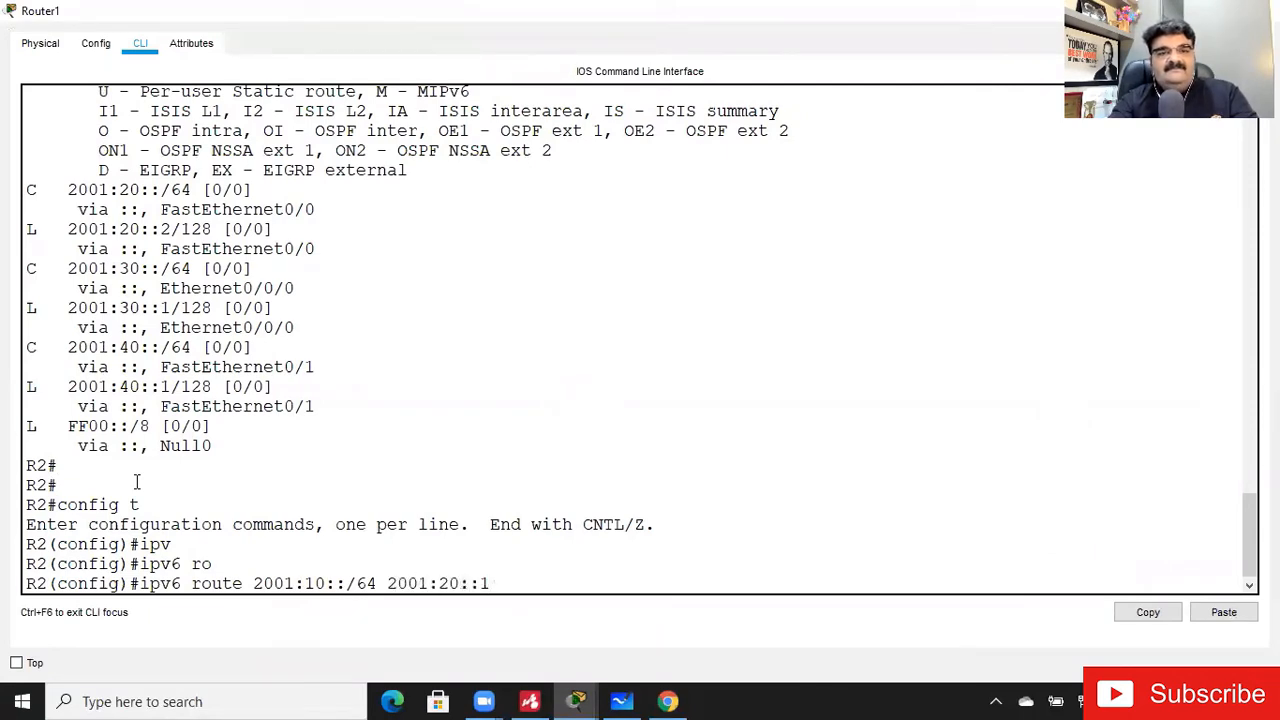
key(Return)
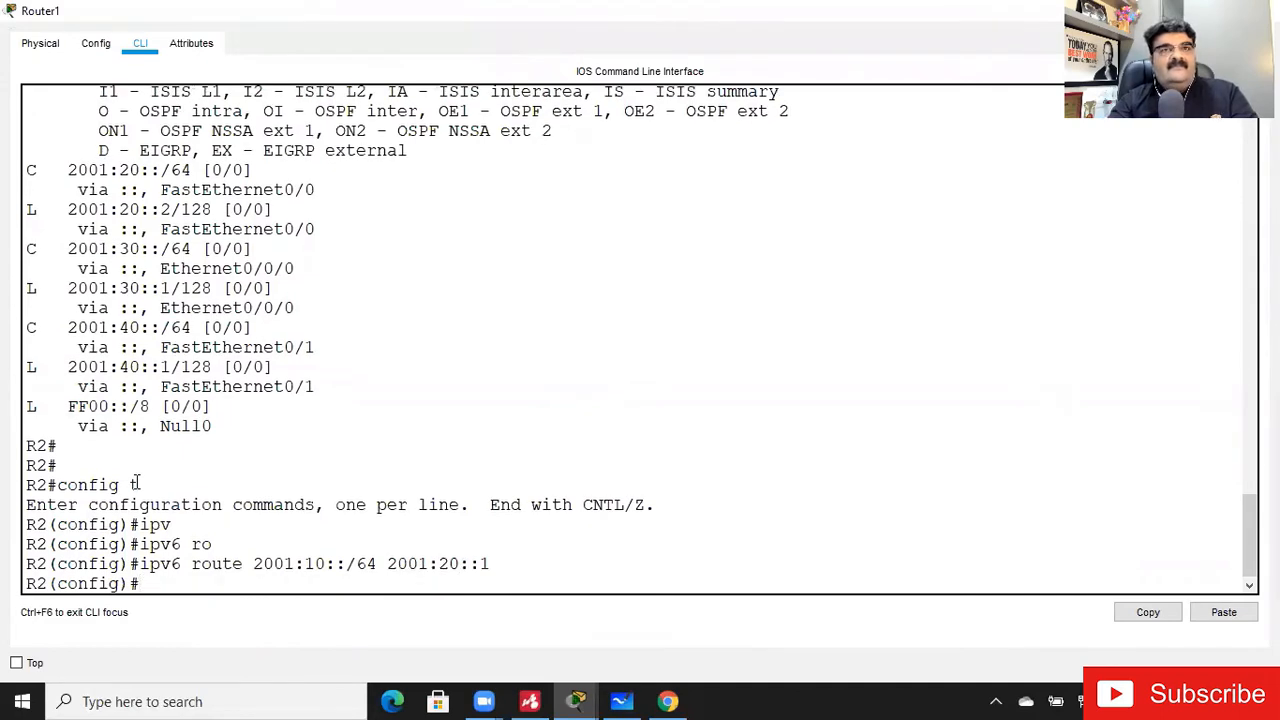
- Reuse the previous command to add a static route on R2 to 2001:50::/64 via 2001:40::2
key(Up)
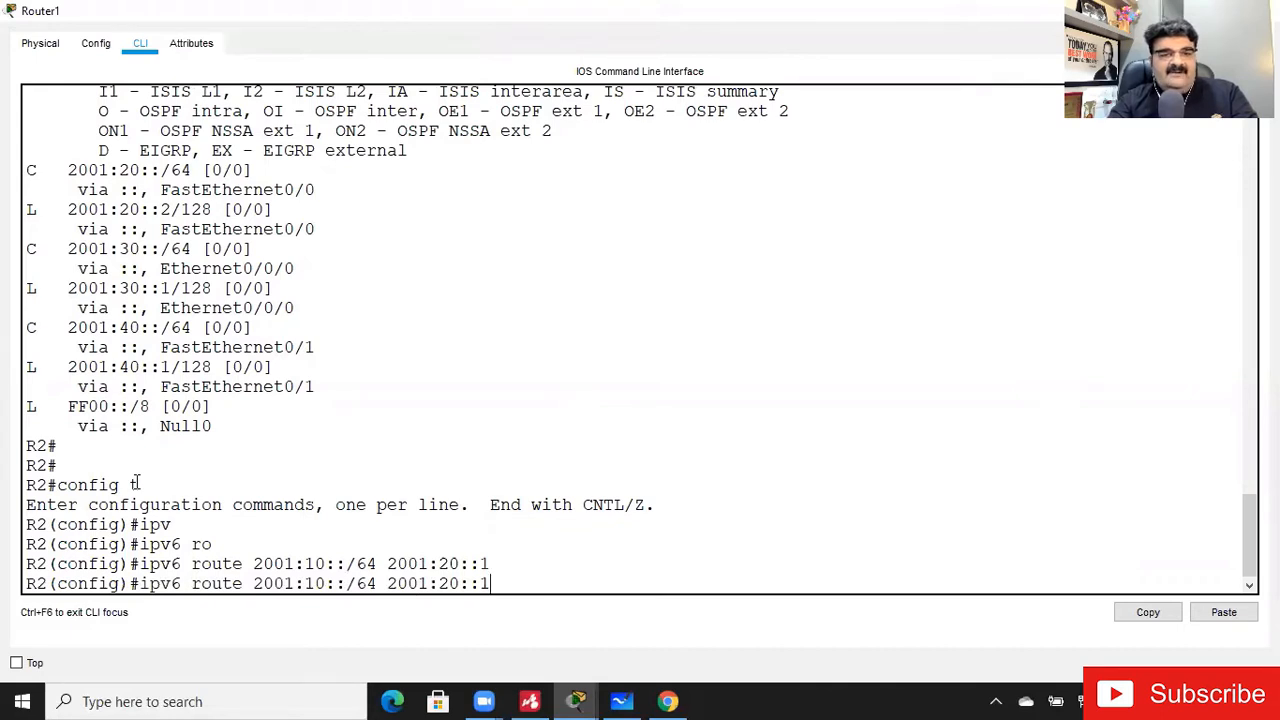
key(Left)
key(Left)
key(Left)
key(Left)
key(Left)
key(Left)
key(Left)
key(Left)
key(Left)
key(Left)
key(Left)
key(Left)
key(Left)
key(Left)
key(Left)
key(Left)
key(Left)
key(Left)
key(Delete)
text(5)
key(Right)
key(Right)
key(Right)
key(Right)
key(Right)
key(Right)
key(Right)
key(Right)
key(Right)
key(Right)
key(Right)
key(Right)
key(Delete)
text(4)
key(Right)
key(Right)
key(Right)
key(Delete)
text(2)
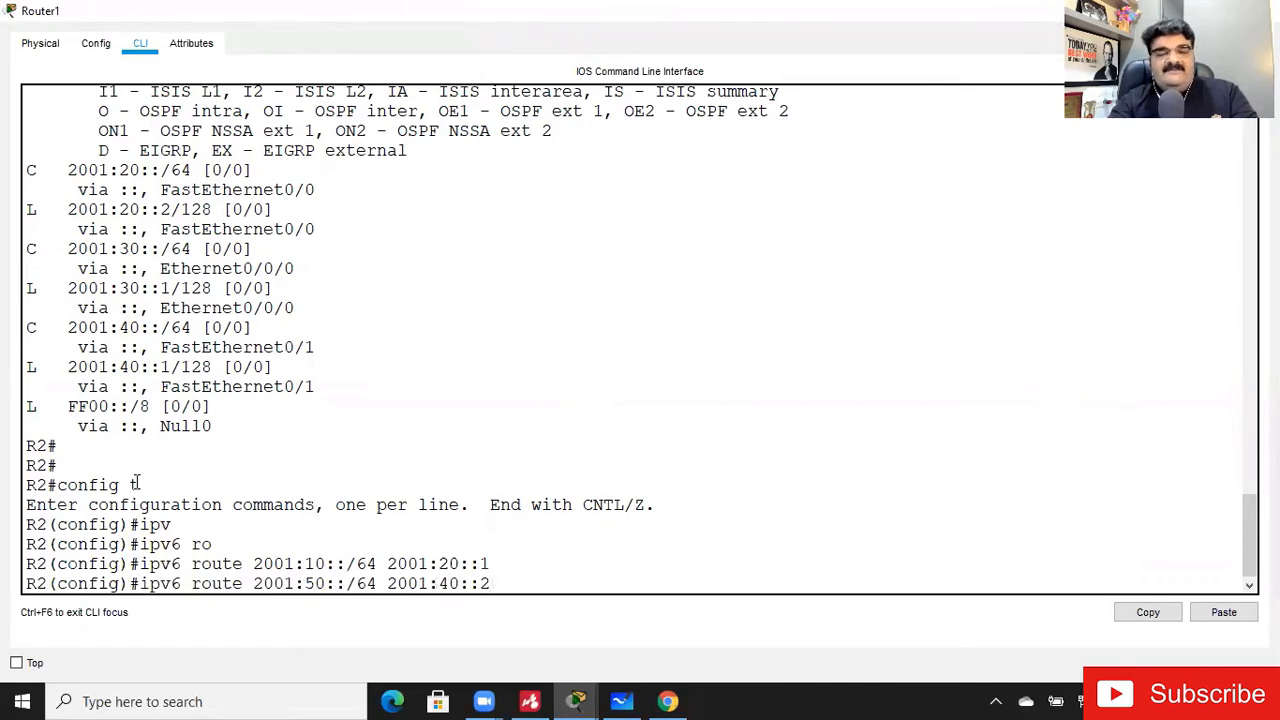
key(Return)
- Add a static route on R2 to 2001:60::/64 via 2001:40::2
key(Up)
key(Left)
key(Left)
key(Left)
key(Left)
key(Left)
key(Left)
key(Left)
key(Delete)
text(6)
key(Return)
- Add a static route on R2 to 2001:70::/64 via 2001:40::2
key(Up)
key(Left)
key(Left)
key(Left)
key(Left)
key(Left)
key(Left)
key(Left)
key(Left)
key(Left)
key(Left)
key(Left)
key(Left)
key(Left)
key(Left)
key(Left)
key(Left)
key(Left)
key(Left)
key(Left)
key(Left)
key(Right)
key(Right)
key(Right)
key(BackSpace)
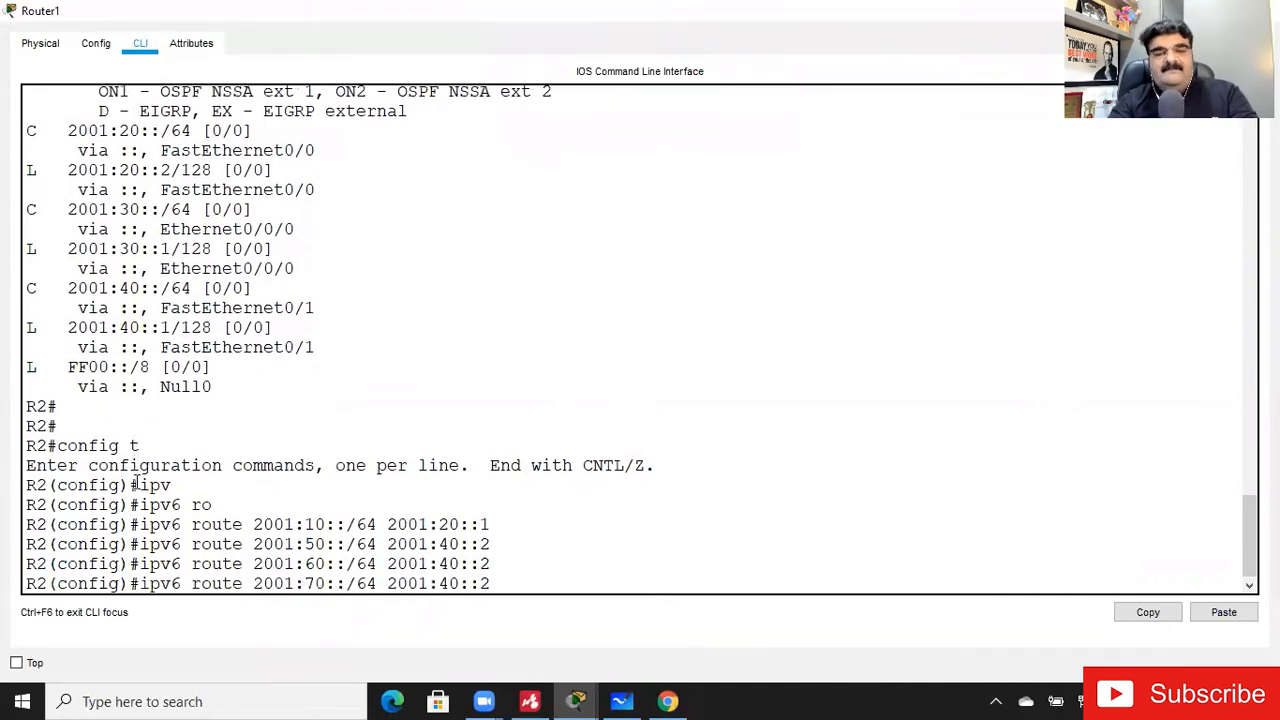
text(7)
key(Return)
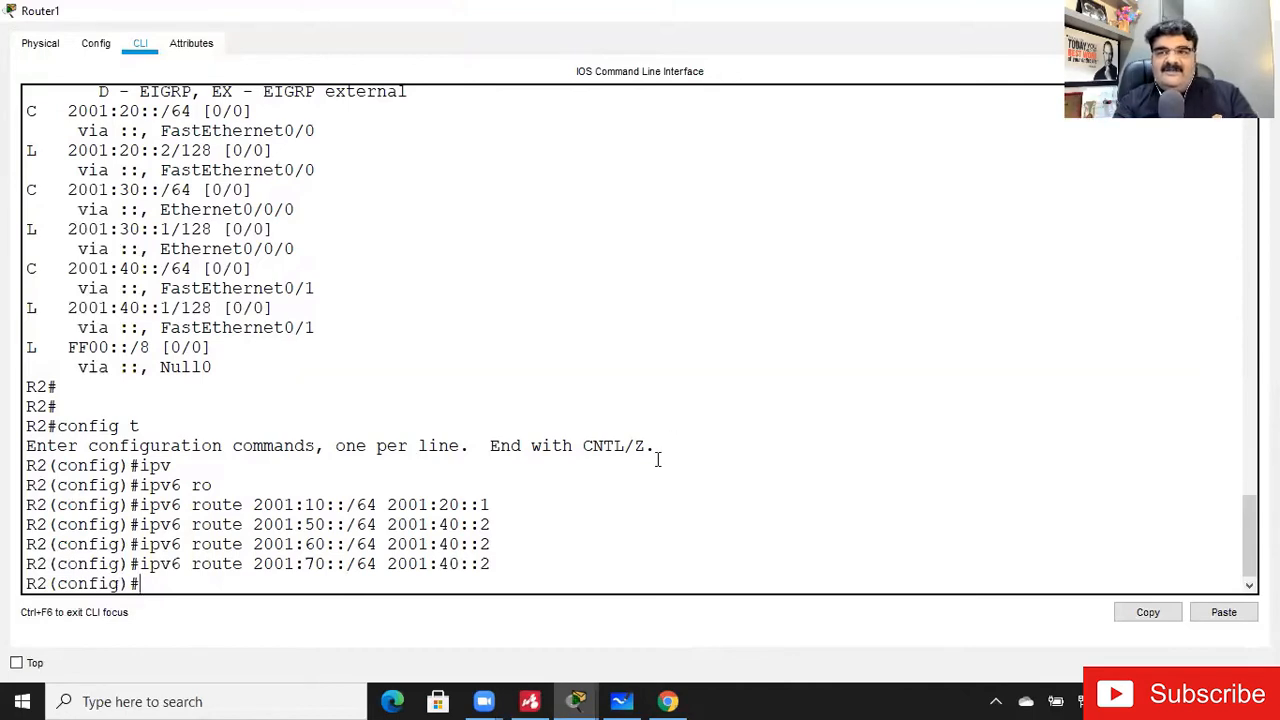
- Leave Router1's window and open Router2's CLI from the topology at the R3 prompt
click(1172, 11)
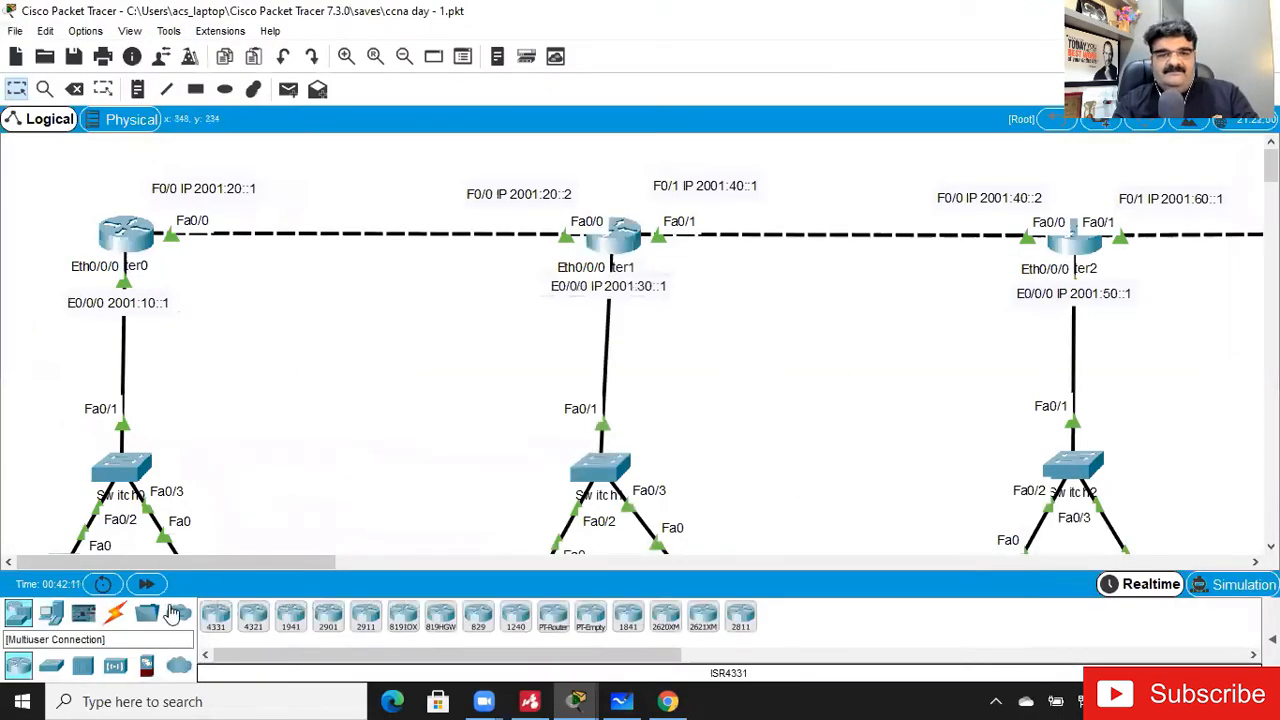
click(360, 573)
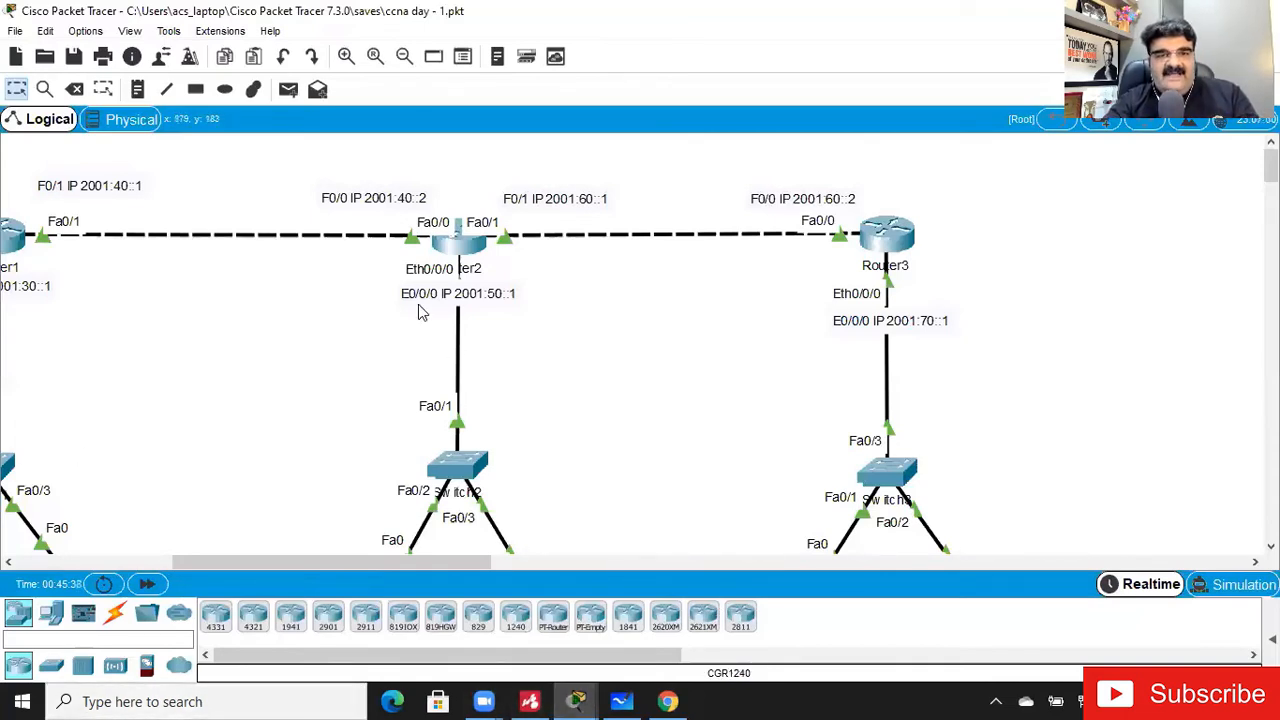
click(465, 244)
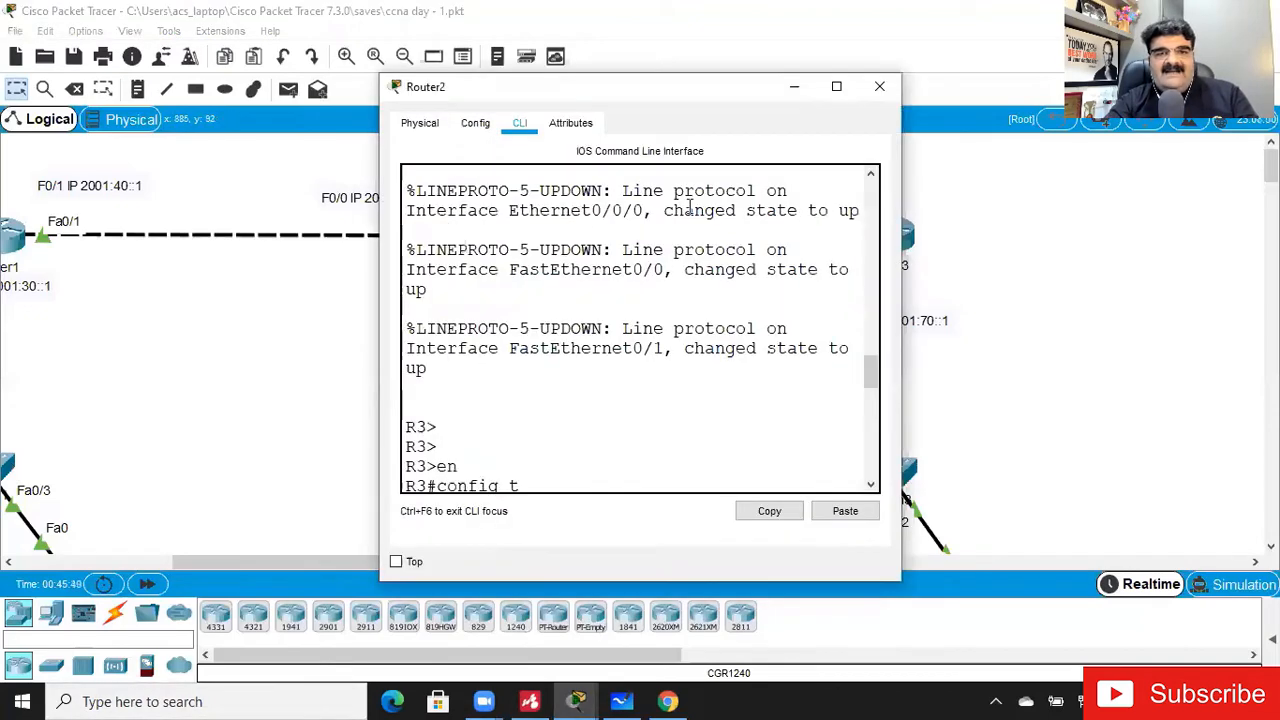
key(Return)
- Try to enter privileged mode on R3, widen its window and highlight the domain server lookup line
key(Return)
key(Return)
key(Return)
key(Return)
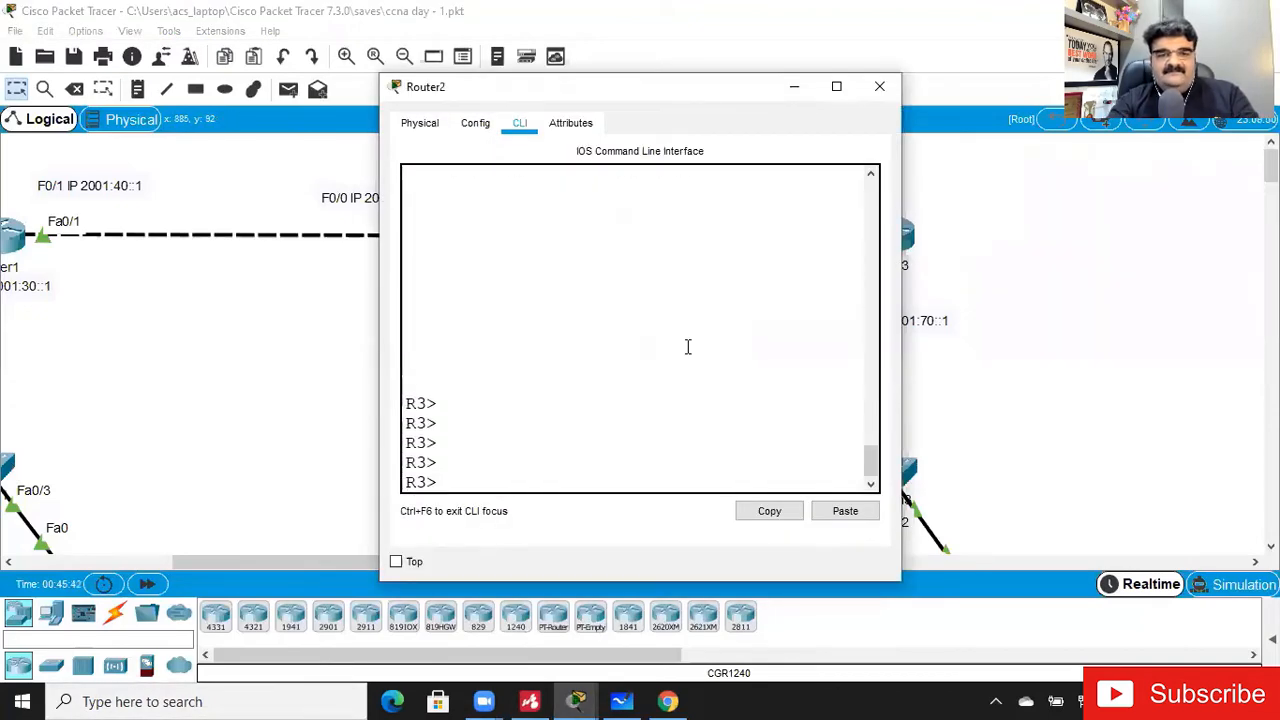
text(em)
key(Return)
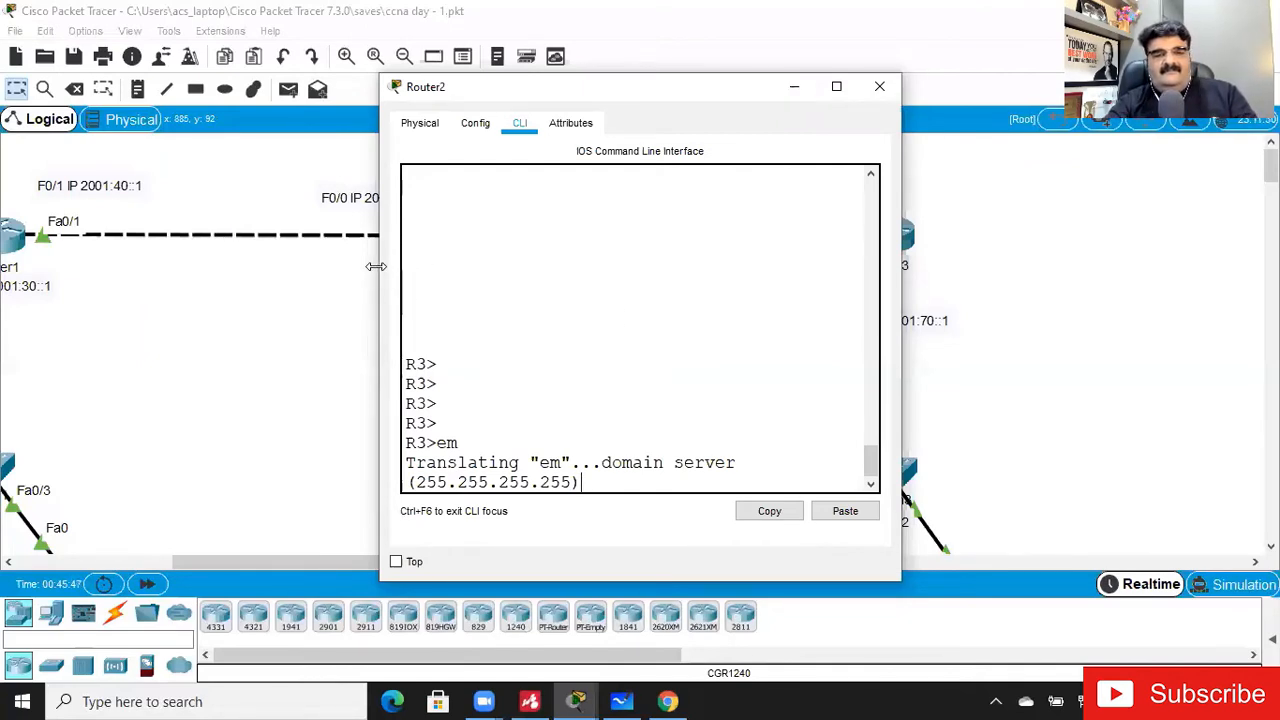
drag(376, 266, 110, 286)
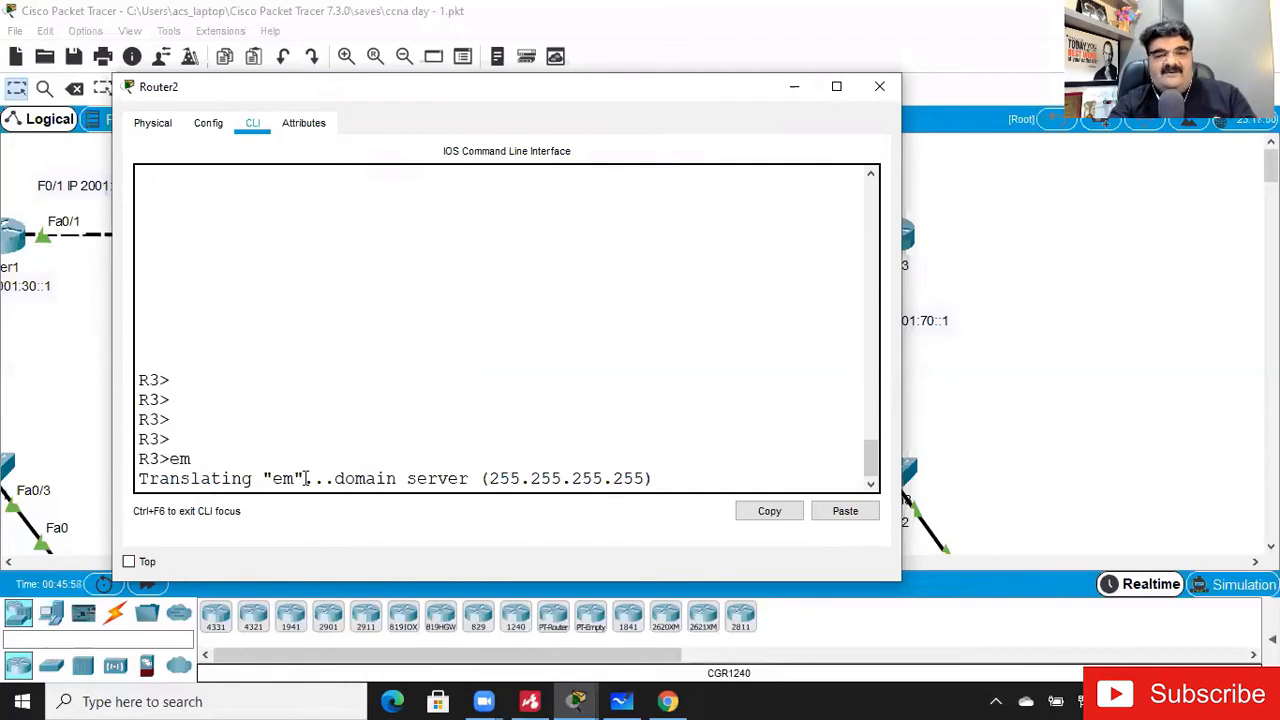
drag(189, 480, 576, 490)
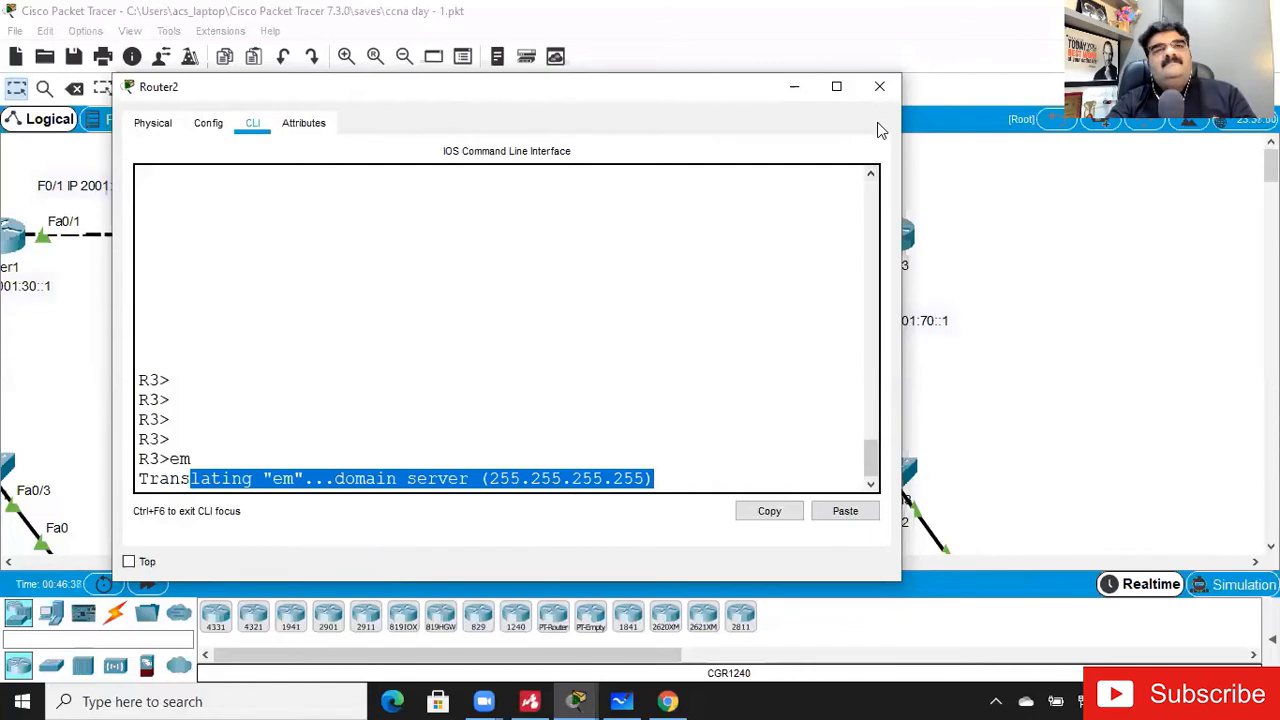
click(430, 283)
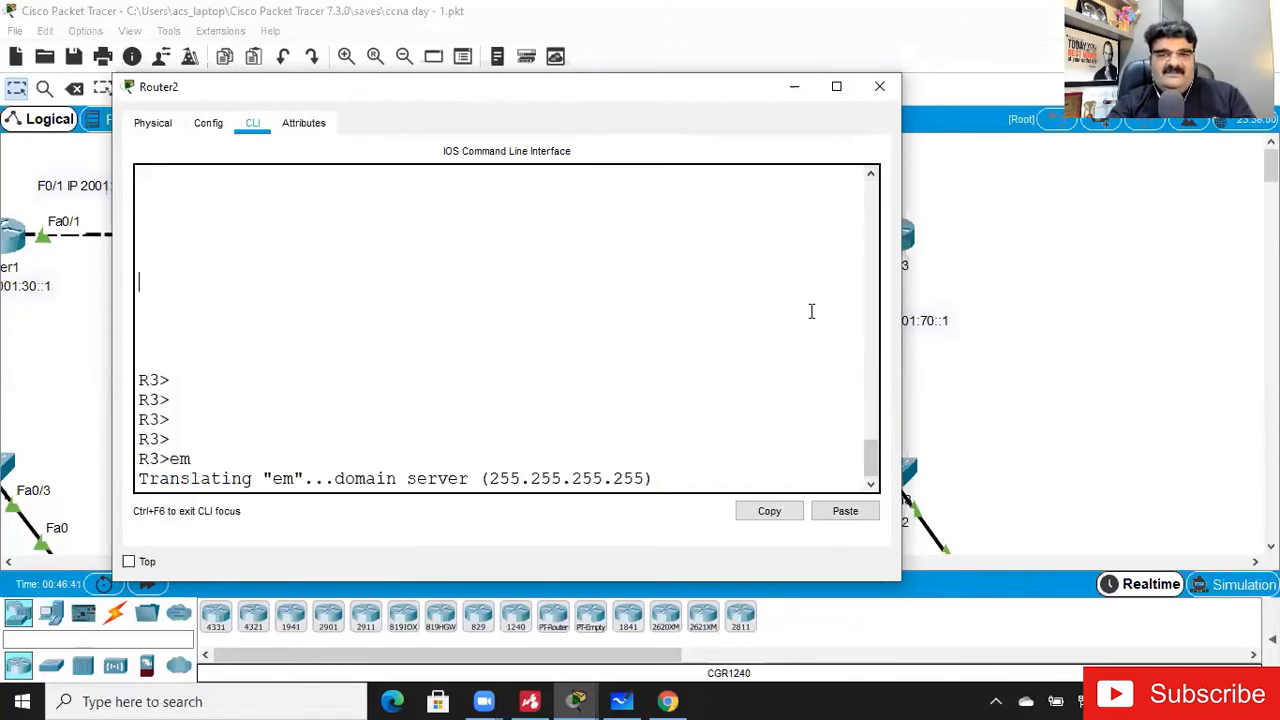
- Close Router2's window, open Router3's CLI maximized and enter privileged mode on R4
click(877, 87)
click(870, 236)
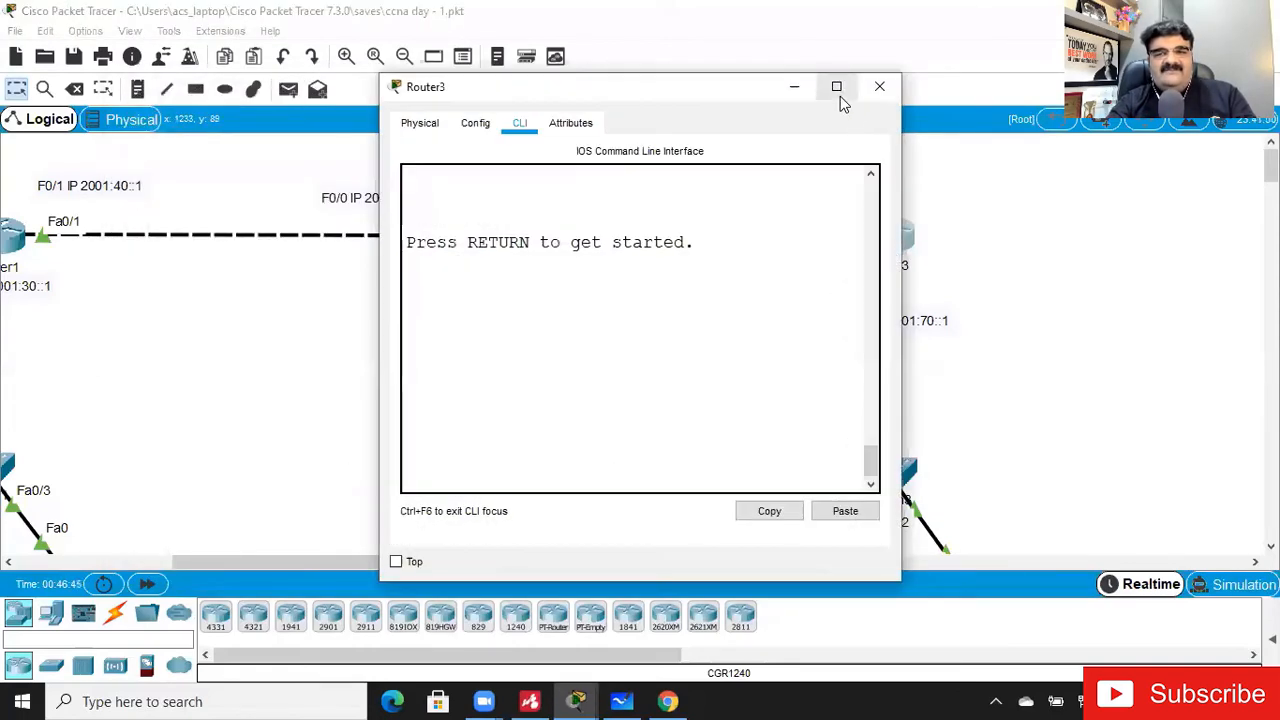
click(840, 96)
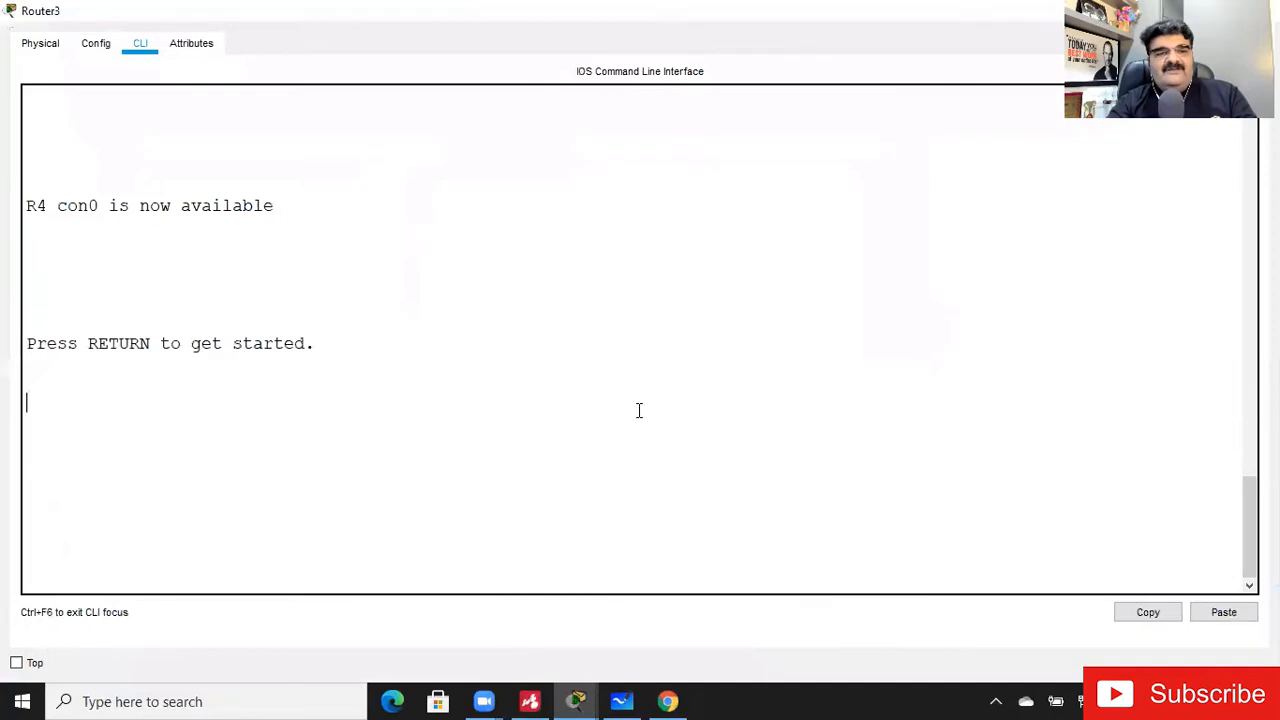
key(Return)
key(Return)
key(Return)
key(Return)
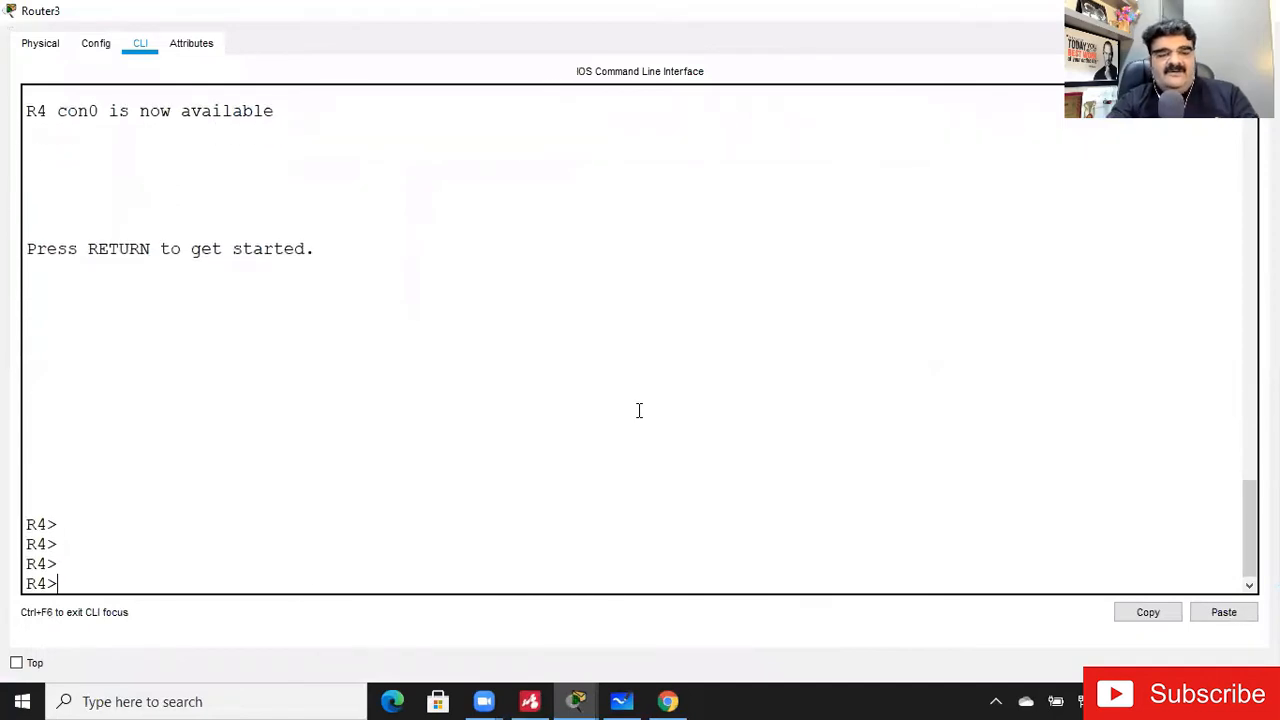
text(en)
key(Return)
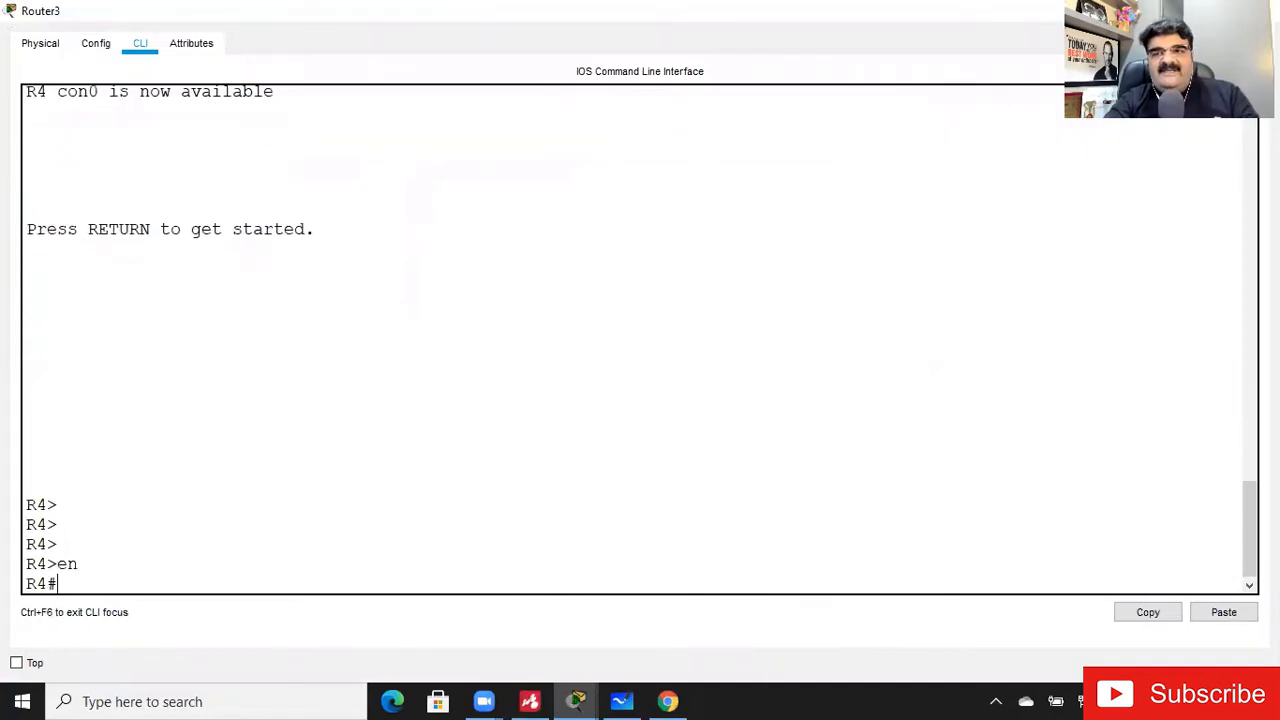
- Check the interface addresses around Router2 and Router3 in the topology and return to Router3's CLI
click(1172, 11)
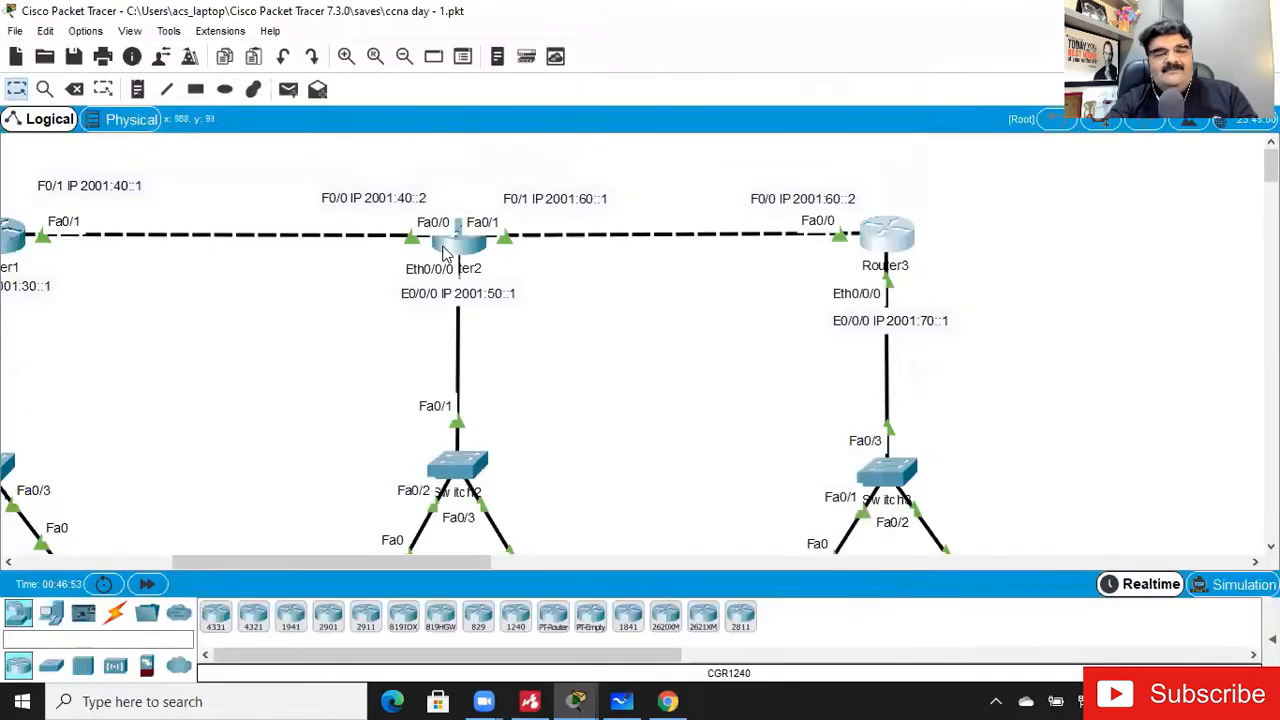
mouse_move(446, 254)
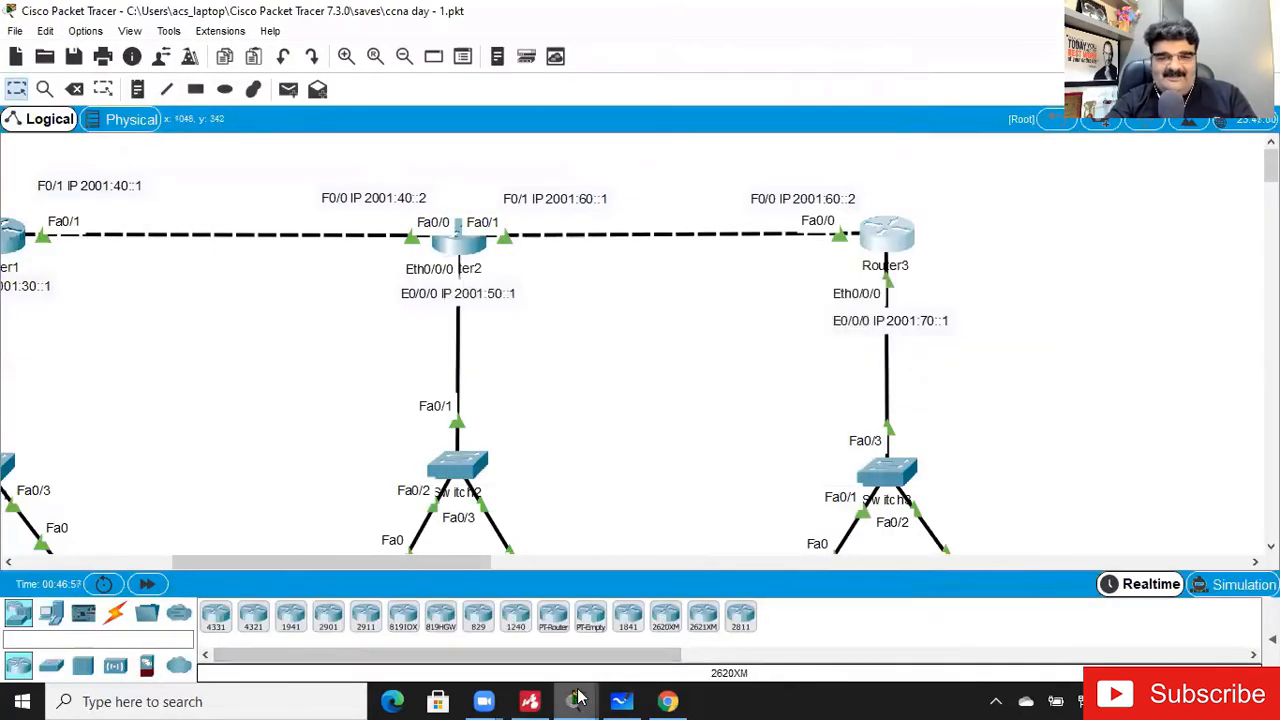
mouse_move(580, 699)
click(866, 594)
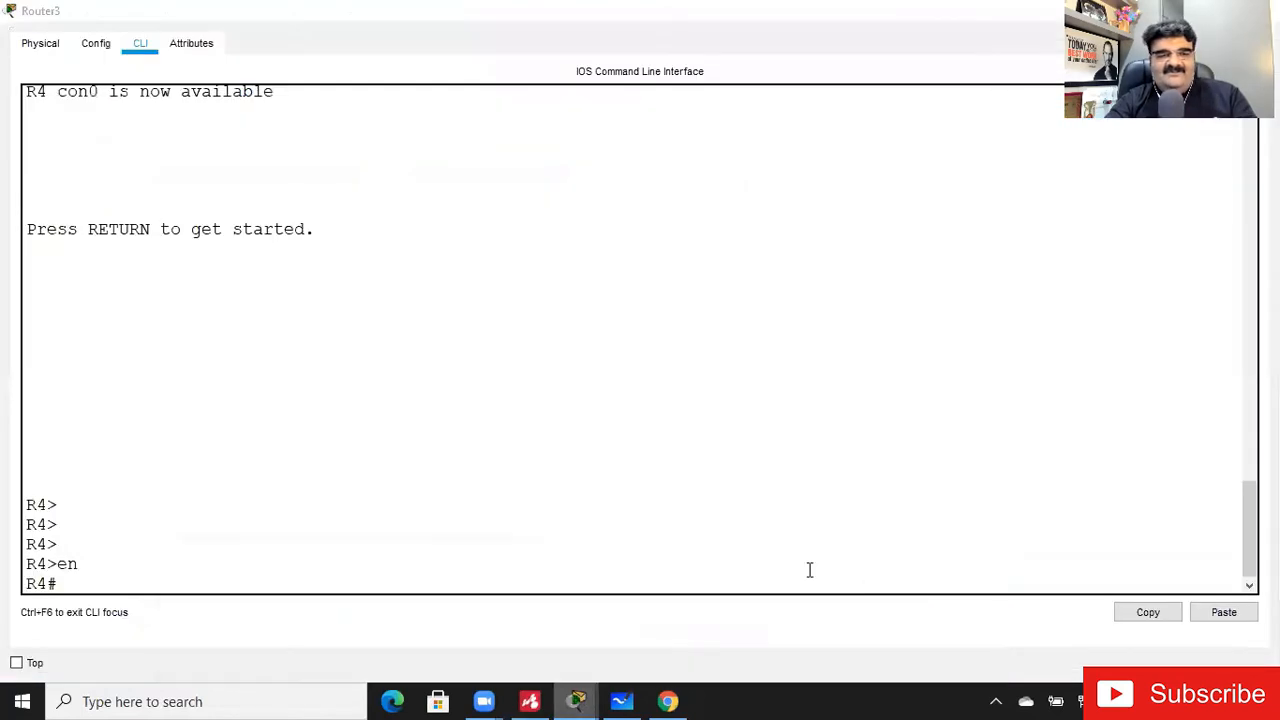
click(461, 547)
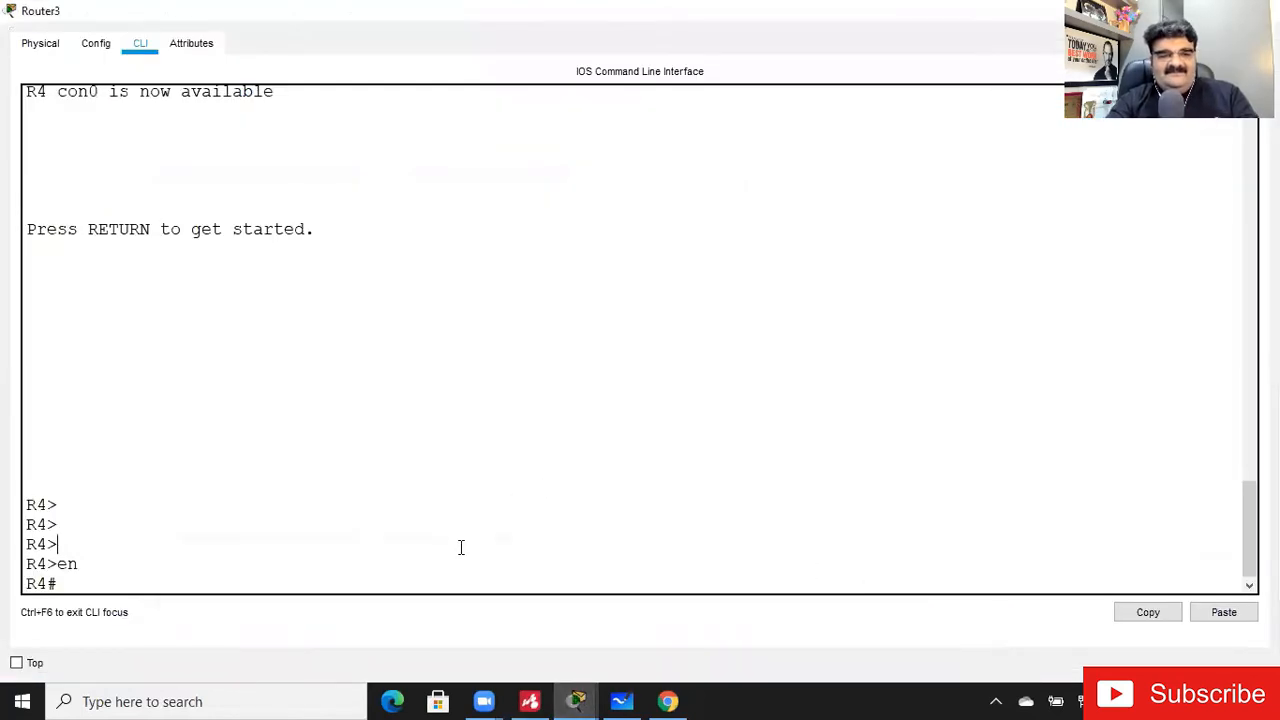
- Enter global configuration mode on R4 and try the command ipv6 2001:10::/64 2001:60::1
key(Return)
text(config t)
key(Return)
text(ipv)
key(Tab)
text(r00)
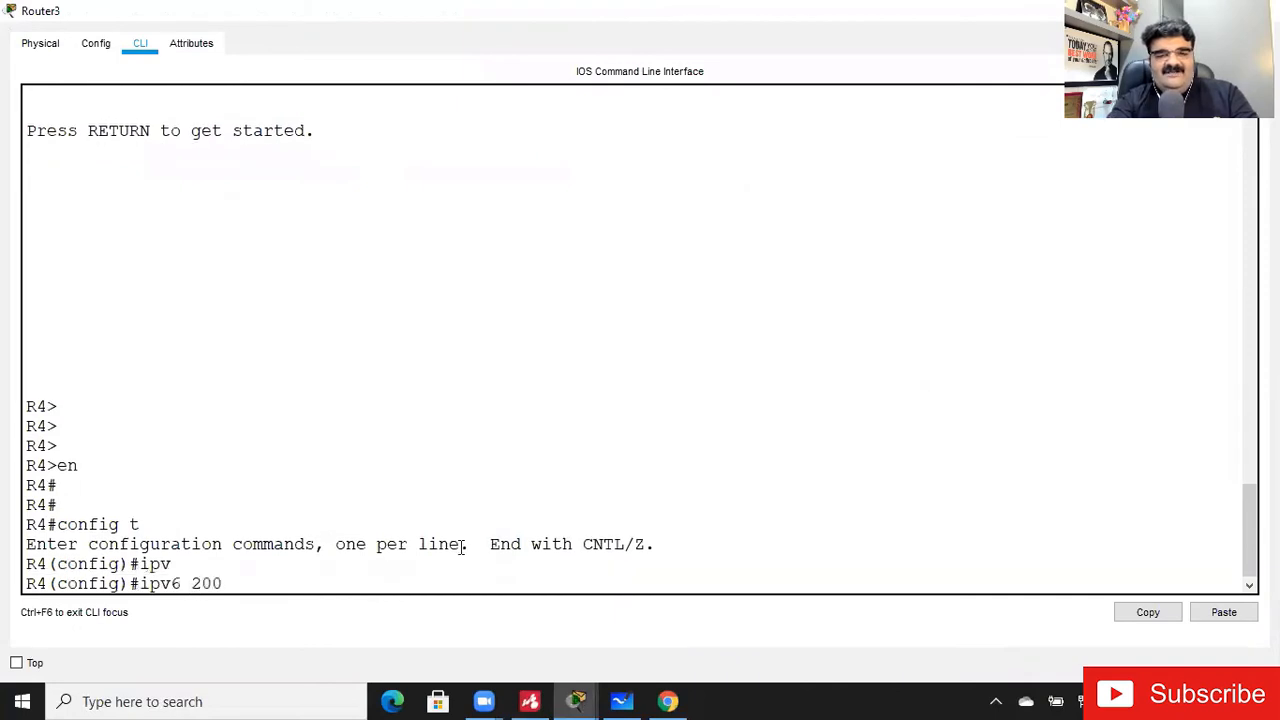
text(1:10)
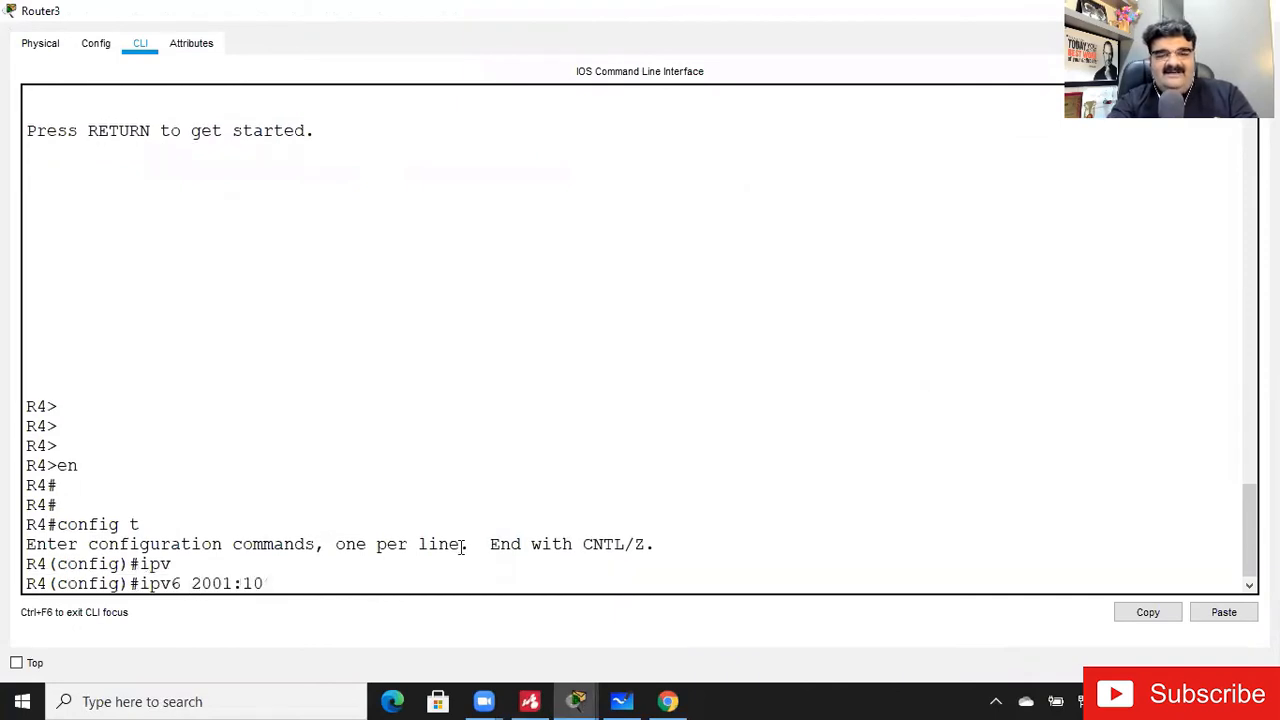
text(::/64 192.1)
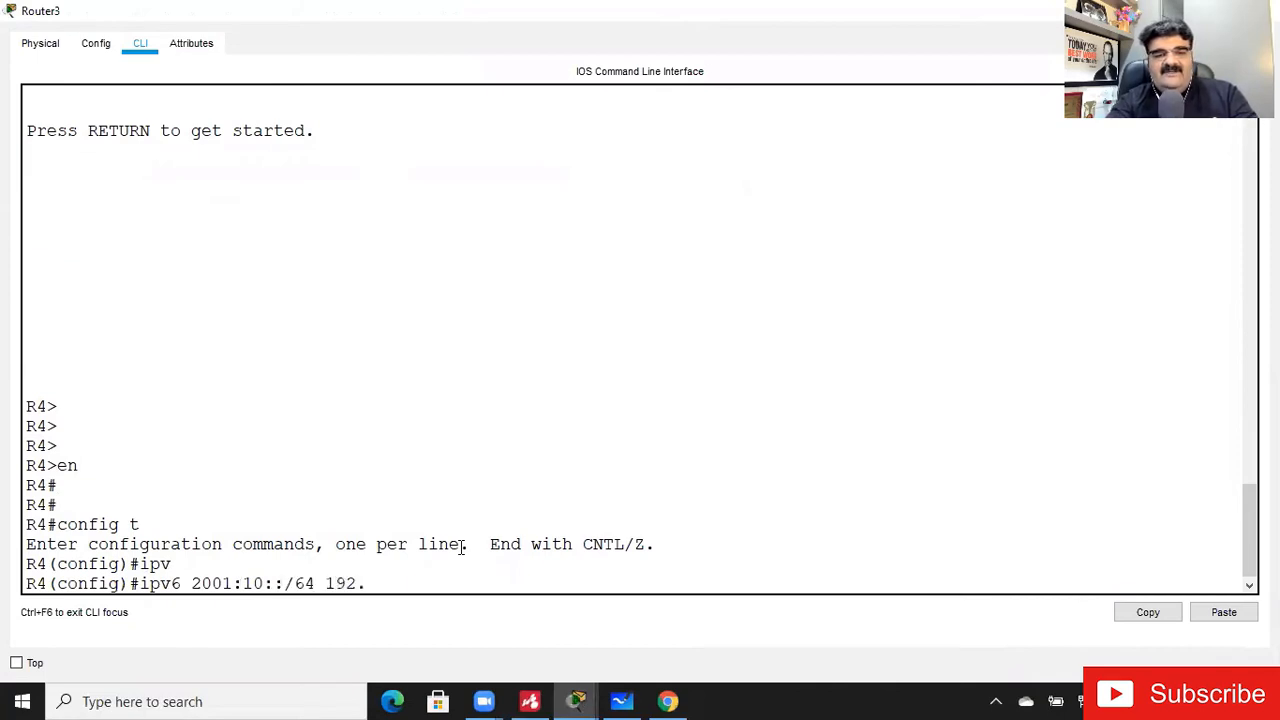
key(BackSpace)
key(BackSpace)
key(BackSpace)
key(BackSpace)
key(BackSpace)
text(2001:)
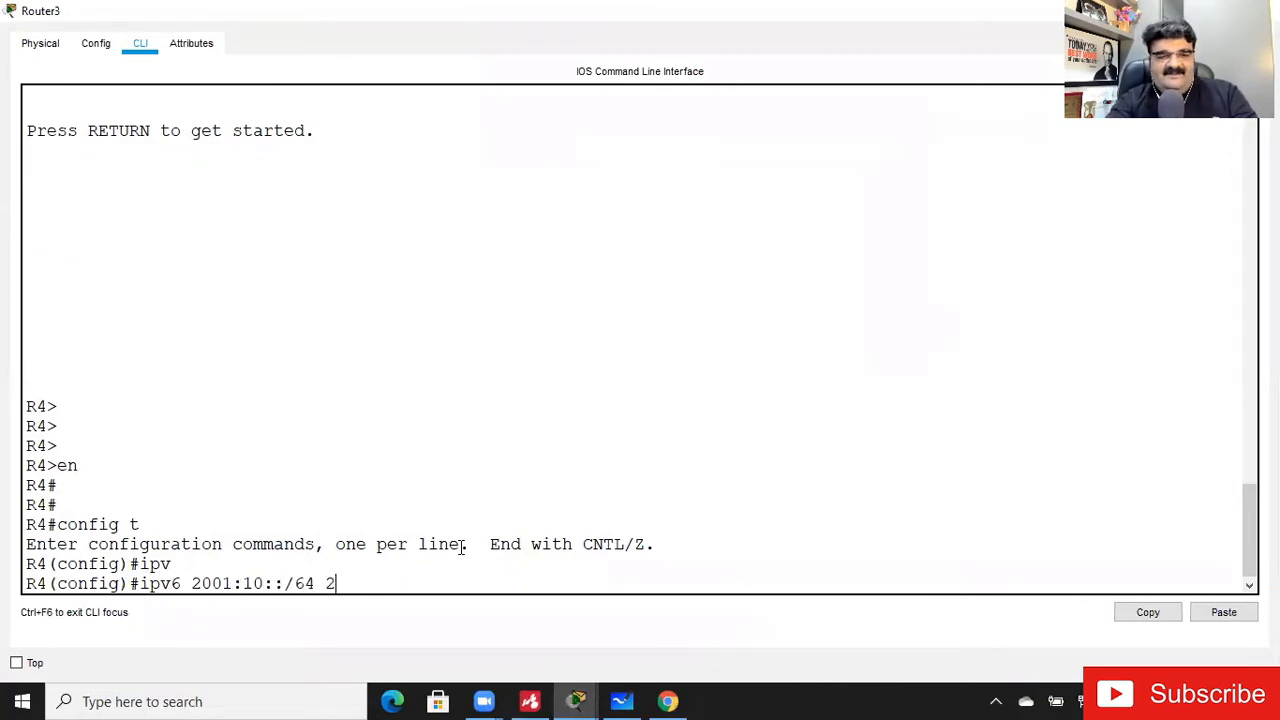
text(60::1)
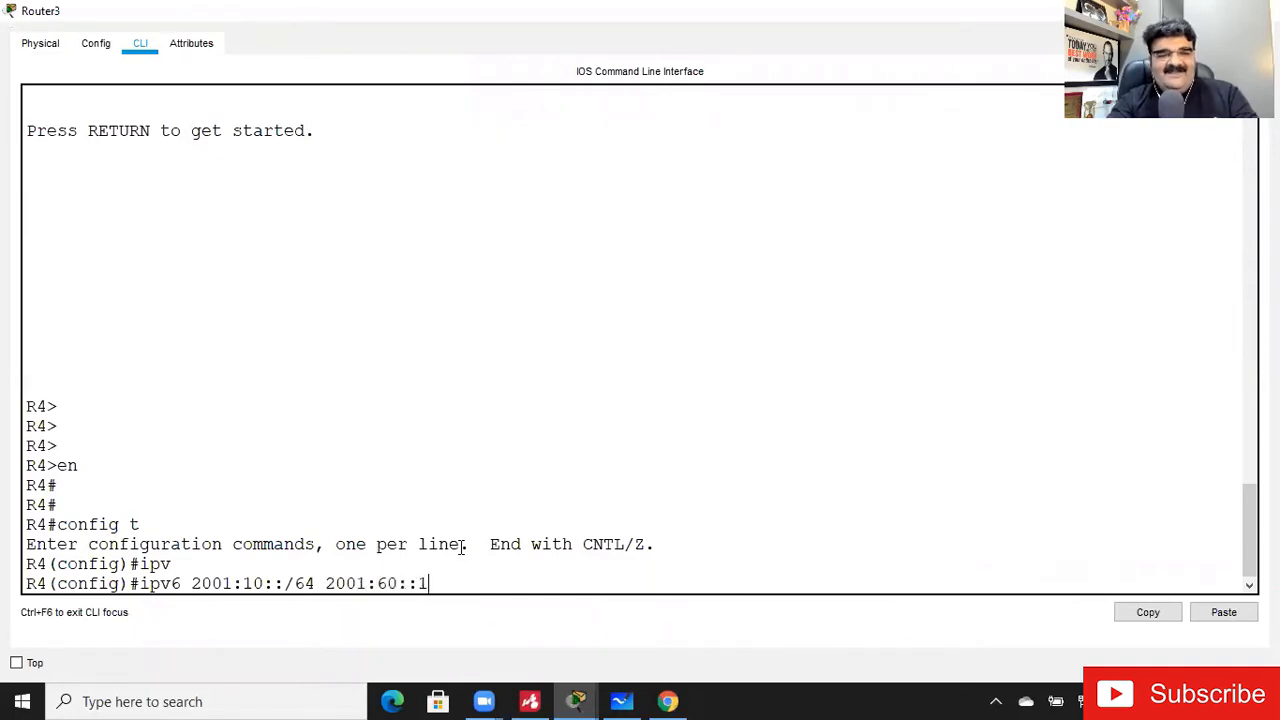
key(Return)
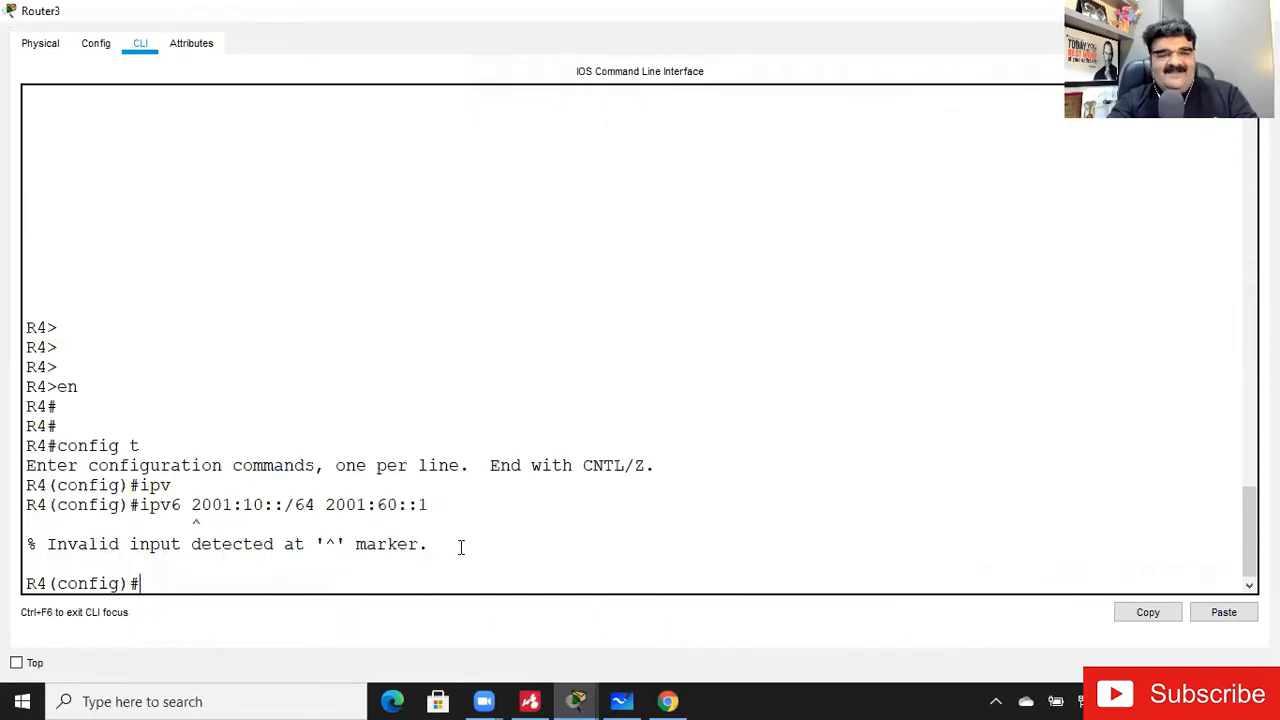
- Recall the R4 command and insert the route keyword, making it ipv6 route 2001:10::/64 2001:60::1
key(Up)
key(Left)
key(Left)
key(Left)
key(Left)
key(Left)
key(Left)
key(Left)
key(Left)
key(Left)
key(Left)
key(Left)
key(Left)
key(Left)
key(Left)
key(Left)
key(Left)
key(Left)
key(Left)
key(Left)
key(Left)
text(route)
key(Return)
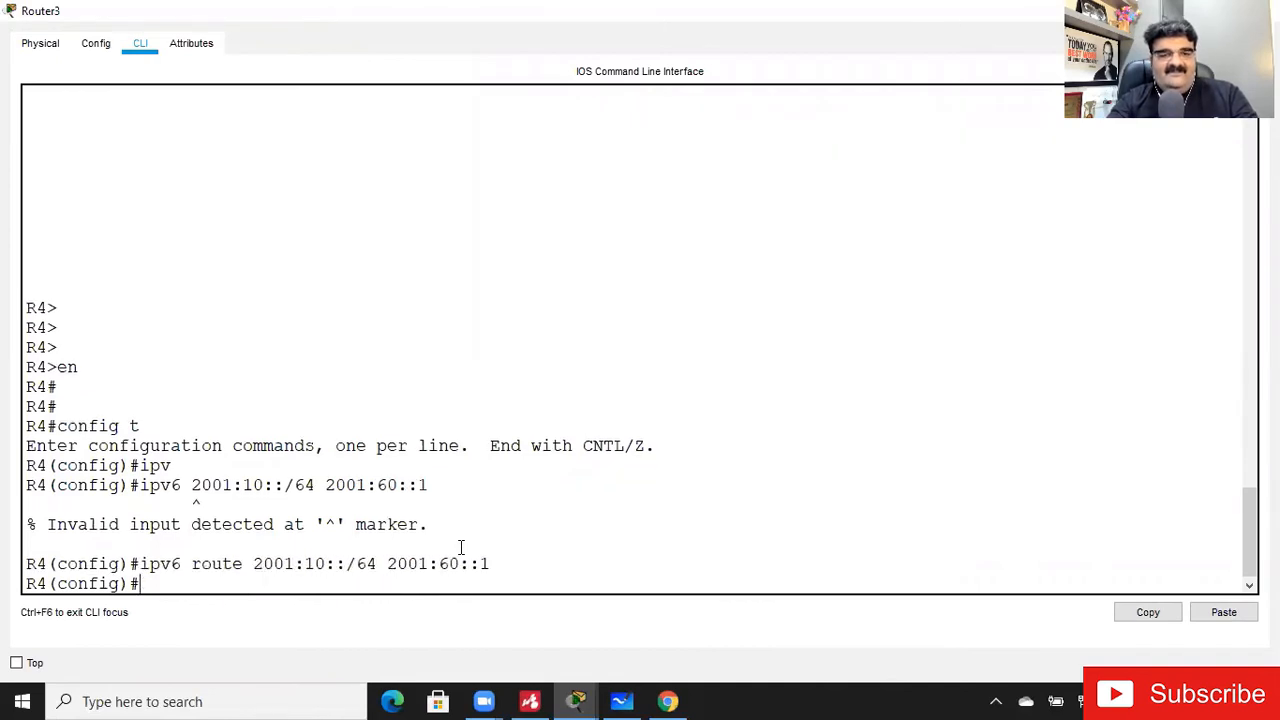
- Add an IPv6 static route on R4 to 2001:20::/64 through next hop 2001:60::1
key(Up)
key(Left)
key(Left)
key(Left)
key(Left)
key(Left)
key(Left)
key(Left)
key(Left)
key(Left)
key(Left)
key(Left)
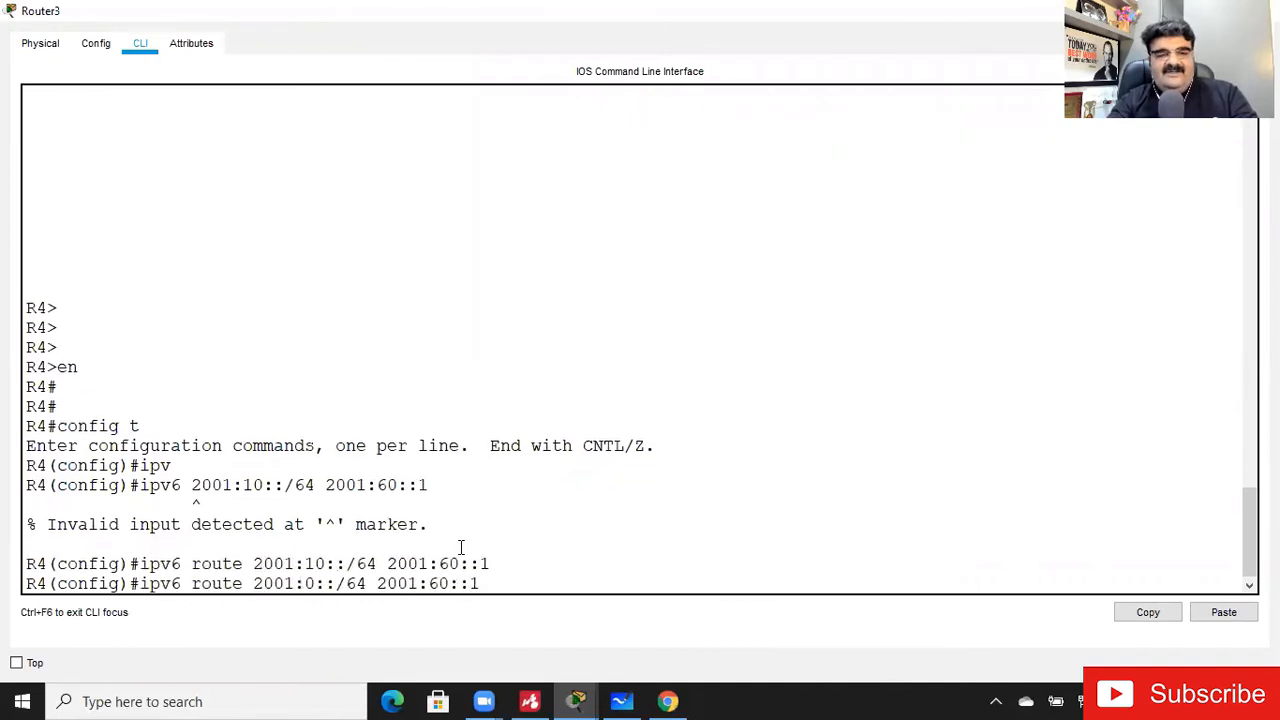
key(BackSpace)
text(2)
key(Return)
- Add an IPv6 static route on R4 to 2001:30::/64 through next hop 2001:60::1
key(Up)
key(Left)
key(Left)
key(Left)
key(Left)
key(Left)
key(Left)
key(Left)
key(Left)
key(Left)
key(Left)
key(Left)
key(Left)
key(Left)
key(Left)
key(Left)
key(Left)
key(Left)
key(BackSpace)
text(3)
key(Return)
- Add an IPv6 static route on R4 to 2001:40::/64 through next hop 2001:60::1
key(Up)
key(Left)
key(Left)
key(Left)
key(Left)
key(Left)
key(Left)
key(Left)
key(Left)
key(Left)
key(Left)
key(Left)
key(Left)
key(Left)
key(Left)
- Add an IPv6 static route on R4 to 2001:50::/64 through next hop 2001:60::1
key(Left)
key(BackSpace)
text(4)
key(Return)
key(Up)
- Discard the recalled route command and end configuration mode on R4, returning to the privileged prompt
key(Left)
key(Left)
key(Left)
key(Left)
key(Left)
key(Left)
key(Left)
key(Left)
key(Left)
key(Left)
key(Left)
key(Left)
key(Left)
key(Left)
key(Left)
key(Left)
key(Left)
key(BackSpace)
text(5)
key(Return)
key(Up)
key(Left)
key(Left)
key(Left)
key(Left)
key(Left)
key(Left)
key(Left)
key(Left)
key(Left)
key(Left)
key(End)
key(BackSpace)
key(BackSpace)
key(BackSpace)
key(BackSpace)
key(BackSpace)
key(BackSpace)
key(BackSpace)
key(BackSpace)
key(BackSpace)
key(BackSpace)
key(BackSpace)
key(BackSpace)
key(BackSpace)
key(BackSpace)
key(BackSpace)
key(BackSpace)
key(BackSpace)
key(BackSpace)
key(BackSpace)
key(BackSpace)
key(ctrl+z)
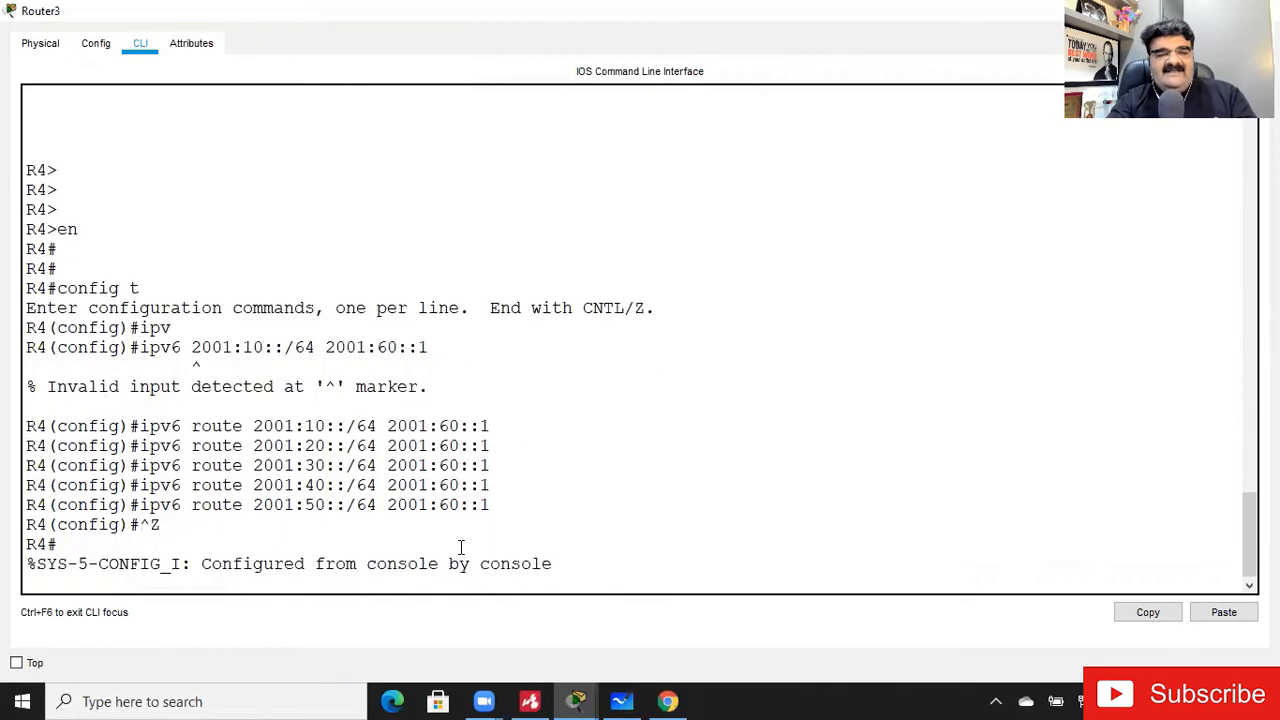
key(Return)
key(Return)
key(Return)
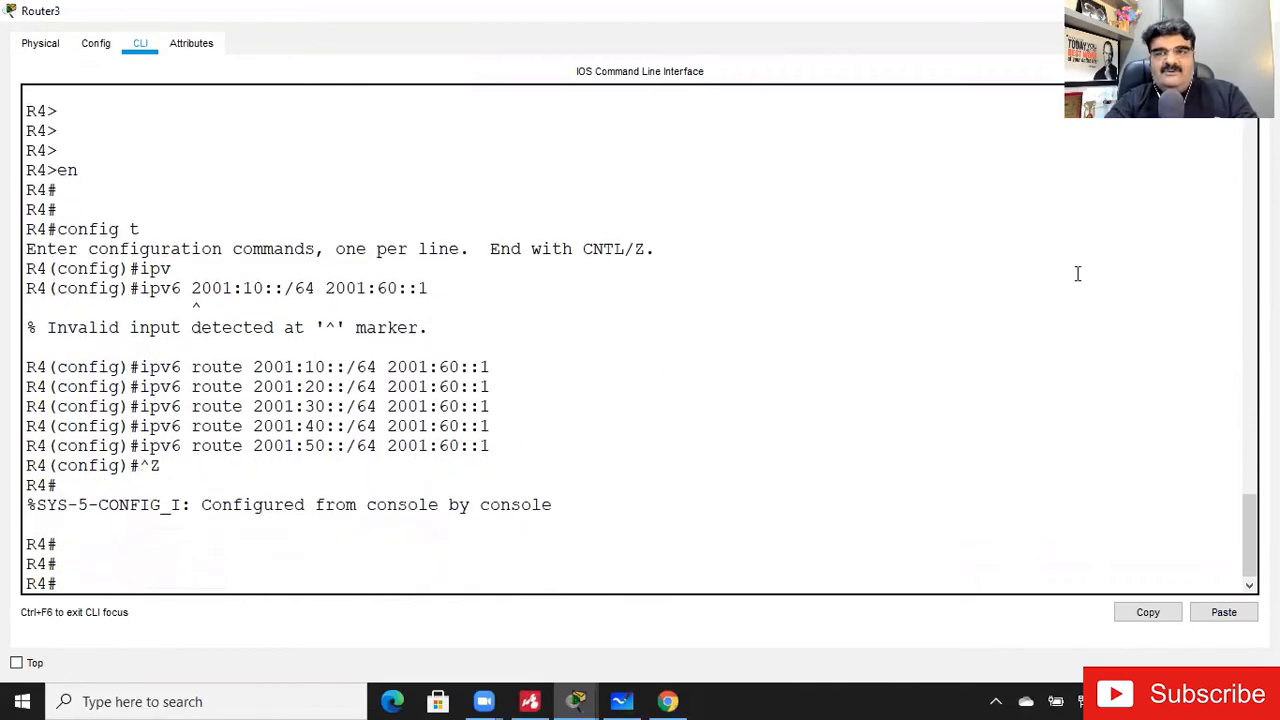
- Leave Router3's window, open Router2's CLI from the topology and bring up a fresh R3 prompt
click(1172, 11)
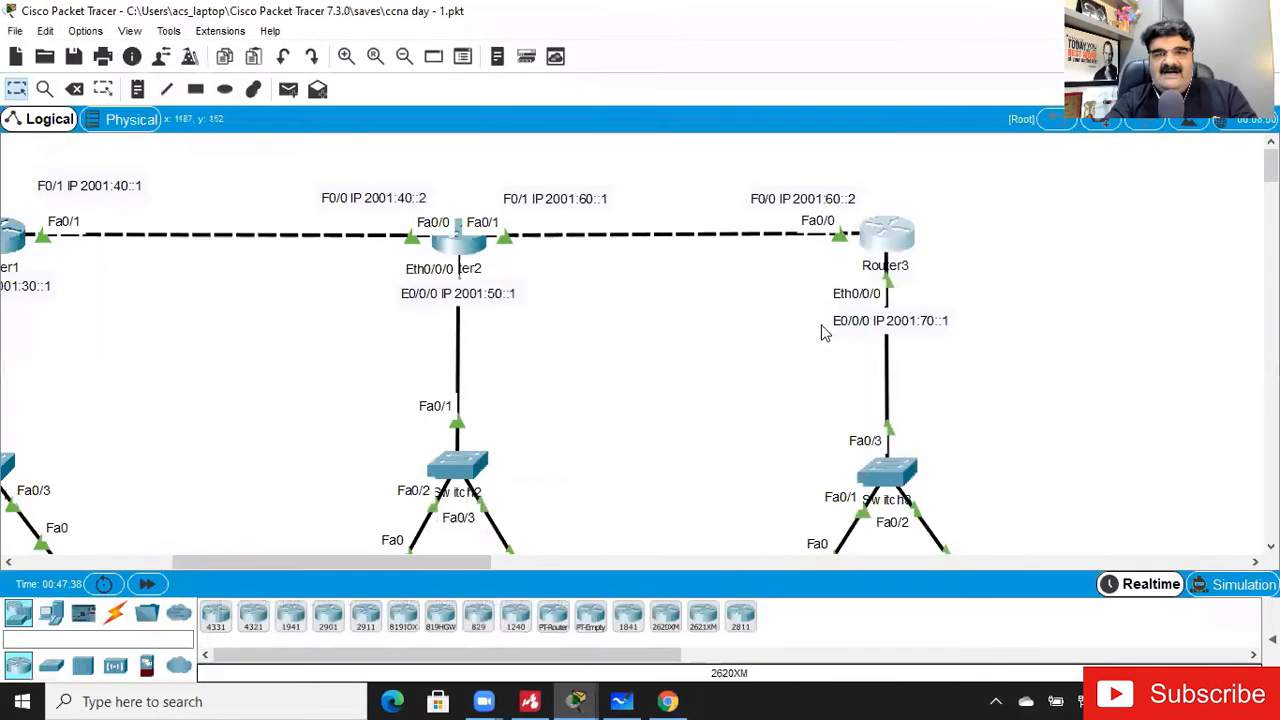
click(465, 242)
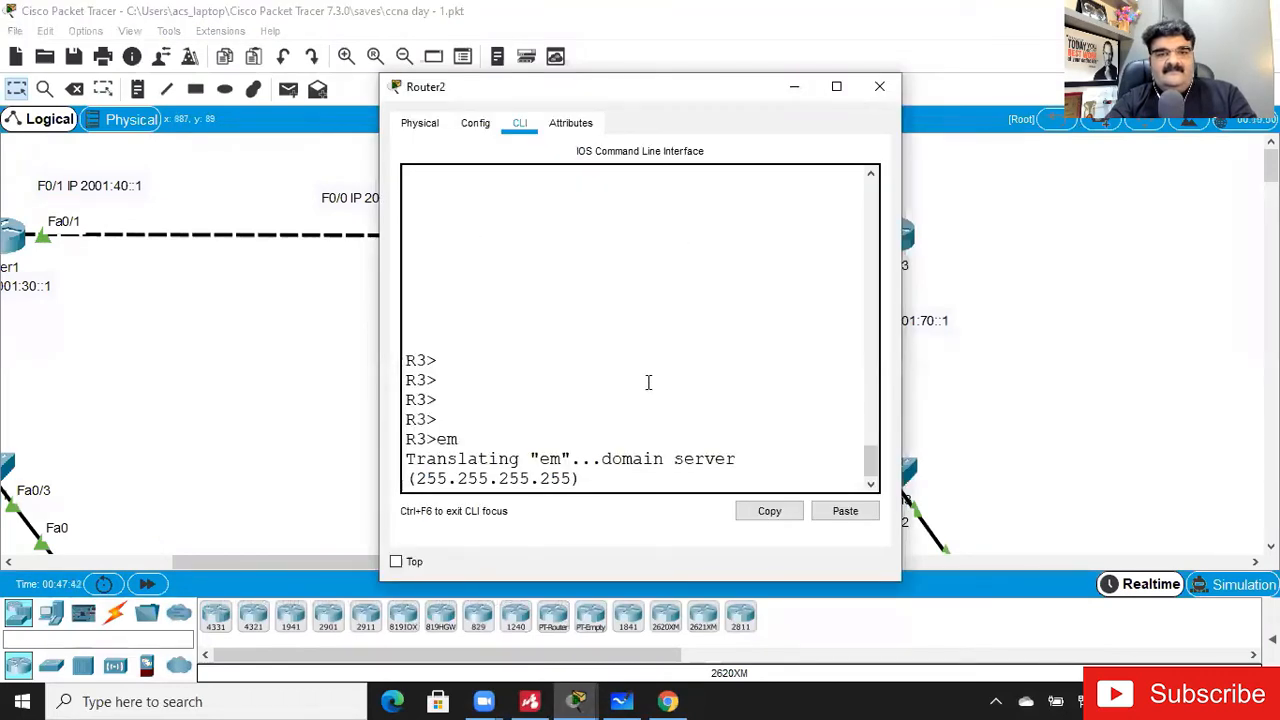
key(Return)
key(Return)
key(Return)
key(Return)
key(Return)
key(Return)
key(Return)
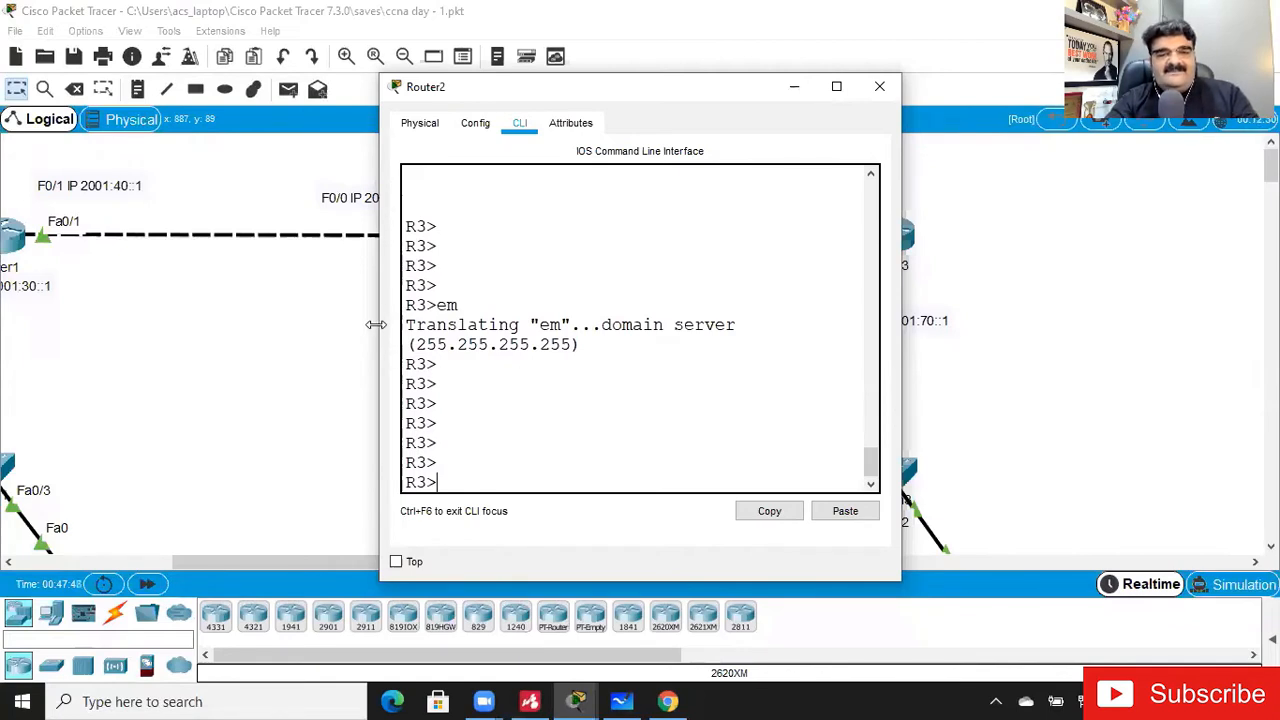
- Widen Router2's window, then enter privileged mode and global configuration mode on R3
drag(375, 324, 205, 324)
text(en)
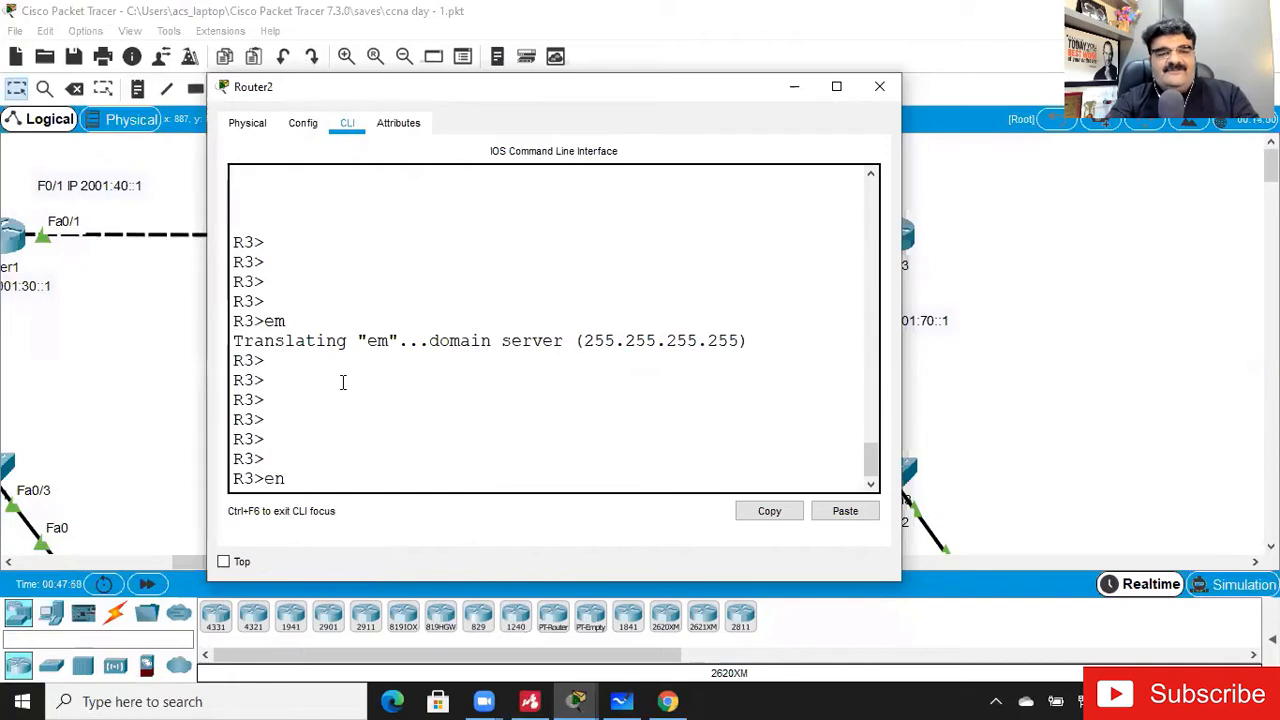
key(Return)
text(config t)
key(Return)
- Add an IPv6 static route on R3 to 2001:10::/64 through next hop 2001:40::1
text(ip)
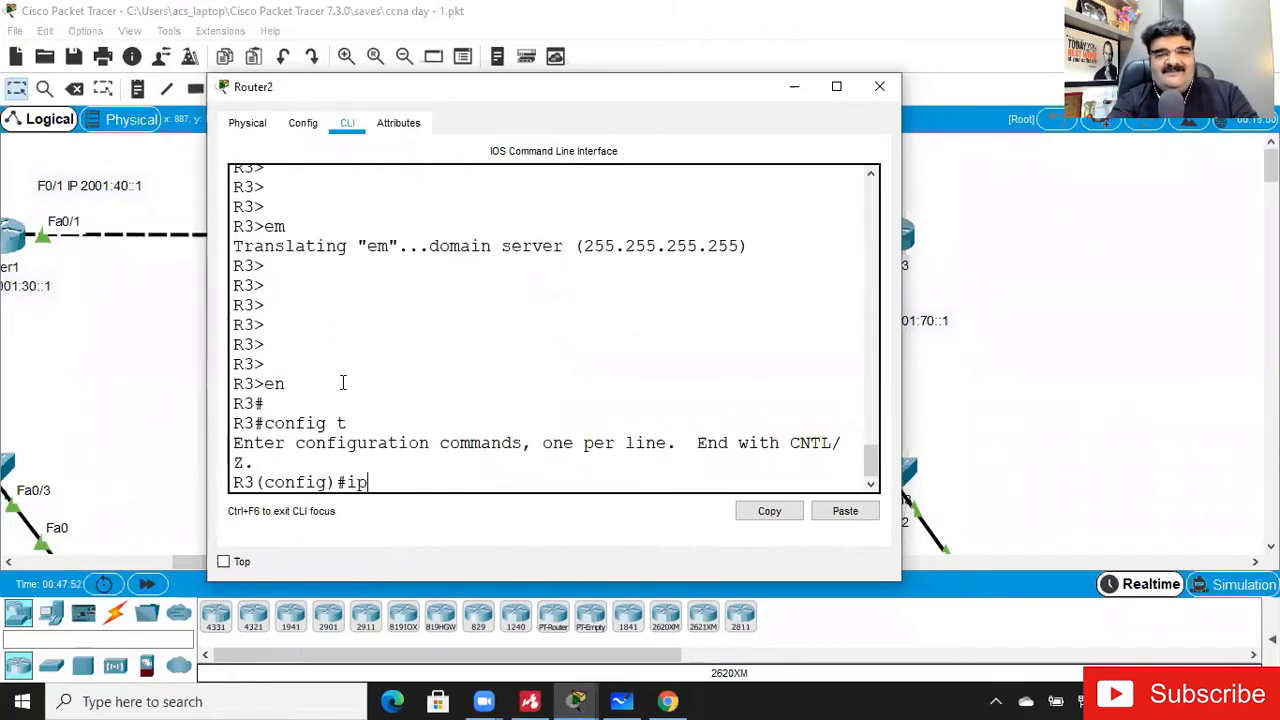
key(Tab)
key(BackSpace)
key(BackSpace)
text(ip)
key(BackSpace)
key(BackSpace)
text(ipv)
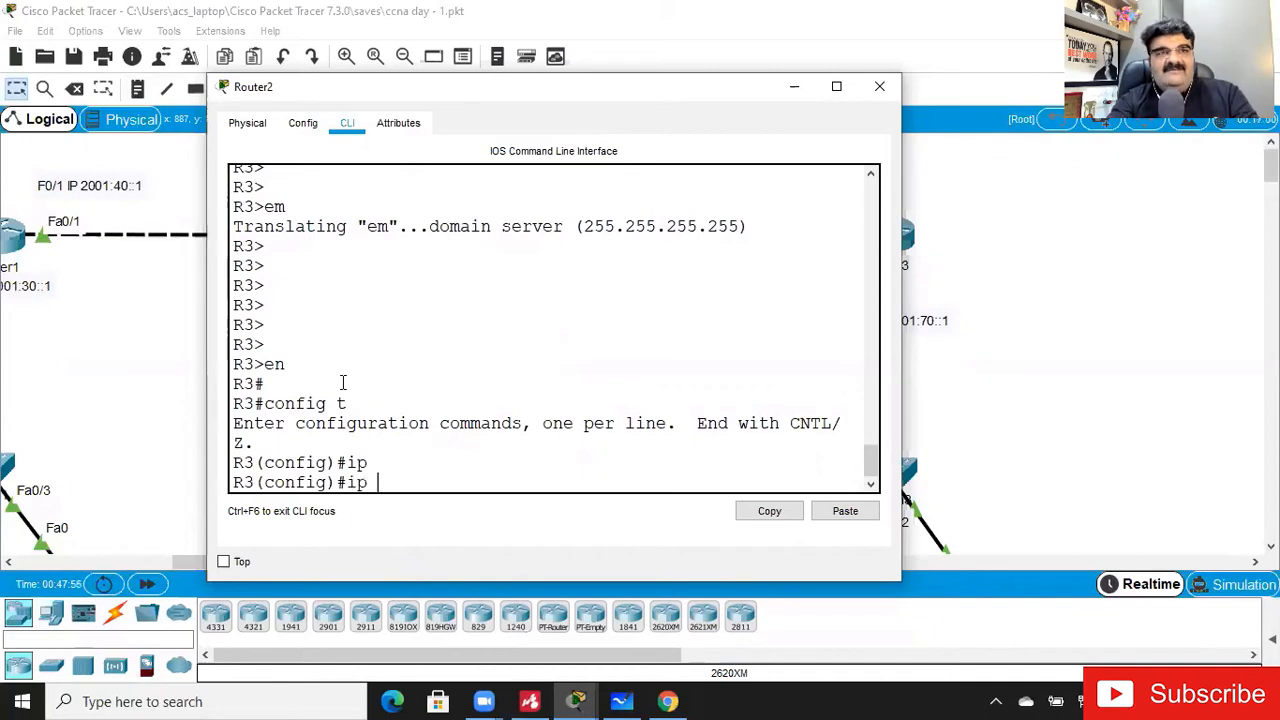
key(Tab)
text(rotu)
key(BackSpace)
key(BackSpace)
text(iut)
key(BackSpace)
key(BackSpace)
key(BackSpace)
text(ut)
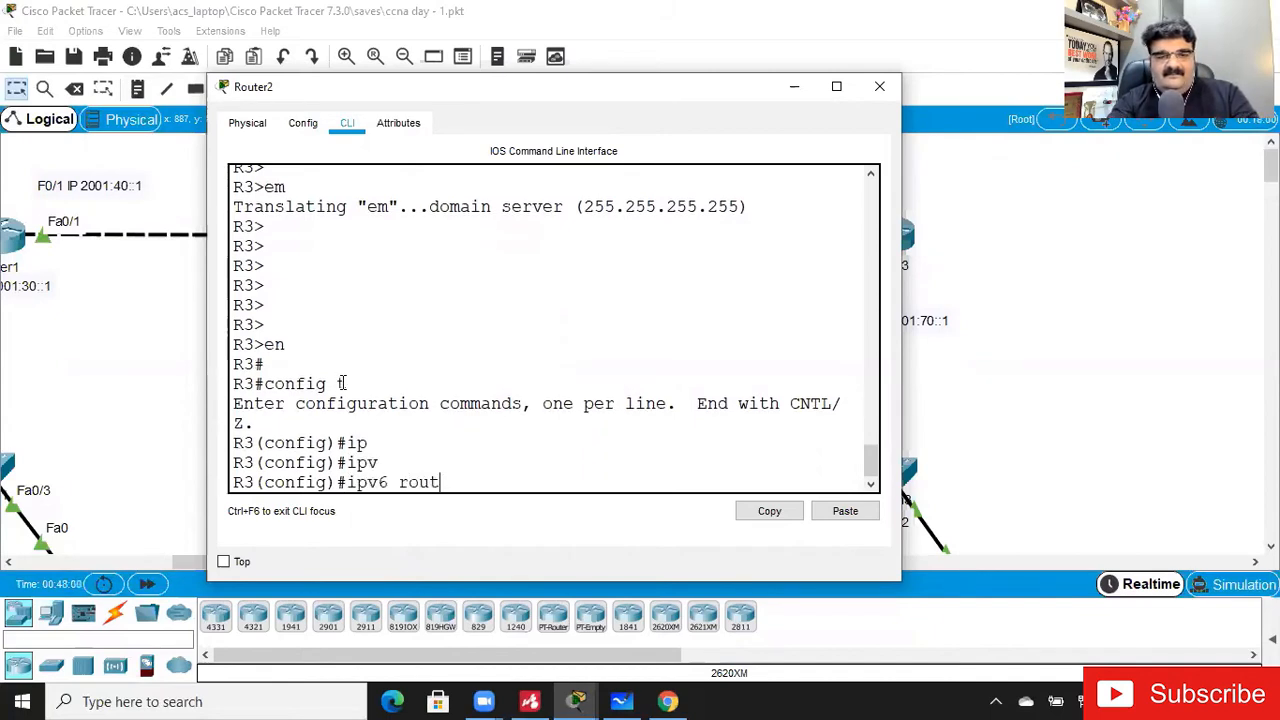
text(e 2001)
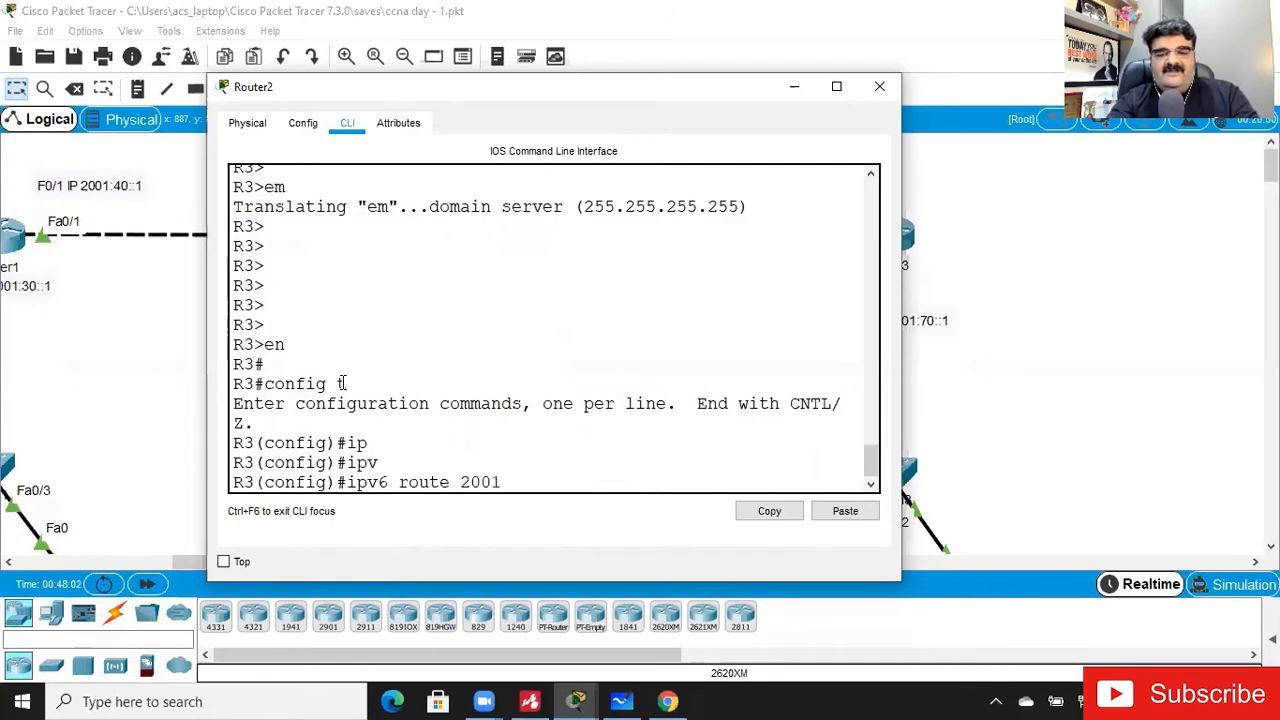
text(:10::/64 19)
text(2.168.)
text(40)
key(BackSpace)
key(BackSpace)
key(BackSpace)
key(BackSpace)
key(BackSpace)
key(BackSpace)
key(BackSpace)
key(BackSpace)
key(BackSpace)
key(BackSpace)
text(2001:0)
key(BackSpace)
text(40::1)
key(Return)
- Add an IPv6 static route on R3 to 2001:20::/64 through next hop 2001:40::1
key(Up)
key(Left)
key(Left)
key(Left)
key(Left)
key(Left)
key(Left)
key(Left)
key(Left)
key(Left)
key(Left)
key(Left)
key(Left)
key(Left)
key(Left)
key(Left)
key(Left)
key(Left)
key(BackSpace)
text(2)
key(Return)
- Add an IPv6 static route on R3 to 2001:30::/64 through next hop 2001:40::1
key(Up)
key(Left)
key(Left)
key(Left)
key(Left)
key(Left)
key(Left)
key(Left)
key(Left)
key(Left)
key(Left)
key(Left)
key(Left)
key(Left)
key(Left)
key(Left)
key(Left)
key(Left)
key(BackSpace)
text(3)
key(Return)
- Add an IPv6 static route on R3 to 2001:70::/64 through next hop 2001:60::2
key(Up)
key(Left)
key(Left)
key(Left)
key(Left)
key(Left)
key(Left)
key(Left)
key(Left)
key(Left)
key(Left)
key(Left)
key(Left)
key(Left)
key(Left)
key(Left)
key(Left)
key(BackSpace)
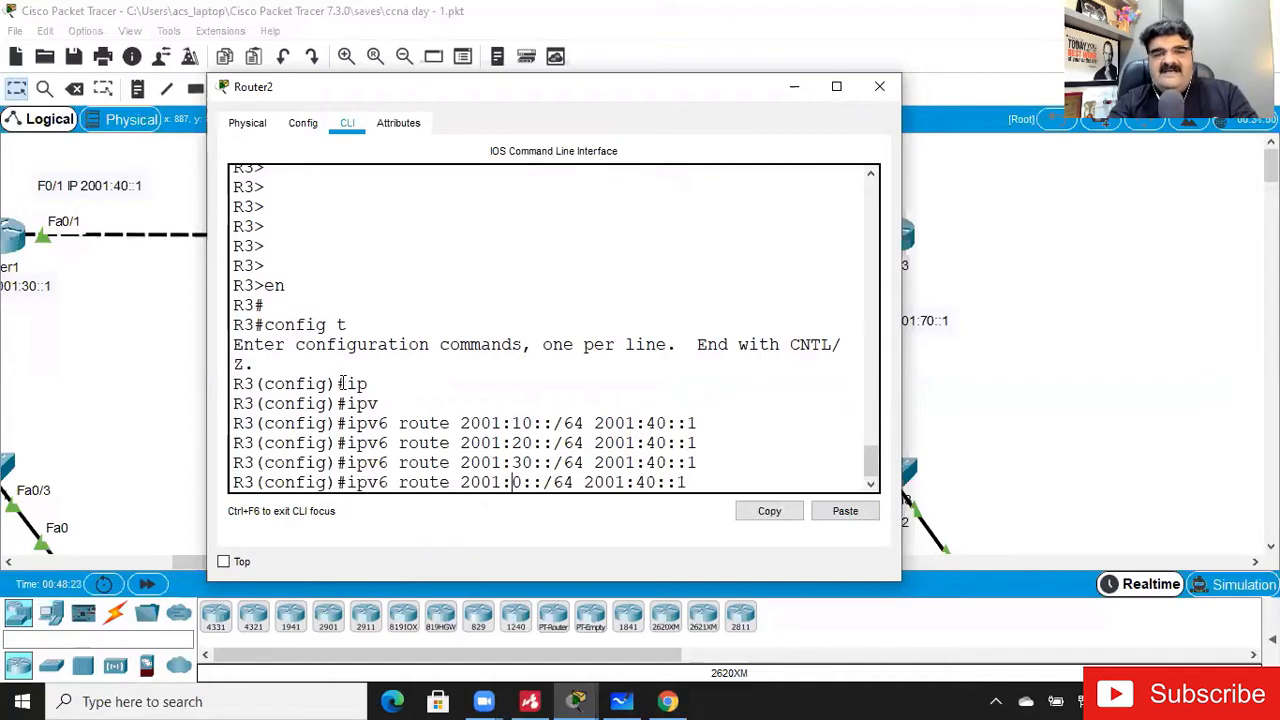
text(7)
key(Right)
key(Right)
key(BackSpace)
text(6)
key(Right)
key(Right)
key(Right)
key(Right)
key(BackSpace)
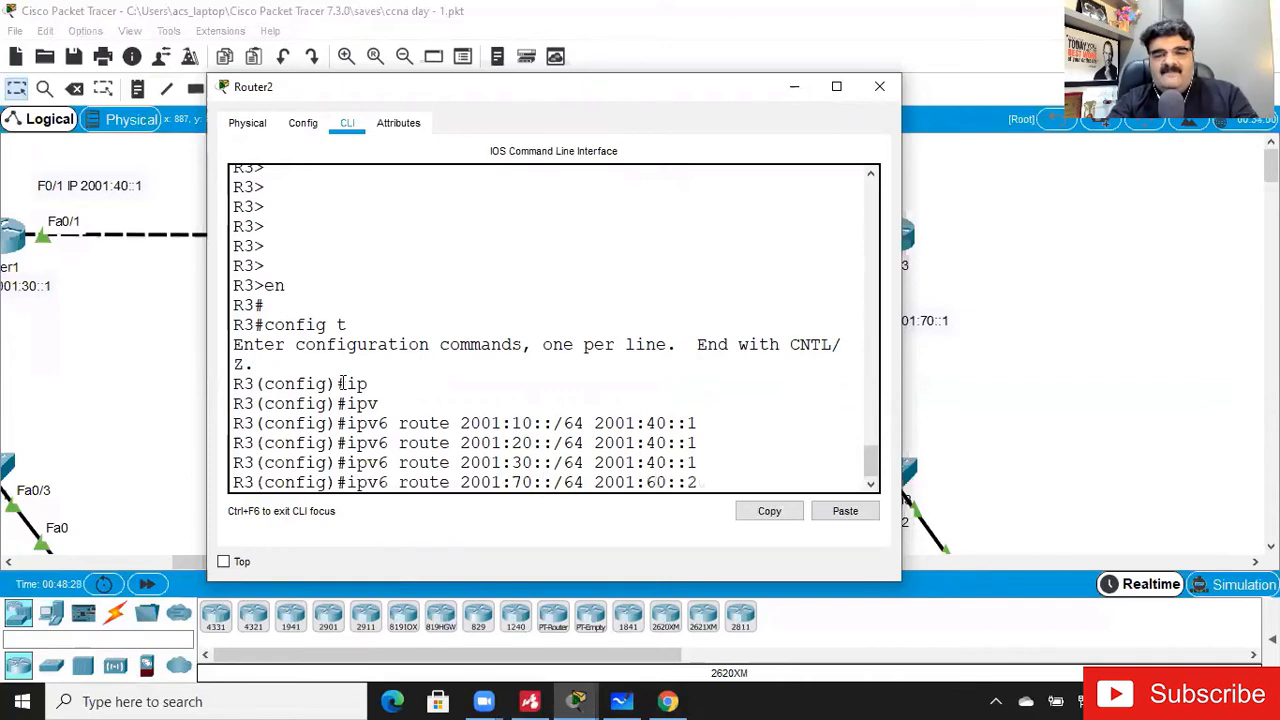
text(2)
key(Return)
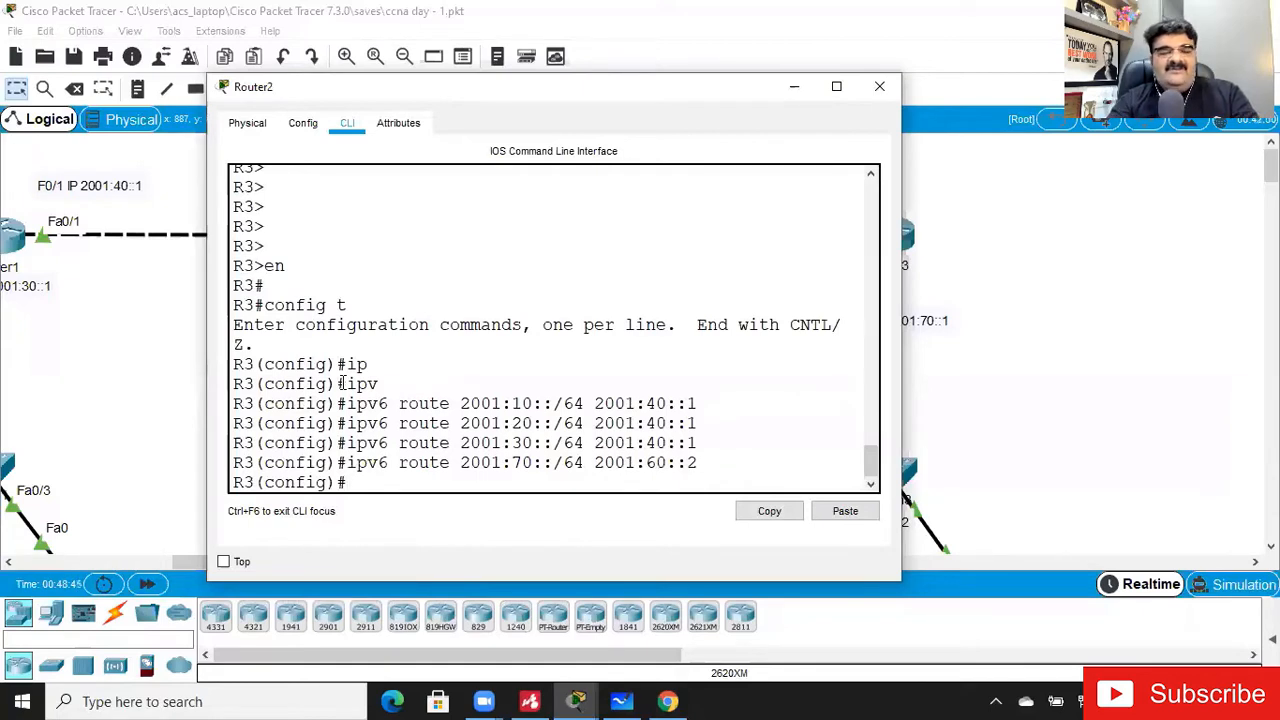
- Disable domain name lookup on R3 with no ip domain-lookup and exit configuration mode
text(no ip dom)
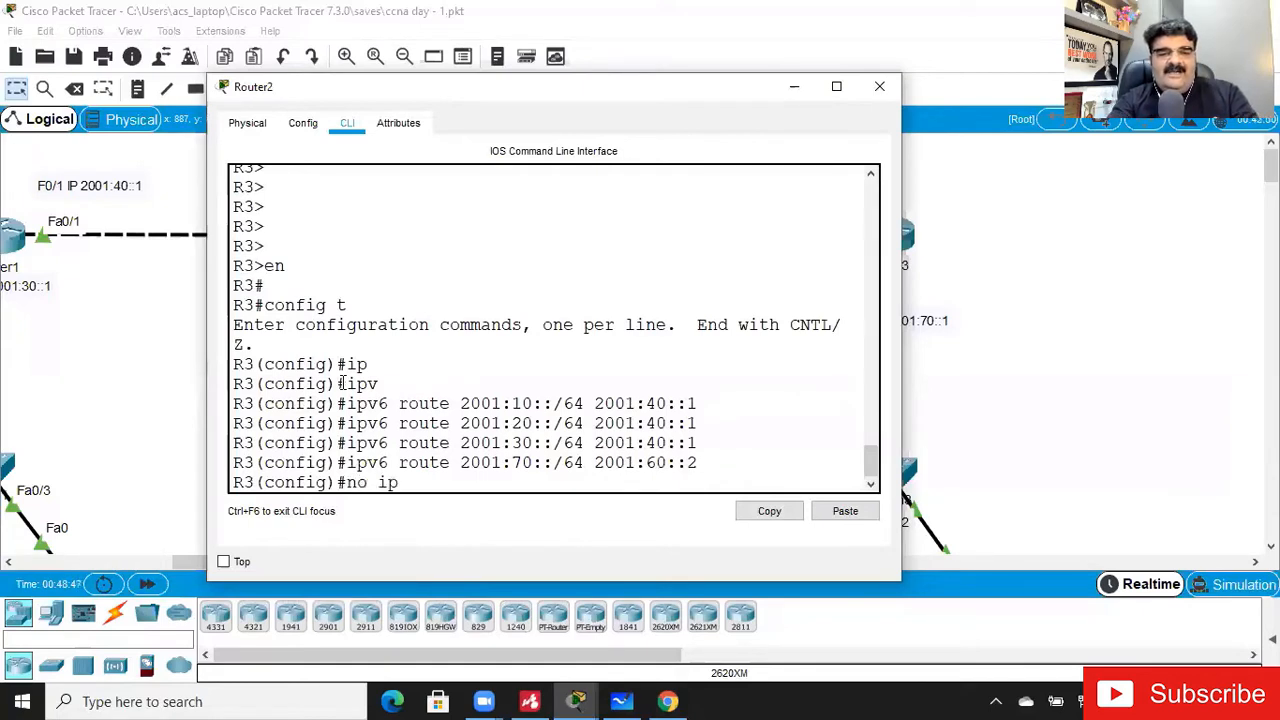
key(Tab)
key(BackSpace)
key(BackSpace)
key(BackSpace)
key(BackSpace)
key(BackSpace)
key(BackSpace)
key(BackSpace)
key(BackSpace)
key(BackSpace)
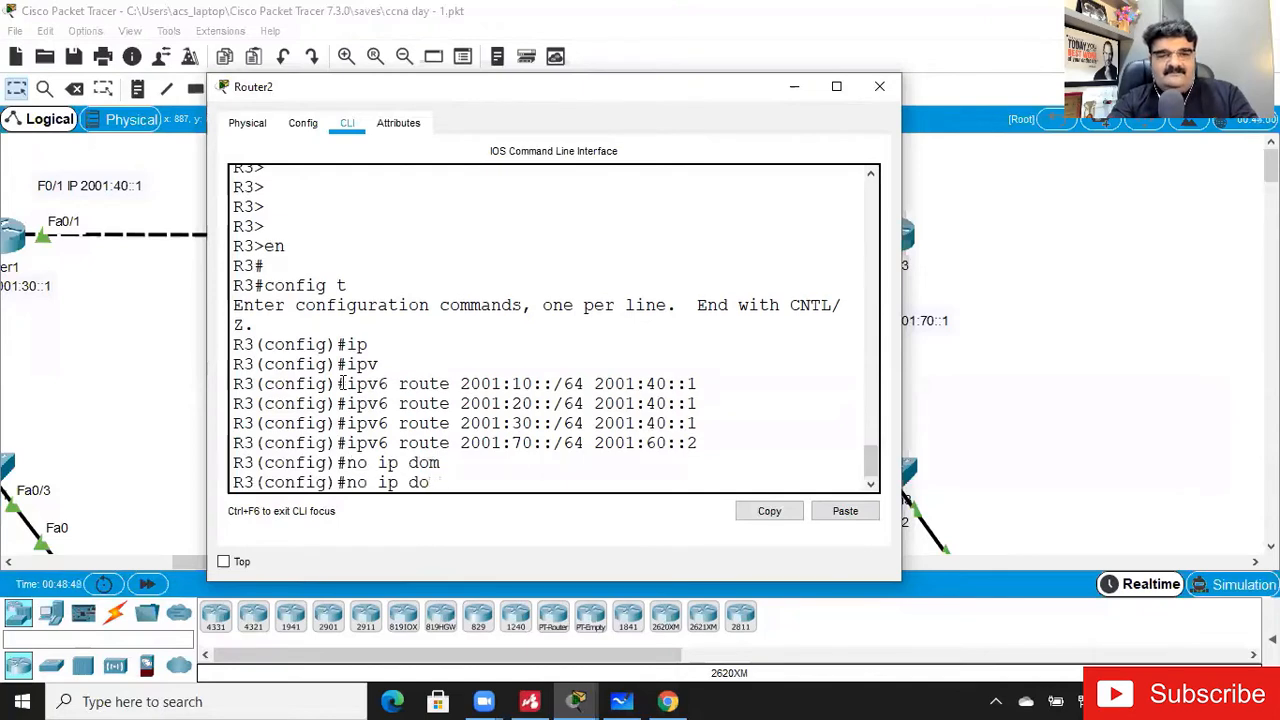
text(ip dom)
key(Tab)
key(BackSpace)
text(m)
key(Tab)
text(ain)
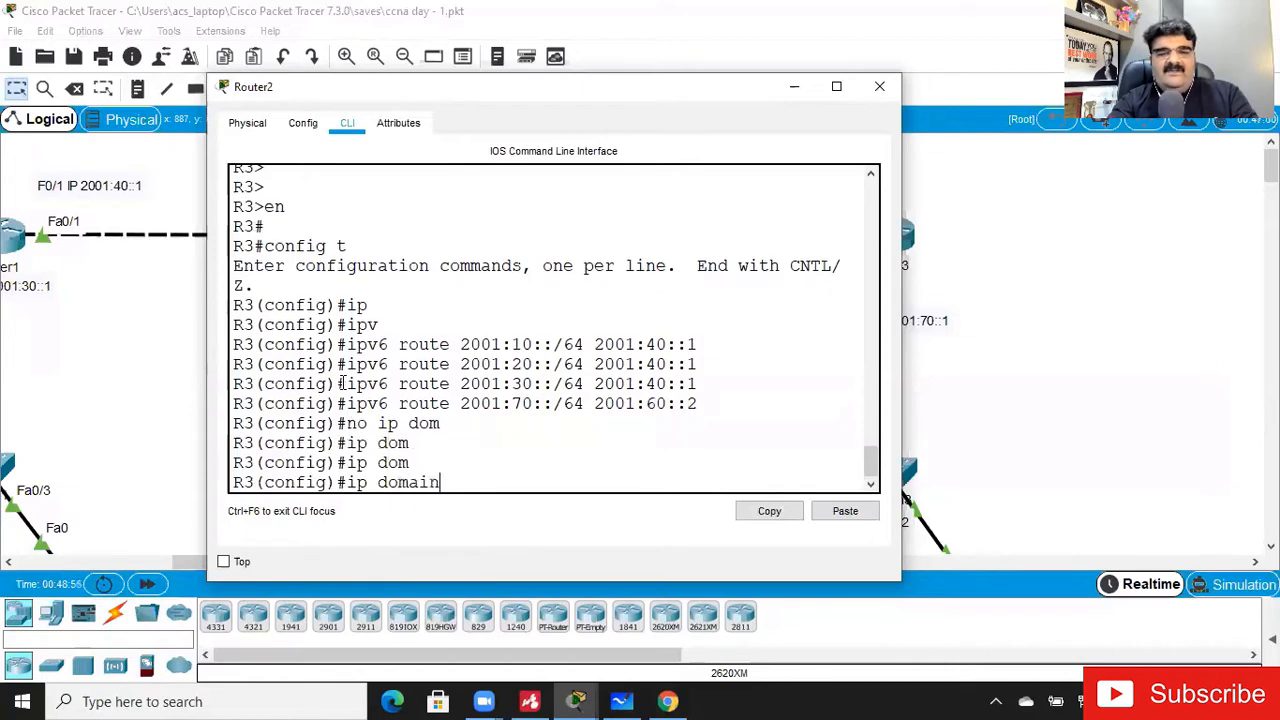
text(-look)
key(Tab)
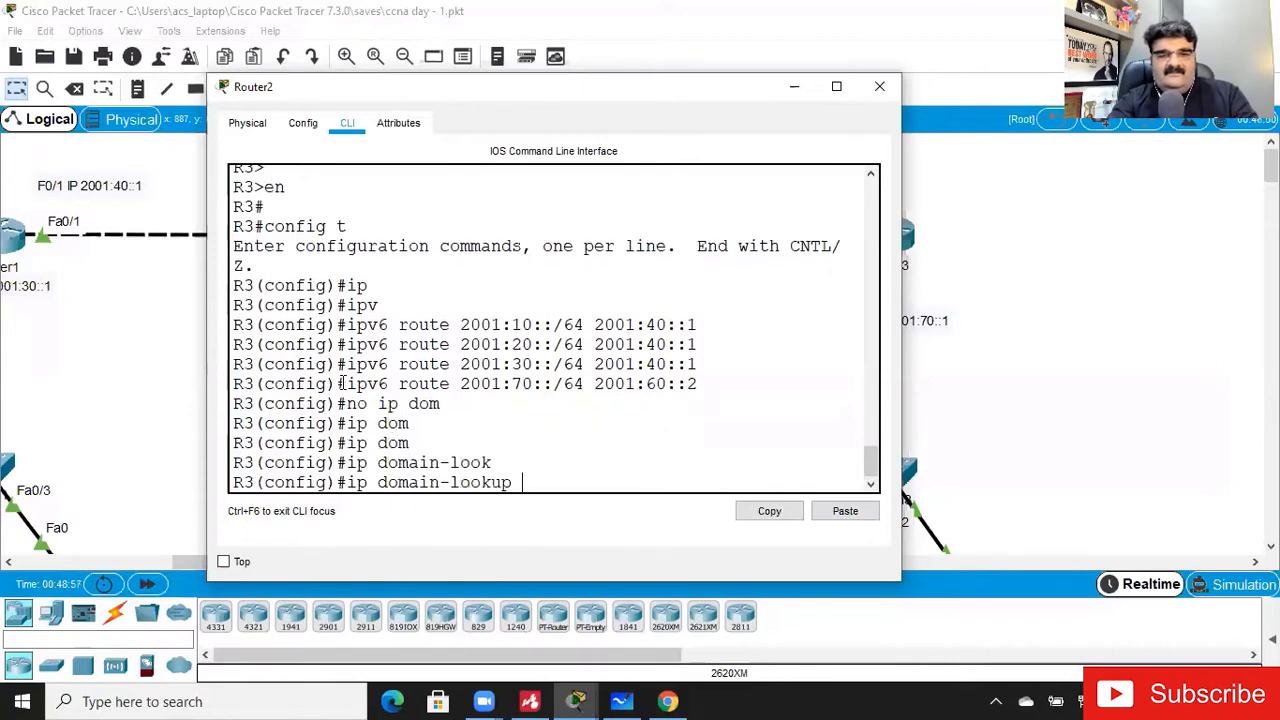
key(ctrl+a)
text(no)
key(Return)
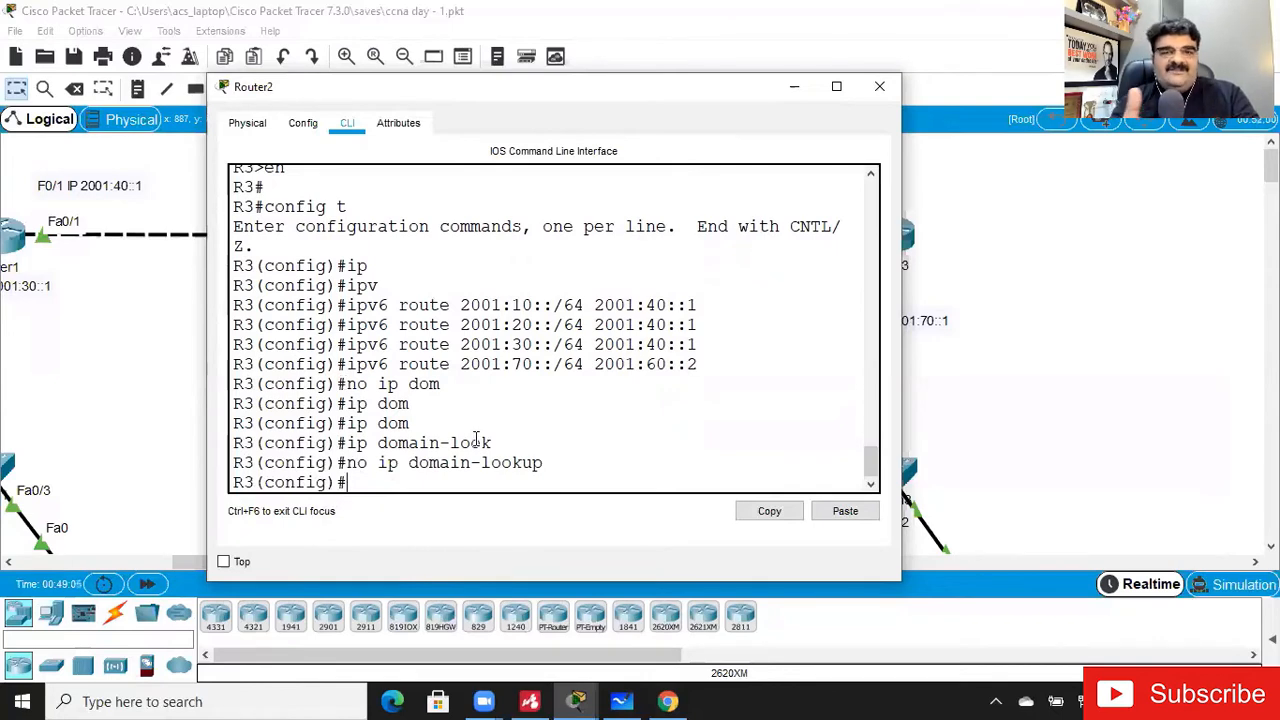
text(exi)
key(Return)
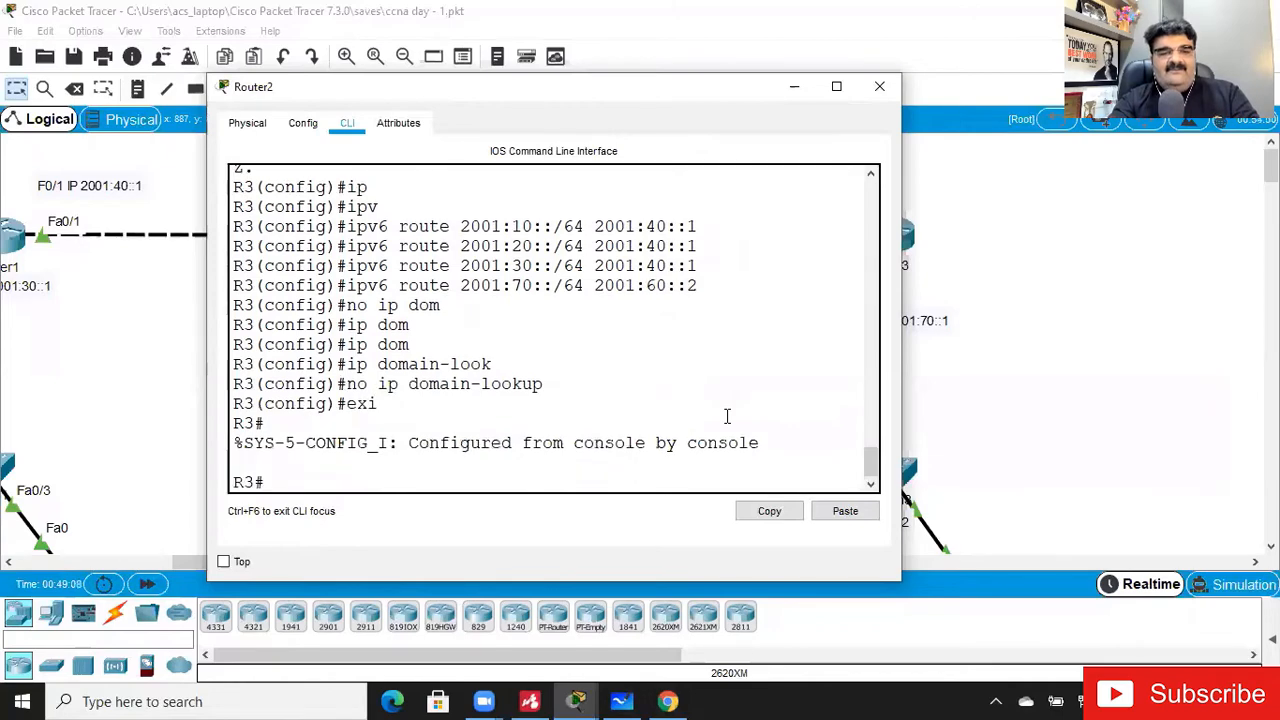
- Test R3's handling of mistyped commands by entering asdasd, erwrw and werwe twice at the privileged prompt
text(asdasd)
key(Return)
text(erwrw)
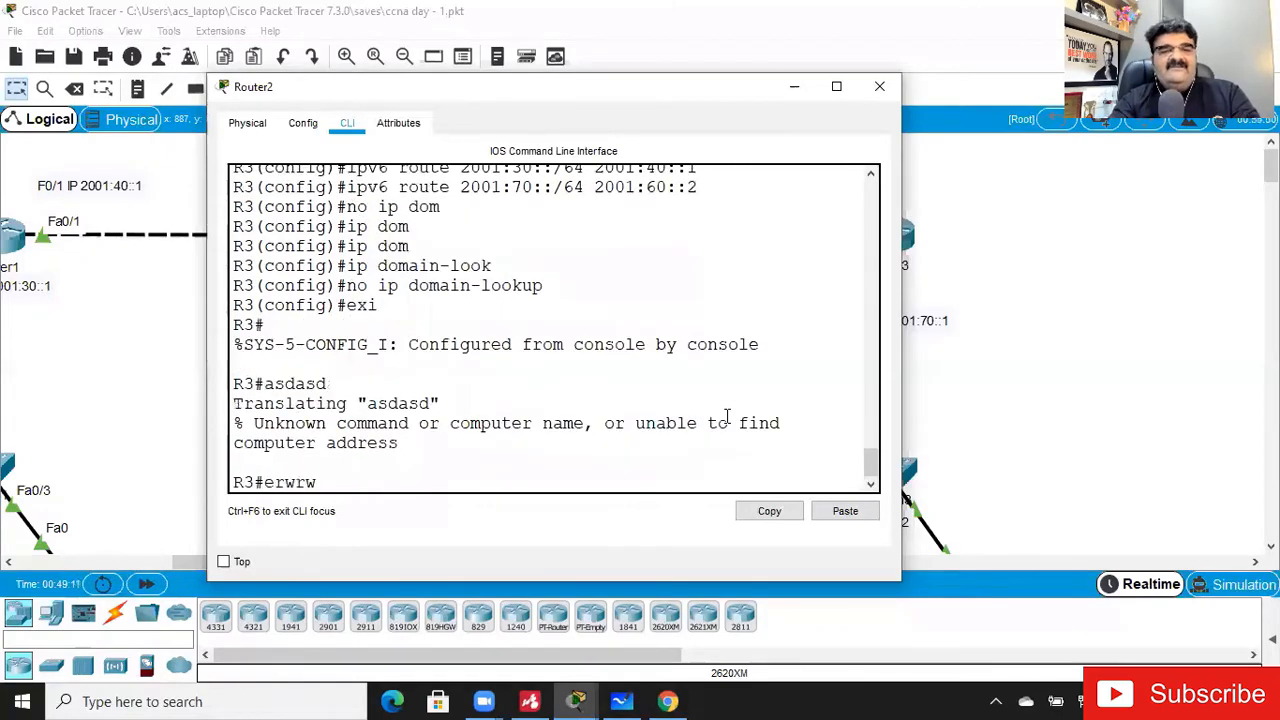
key(Return)
text(werwe)
key(Return)
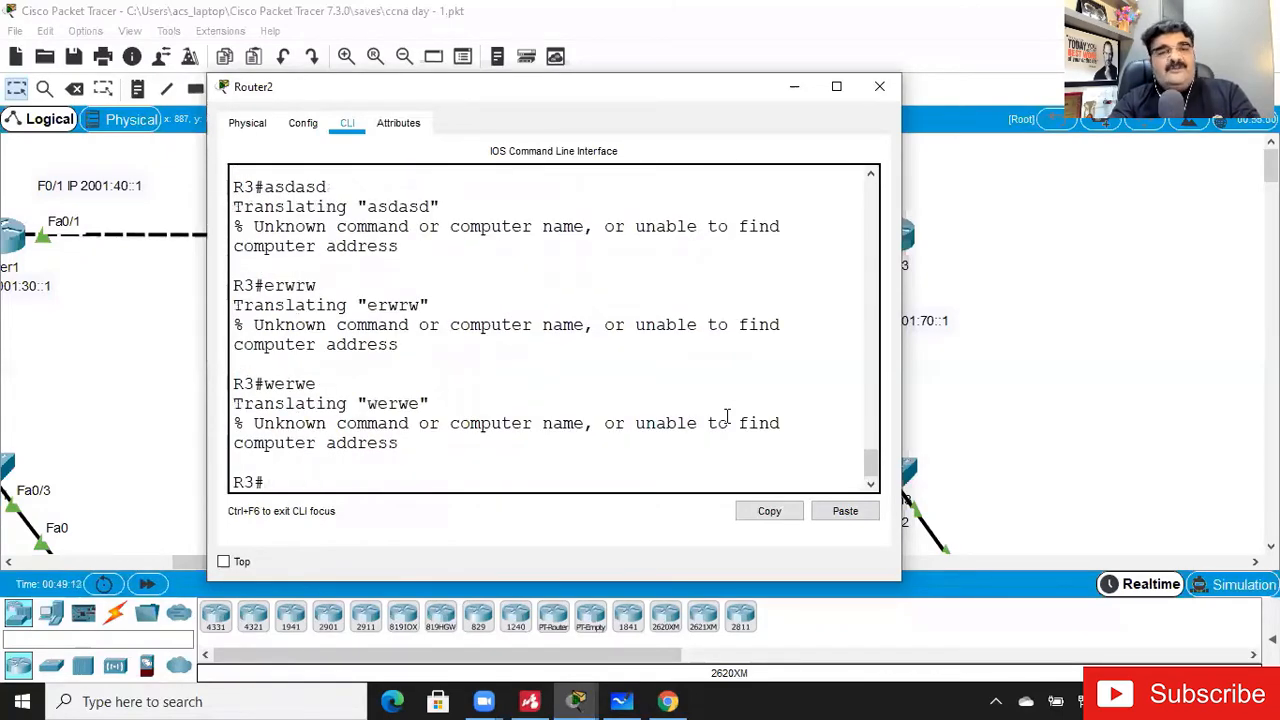
text(werwe)
key(Return)
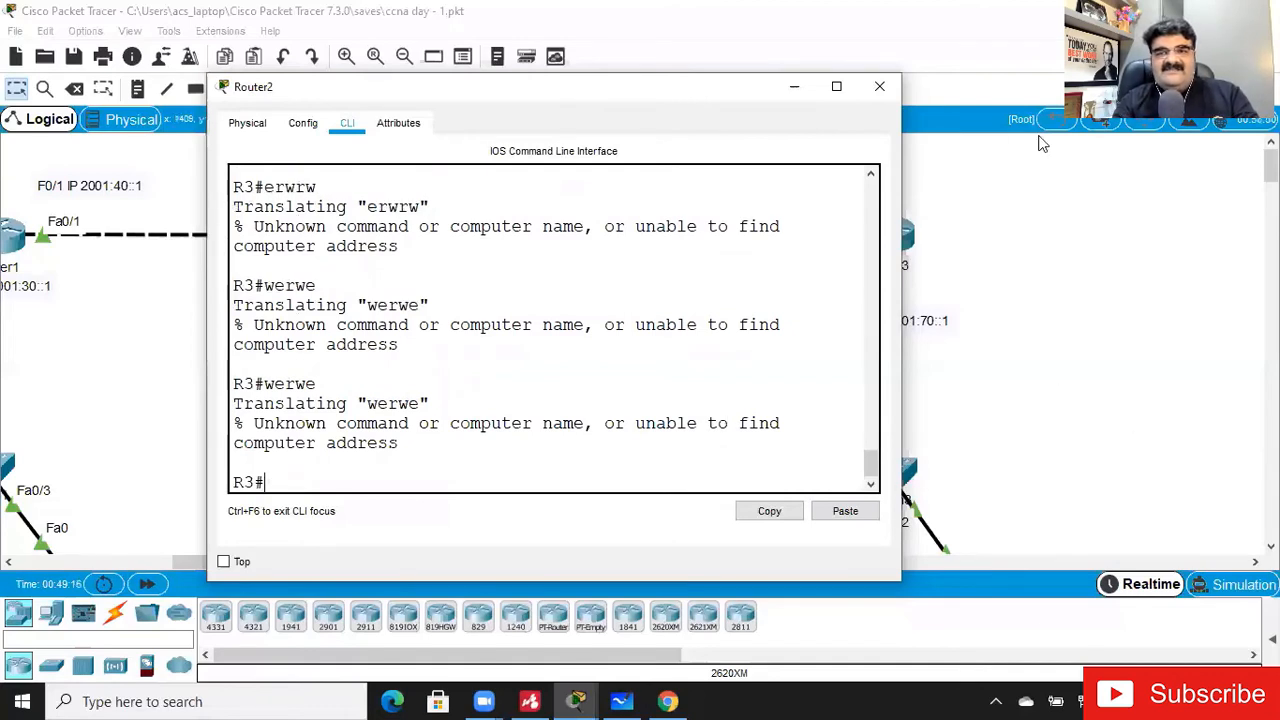
- Open the command prompt on PC0 and ping the far PC at 2001:70::2
click(800, 90)
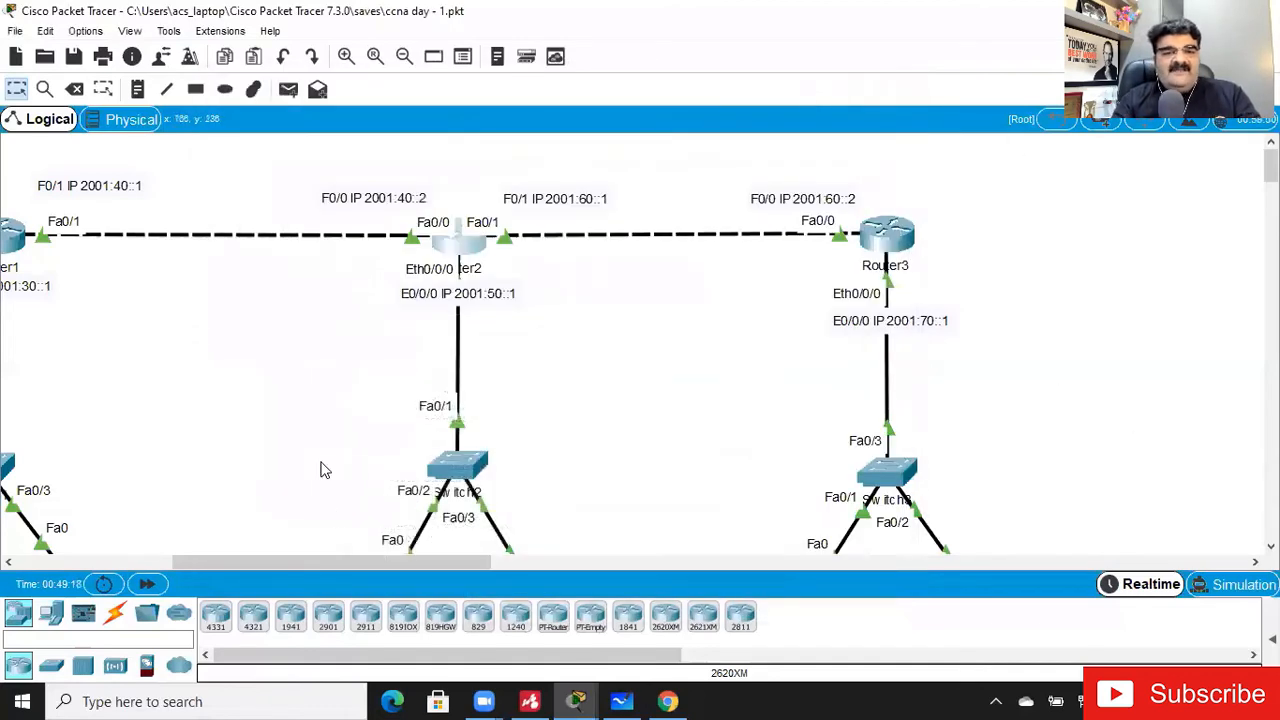
drag(337, 562, 184, 560)
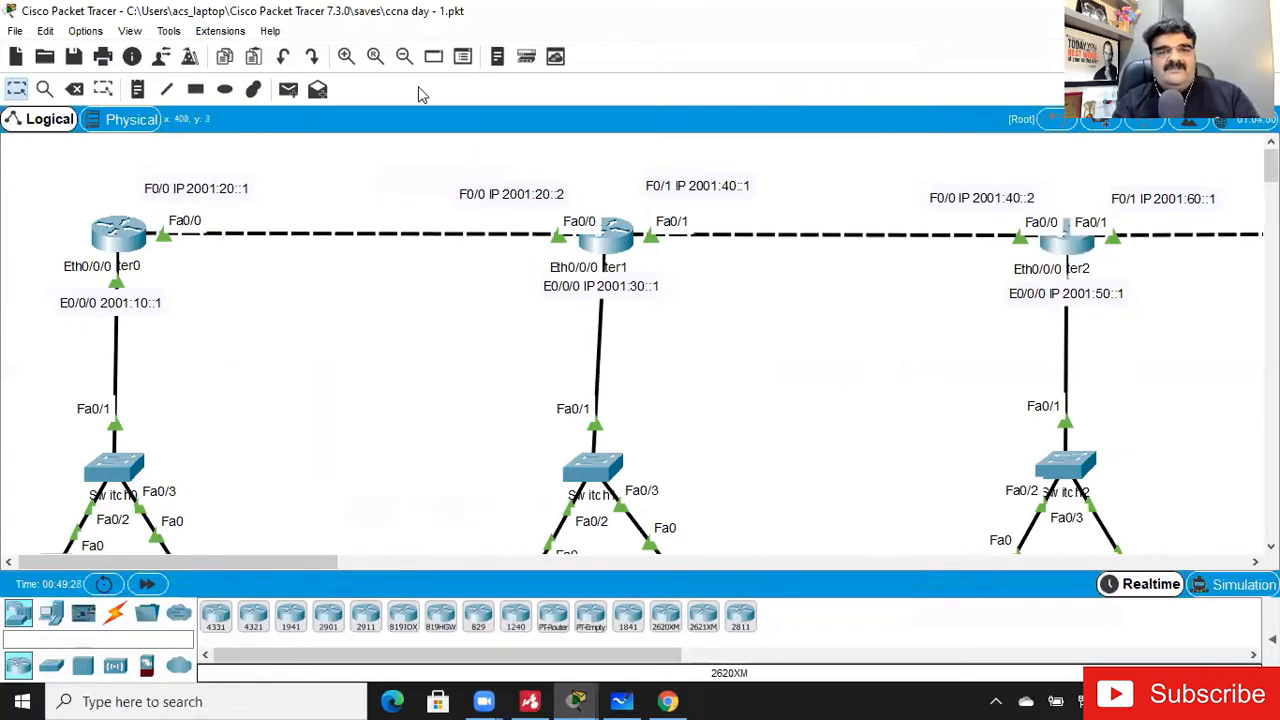
click(404, 57)
click(404, 57)
click(404, 57)
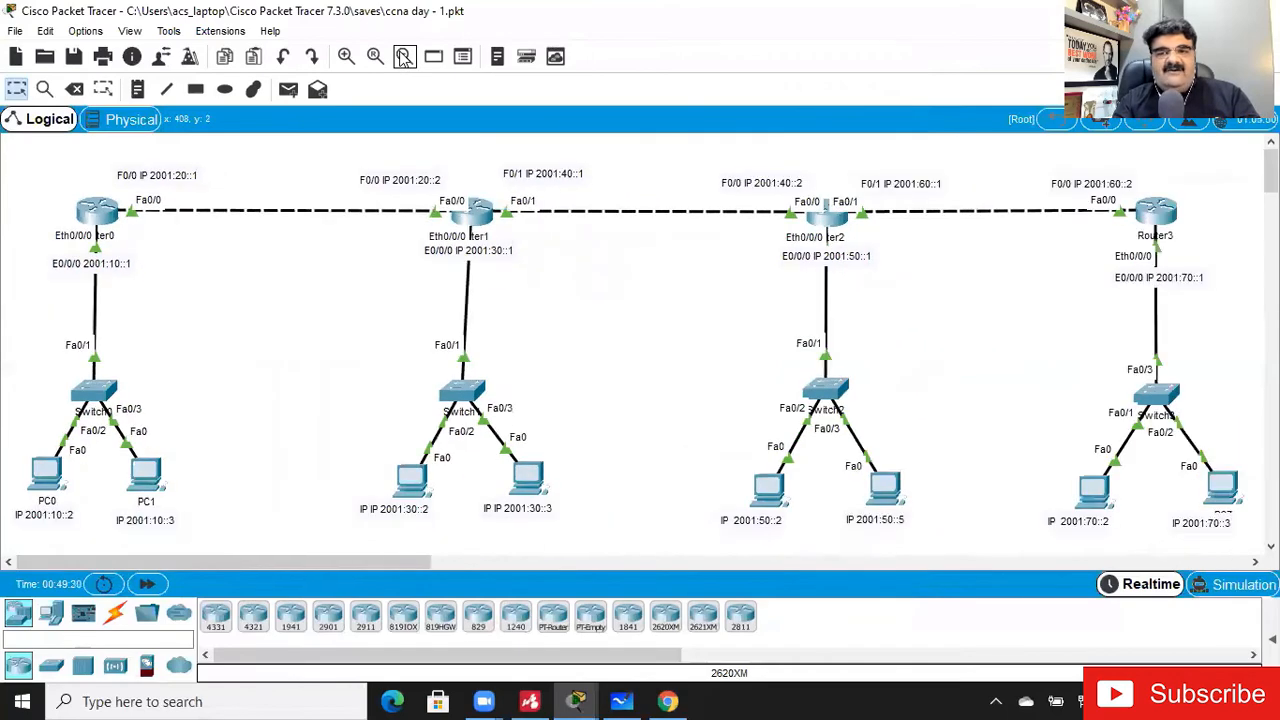
click(45, 474)
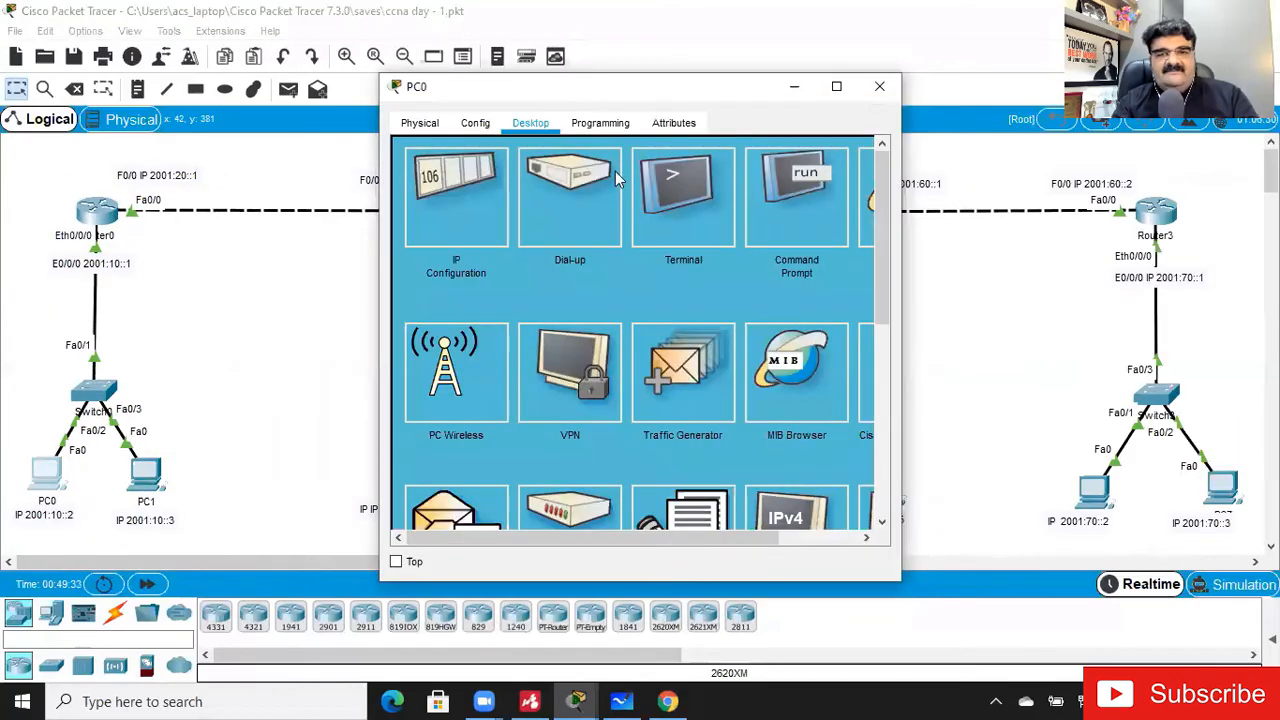
click(836, 86)
click(860, 127)
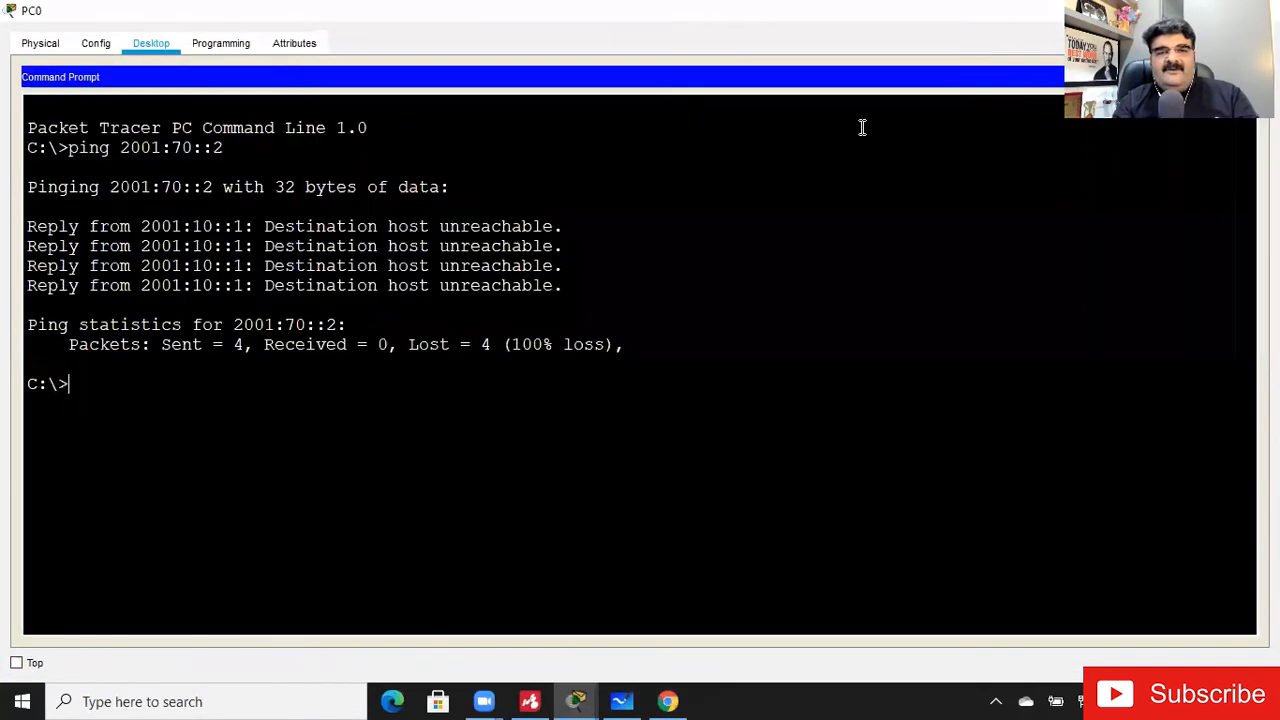
key(Up)
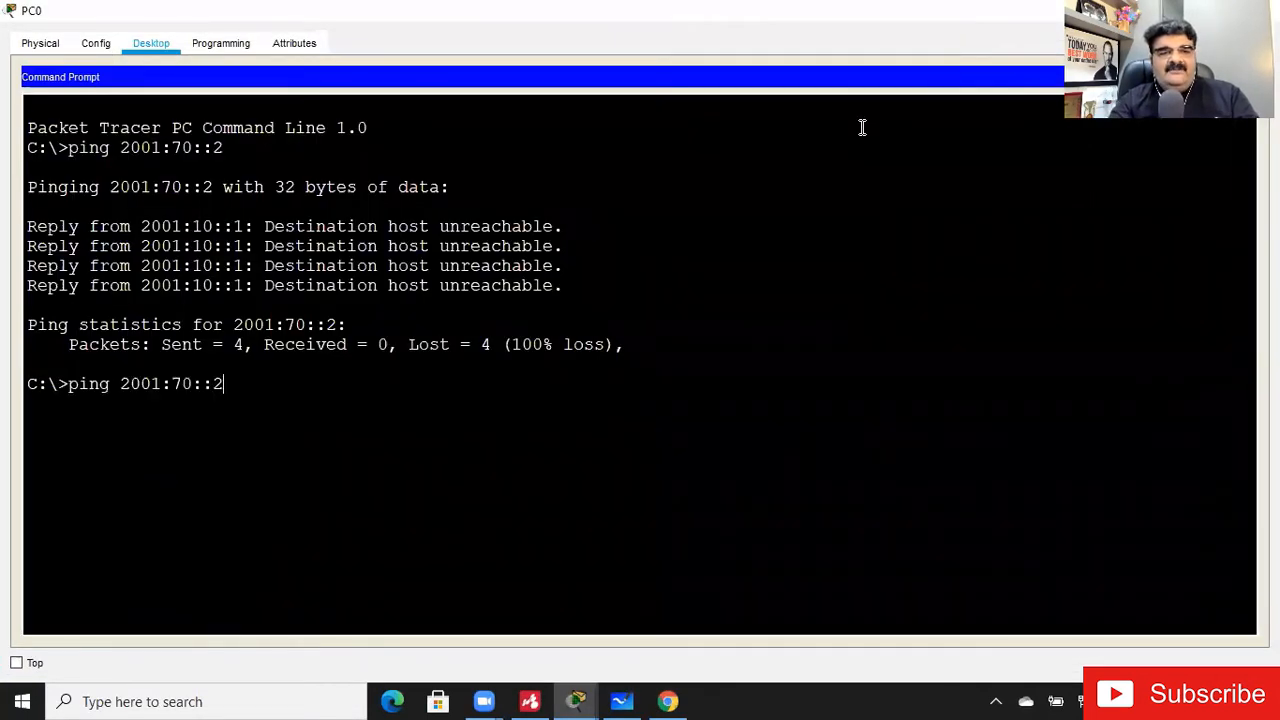
key(Return)
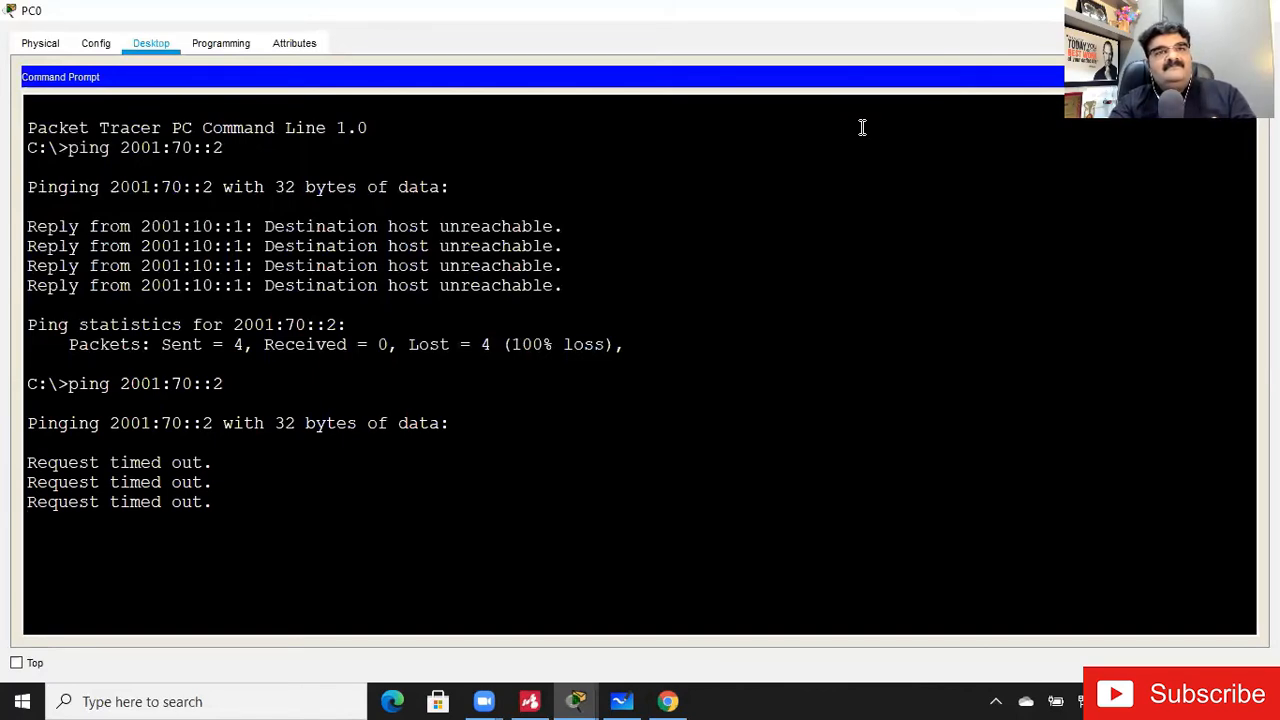
- Repeat the ping from PC0 to 2001:70::2 and interrupt it before it completes
key(Up)
key(Return)
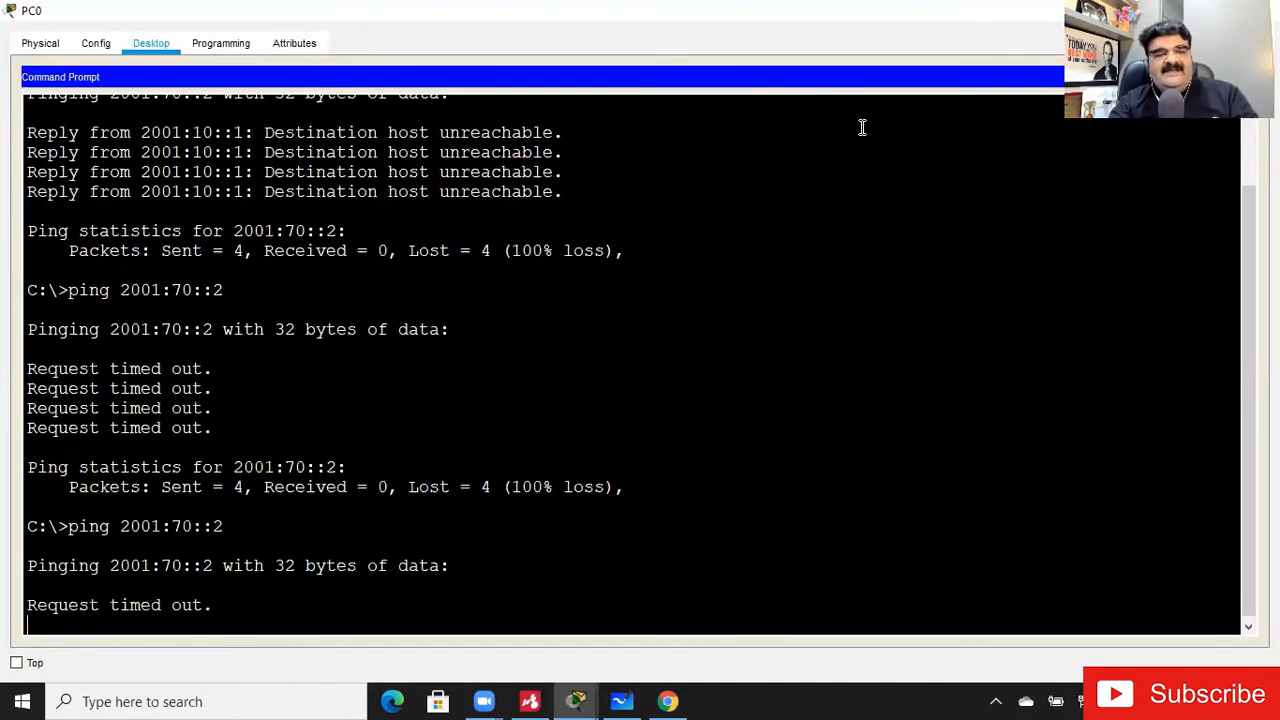
key(ctrl+c)
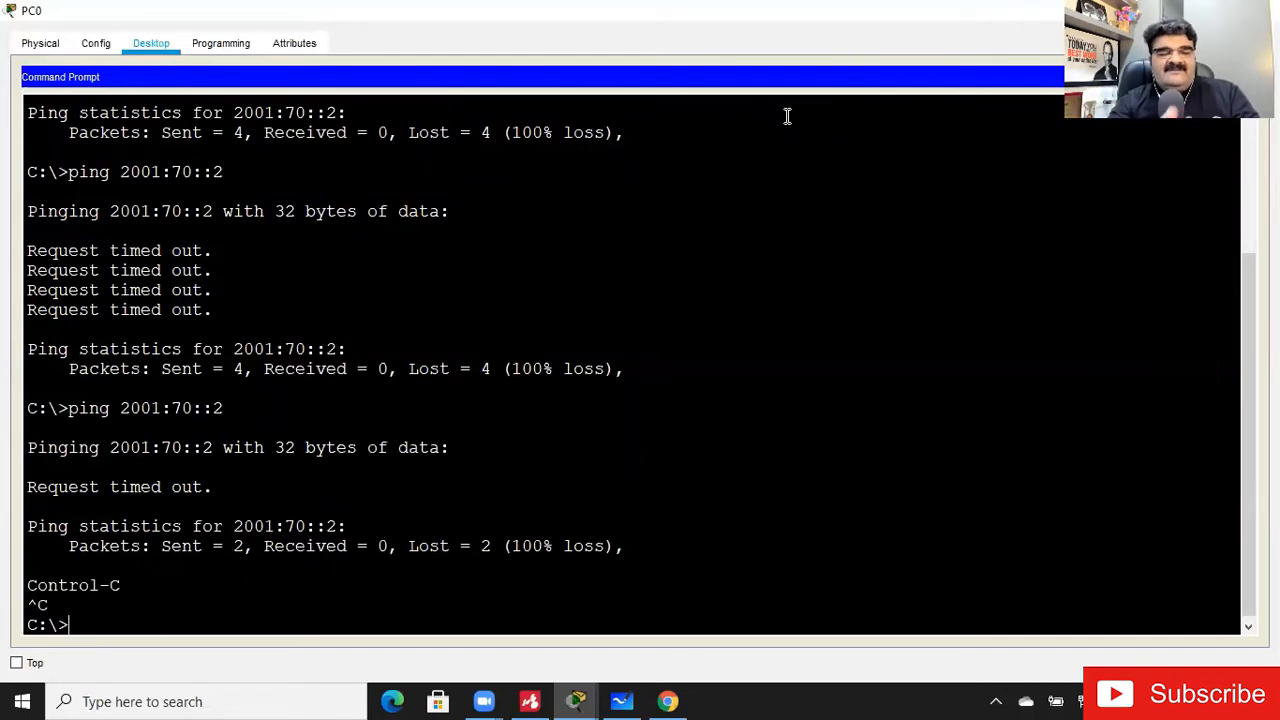
- Test PC0's connection to its own gateway by pinging 2001:10::1
text(ping)
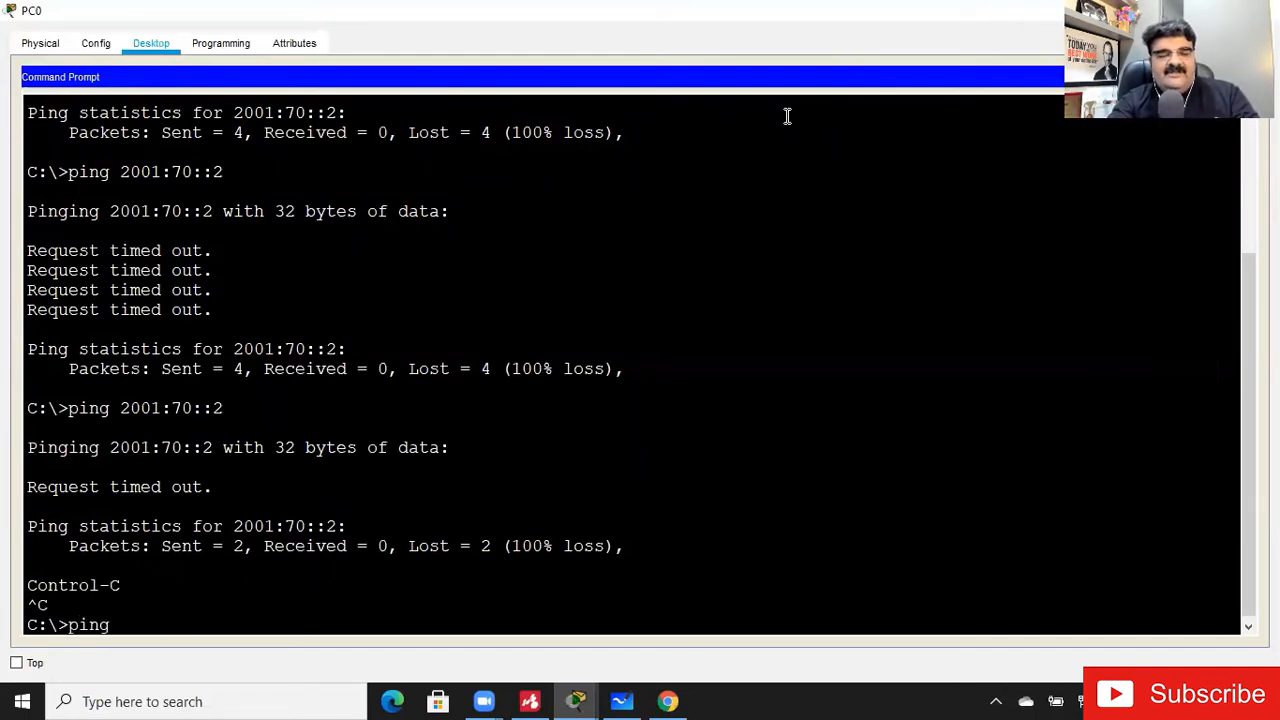
text( 2001:10::1)
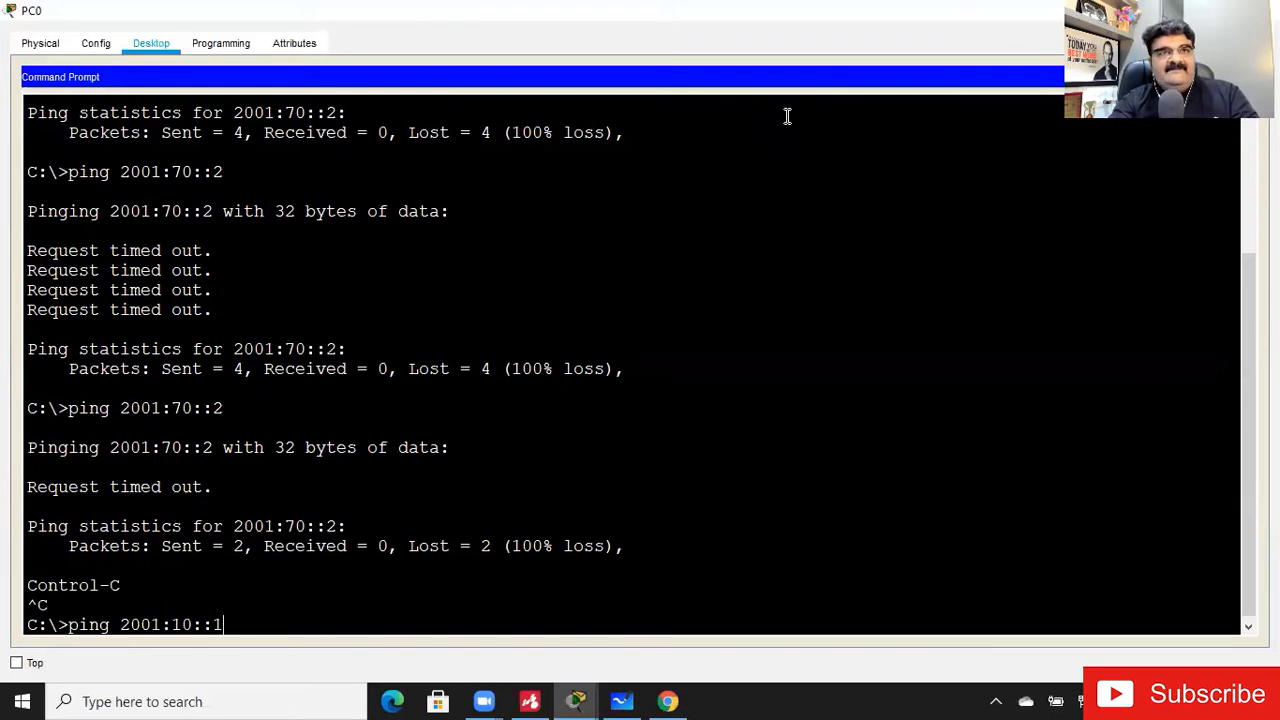
key(Return)
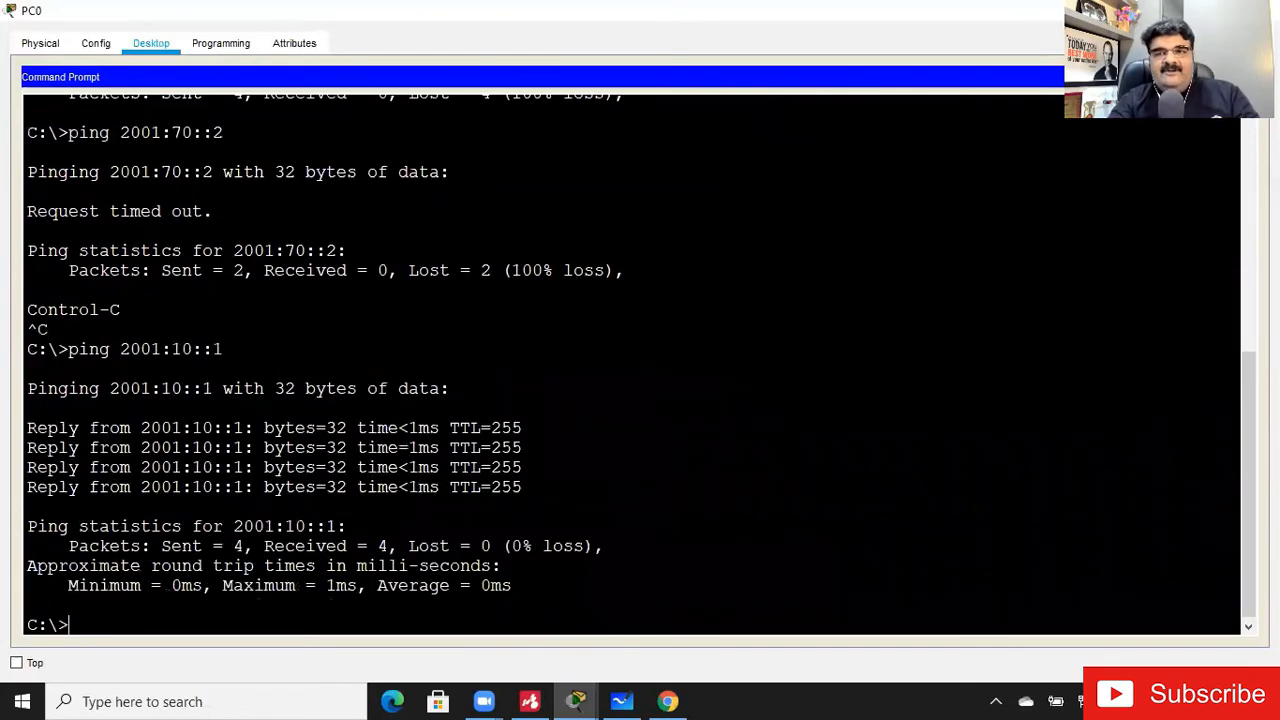
- Check the next router's interface address in the topology and ping 2001:20::2 from PC0
click(1172, 10)
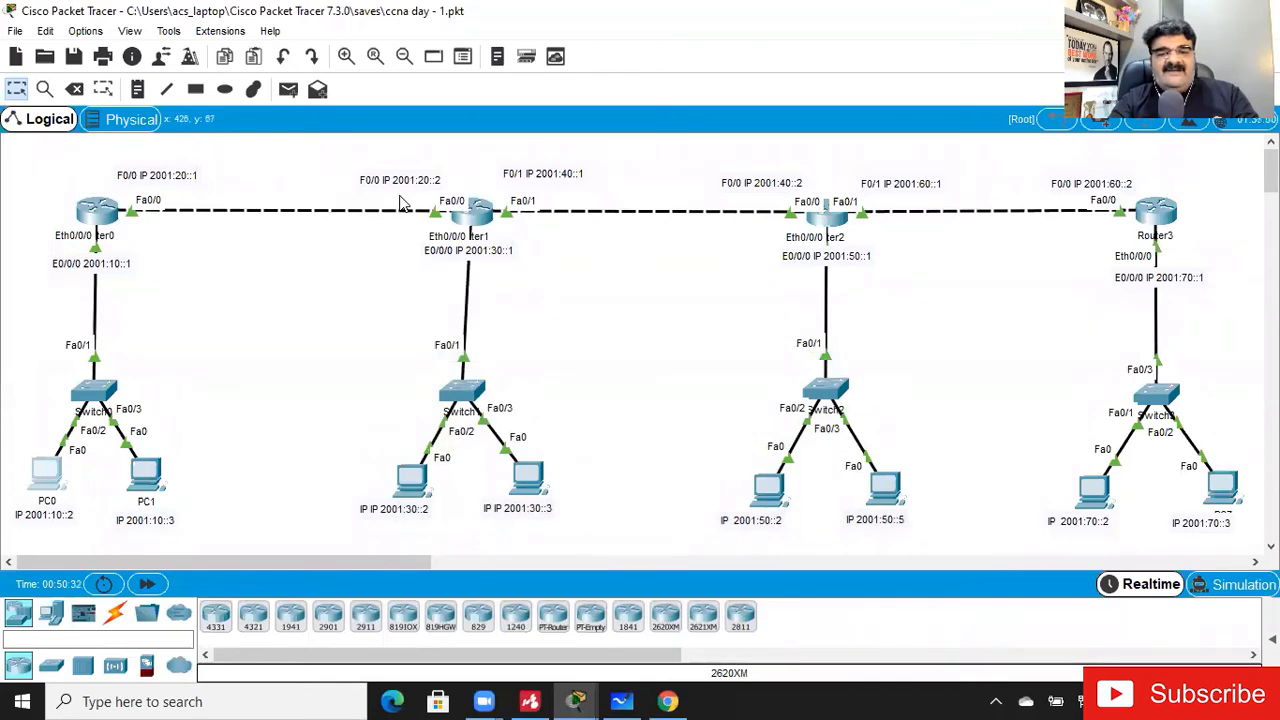
click(576, 701)
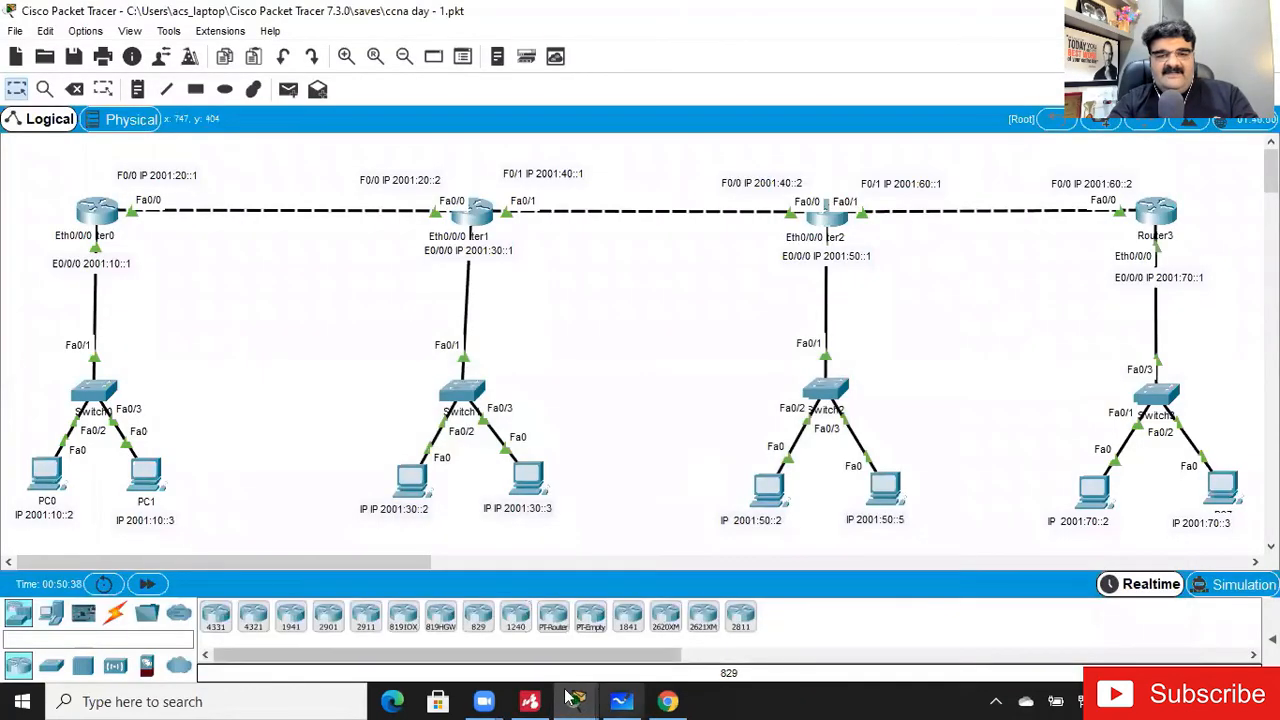
mouse_move(598, 700)
click(1050, 630)
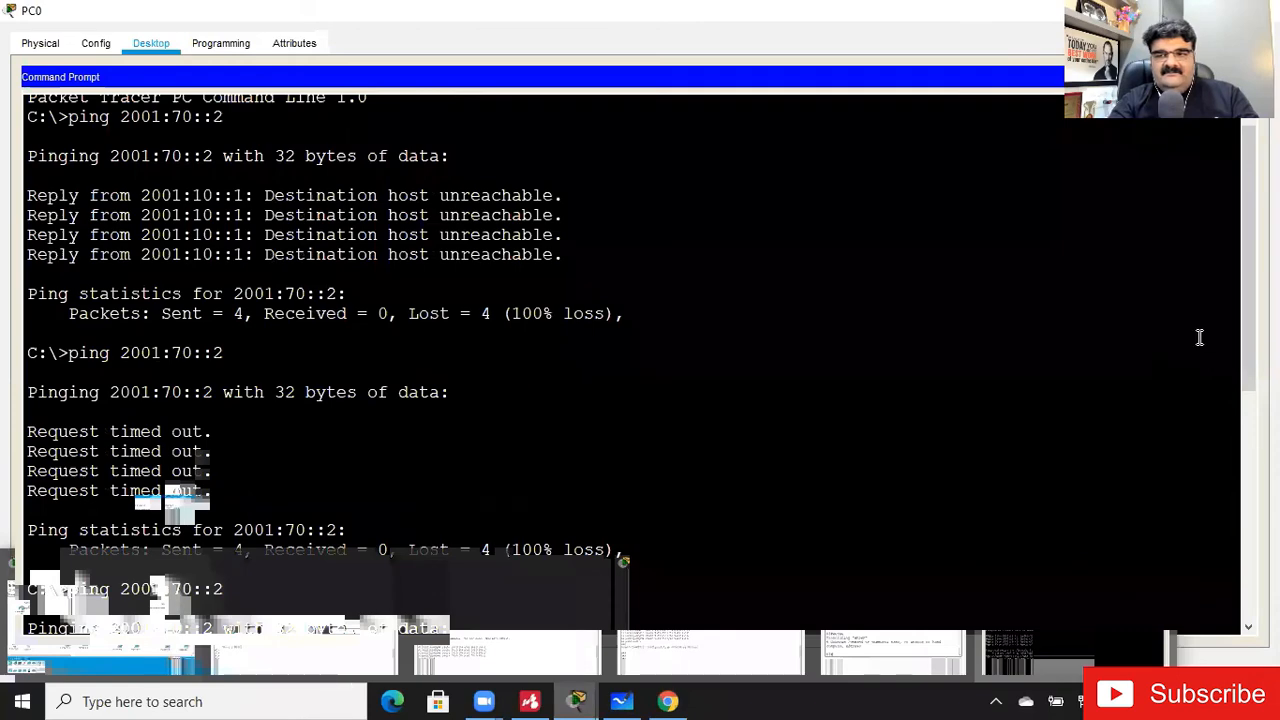
drag(1247, 386, 1239, 591)
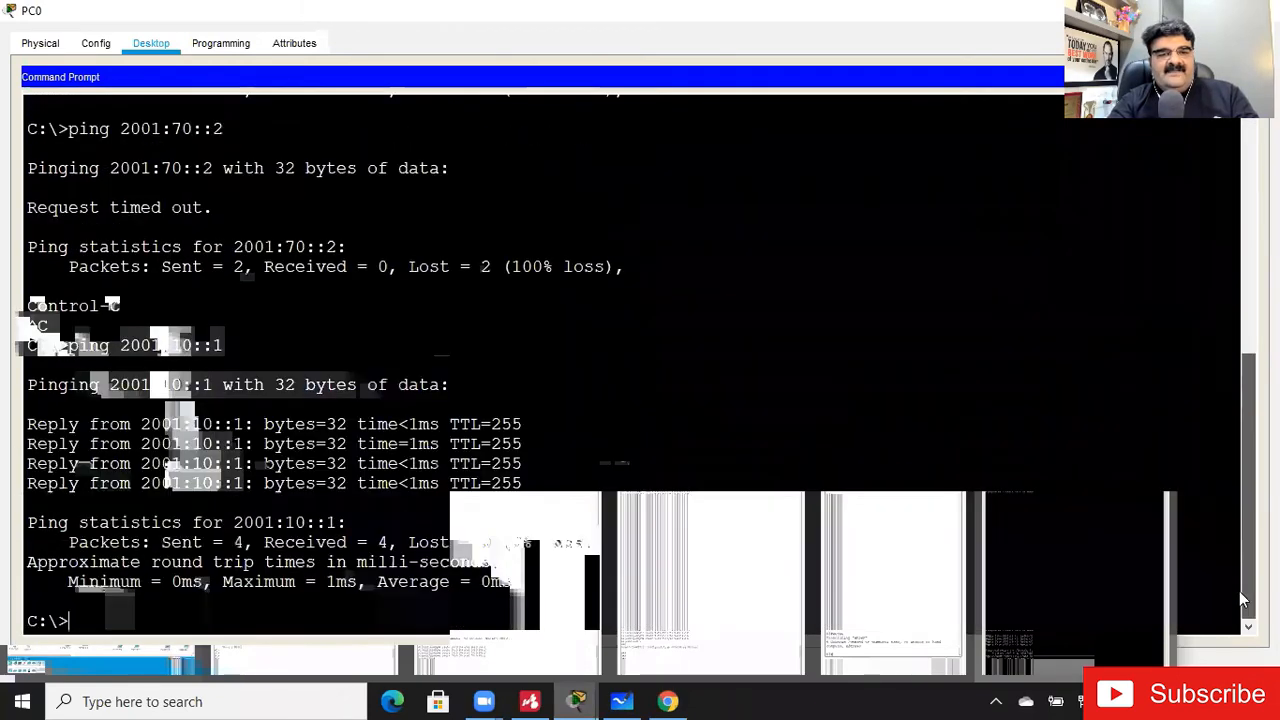
key(Left)
key(Left)
key(Left)
key(Left)
key(BackSpace)
text(3)
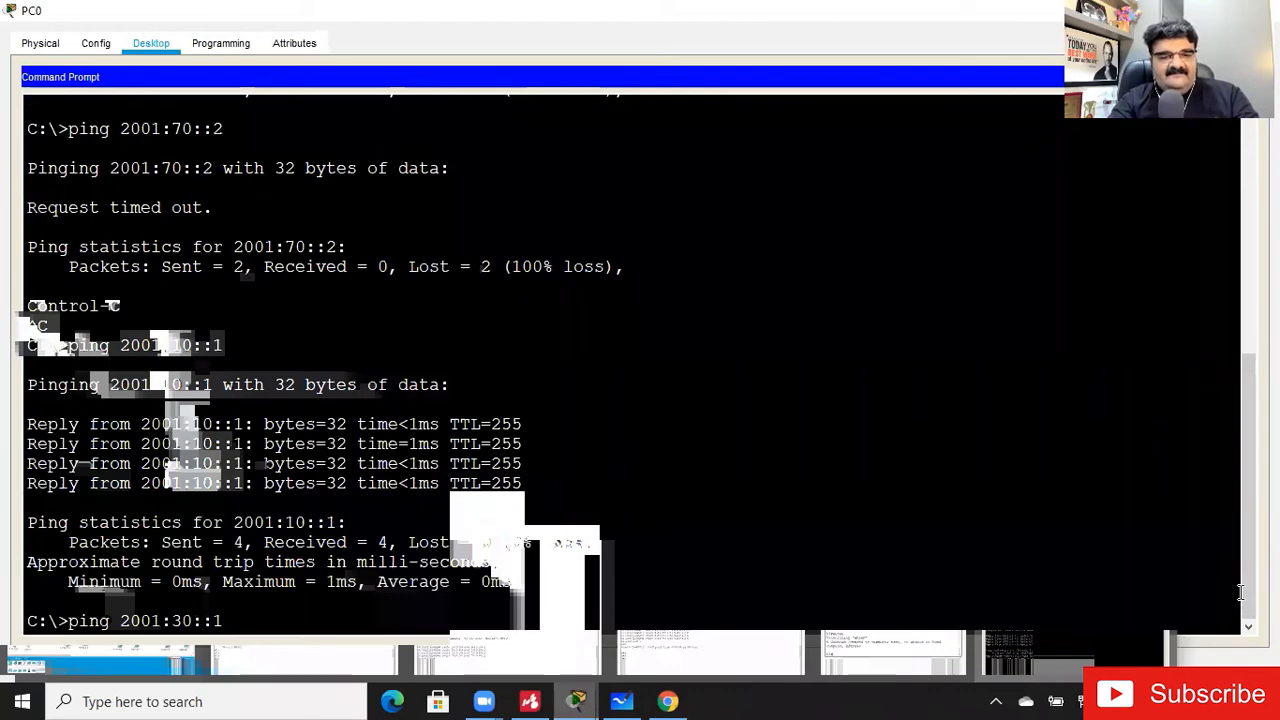
key(BackSpace)
text(2)
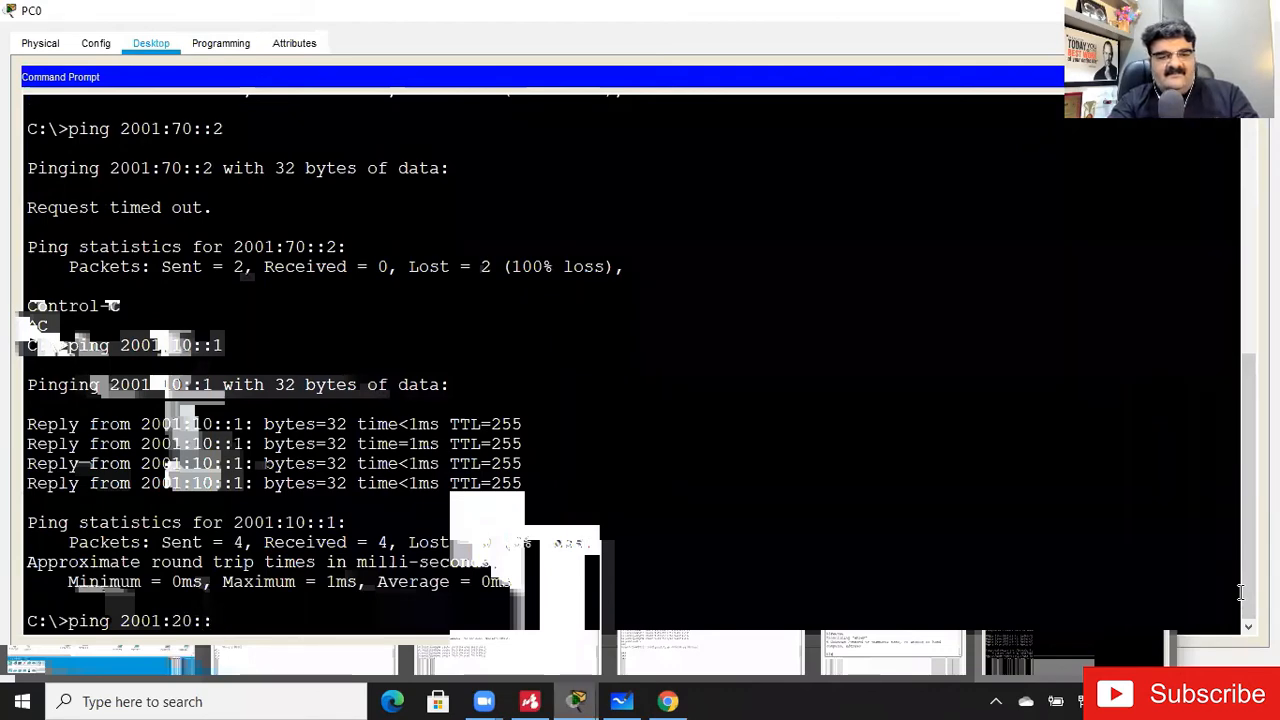
key(BackSpace)
text(2)
key(Return)
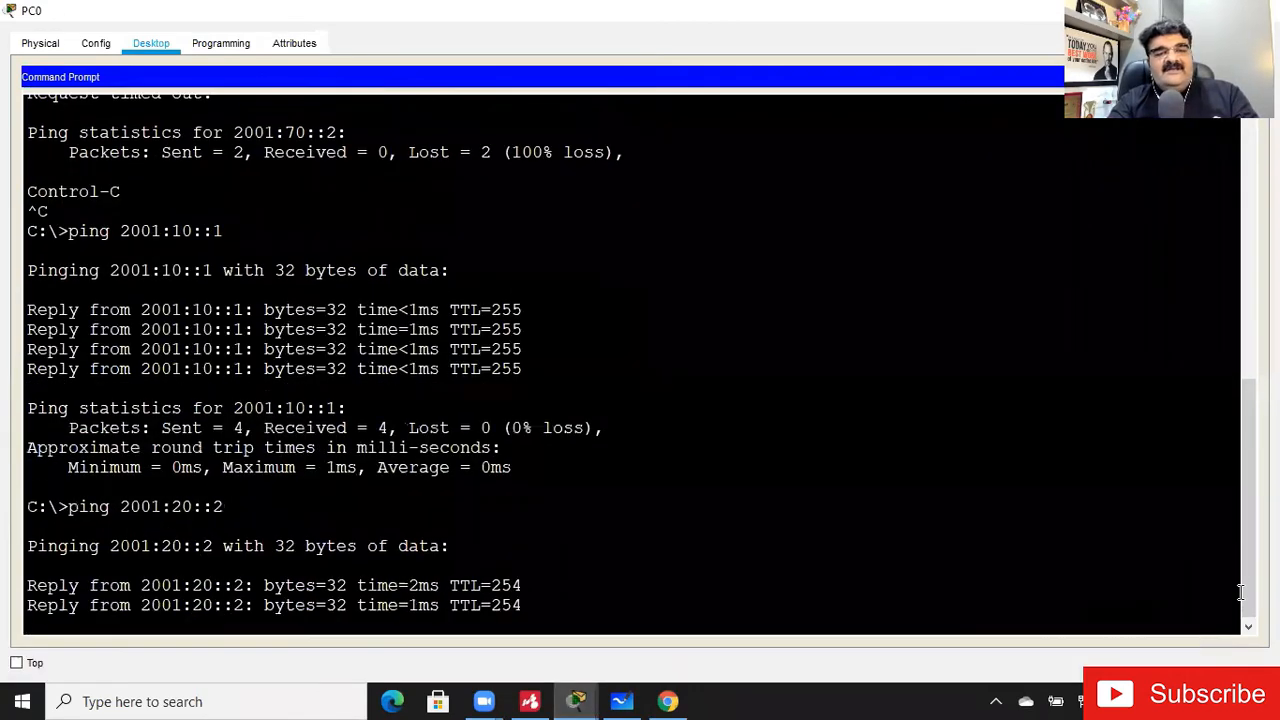
key(Return)
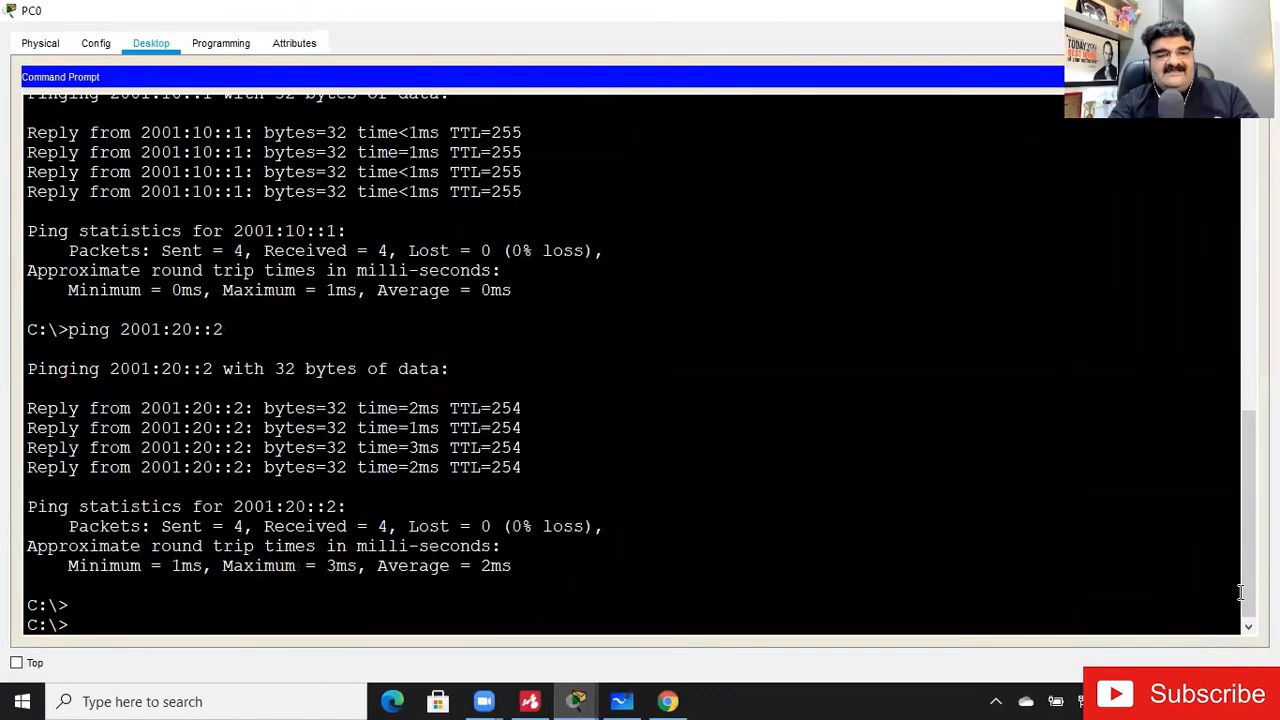
scroll(1221, 604, down, 1)
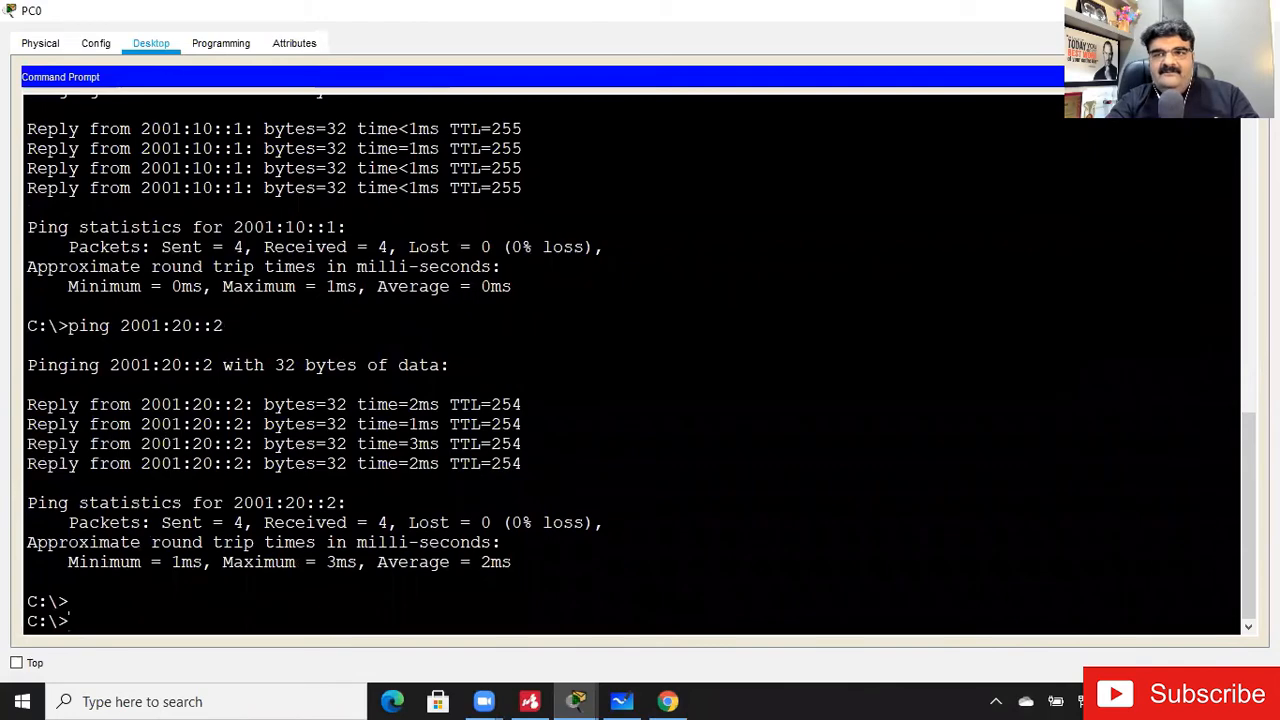
- Test reachability of Router2's F0/0 interface by pinging 2001:40::2 from PC0
click(1172, 10)
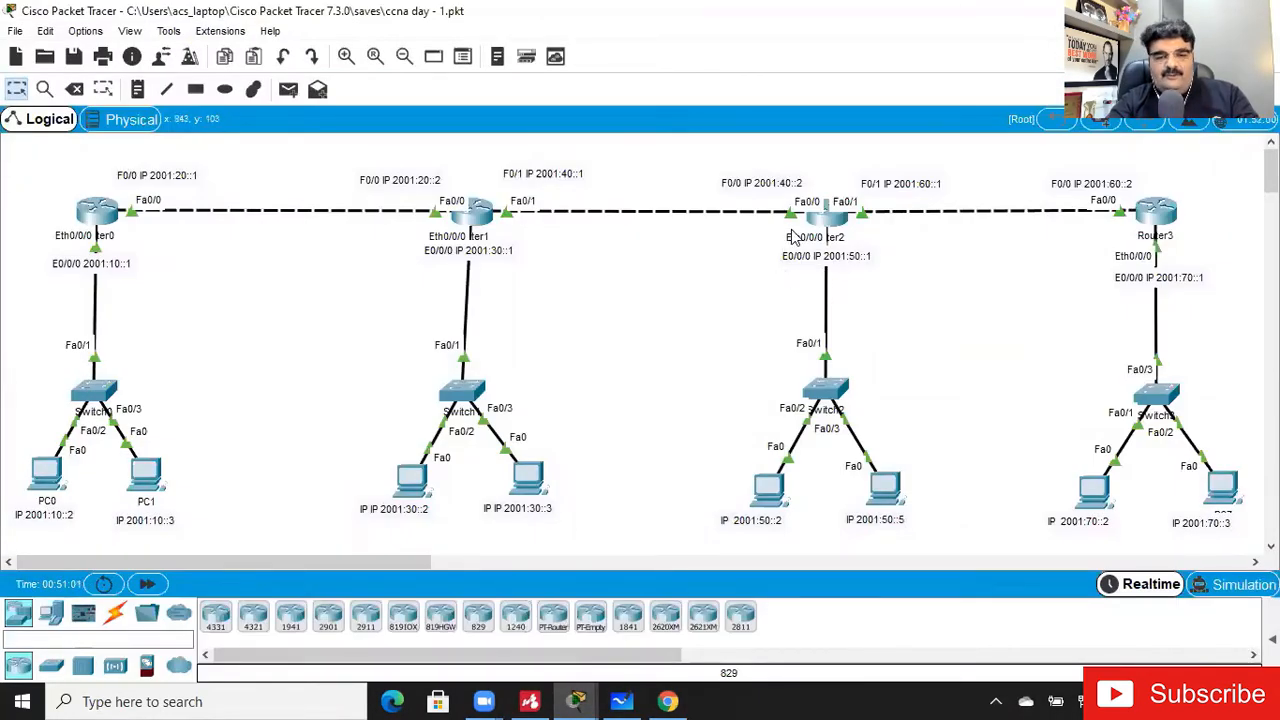
click(52, 476)
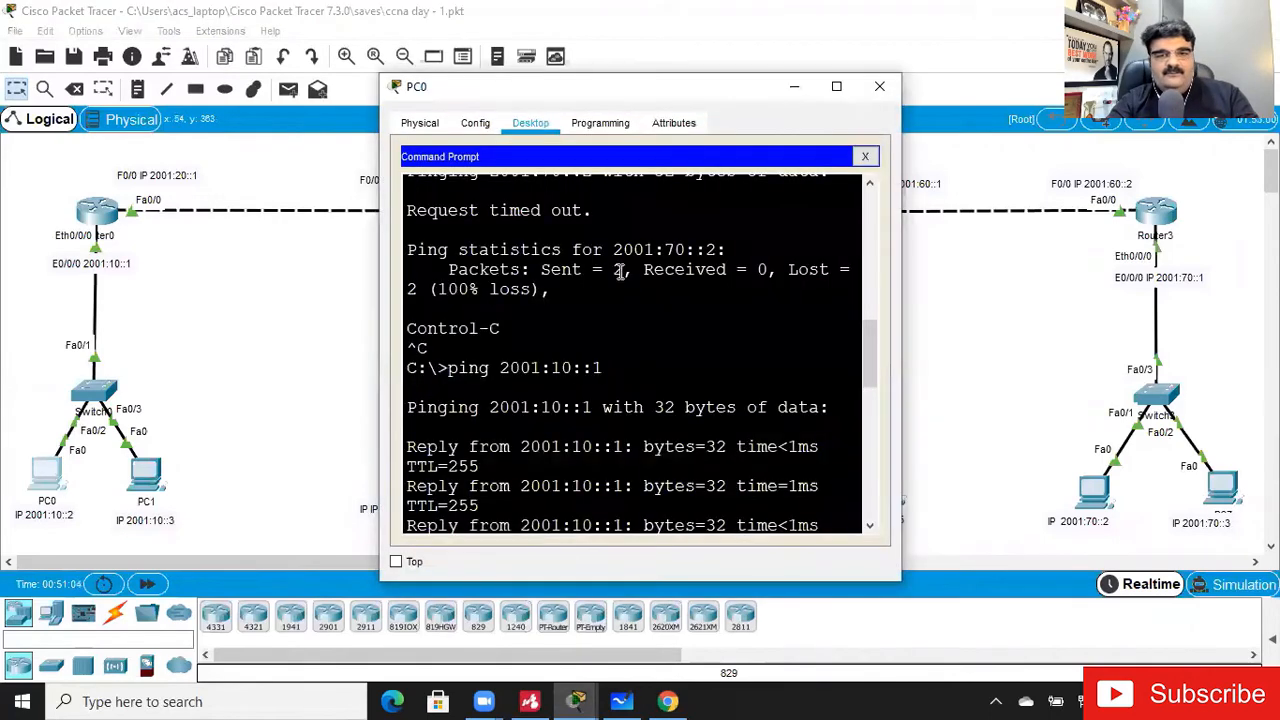
click(836, 87)
key(Return)
key(Return)
key(Return)
key(Return)
key(Up)
key(Left)
key(Left)
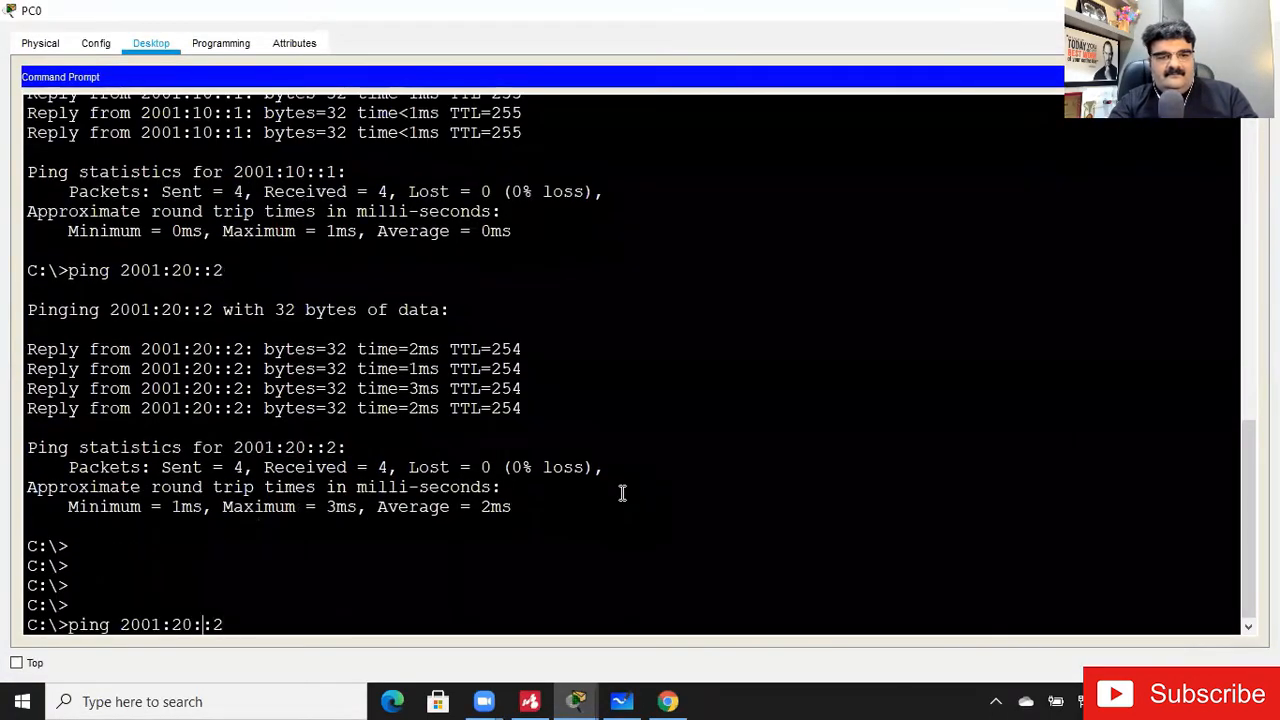
key(BackSpace)
text(4)
key(Return)
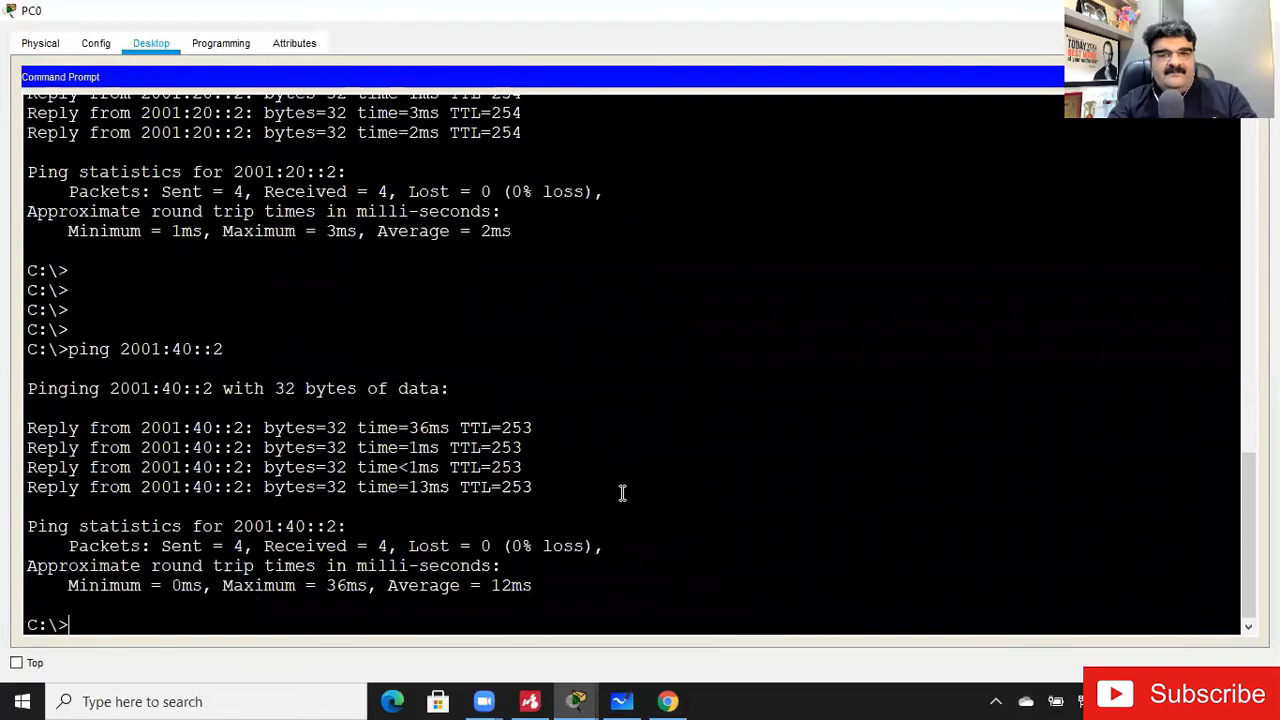
- Ping Router3's F0/0 address 2001:60::2 from PC0 and interrupt the ping before it completes
click(1172, 11)
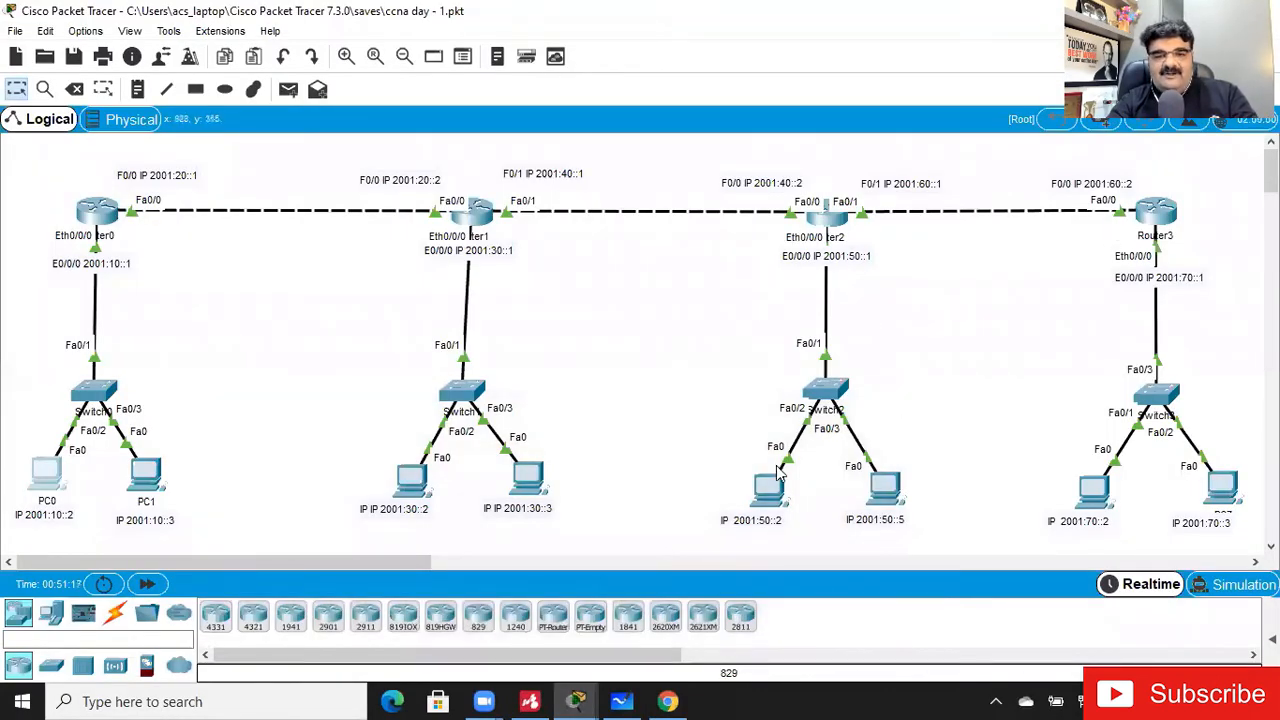
click(42, 484)
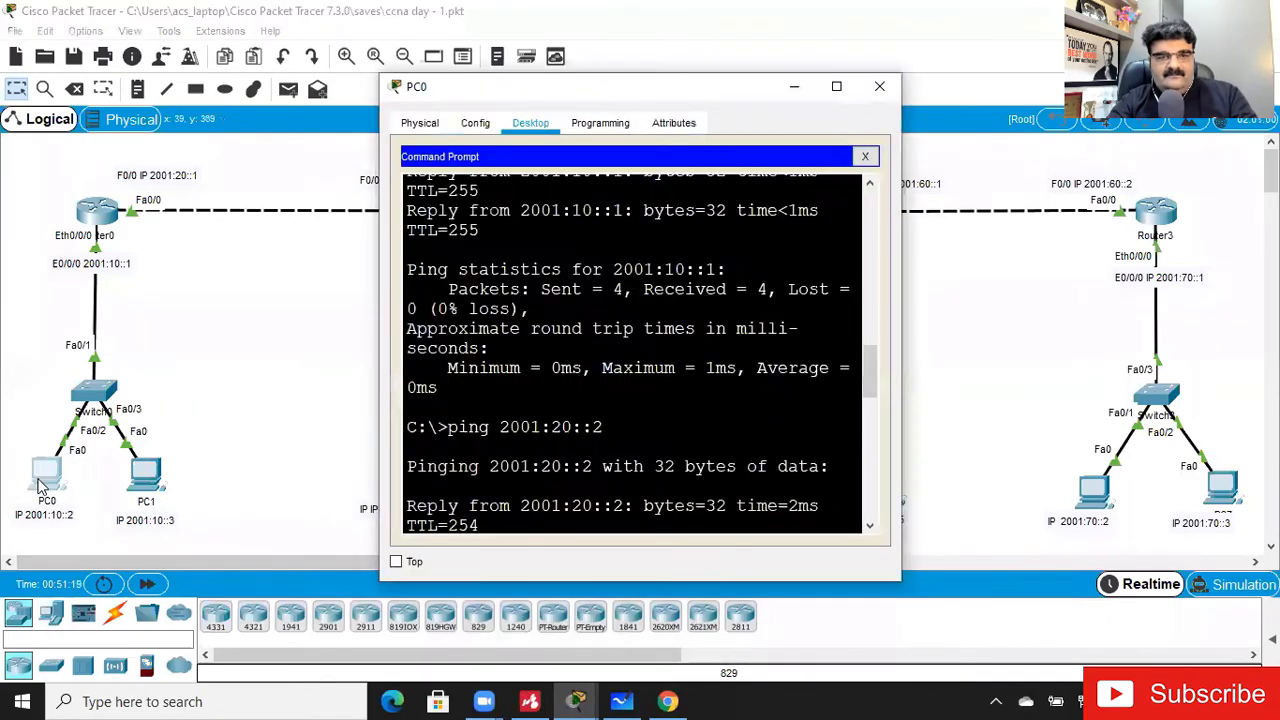
click(836, 86)
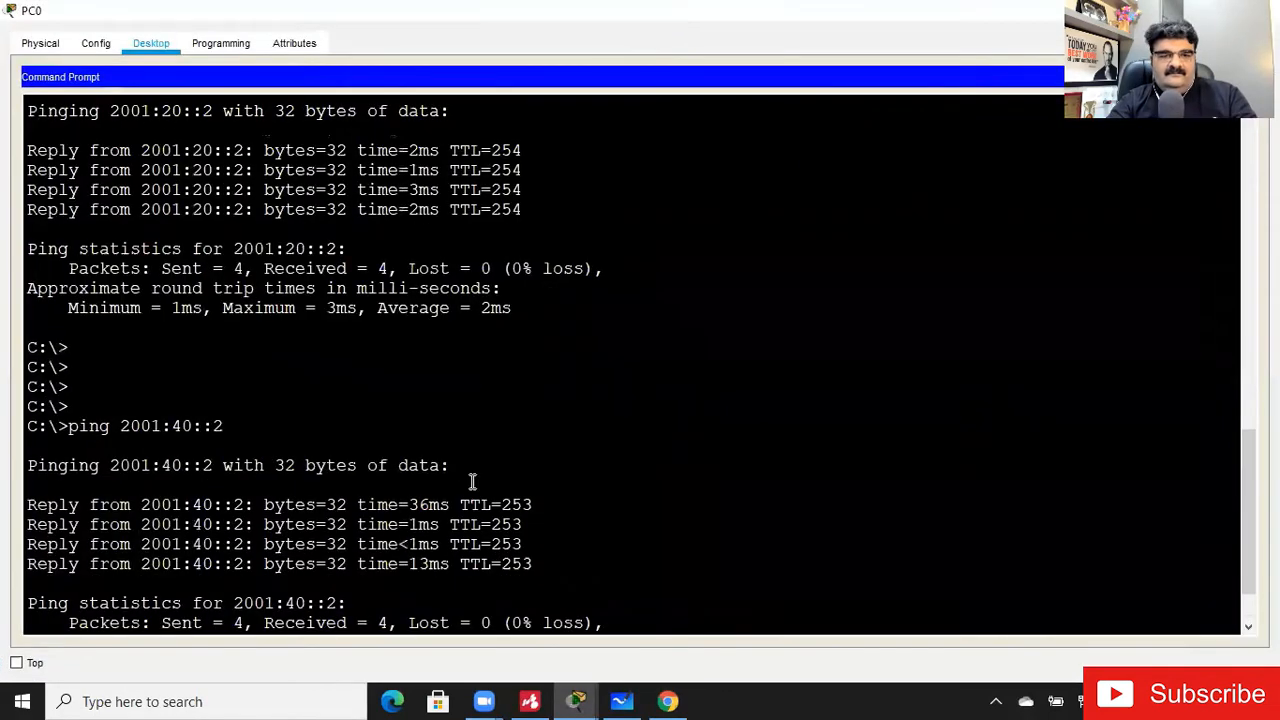
scroll(472, 482, down, 2)
key(Up)
key(Left)
key(BackSpace)
text(6)
key(Return)
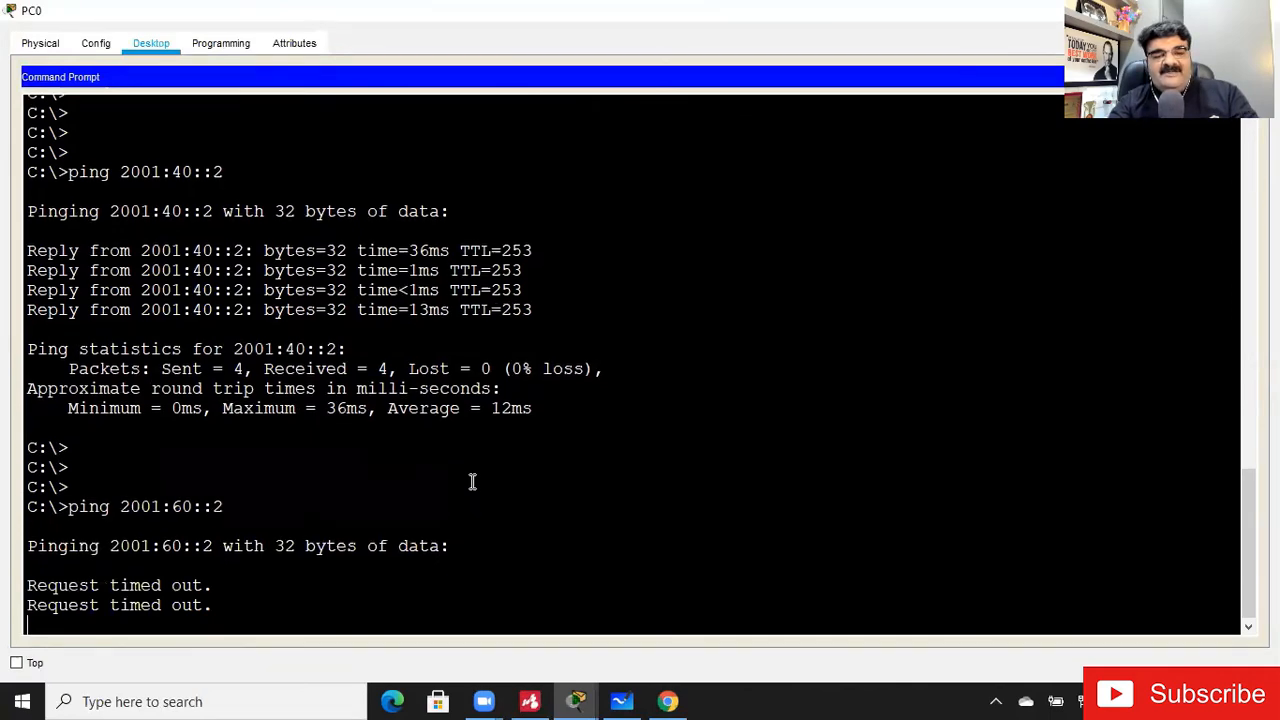
key(ctrl+c)
- Ping Router2's F0/1 address 2001:60::1 from PC0 and close the command prompt
key(Up)
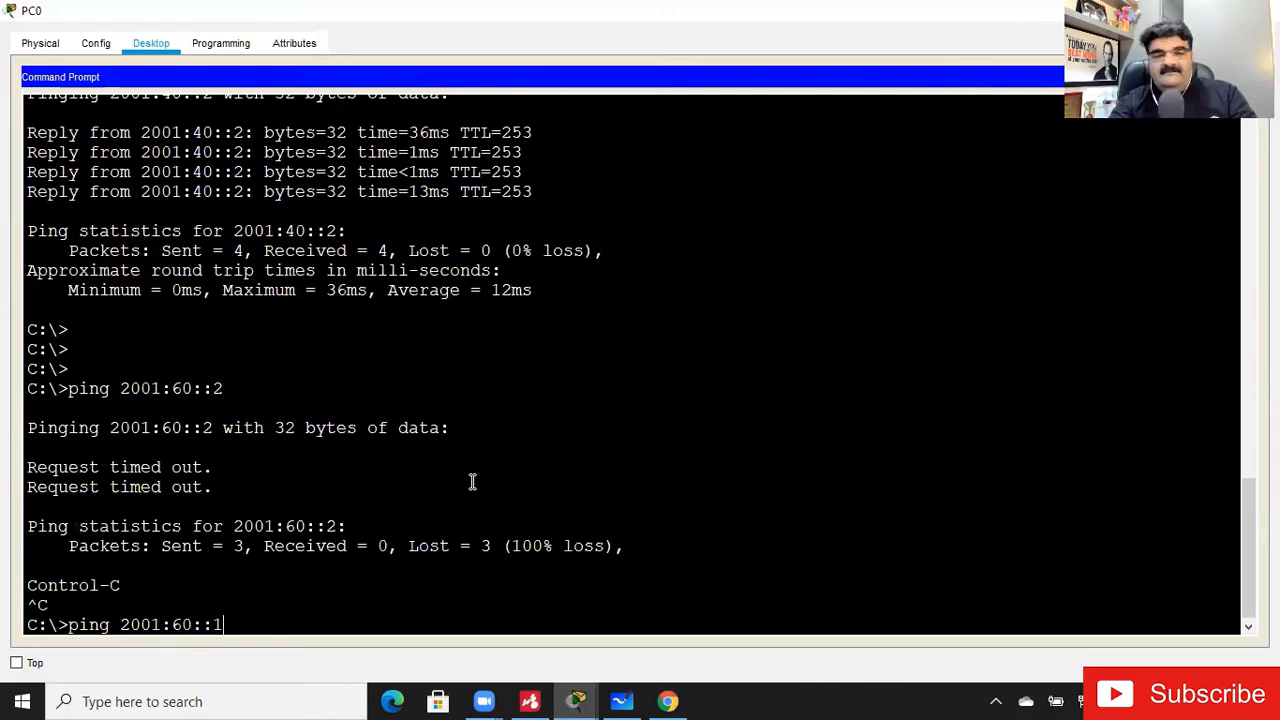
text(1)
key(Return)
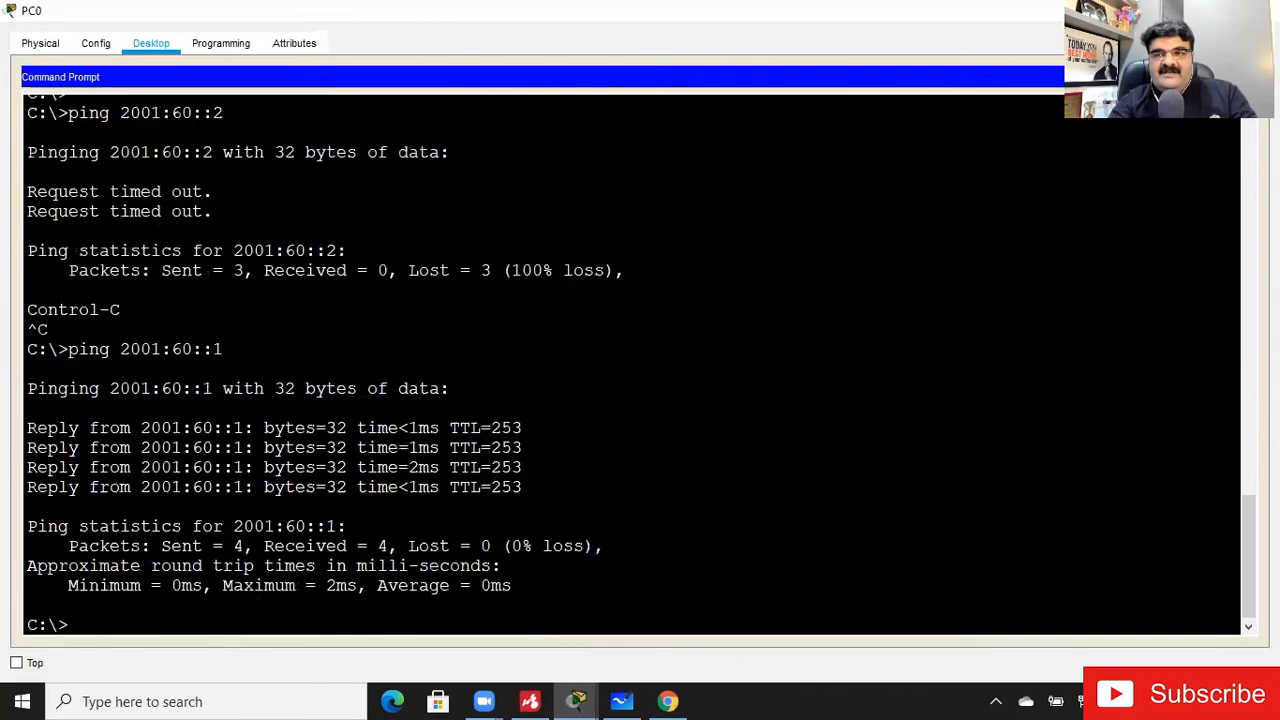
click(1245, 77)
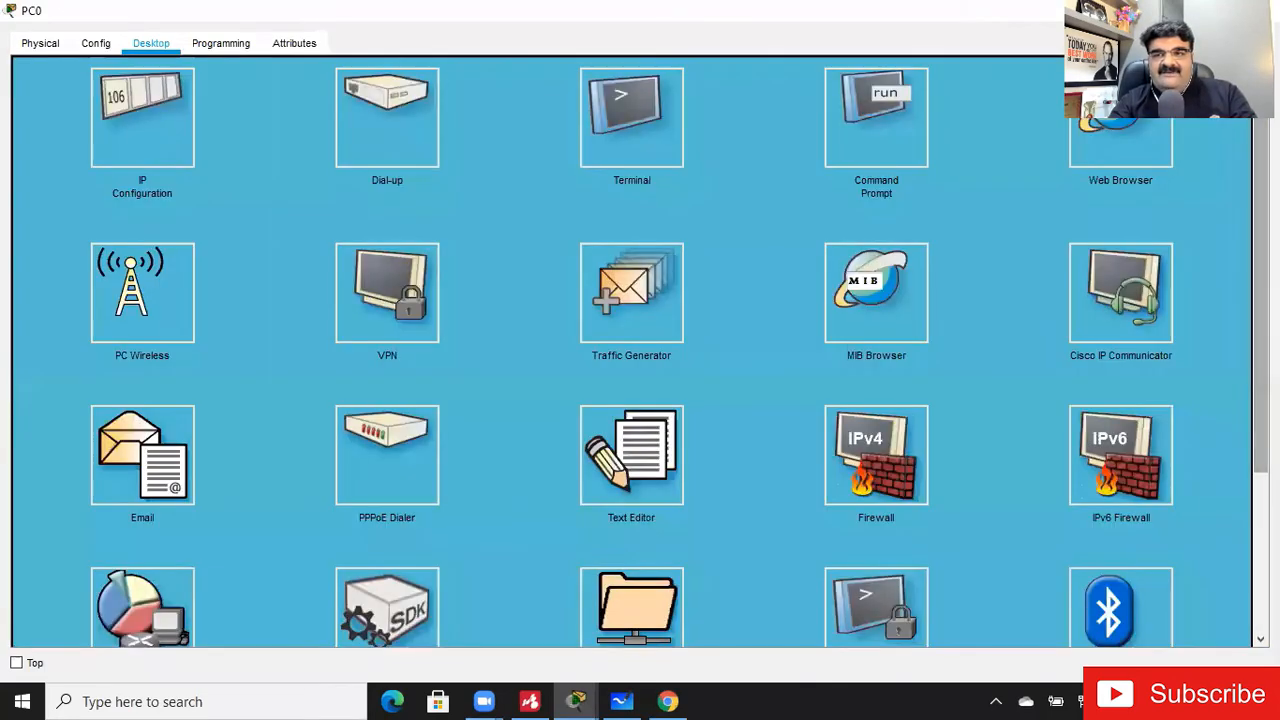
- Ping Router3's F0/0 address 2001:60::2 twice from Router2's command line and close the router window
click(1172, 10)
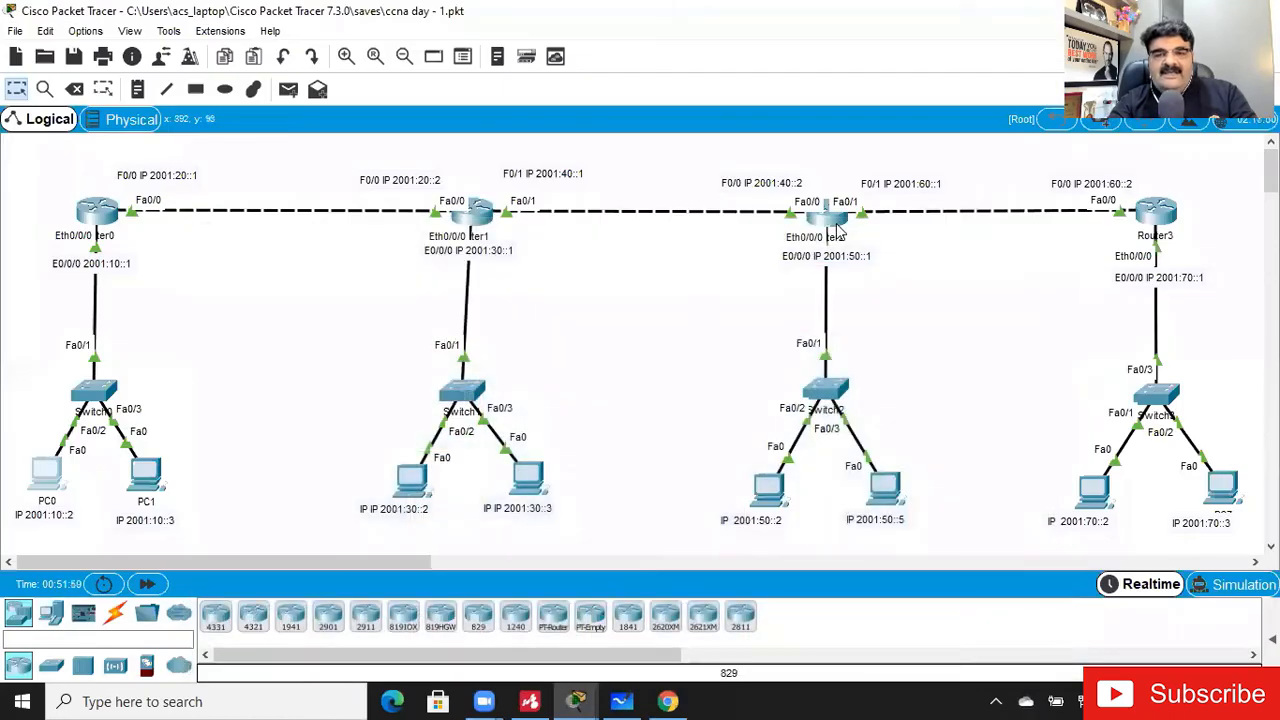
mouse_move(838, 228)
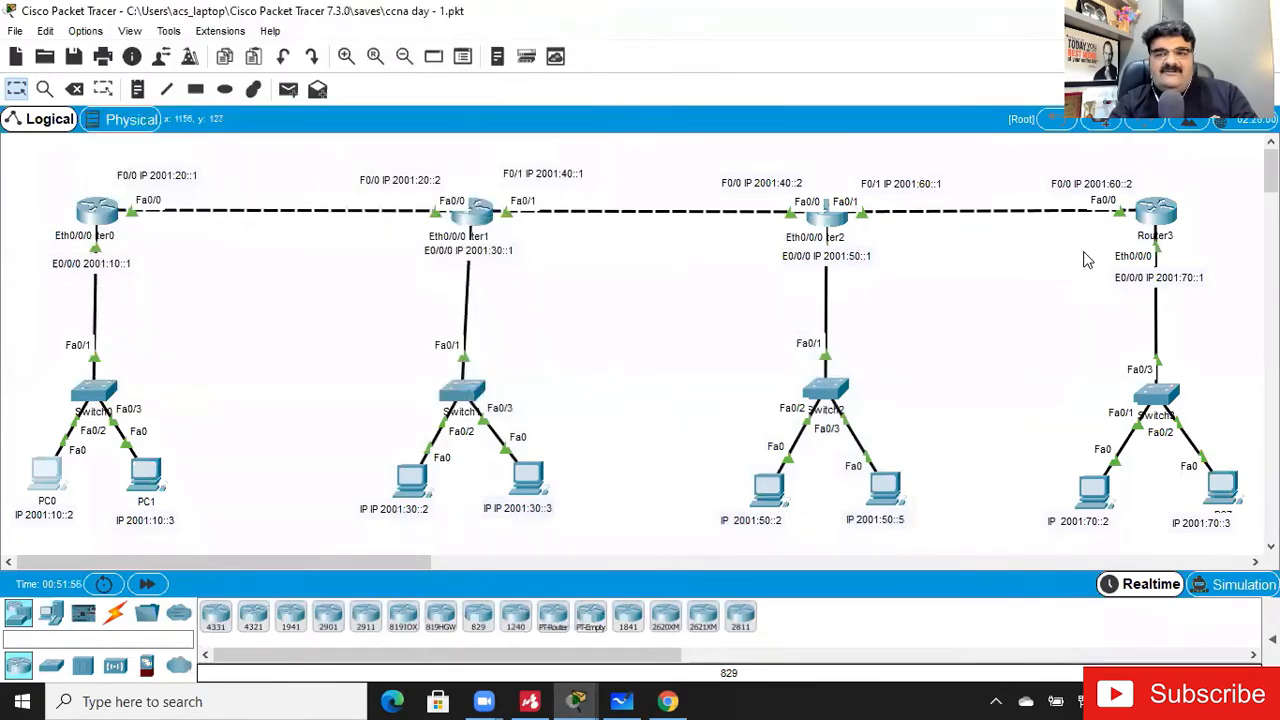
click(826, 228)
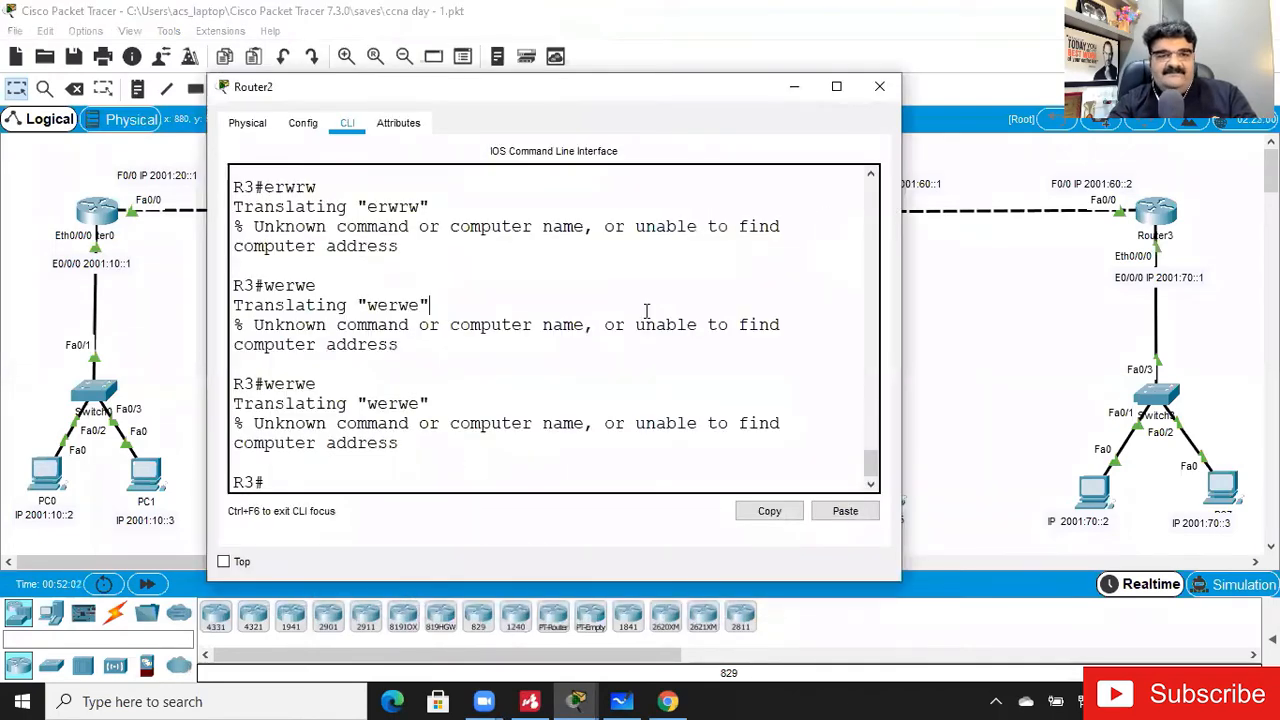
key(Return)
key(Return)
text(ping 200)
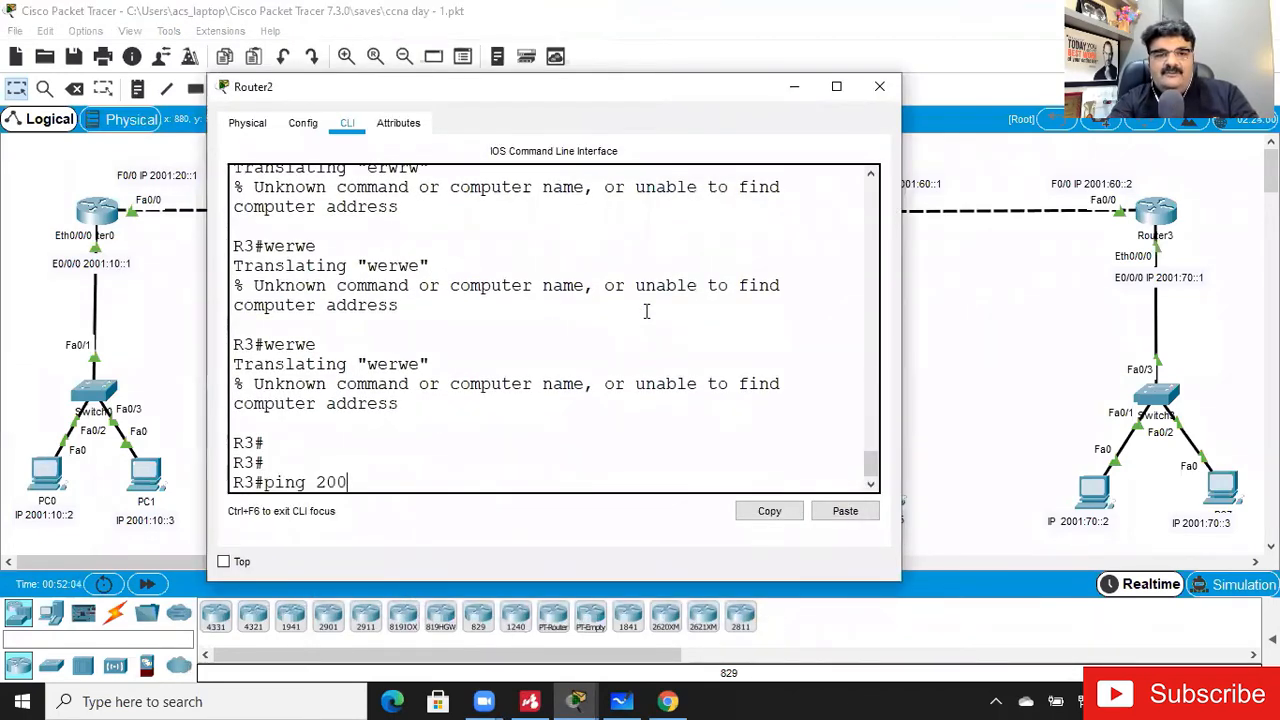
text(1:60::2)
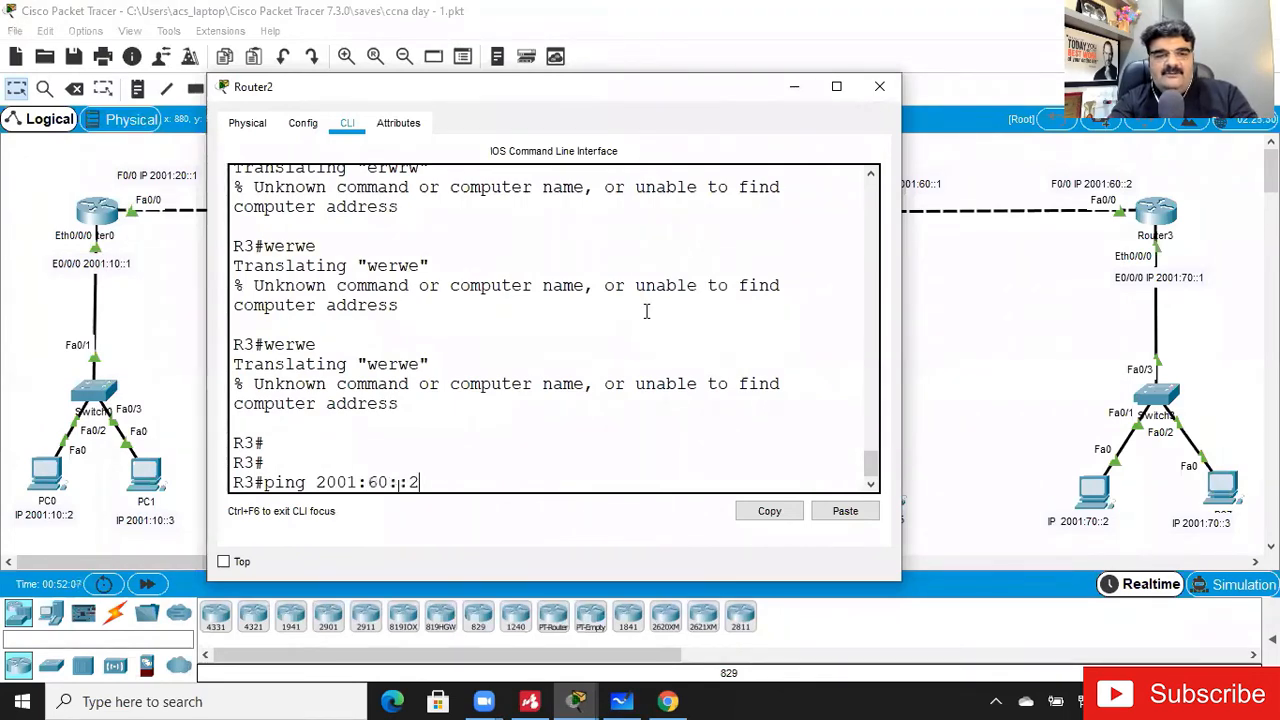
key(Return)
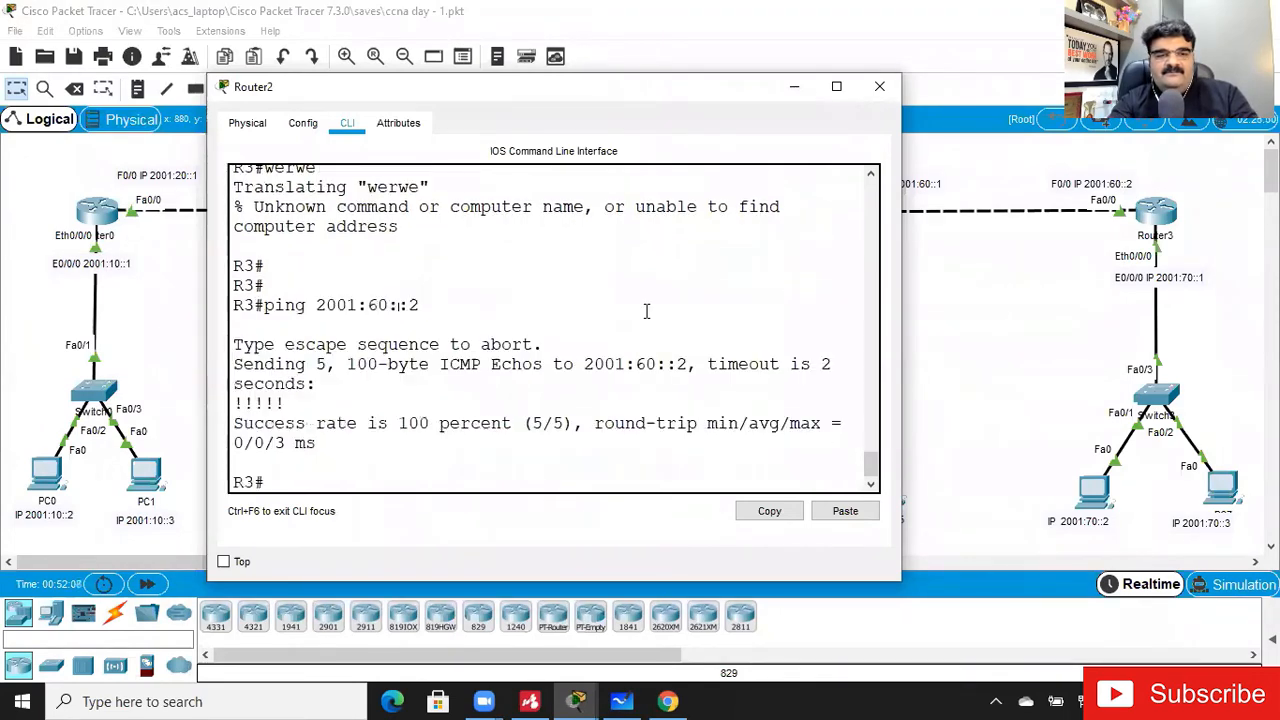
key(Up)
key(Return)
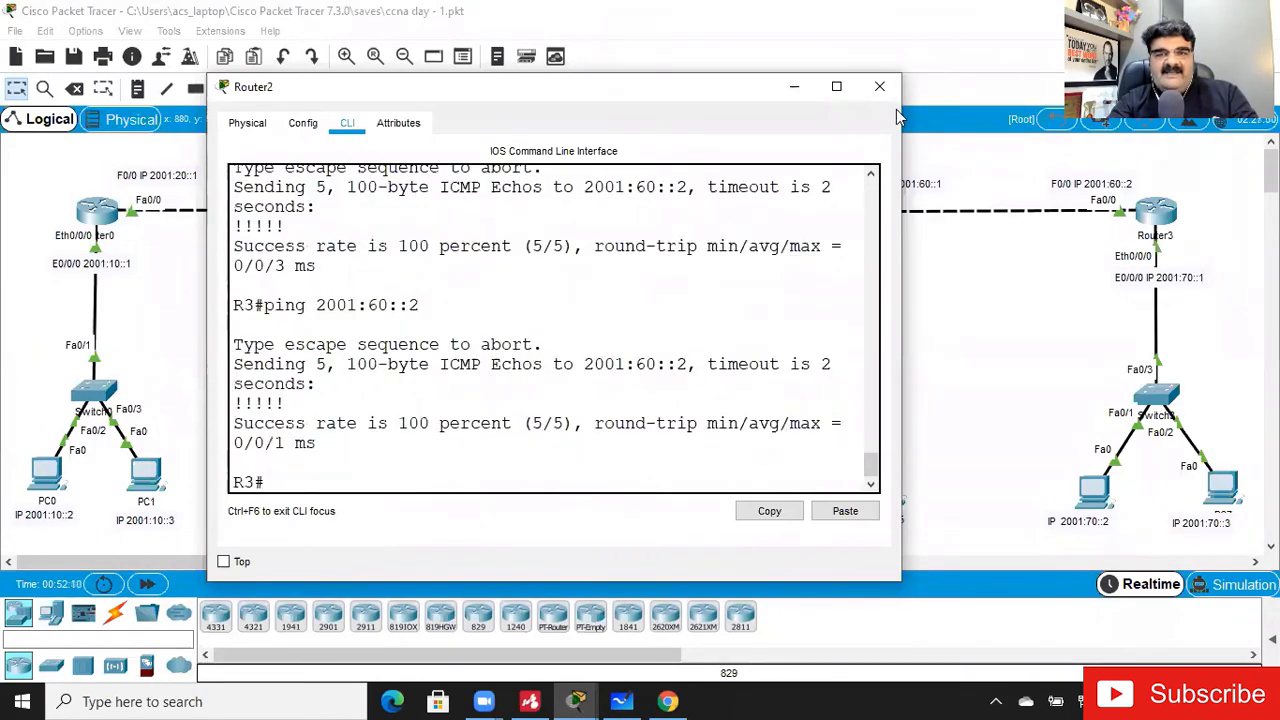
click(880, 86)
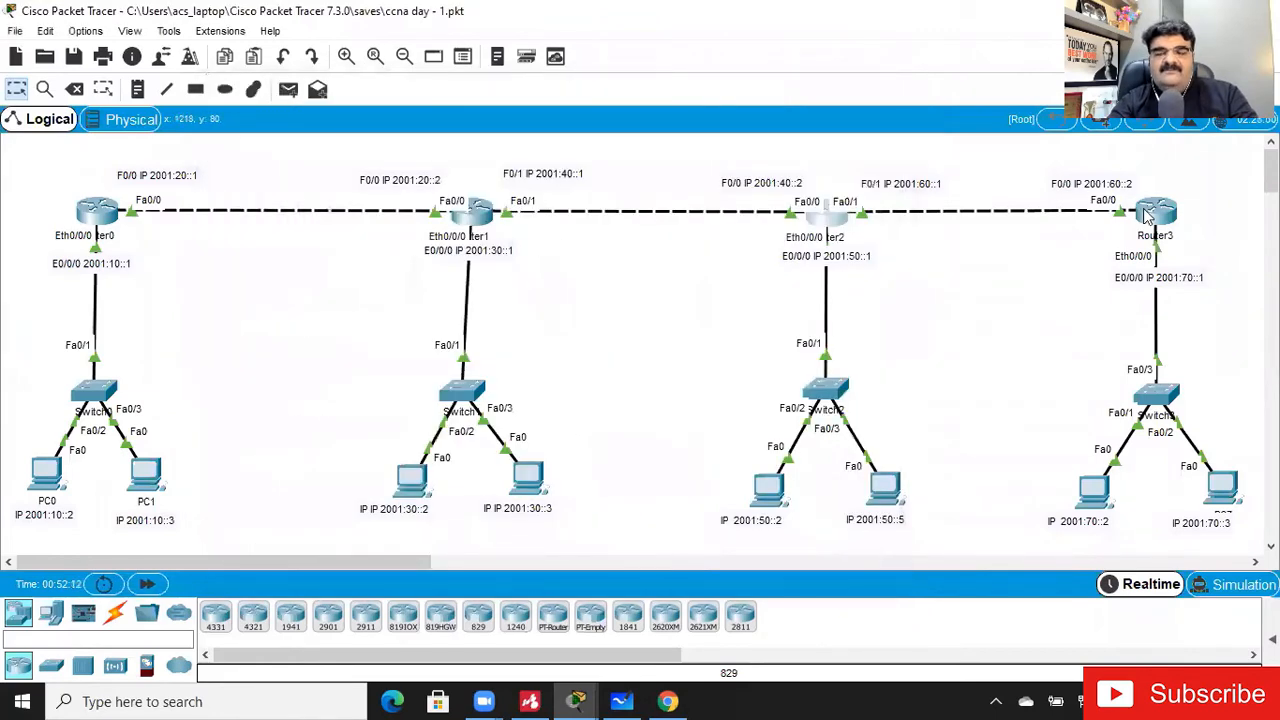
- Review Router3's port summary and PC6's IPv6 address and gateway settings
mouse_move(1148, 216)
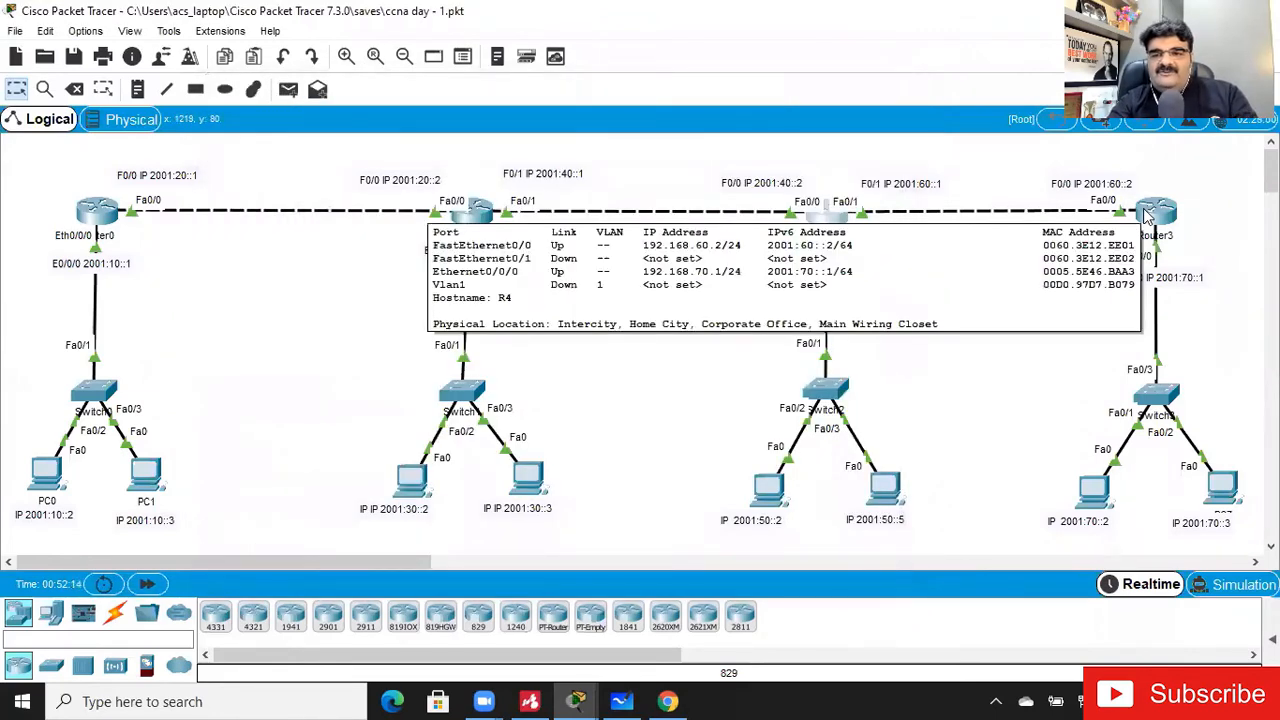
click(1093, 495)
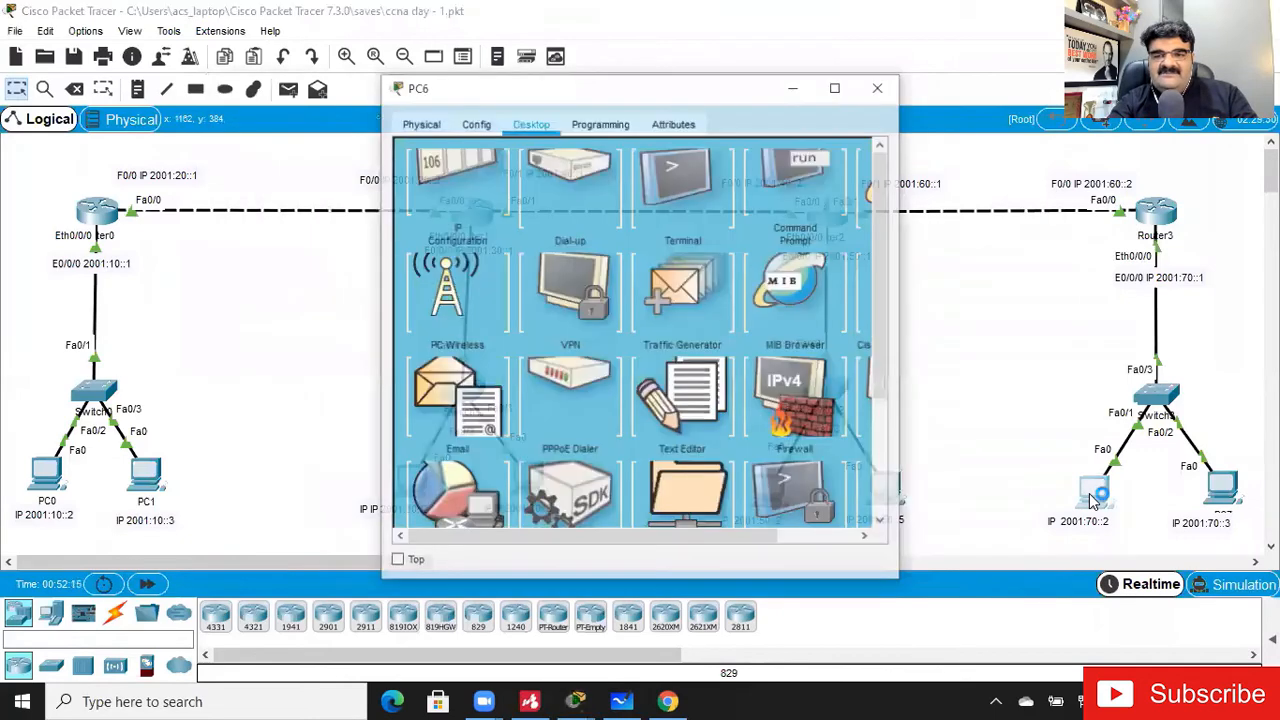
click(480, 191)
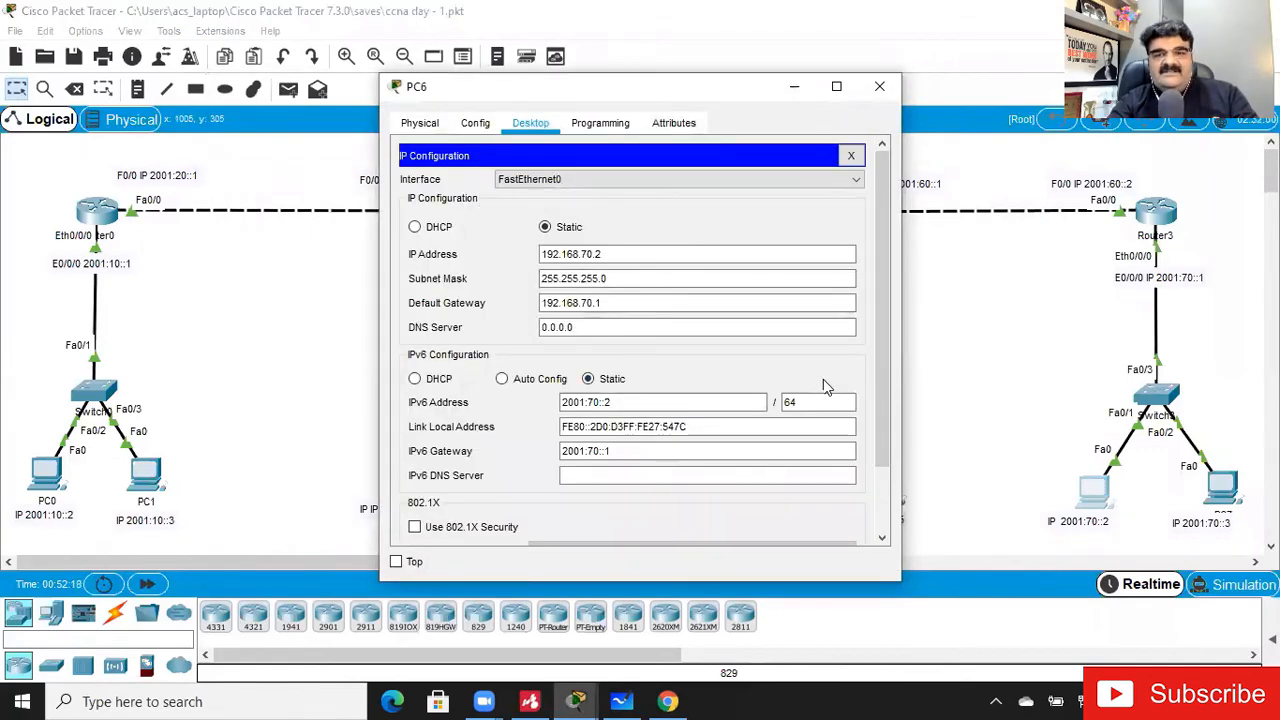
click(879, 86)
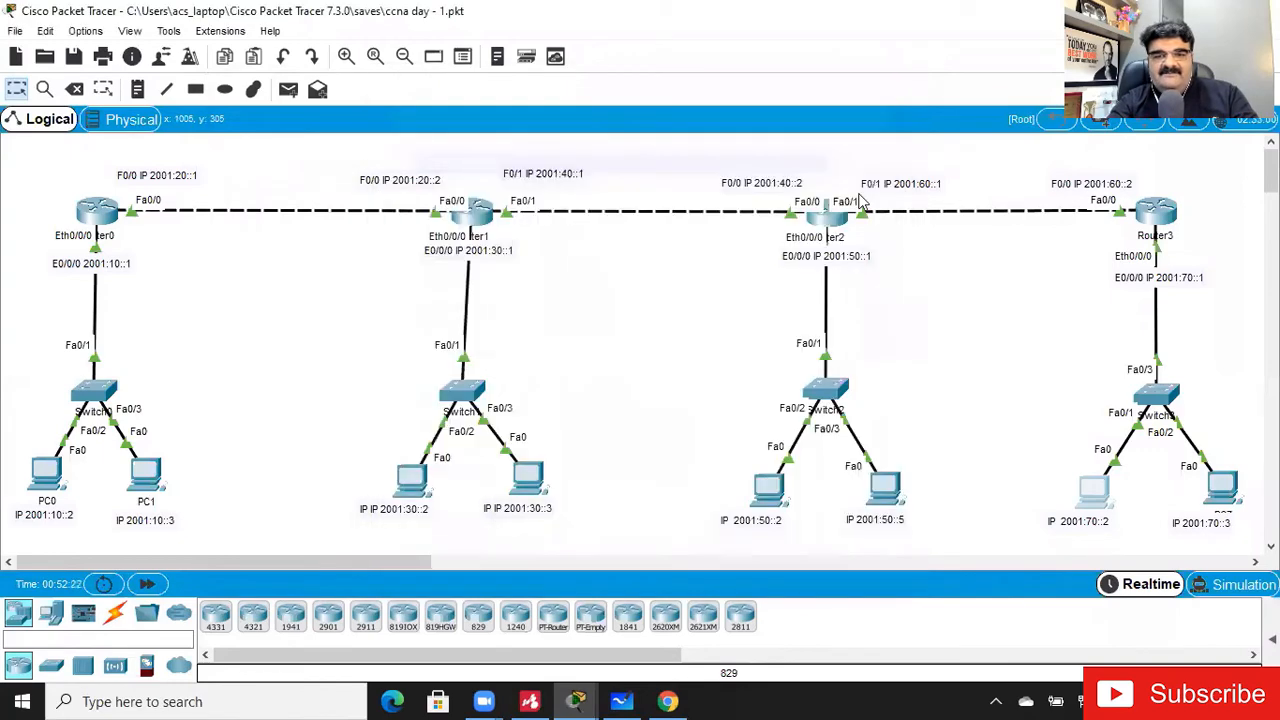
click(48, 472)
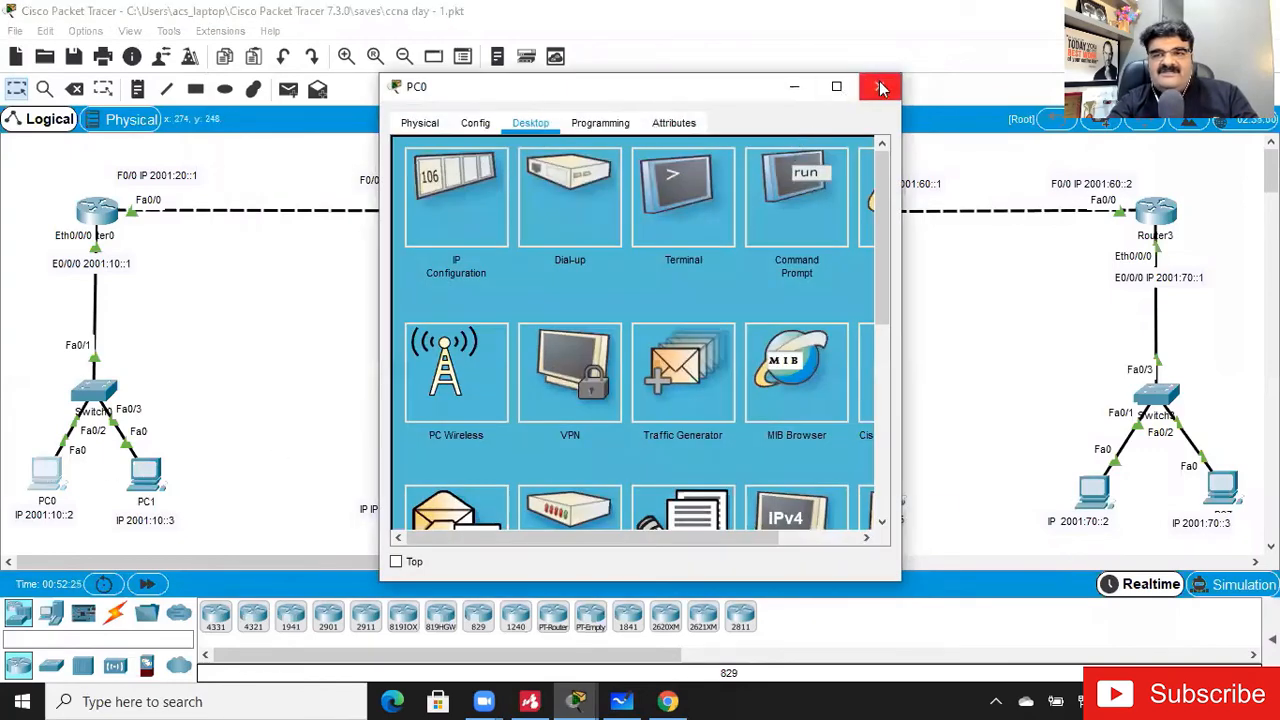
click(879, 86)
- Display Router3's IPv6 routing table with show ipv6 route and check the 2001:10::/64 entry
click(1157, 208)
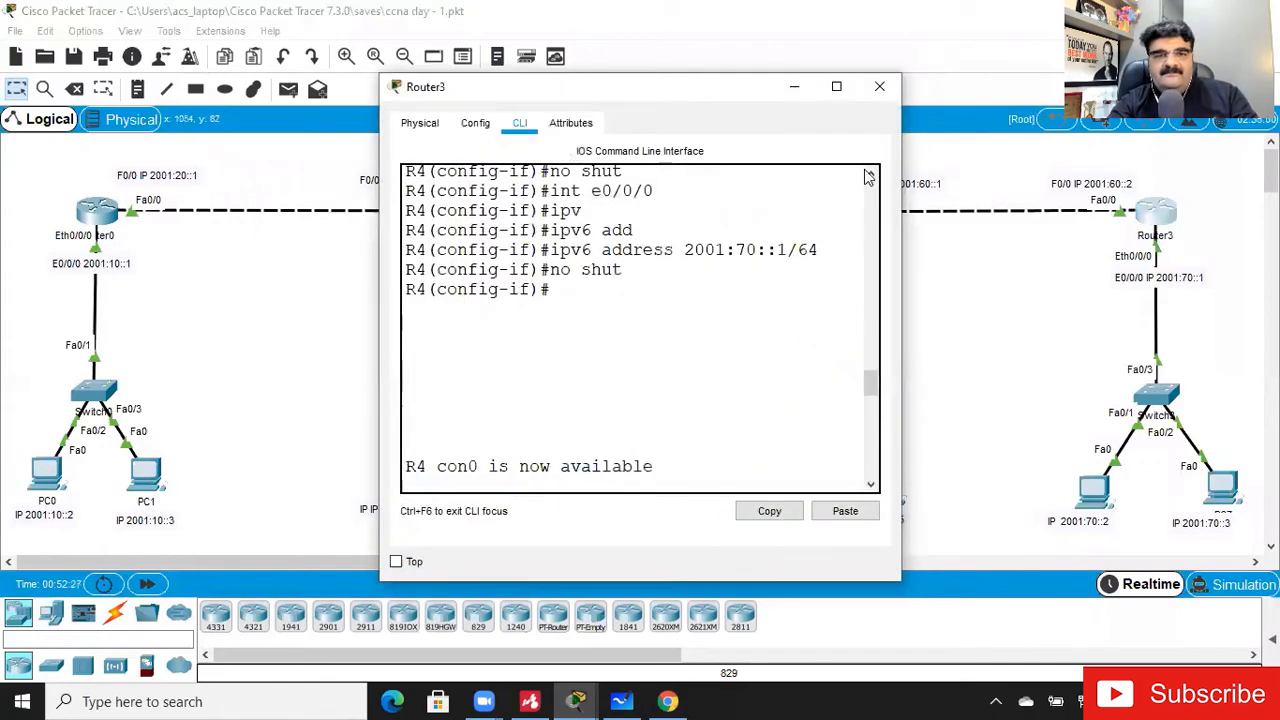
click(836, 86)
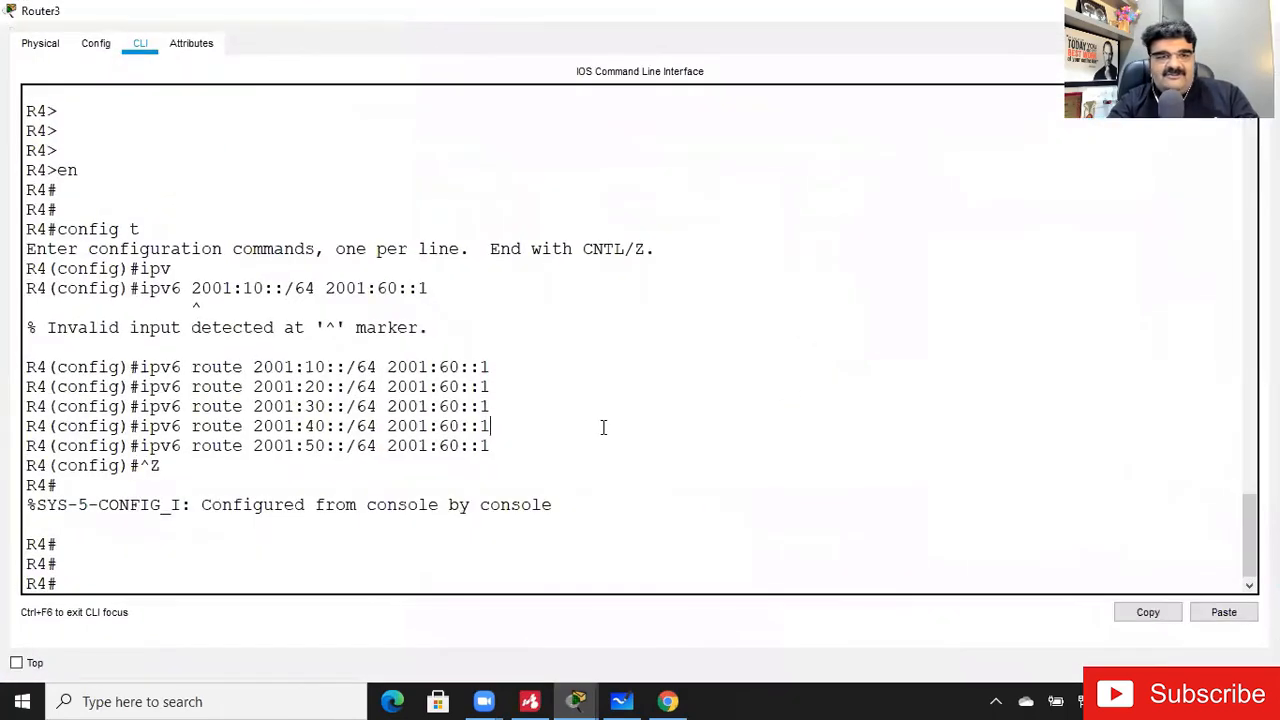
key(Return)
key(Return)
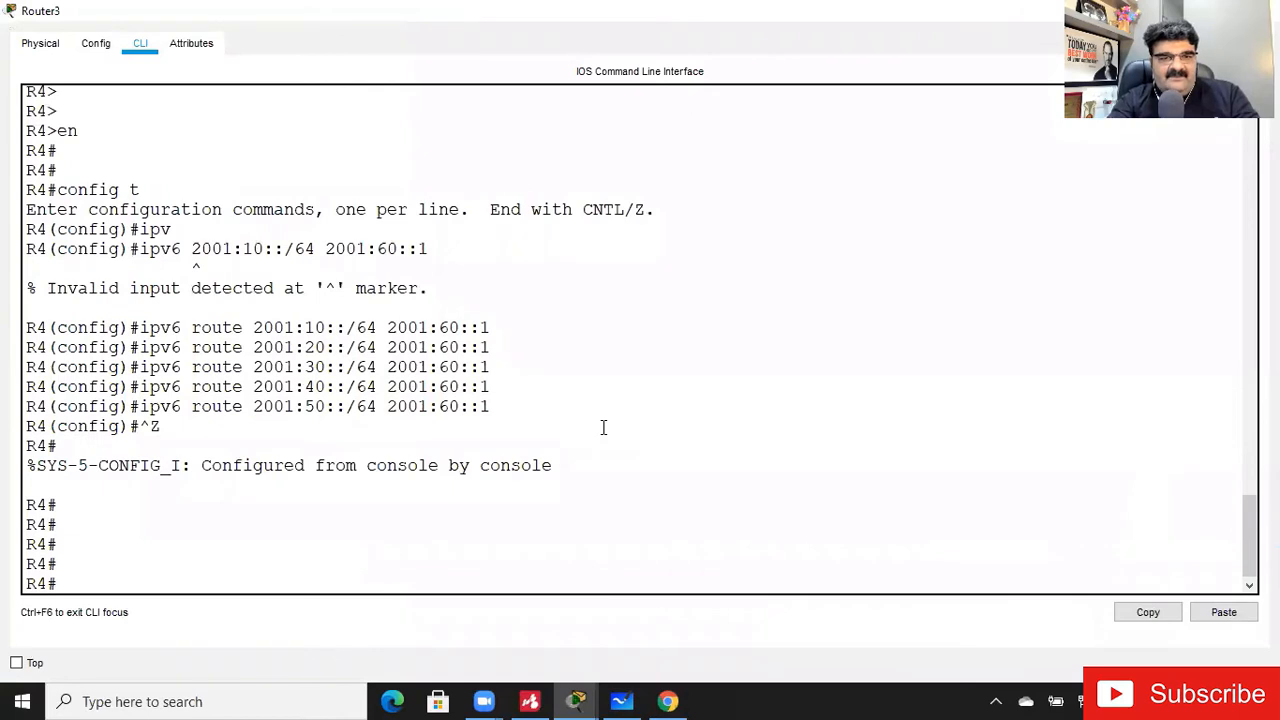
text(show ipv)
key(Tab)
text(ro)
key(Tab)
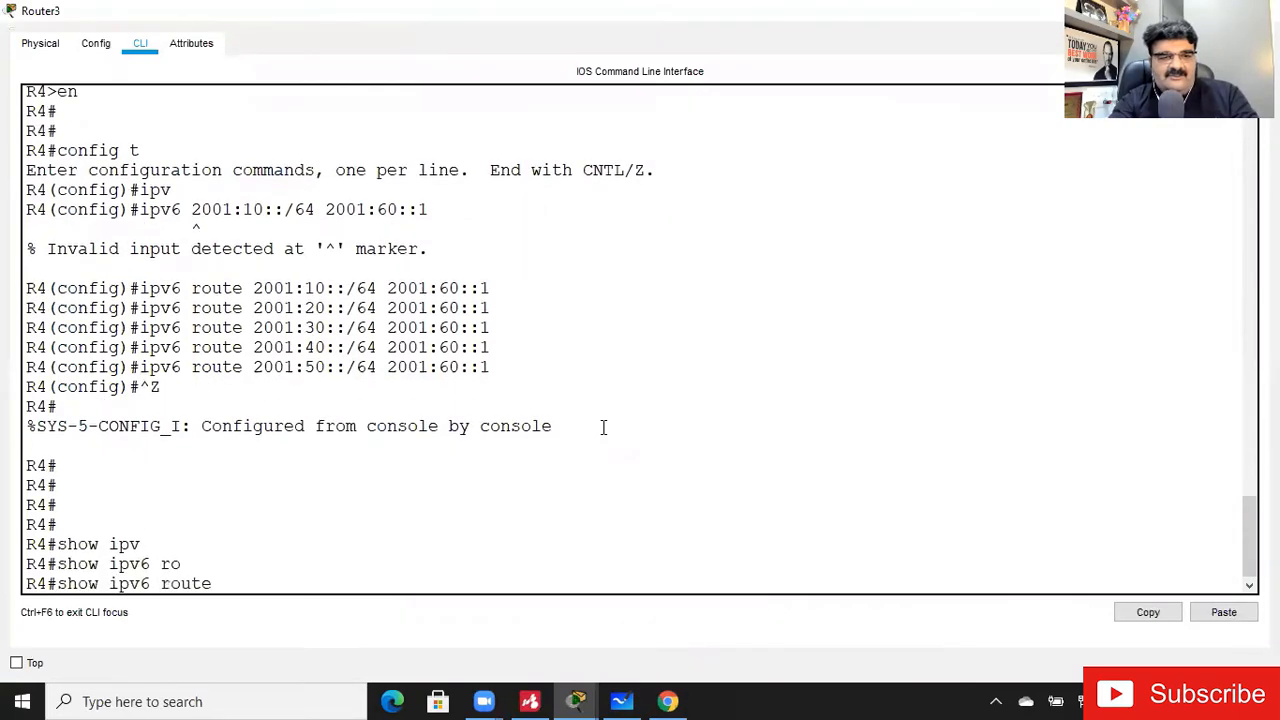
key(Return)
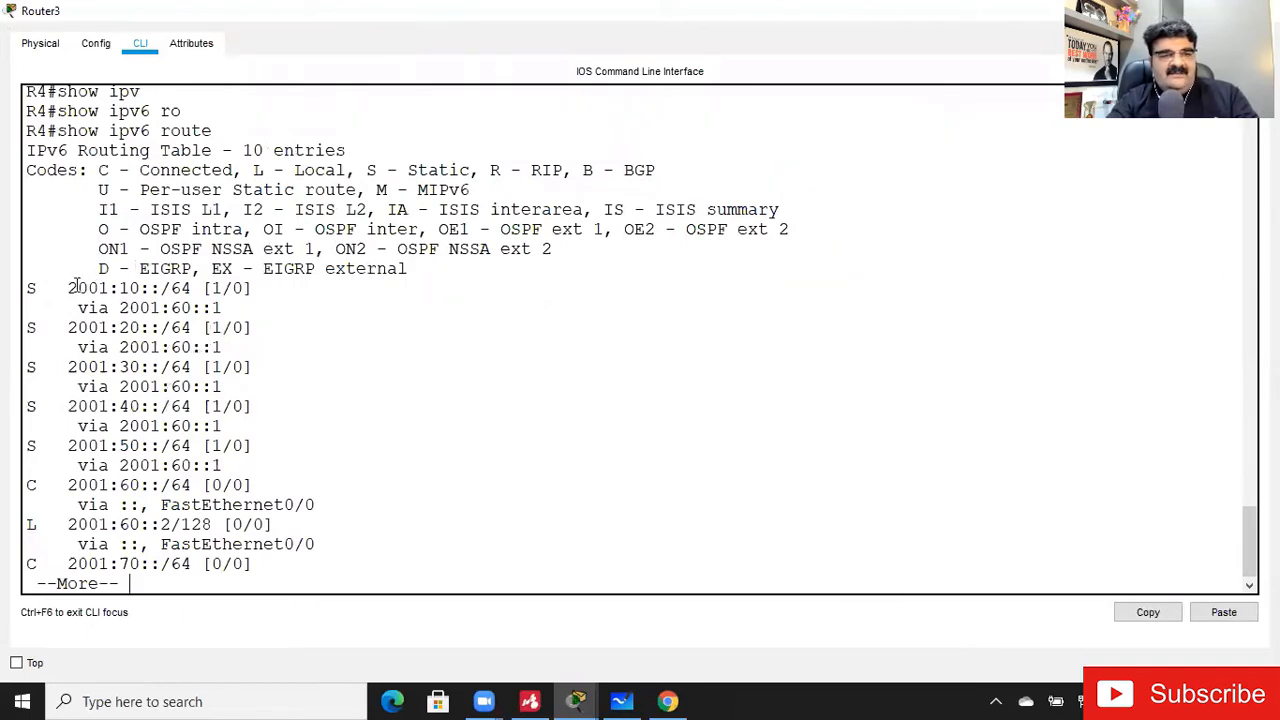
drag(77, 287, 145, 288)
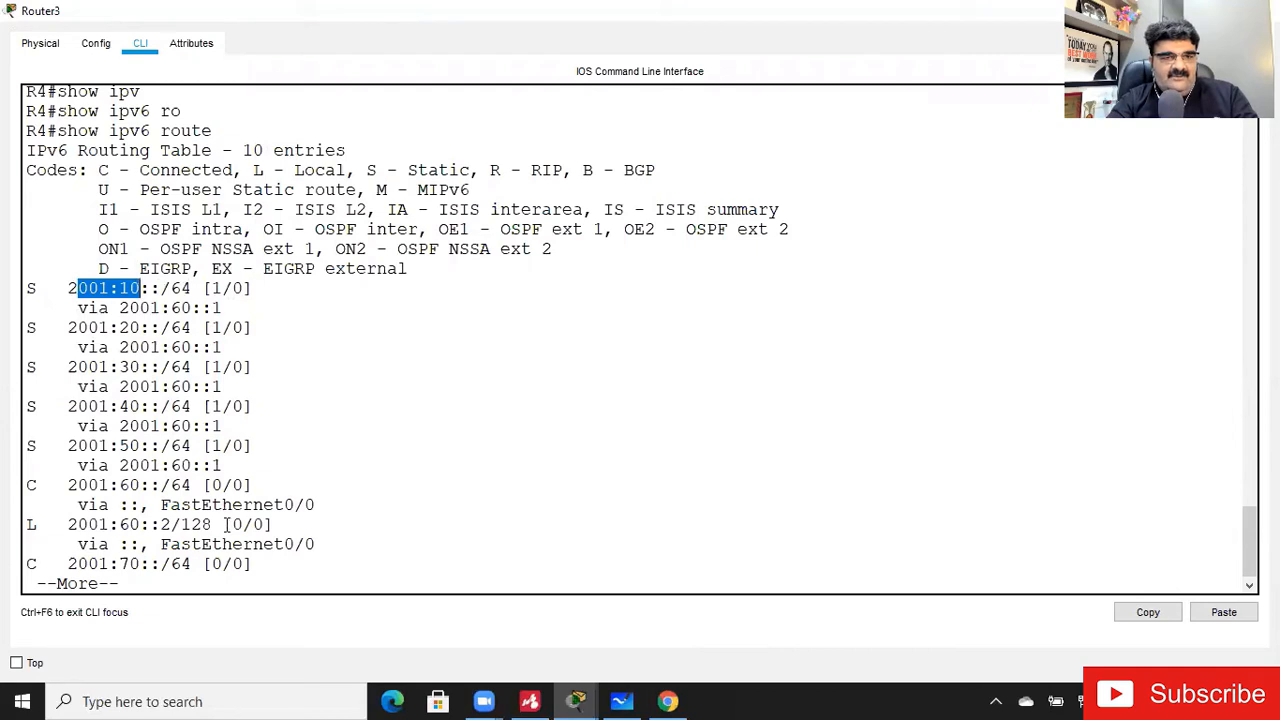
- Page to the end of Router3's routing table and run show ipv6 route again
key(Return)
key(Return)
key(Return)
key(Return)
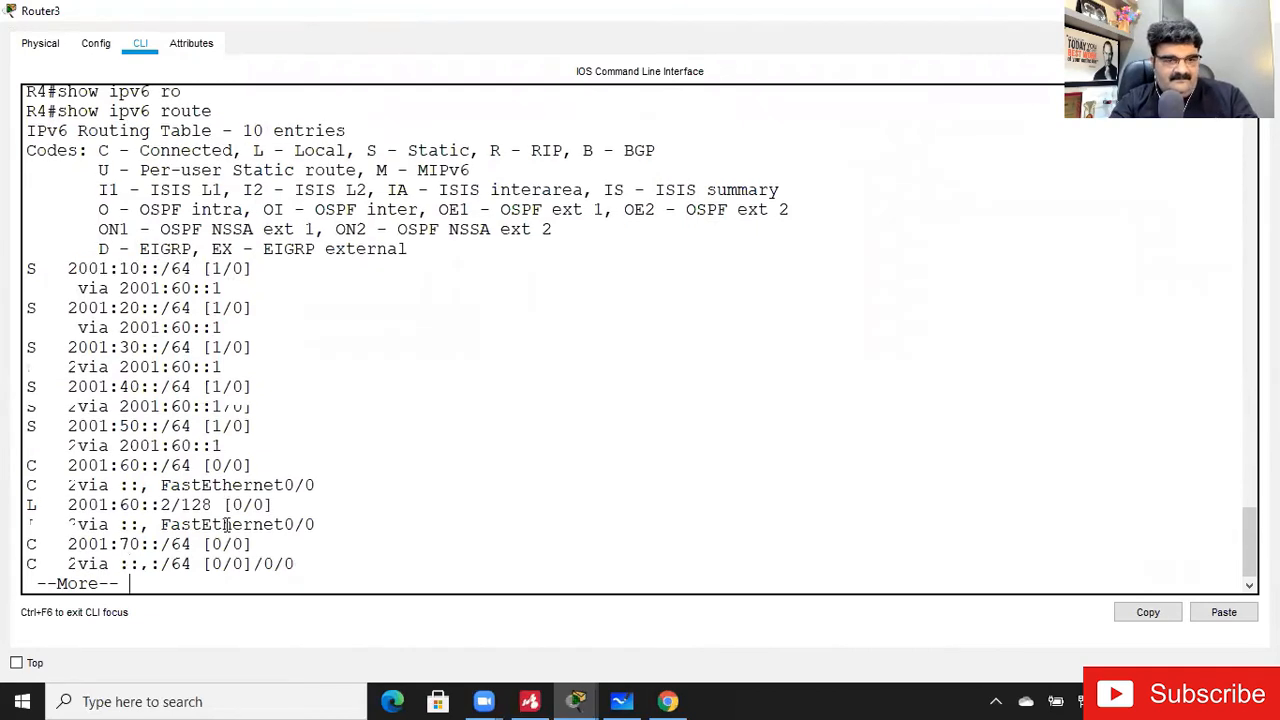
key(Return)
key(Return)
key(Return)
key(Up)
key(Return)
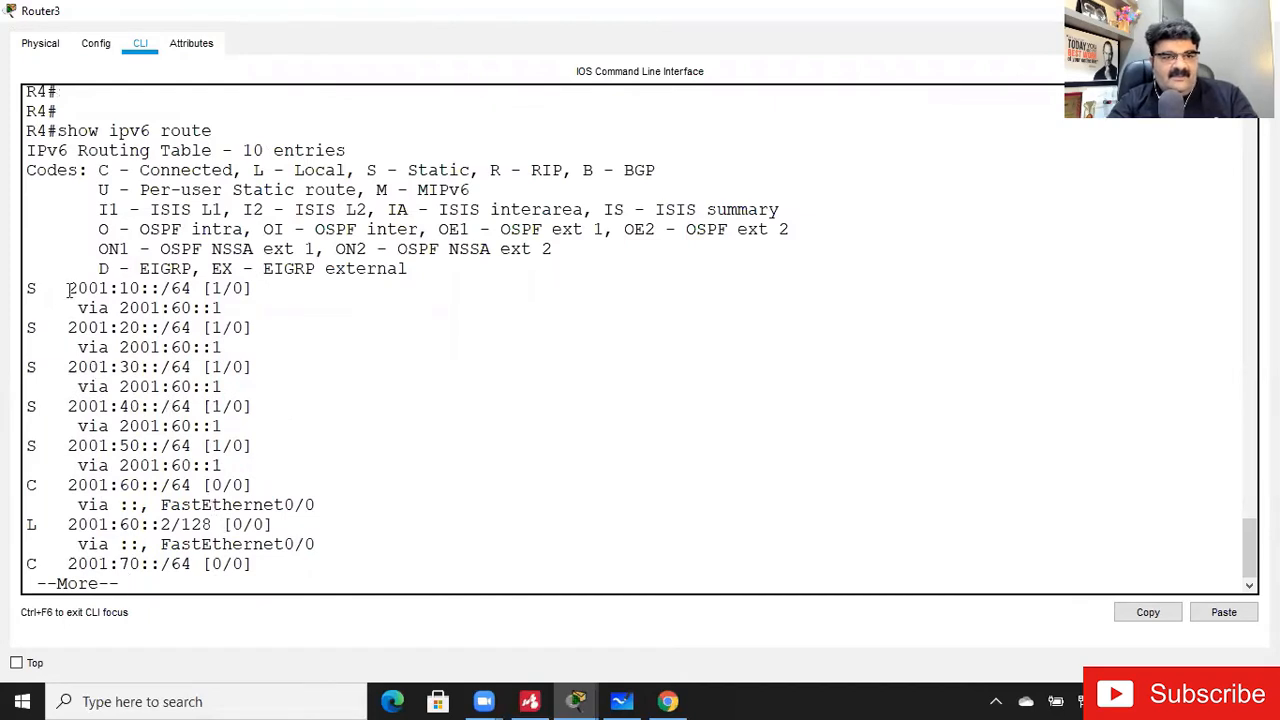
- Check Router3's static routes for 2001:10::/64, 2001:20::/64 and 2001:30::/64 in the listing and leave the router window
drag(68, 288, 192, 288)
drag(62, 328, 192, 328)
click(67, 362)
drag(67, 366, 200, 367)
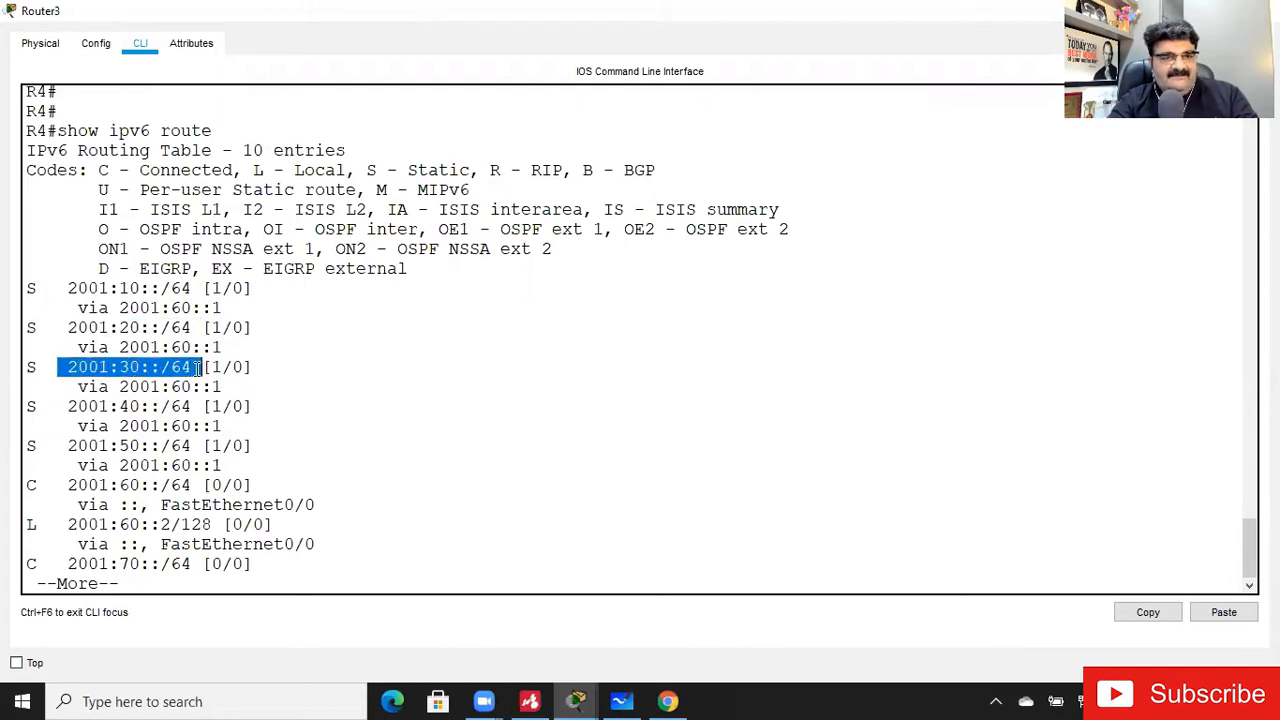
click(62, 416)
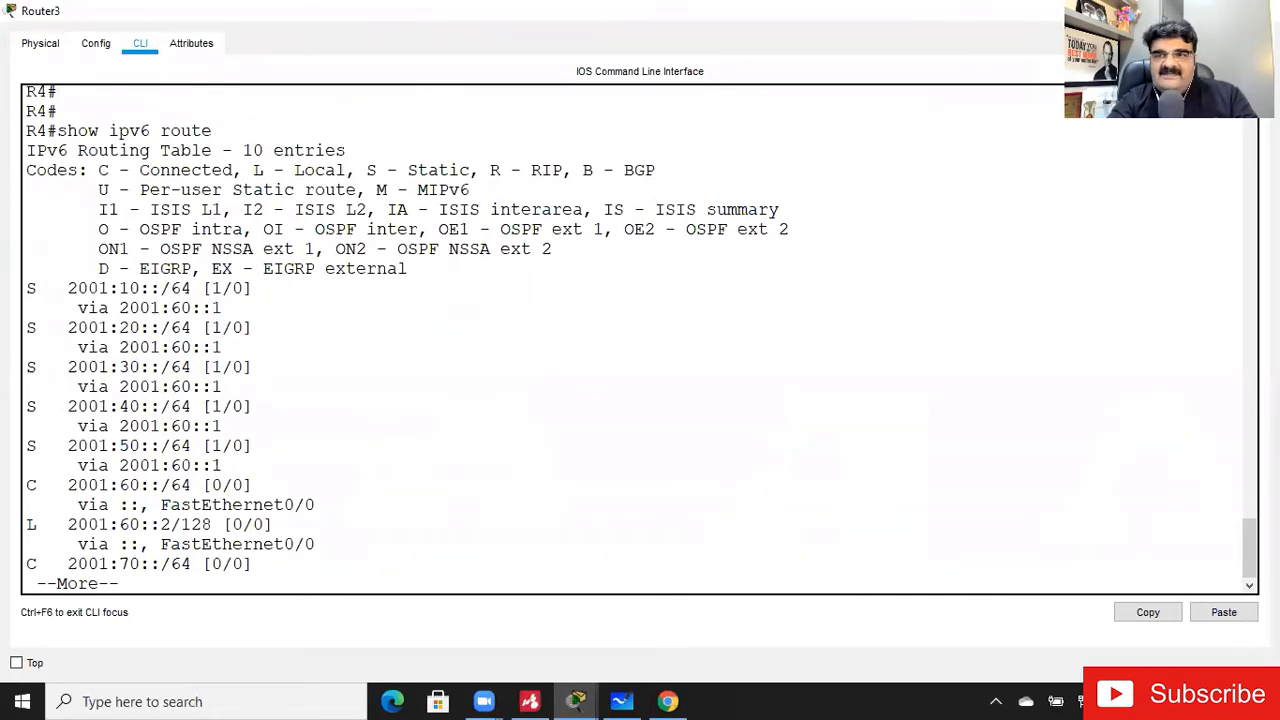
click(1258, 10)
- Reopen Router3's command line and list its IPv6 routes once more with show ipv6 route
click(1158, 215)
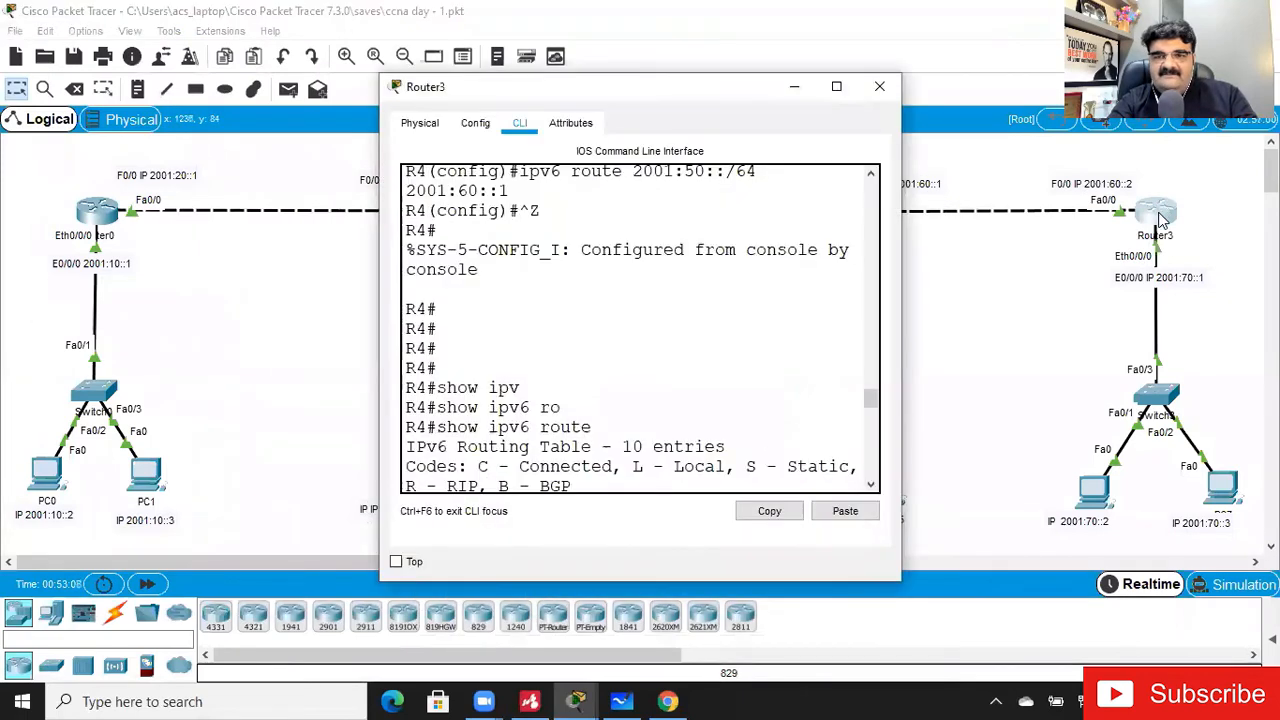
click(836, 86)
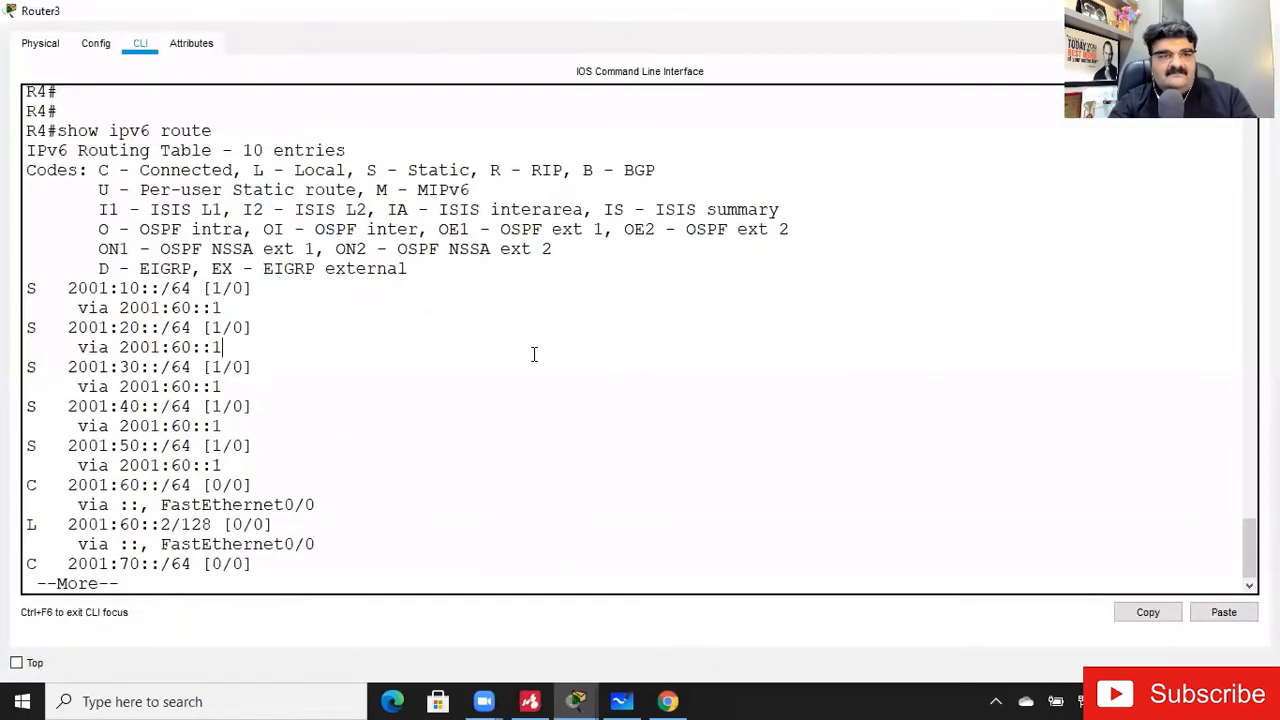
key(Return)
key(space)
key(Return)
text(show ipv)
key(Tab)
text(ro)
key(Tab)
key(Return)
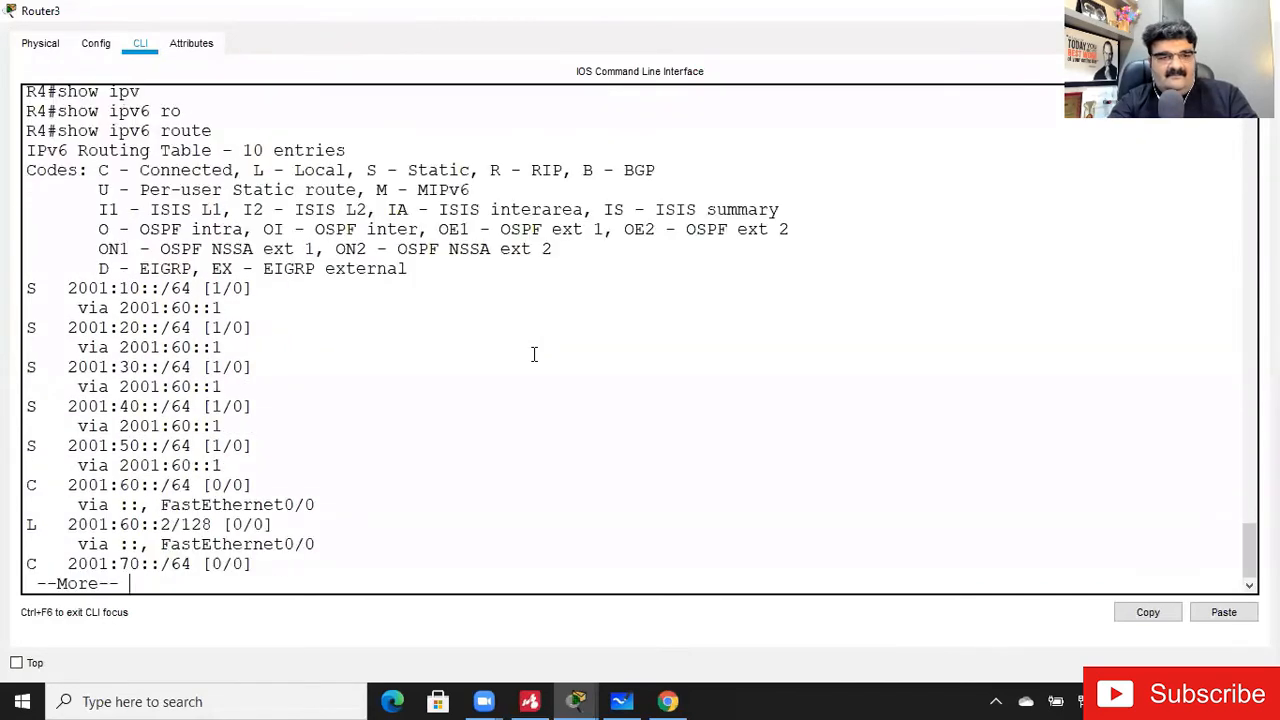
- Run show ipv6 interface brief on Router3, check FastEthernet0/0's global IPv6 address, and leave the router window
text(show )
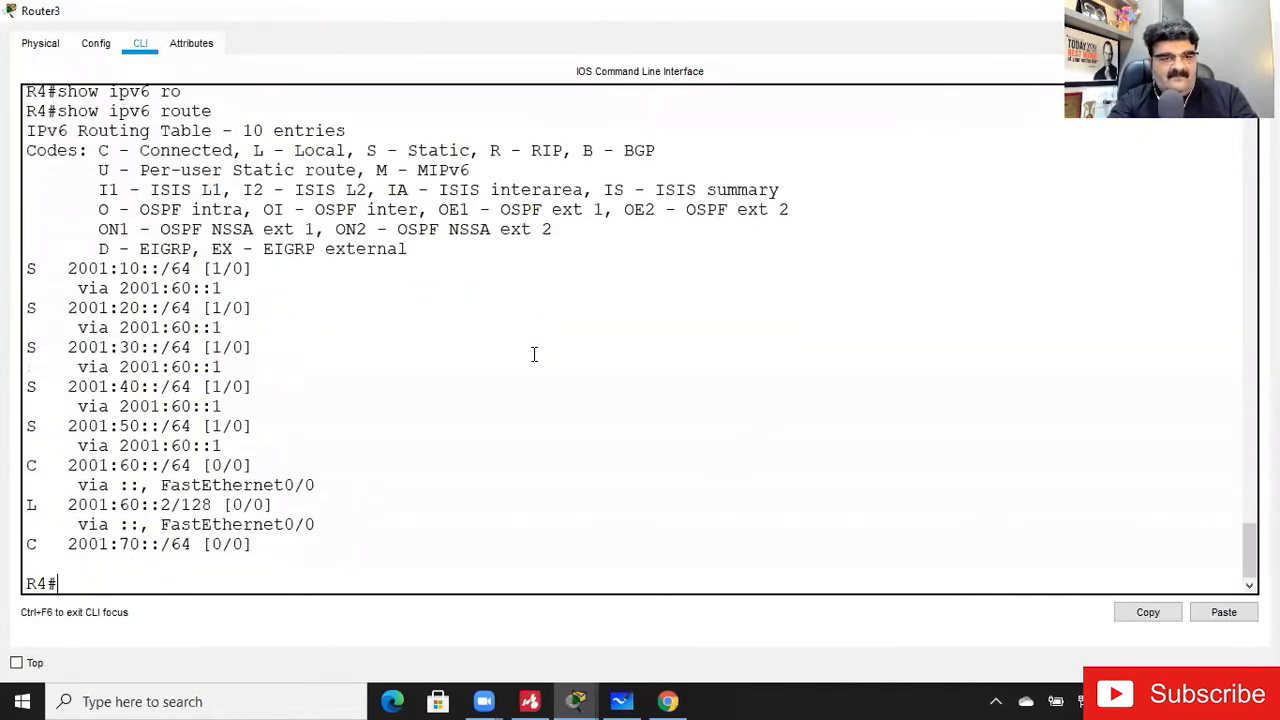
text(ipv)
key(Tab)
text(int)
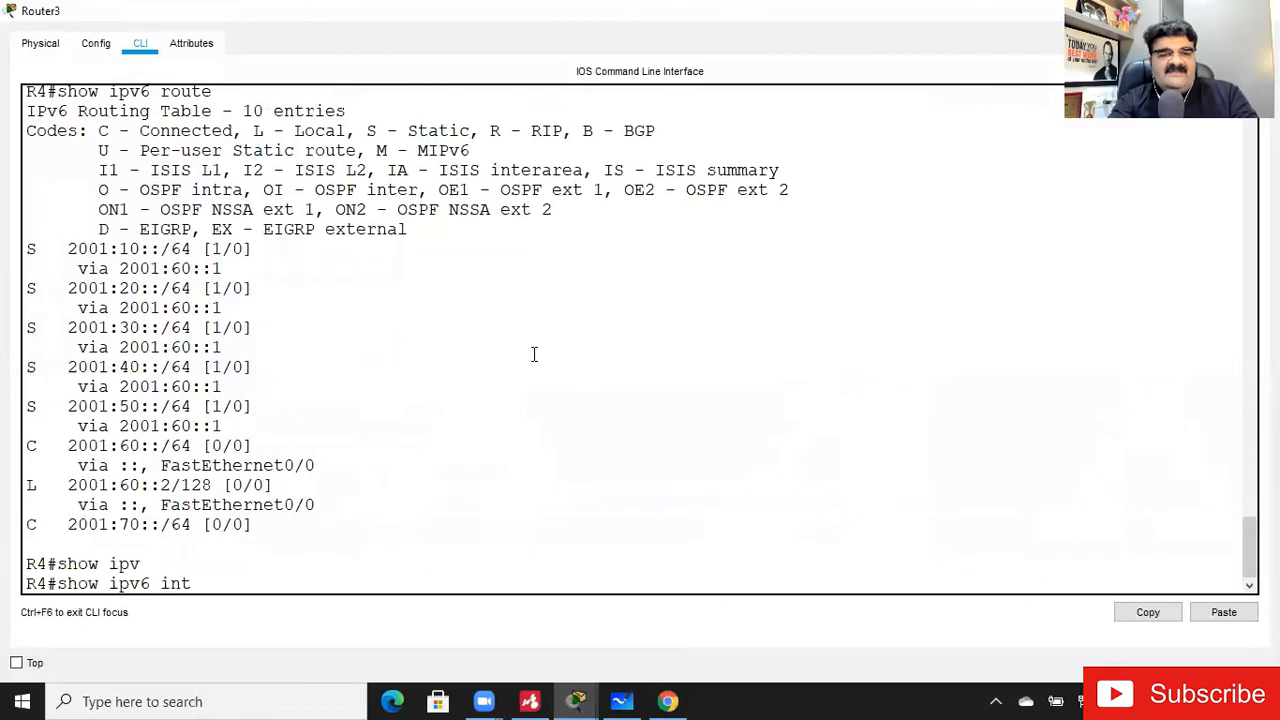
key(Tab)
text(br)
key(Tab)
key(Return)
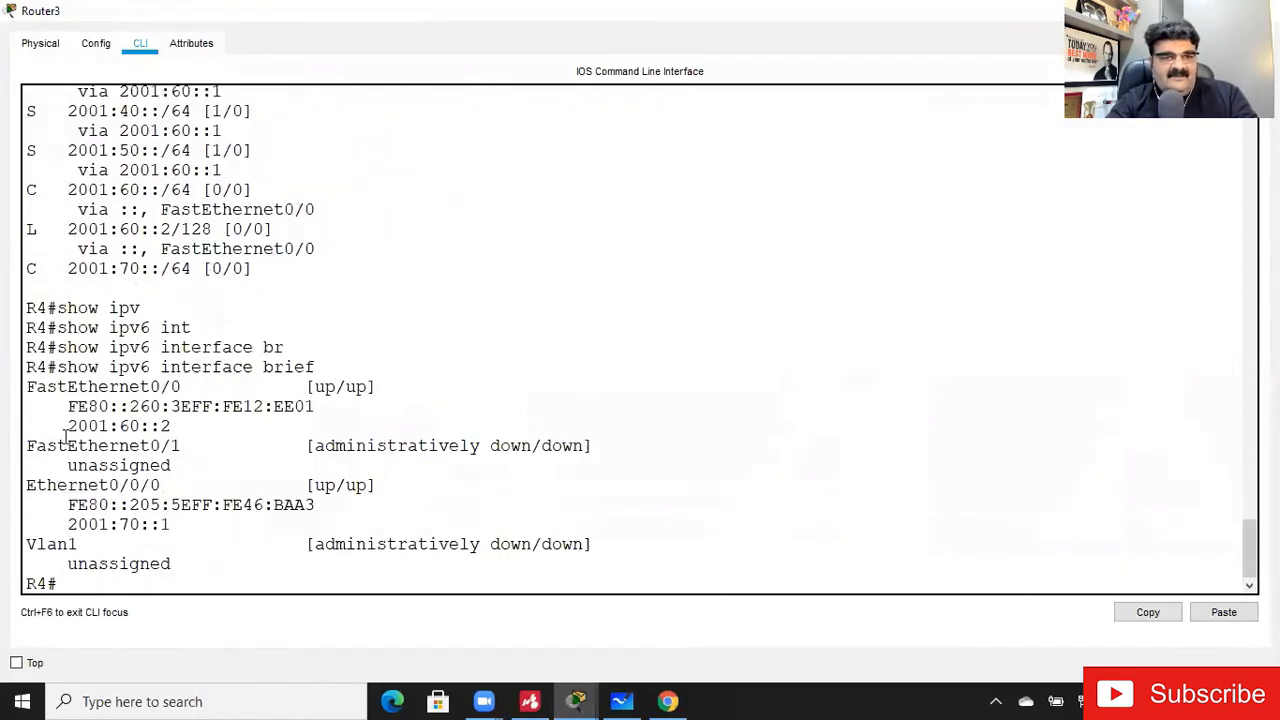
drag(69, 428, 172, 426)
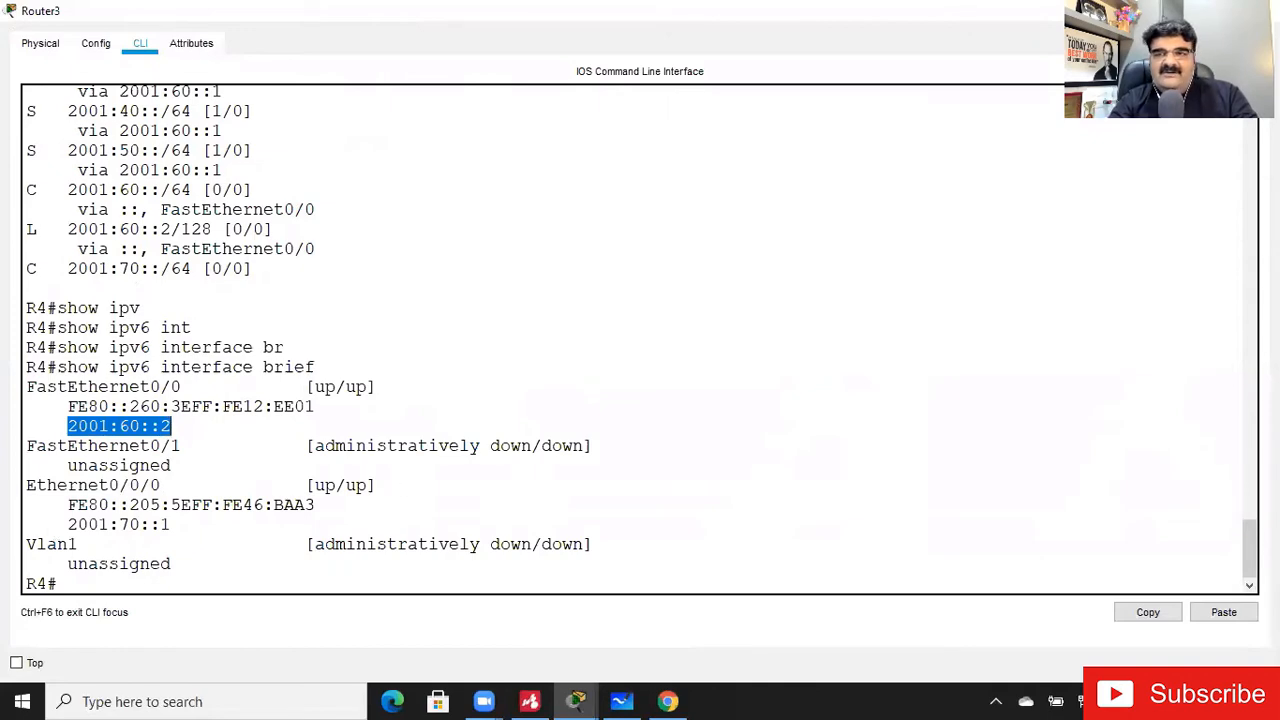
click(1172, 11)
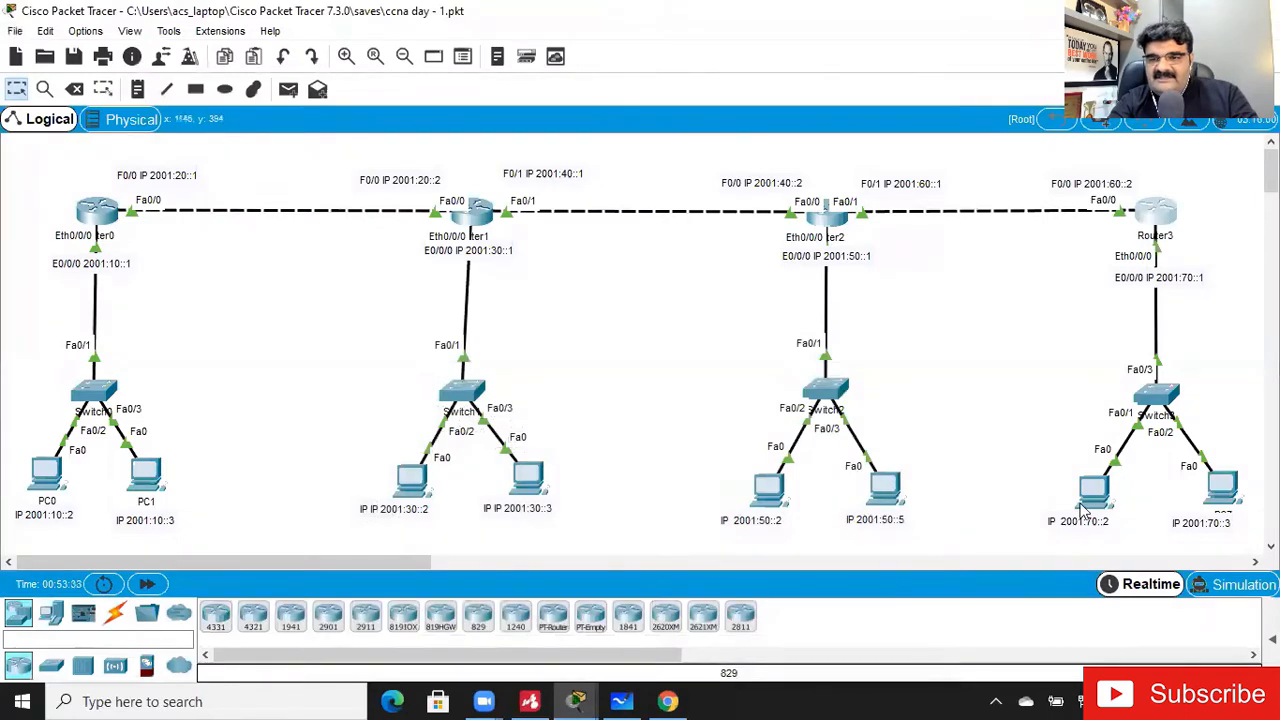
click(1088, 504)
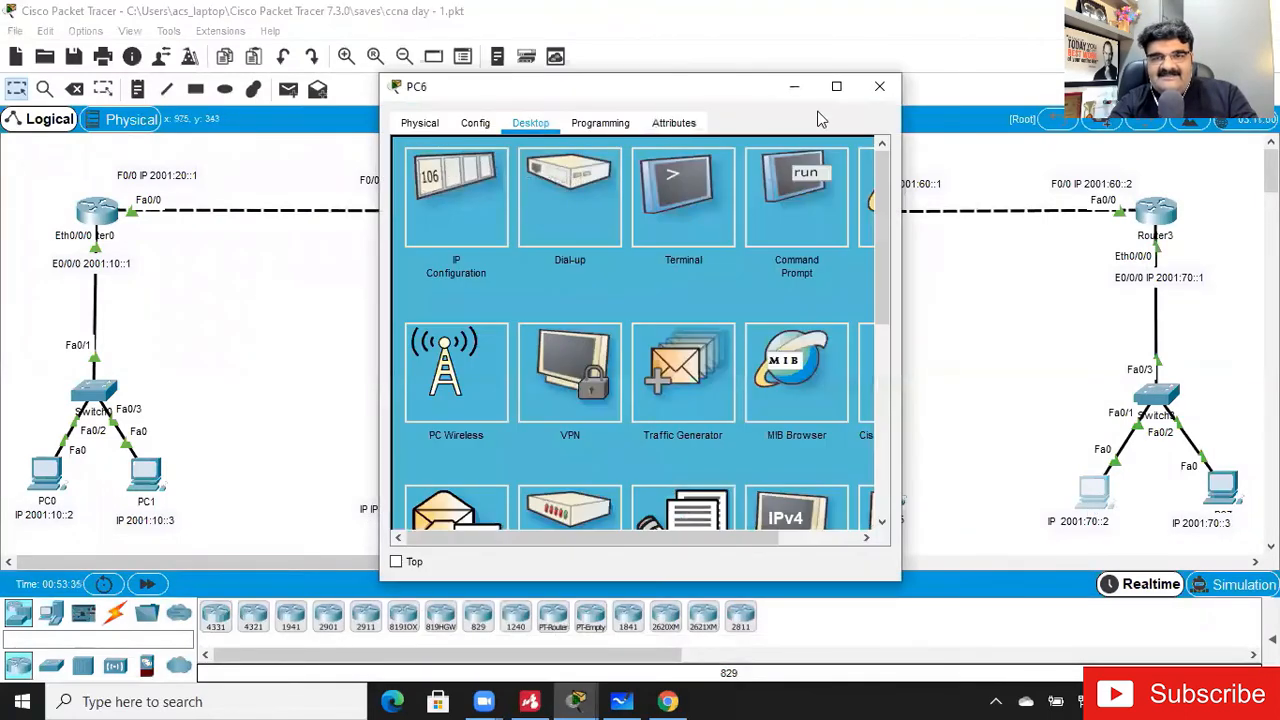
click(836, 91)
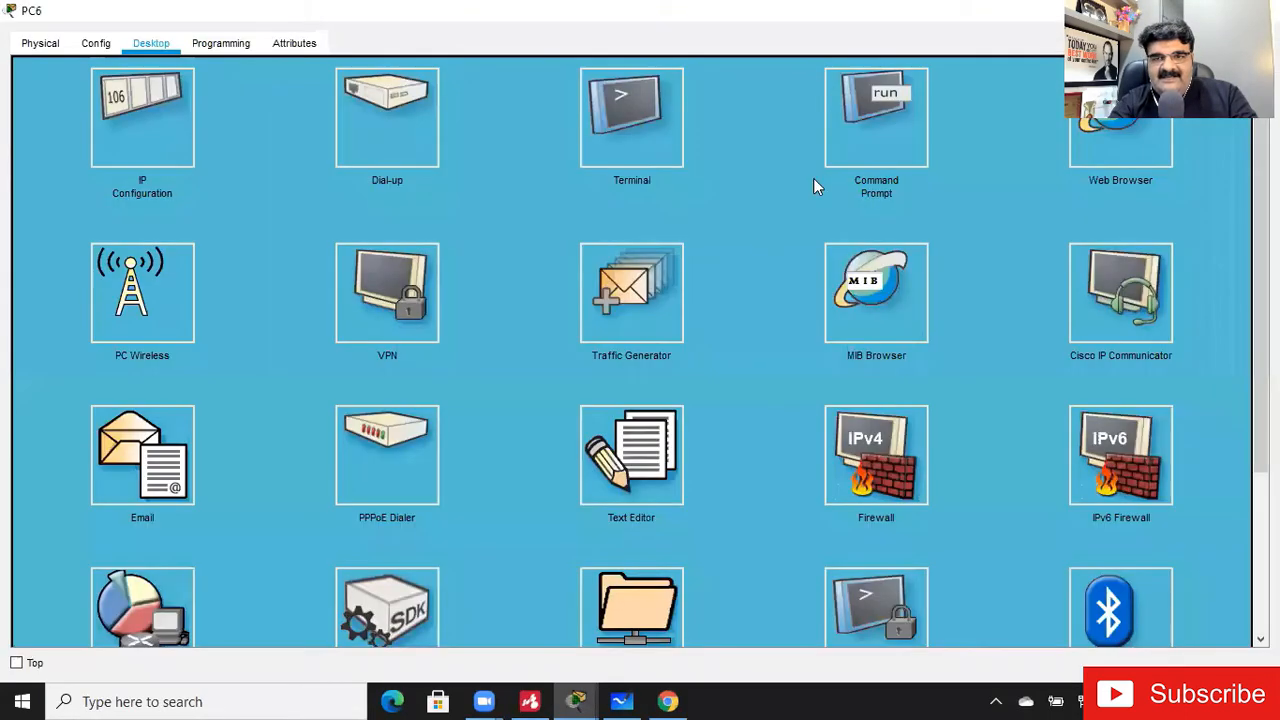
click(851, 141)
key(Return)
key(Return)
text(ping 102)
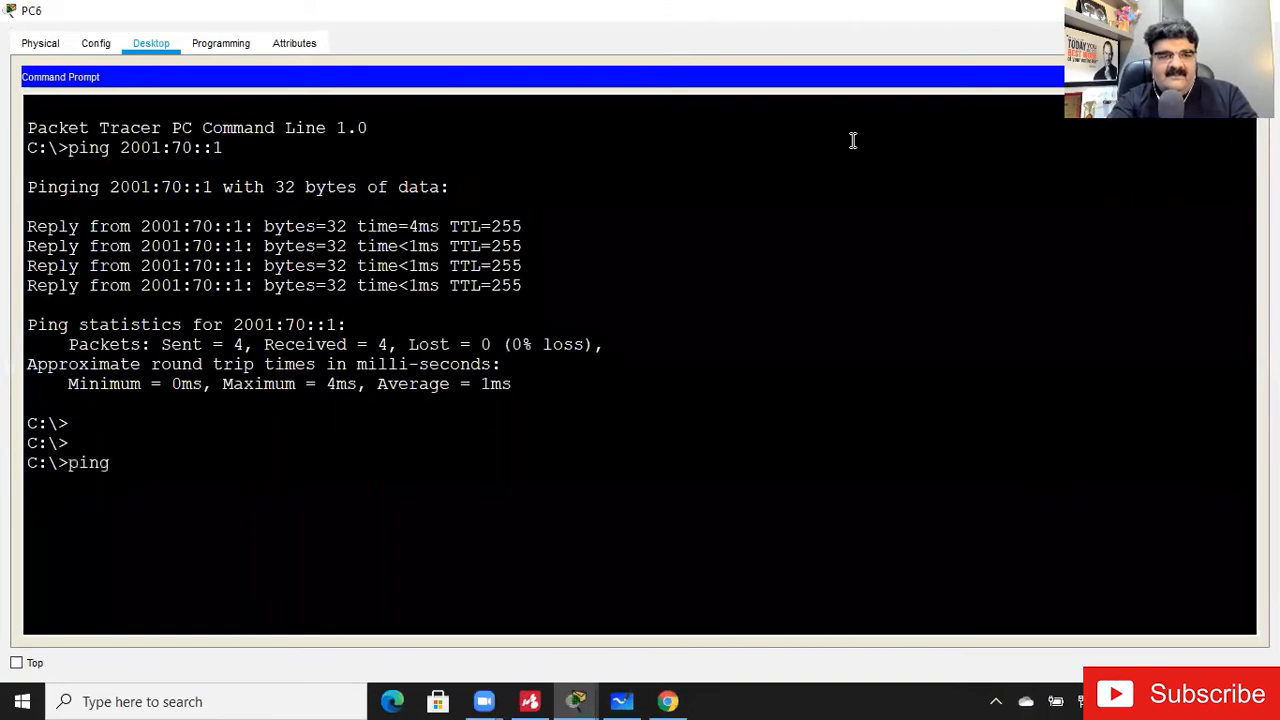
key(BackSpace)
key(BackSpace)
key(BackSpace)
text(2001)
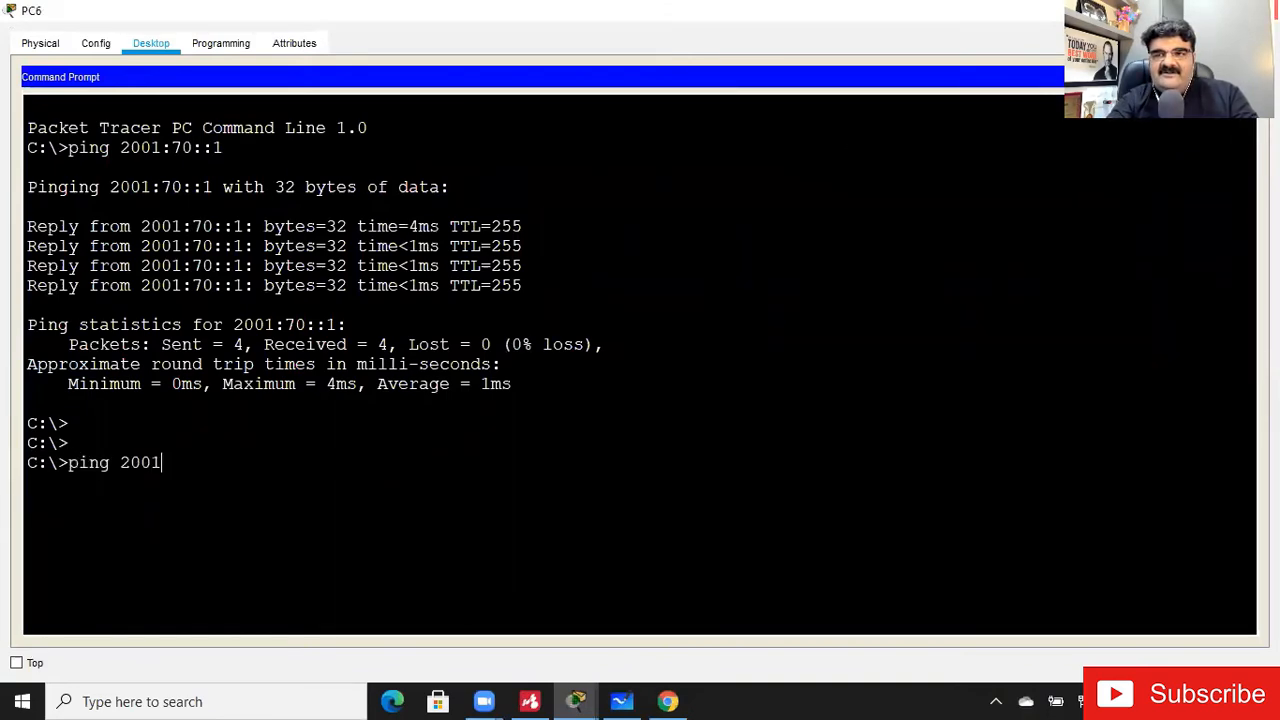
click(1174, 10)
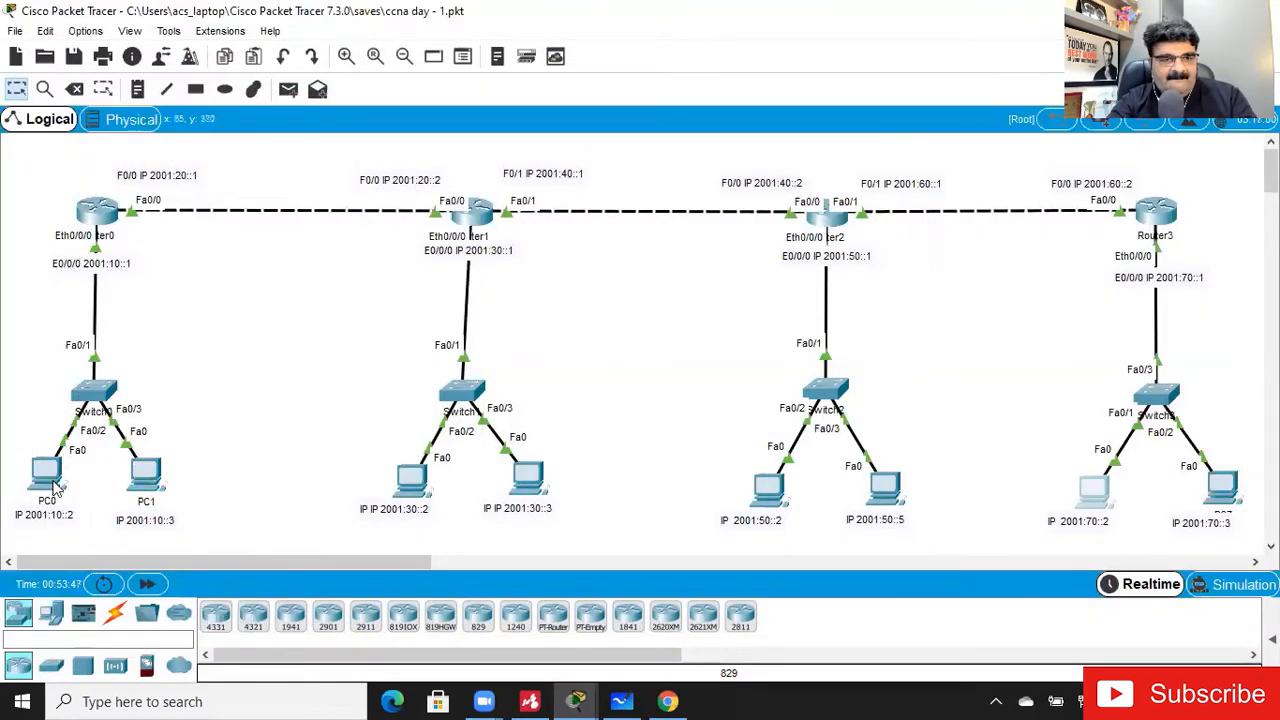
mouse_move(55, 487)
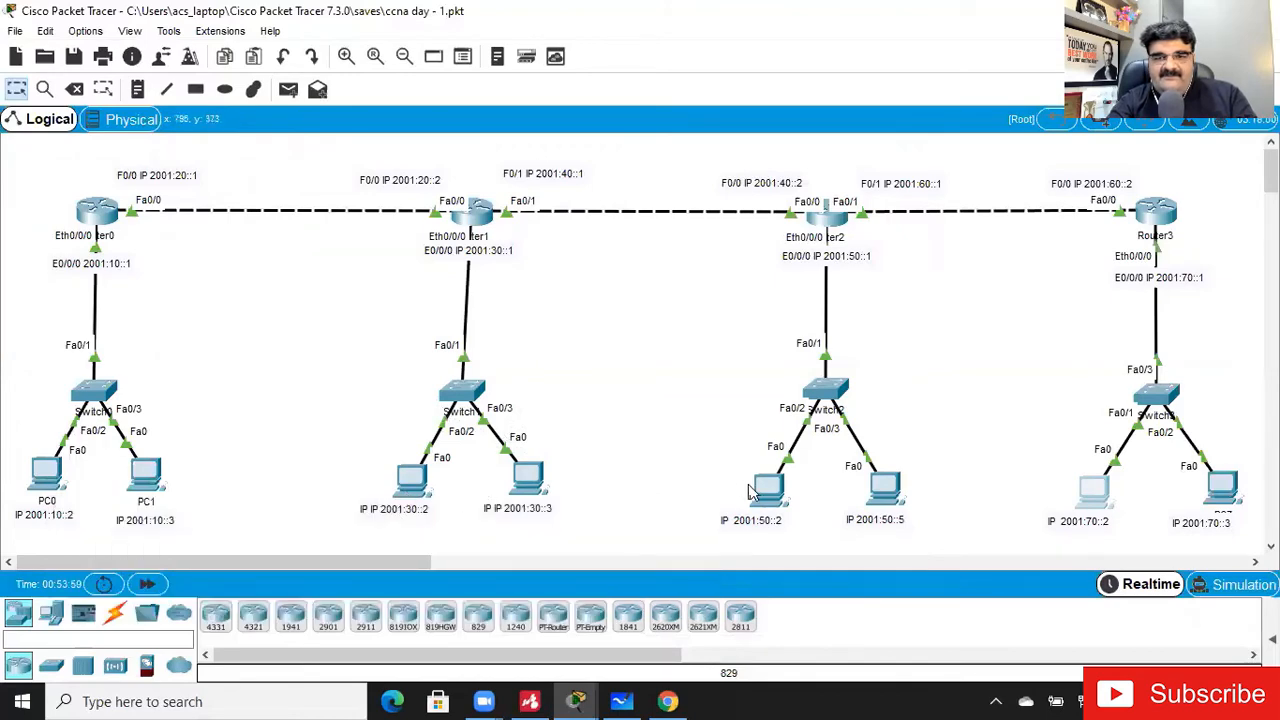
click(766, 485)
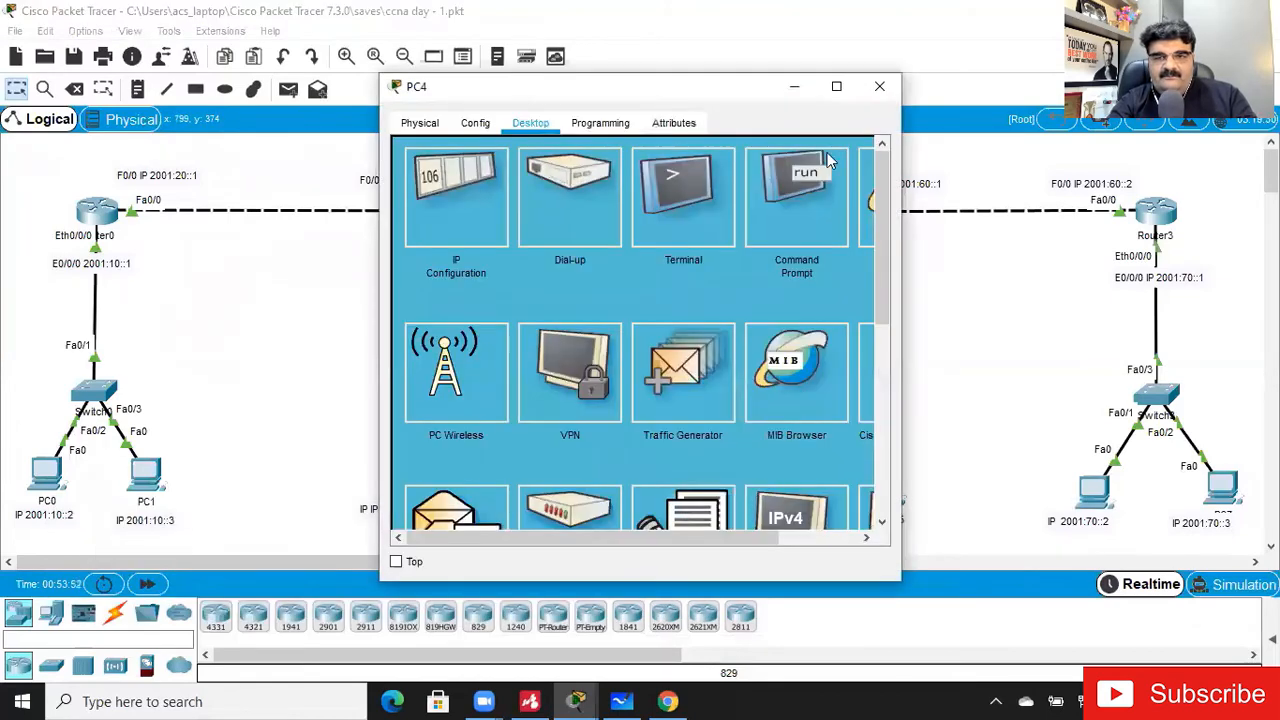
click(879, 87)
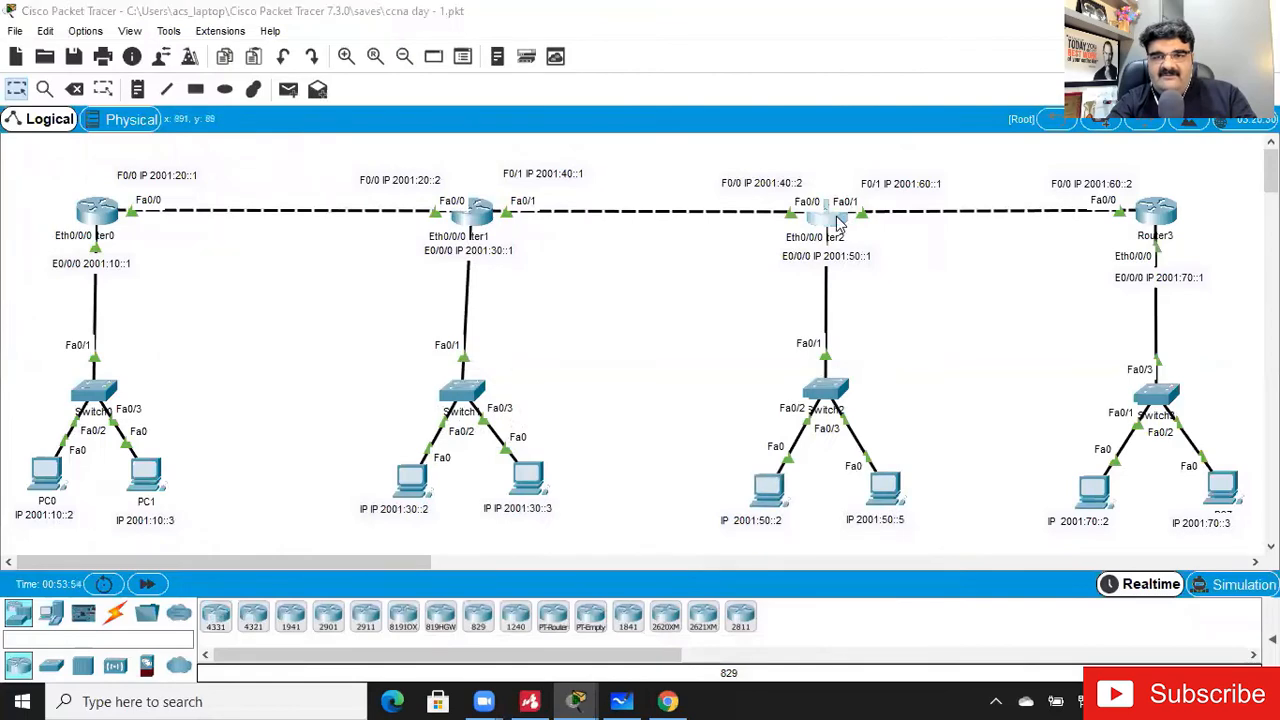
- Open Router2's command line and list its IPv6 routing table with show ipv6 route
click(838, 222)
click(837, 89)
key(Return)
key(Return)
key(Return)
text(show | pv)
key(Tab)
text(ro)
key(Tab)
key(Return)
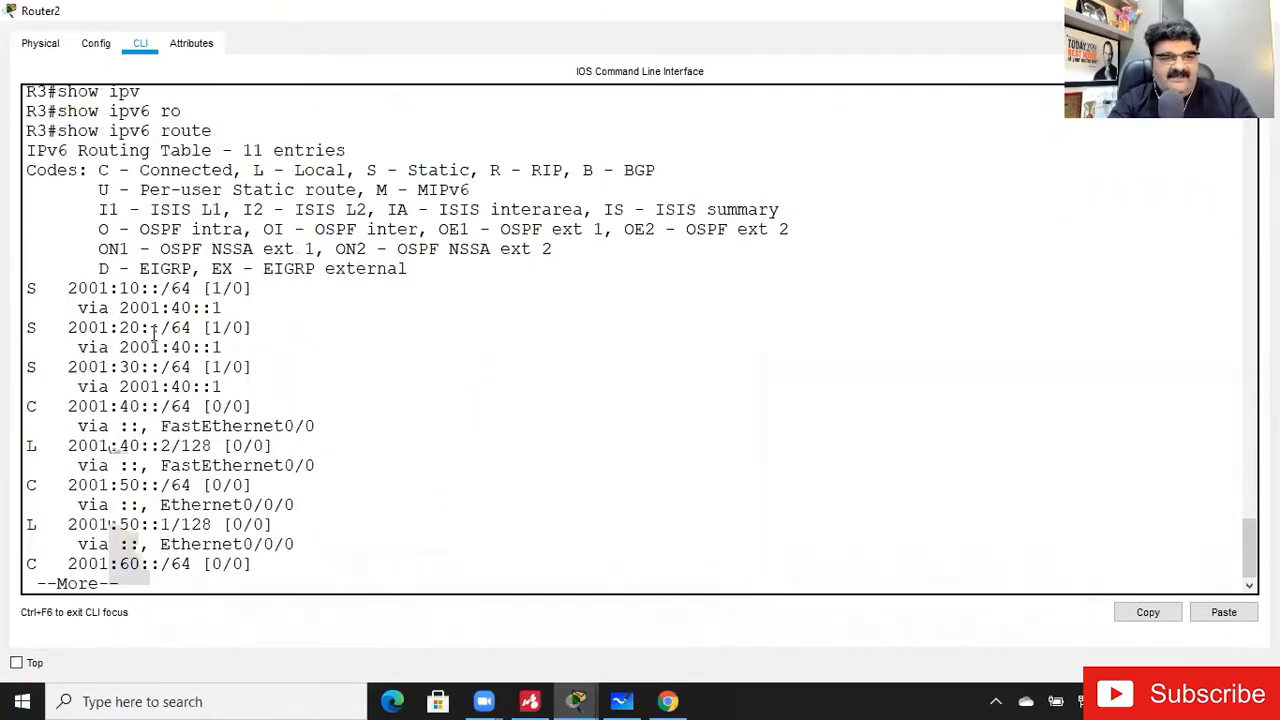
- Page to the end of Router2's IPv6 routing table and check the static route to 2001:70::/64
key(Return)
key(Return)
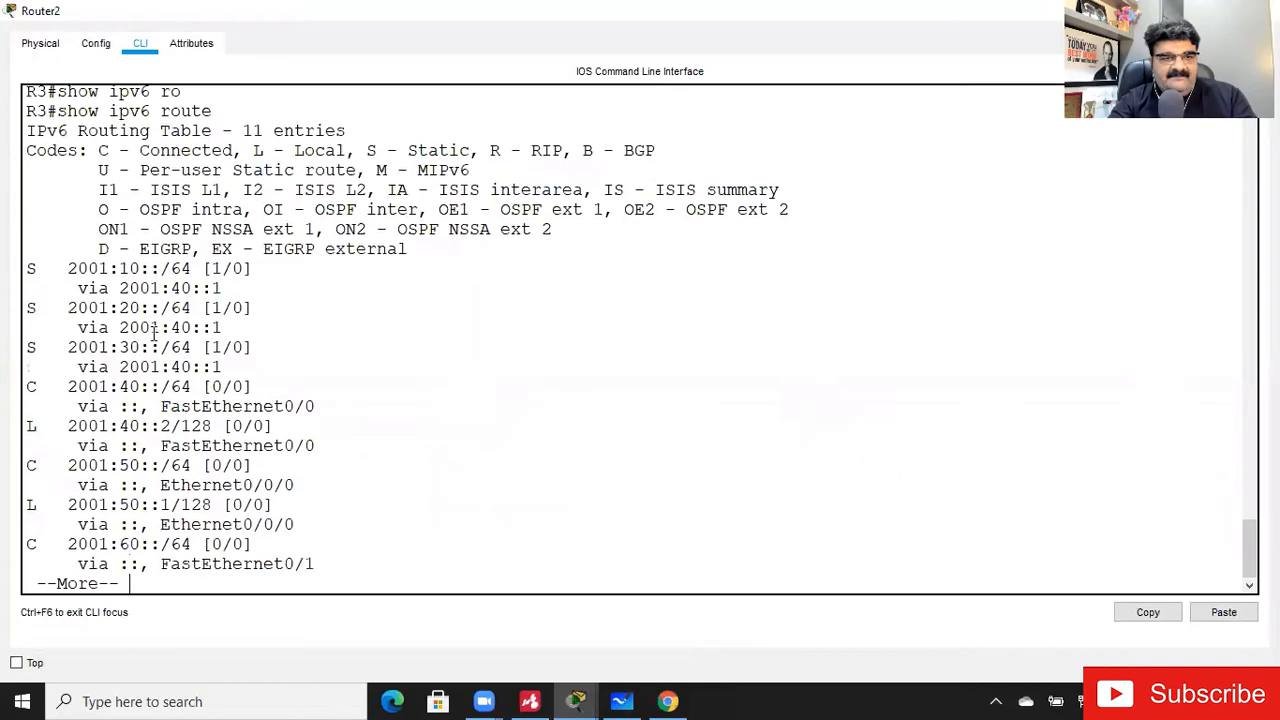
key(Return)
key(Return)
key(Return)
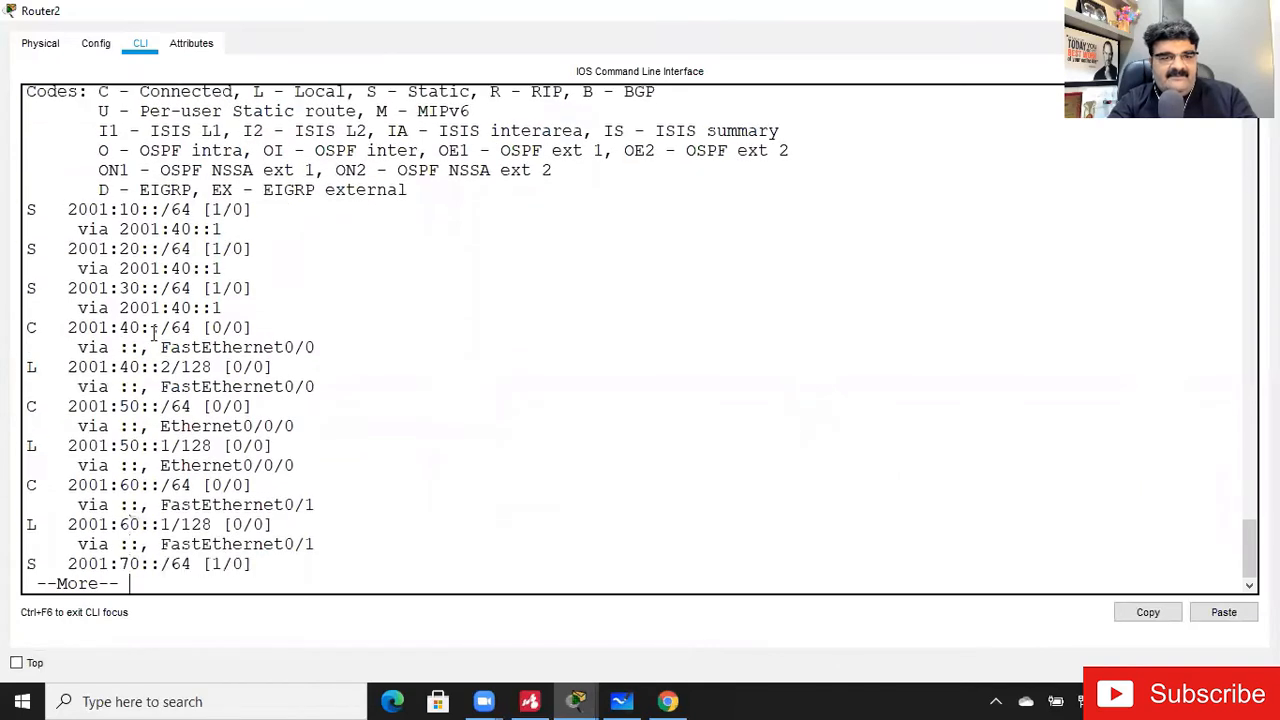
key(Return)
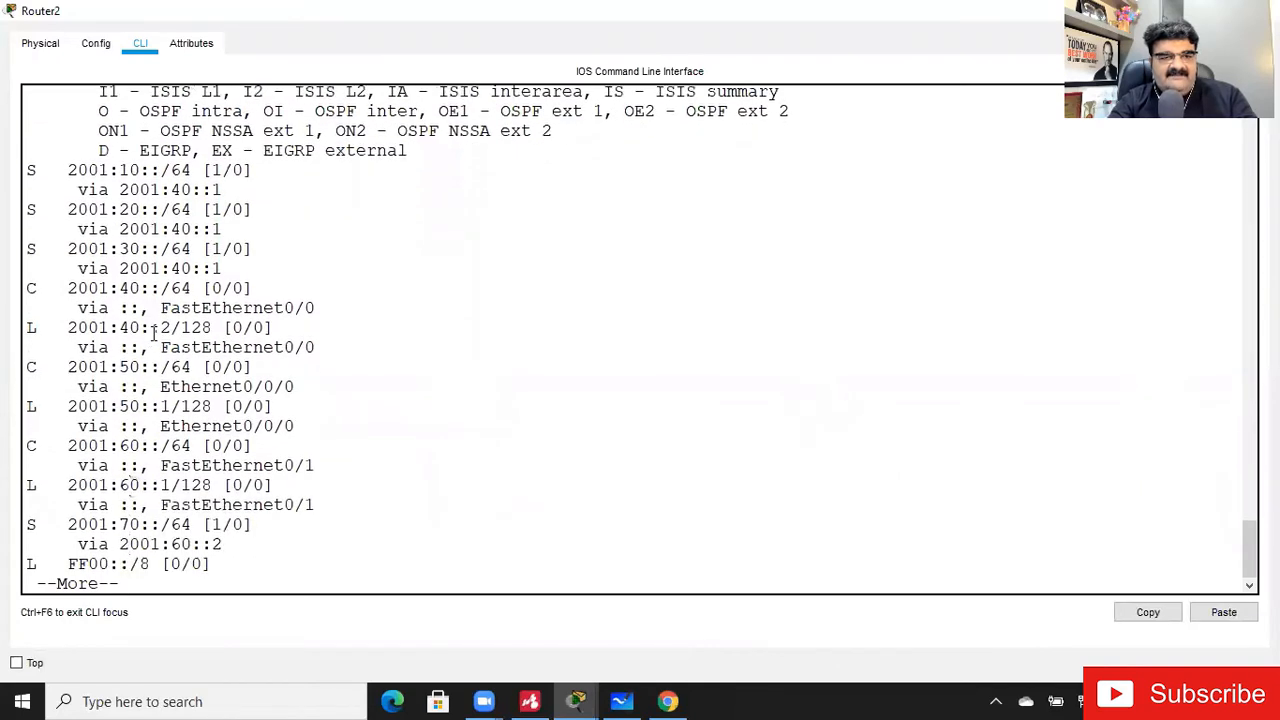
key(Return)
key(Return)
drag(73, 487, 252, 487)
click(230, 561)
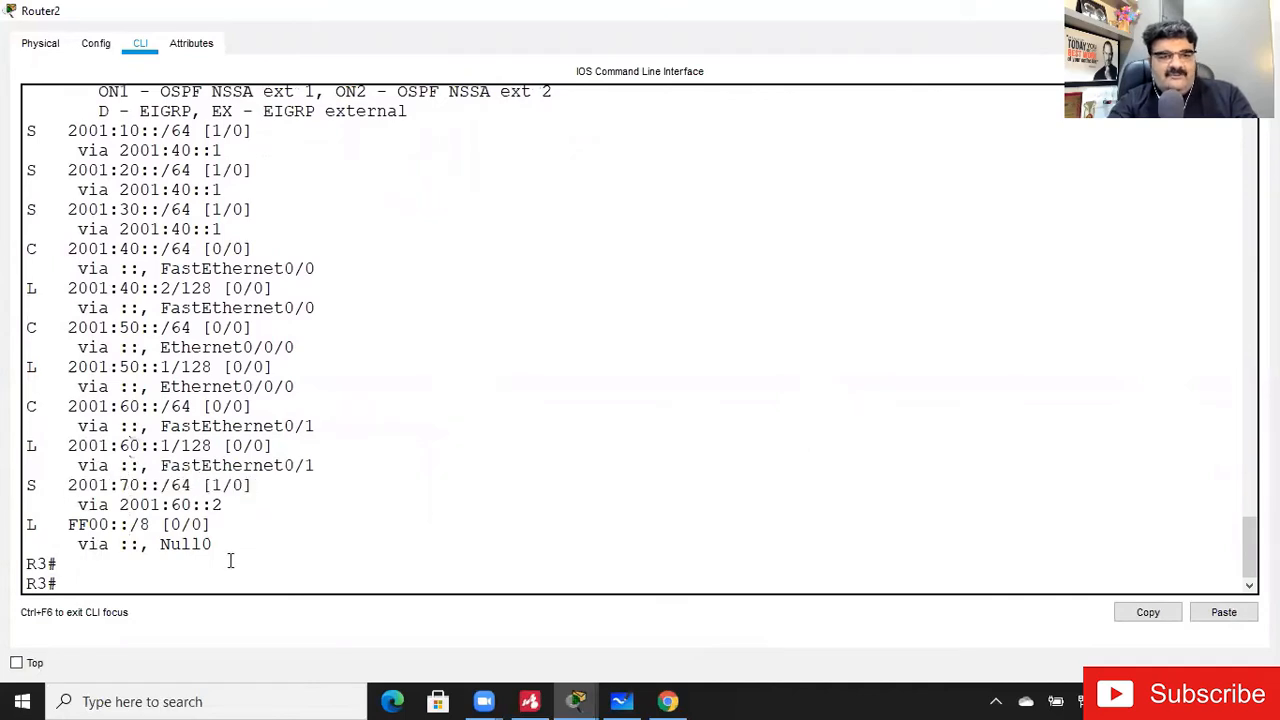
- Ping 192.168.70.1 from Router2's privileged prompt
key(Return)
key(Return)
text(ping 1)
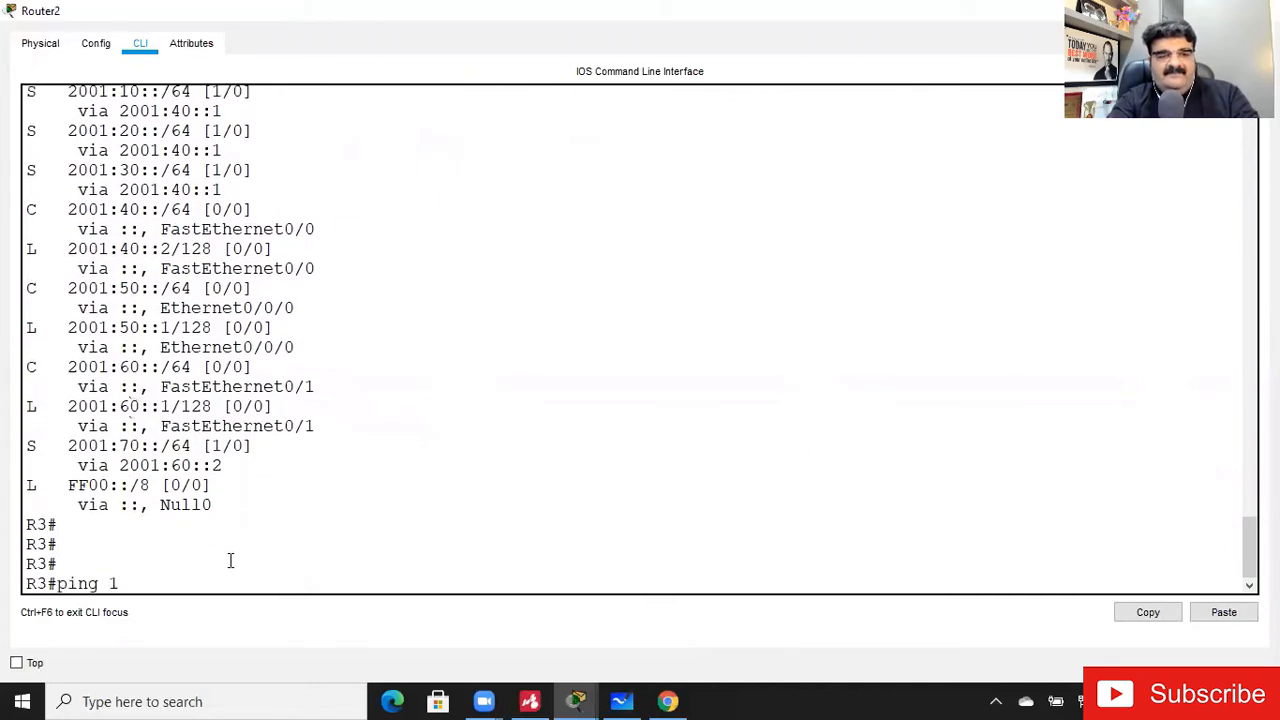
text(92.168.70.1)
key(Return)
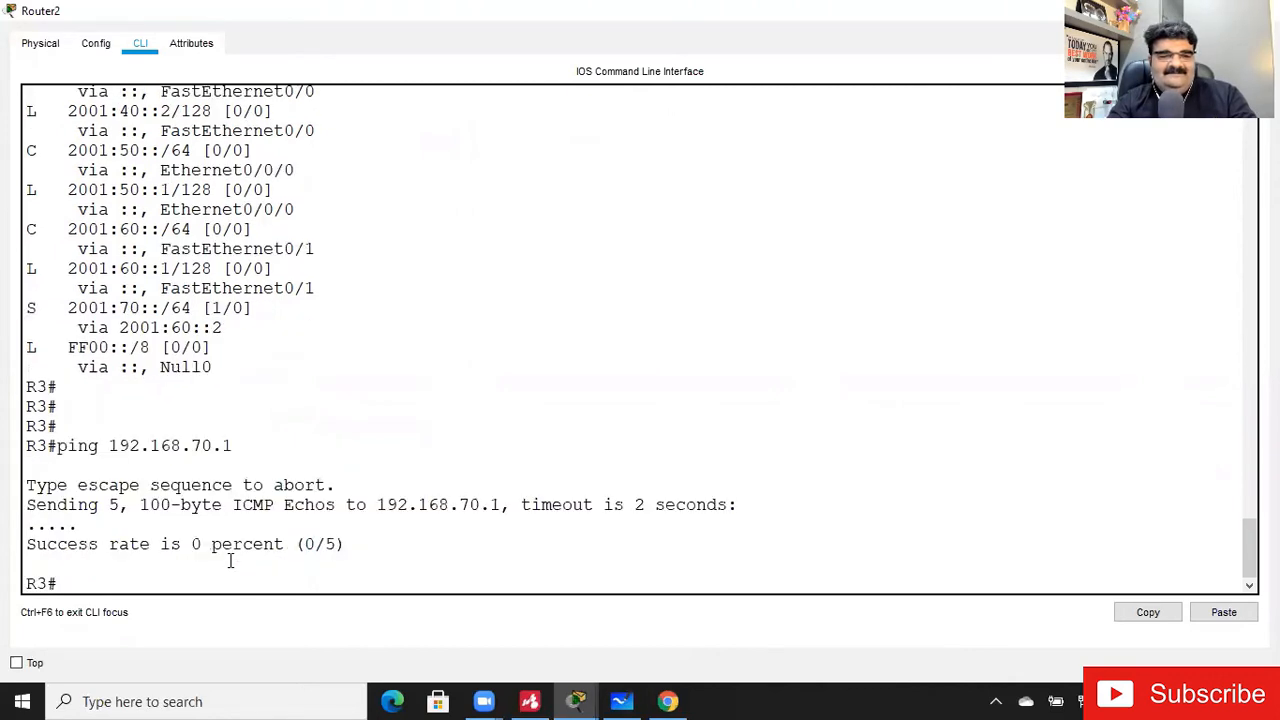
- Ping Router3's LAN address 2001:70::1 from Router2
key(Up)
key(BackSpace)
key(BackSpace)
key(BackSpace)
key(BackSpace)
key(BackSpace)
key(BackSpace)
key(BackSpace)
key(BackSpace)
key(BackSpace)
text(2--)
text(000)
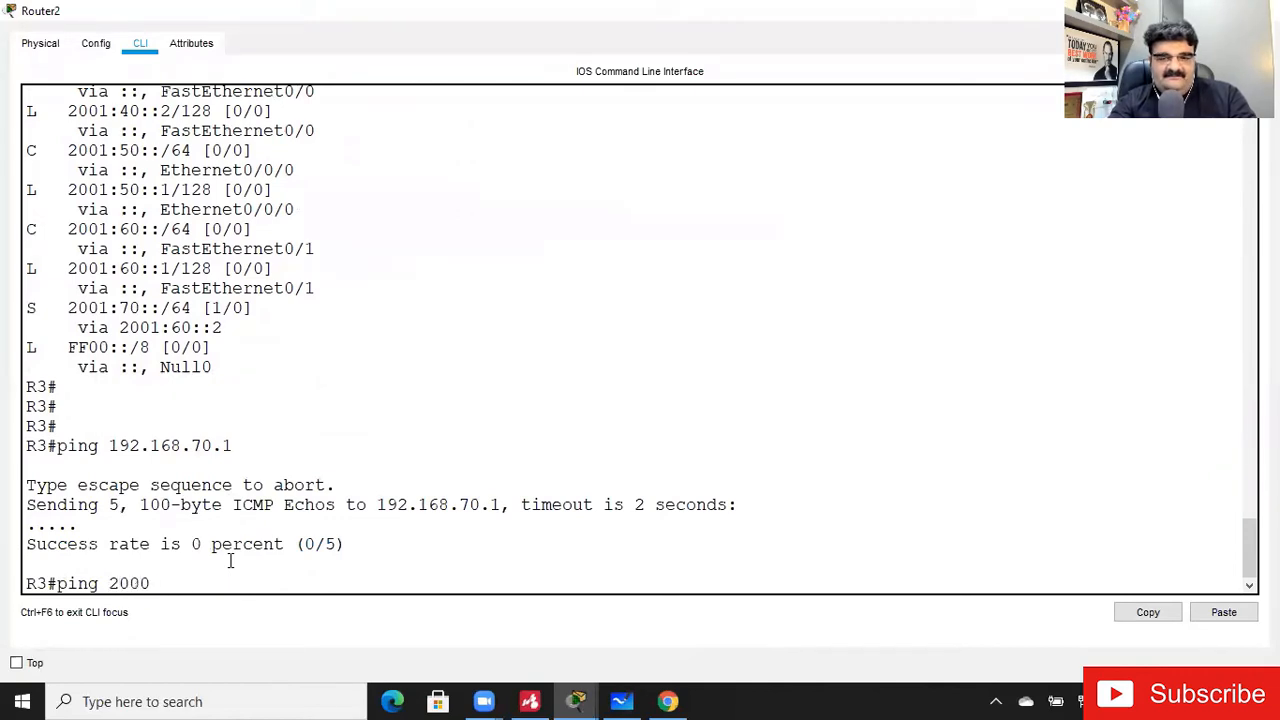
key(BackSpace)
text(1:)
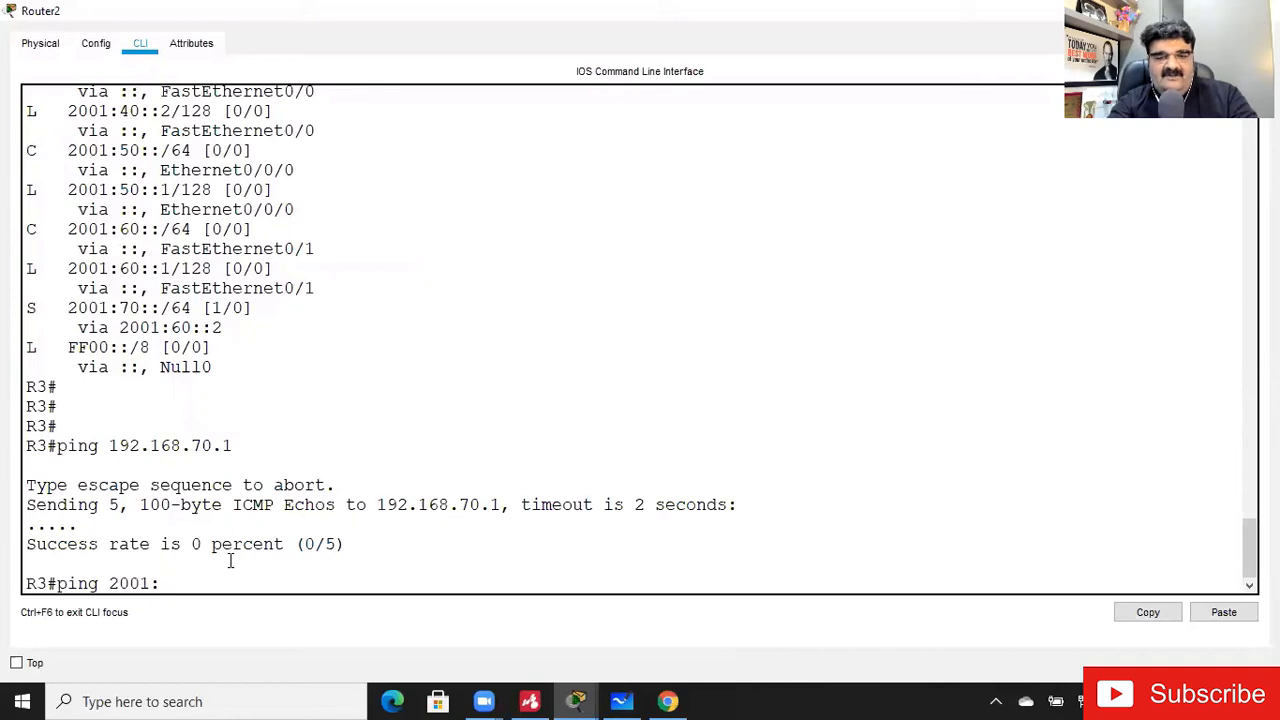
text(70::1)
key(Return)
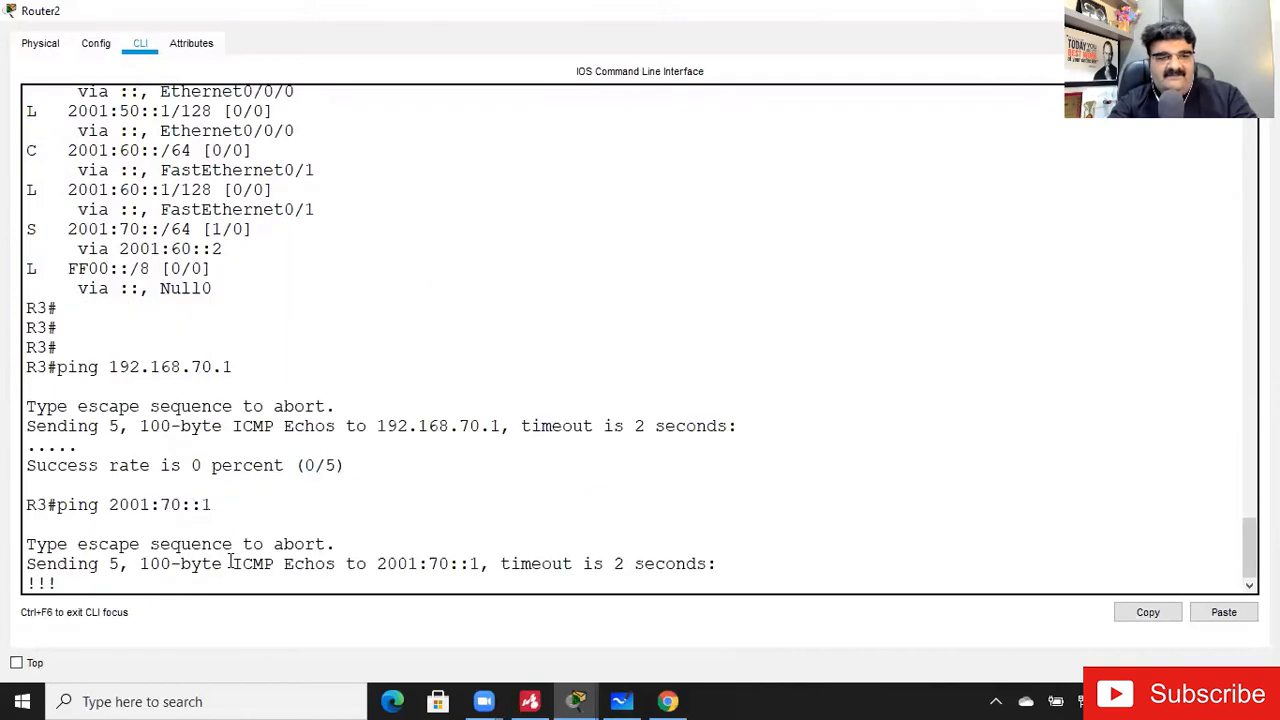
- Ping PC6's address 2001:70::2 twice from Router2 and leave the router window
key(Up)
key(BackSpace)
text(2001:70::2)
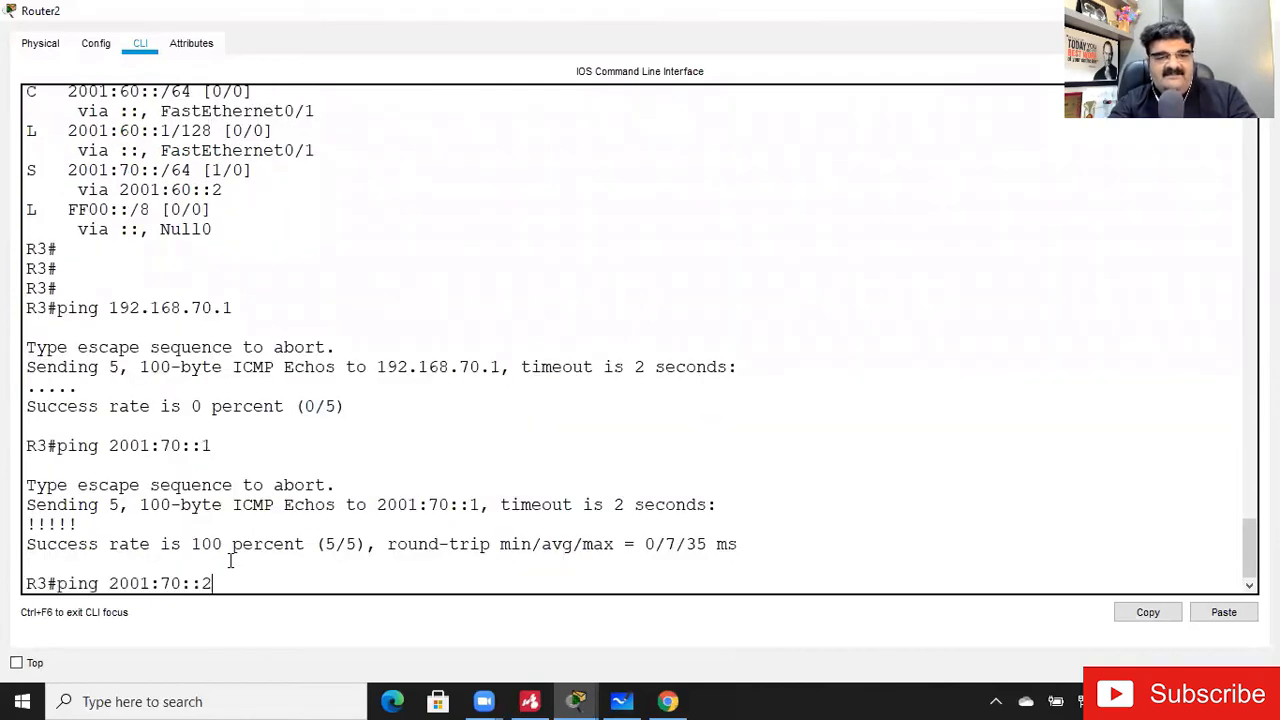
key(Return)
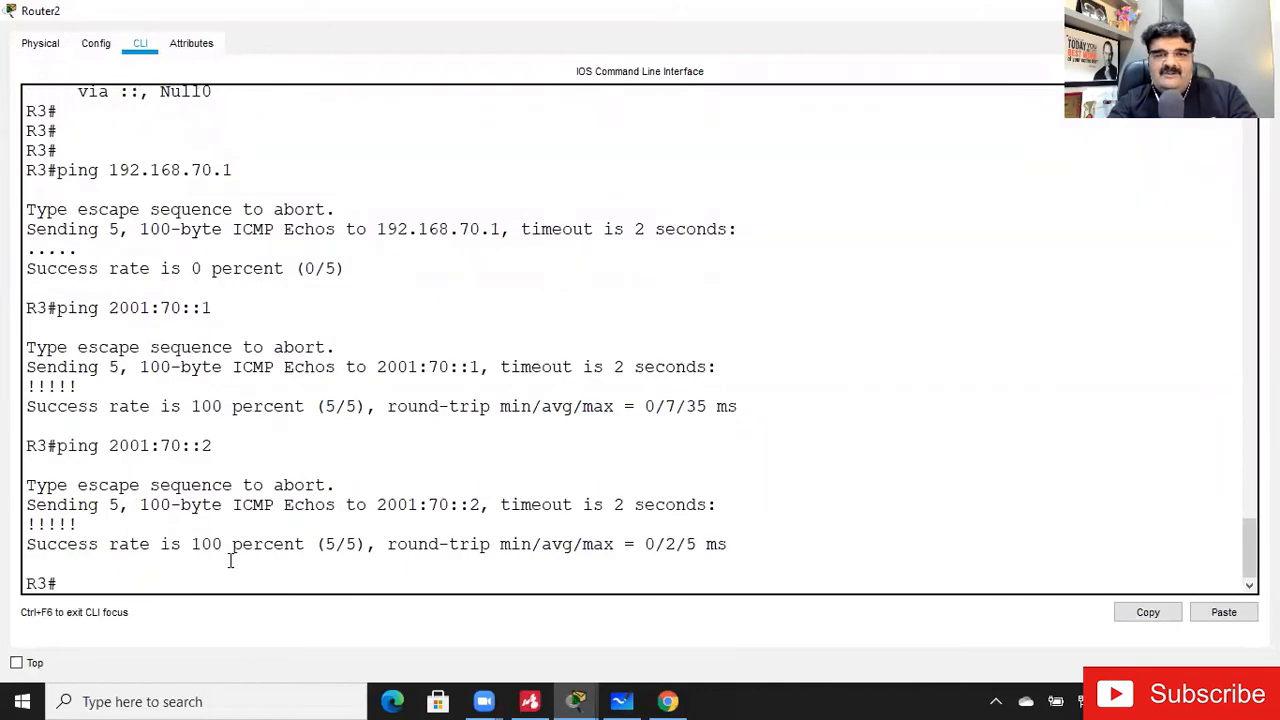
key(Up)
key(Return)
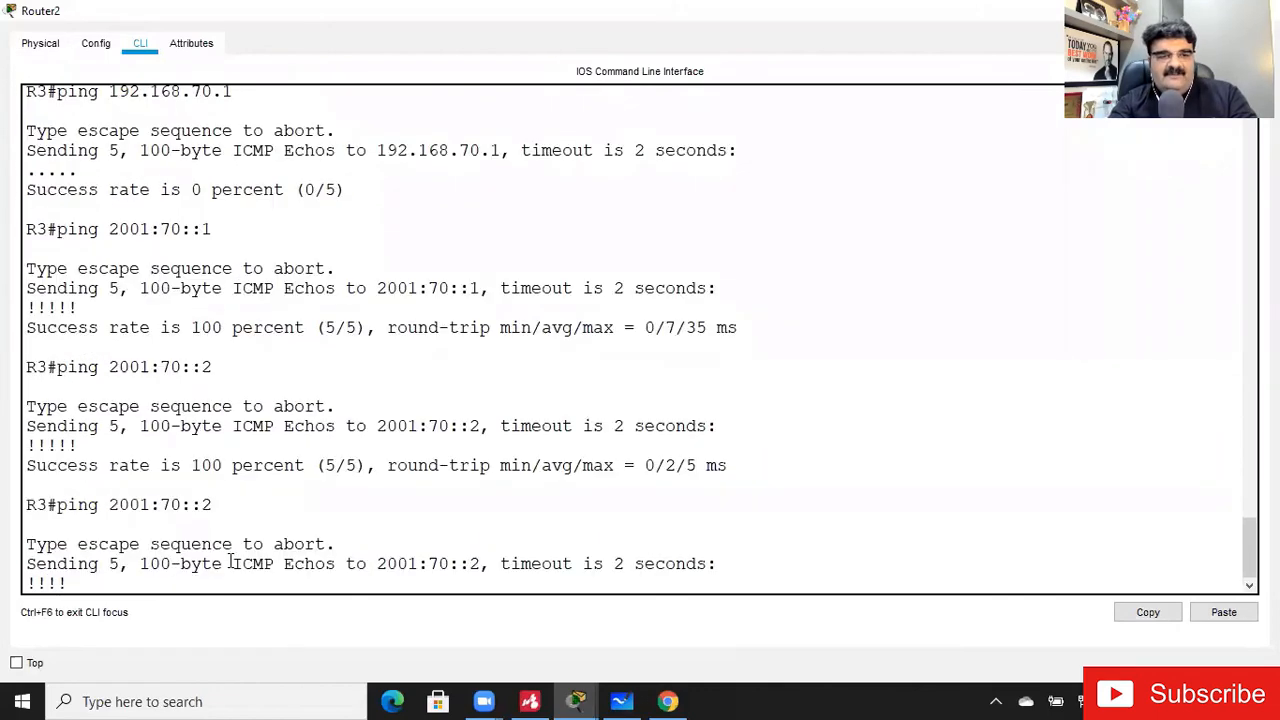
key(Up)
key(Left)
key(Left)
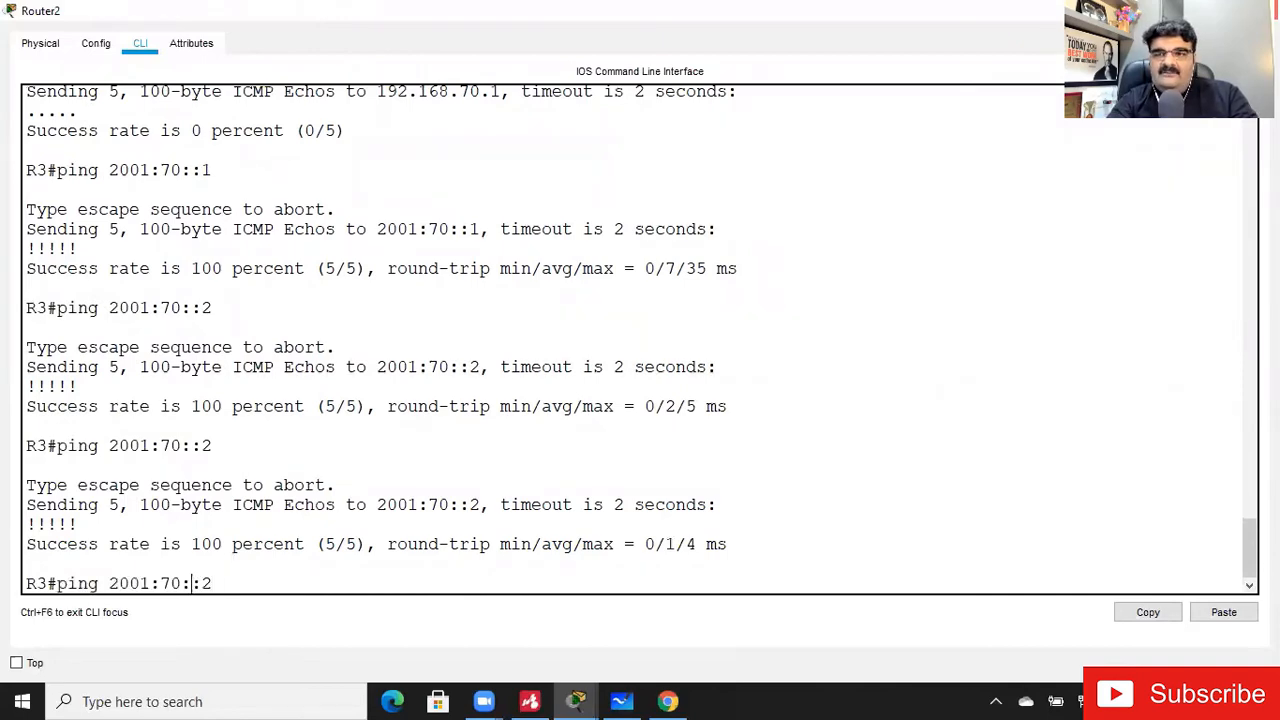
click(1258, 10)
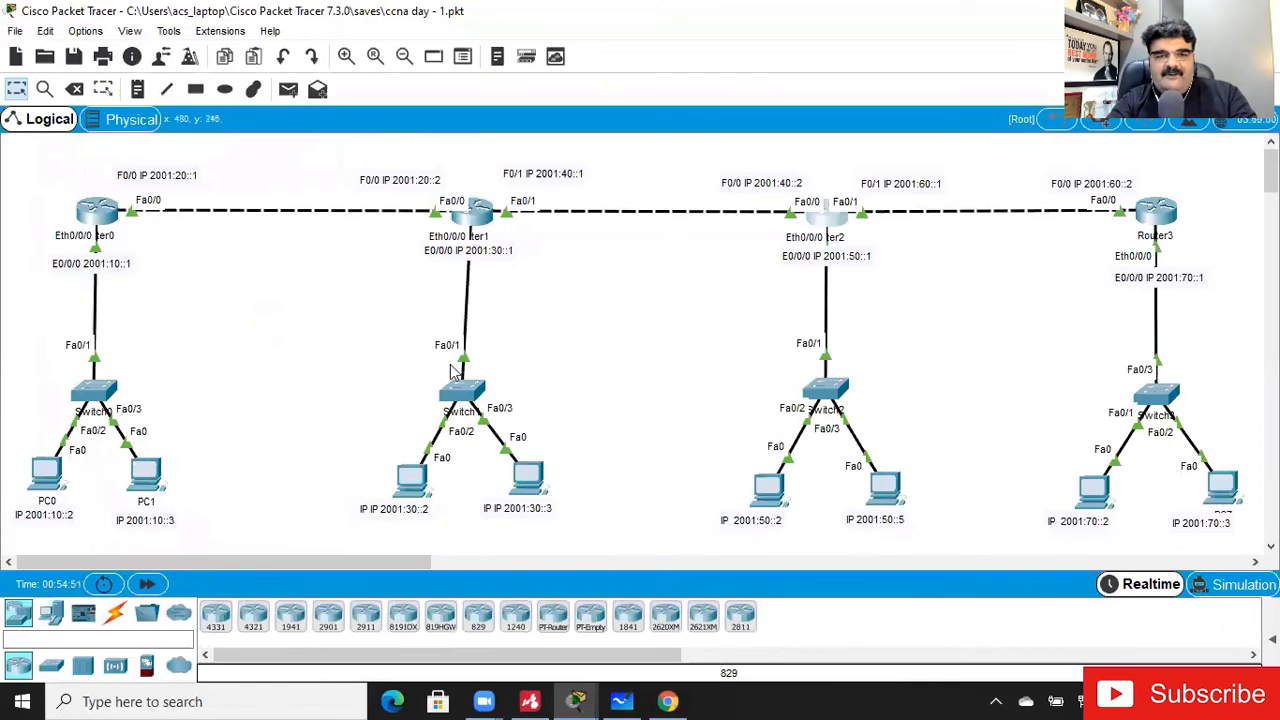
- Ping 2001:70::1 from PC2's command prompt and close the PC2 window
click(408, 490)
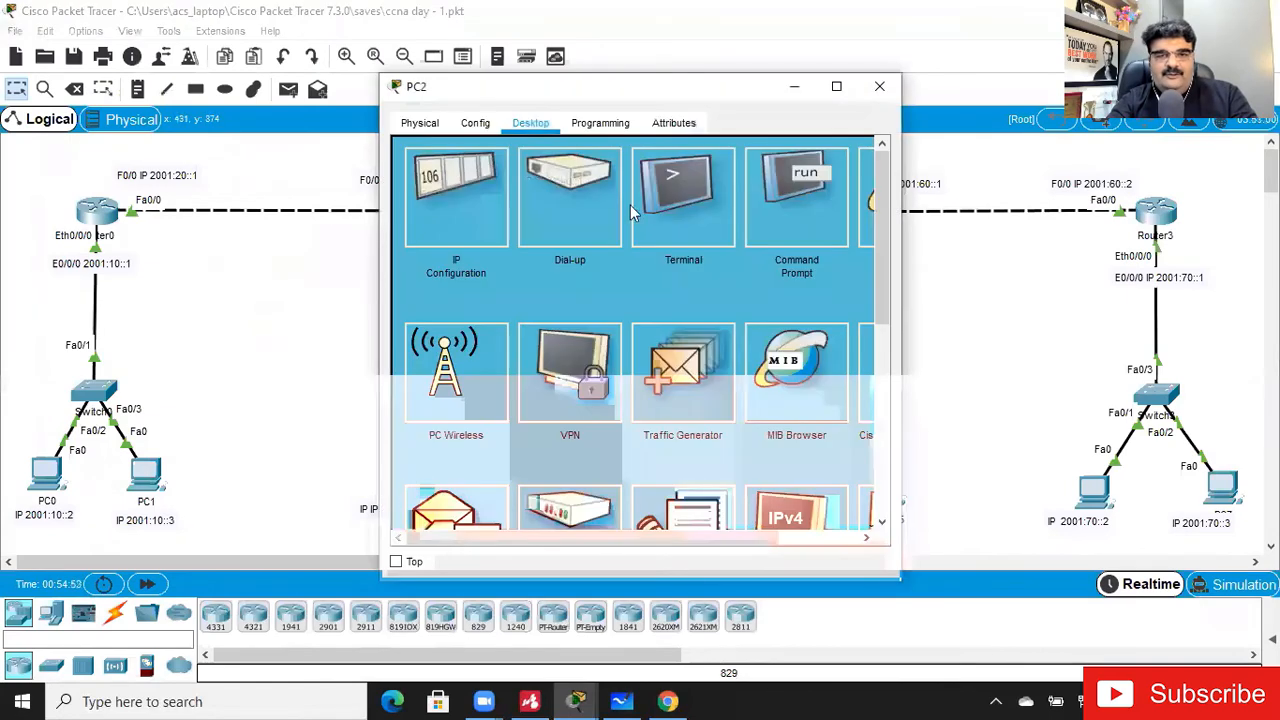
click(837, 88)
click(864, 144)
text(pi)
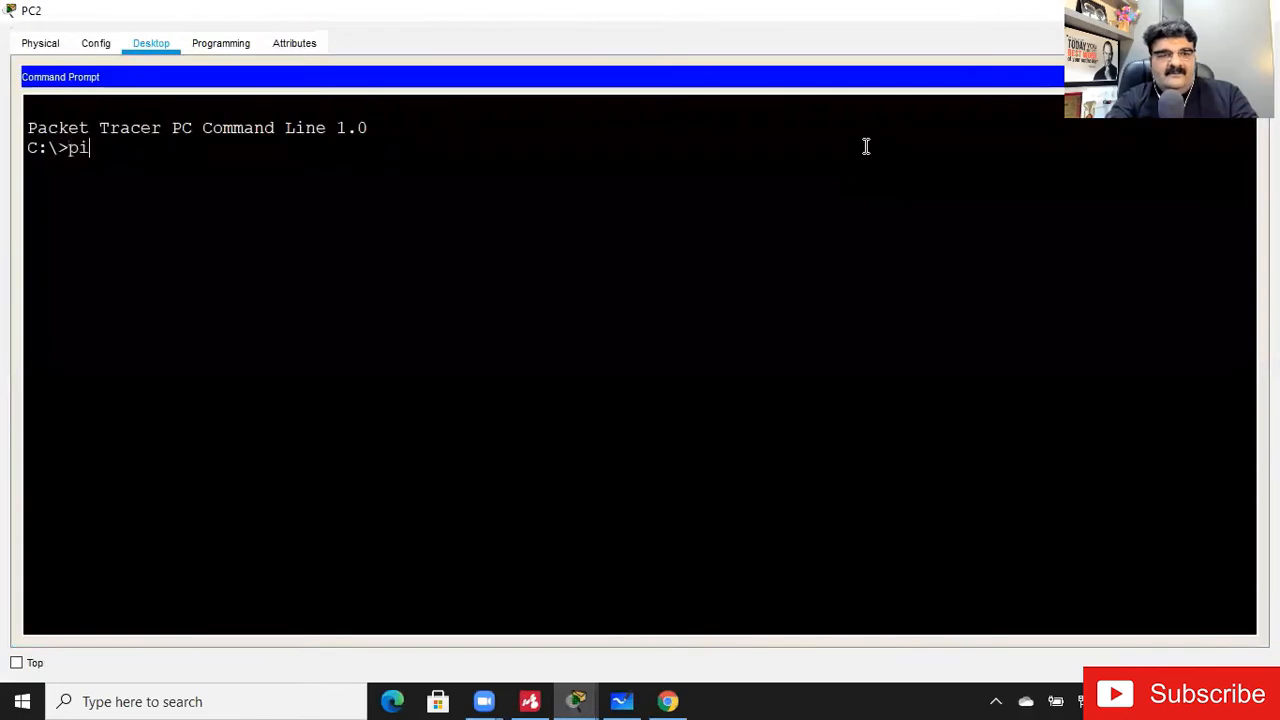
text(ng 2001:7)
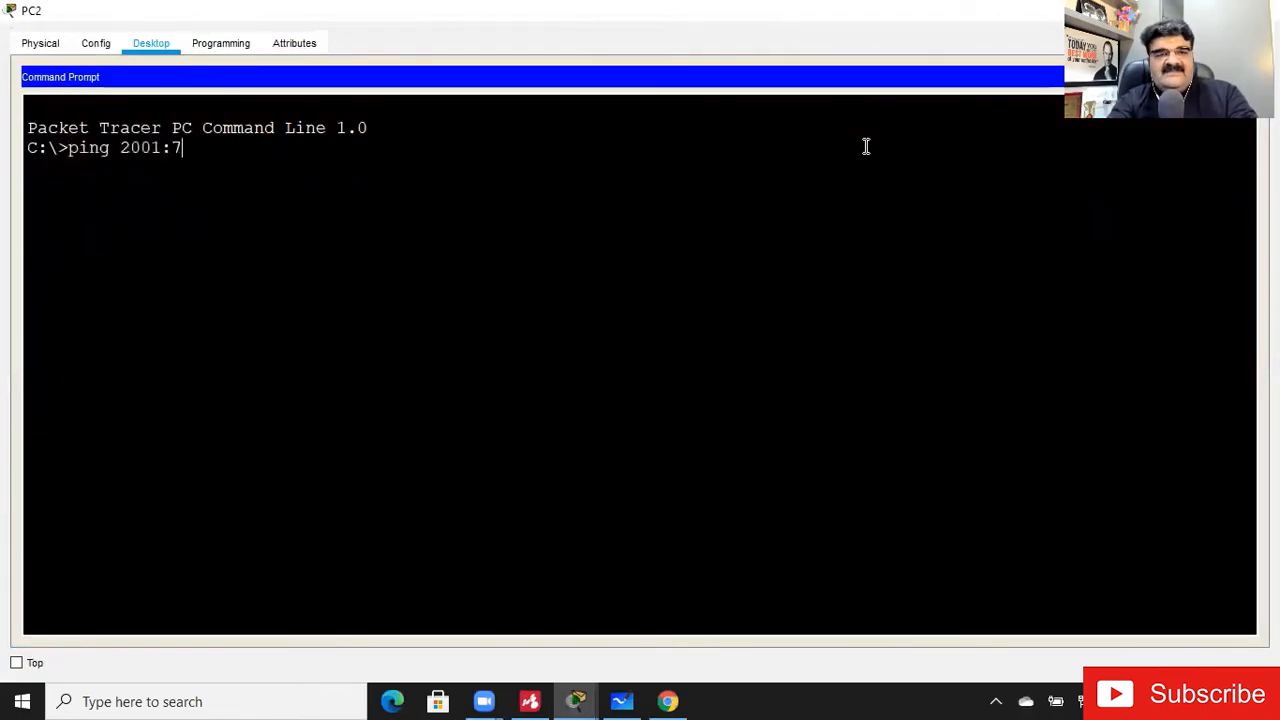
text(0::)
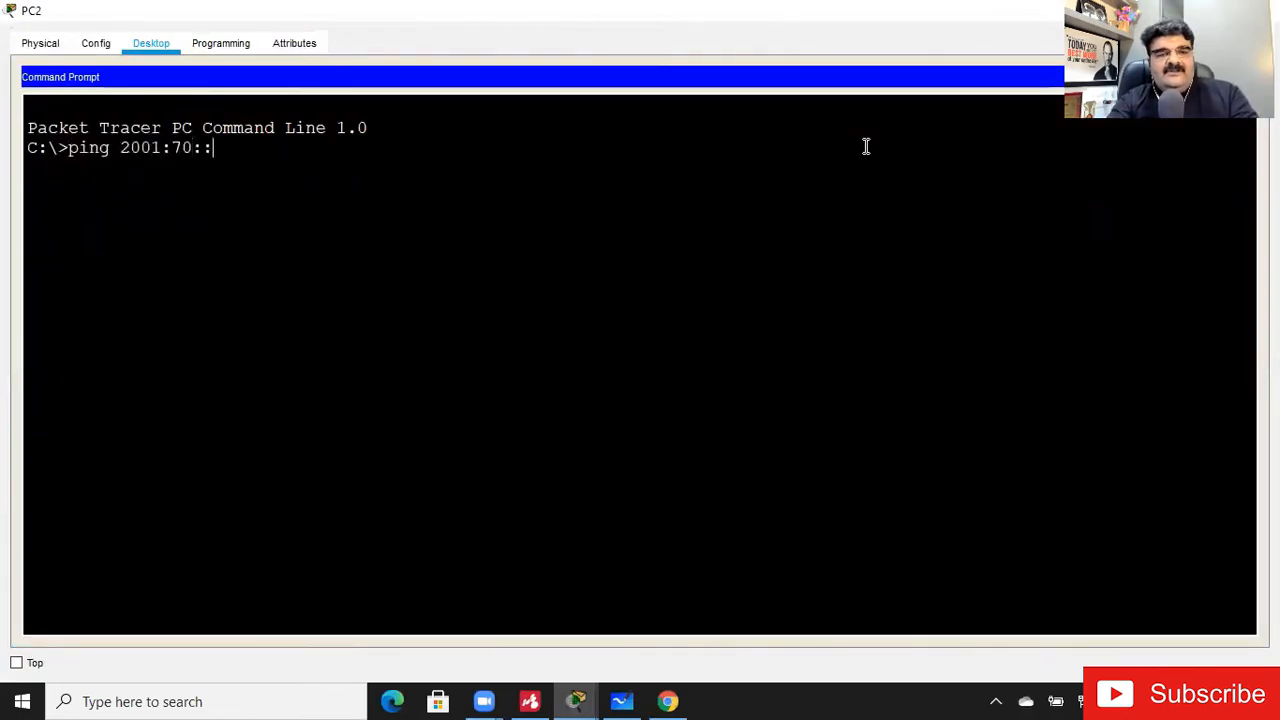
text(1)
key(Return)
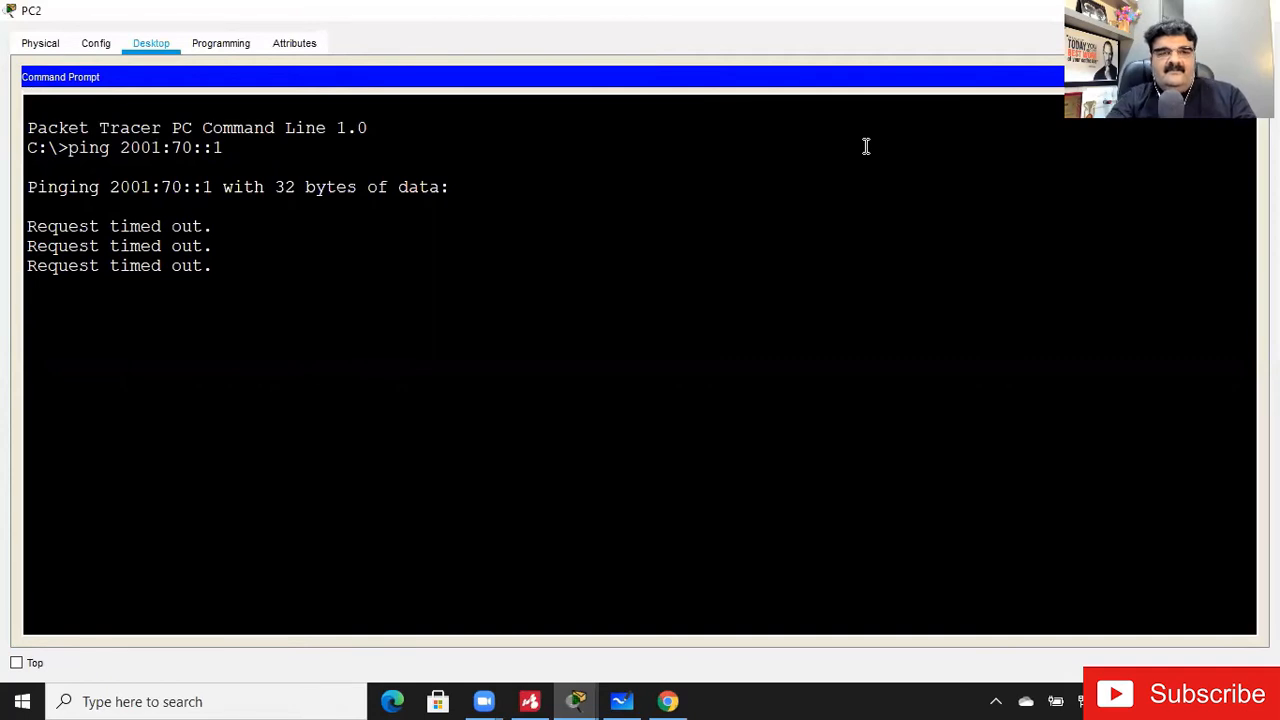
key(Up)
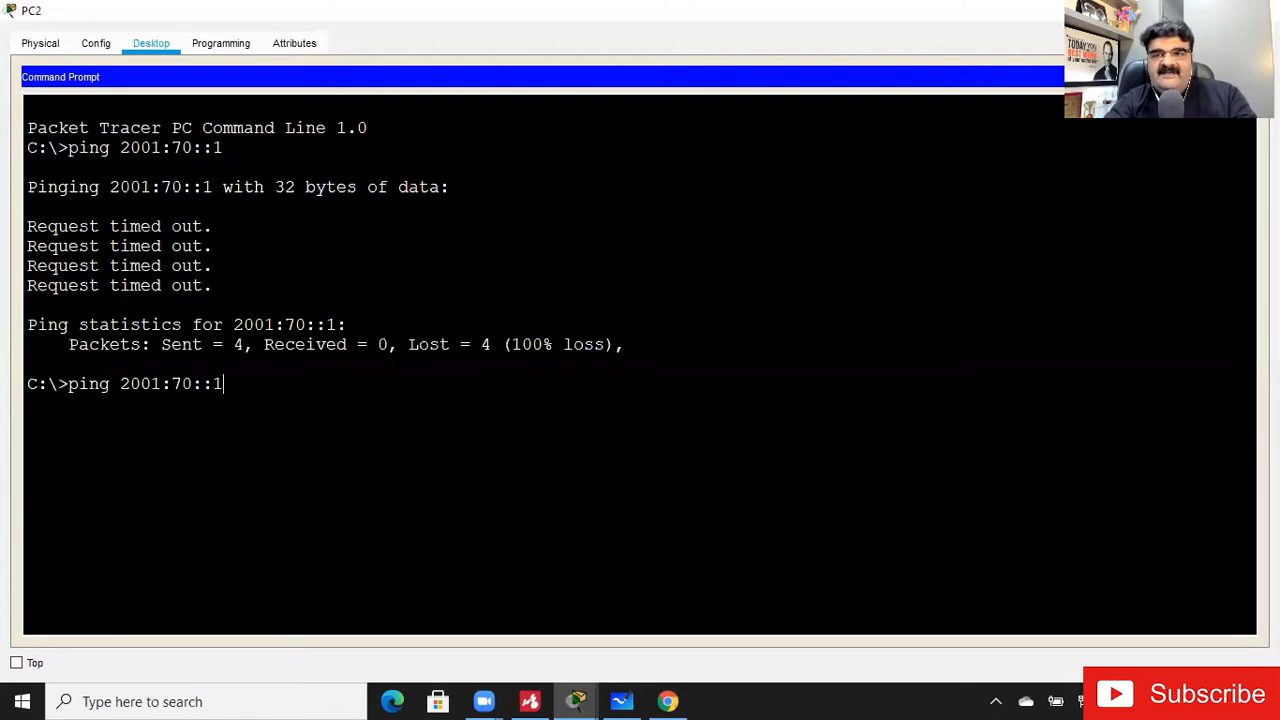
click(1250, 77)
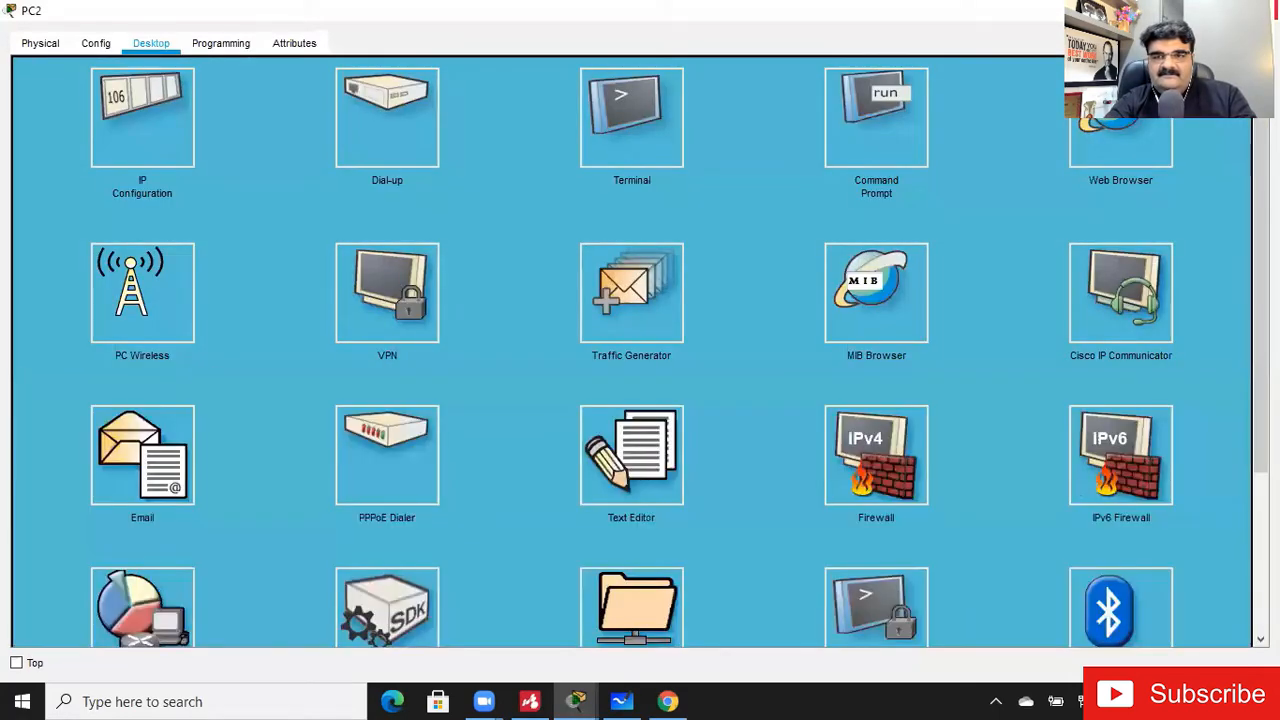
click(1257, 11)
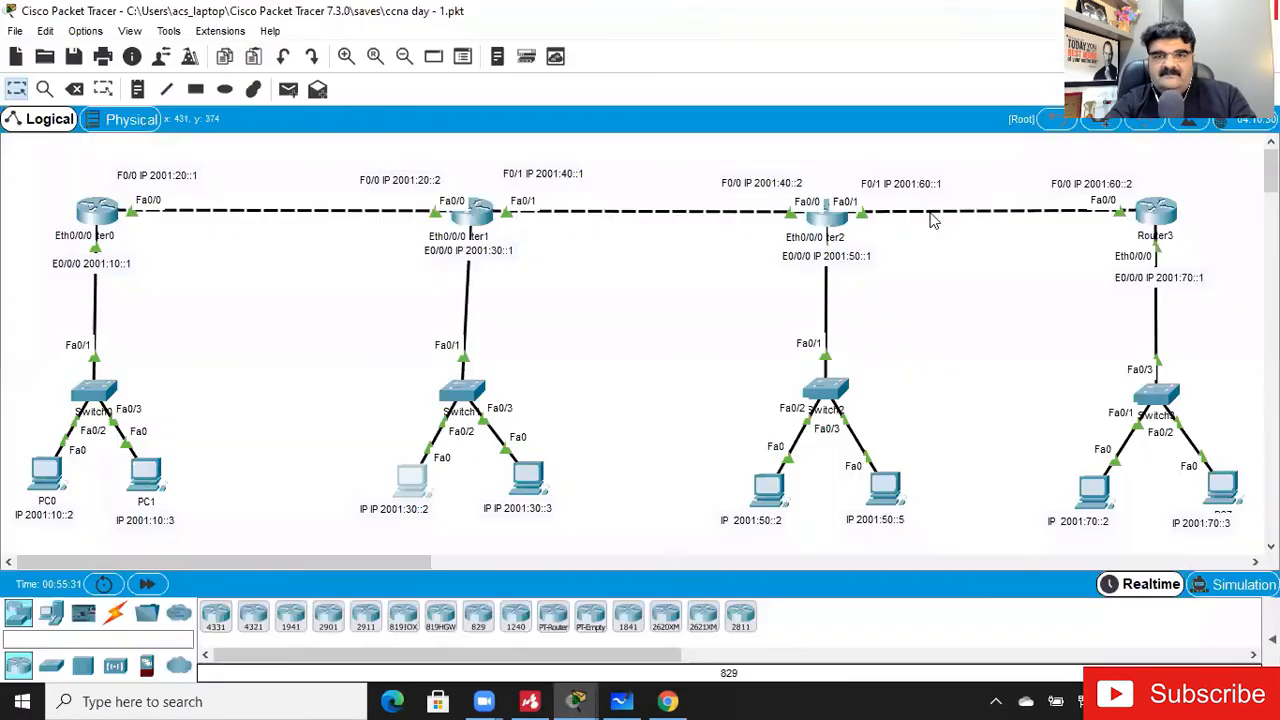
click(830, 215)
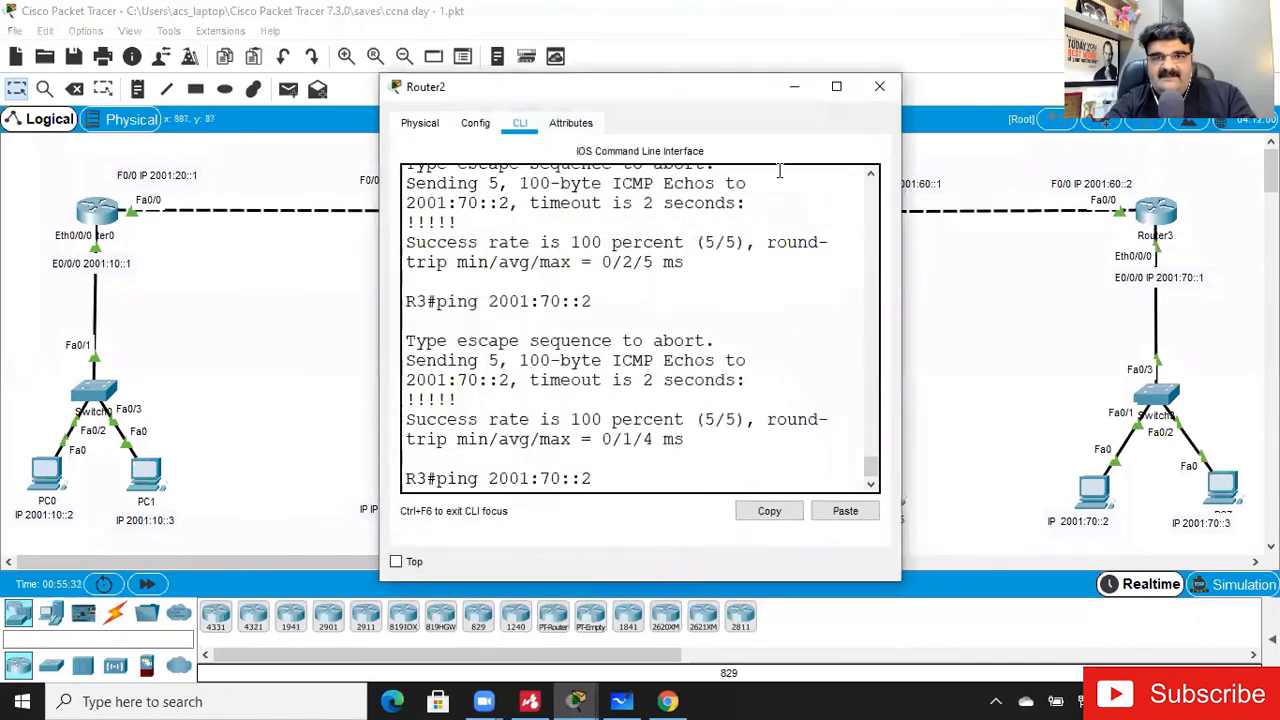
click(836, 87)
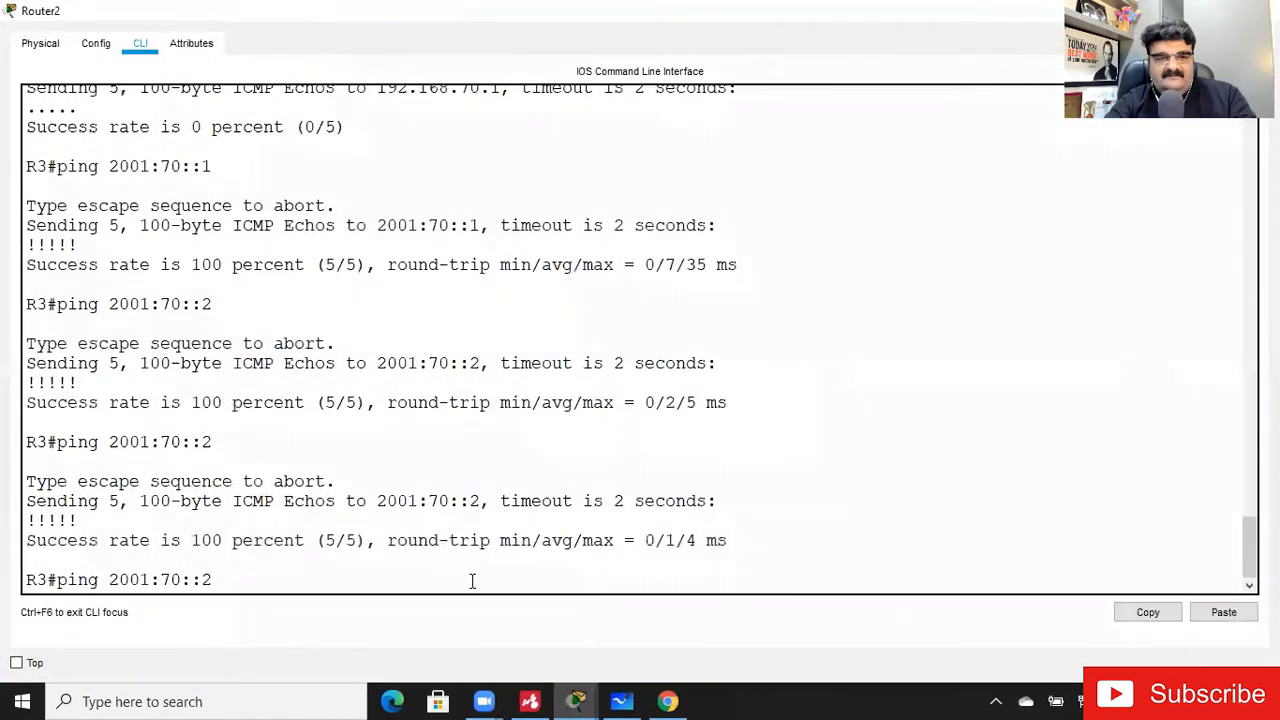
click(1171, 11)
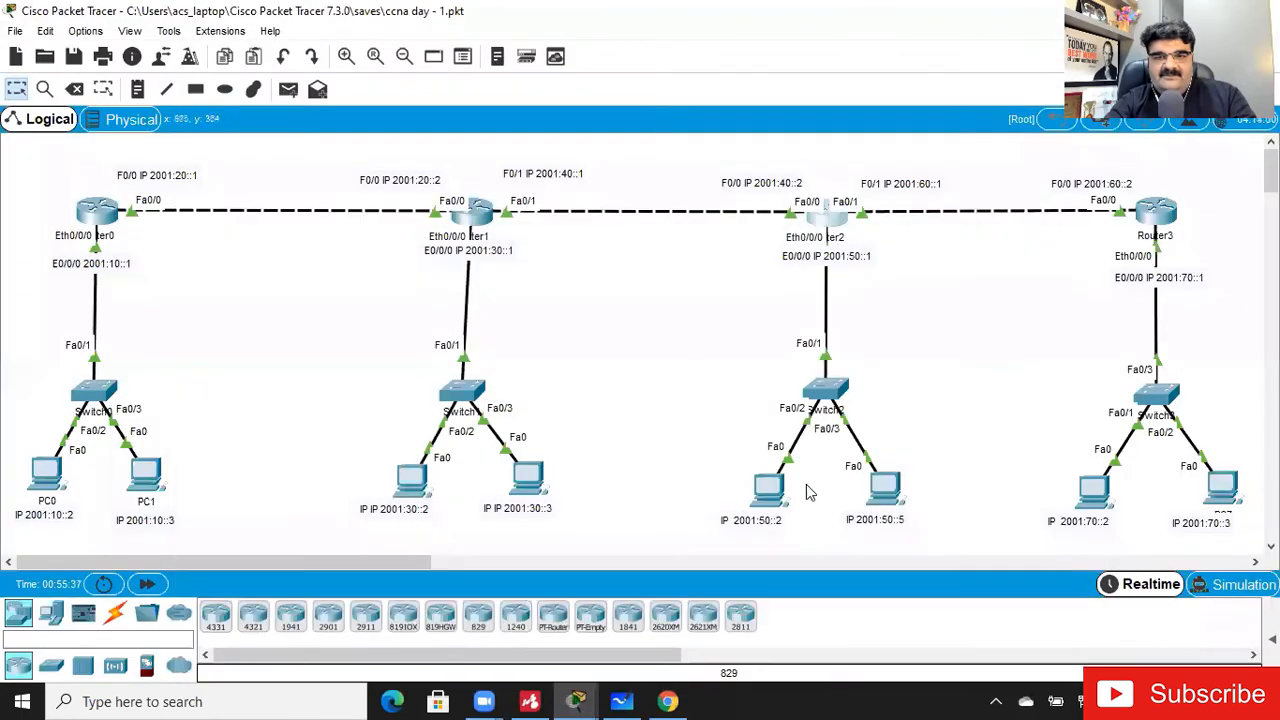
- Ping 2001:70::1 from PC4's command prompt and close the PC4 window
click(764, 500)
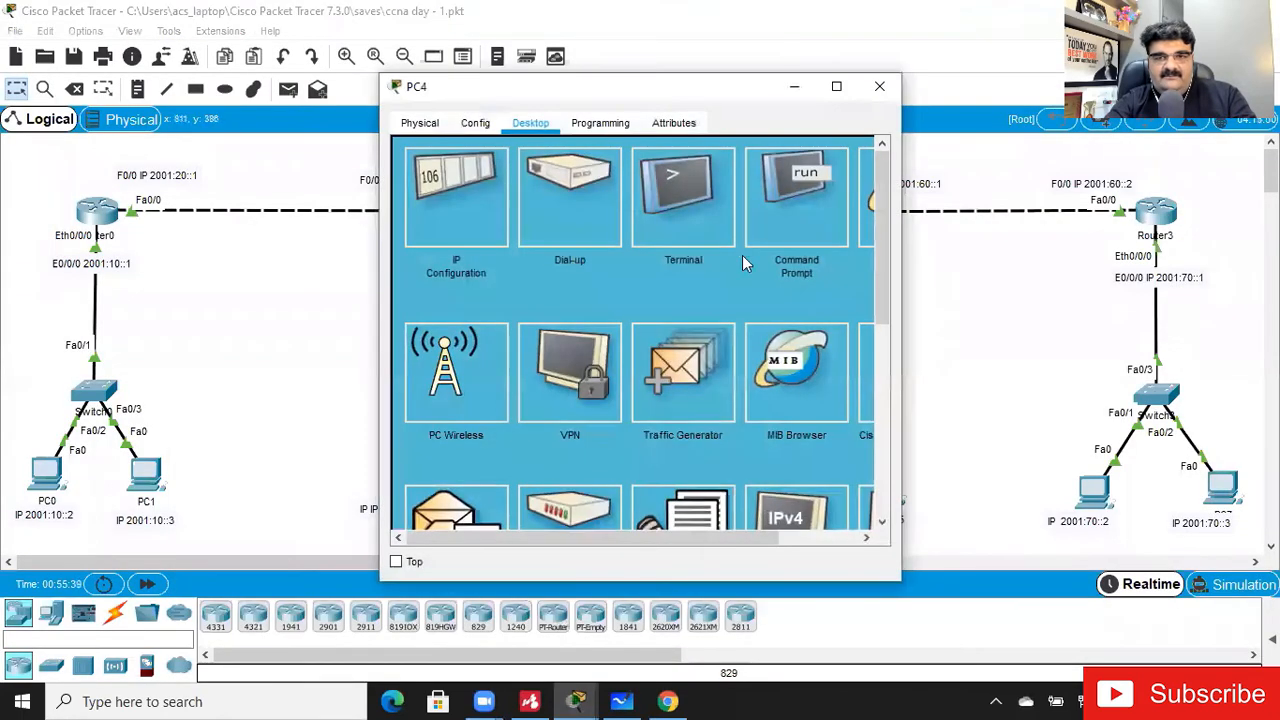
click(772, 220)
text(p)
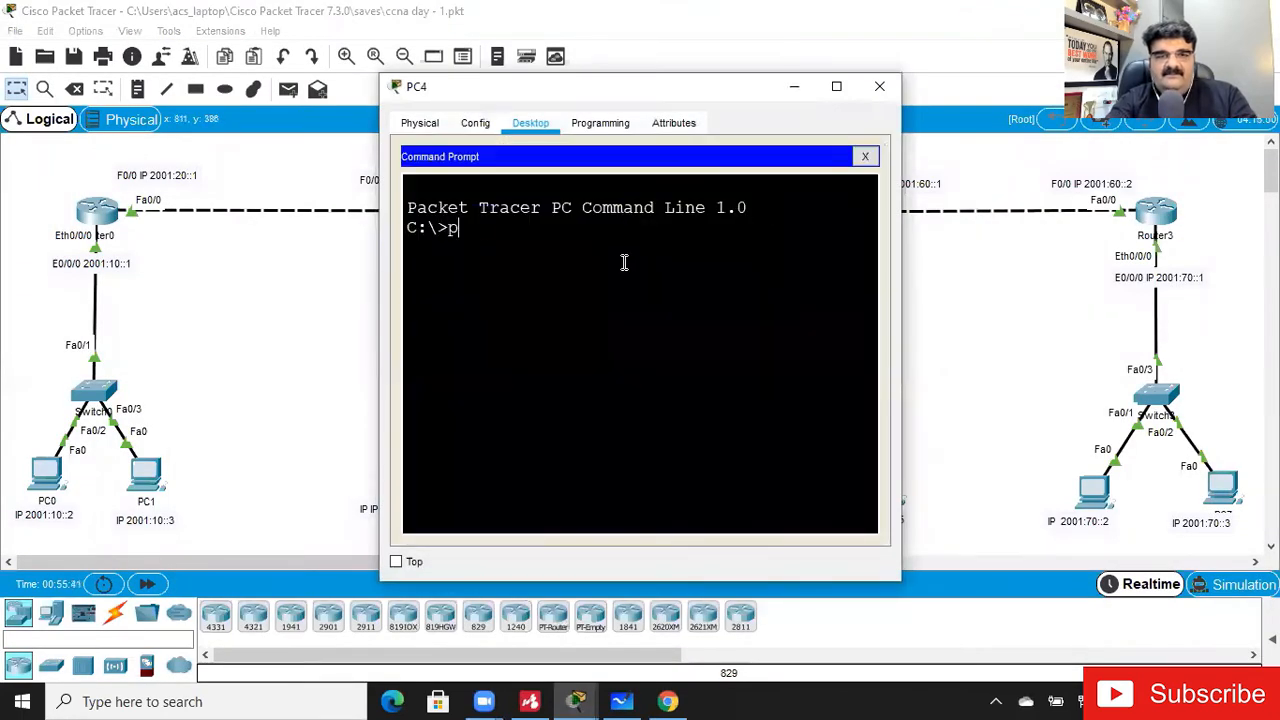
text(ing 2001:70::1)
key(Return)
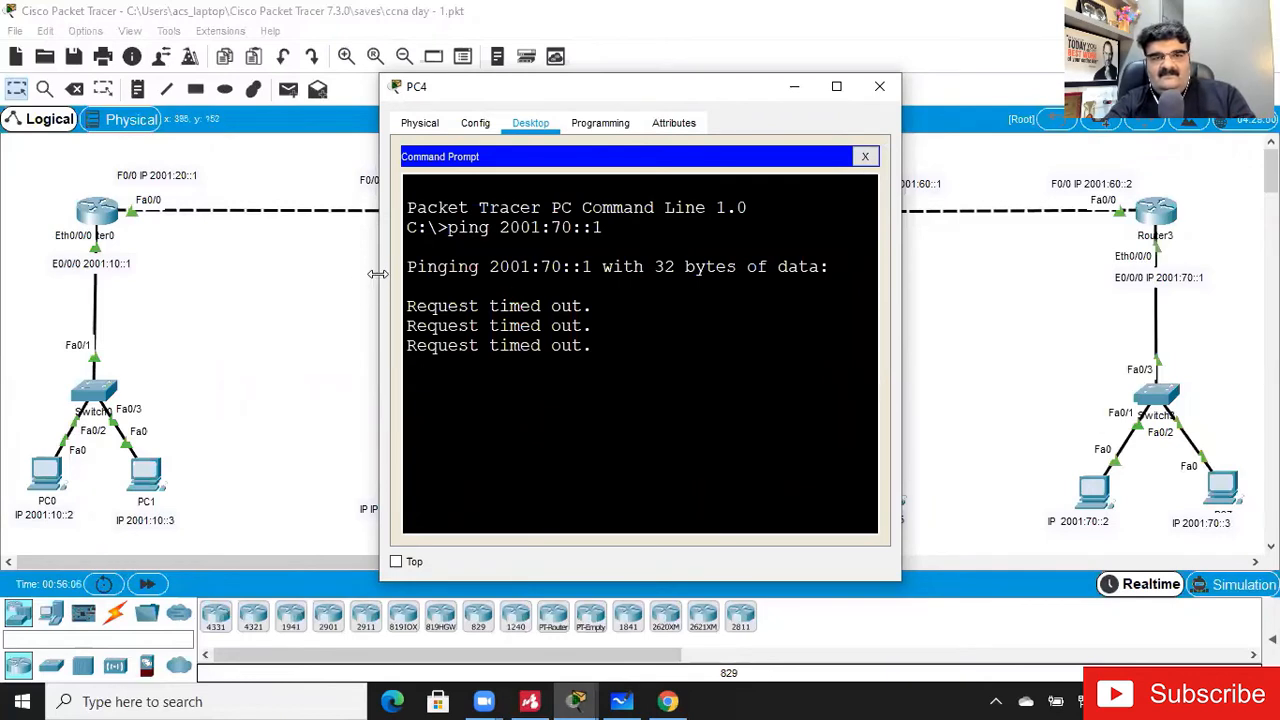
drag(378, 274, 197, 278)
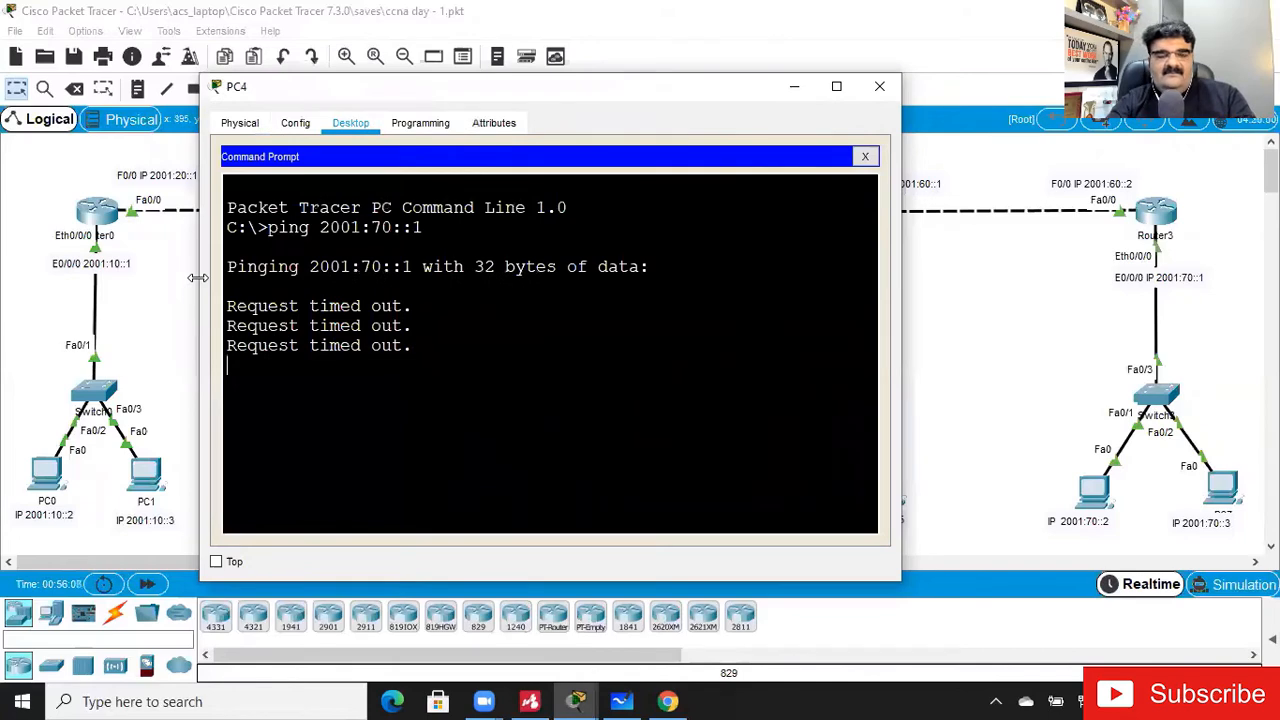
key(Return)
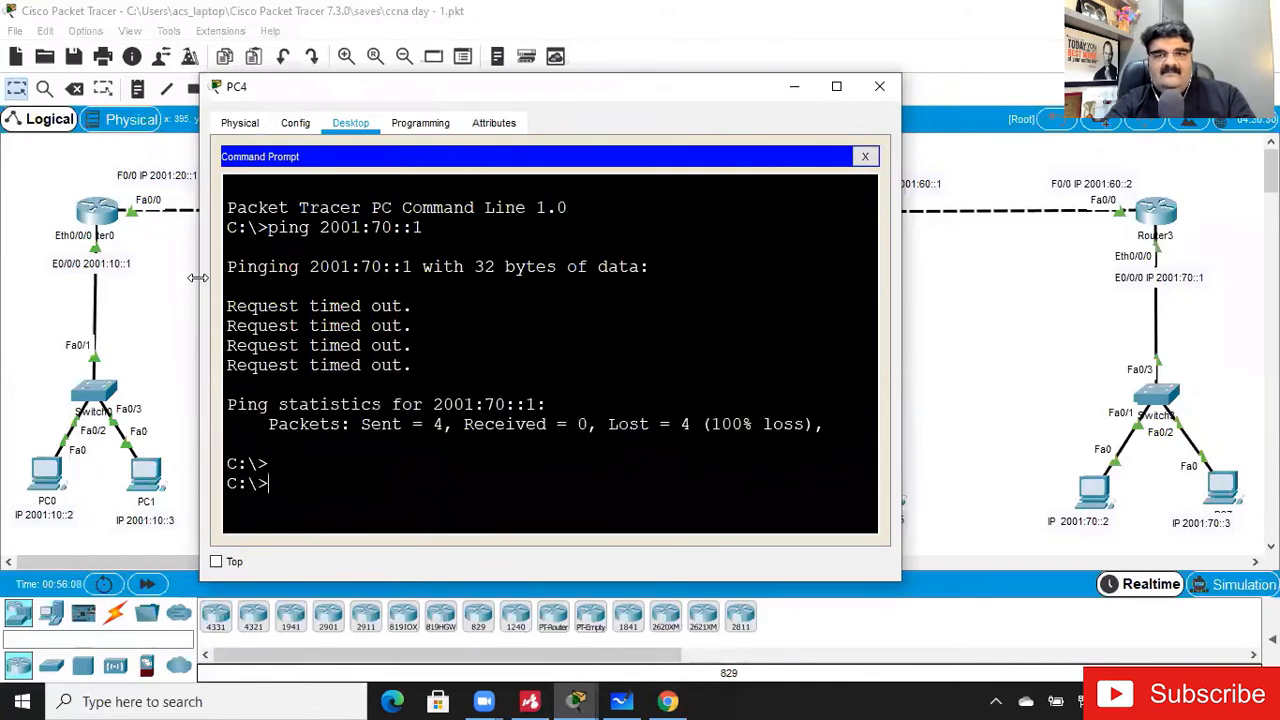
click(881, 85)
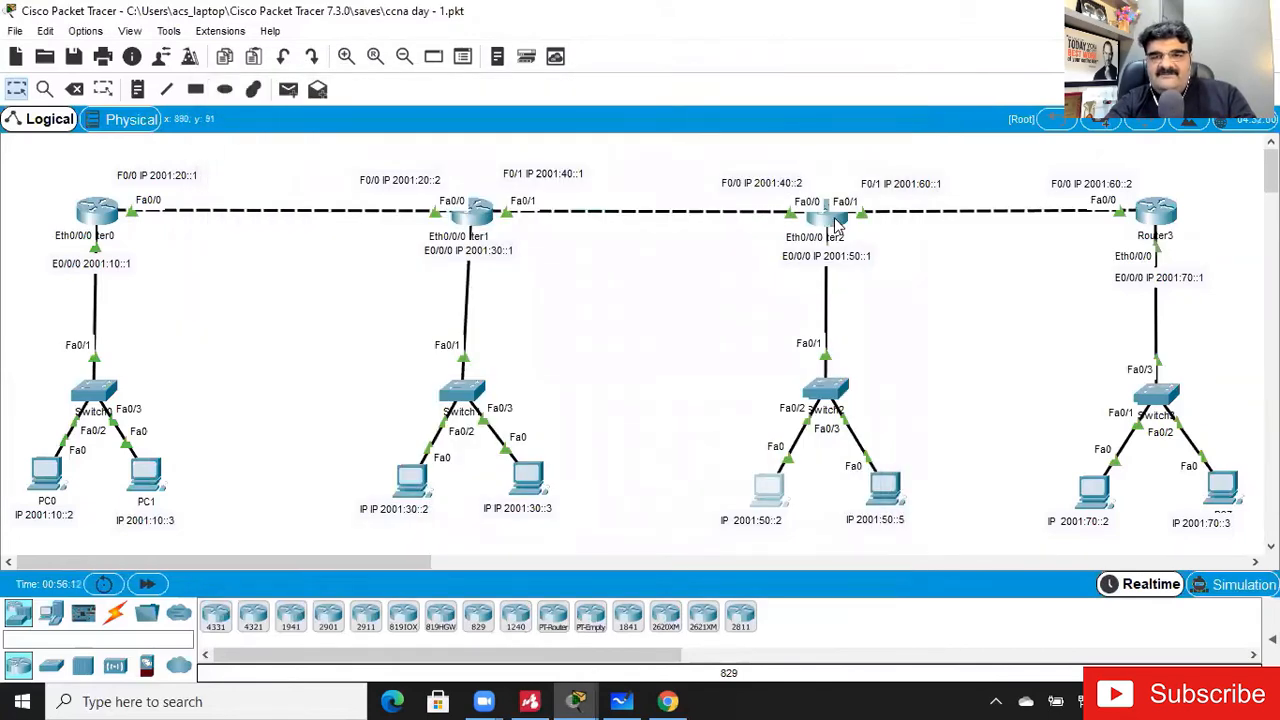
- Ping PC6's address 2001:70::2 again from Router2 and close the router window
click(832, 214)
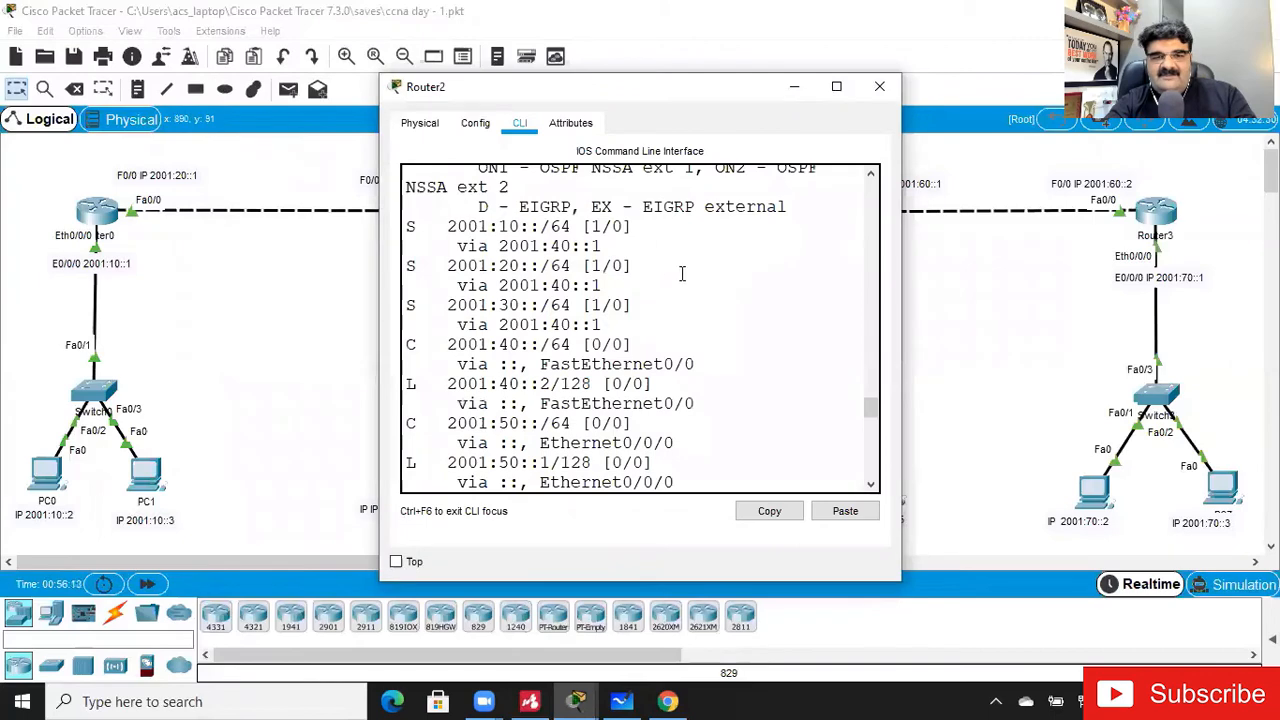
click(836, 86)
key(Return)
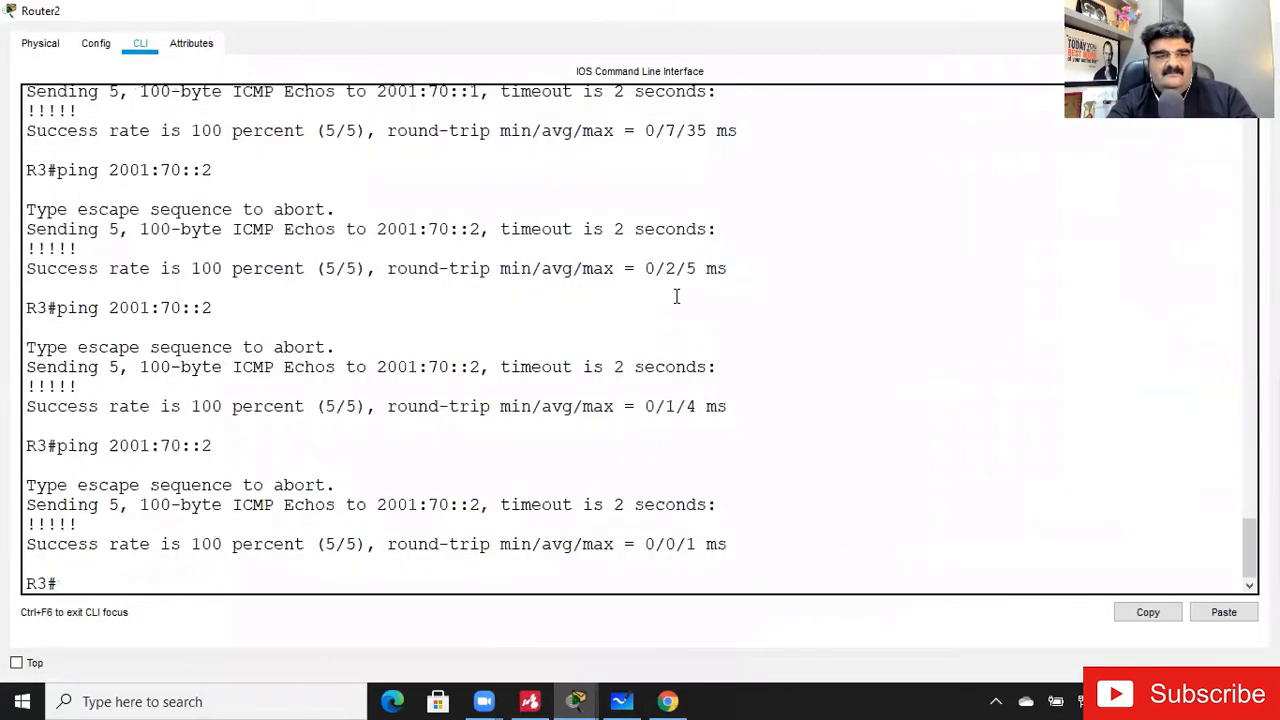
key(Up)
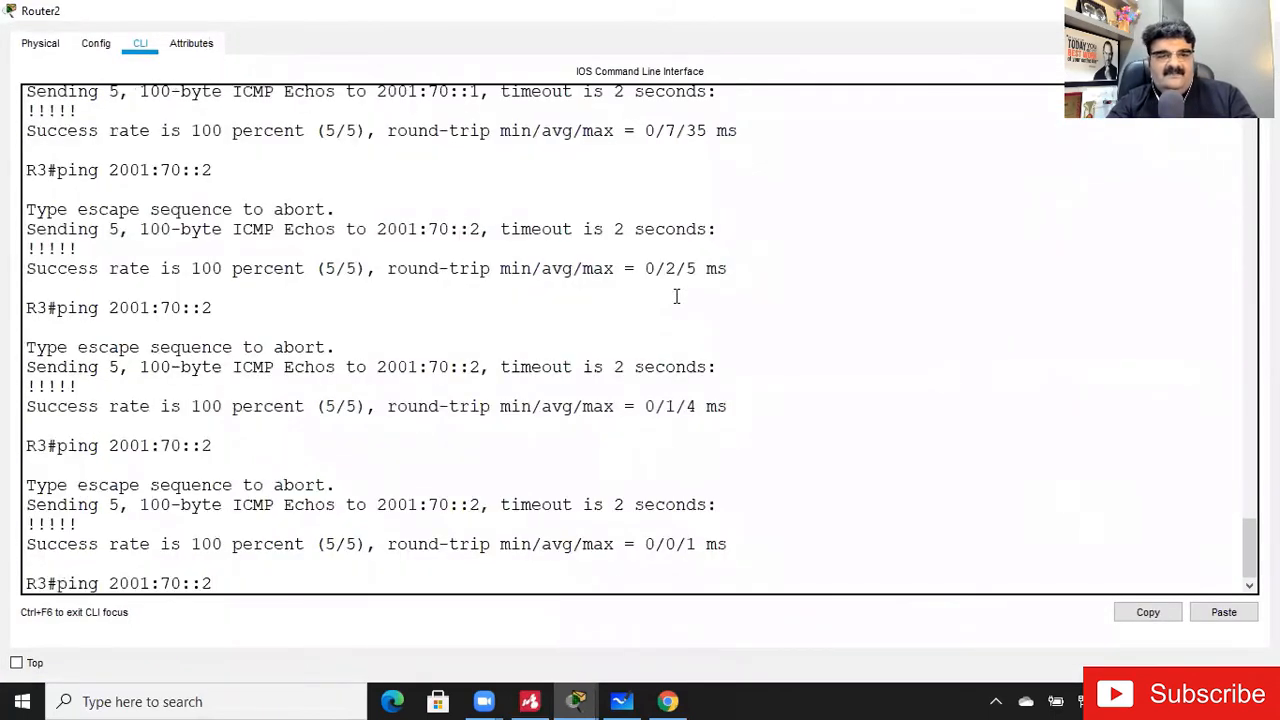
key(Return)
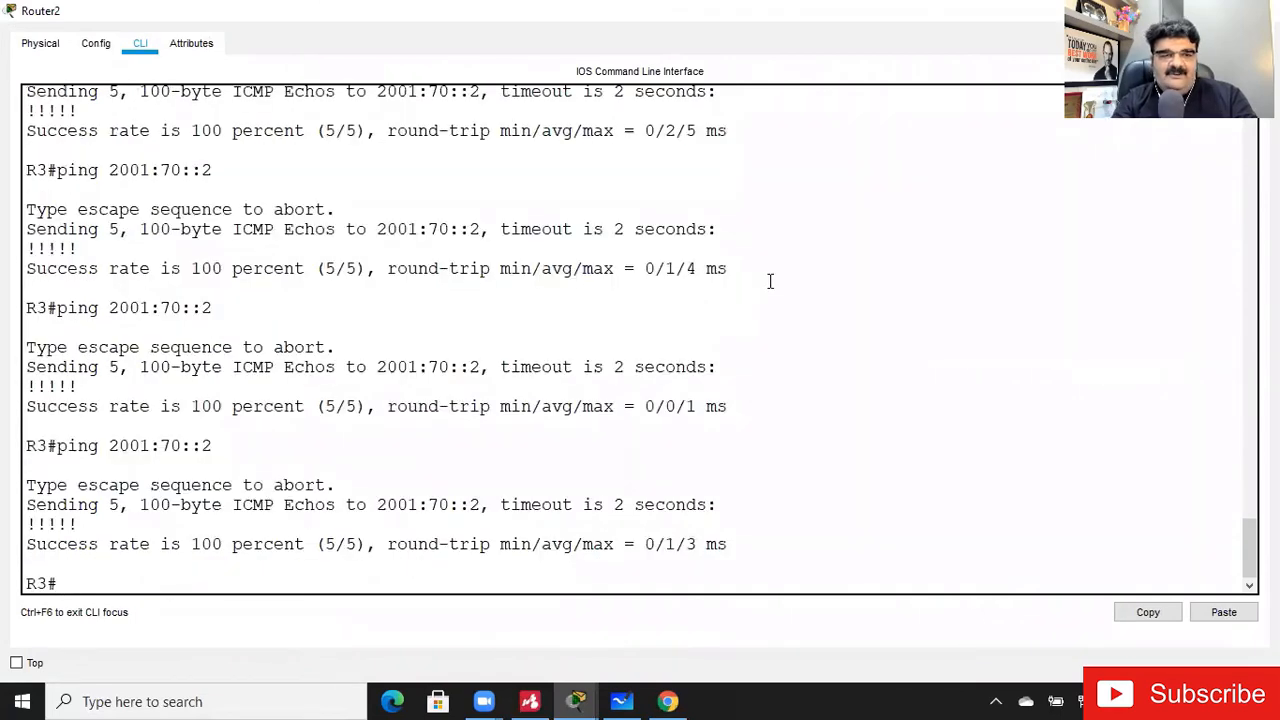
click(1172, 11)
- Open Router3's command line and display its running configuration
click(1157, 208)
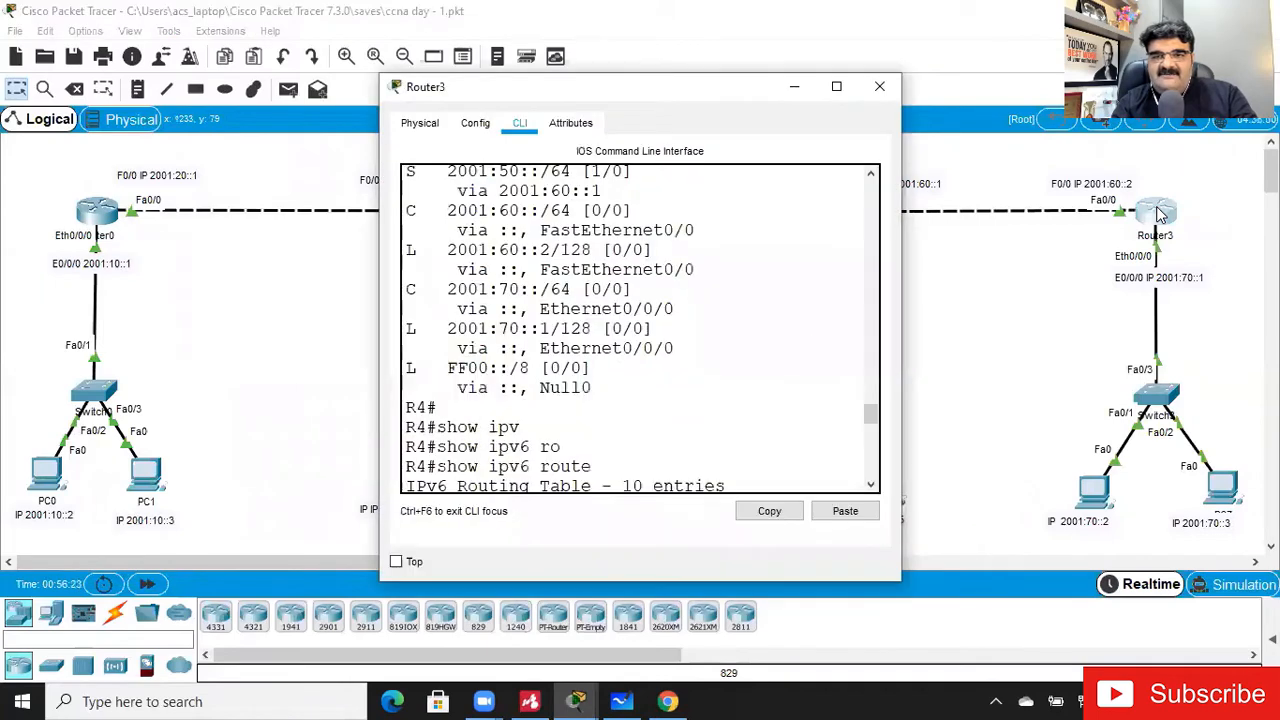
click(836, 86)
key(Return)
key(Return)
key(Return)
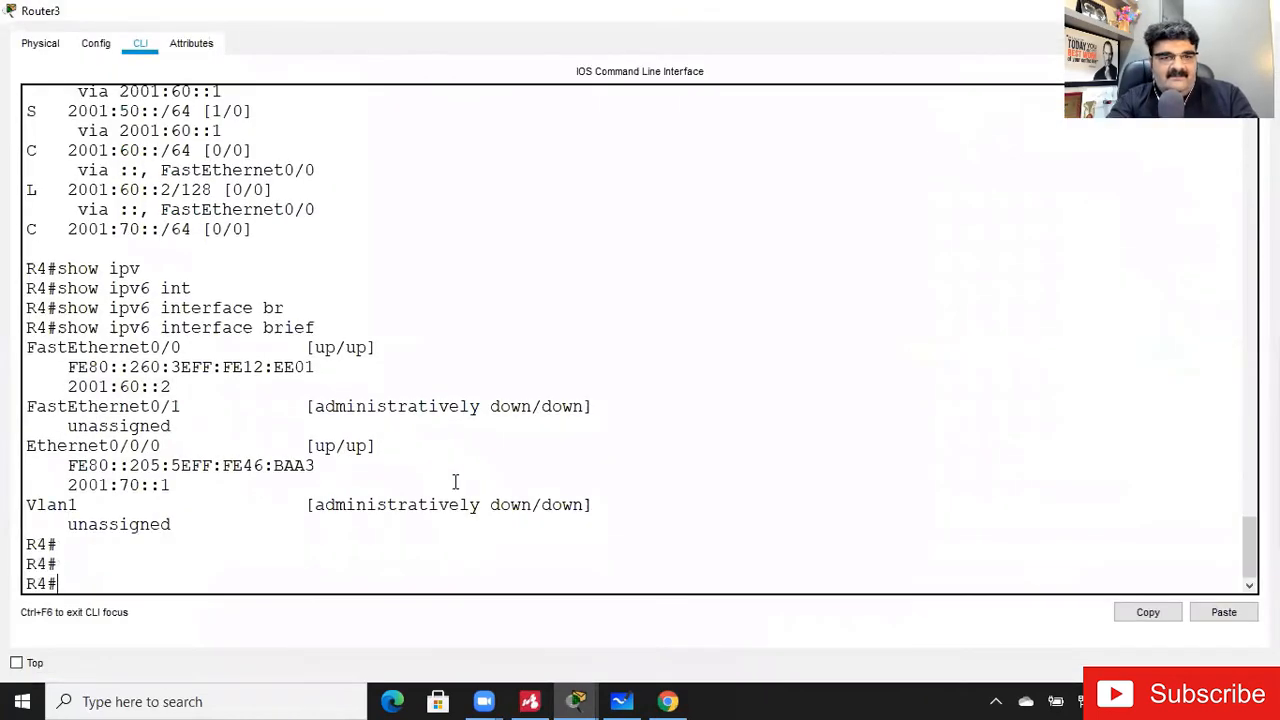
text(show ipv)
key(BackSpace)
key(BackSpace)
key(BackSpace)
text(run)
key(Tab)
key(Return)
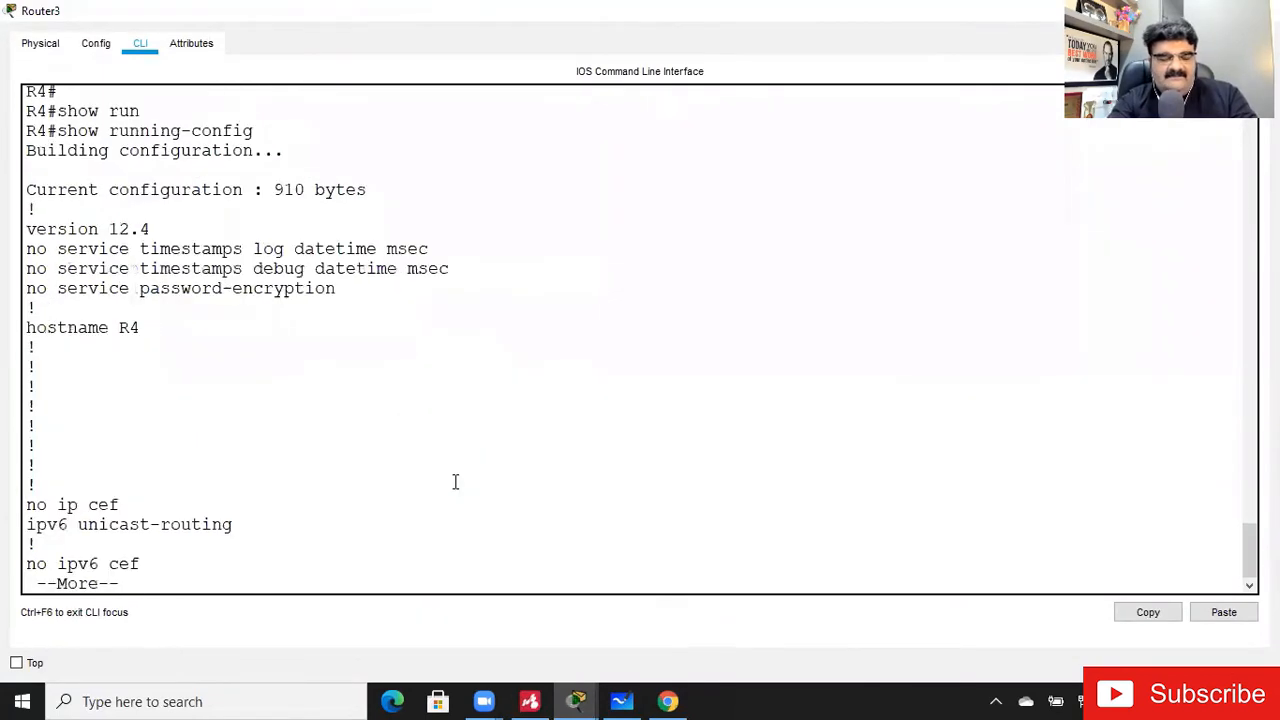
- Page through Router3's running configuration to the IPv6 static routes and stop the listing
key(Return)
key(Return)
key(Return)
key(Return)
key(Return)
key(Return)
key(Return)
key(Return)
key(Return)
key(Return)
key(Return)
key(Return)
key(Return)
key(Return)
key(Return)
key(Return)
key(Return)
key(Return)
key(Return)
key(Return)
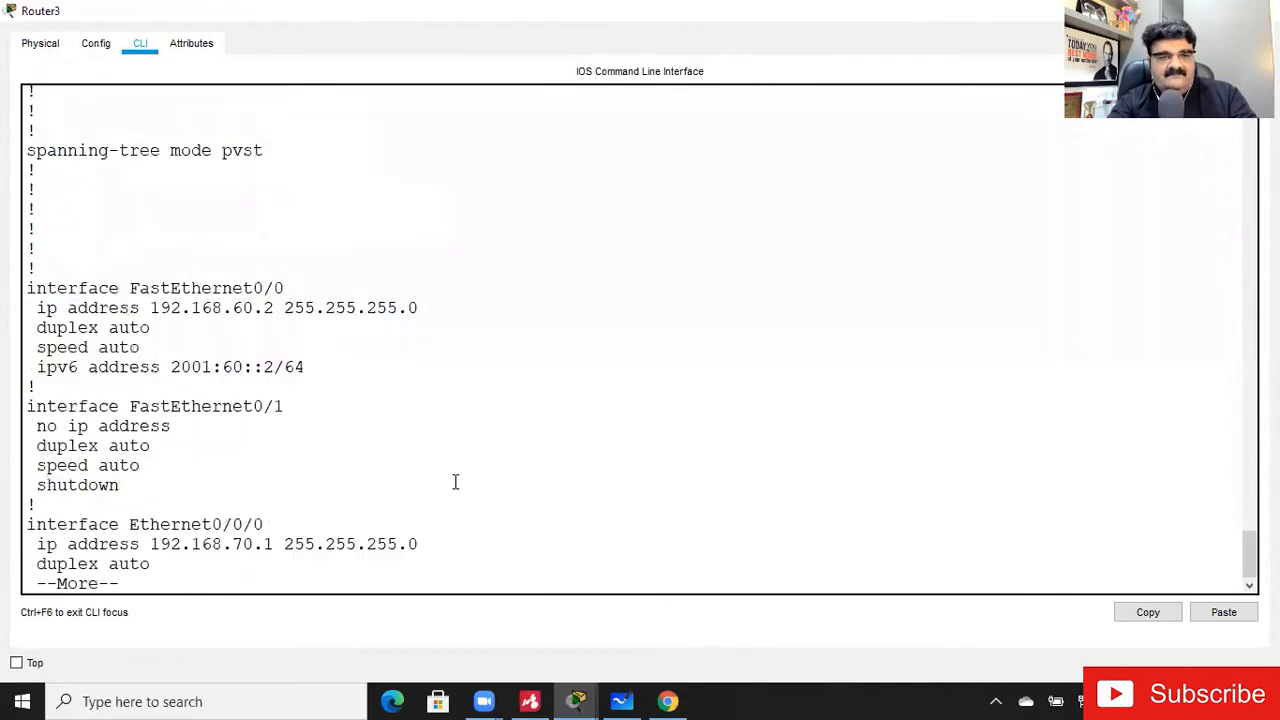
key(Return)
key(Return)
key(Return)
key(Return)
key(Return)
key(Return)
key(Return)
key(Return)
key(Return)
key(Return)
key(Return)
key(Return)
key(Return)
key(Return)
key(Return)
key(Return)
key(Return)
key(Return)
key(Return)
key(Return)
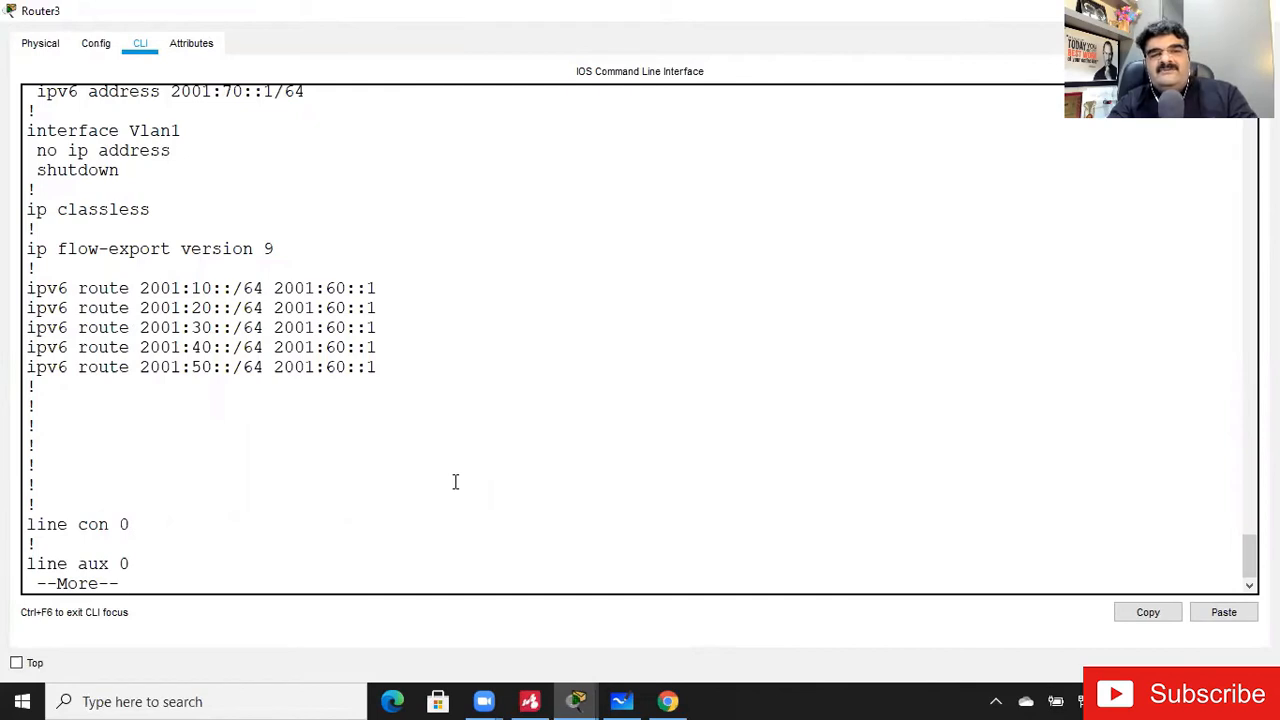
key(ctrl+c)
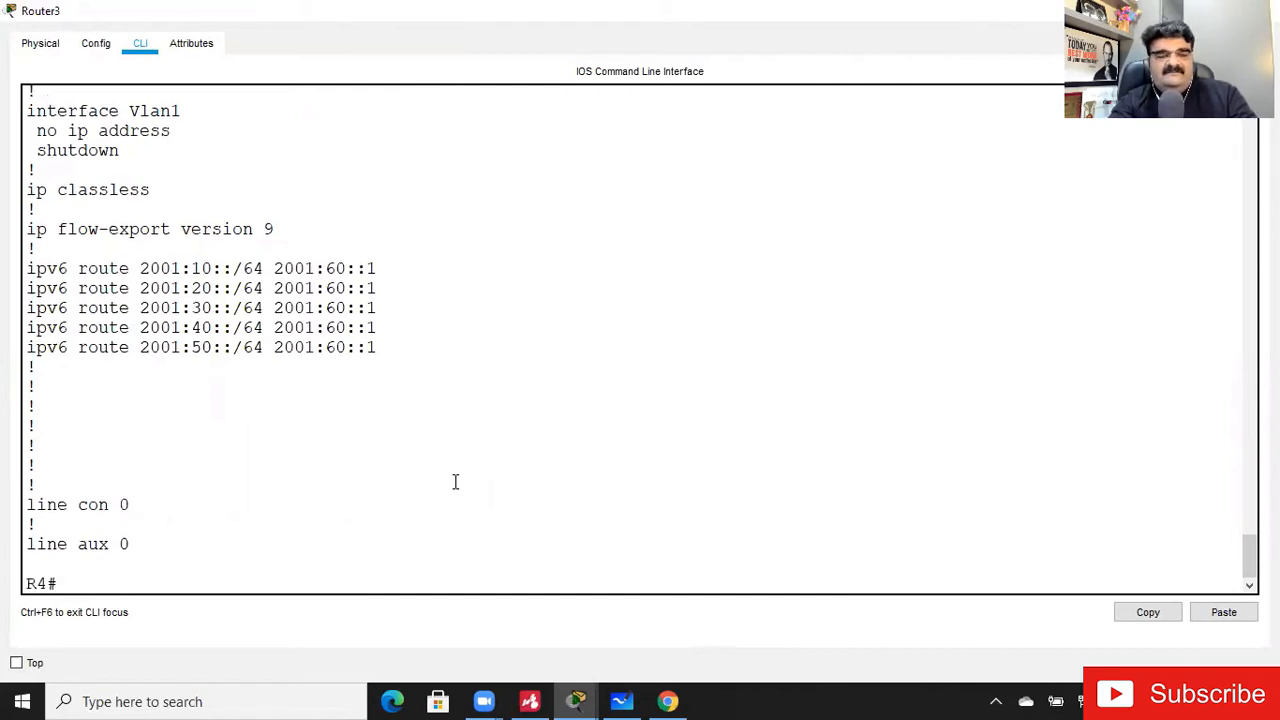
text(config t)
key(BackSpace)
key(BackSpace)
key(BackSpace)
key(BackSpace)
key(BackSpace)
key(BackSpace)
key(BackSpace)
key(BackSpace)
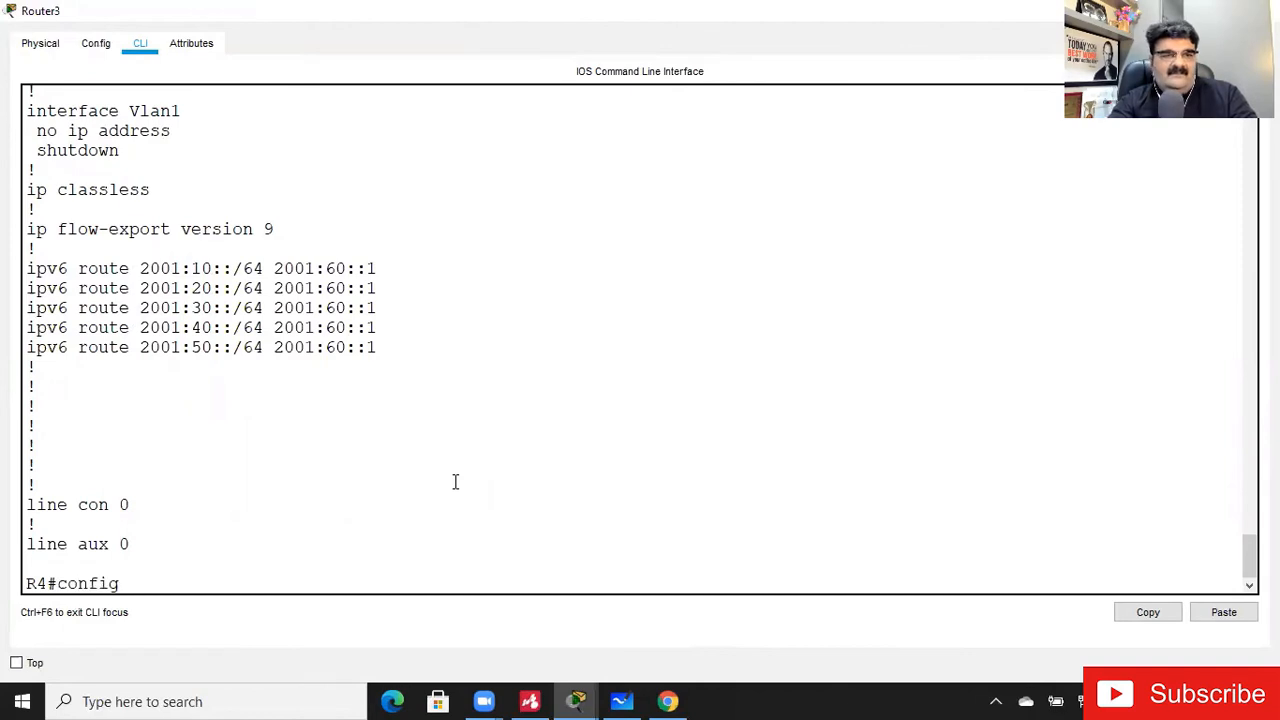
text(s)
key(Return)
- Display Router3's running configuration again and check the Ethernet0/0/0 settings and IPv6 static routes
text(show ipv)
key(BackSpace)
key(BackSpace)
key(BackSpace)
text(r)
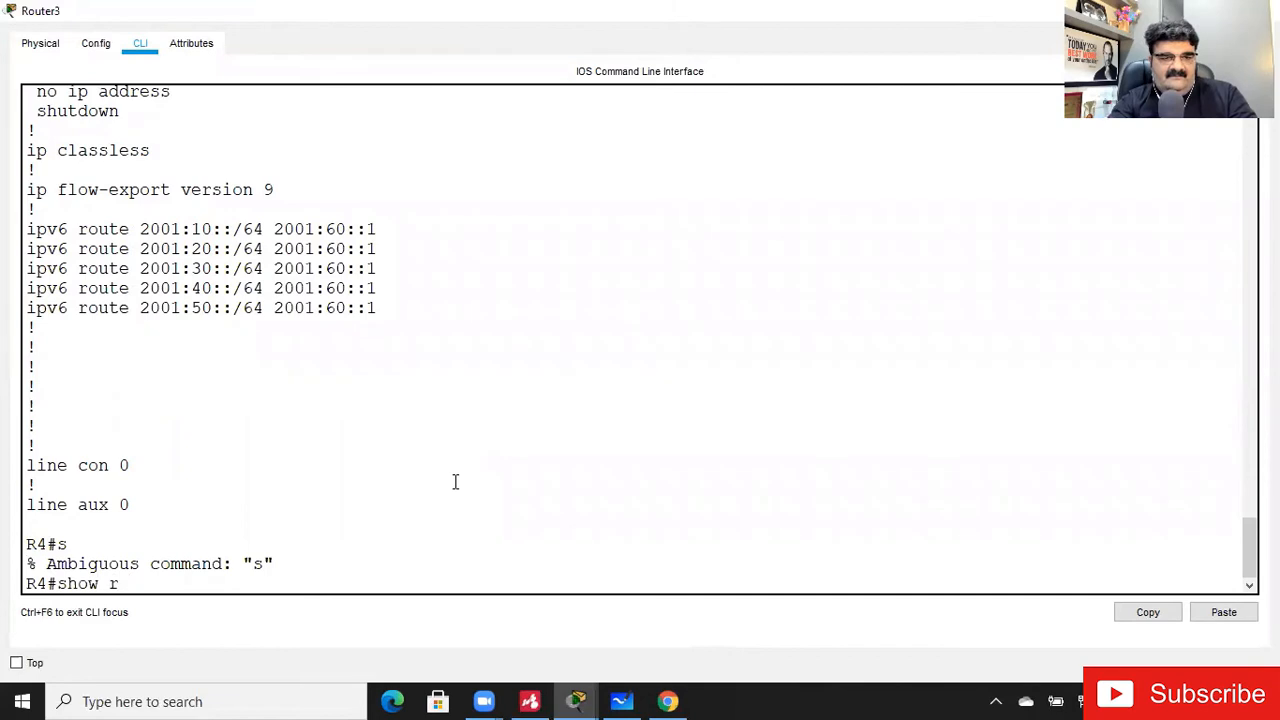
text(un)
key(Tab)
key(Return)
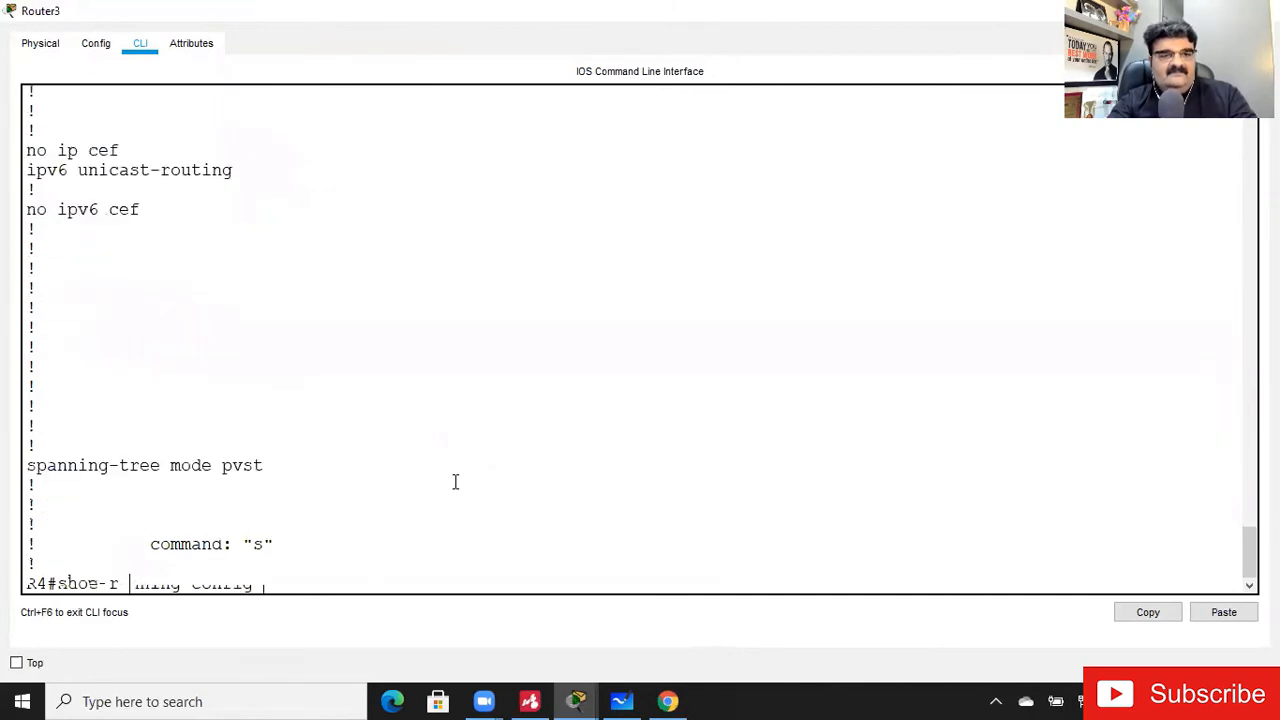
key(Return)
key(Return)
key(Return)
key(Return)
key(Return)
key(Return)
key(Return)
key(Return)
key(Return)
key(Return)
key(Return)
key(Return)
key(Return)
key(Return)
key(Return)
key(Return)
key(Return)
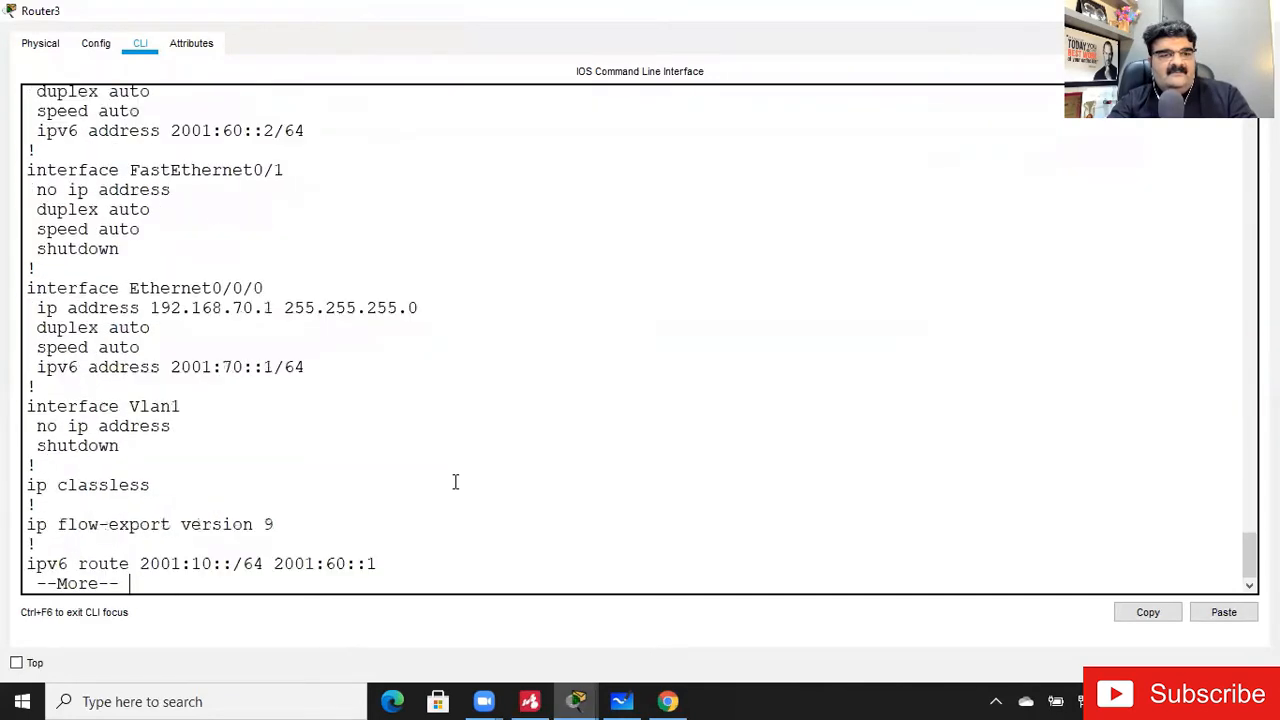
key(Return)
key(Return)
key(Return)
key(Return)
key(Return)
key(Return)
key(Return)
key(Return)
key(Return)
key(Return)
key(Return)
key(Return)
key(Return)
key(Return)
key(Return)
key(Return)
key(Return)
key(Return)
key(Return)
key(Return)
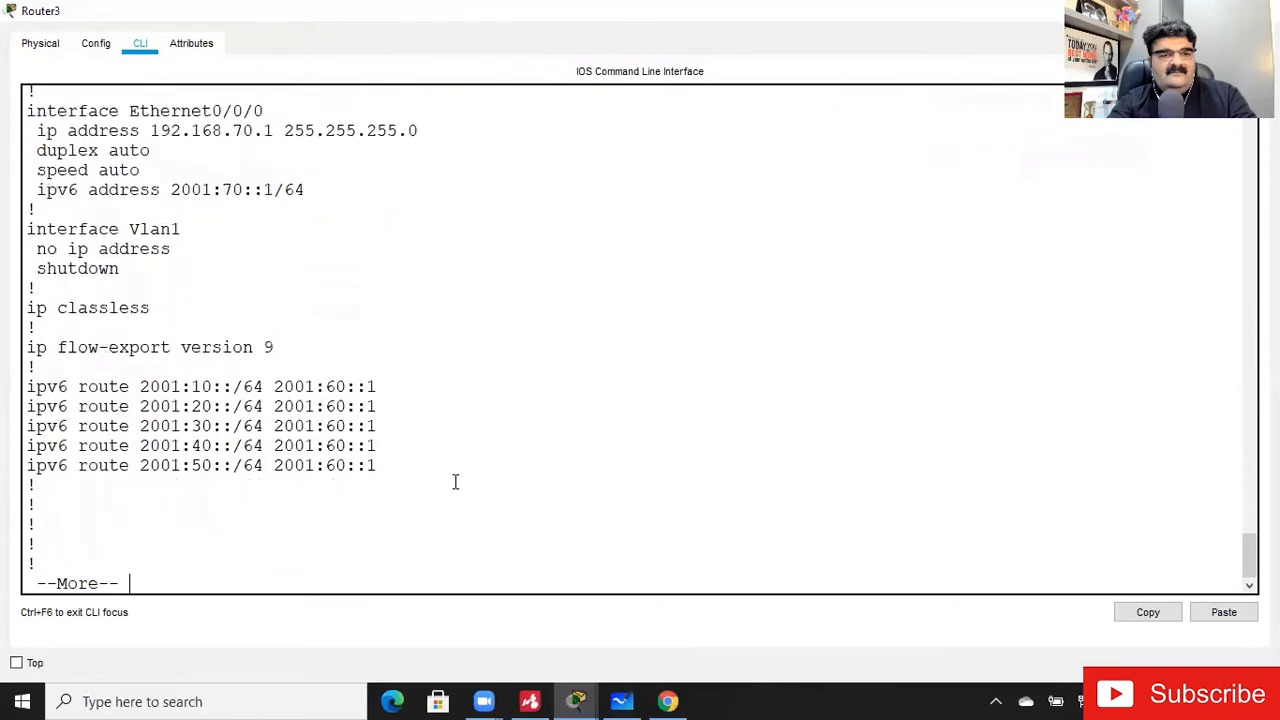
- Restart the running configuration listing on Router3 and examine the IPv6 routing setting and interface addresses
key(Up)
key(Return)
key(Return)
key(Return)
key(Return)
key(Return)
key(Return)
key(Return)
key(Return)
key(Return)
key(Return)
key(Return)
key(Return)
key(Return)
key(Return)
key(Return)
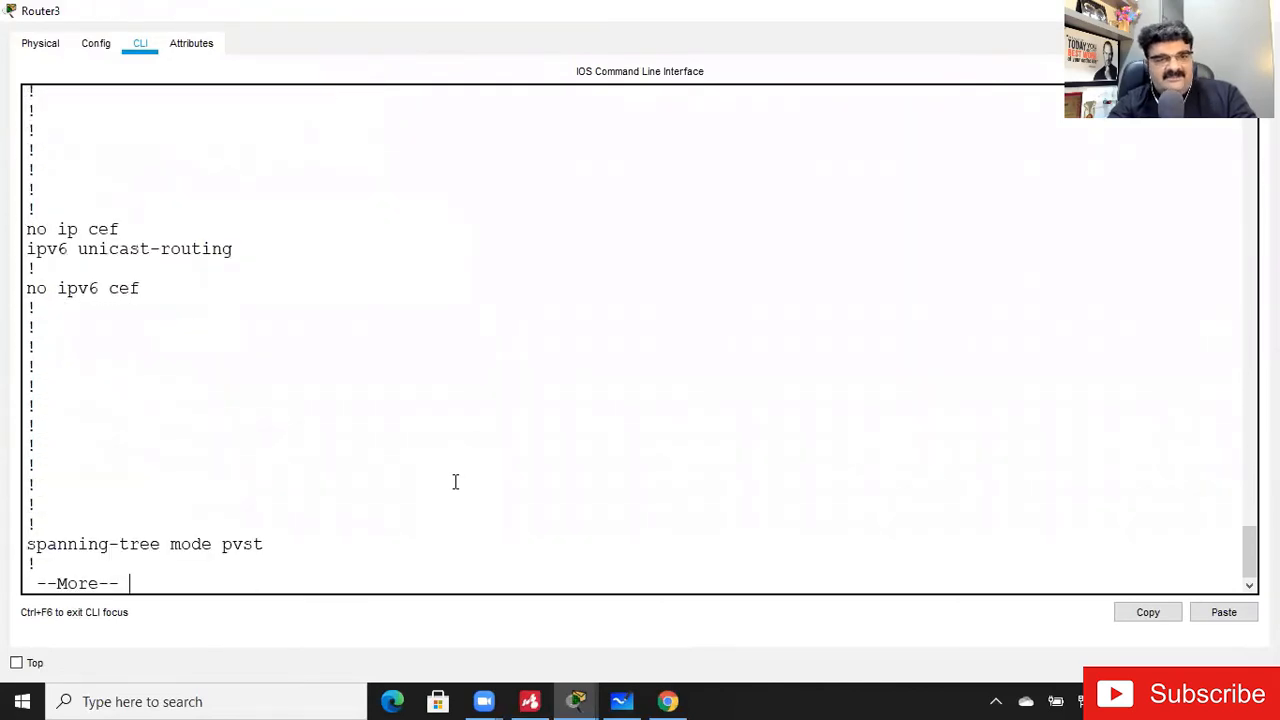
key(Return)
key(Return)
key(Return)
key(Return)
key(Return)
key(Return)
key(Return)
key(Return)
key(Return)
key(Return)
key(Return)
key(Return)
key(Return)
key(Return)
key(Return)
key(Return)
key(Return)
key(Return)
key(Return)
key(Return)
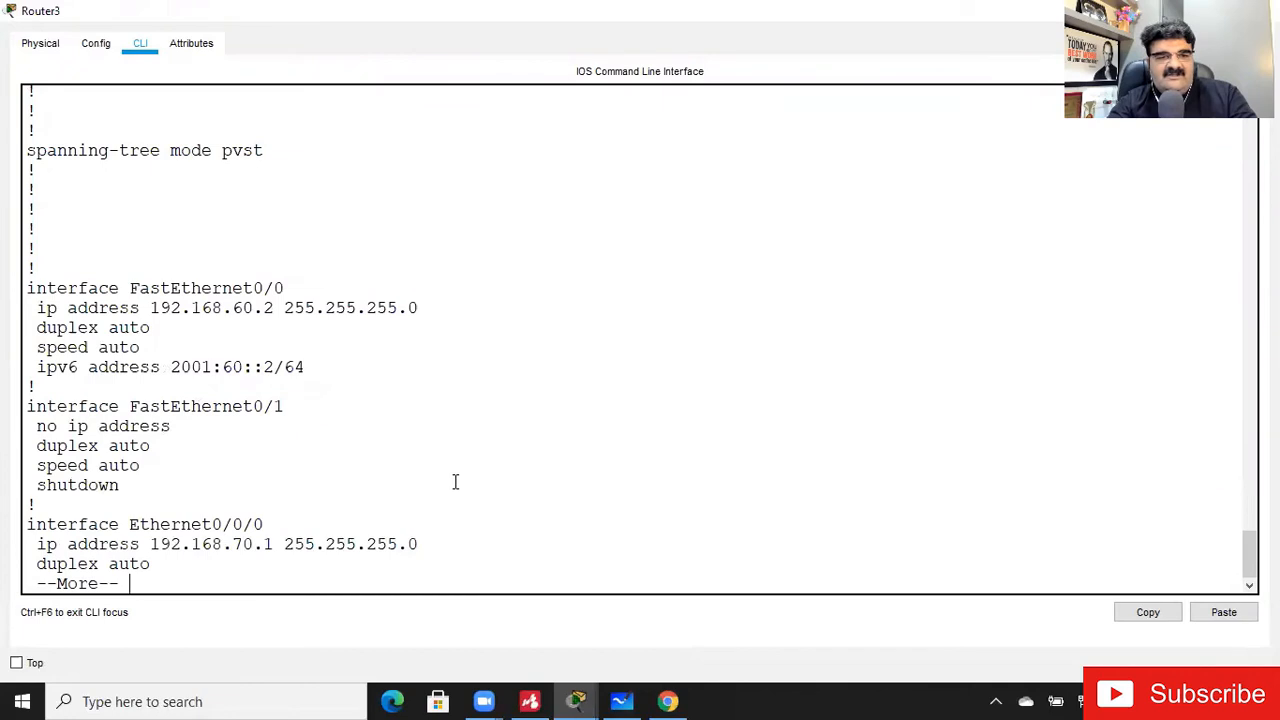
- Leave the configuration listing, ping 2001:60::1 from Router3 and close the router window
text(qping 2001)
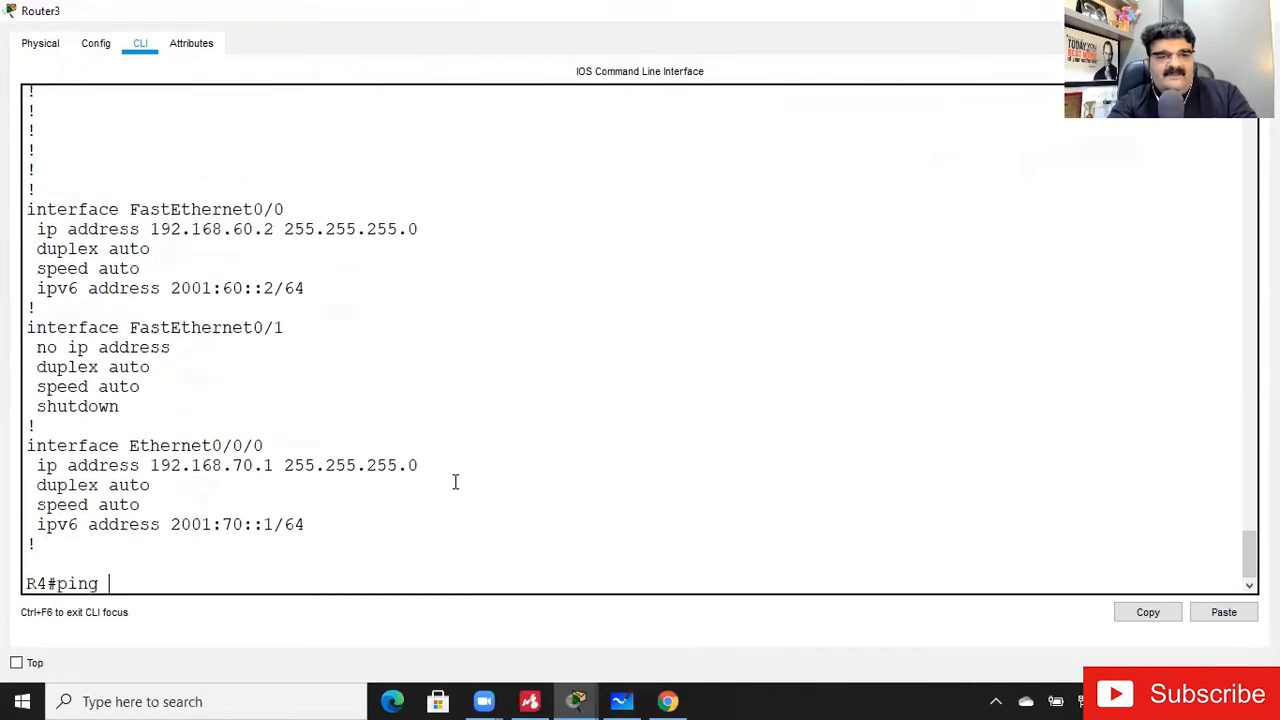
text(:60::1)
key(Return)
key(Return)
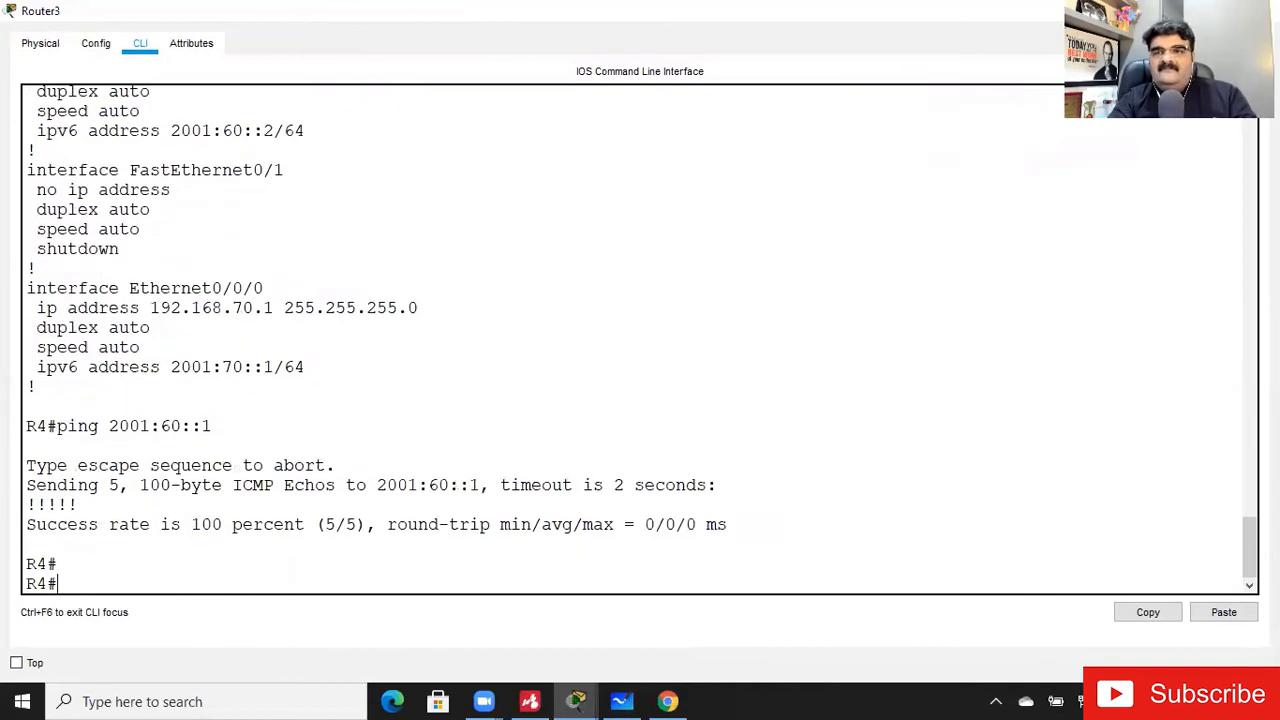
click(1172, 11)
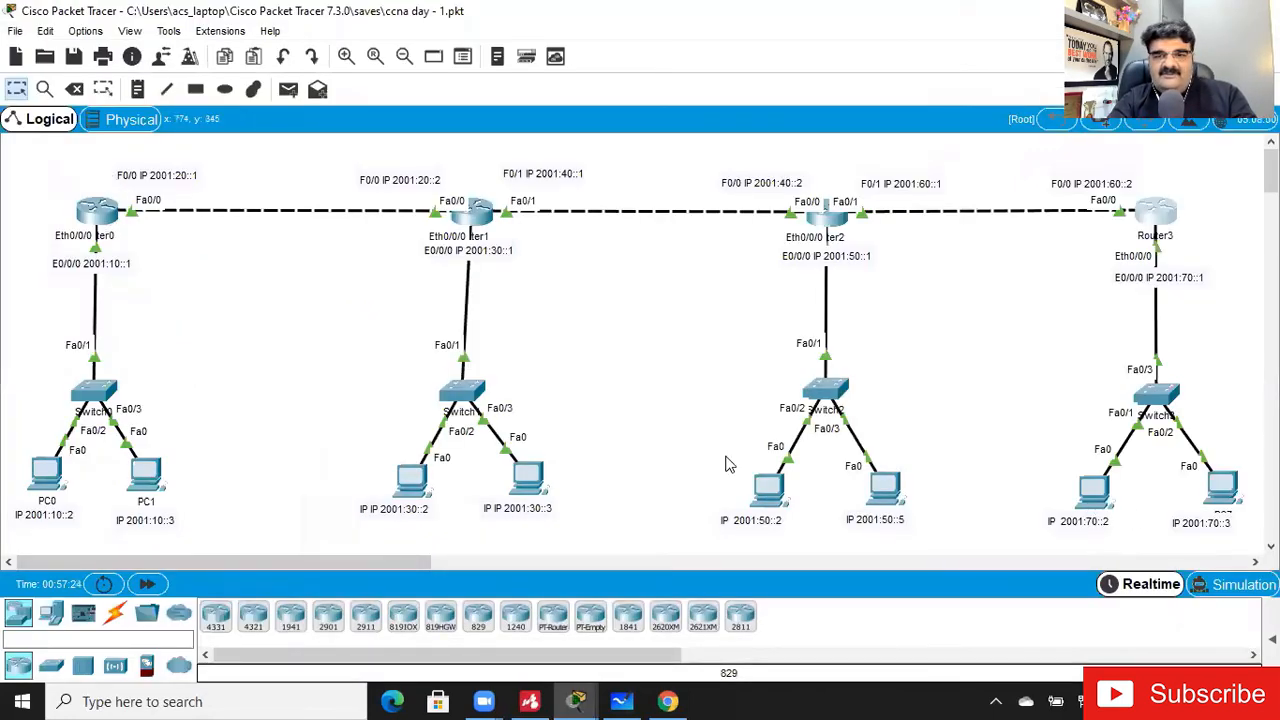
- Check PC4's IPv6 address and gateway in its IP configuration and close the PC4 window
click(828, 228)
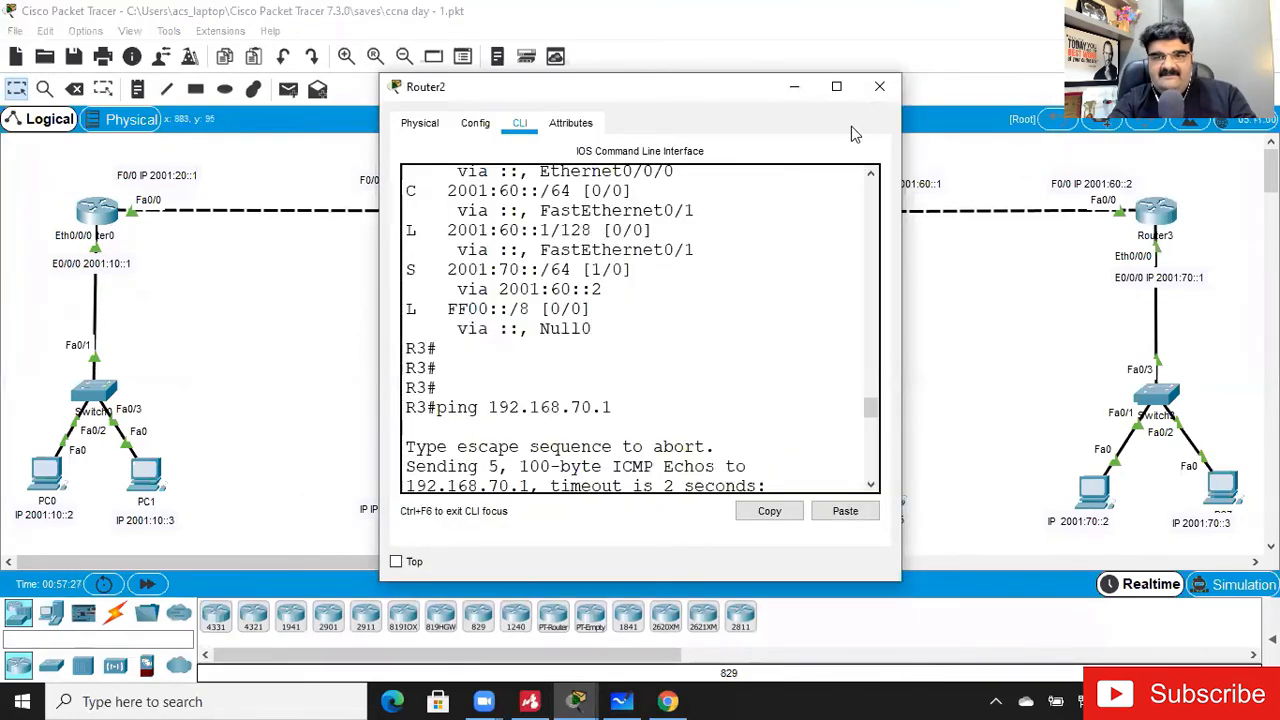
click(879, 86)
click(766, 492)
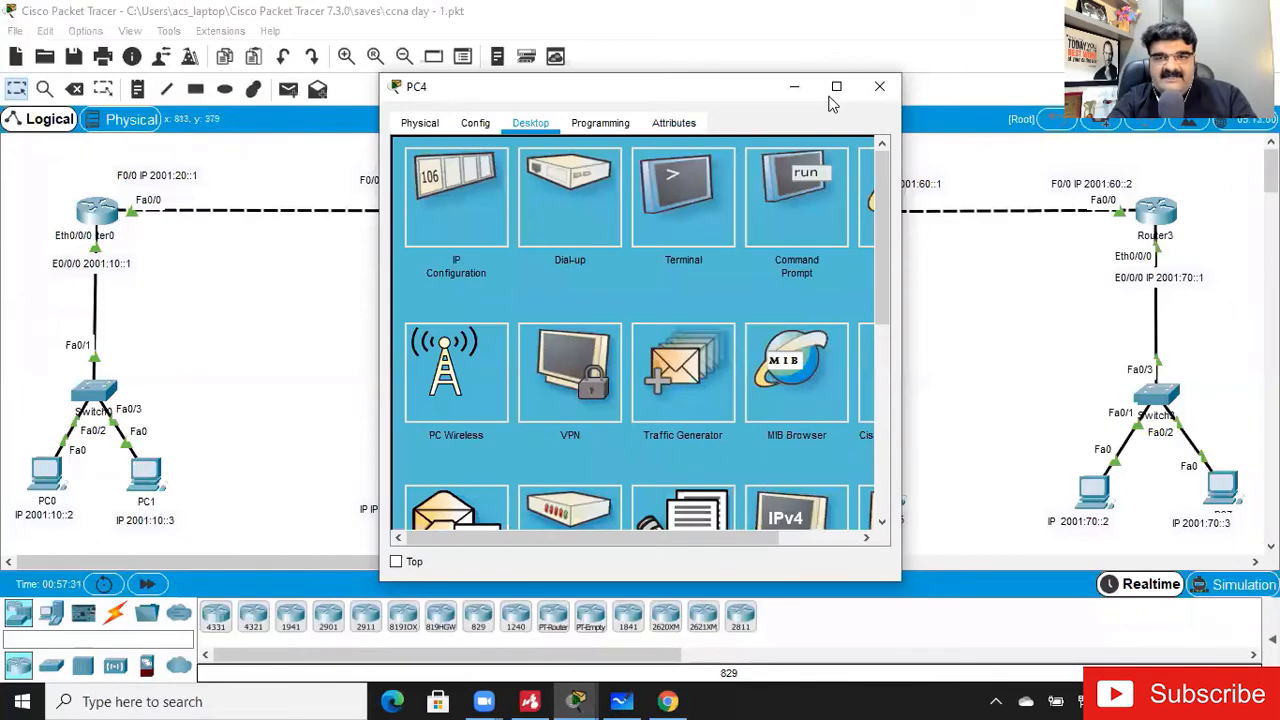
click(836, 86)
click(879, 146)
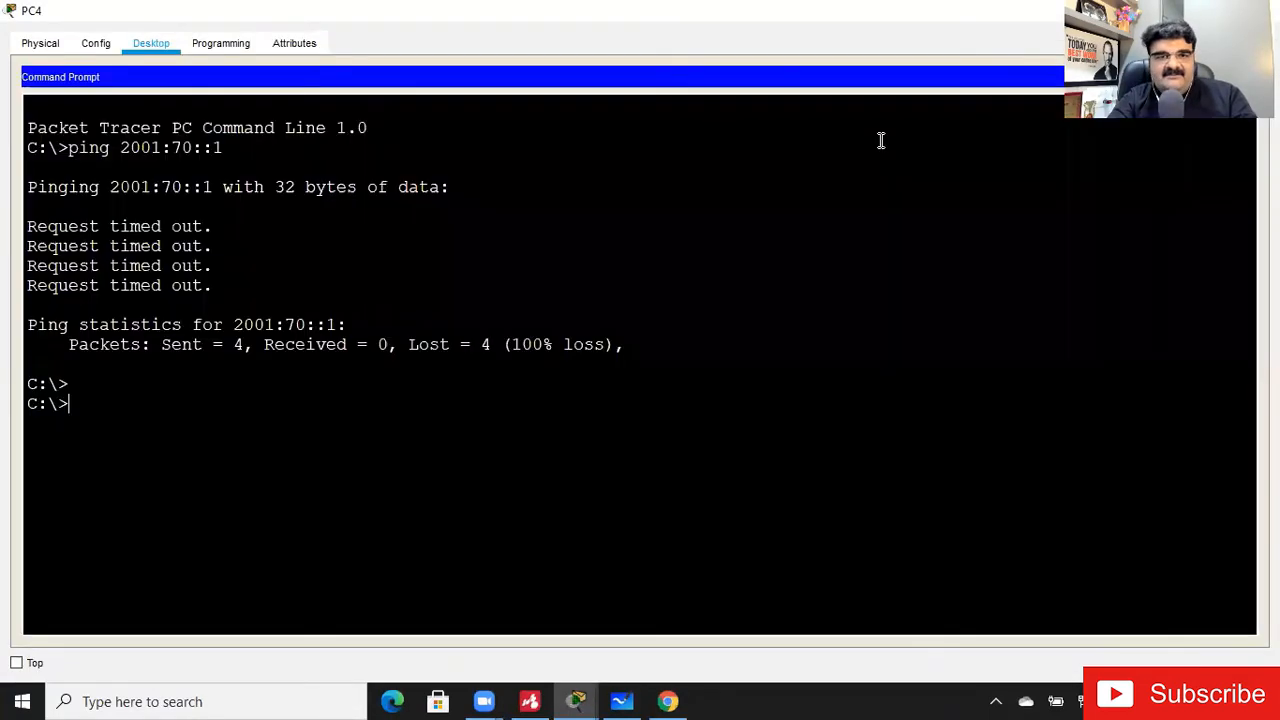
click(1245, 77)
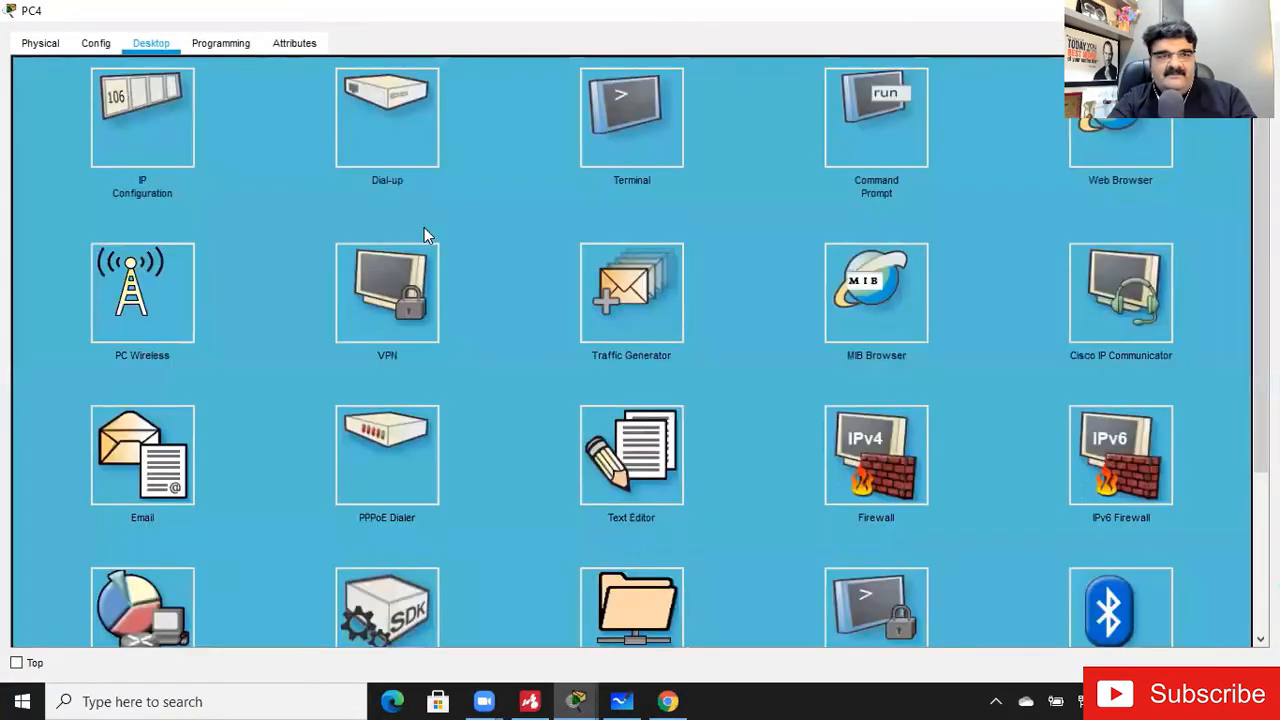
click(160, 134)
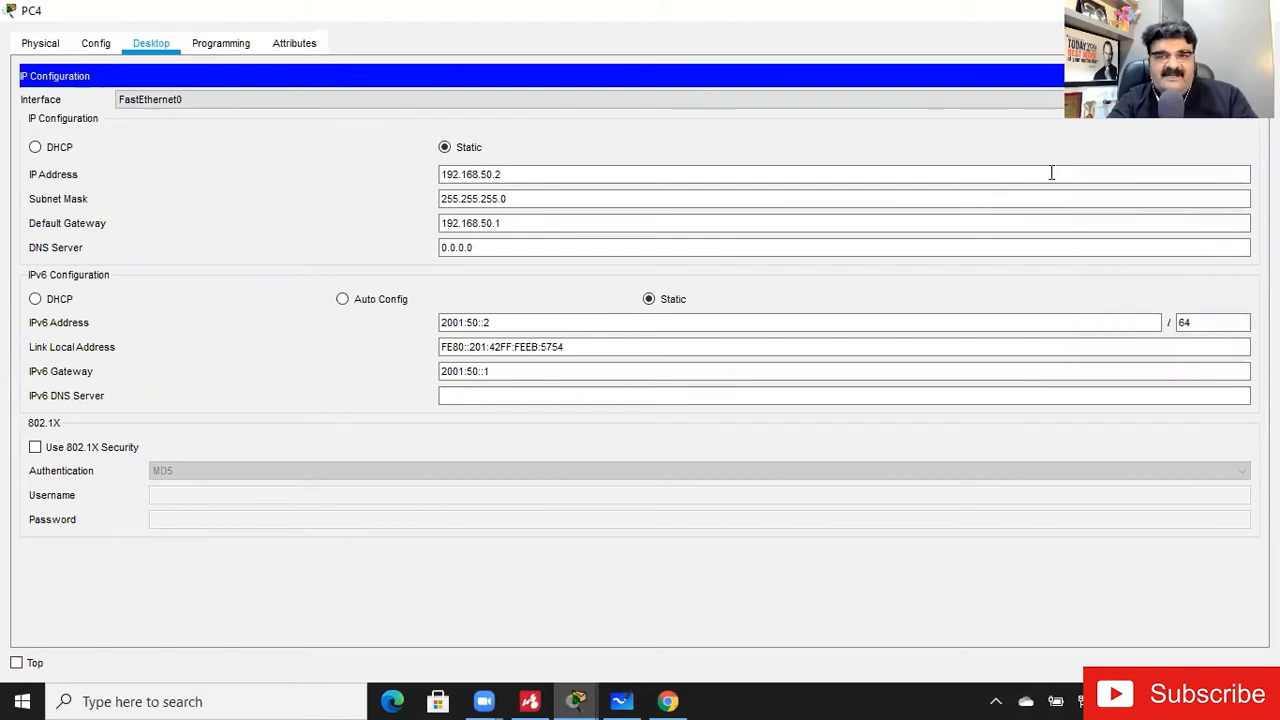
click(1262, 10)
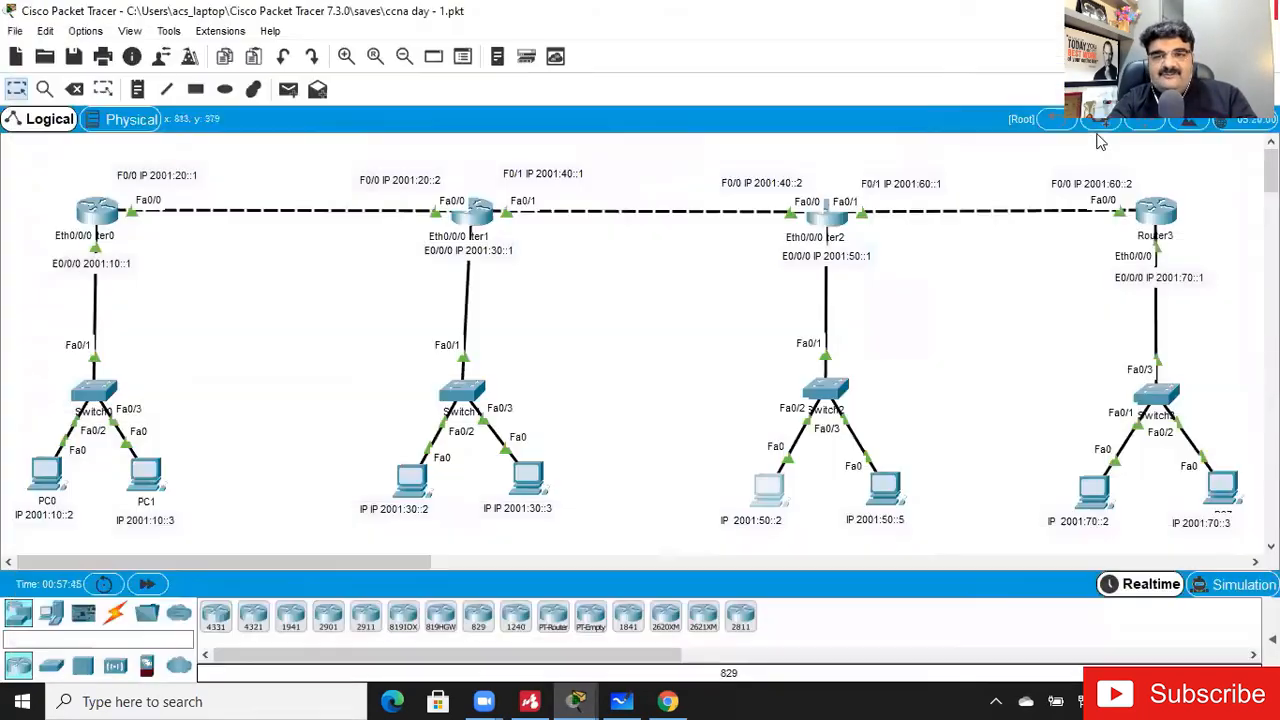
- Open Router2's command line and enter global configuration mode
click(826, 224)
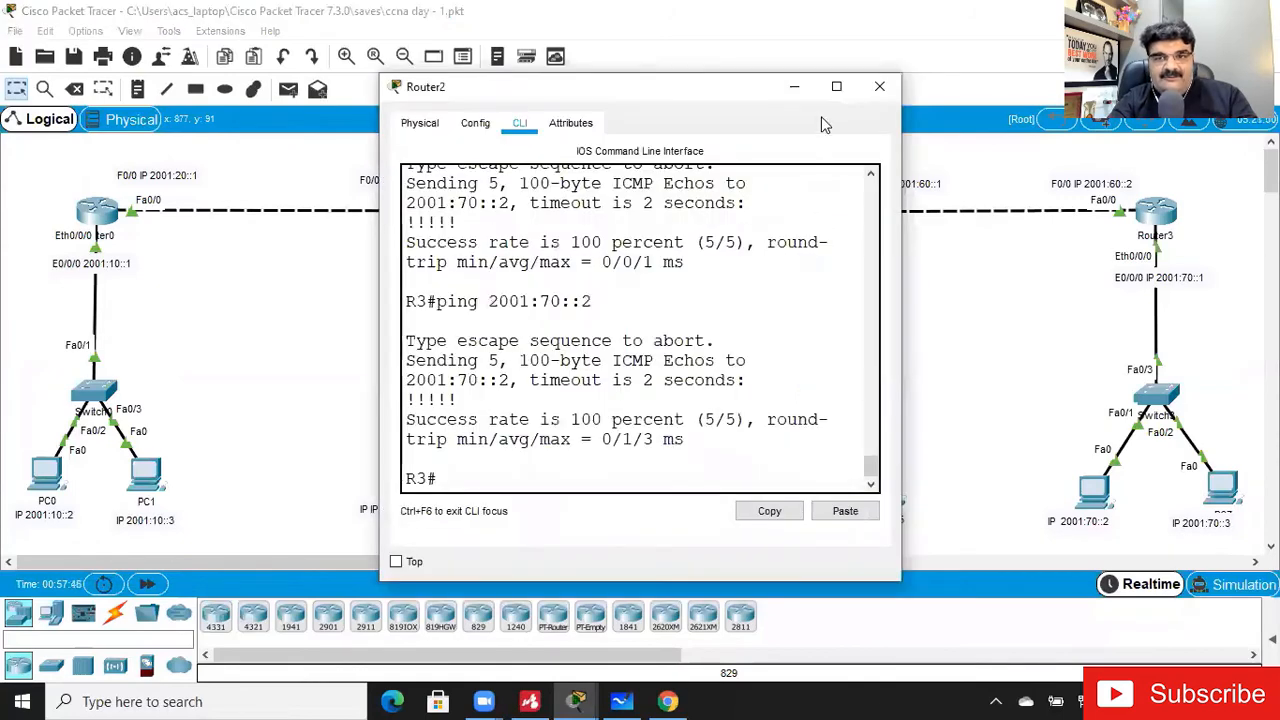
click(837, 84)
key(Return)
key(Return)
text(confgi t)
key(Return)
text(config t)
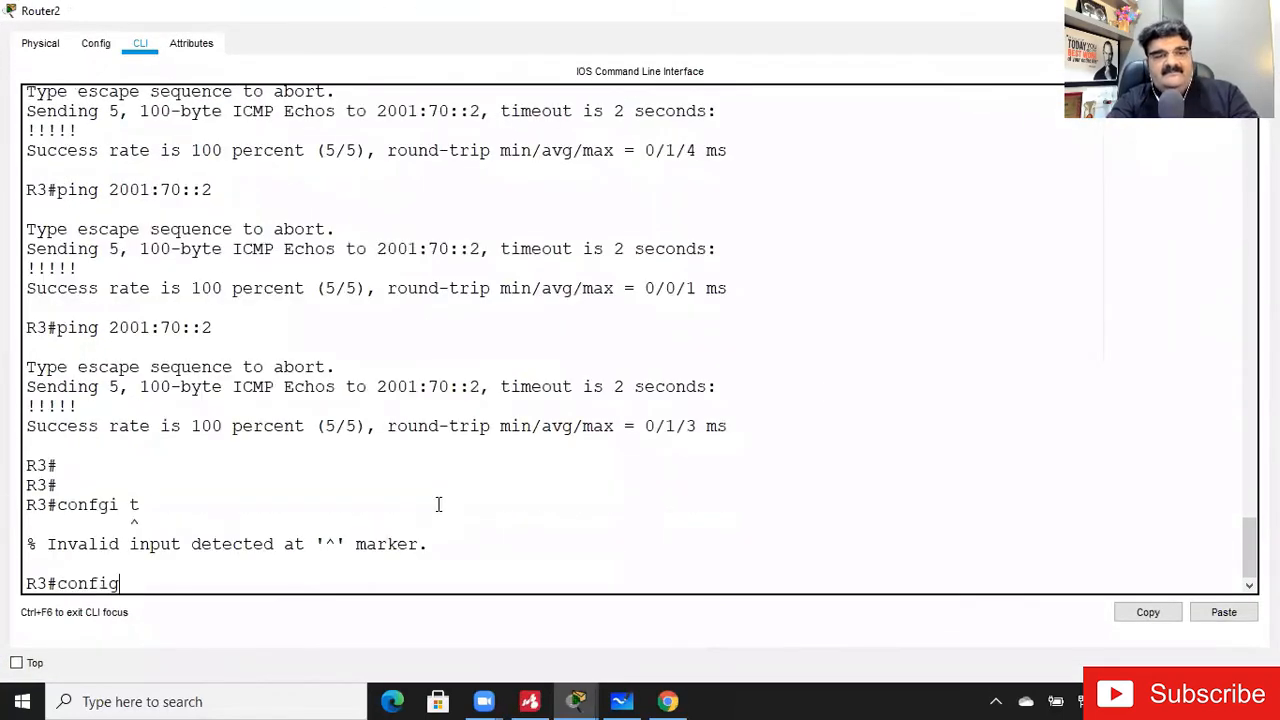
key(Return)
- Enable IPv6 unicast routing on Router2 and close its window
text(ipv)
key(Tab)
text(route)
key(BackSpace)
key(BackSpace)
key(BackSpace)
key(BackSpace)
key(BackSpace)
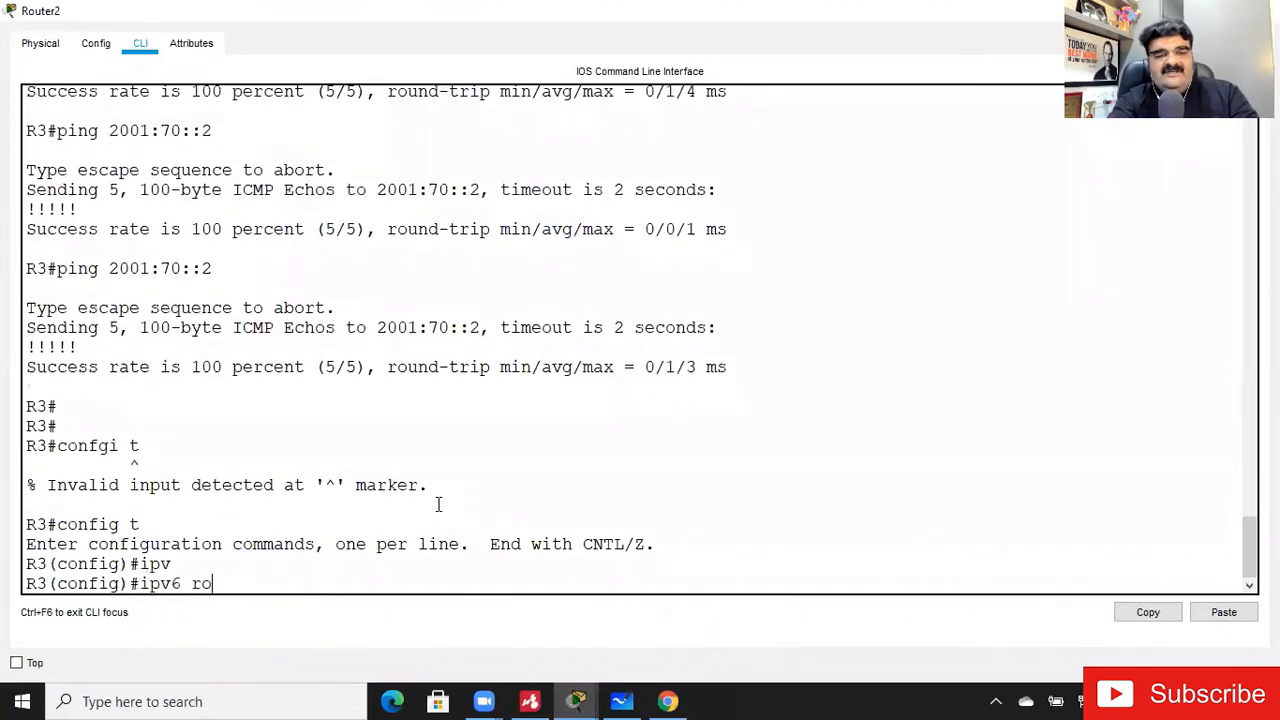
text(uni)
key(Tab)
key(Return)
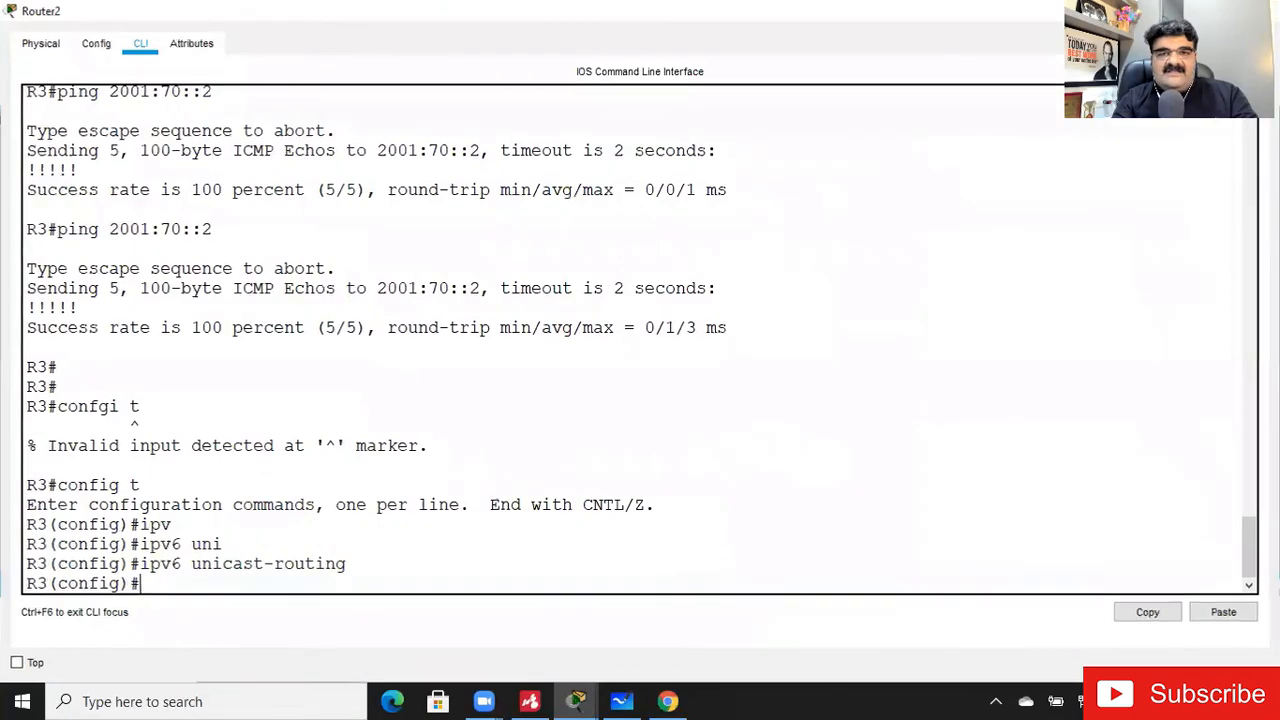
click(1260, 10)
- Open Router1's command line, enter privileged mode and start global configuration mode
click(480, 215)
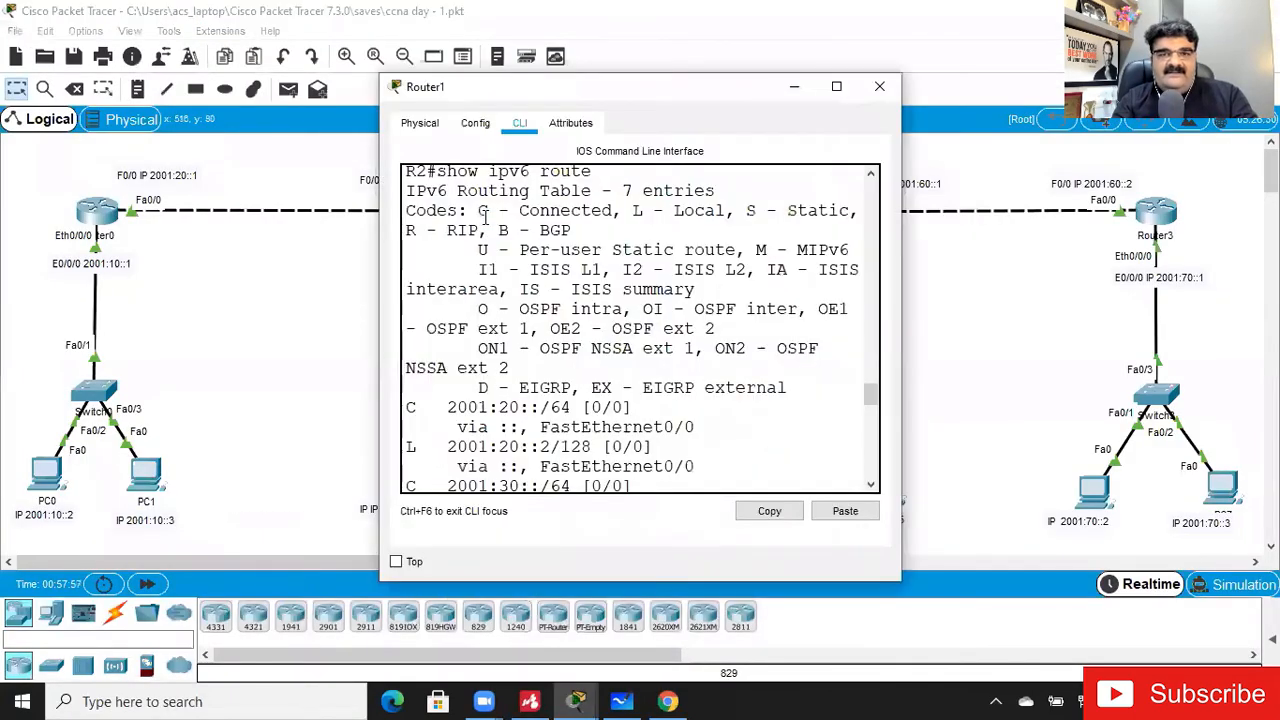
click(837, 87)
key(Return)
key(Return)
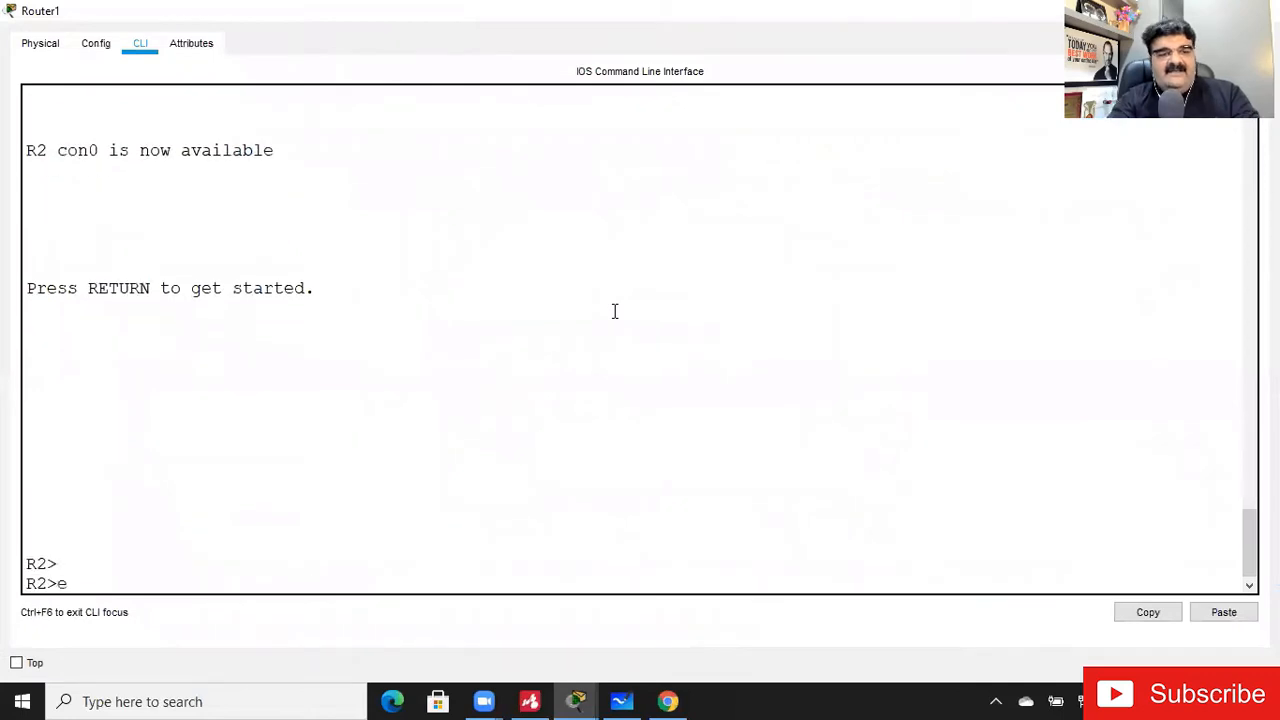
text(en)
key(Return)
text(config t)
key(Return)
- Enable IPv6 unicast routing on Router1 and close its window
text(ipv6)
key(Tab)
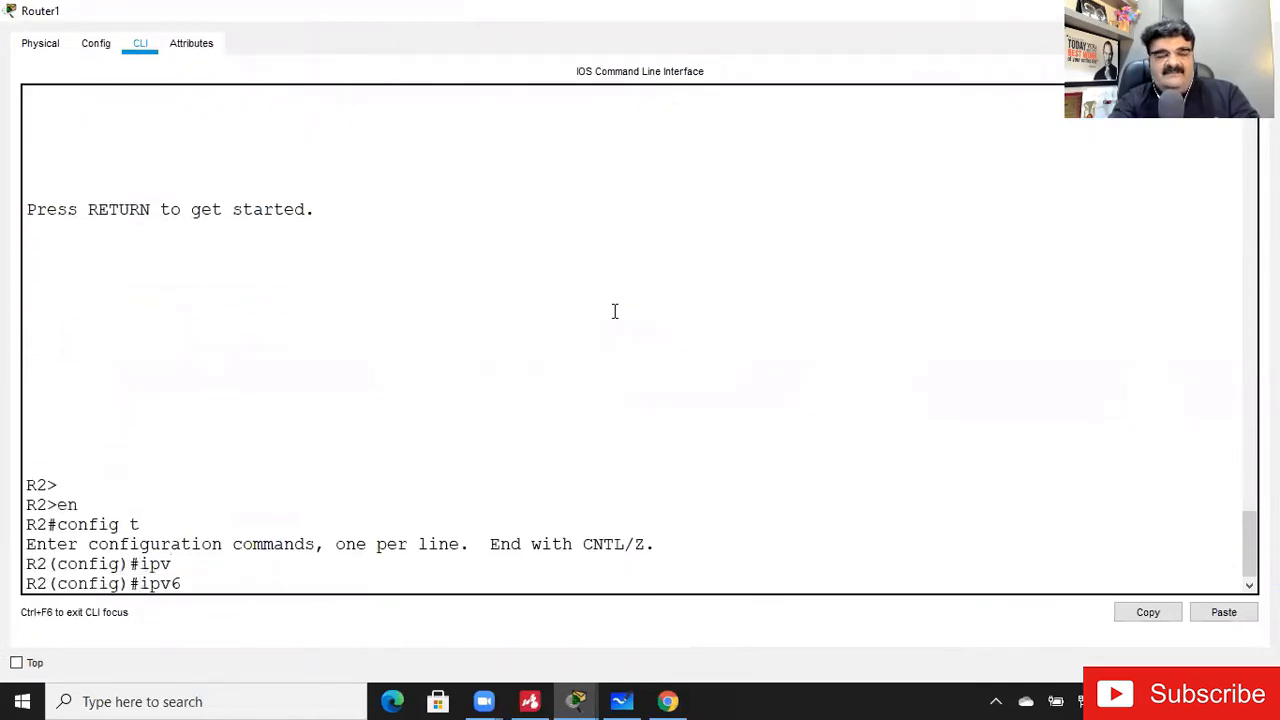
text(ro)
key(Tab)
text(ut)
key(Tab)
text(e)
key(BackSpace)
key(BackSpace)
key(BackSpace)
key(BackSpace)
key(BackSpace)
text(uni)
key(Tab)
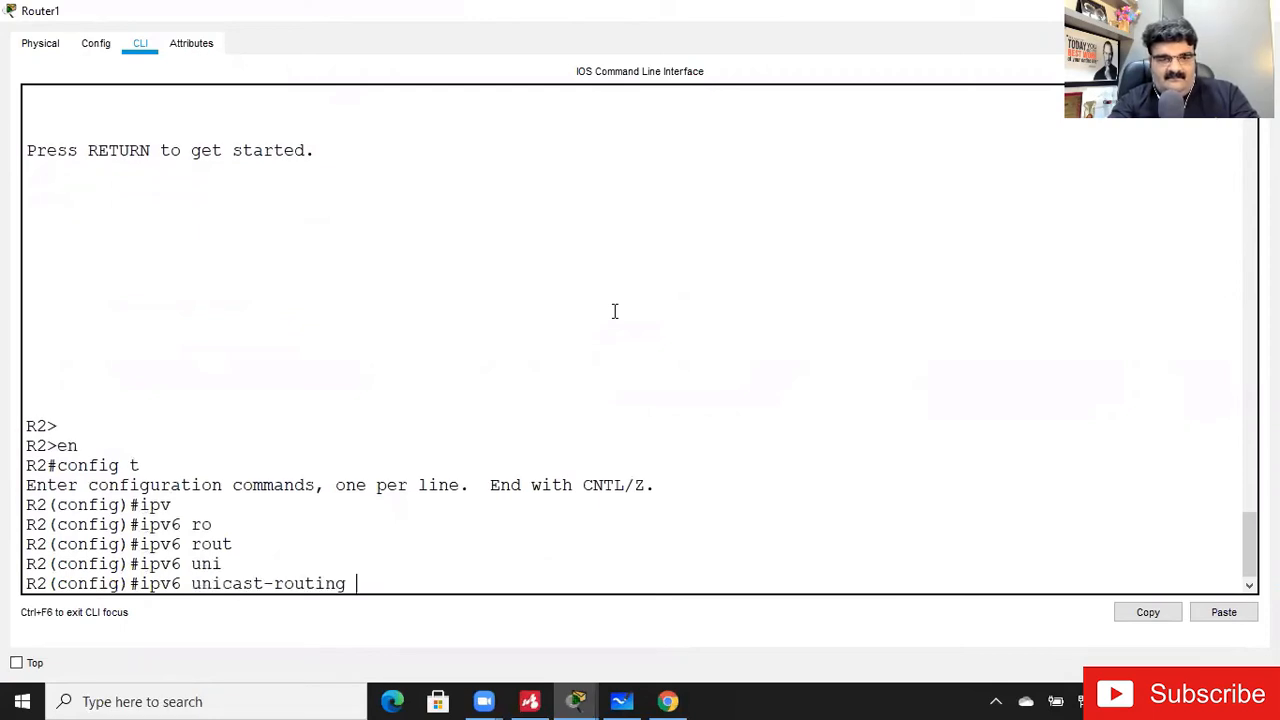
key(Return)
key(Return)
key(Return)
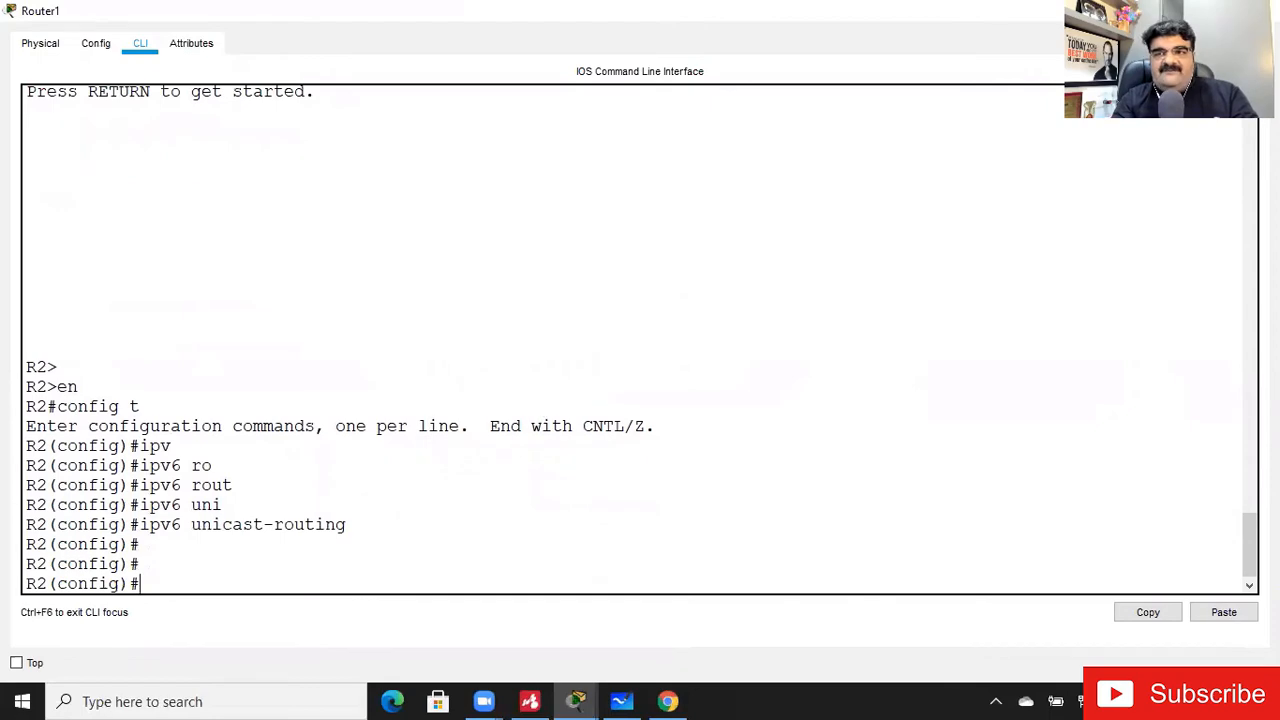
click(1172, 11)
- Ping 2001:70::2 from PC0's command prompt and close the PC0 window
click(55, 472)
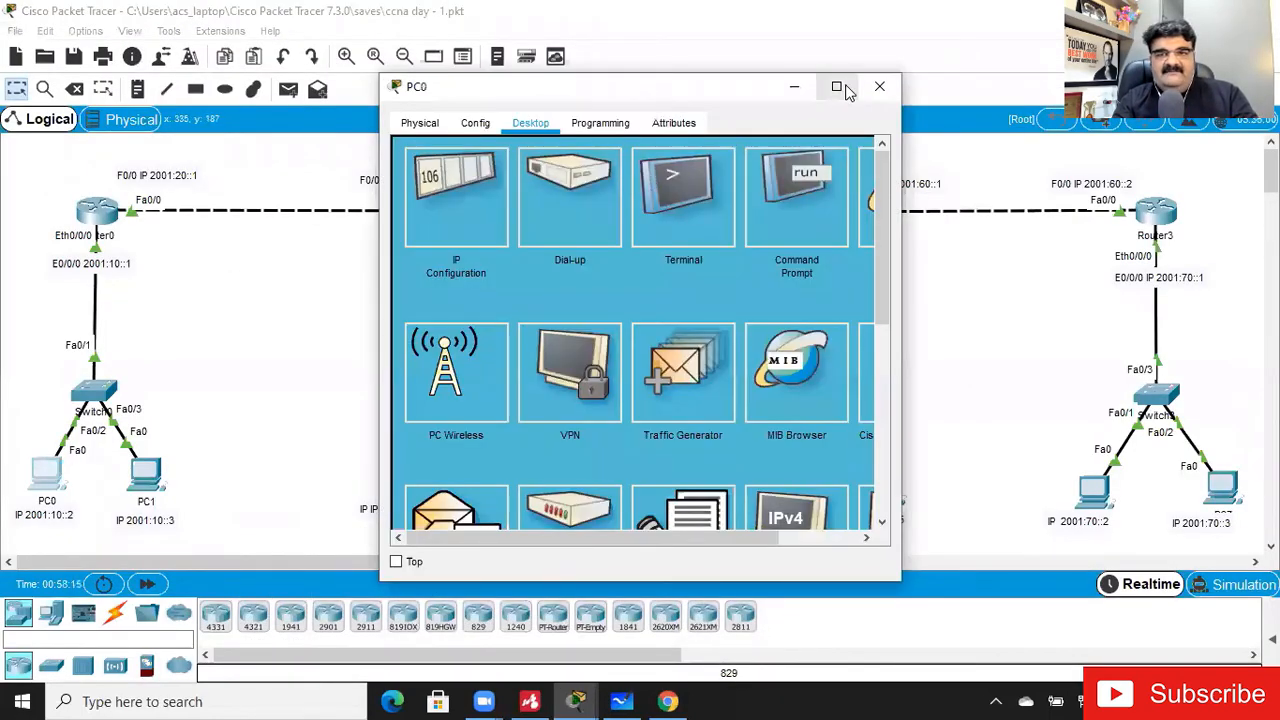
click(837, 87)
click(881, 131)
key(Up)
key(Up)
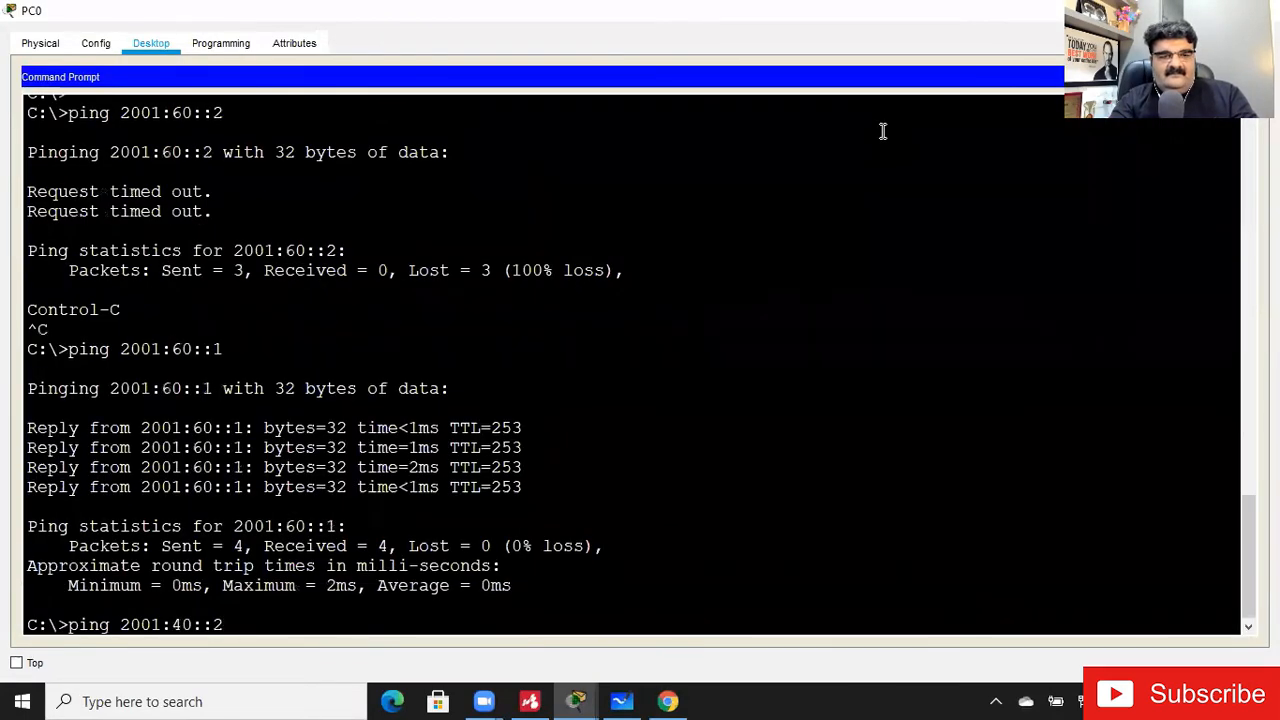
key(Left)
key(Left)
key(Left)
key(Left)
key(BackSpace)
text(7)
key(Return)
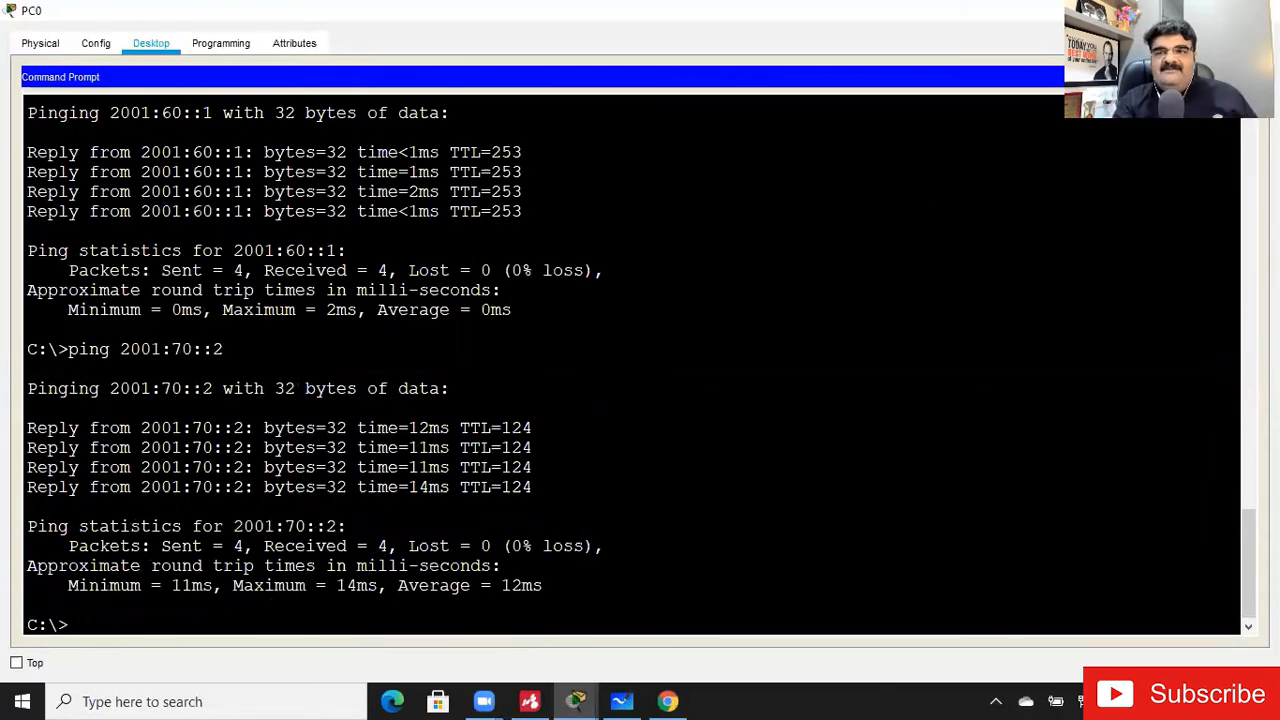
click(1172, 11)
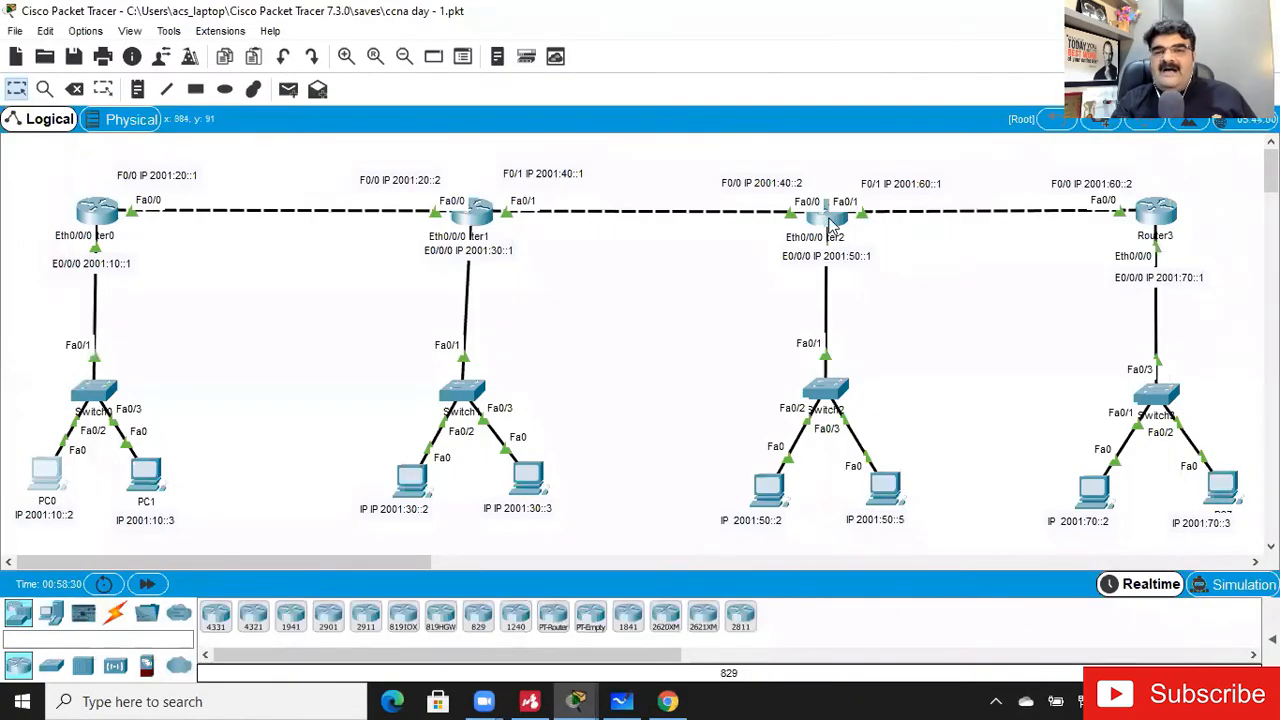
- Reopen PC0's command prompt, repeat the ping to 2001:70::2 and close the window
mouse_move(829, 226)
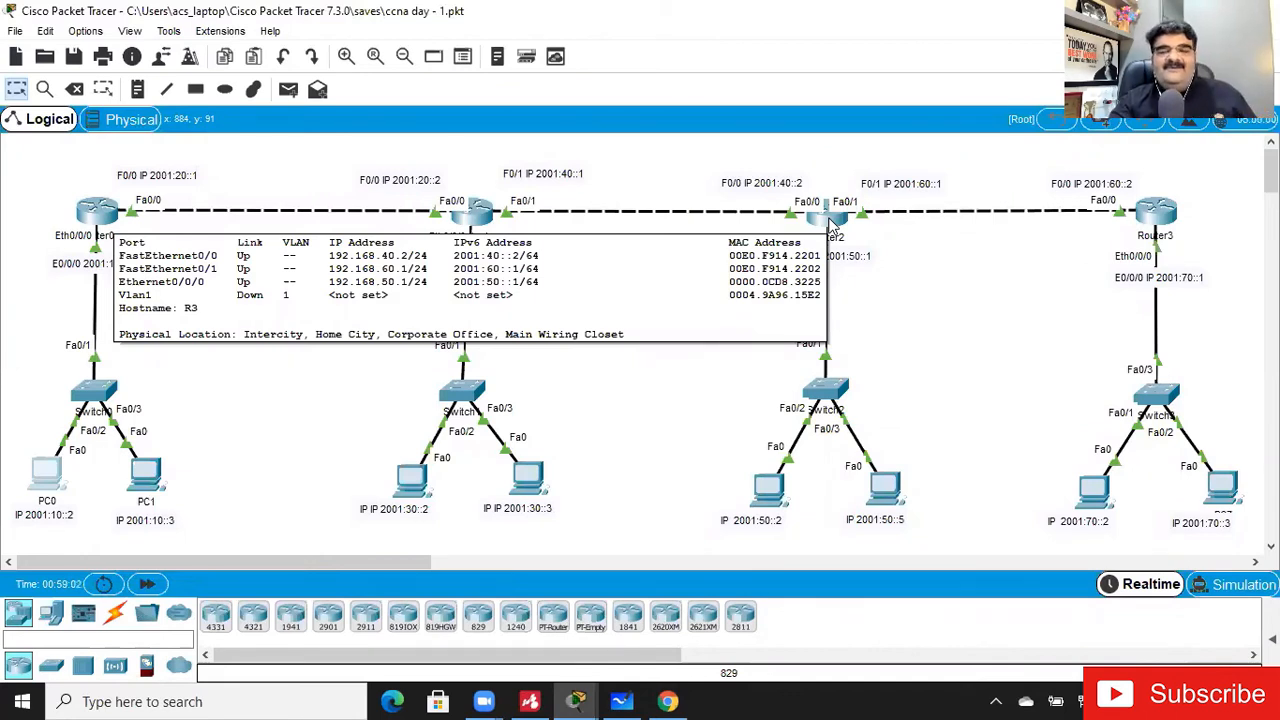
click(58, 478)
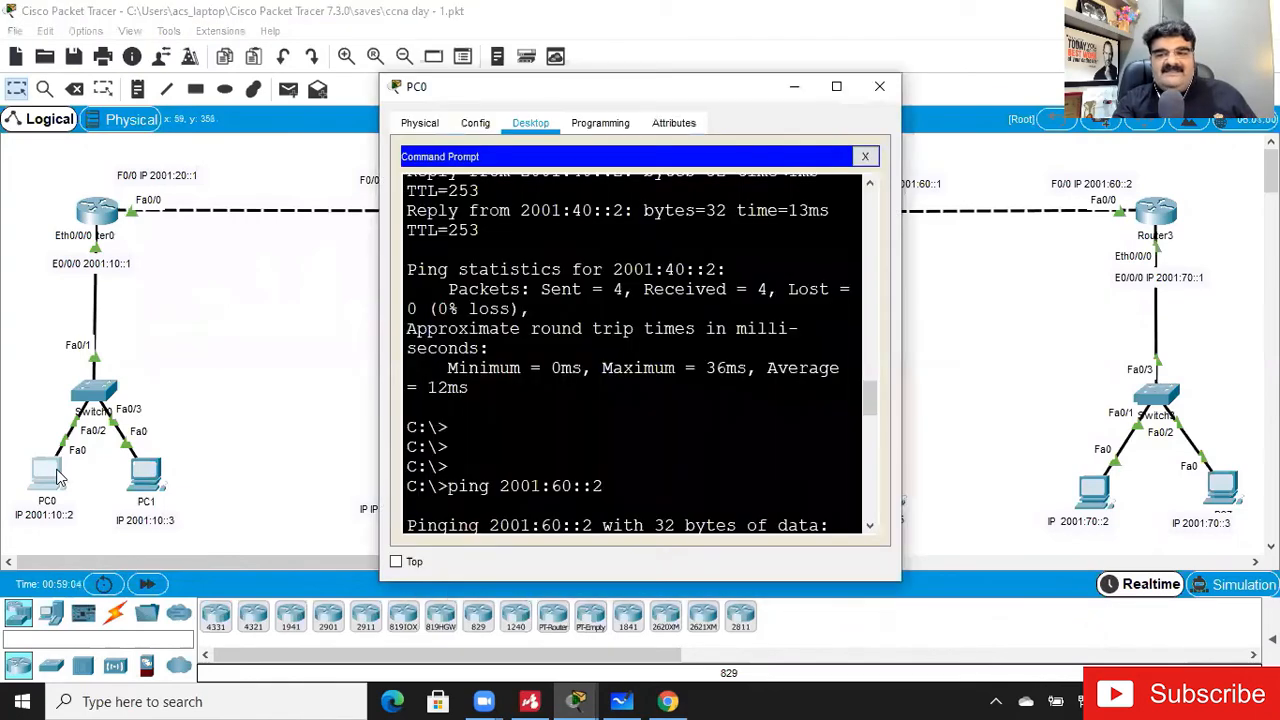
click(836, 88)
key(Return)
key(Return)
key(Return)
key(Up)
key(Return)
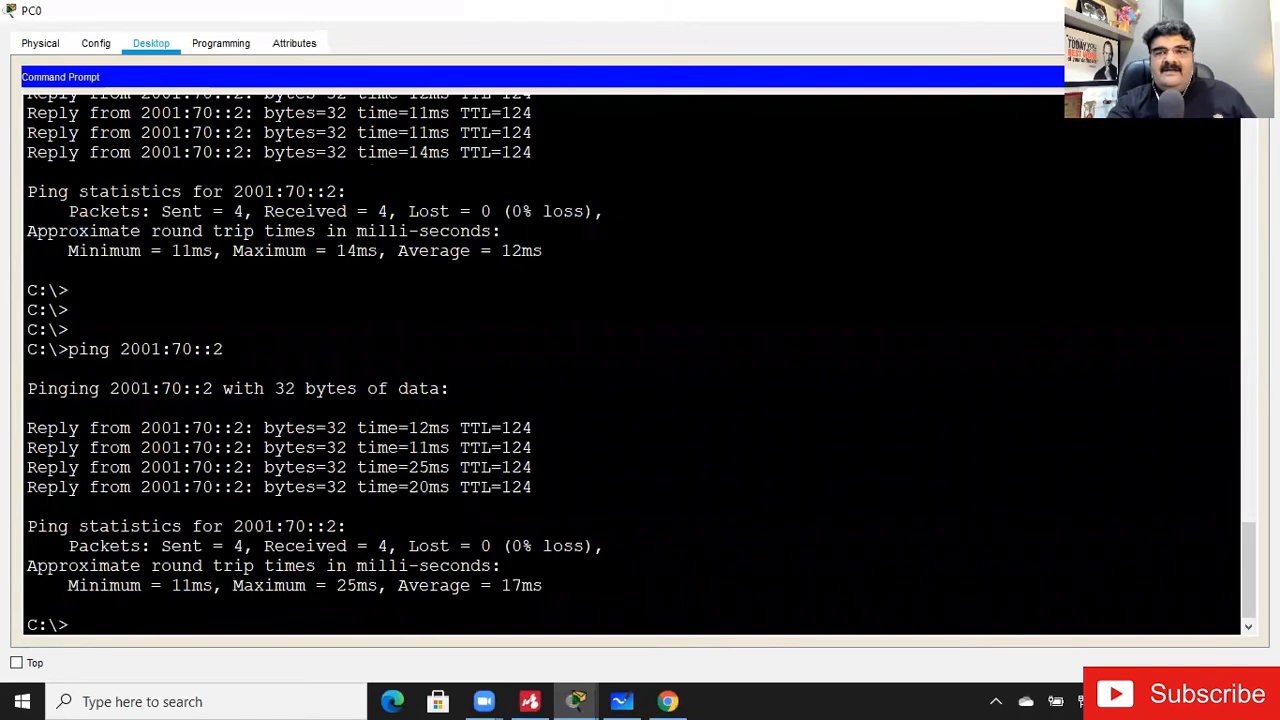
click(1172, 10)
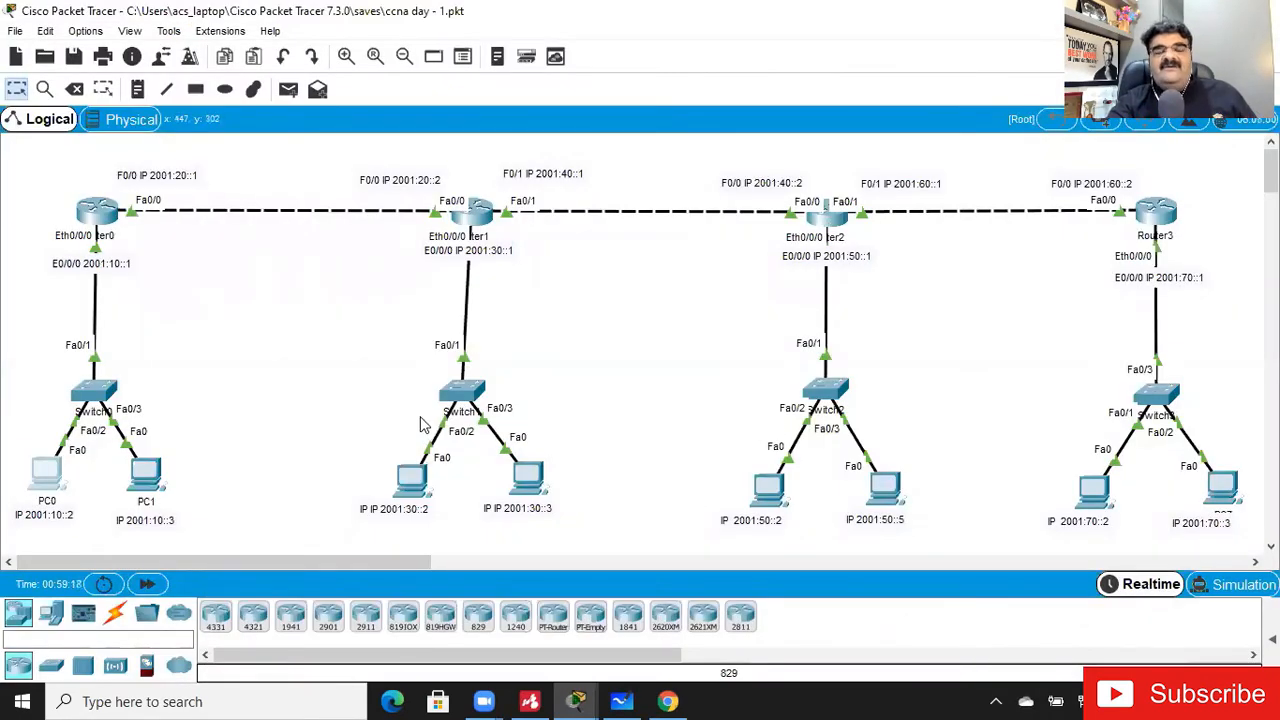
- Examine the static route entries in Router0's IPv6 routing table and put its window away
click(100, 222)
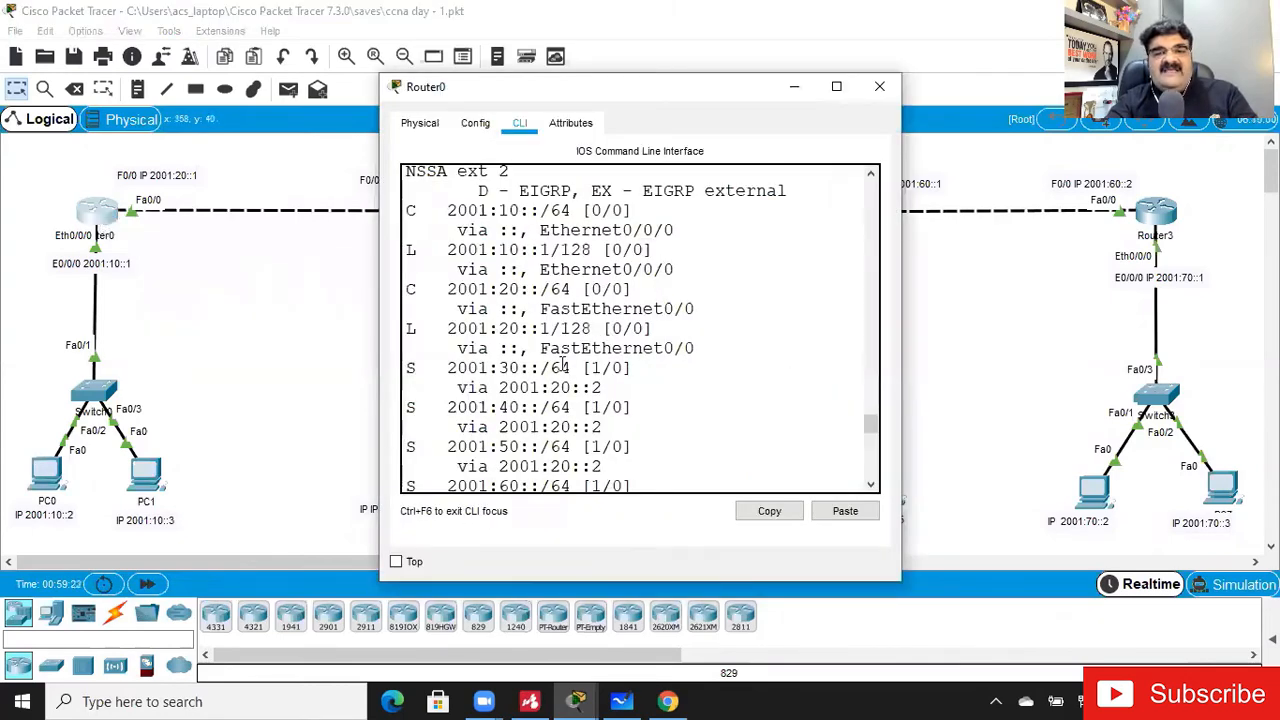
drag(571, 370, 603, 428)
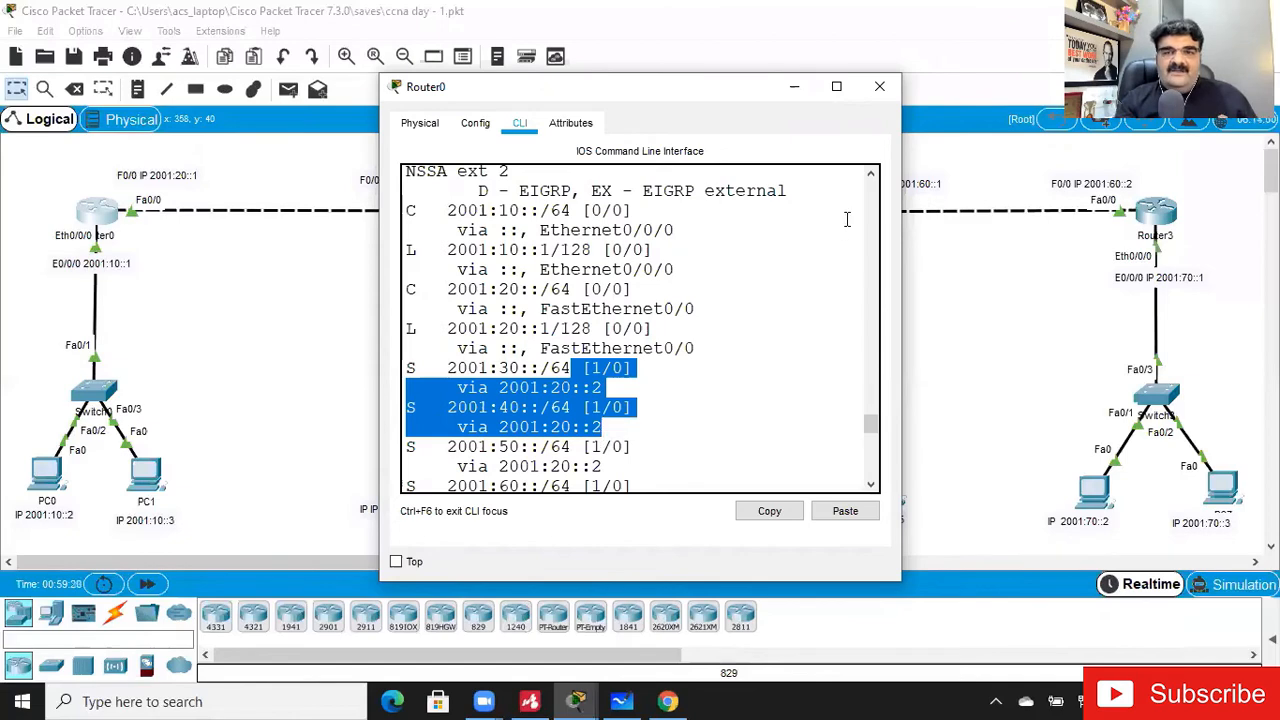
click(790, 94)
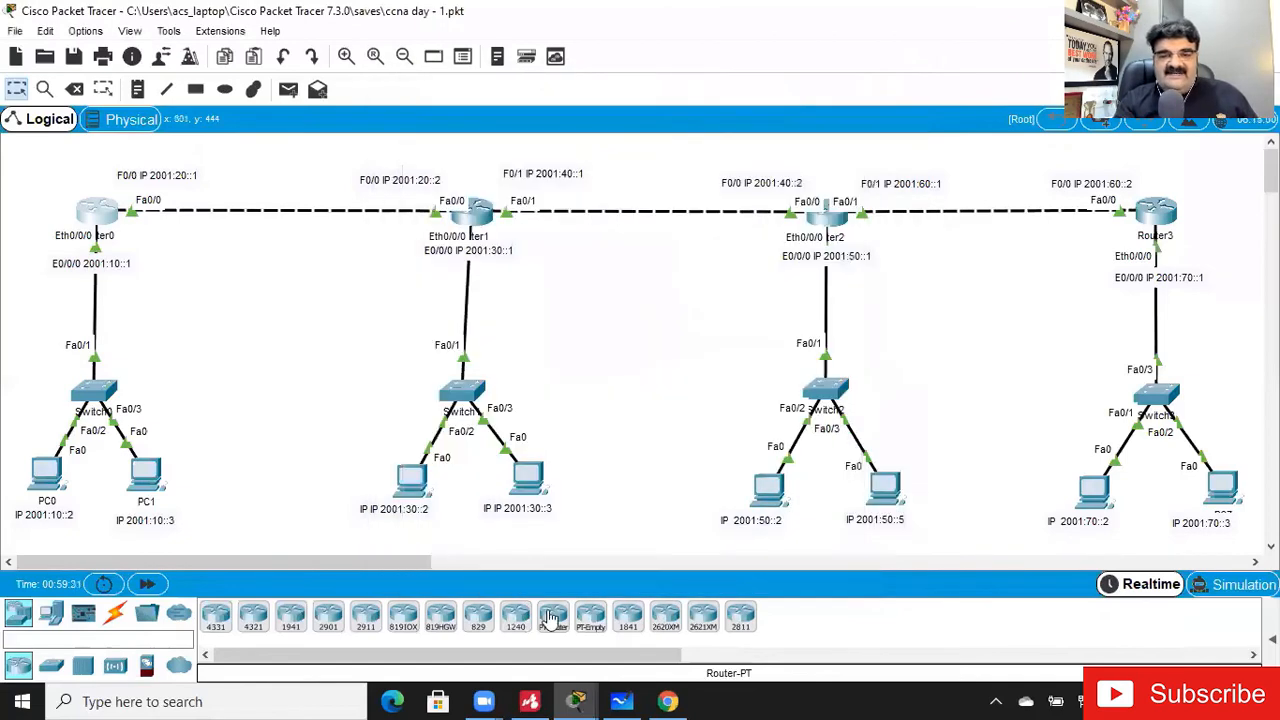
- Switch to Mindomo to review the types of static route, and return to Cisco Packet Tracer
click(530, 701)
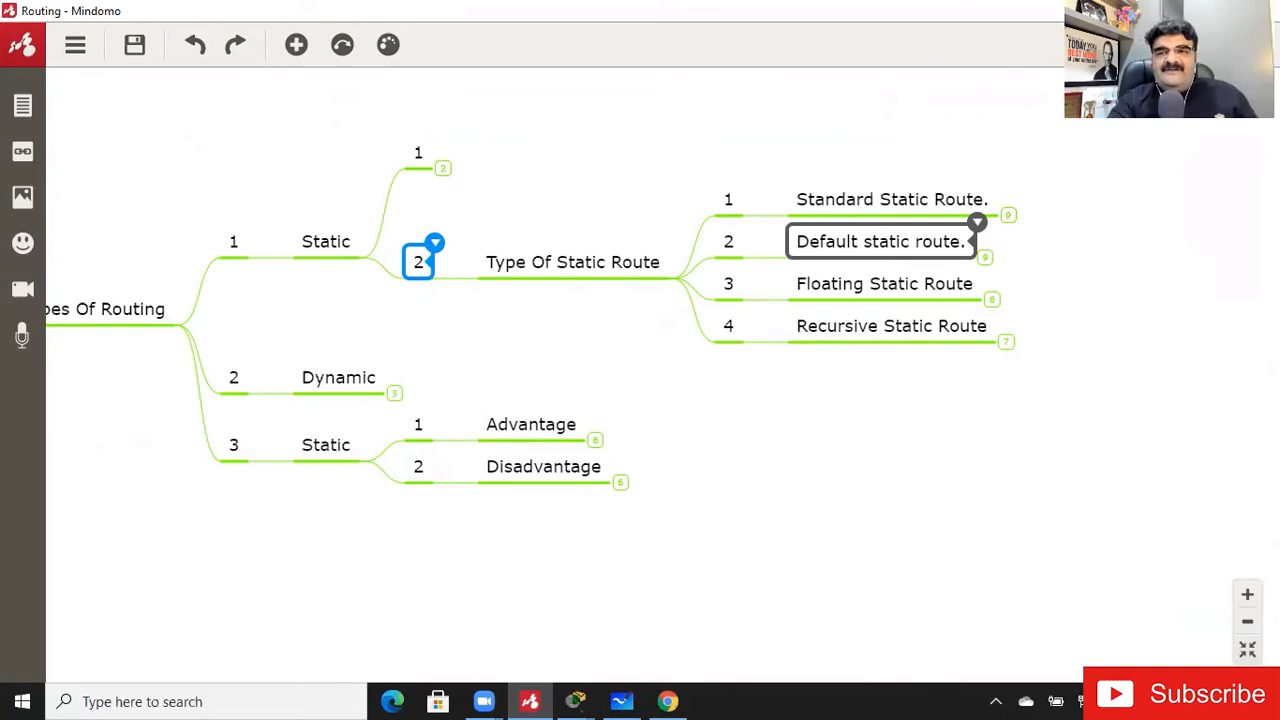
click(575, 701)
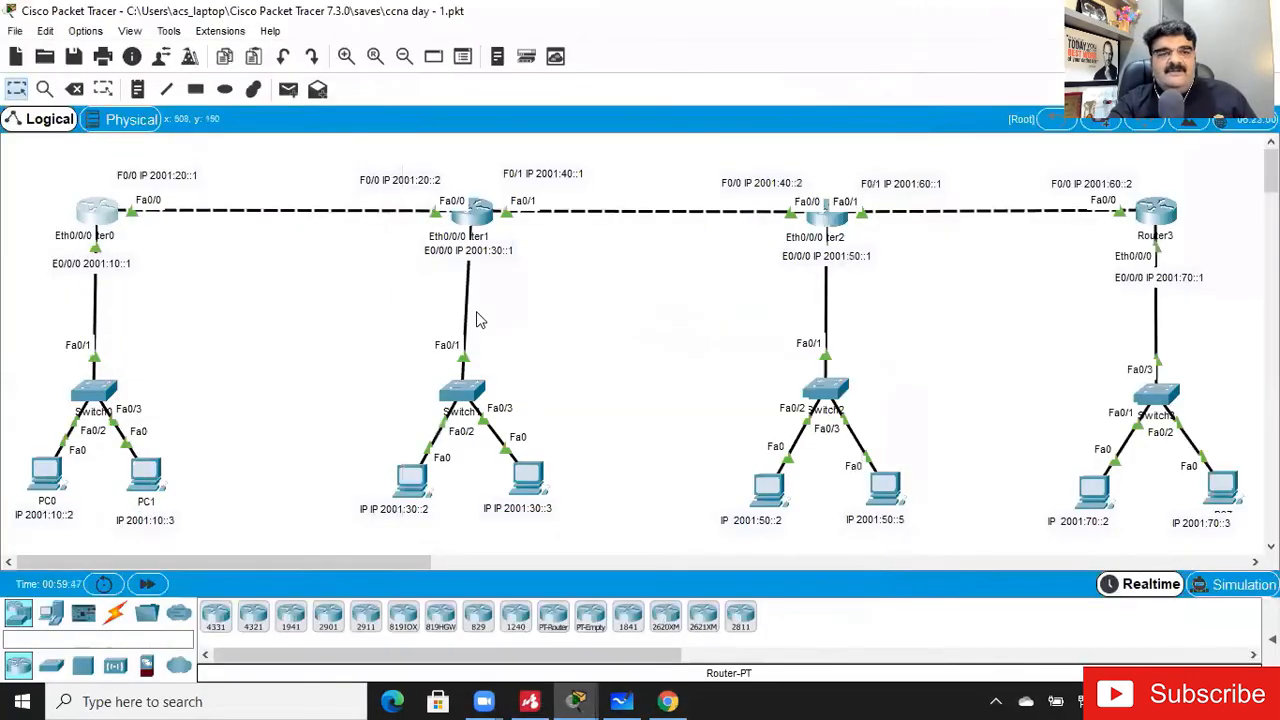
- Open Router0's command line, enter privileged mode and start global configuration mode
mouse_move(113, 213)
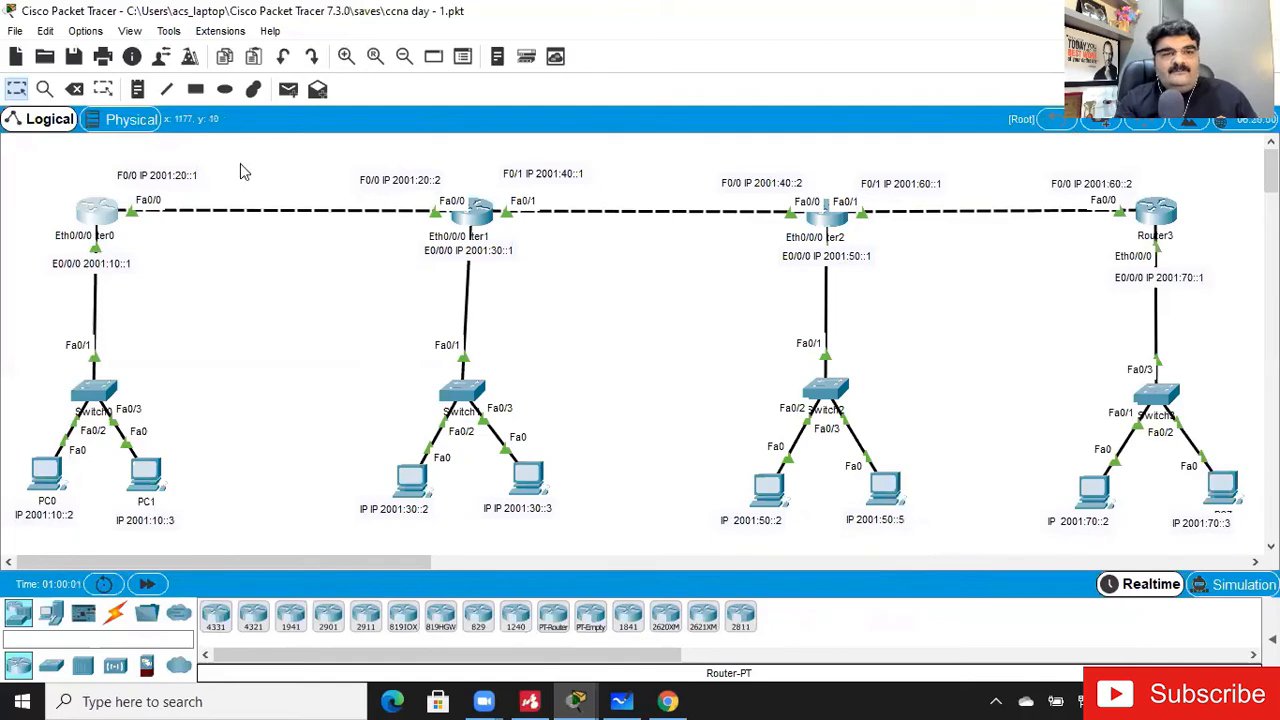
click(108, 213)
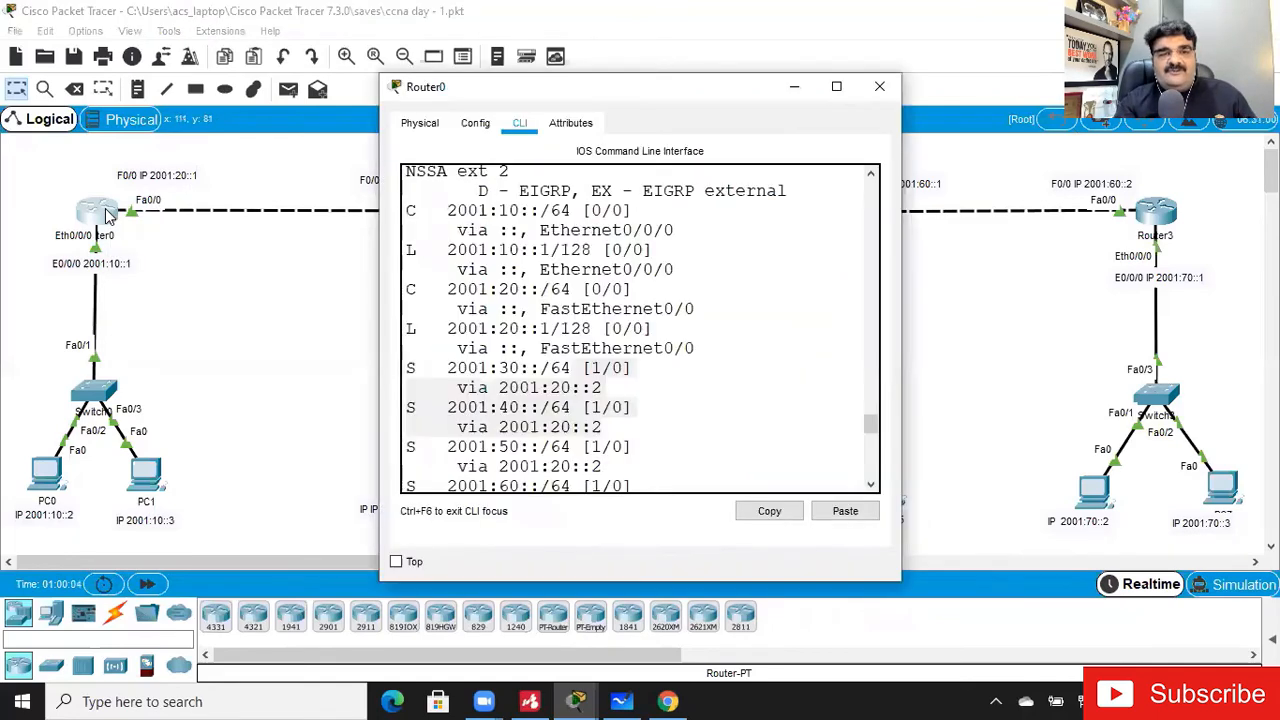
click(834, 88)
key(Return)
key(Return)
key(Return)
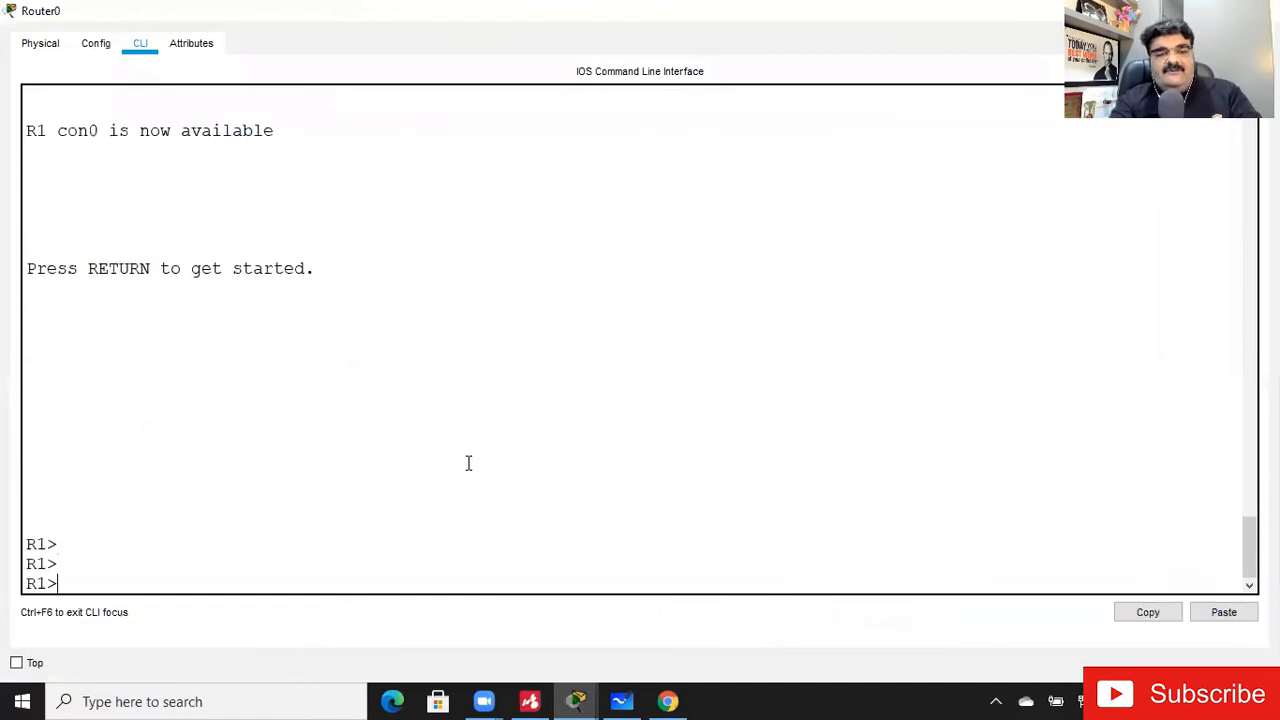
text(en)
key(Return)
text(cno)
key(BackSpace)
key(BackSpace)
key(BackSpace)
text(config t)
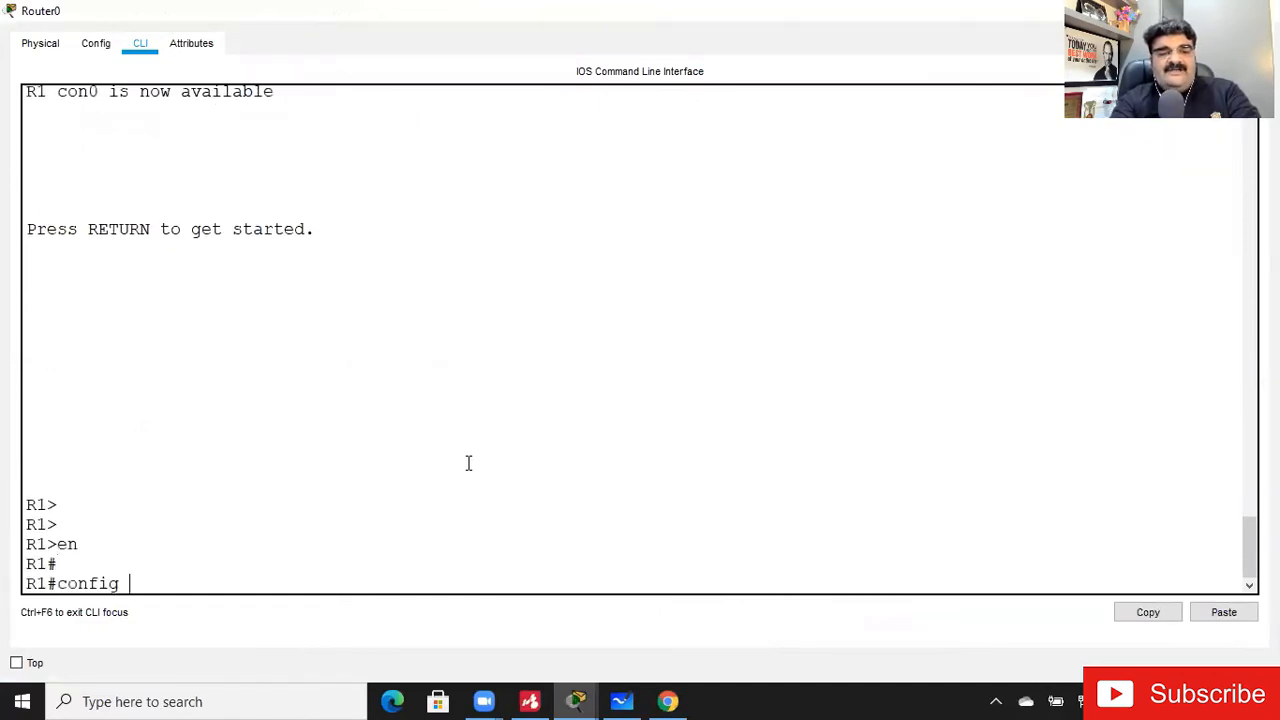
key(Return)
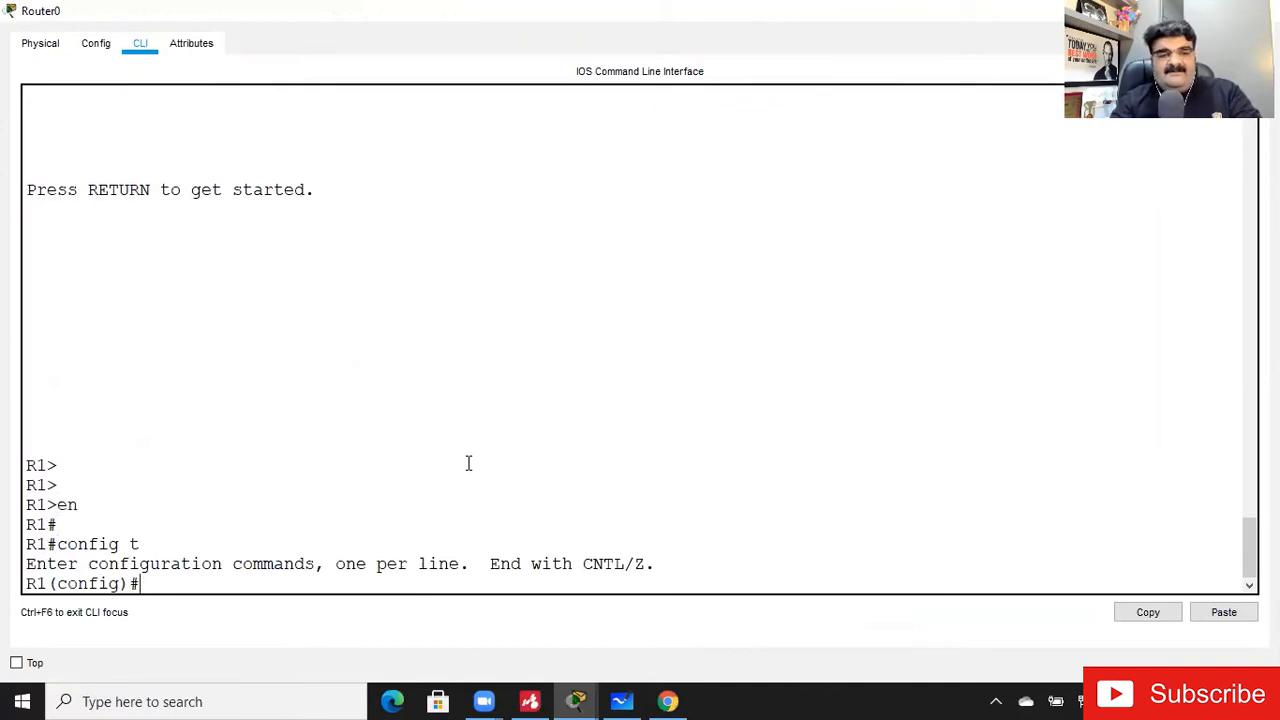
- Try to remove Router0's IPv6 static route to 2001:30::/64 with next hop 2001:20::1
click(446, 540)
key(Return)
key(Return)
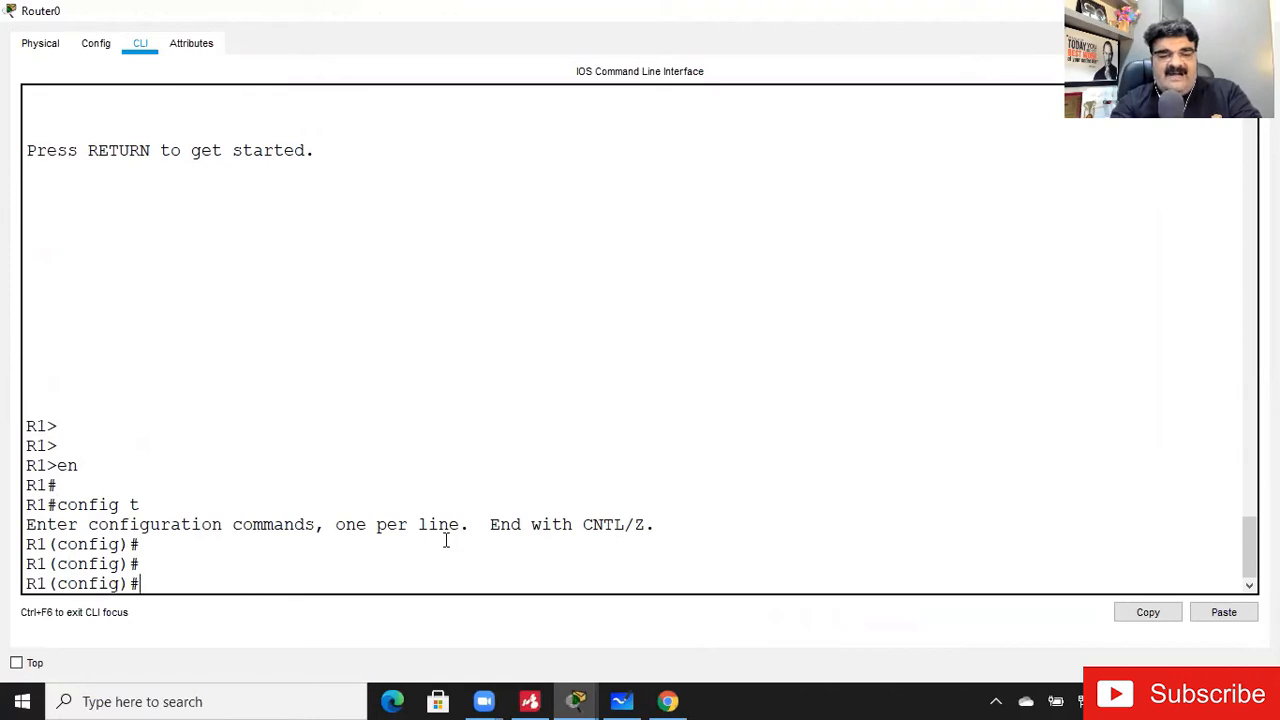
text(no ipv)
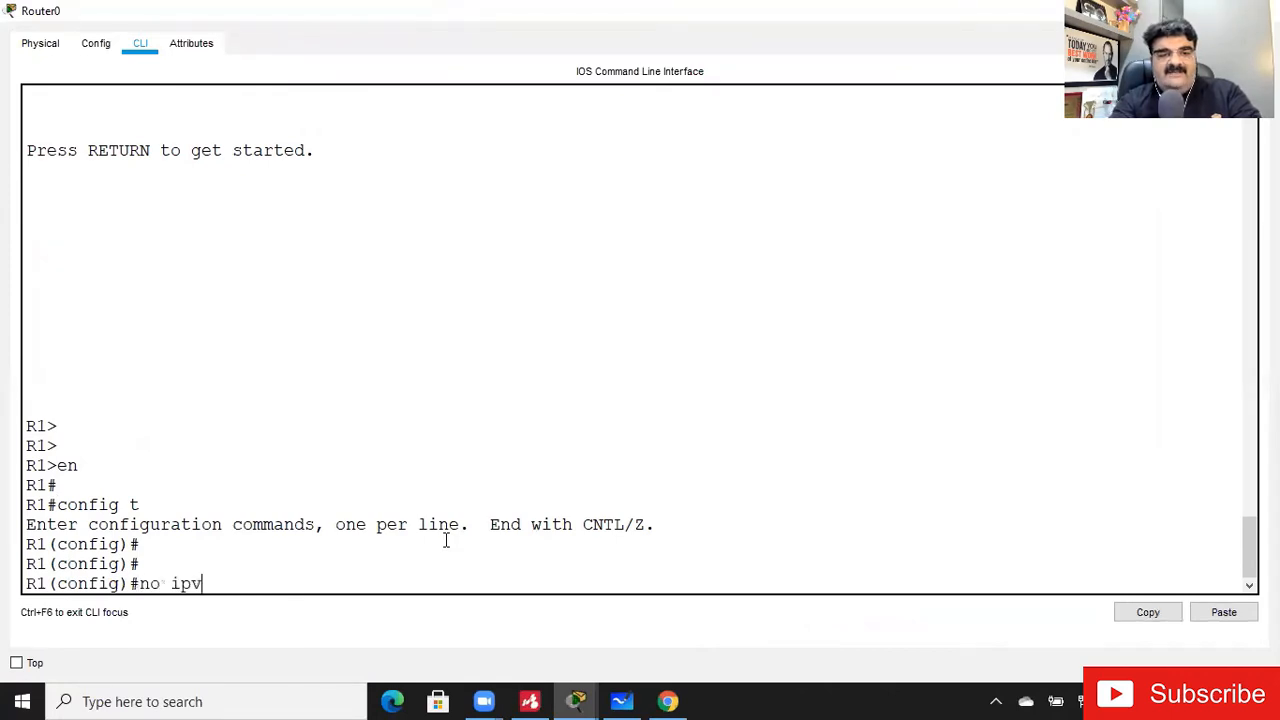
key(Tab)
text(route 200)
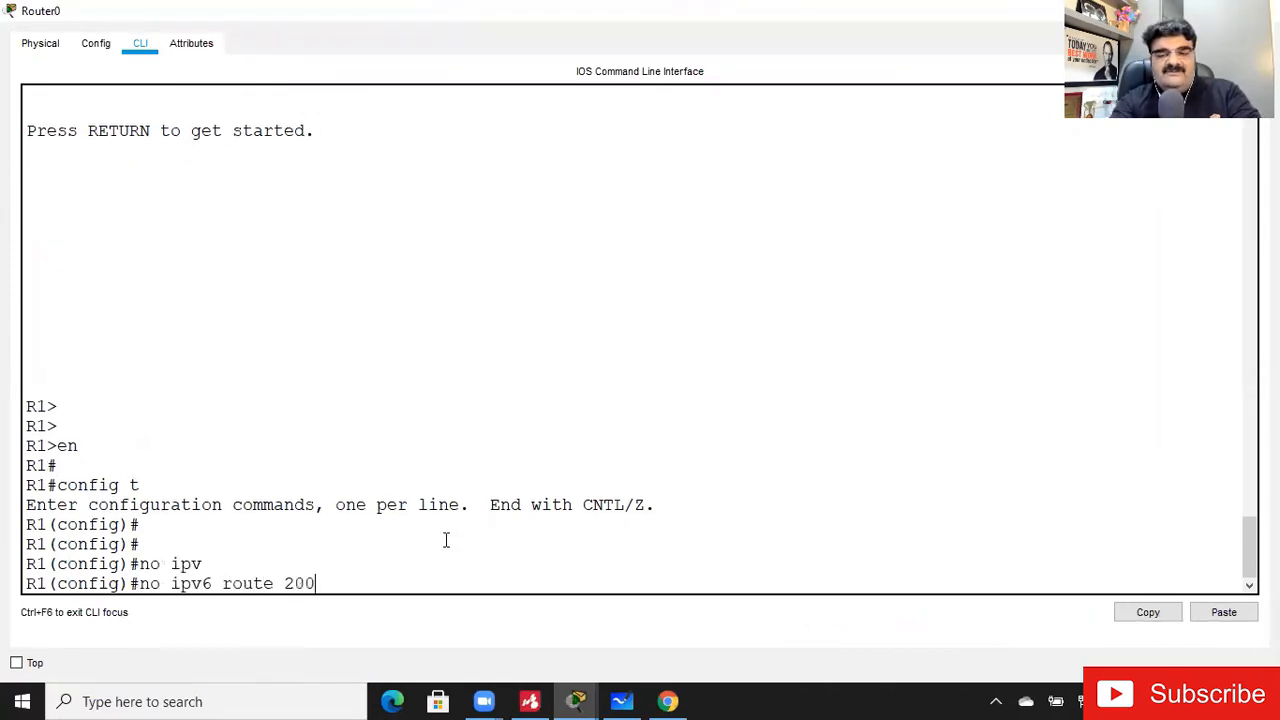
text(1:10)
key(BackSpace)
key(BackSpace)
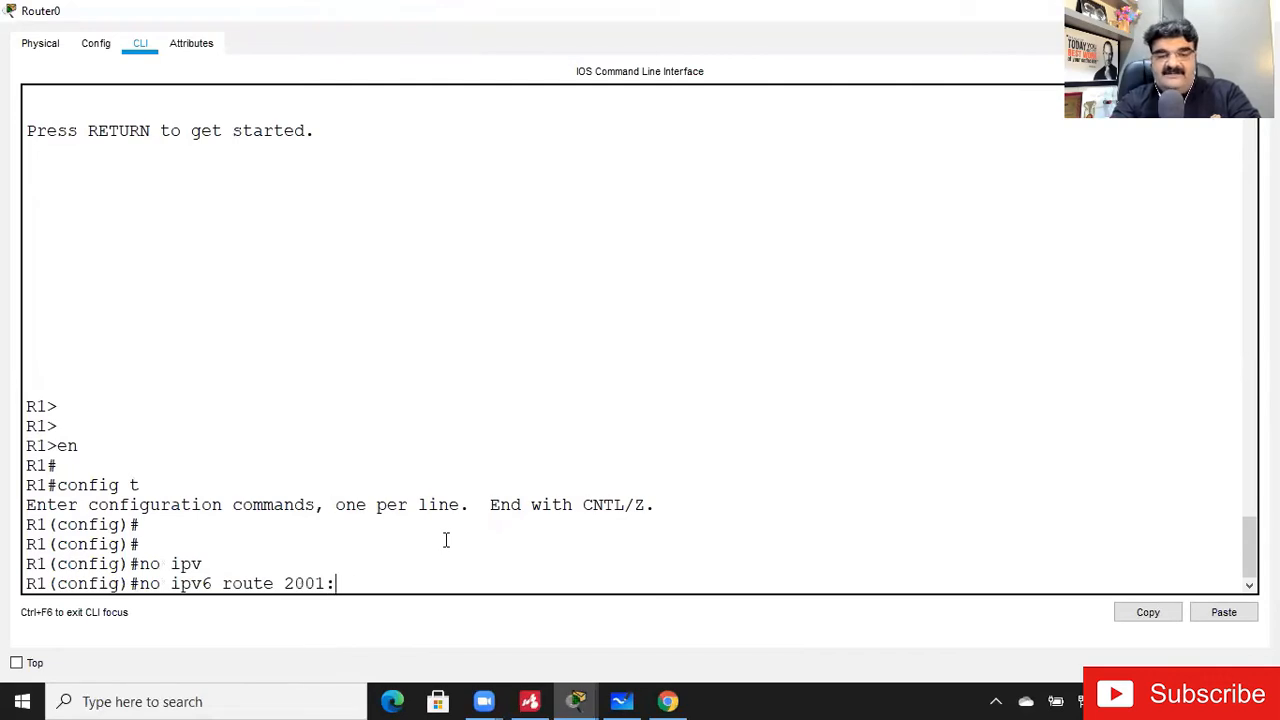
text(30::)
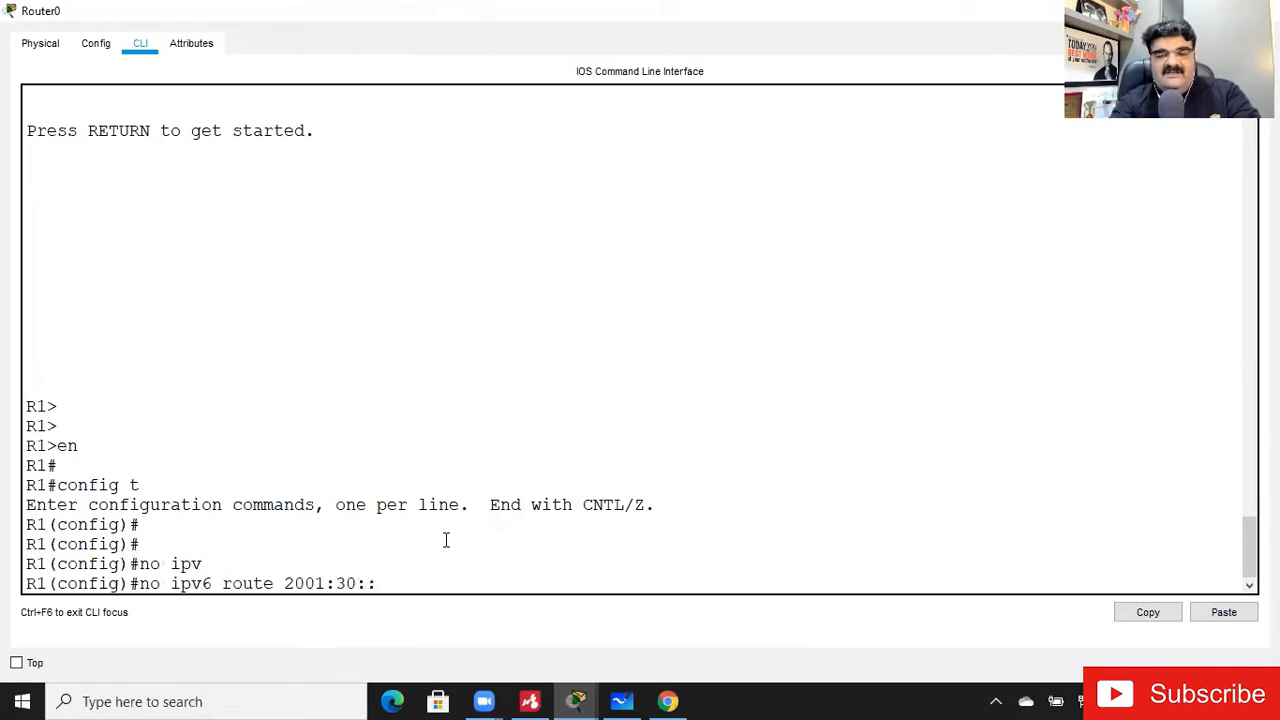
text(/64)
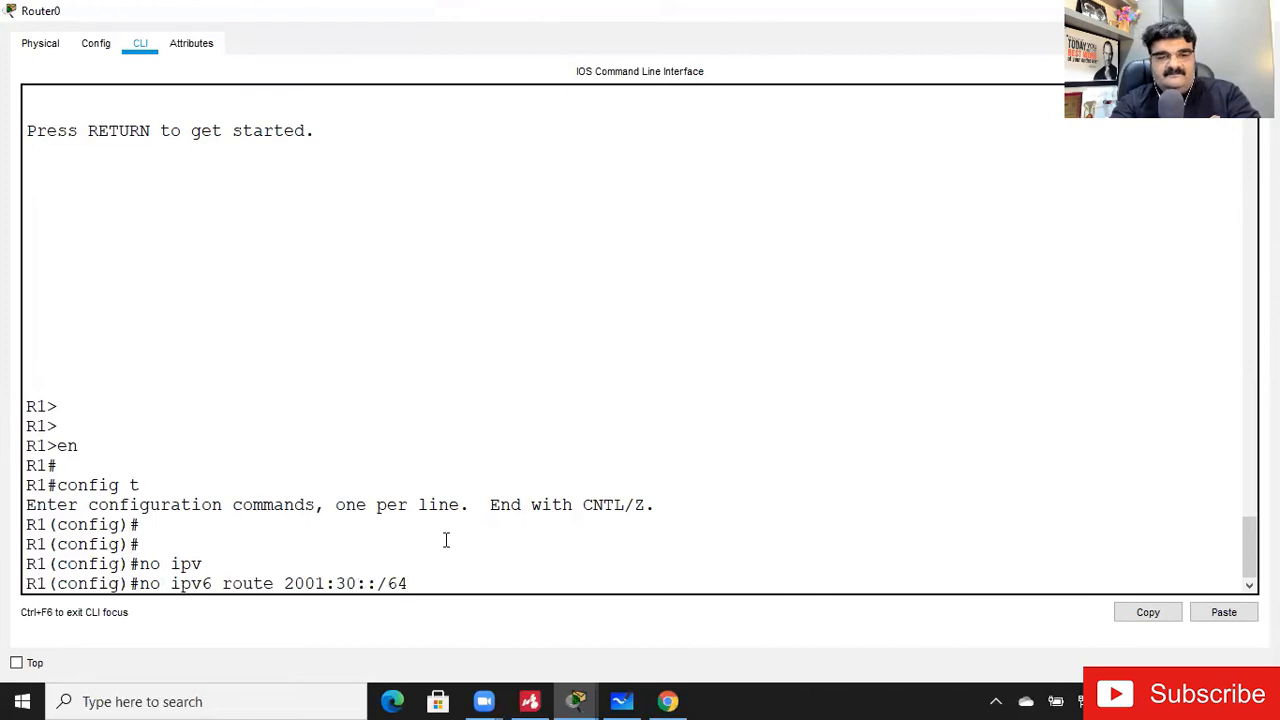
text( 2001:)
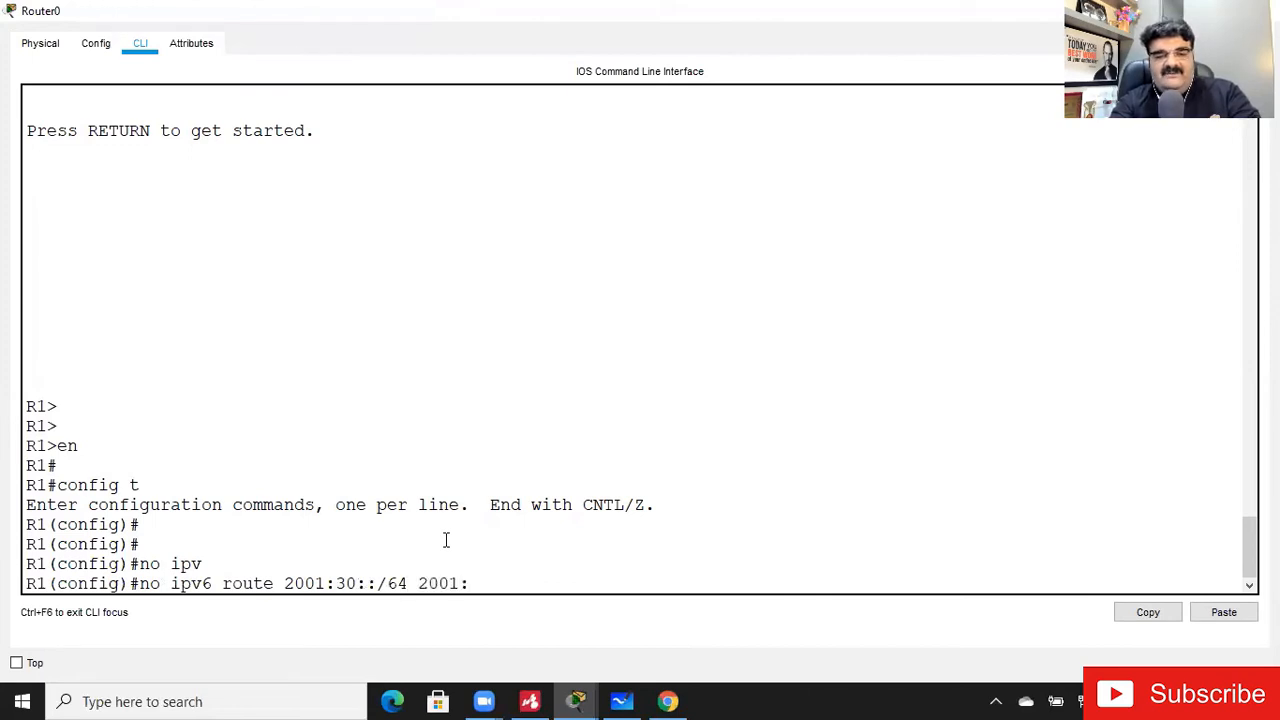
text(20::1)
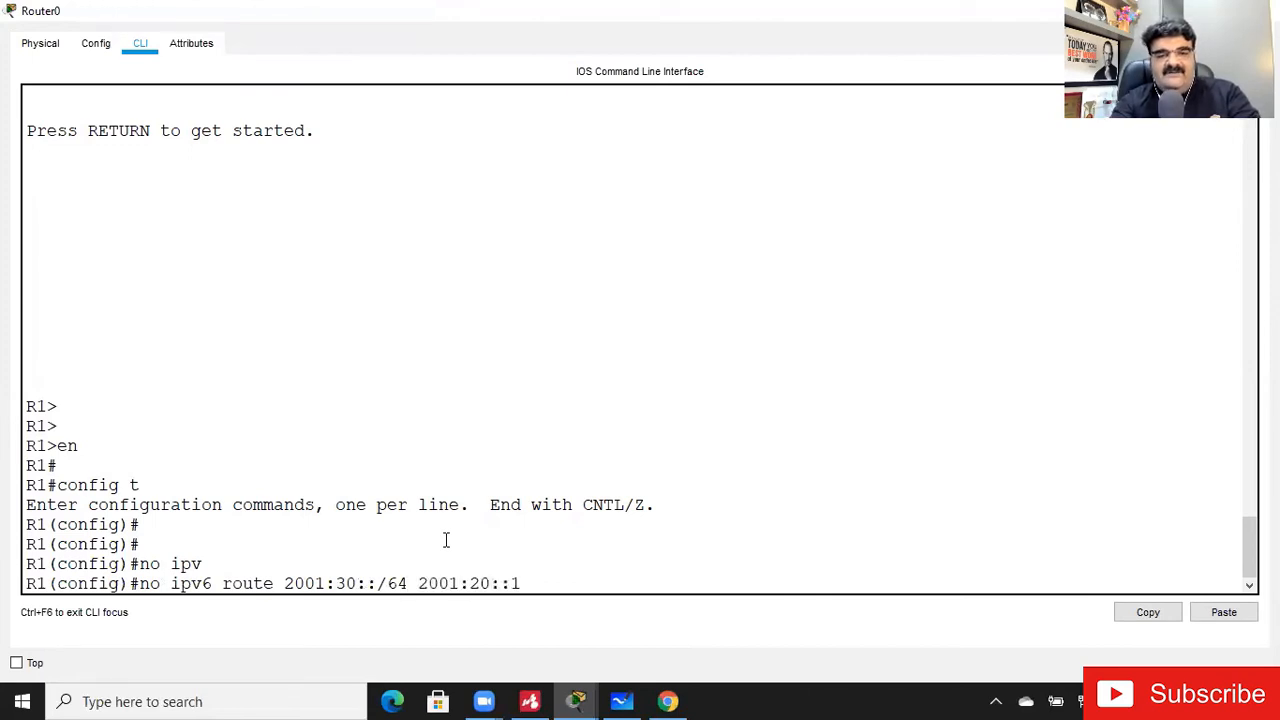
key(Return)
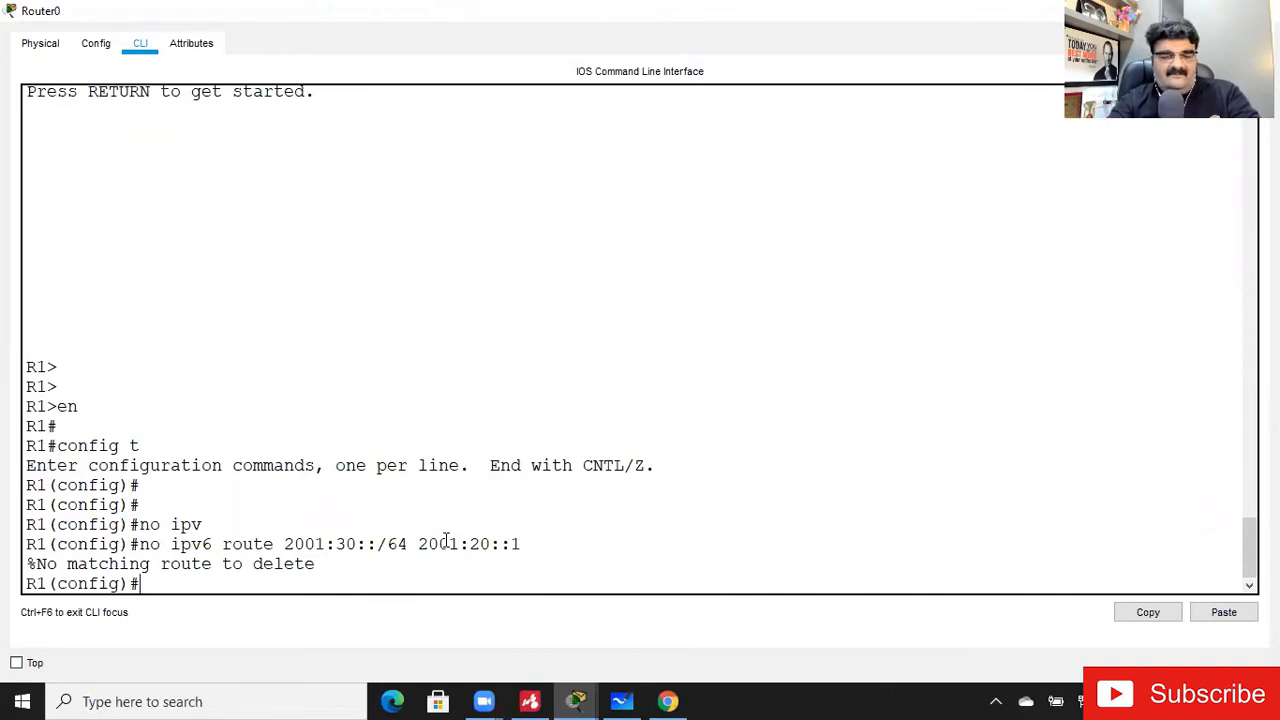
- Remove Router0's IPv6 static route to 2001:30::/64 with next hop 2001:20::2
key(Up)
key(BackSpace)
text(2001:30::/64 2001:20::2)
key(Return)
- Remove Router0's IPv6 static routes to 2001:40::/64 and 2001:50::/64 with next hop 2001:20::2
key(Up)
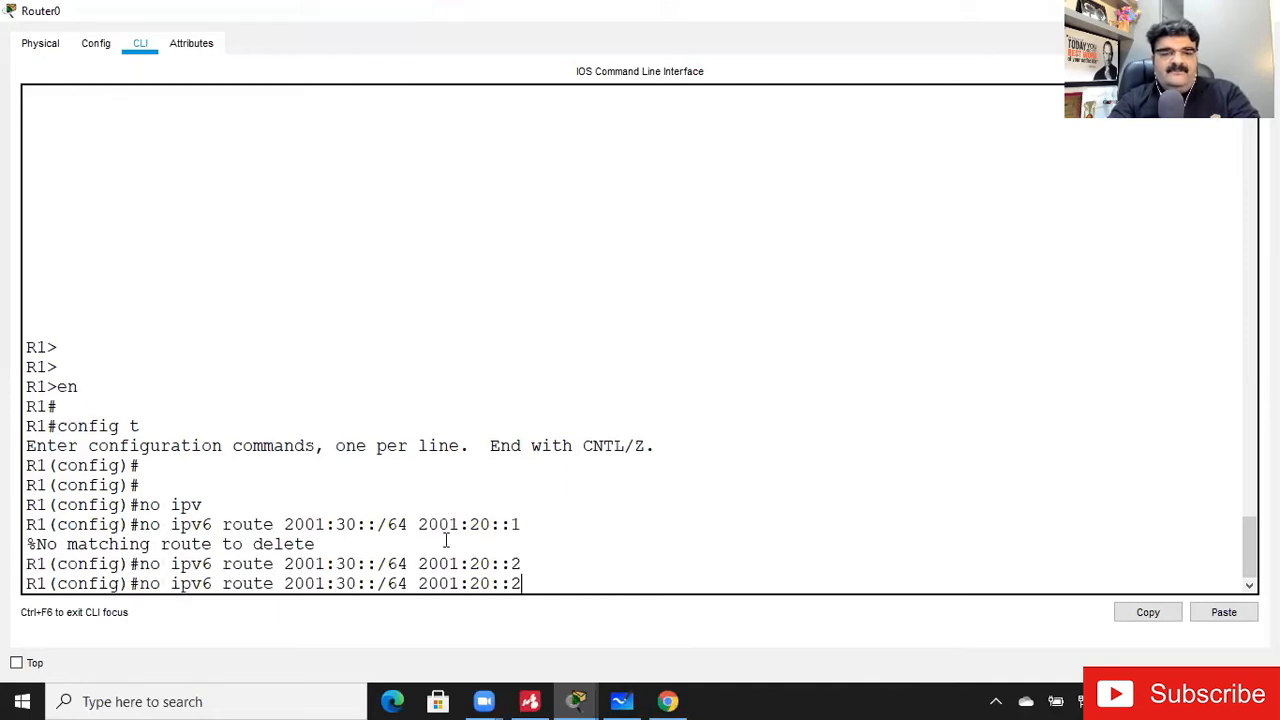
key(Left)
key(Left)
key(Left)
key(Left)
key(Left)
key(Left)
key(Left)
key(Left)
key(Left)
key(Left)
key(Left)
key(Left)
key(Left)
key(Left)
key(Left)
key(Left)
key(Left)
key(BackSpace)
text(4)
key(Return)
key(Left)
key(Left)
key(Left)
key(Left)
key(Left)
key(Left)
key(Left)
key(Left)
key(Left)
key(Left)
key(Left)
key(Left)
key(Left)
key(Left)
key(Left)
key(Left)
key(Left)
key(Left)
key(Left)
key(Left)
key(Right)
key(Right)
key(Right)
key(BackSpace)
text(5)
key(Return)
- Remove Router0's IPv6 static routes to 2001:60::/64 and 2001:70::/64 via 2001:20::2 and leave configuration mode
key(Up)
key(Left)
key(Left)
key(Left)
key(Left)
key(Left)
key(Left)
key(Left)
key(Left)
key(Left)
key(Left)
key(Left)
key(Left)
key(Left)
key(Left)
key(Left)
key(Left)
key(Left)
key(BackSpace)
text(6)
key(Return)
key(Up)
key(Left)
key(Left)
key(Left)
key(Left)
key(Left)
key(Left)
key(Left)
key(Left)
key(Left)
key(Left)
key(Left)
key(Left)
key(Left)
key(Left)
key(Left)
key(Left)
key(Left)
key(BackSpace)
text(7)
key(Return)
key(ctrl+z)
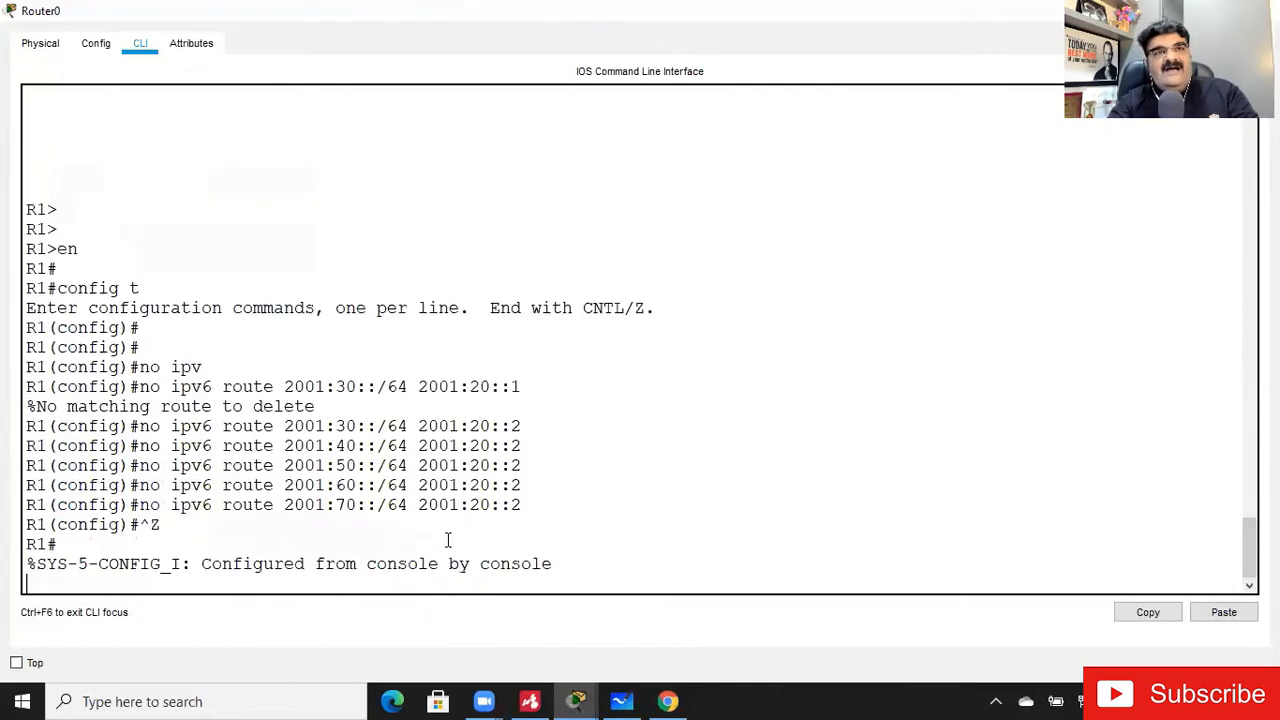
- Display Router0's IPv6 routing table to check which routes remain
key(Return)
text(show ipv)
key(Tab)
text(ro)
key(Tab)
key(Return)
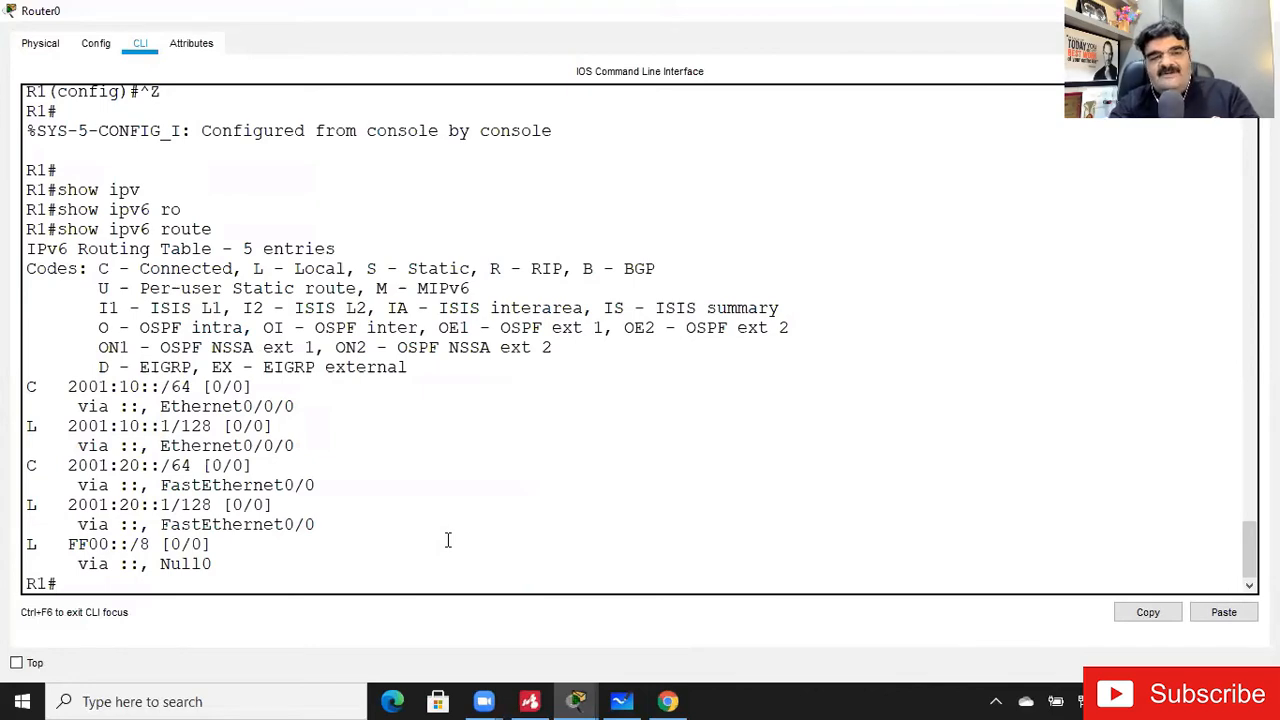
- Enter global configuration mode on Router0 and begin a default route command with ip route 0.0.0.0
text(config t)
key(Return)
text(ip )
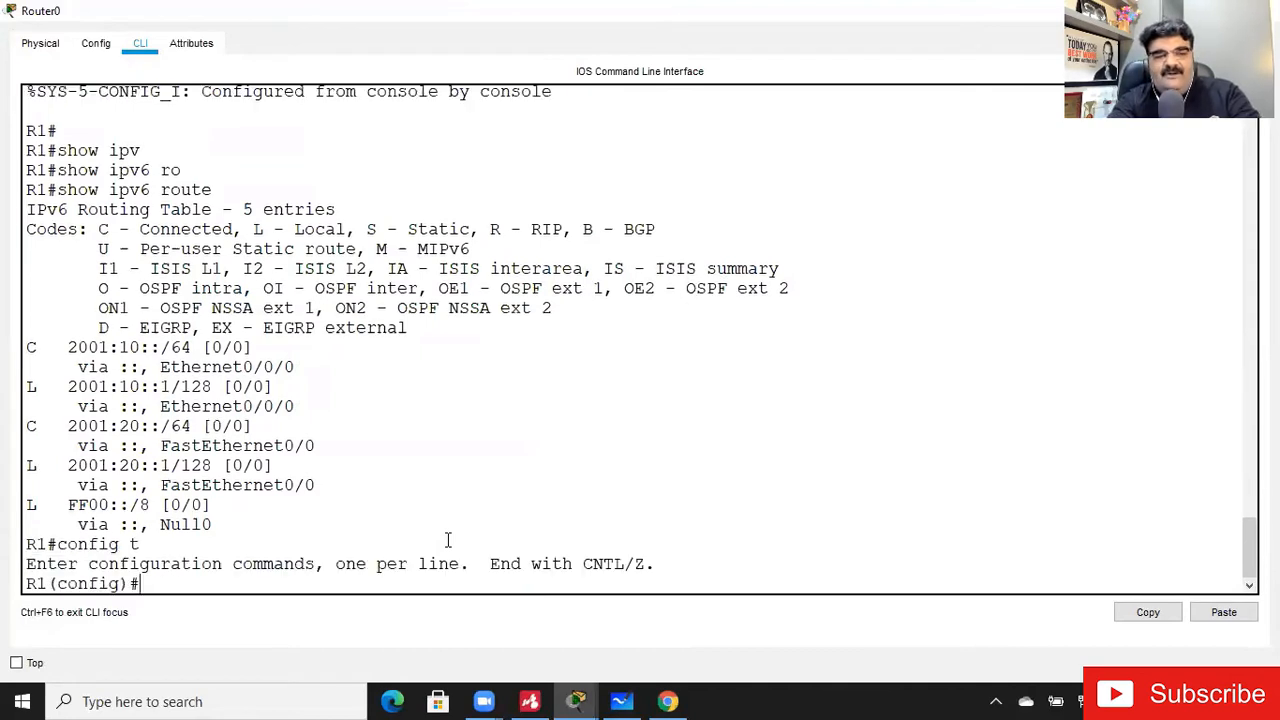
text(route 0.0.0.0)
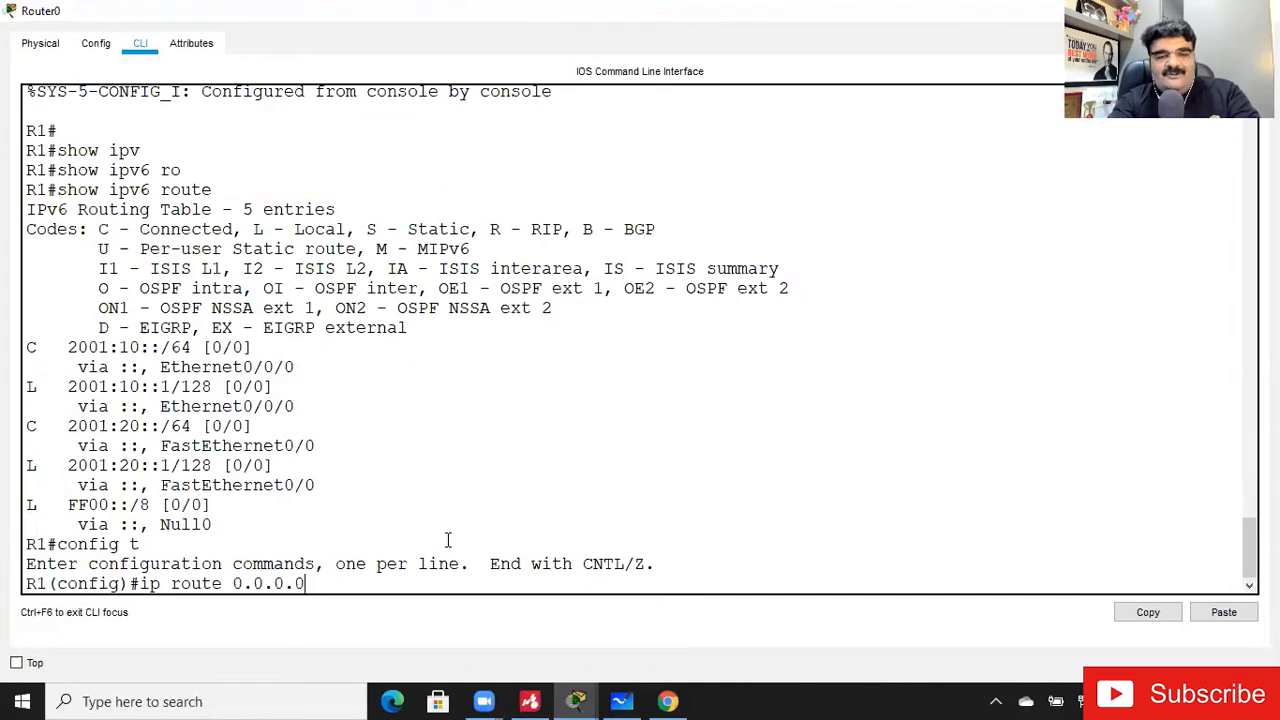
text( 0.0.0.0)
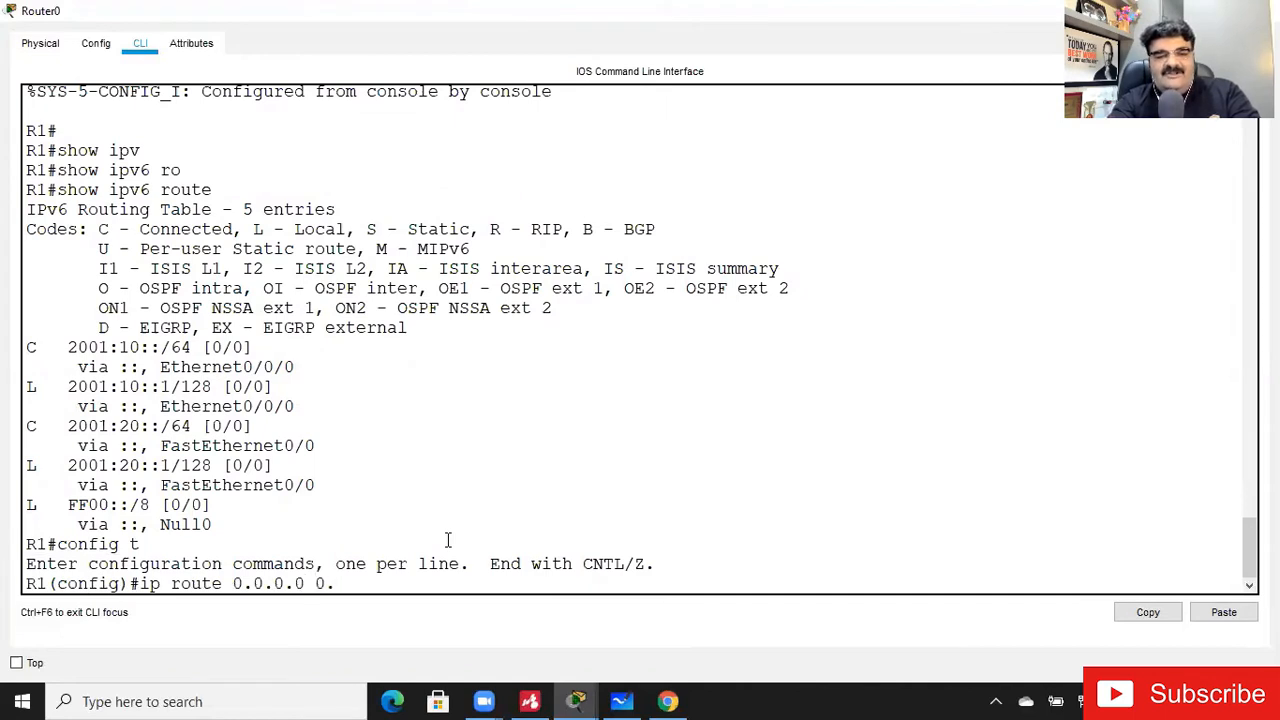
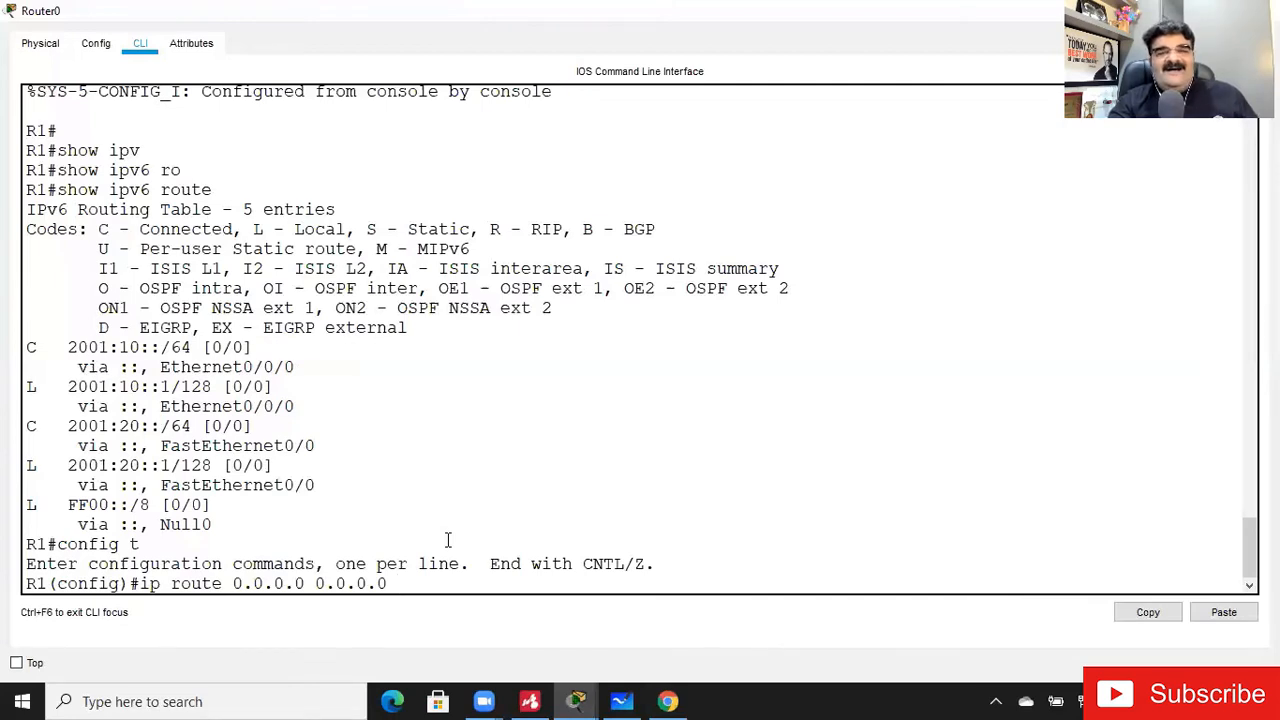
- Try to add a default route to ::/0 with next hop 2001:20::2 on Router0 using the ip route command
key(BackSpace)
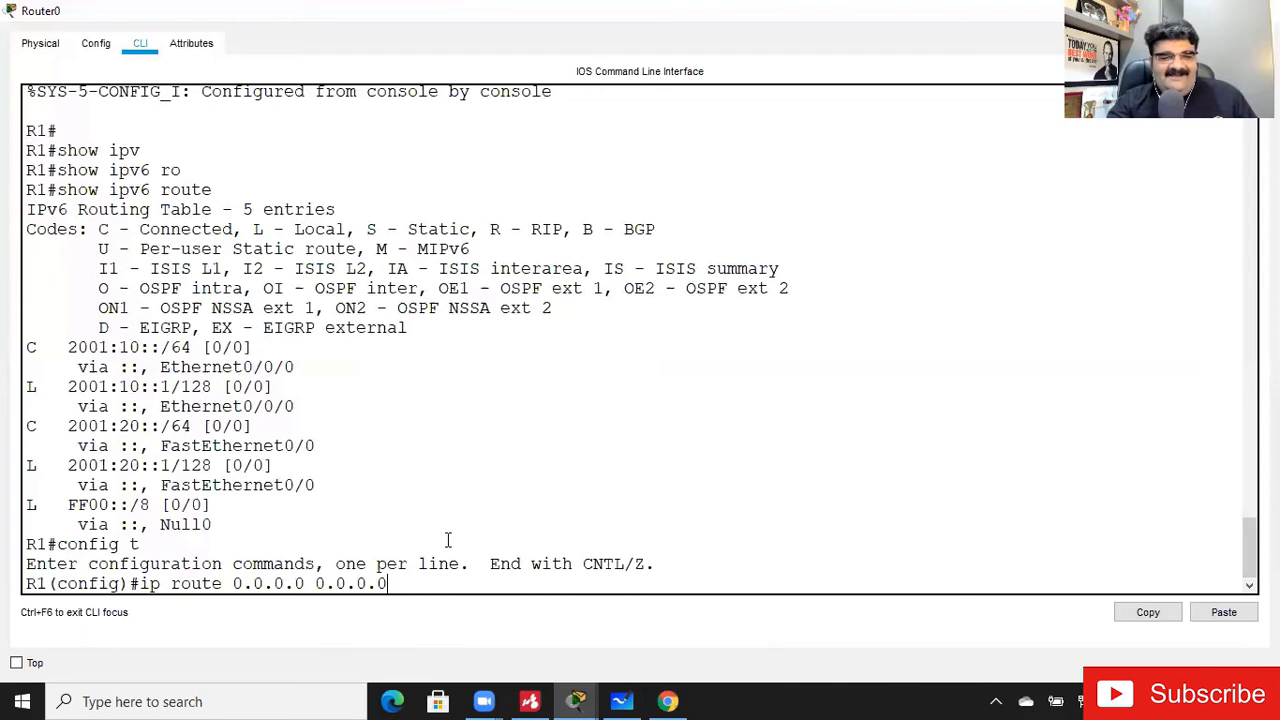
key(BackSpace)
key(BackSpace)
key(BackSpace)
key(BackSpace)
key(BackSpace)
key(BackSpace)
key(BackSpace)
key(BackSpace)
key(BackSpace)
key(BackSpace)
key(BackSpace)
key(BackSpace)
key(BackSpace)
key(BackSpace)
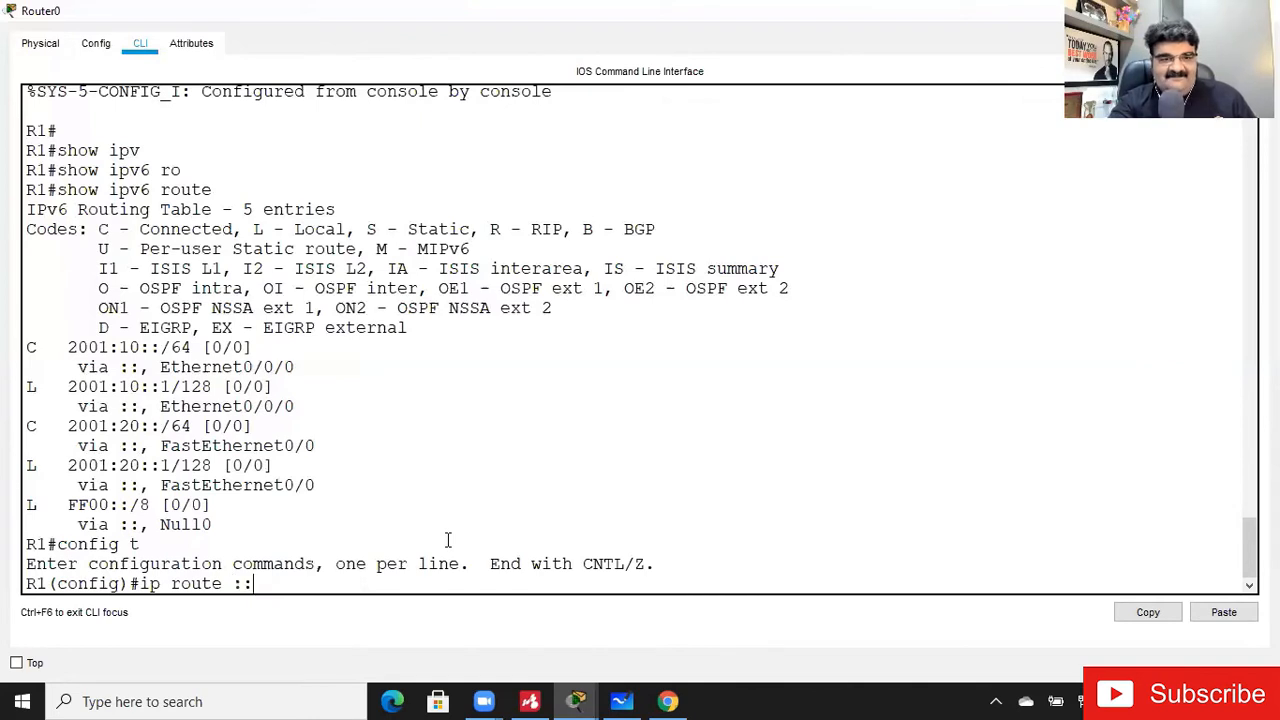
text(::/0)
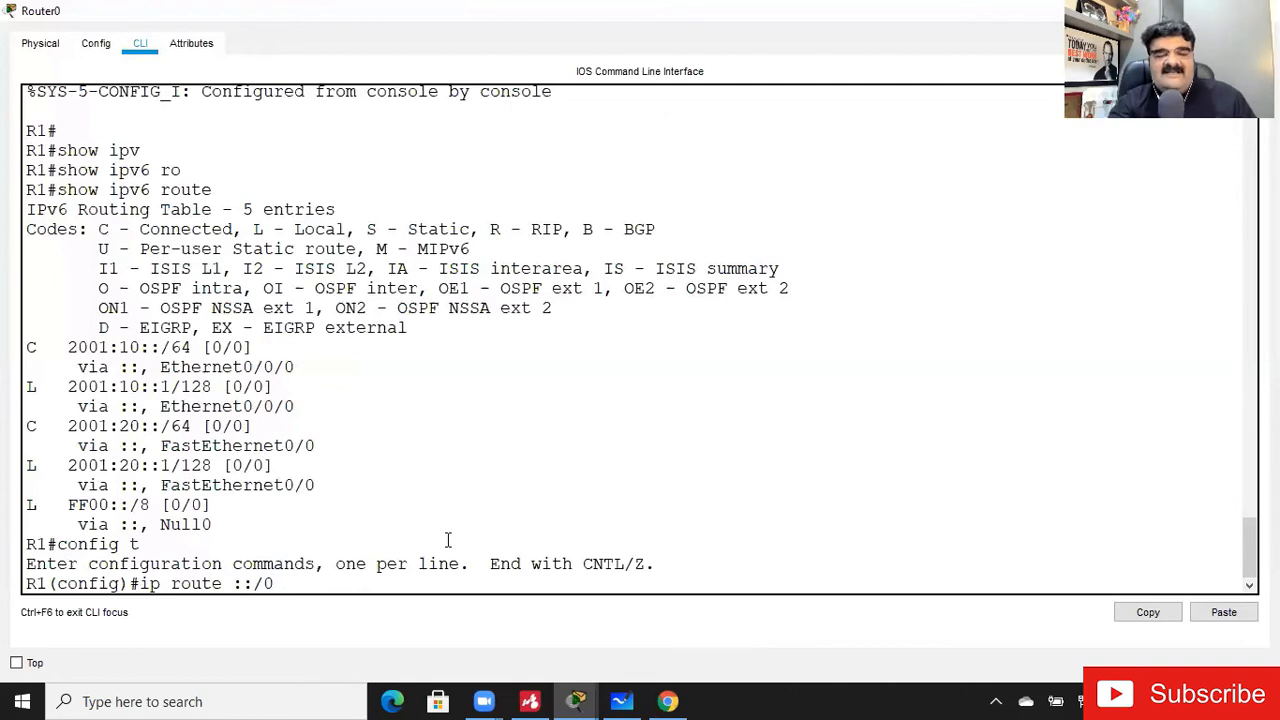
text(200)
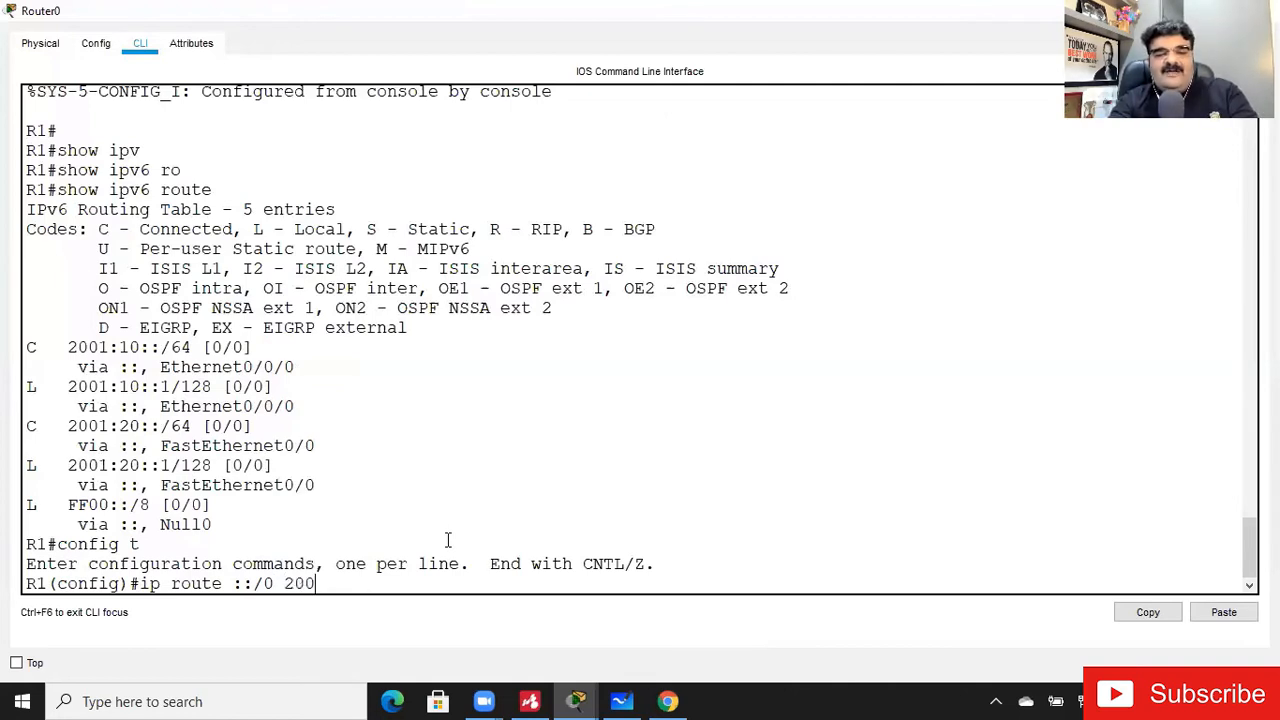
text(1:20)
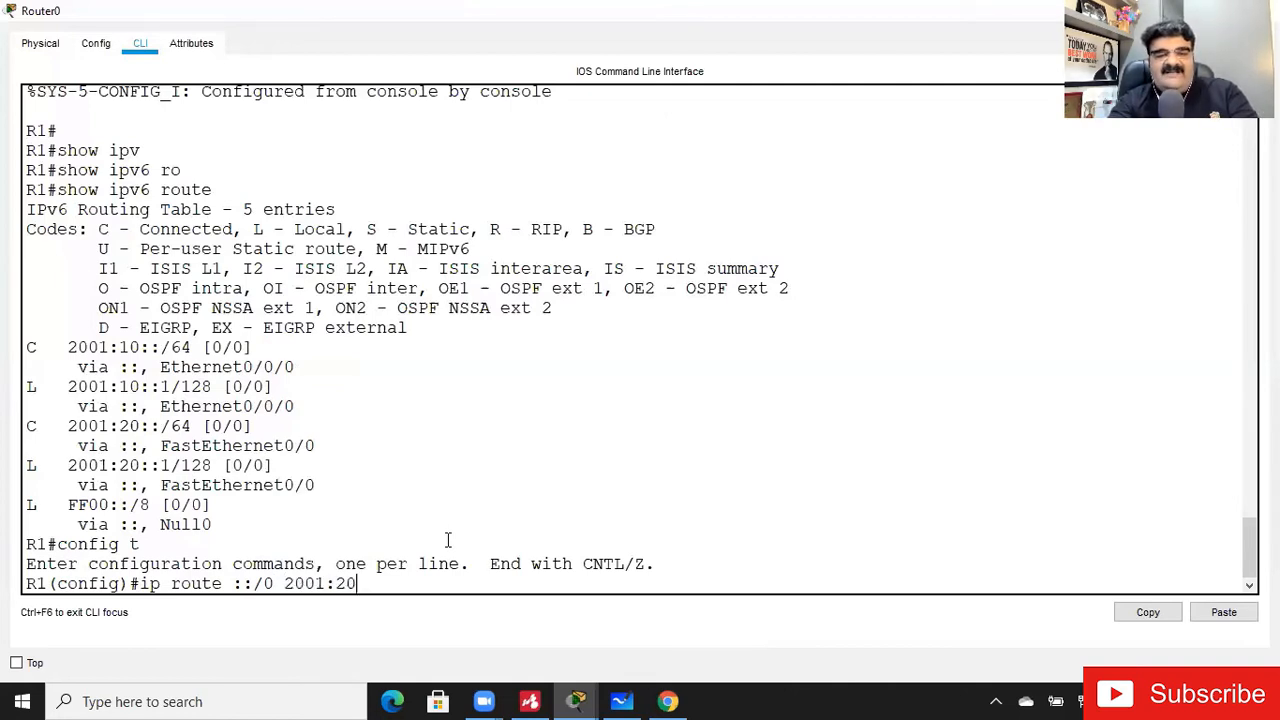
text(::2)
key(Return)
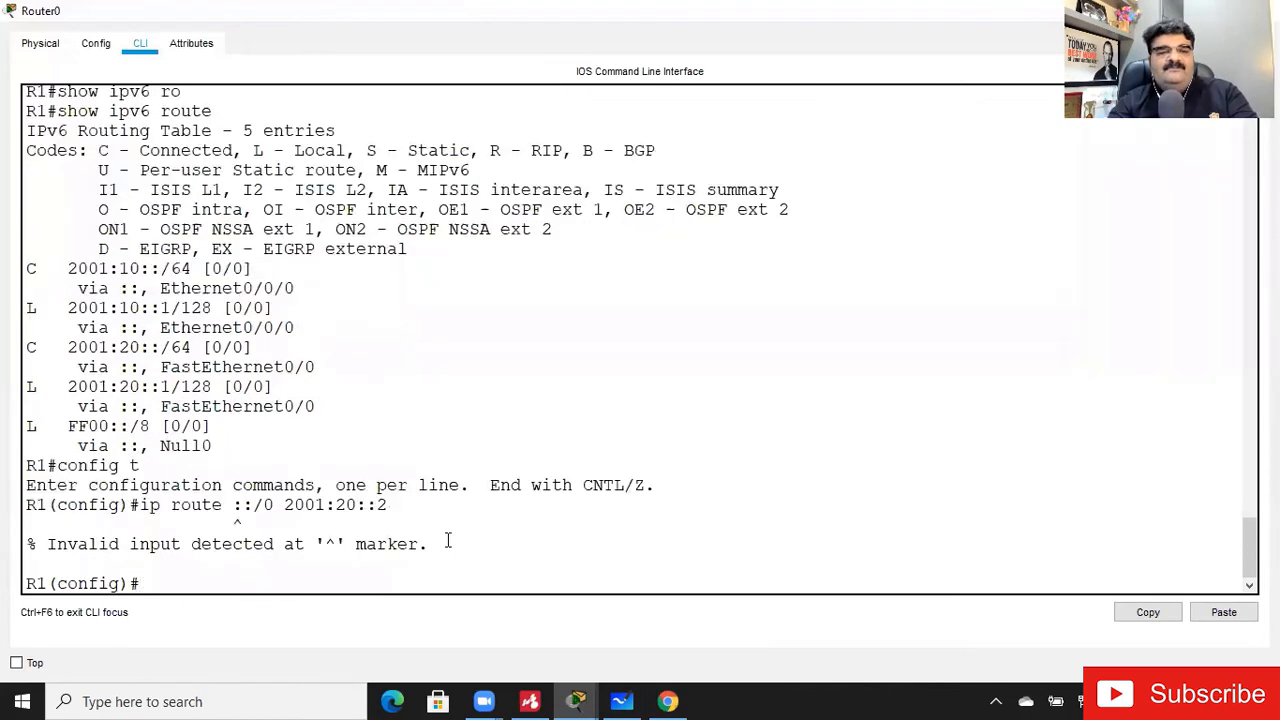
- Correct the command on Router0 to ipv6 route ::/0 2001:20::2 and run it
key(Up)
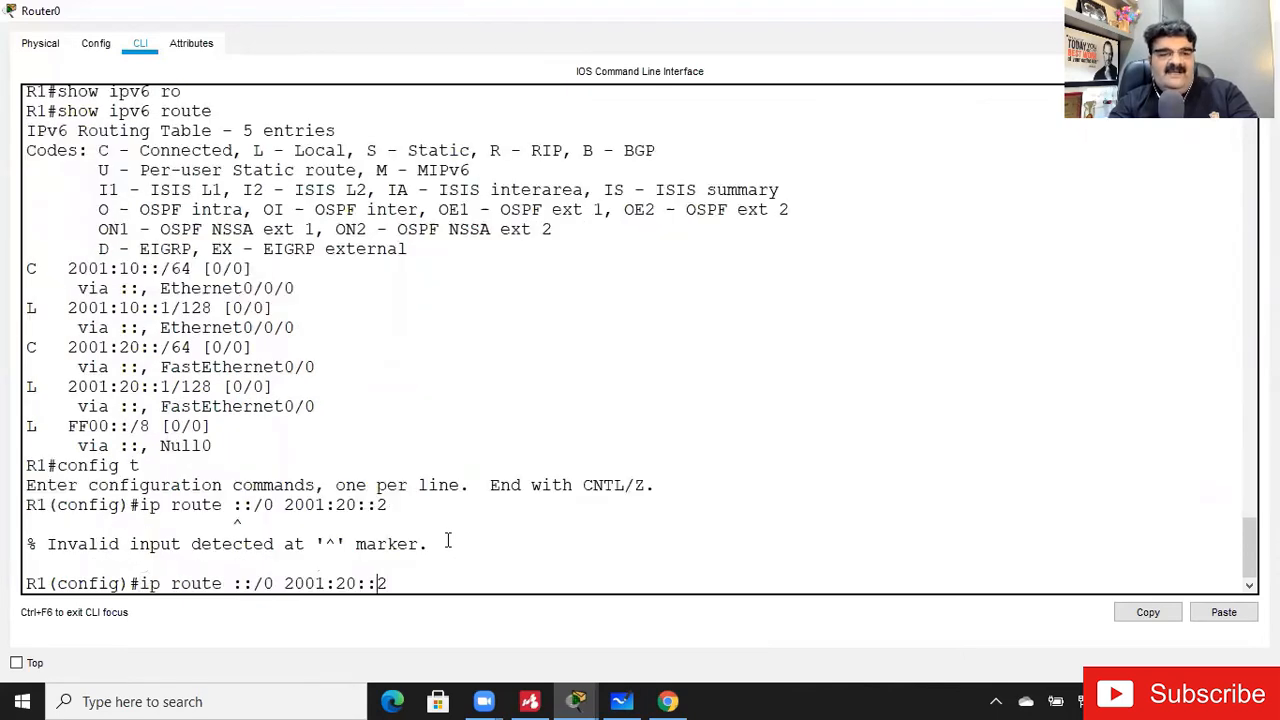
text(v6)
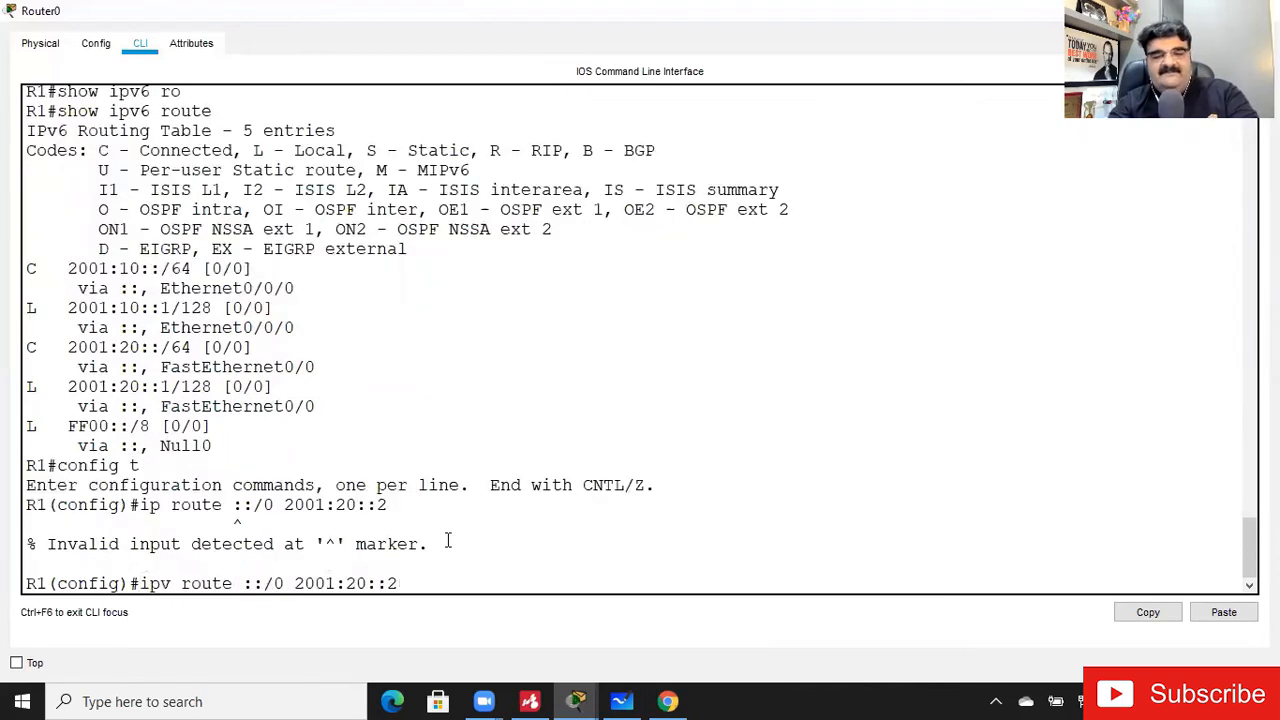
key(Return)
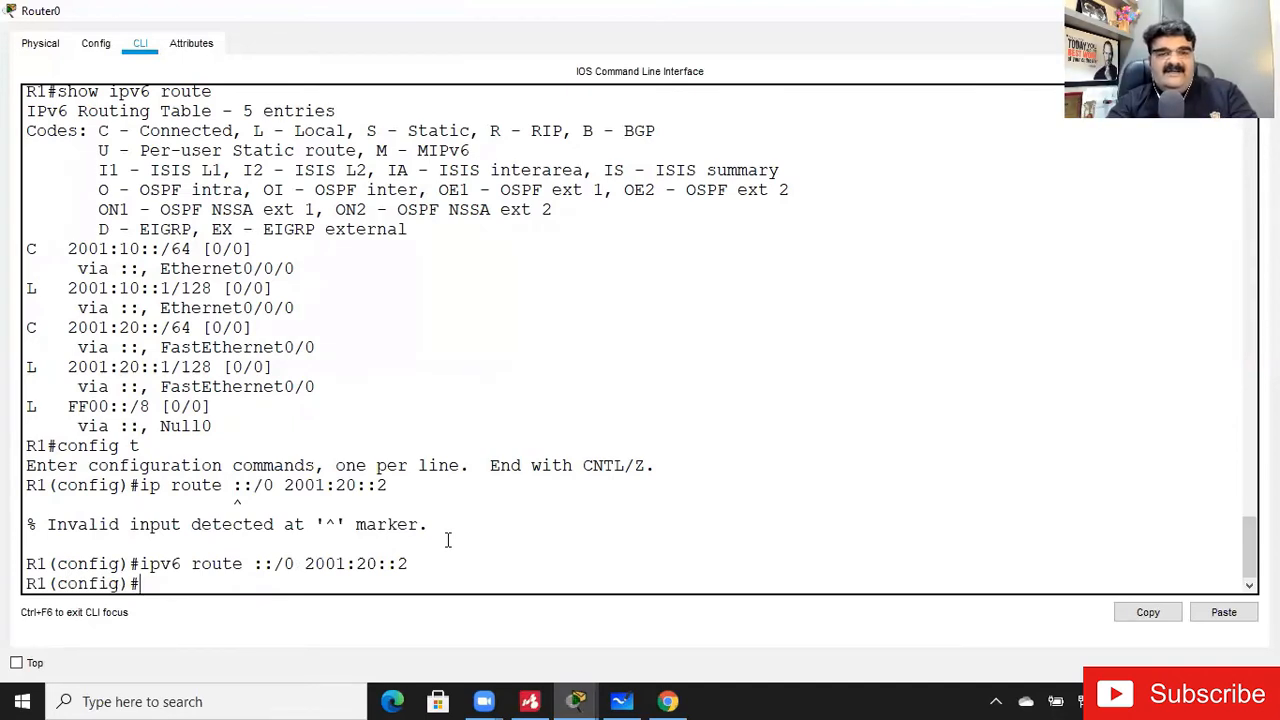
- Ping 2001:70::2 from PC0's command prompt to test reachability through the default route
click(1172, 11)
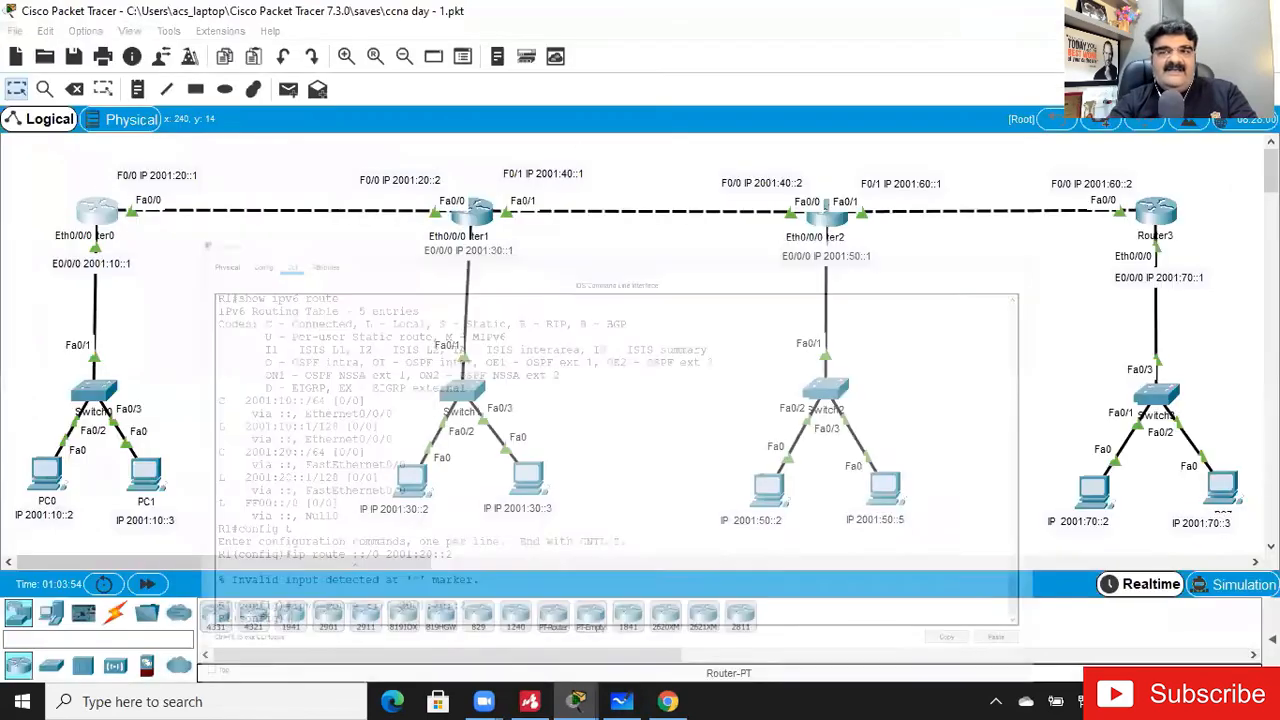
click(42, 485)
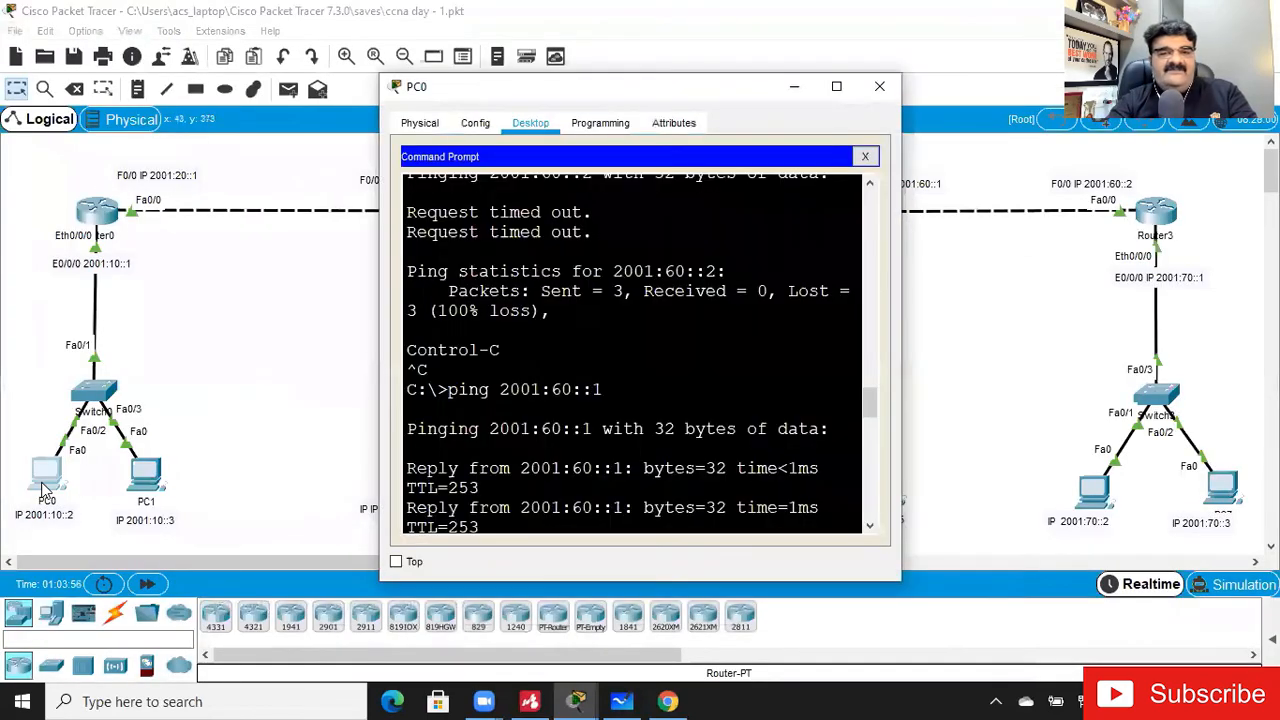
click(837, 88)
key(Up)
key(Return)
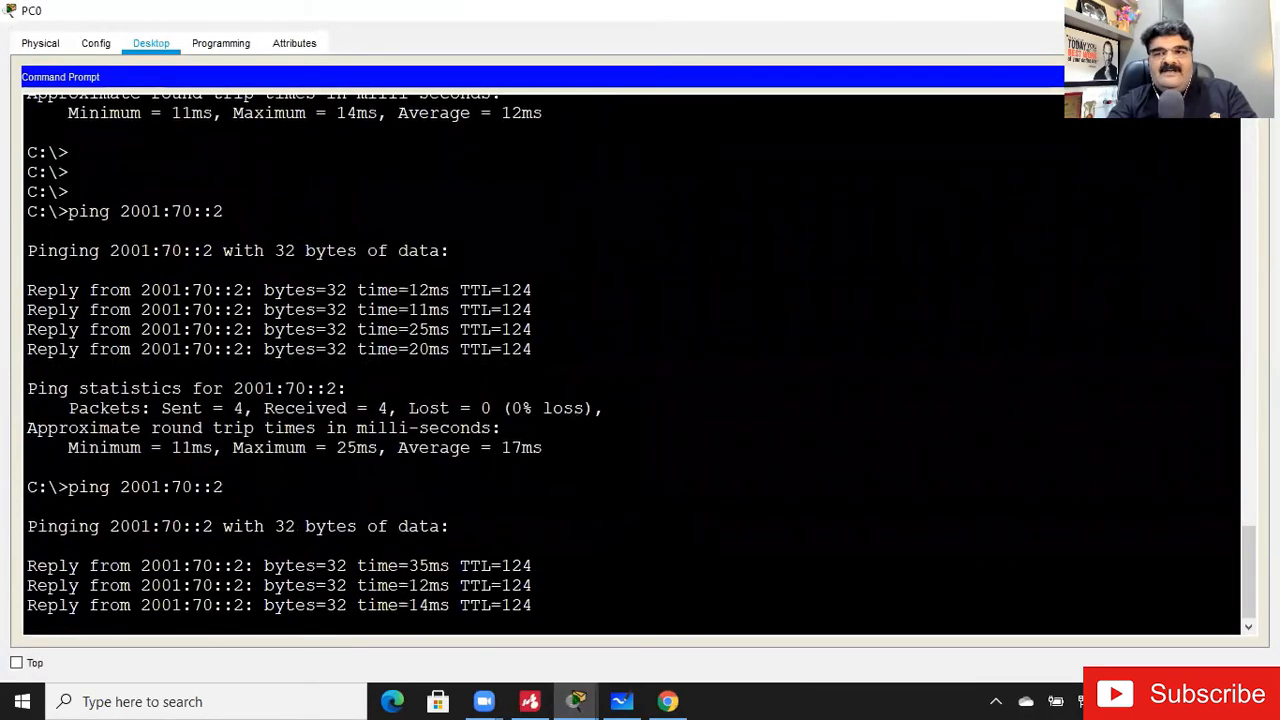
click(1257, 10)
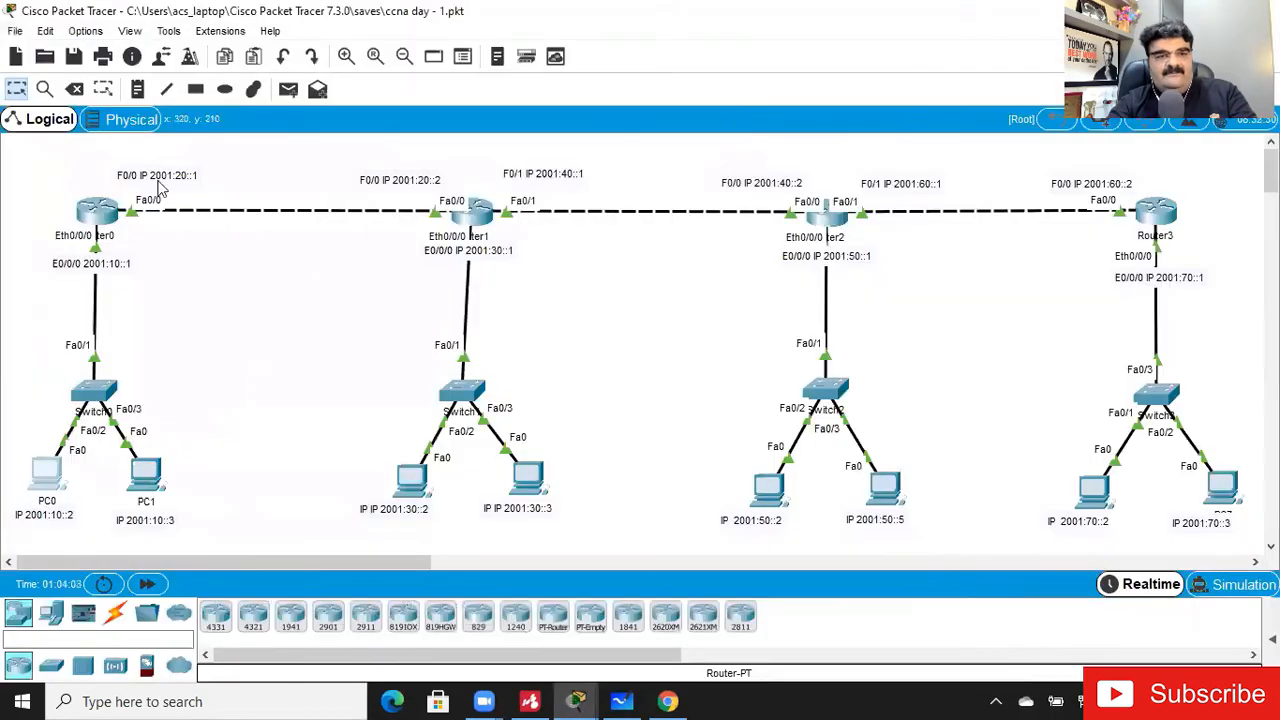
- Leave configuration mode in Router0's command line and return to the topology
click(98, 220)
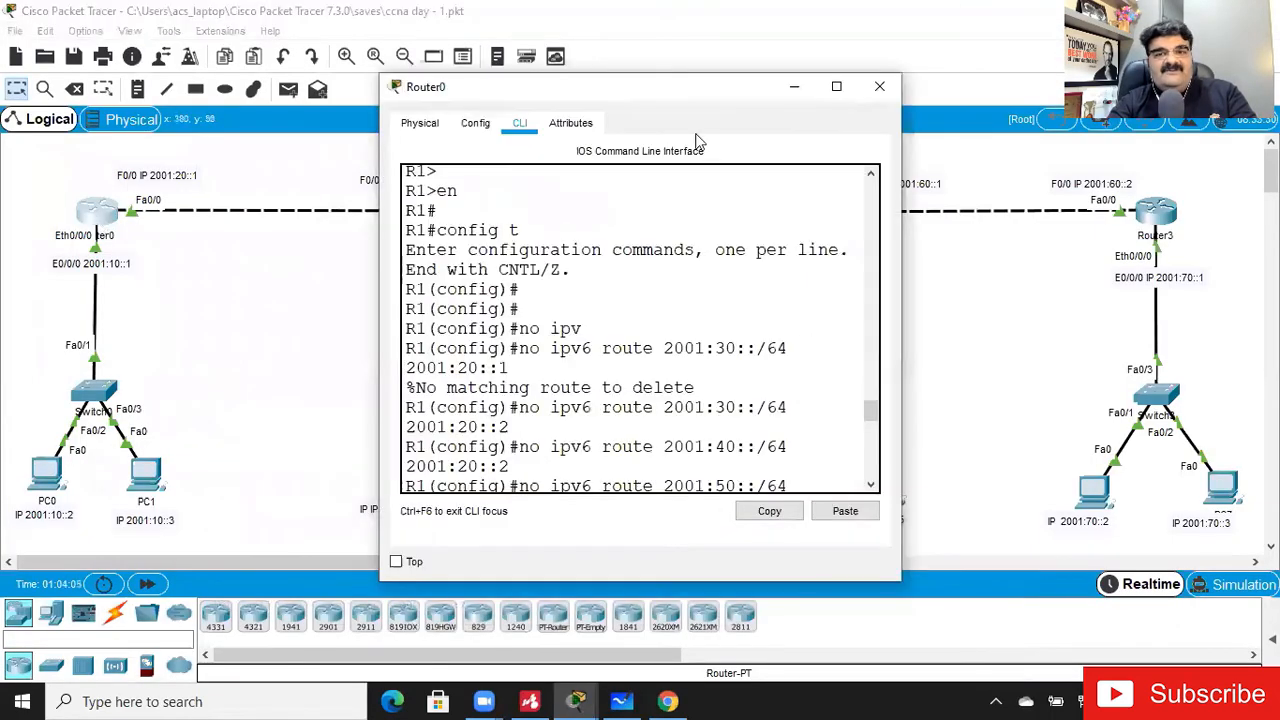
click(836, 86)
key(Return)
key(Return)
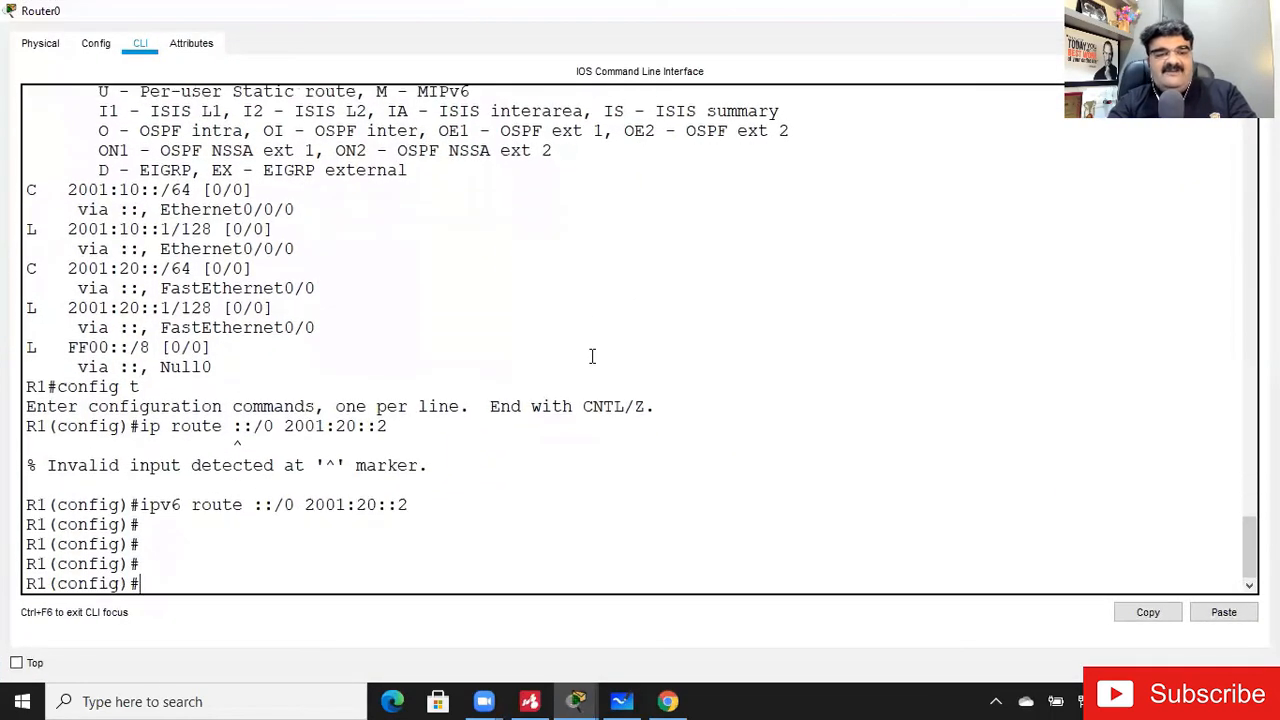
key(ctrl+z)
key(Return)
key(Return)
key(Return)
key(Return)
key(Return)
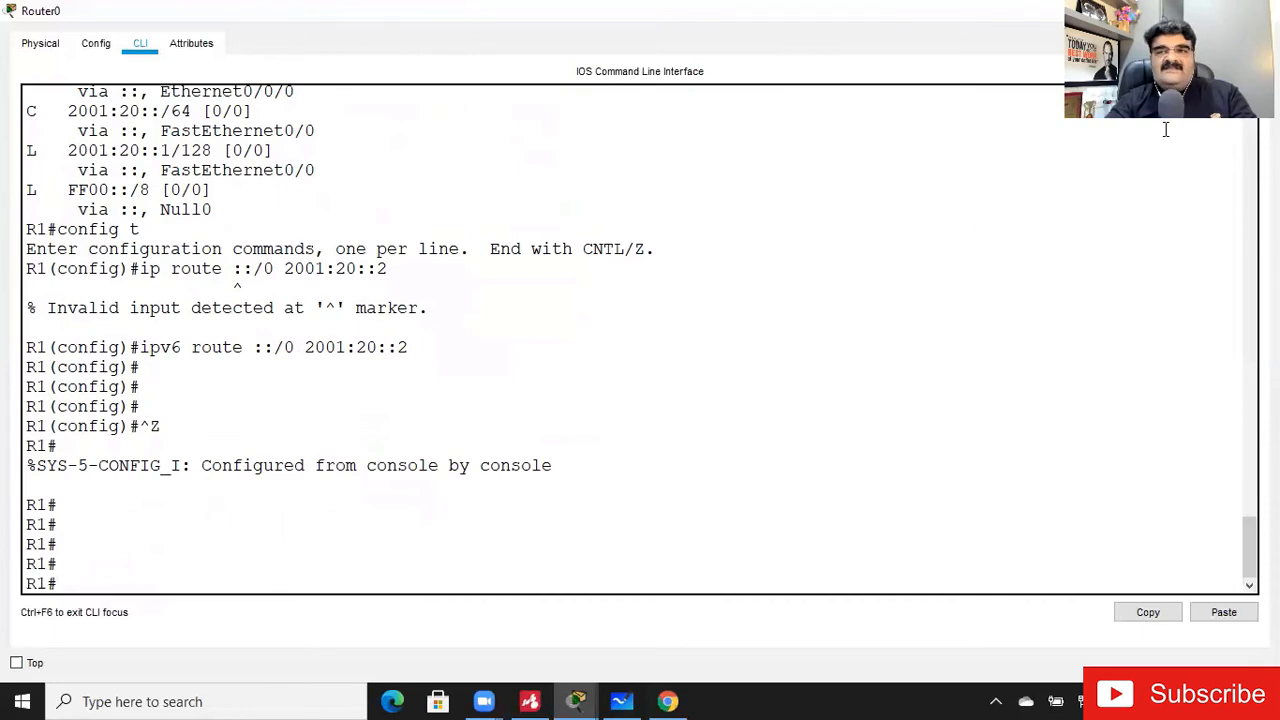
click(1262, 10)
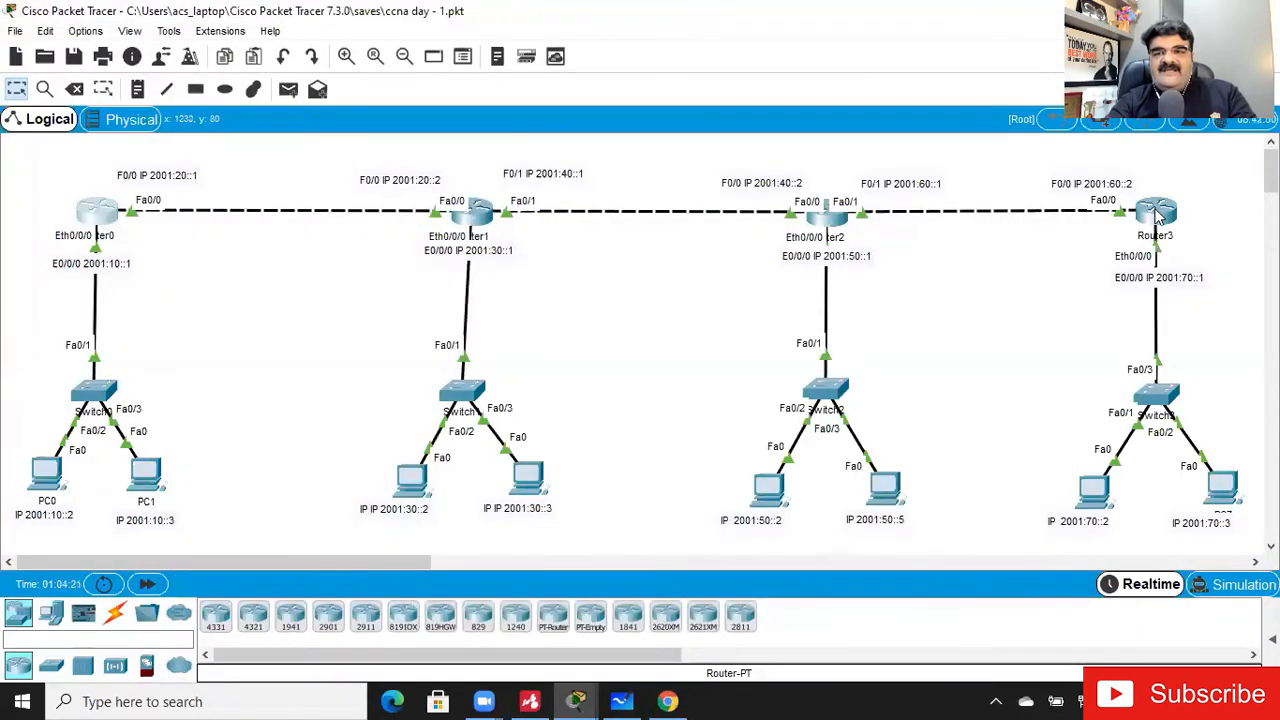
- Enter global configuration mode on Router3 and remove its IPv6 static route to 2001:40::/64 via 2001:60::1
click(1157, 212)
click(836, 86)
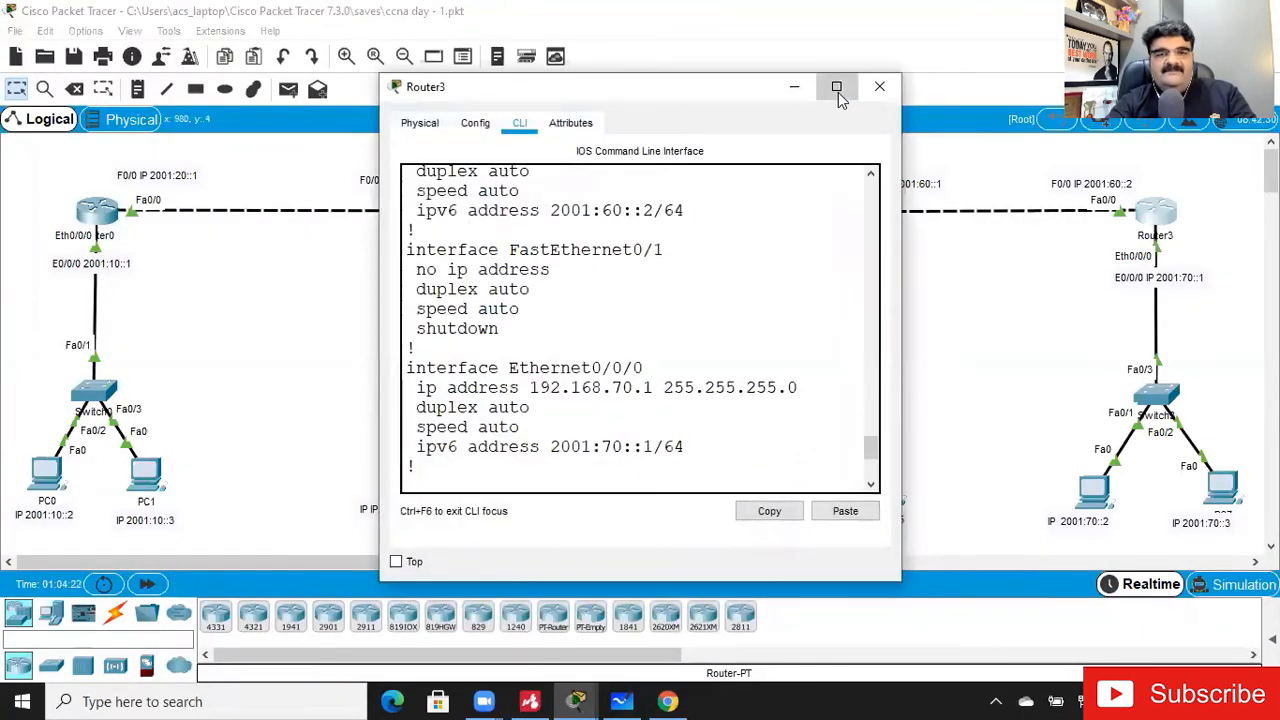
key(Return)
key(Return)
text(config t)
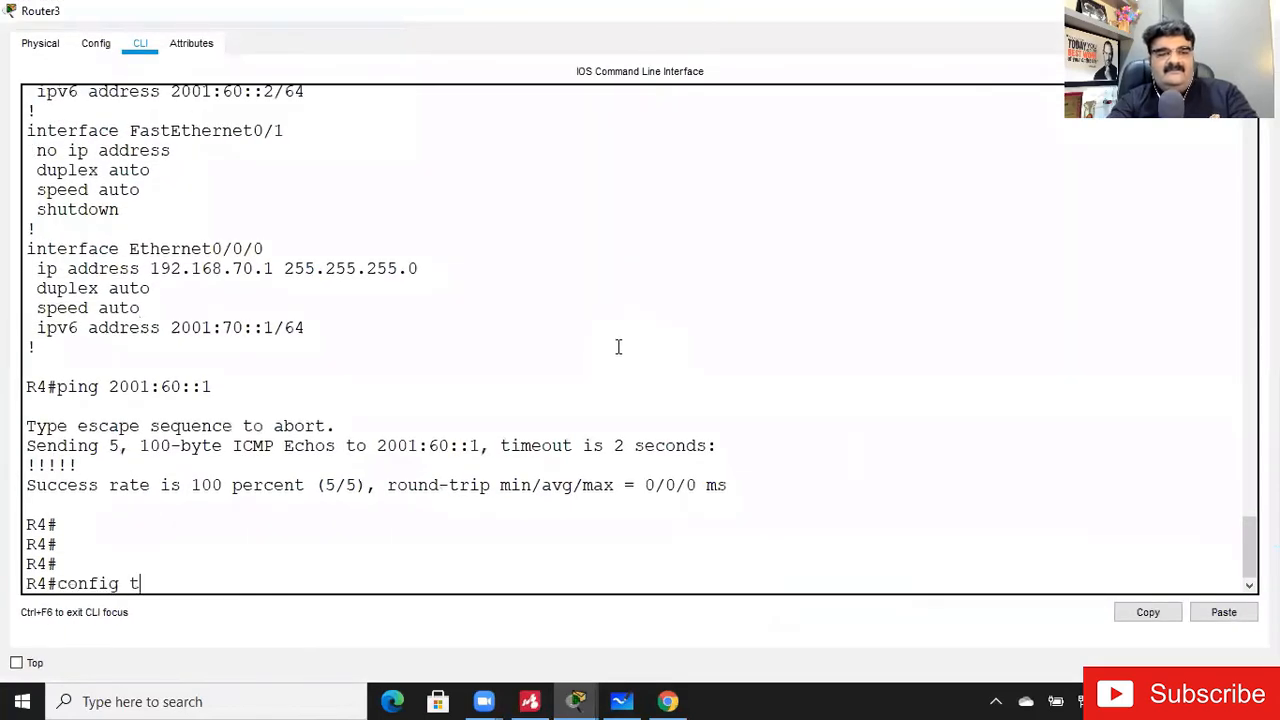
key(Return)
text(ipv)
key(Tab)
text(route)
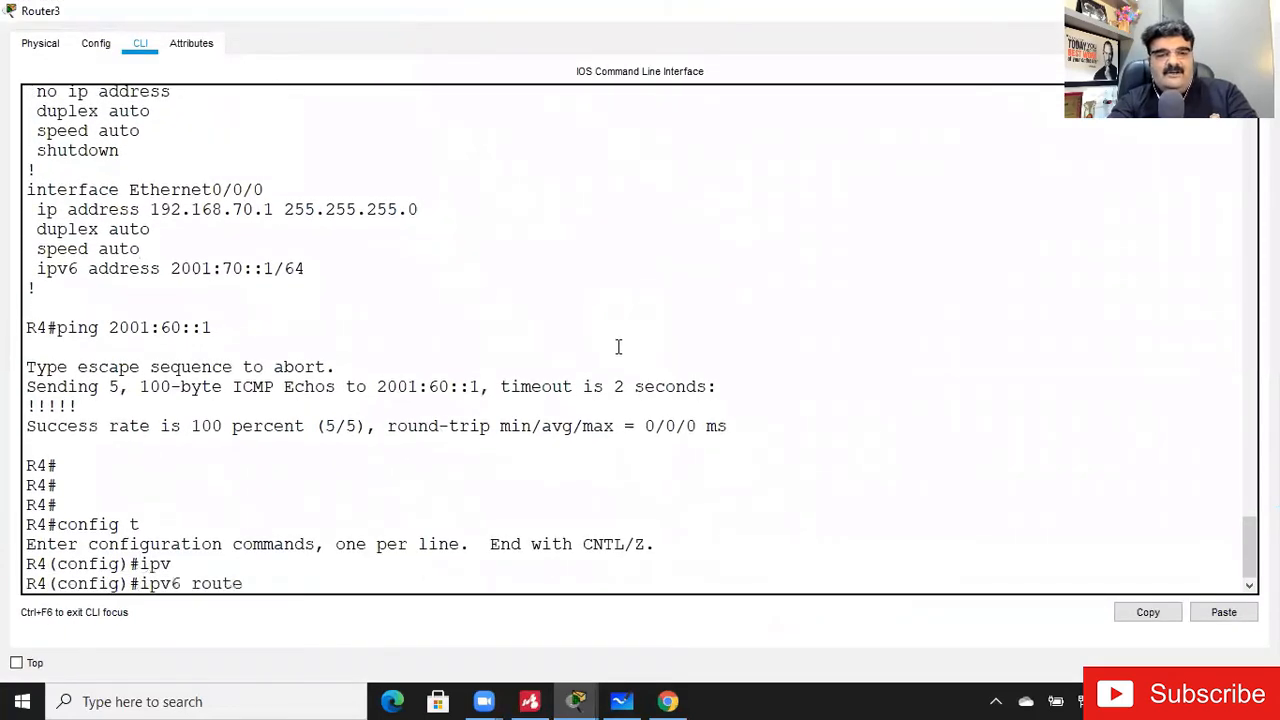
text( 2001:40::/64 2001:60::1)
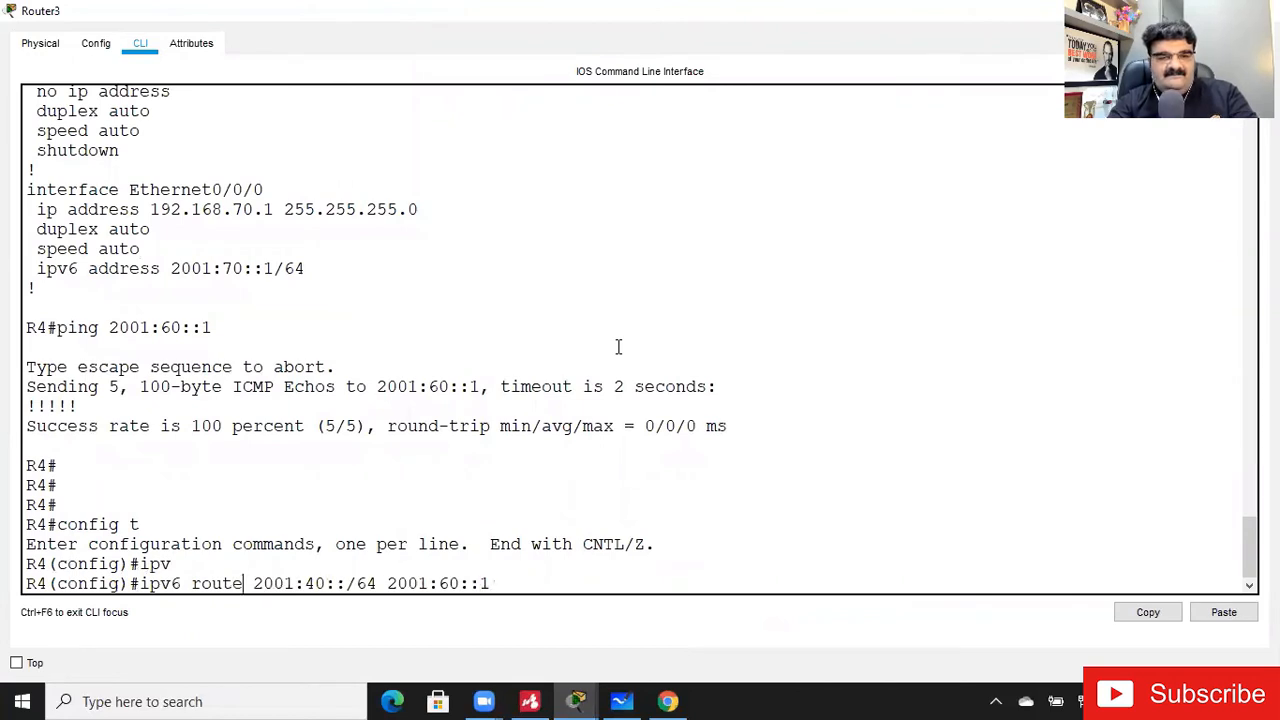
key(ctrl+a)
text(no)
key(Return)
- Remove Router3's IPv6 static route to 2001:10::/64 via 2001:60::1
key(Up)
key(Left)
key(Left)
key(Left)
key(Left)
key(Left)
key(Left)
key(Left)
key(Left)
key(Left)
key(Left)
key(Left)
key(Left)
key(Left)
- Remove Router3's IPv6 static route to 2001:20::/64 via 2001:60::1
key(Left)
key(Left)
key(Left)
key(Left)
key(BackSpace)
text(1)
key(Return)
key(Up)
- Remove Router3's IPv6 static route to 2001:30::/64 via 2001:60::1
key(Left)
key(Left)
key(Left)
key(Left)
key(Left)
key(BackSpace)
text(2)
key(Return)
key(Up)
key(Left)
key(Left)
key(Left)
key(Left)
key(Left)
key(Left)
key(Left)
key(Left)
key(Left)
key(Left)
key(Left)
key(Left)
key(Left)
key(Left)
key(Left)
key(Left)
key(Left)
key(BackSpace)
text(3)
key(Return)
- Remove Router3's IPv6 static route to 2001:50::/64 via 2001:60::1
key(Up)
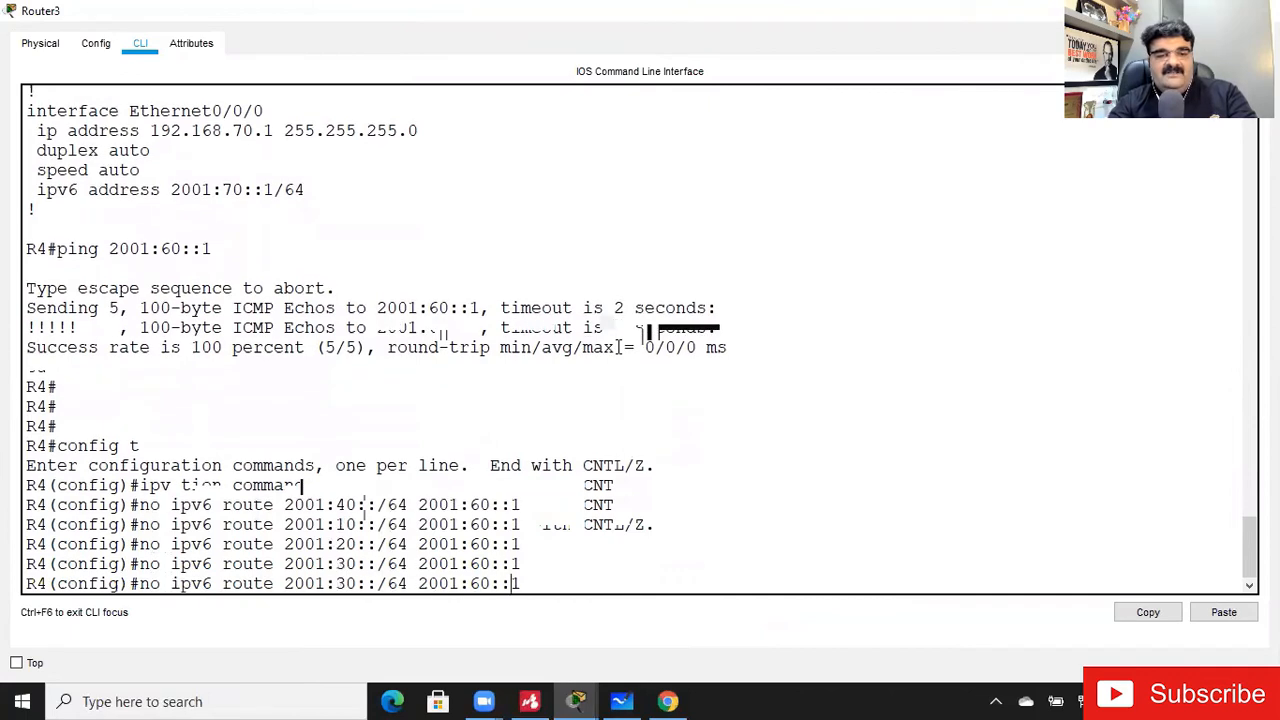
key(Left)
key(Left)
key(Left)
key(Left)
key(Left)
key(Left)
key(Left)
key(BackSpace)
text(5)
key(Return)
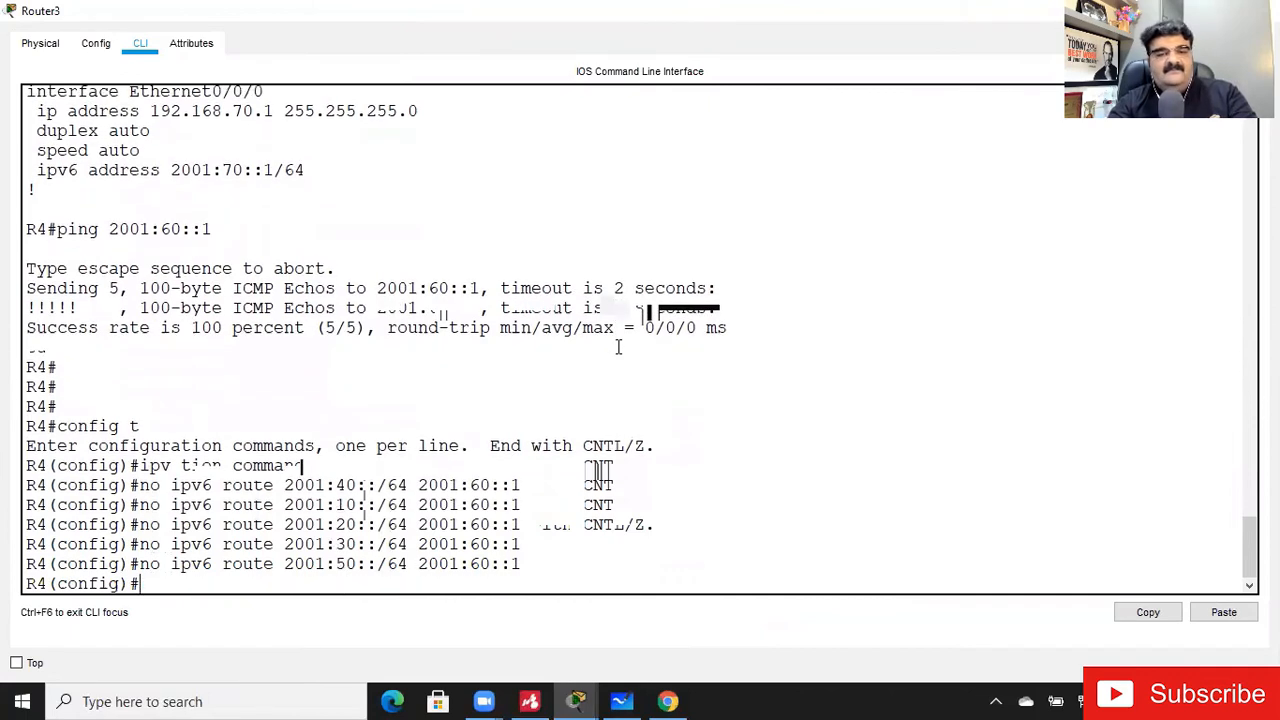
- Add an IPv6 default static route ::/0 with next hop 2001:60::1 on Router3
text(ipv)
key(Tab)
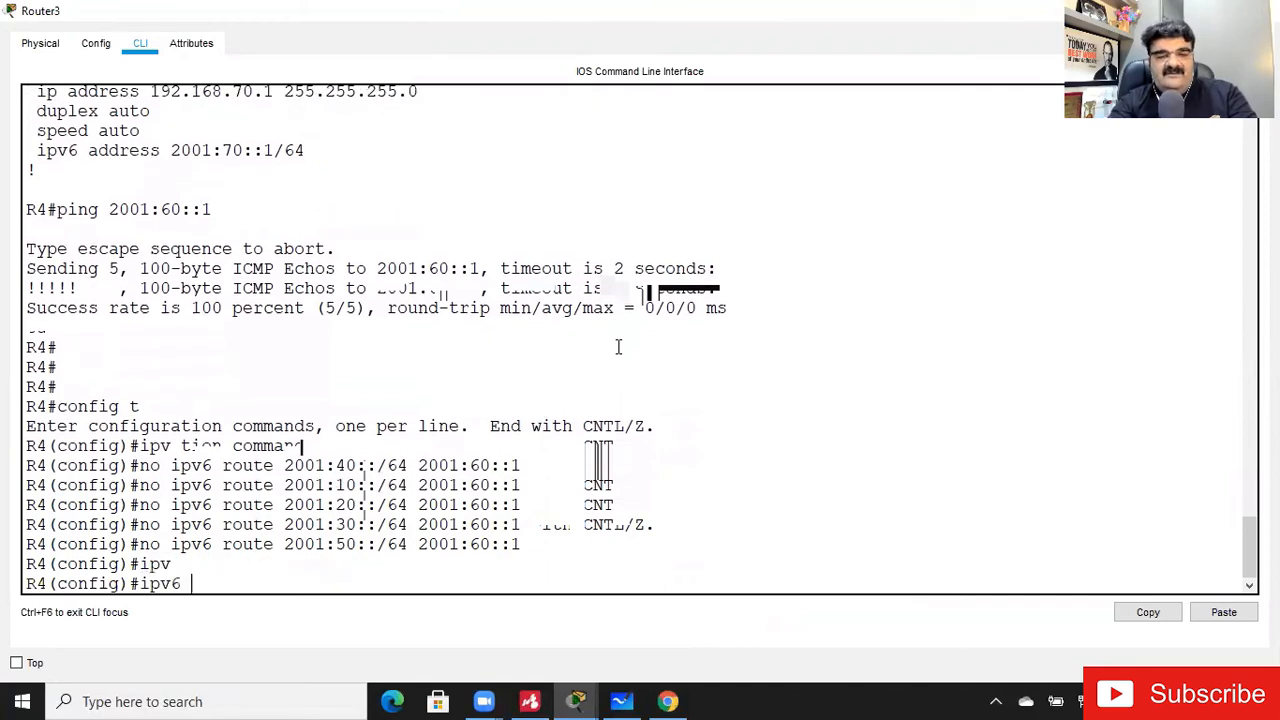
text(route ::/0)
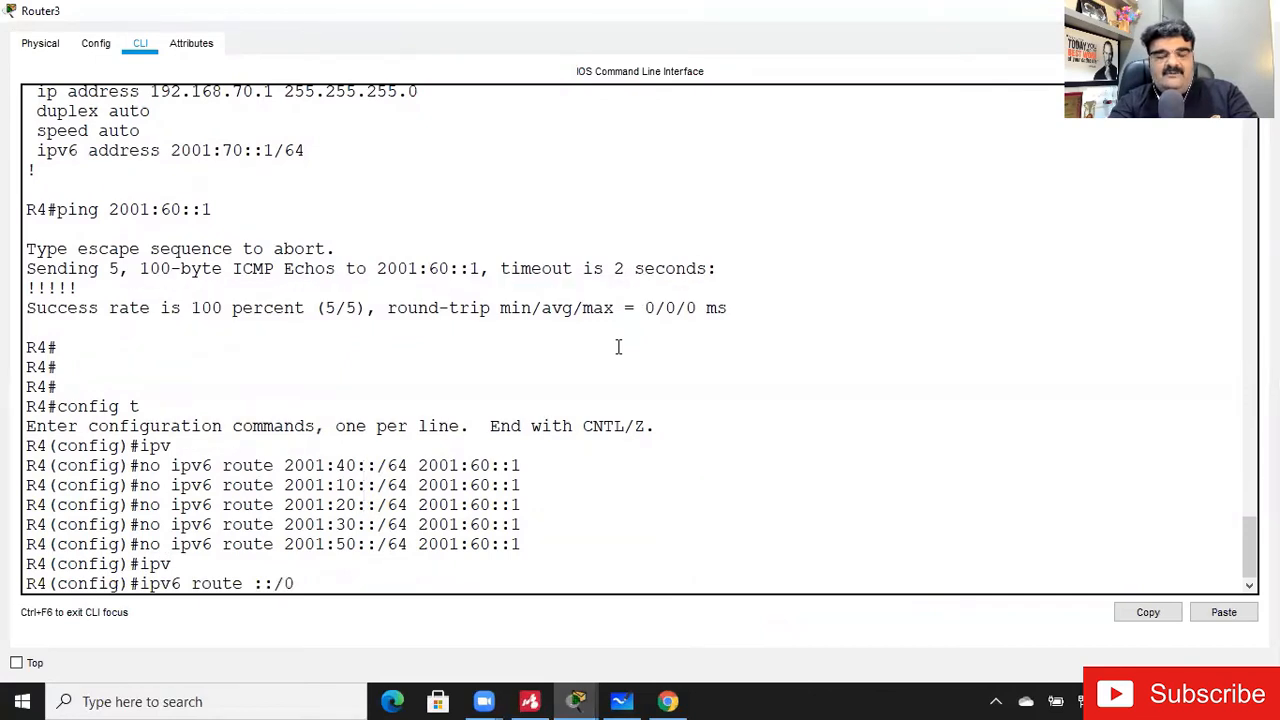
text(2001:60::1)
key(Return)
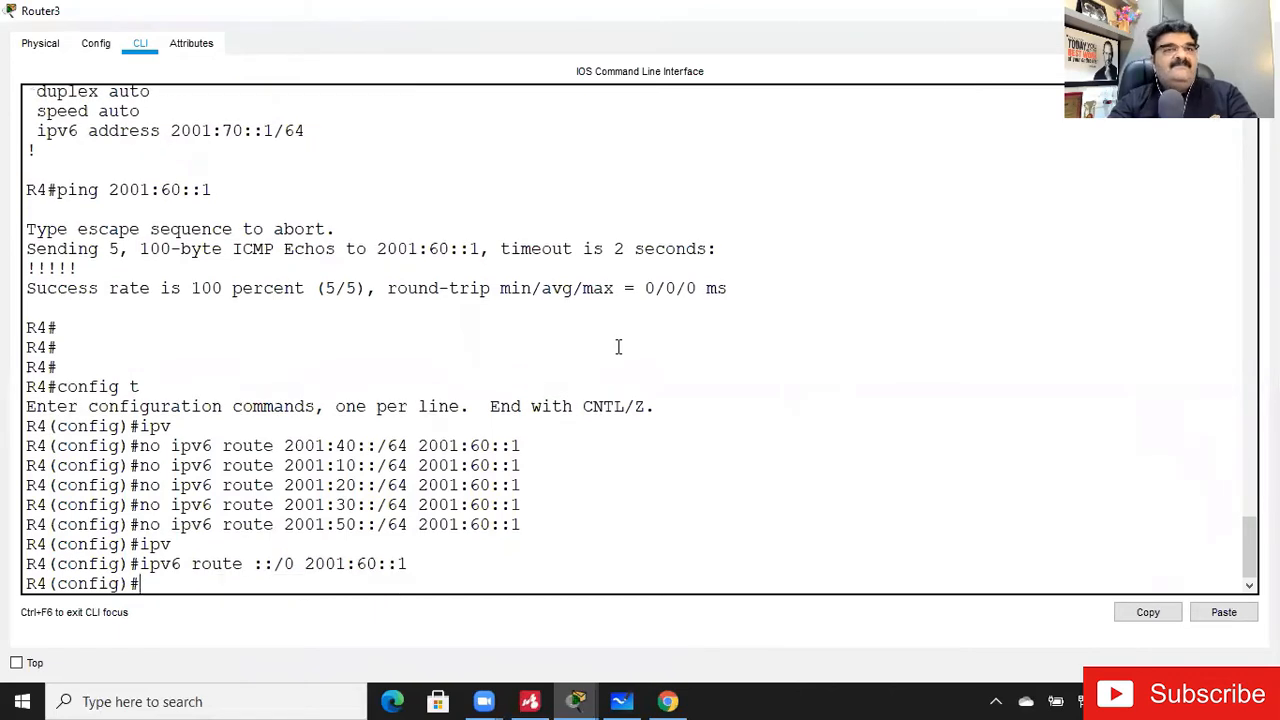
- Leave configuration mode on Router3 and return to the topology
key(ctrl+z)
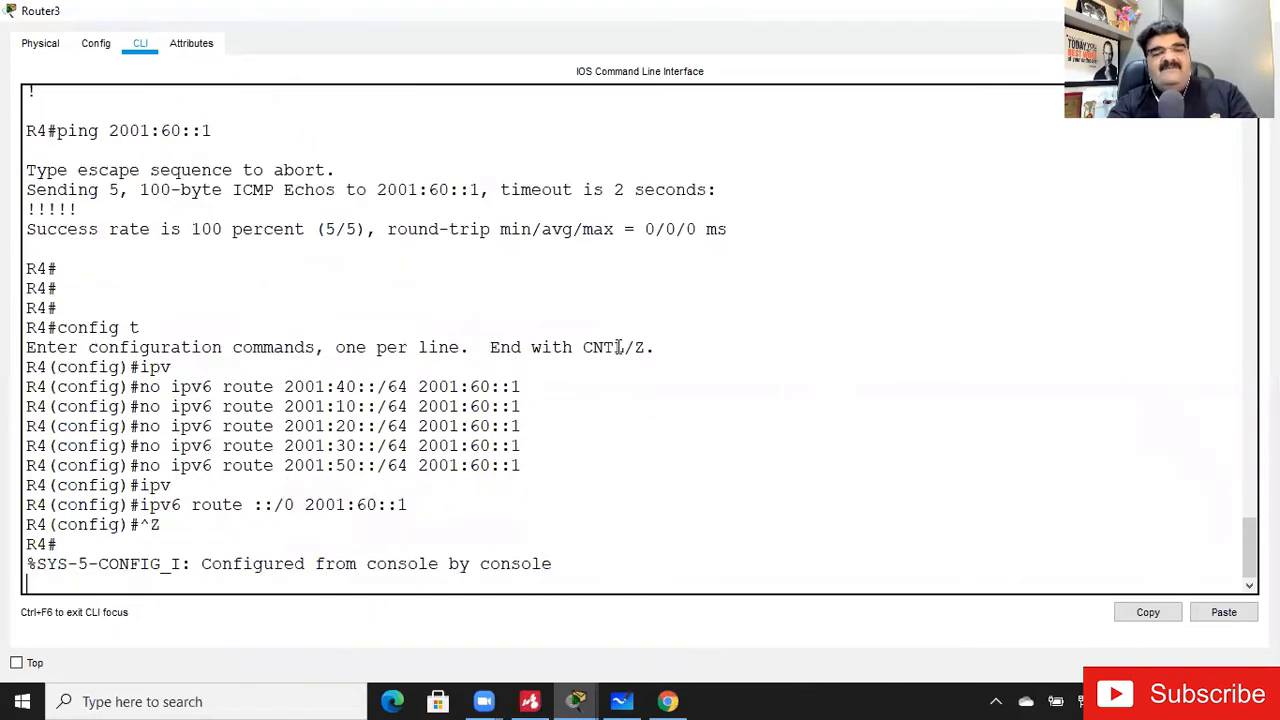
key(Return)
key(Return)
key(Return)
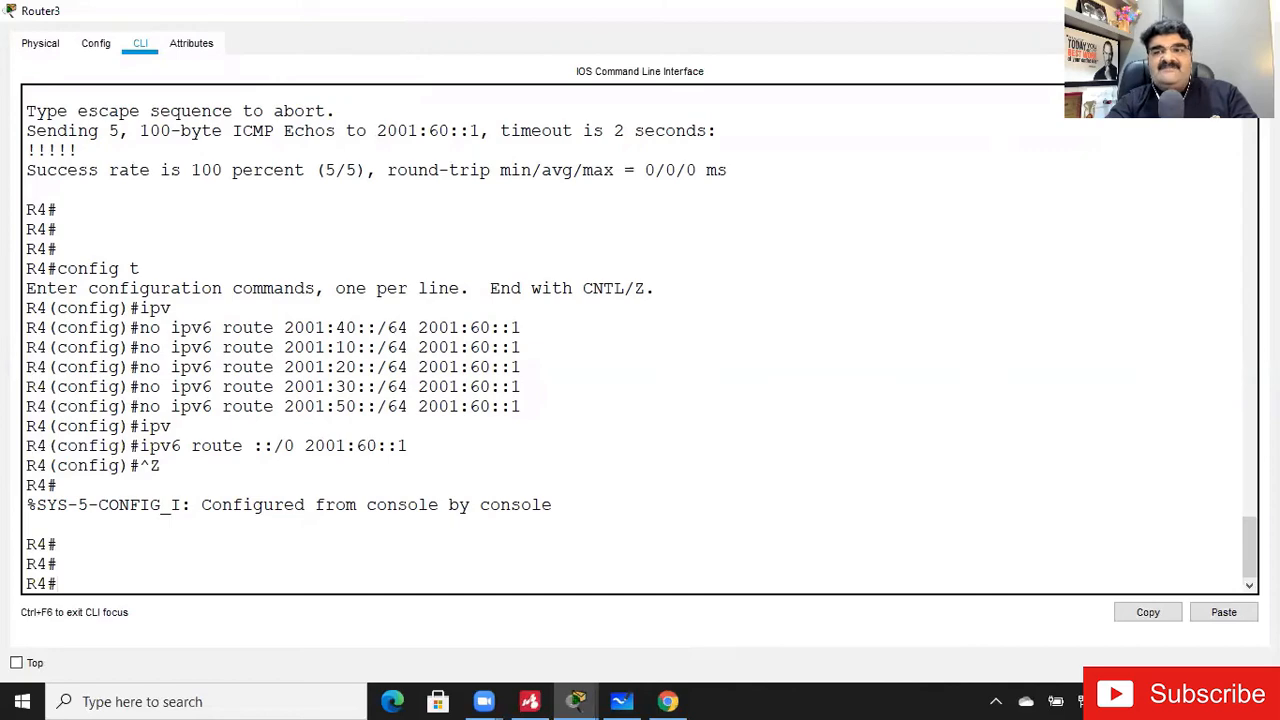
click(1262, 10)
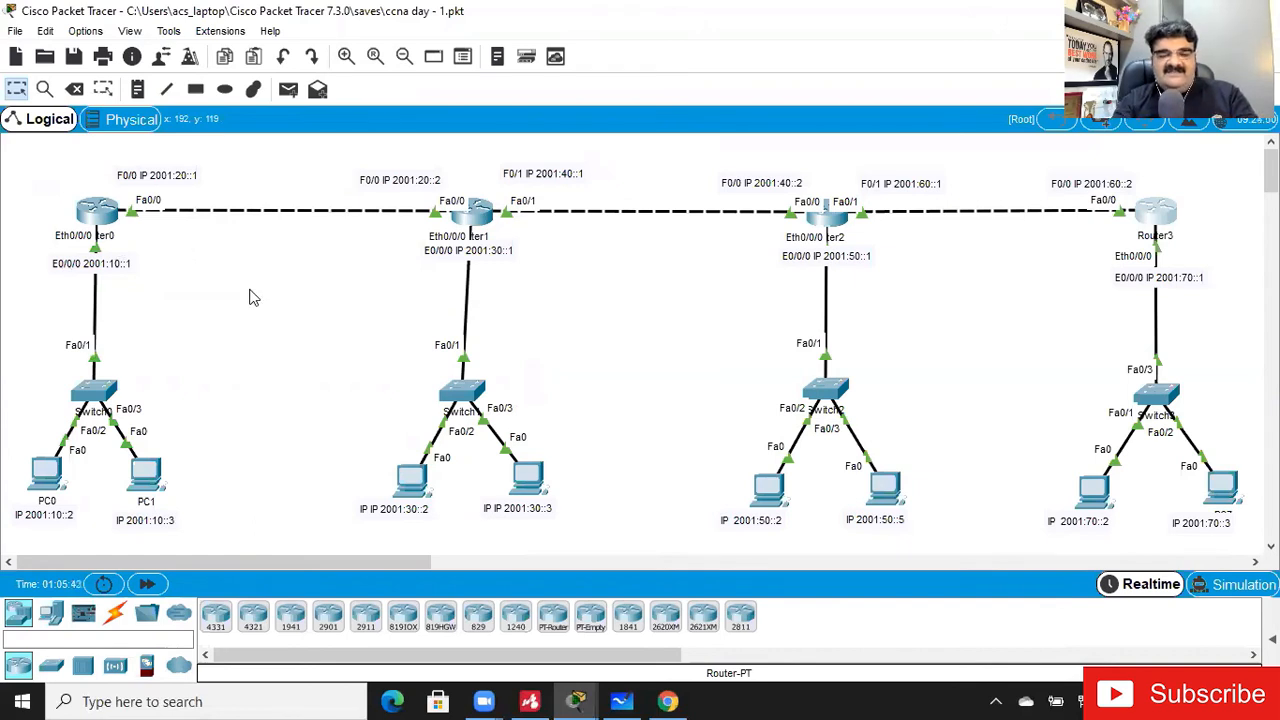
- Check the types of static route in the Mindomo routing mind map and switch back to Packet Tracer
click(530, 699)
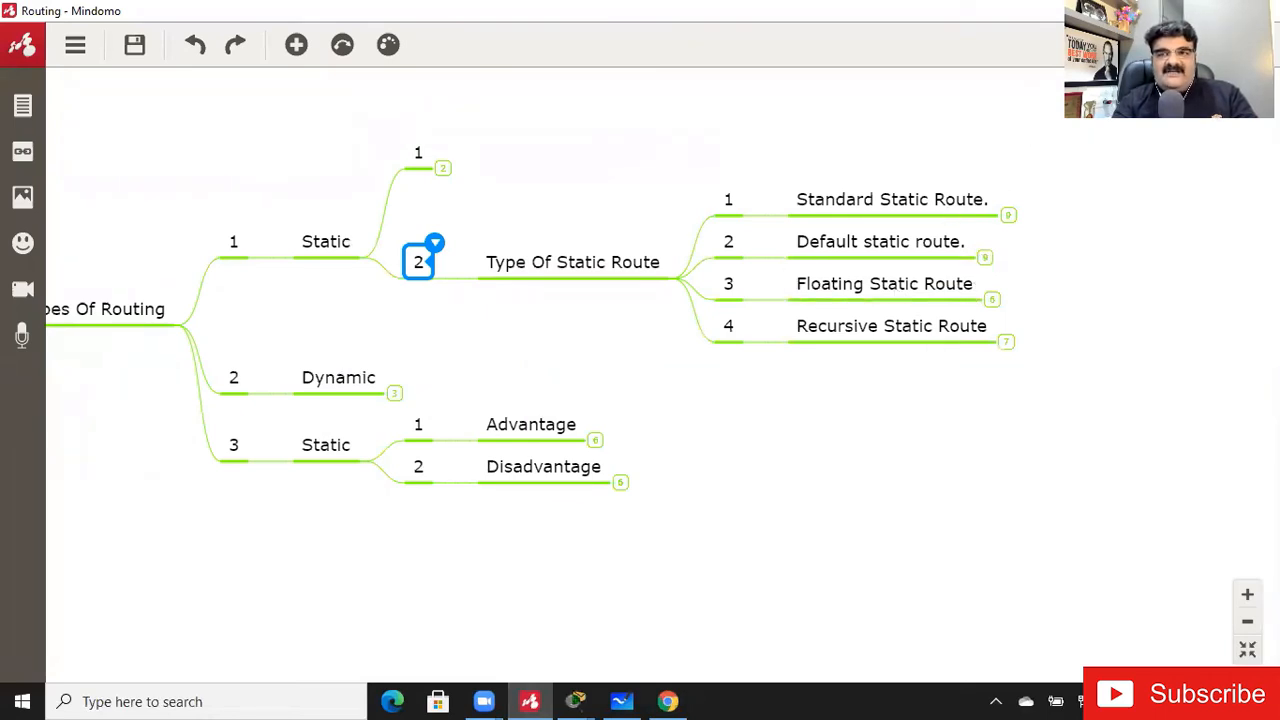
key(alt+Tab)
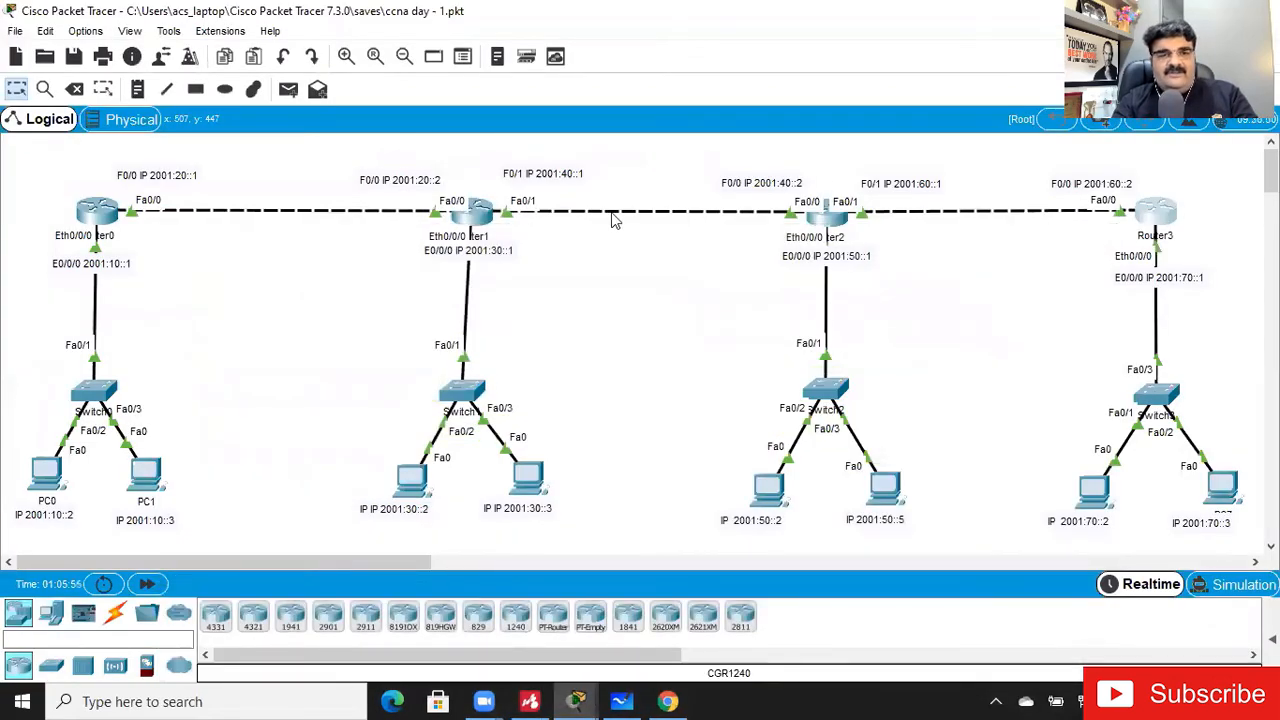
- Move Router1 and Router2 down closer to their switches and place their F0/0 and F0/1 address labels beside the shifted links
drag(479, 218, 474, 297)
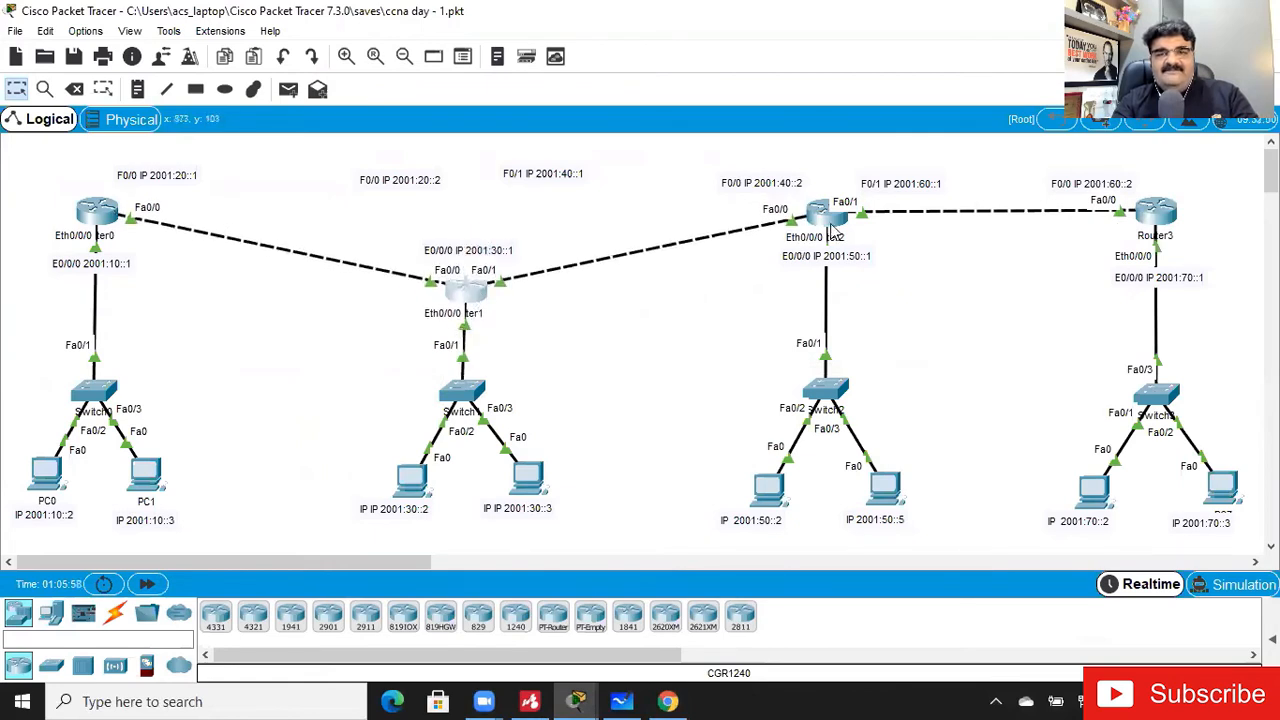
drag(836, 225, 834, 302)
drag(395, 187, 322, 291)
drag(570, 178, 578, 316)
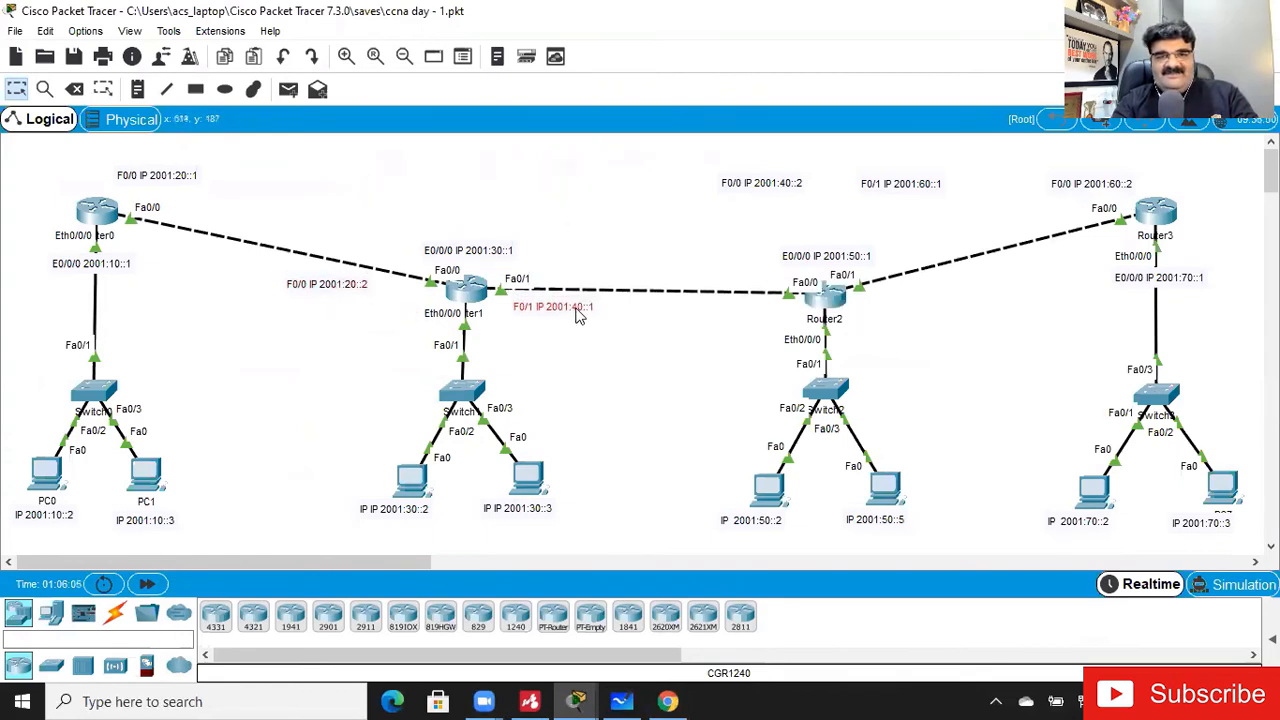
drag(742, 199, 718, 326)
drag(924, 191, 941, 302)
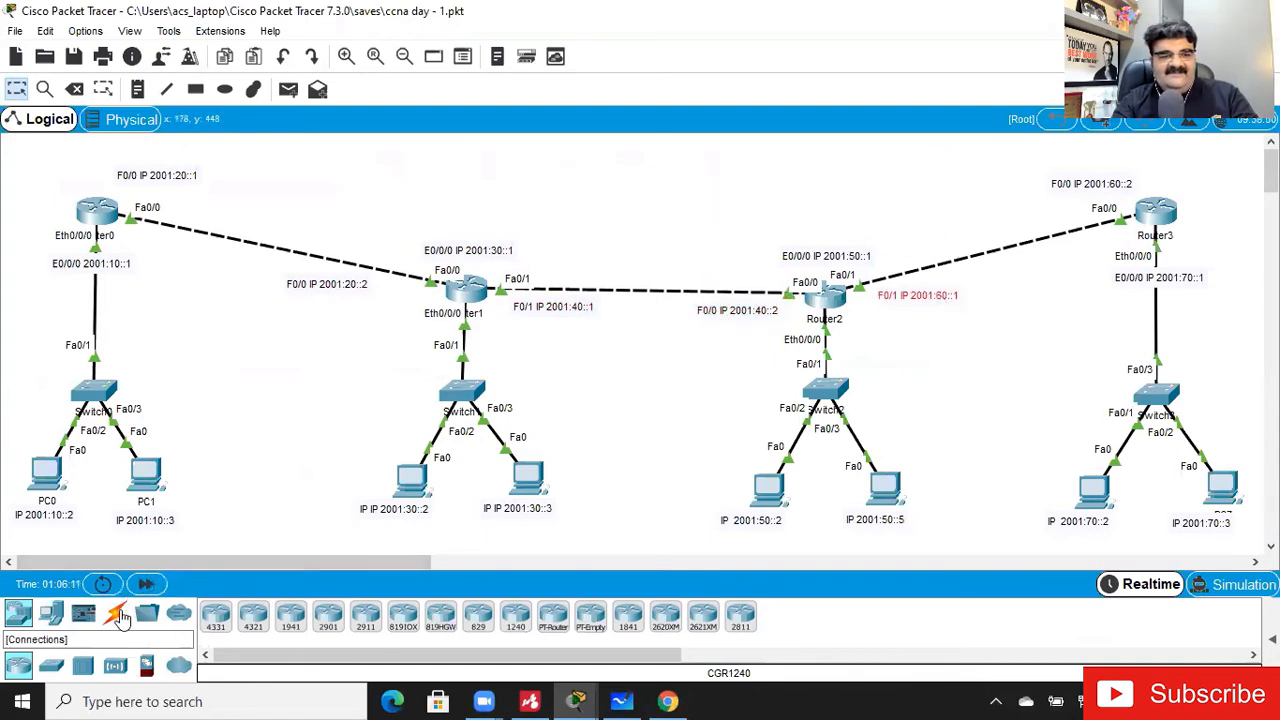
- Connect Router0 FastEthernet0/1 to Router3 FastEthernet0/1 with a copper straight-through cable
click(117, 617)
click(290, 615)
click(100, 215)
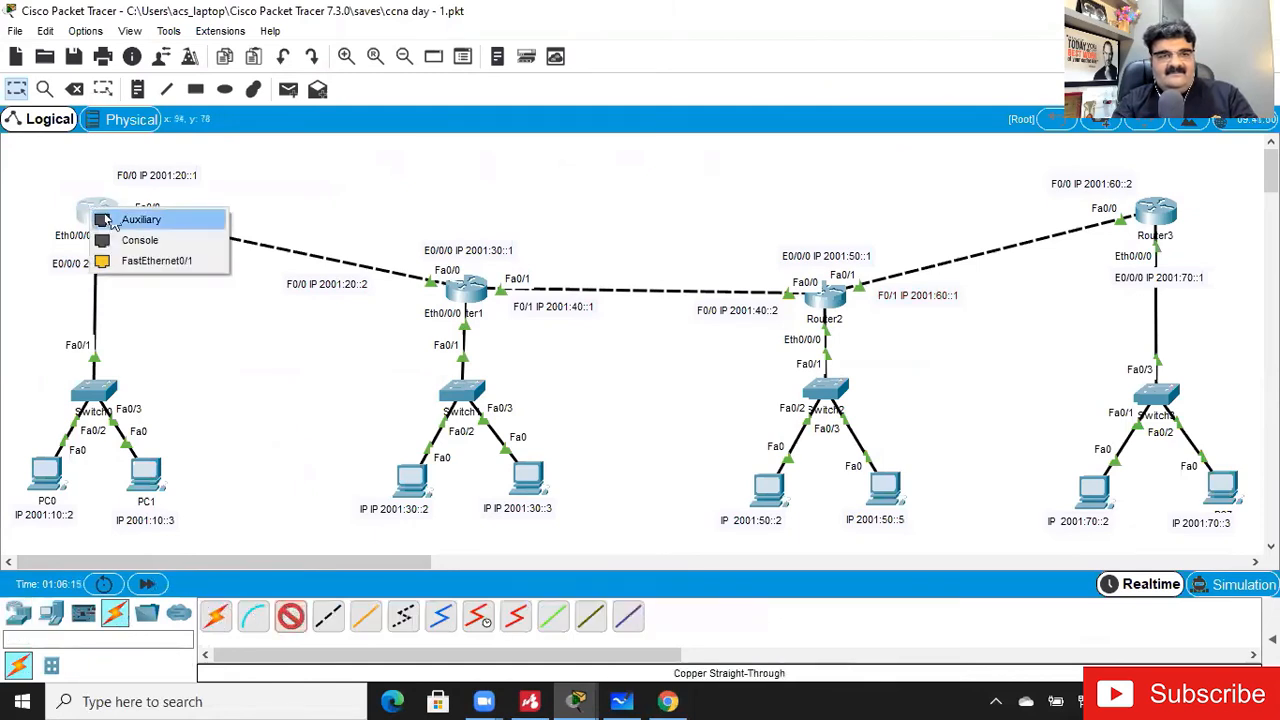
click(130, 260)
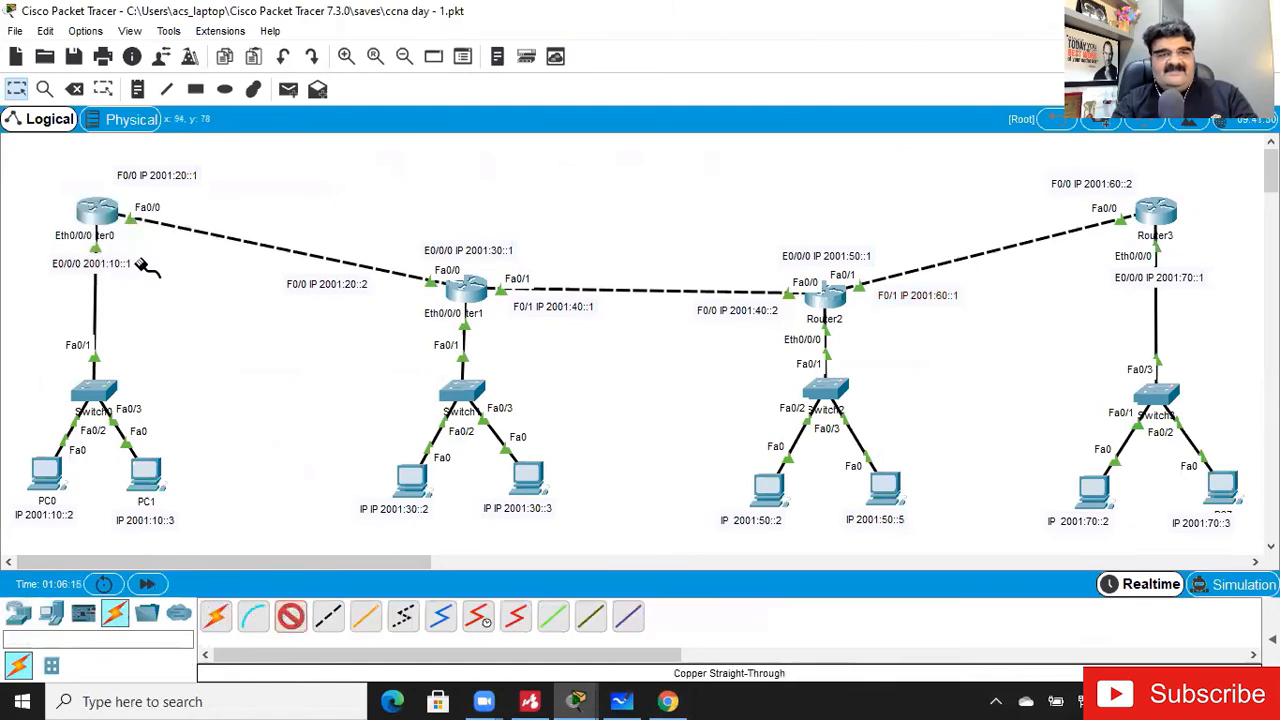
click(1158, 207)
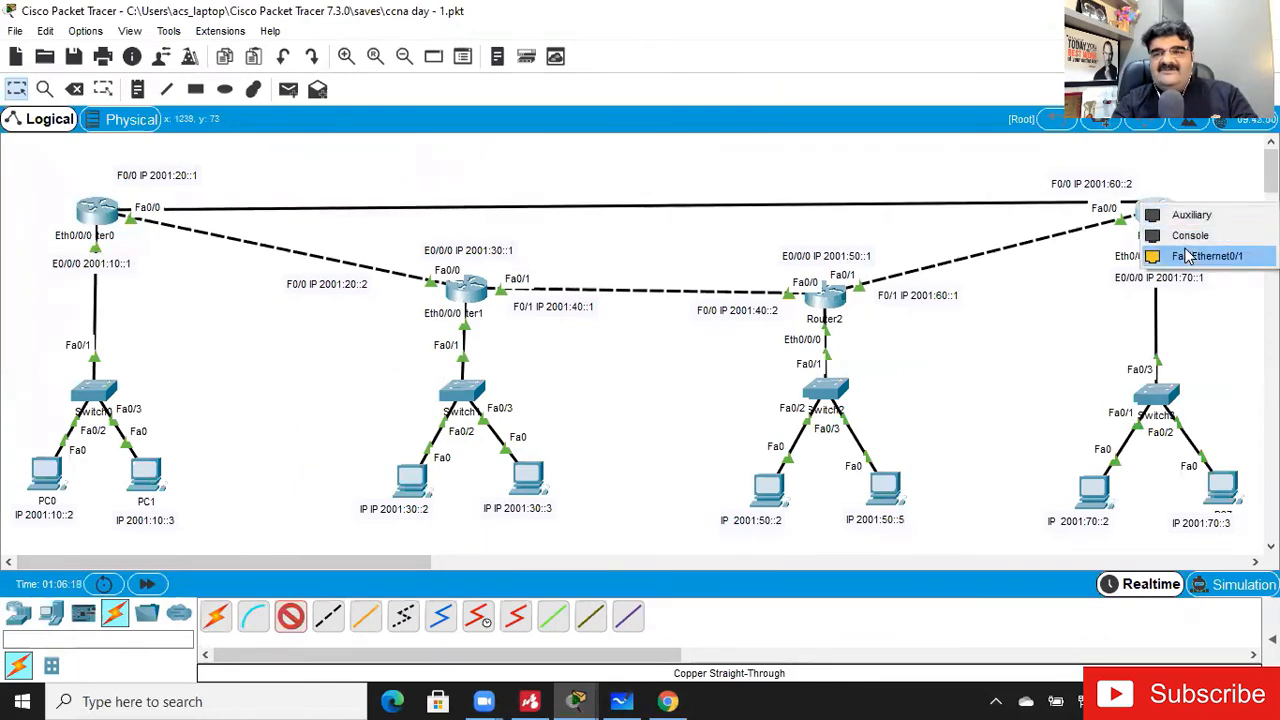
click(1187, 256)
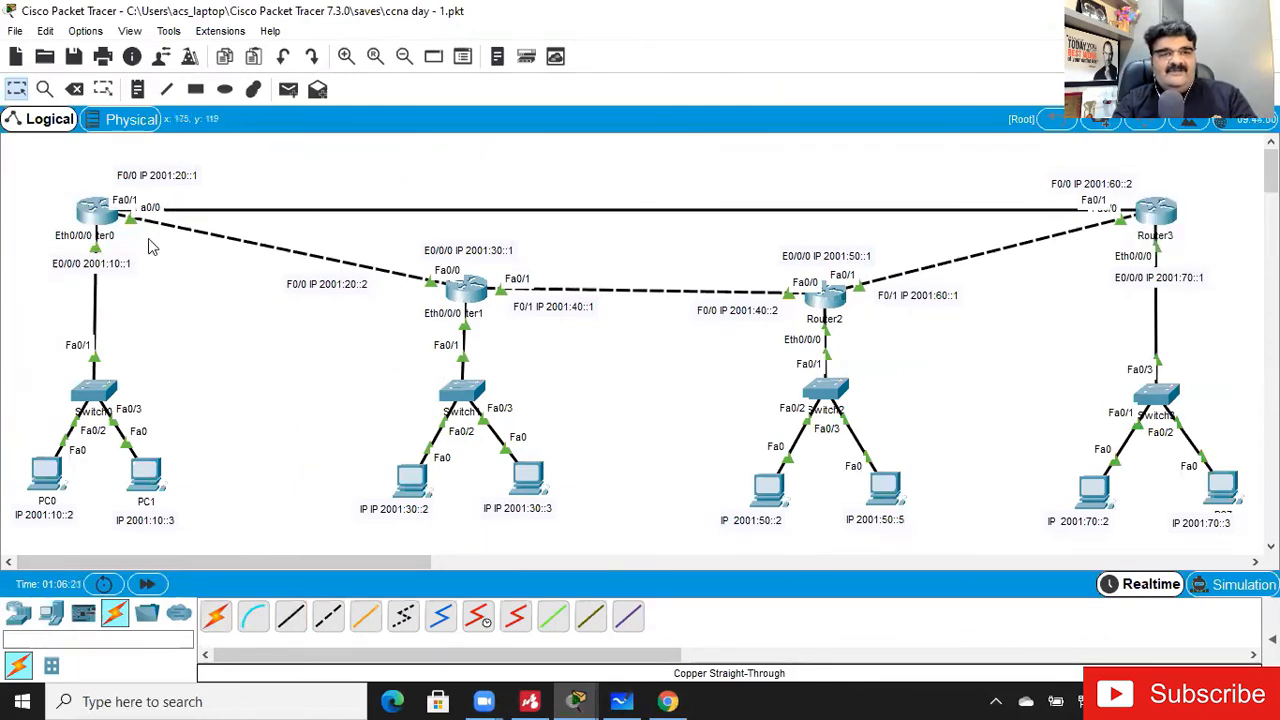
- Open Router0's command line and enter configuration mode for interface fa0/1
click(92, 214)
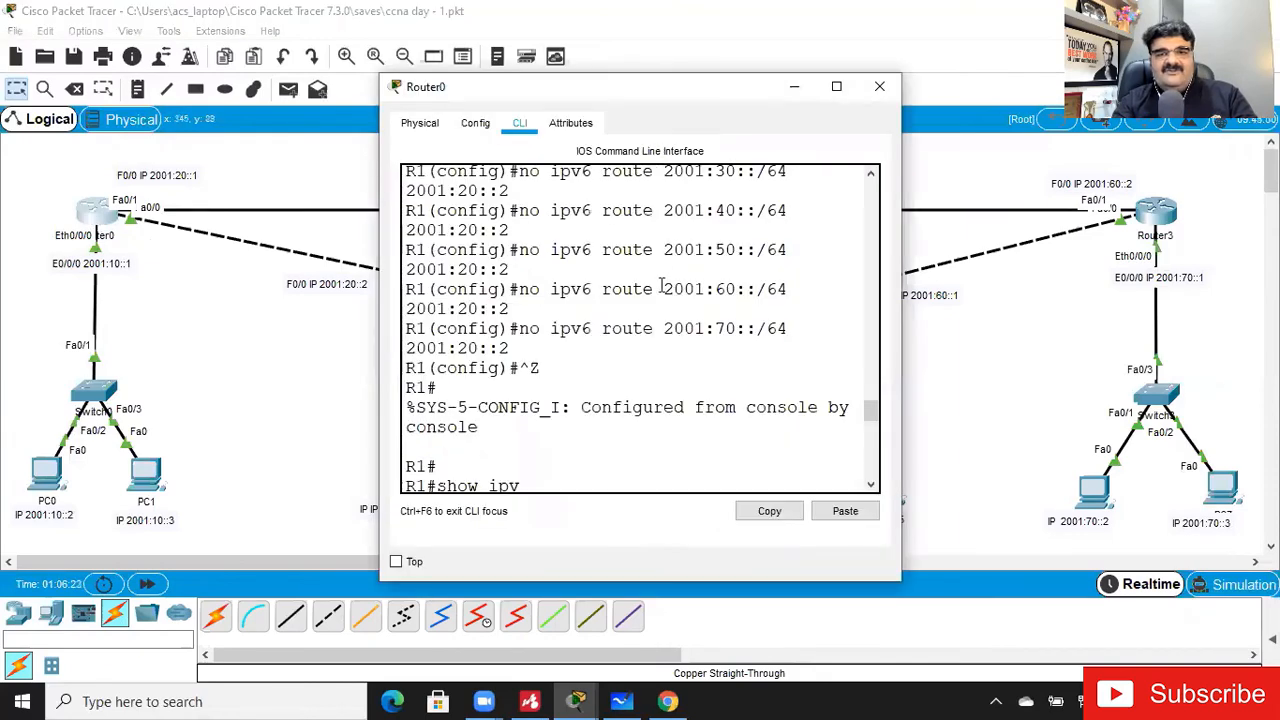
click(836, 86)
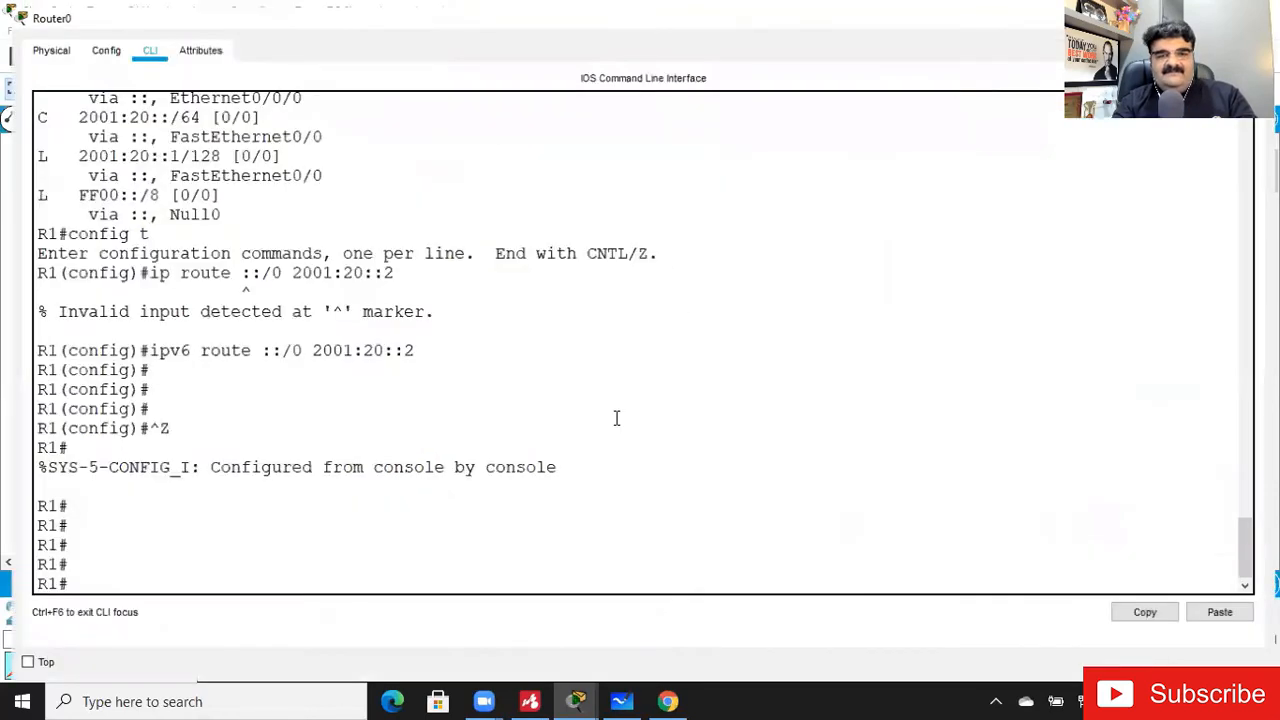
key(Return)
text(config t)
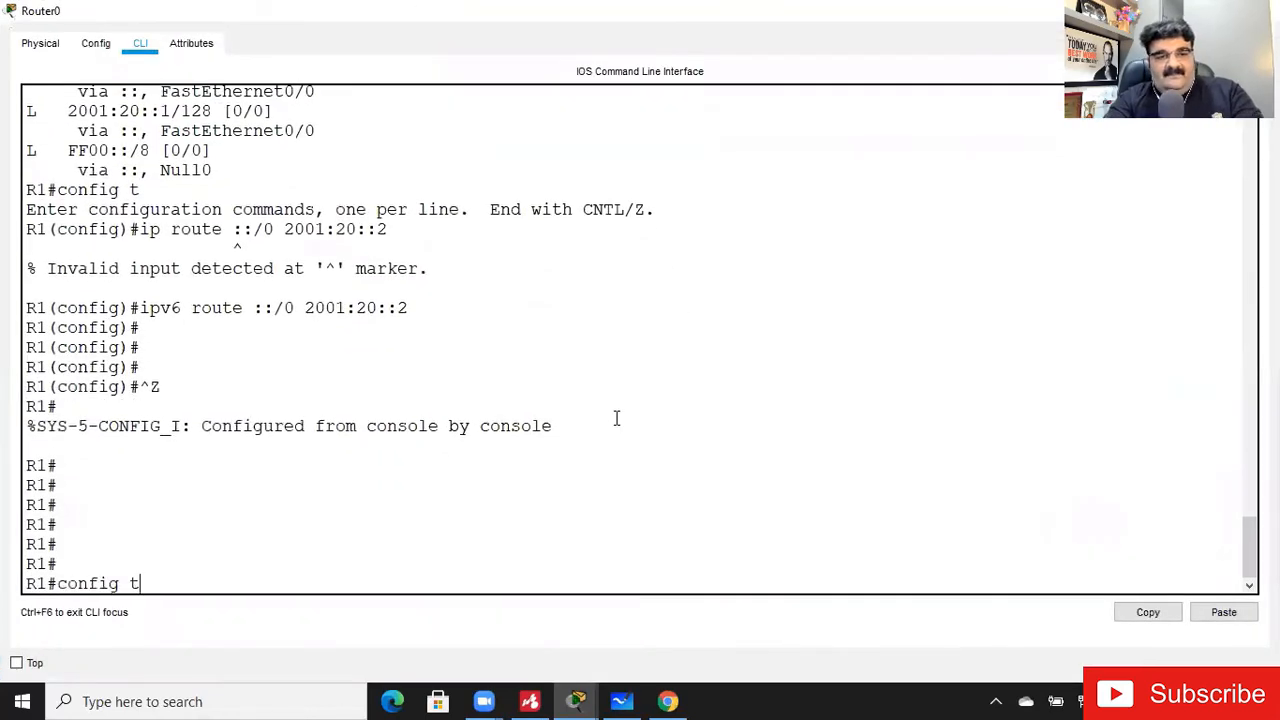
key(Return)
text(int fa0/1)
key(Return)
- Assign IPv6 address 2001:80::1/64 to Router0's fa0/1, enable the interface and return to the topology
text(ipv)
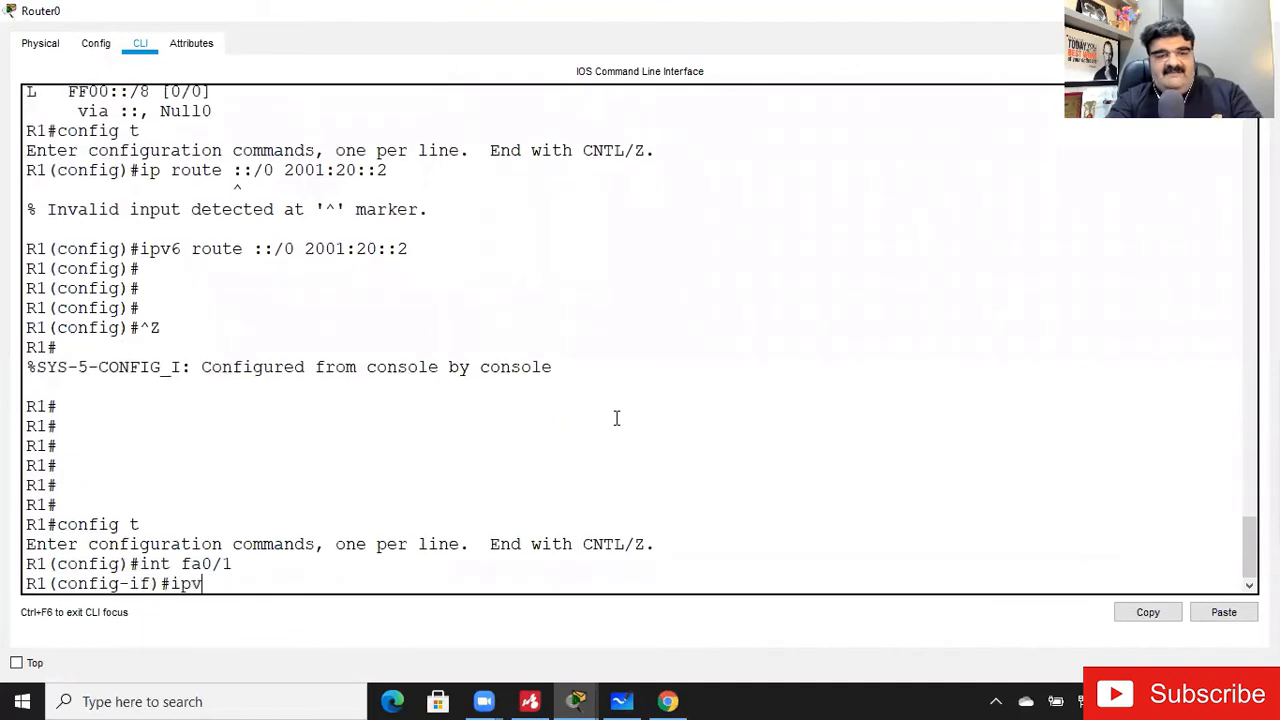
key(Tab)
text(add)
key(Tab)
text(20)
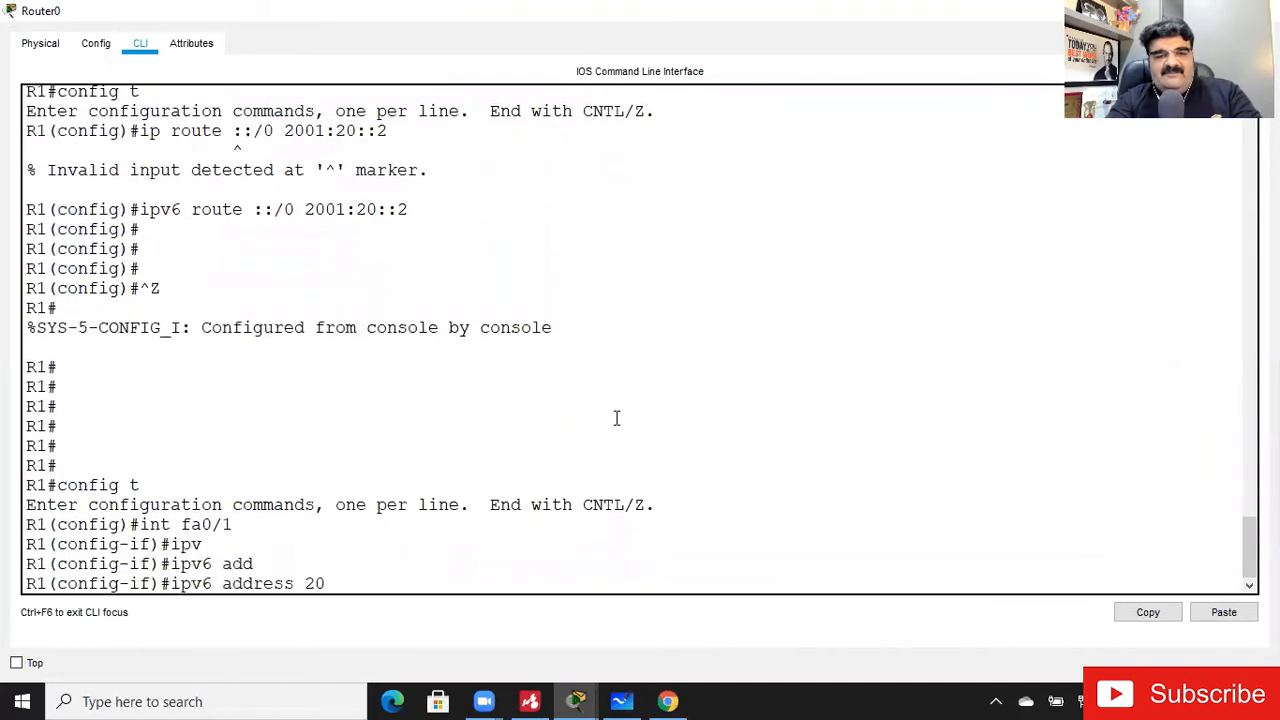
text(01:80)
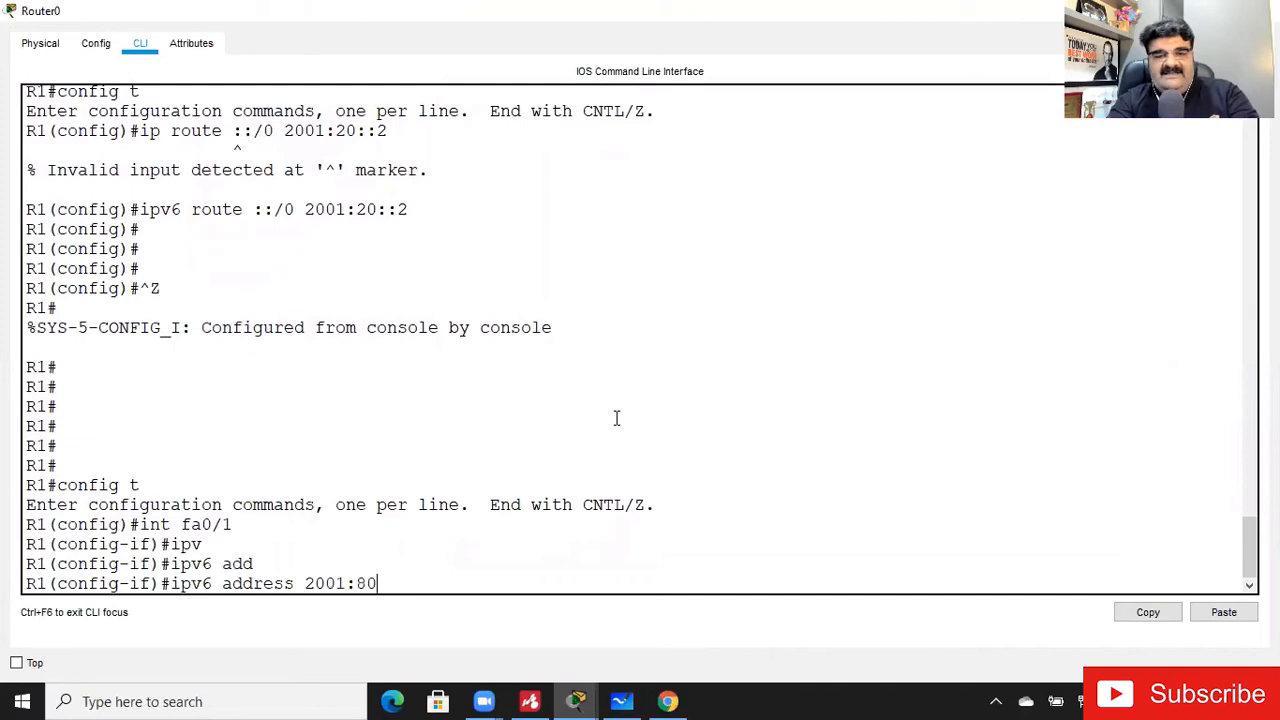
text(::1/64)
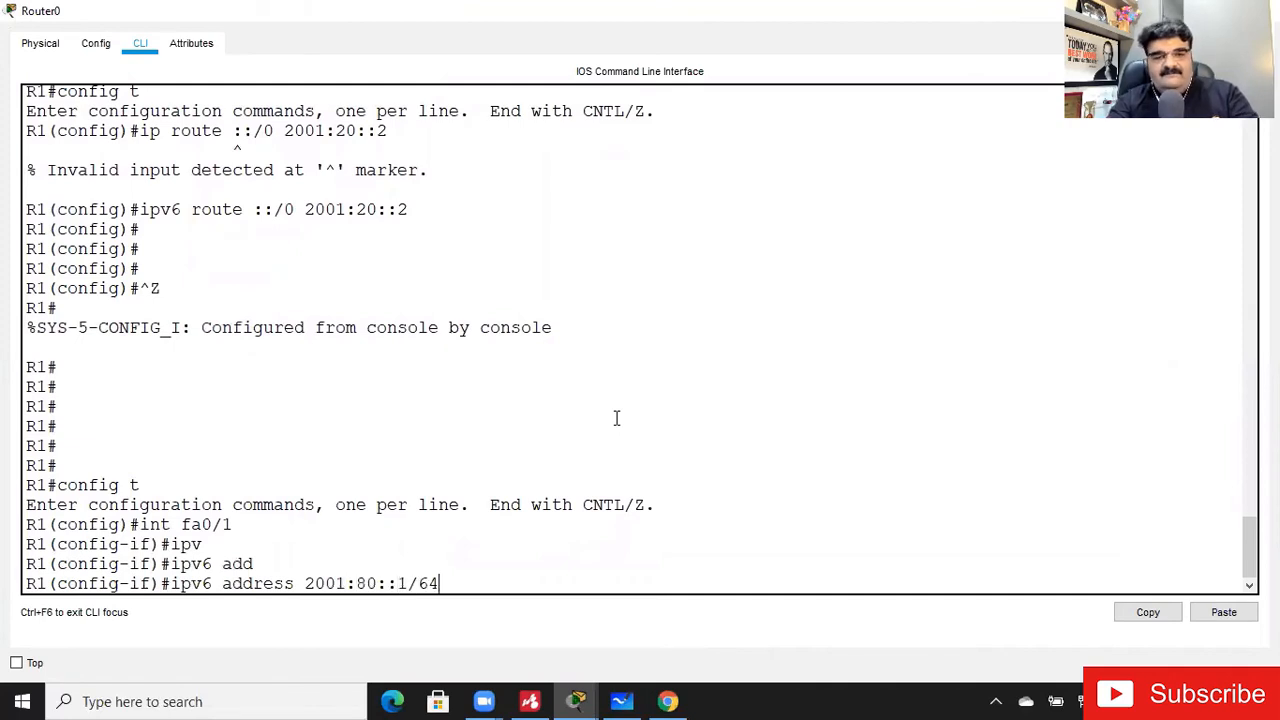
key(Return)
text(no shut)
key(Return)
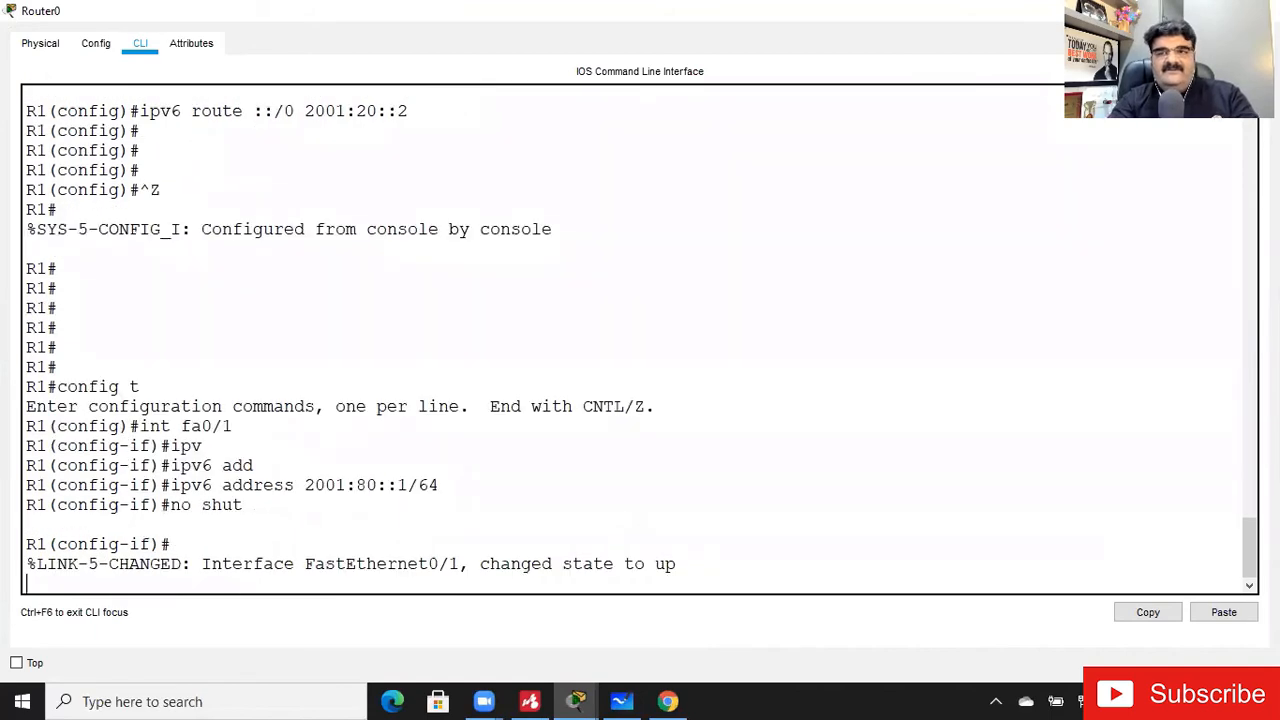
click(1172, 11)
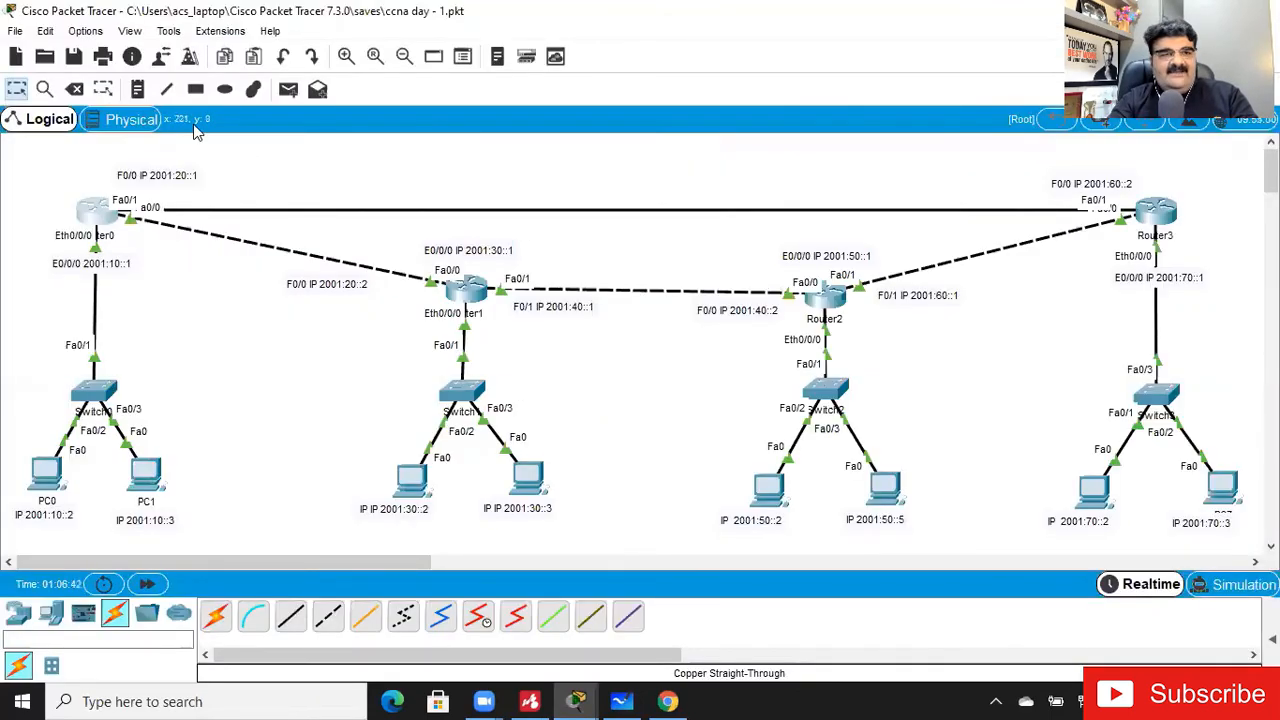
- Delete the straight-through link between Router0 and Router3
click(79, 90)
click(547, 212)
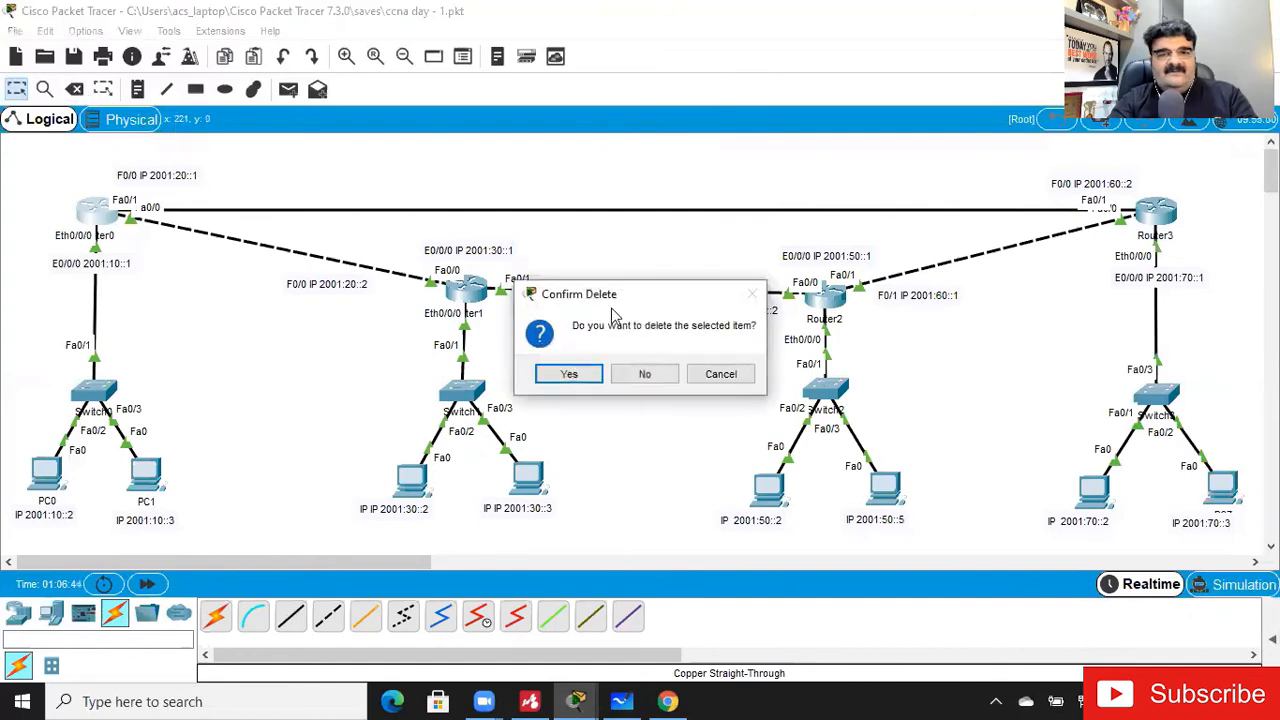
click(646, 373)
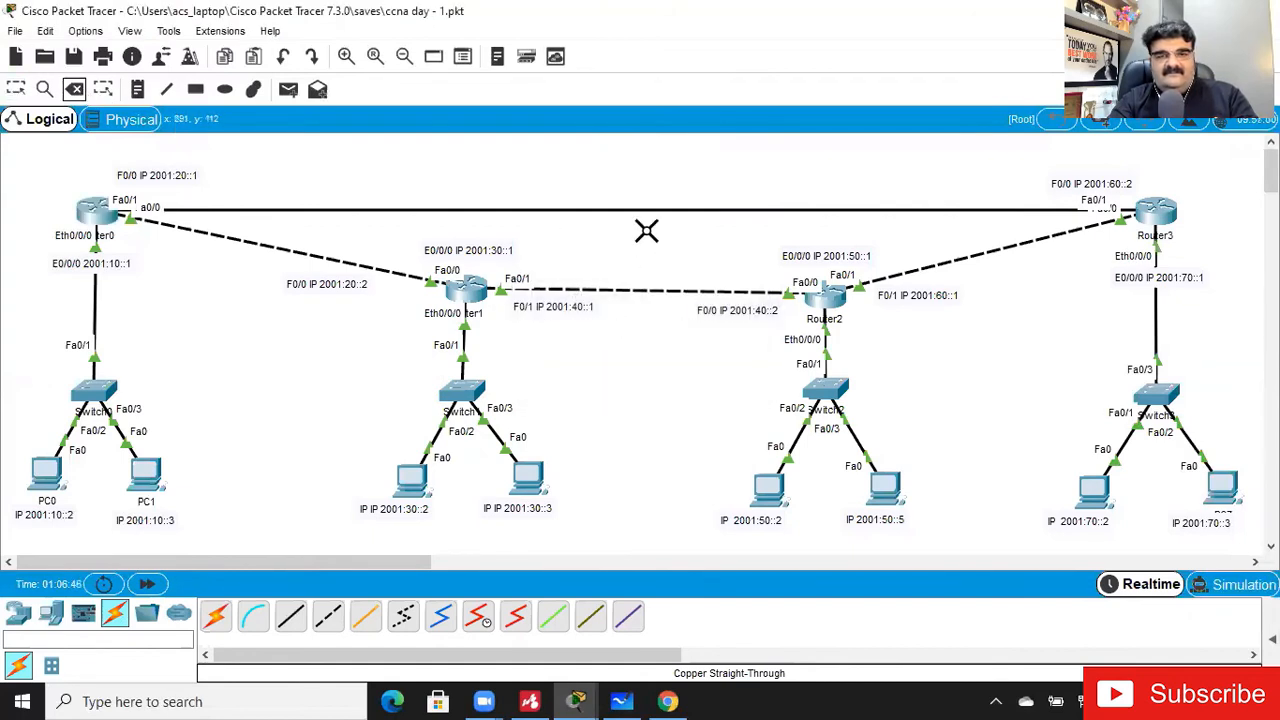
click(639, 208)
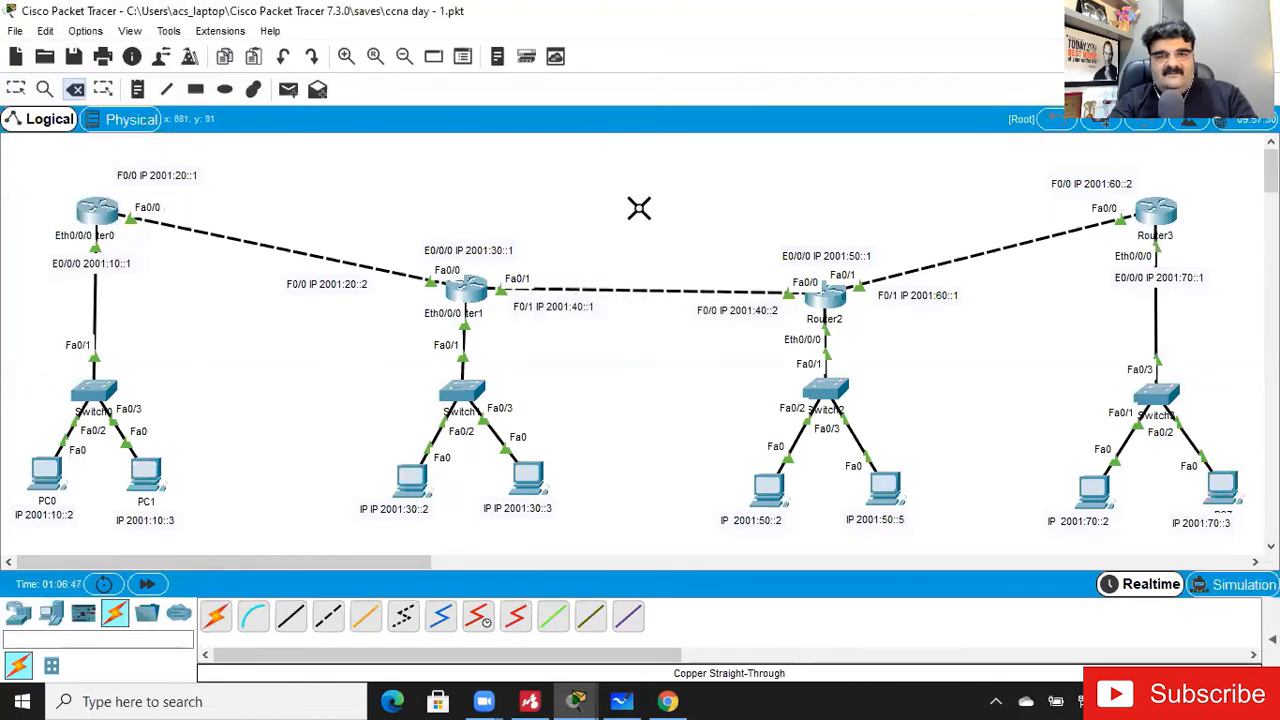
- Connect Router0 FastEthernet0/1 to Router3 FastEthernet0/1 with a copper cross-over cable
click(330, 617)
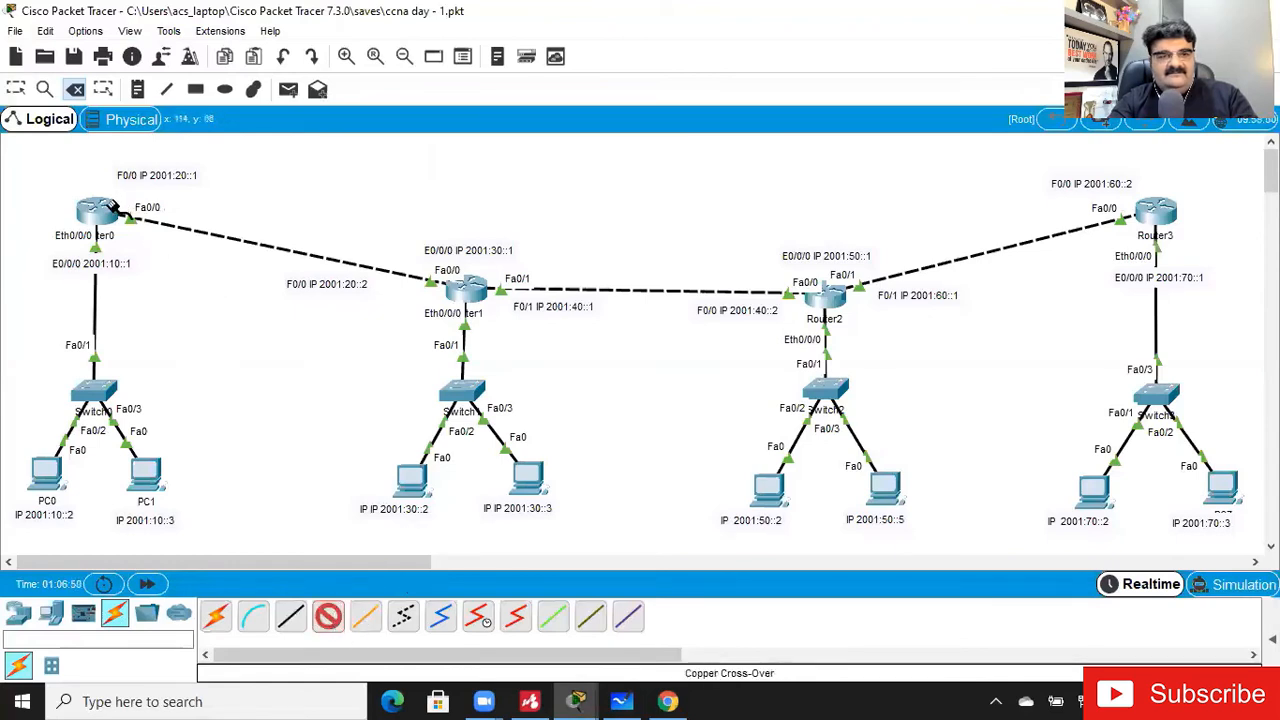
click(113, 207)
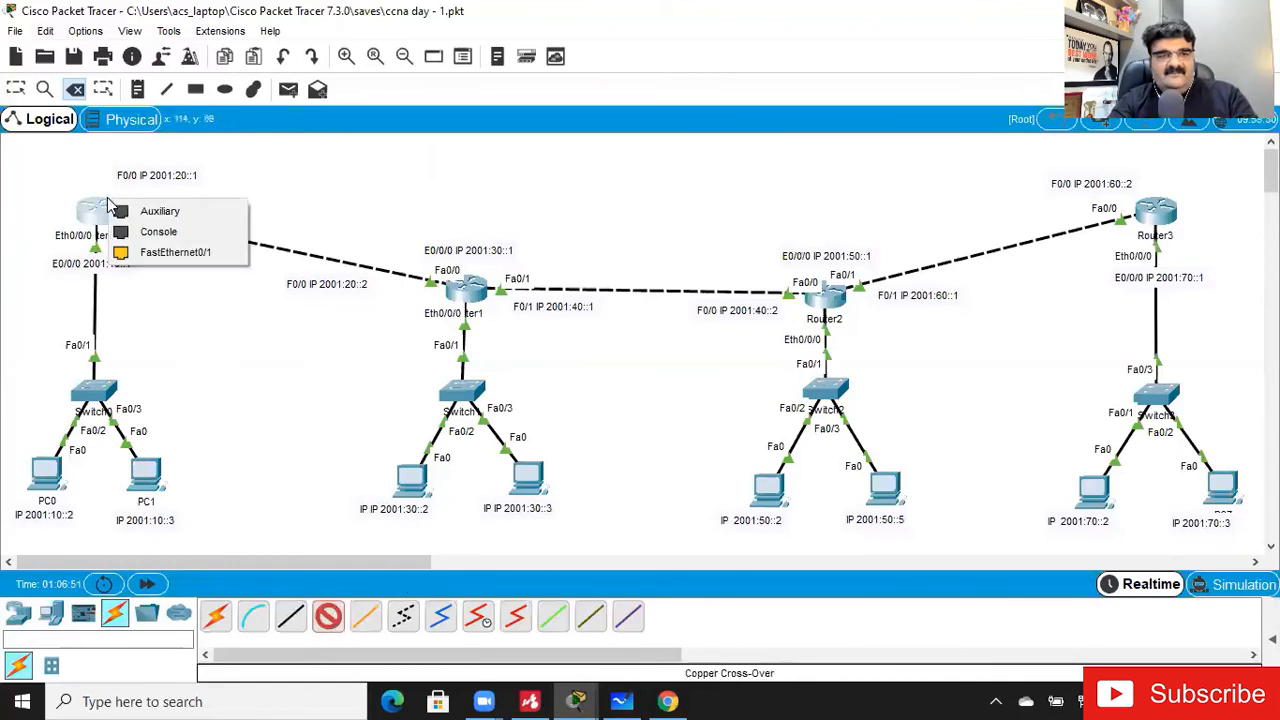
click(166, 250)
click(1150, 212)
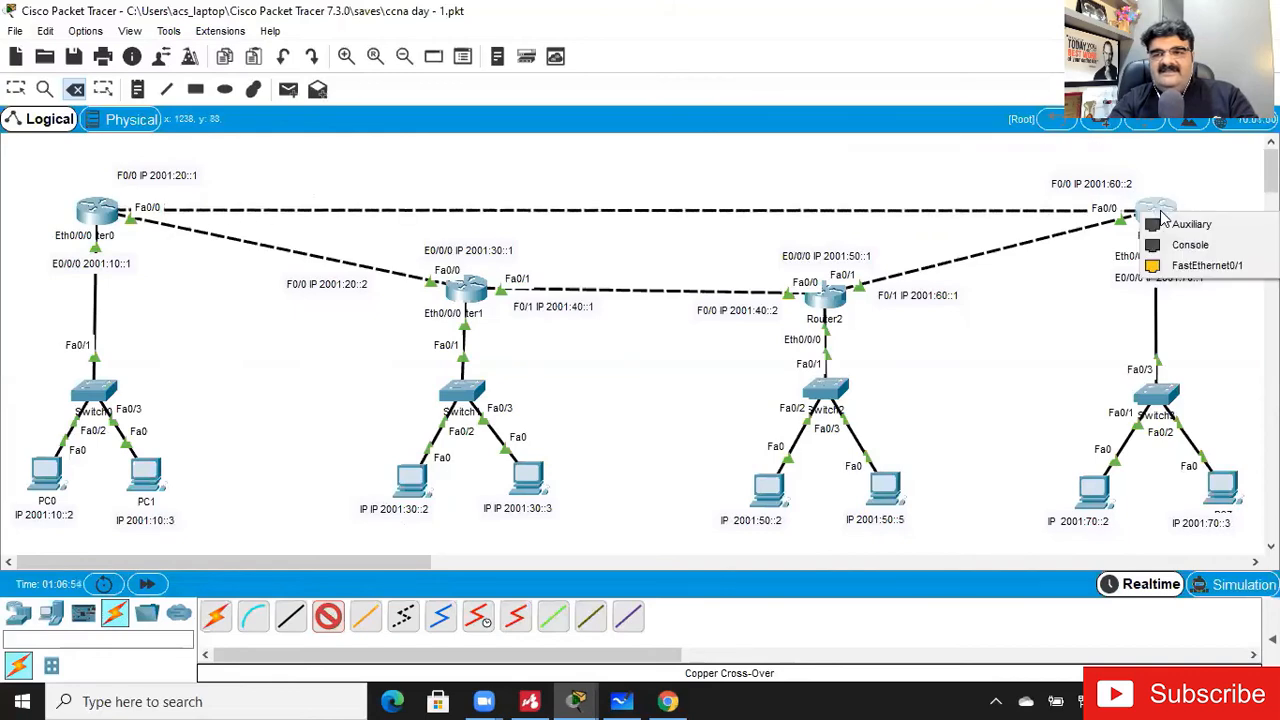
click(1183, 266)
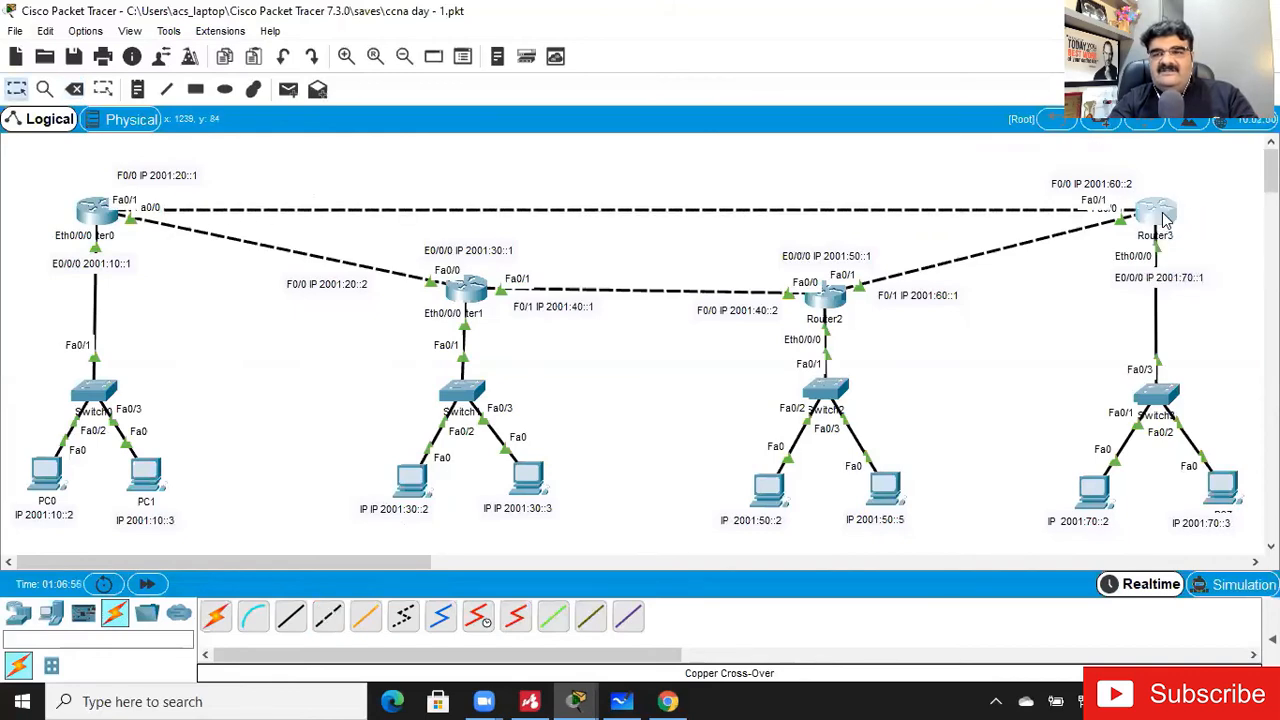
- Open Router3's command line and enter configuration mode for interface fa0/1
click(1155, 212)
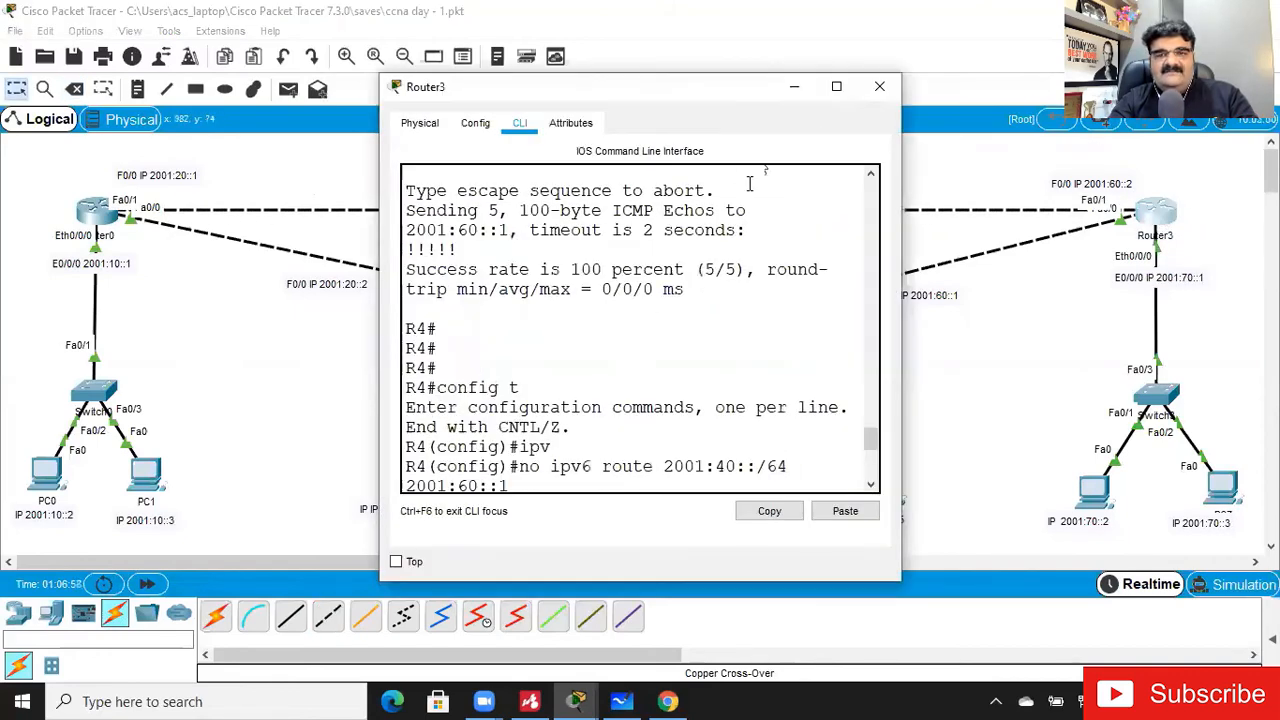
click(838, 87)
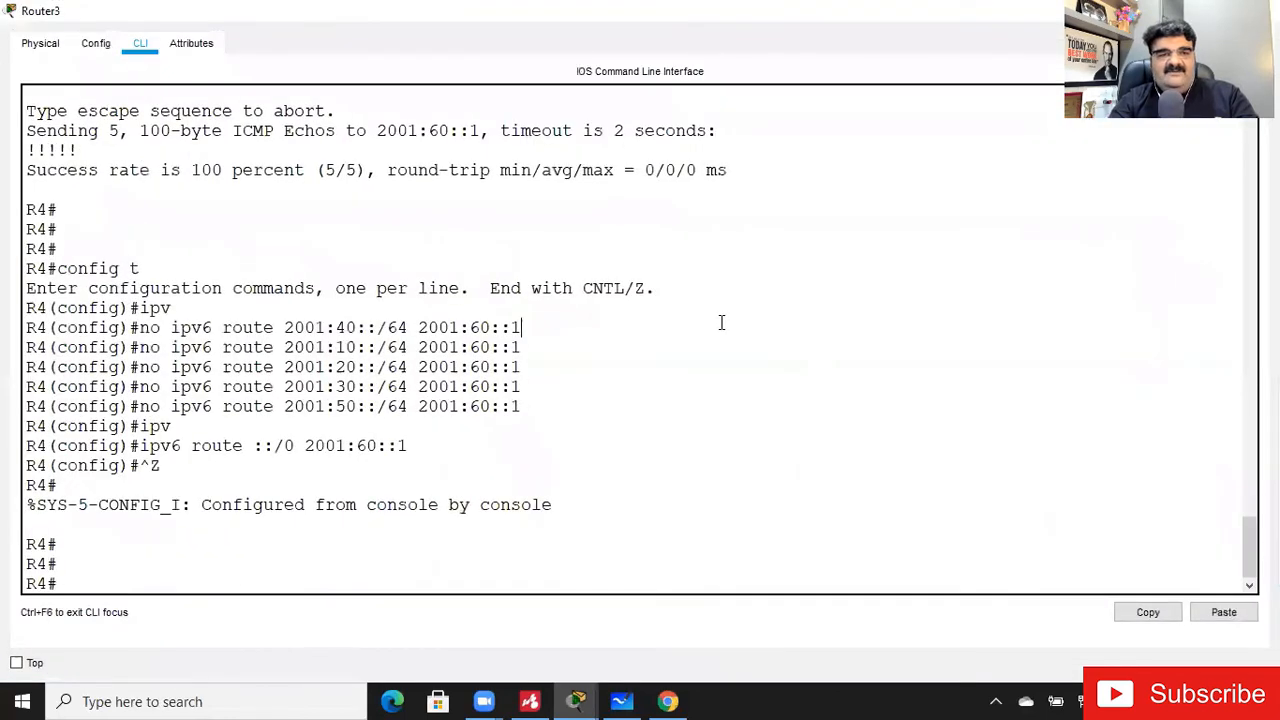
key(Return)
key(Return)
text(config t)
key(Return)
text(int fa0/)
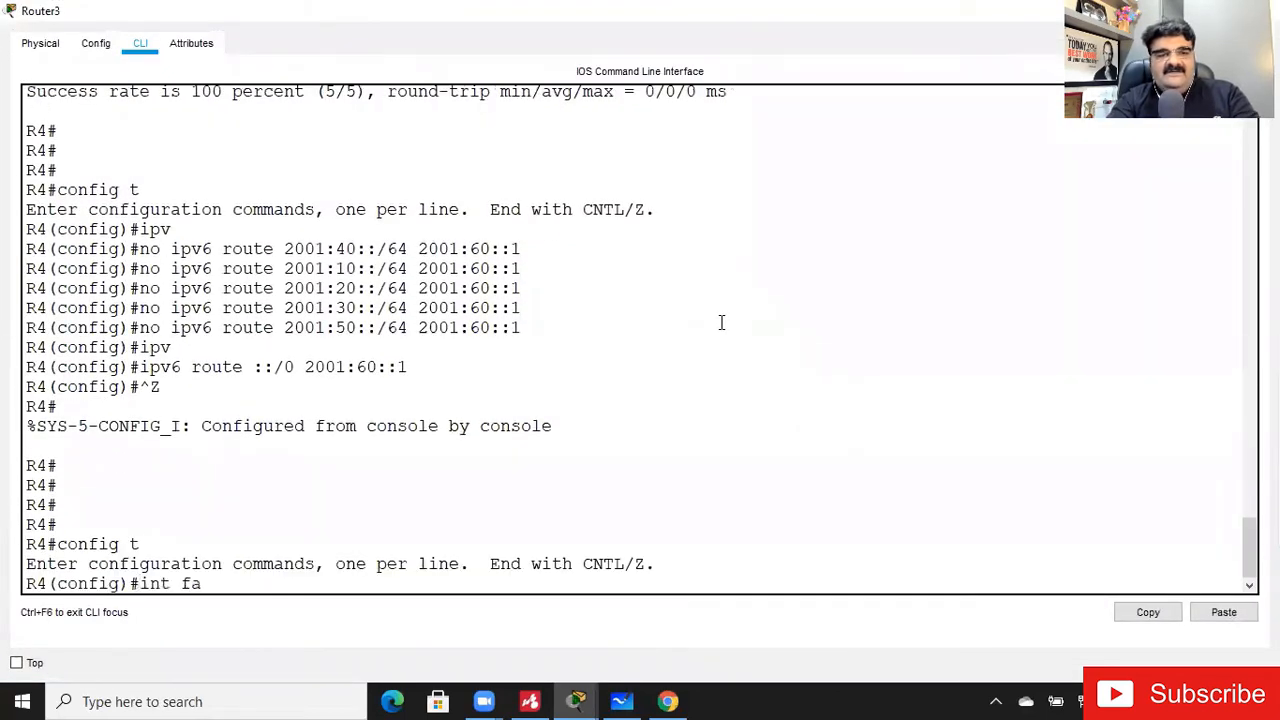
key(BackSpace)
key(BackSpace)
text(0/1)
key(Return)
- Assign IPv6 address 2001:80::2/64 to Router3's fa0/1 and leave configuration mode
text(ipv)
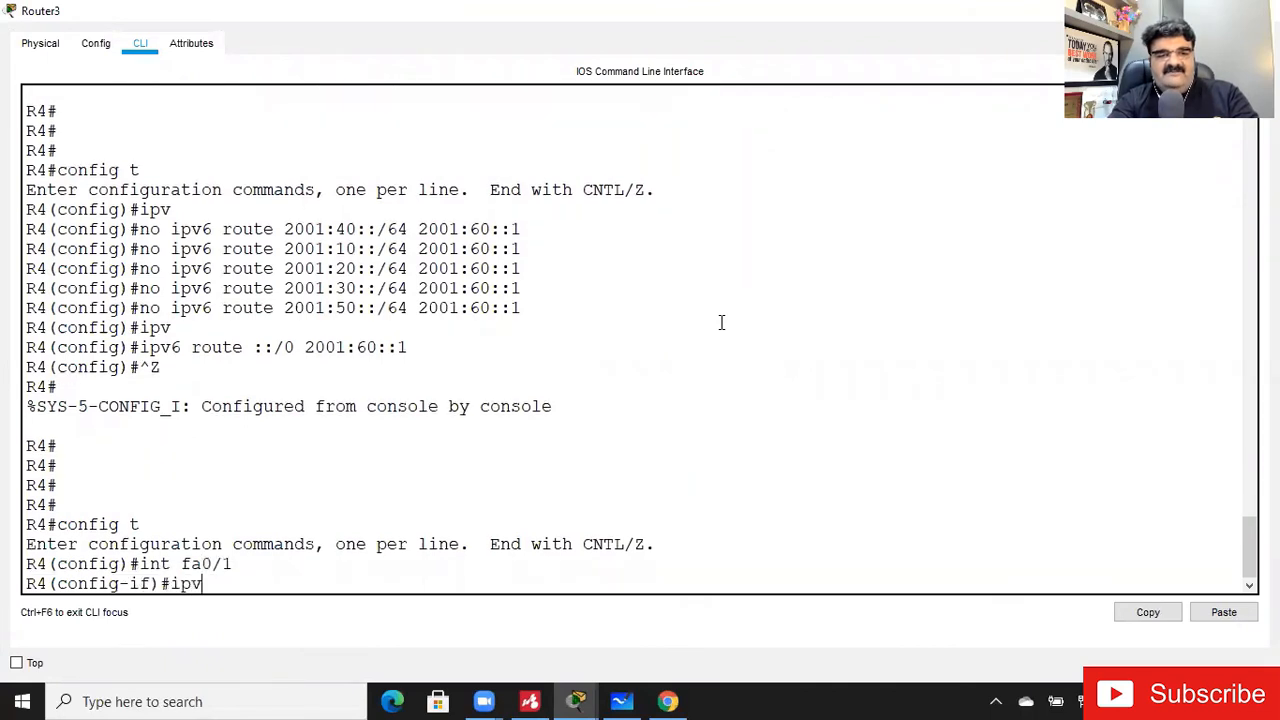
key(Return)
text(ipv6 addd)
key(Tab)
key(BackSpace)
key(Tab)
text(2001:)
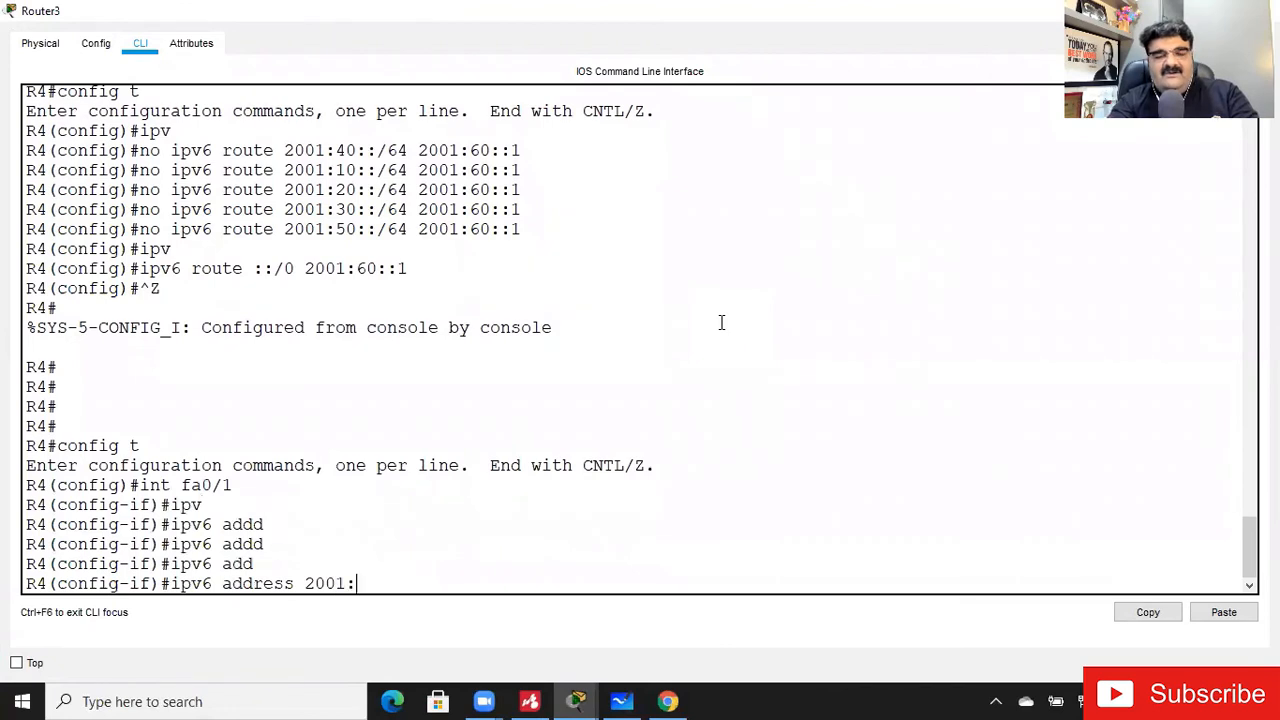
text(8)
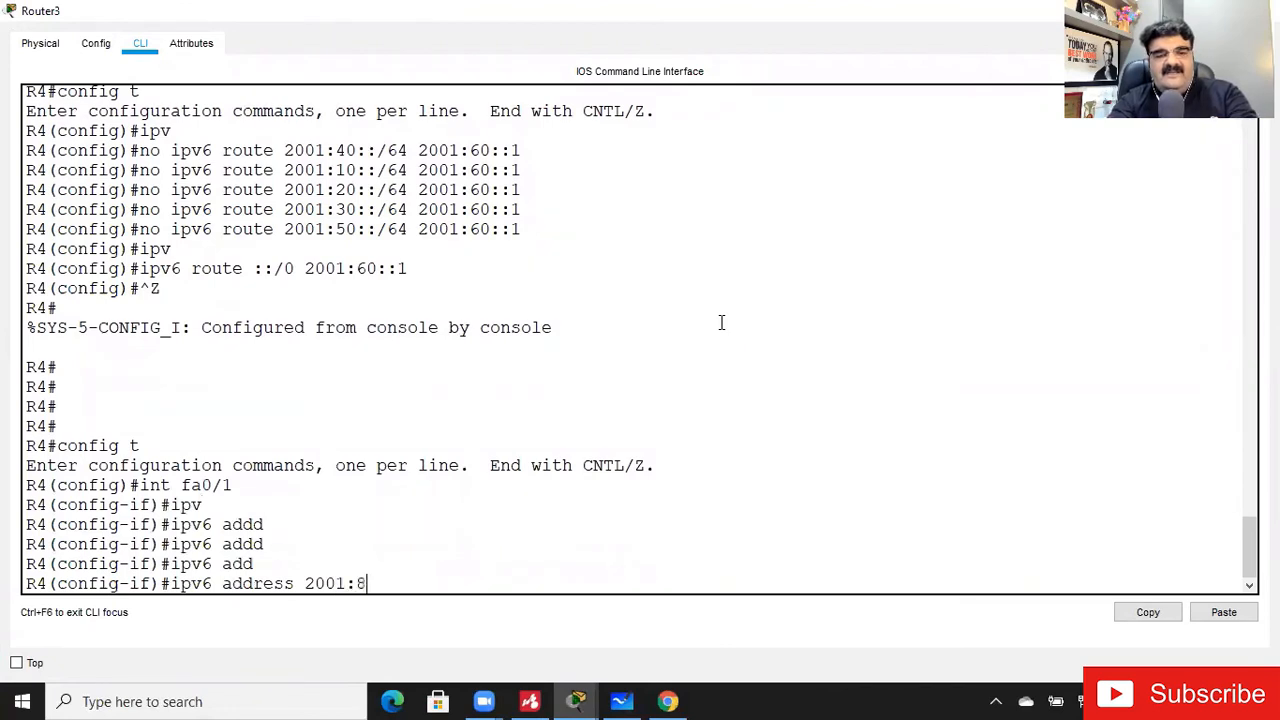
text(0::2)
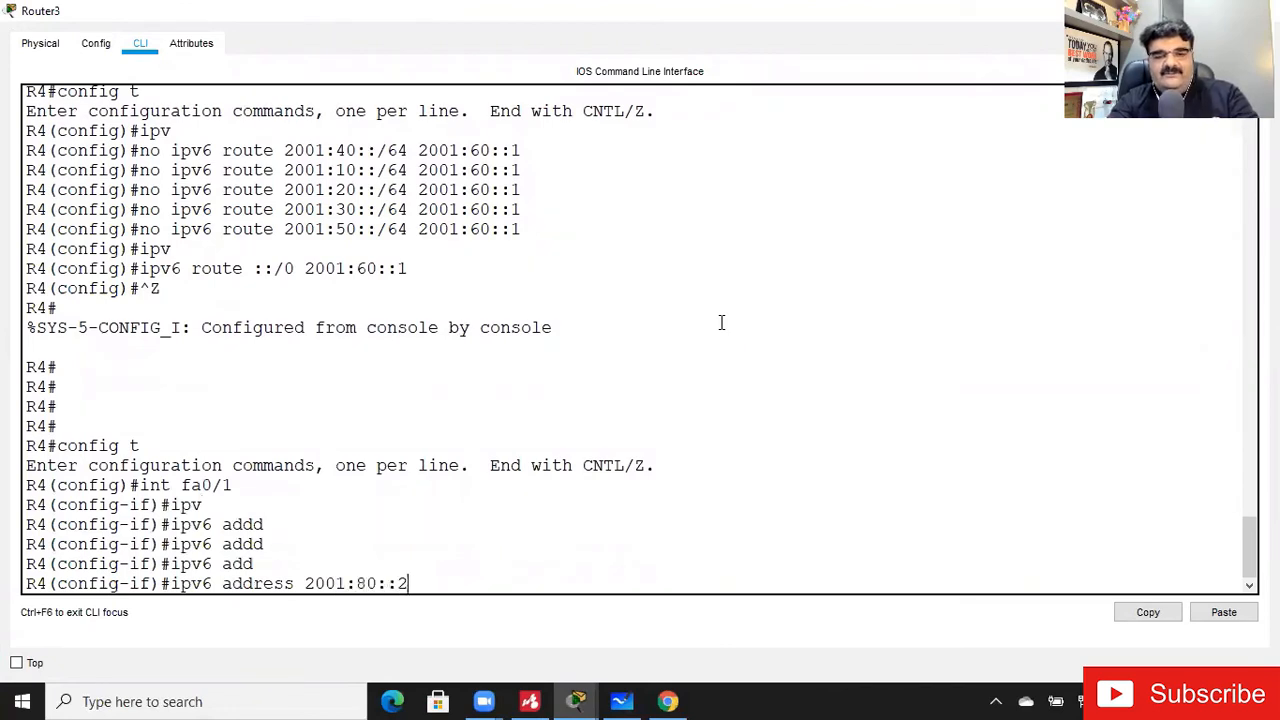
text(/64)
key(Return)
key(Return)
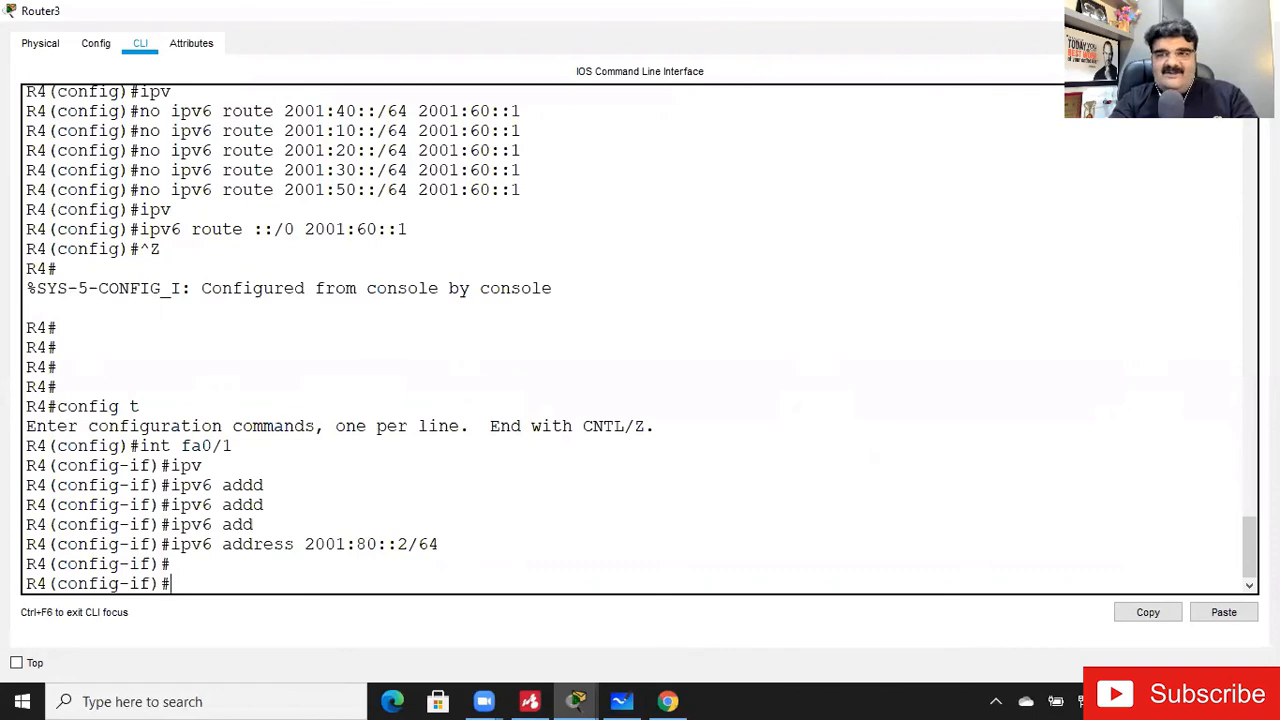
key(ctrl+z)
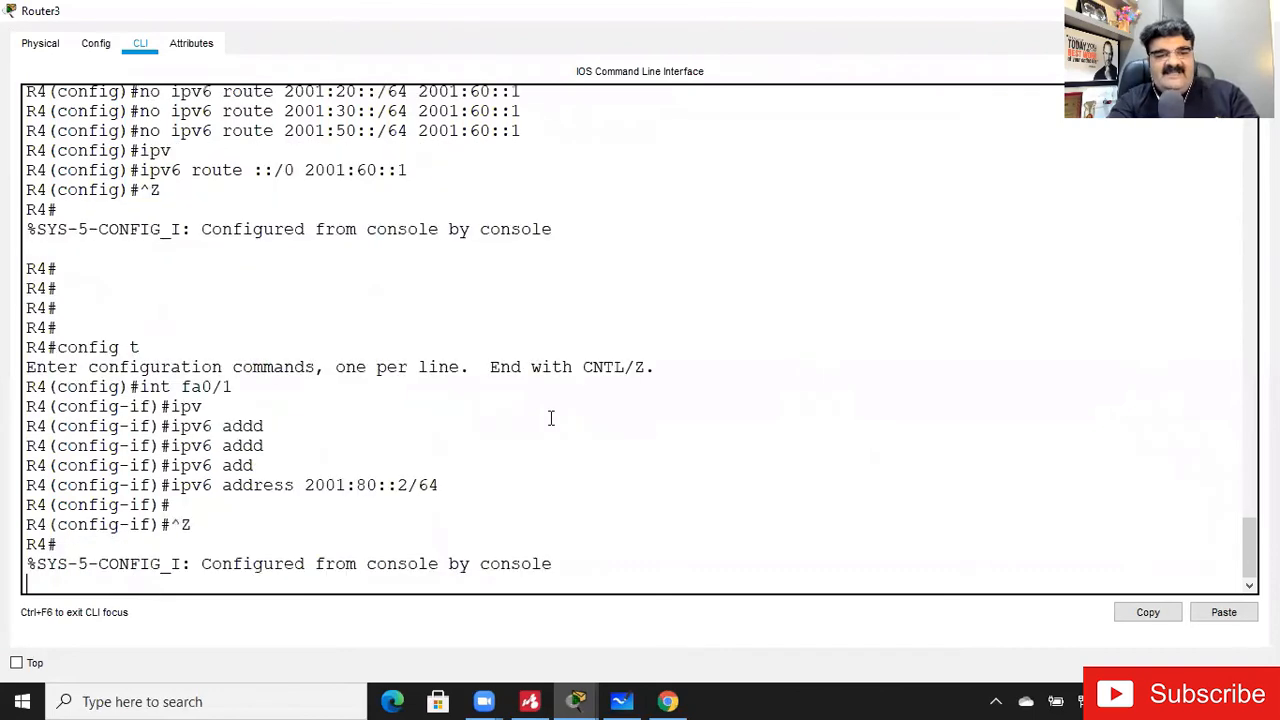
- Ping Router0's new link address 2001:80::1 from Router3
key(Return)
key(Return)
text(ping 2001:80::1)
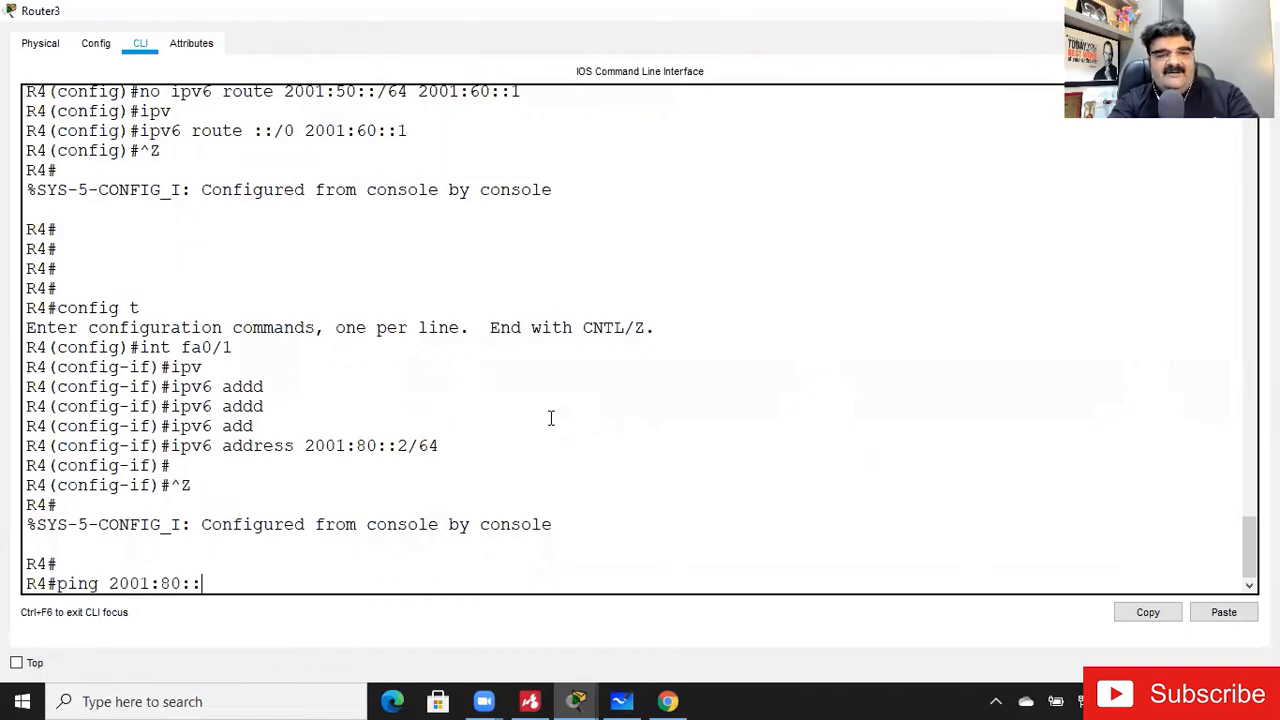
key(Return)
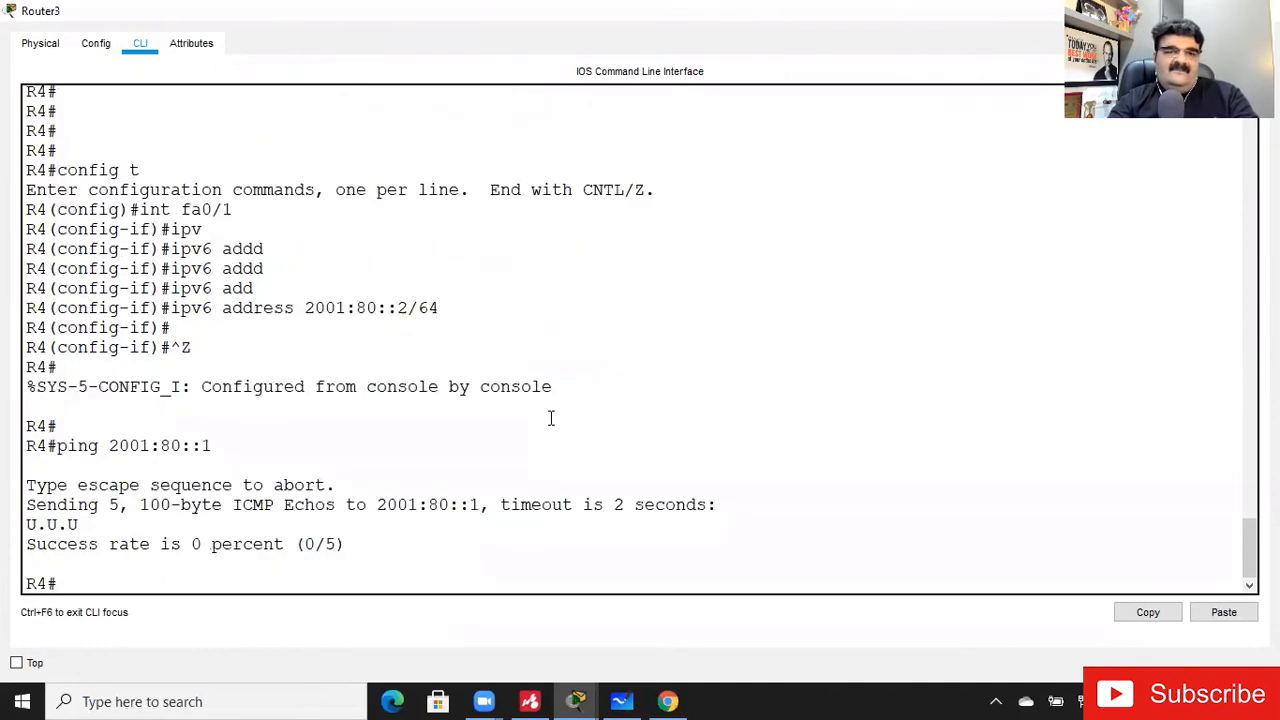
- Enable interface fa0/1 on Router3 with no shut and exit configuration mode
text(config t)
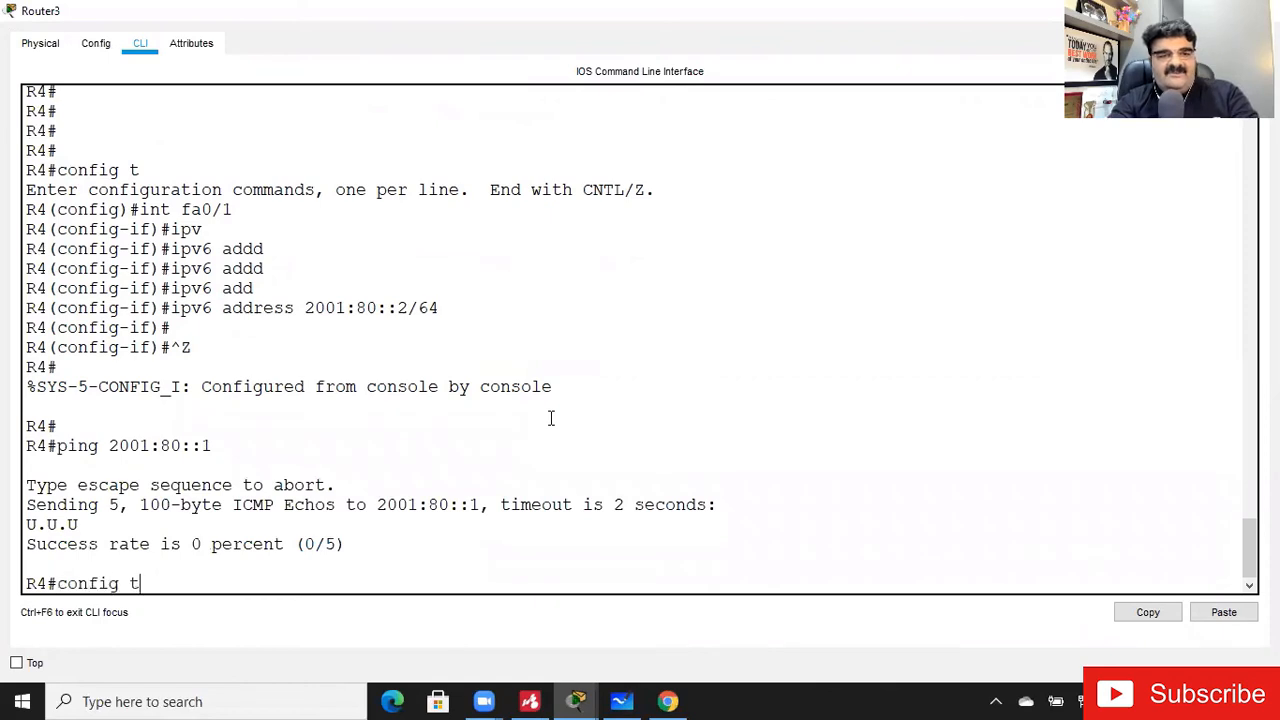
key(Return)
text(int fa0/1)
key(Return)
text(no shut)
key(Return)
key(Return)
key(Return)
text(ex)
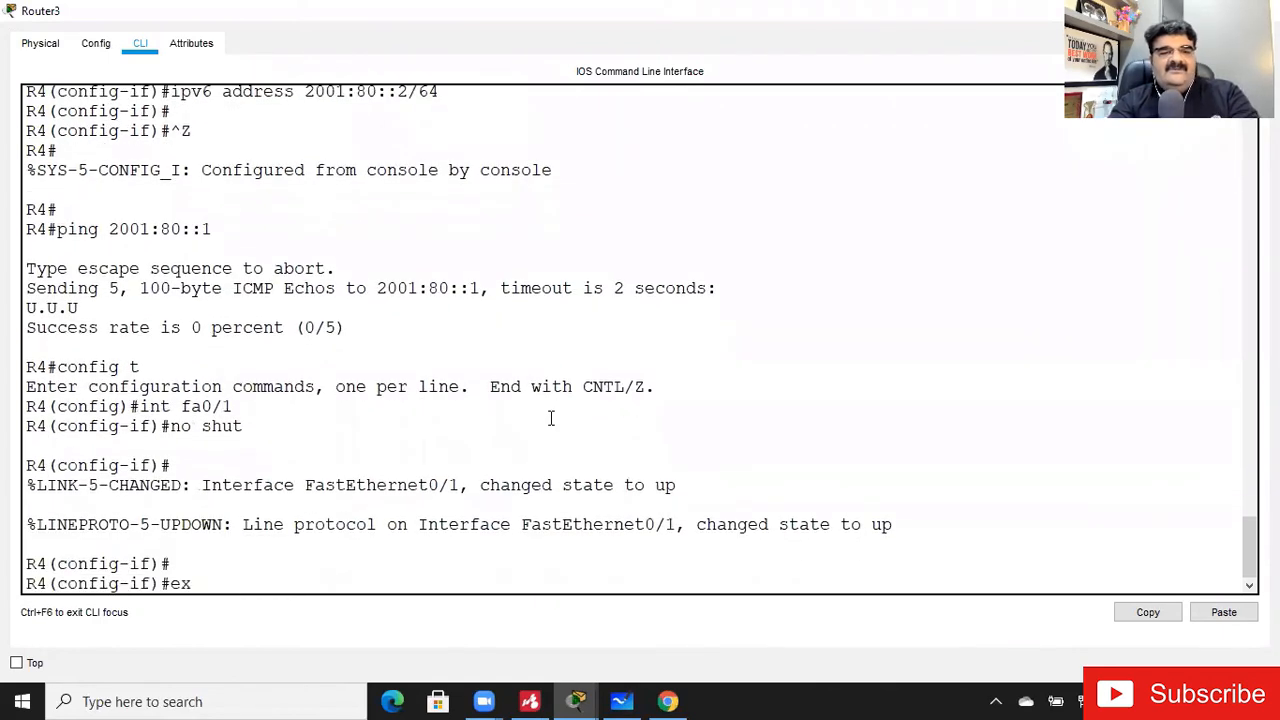
text(it)
- Repeat the ping from Router3 to 2001:80::1 three times
key(Return)
text(exit)
key(Return)
key(Return)
key(Return)
key(Up)
key(Up)
key(Return)
key(Up)
key(Return)
key(Up)
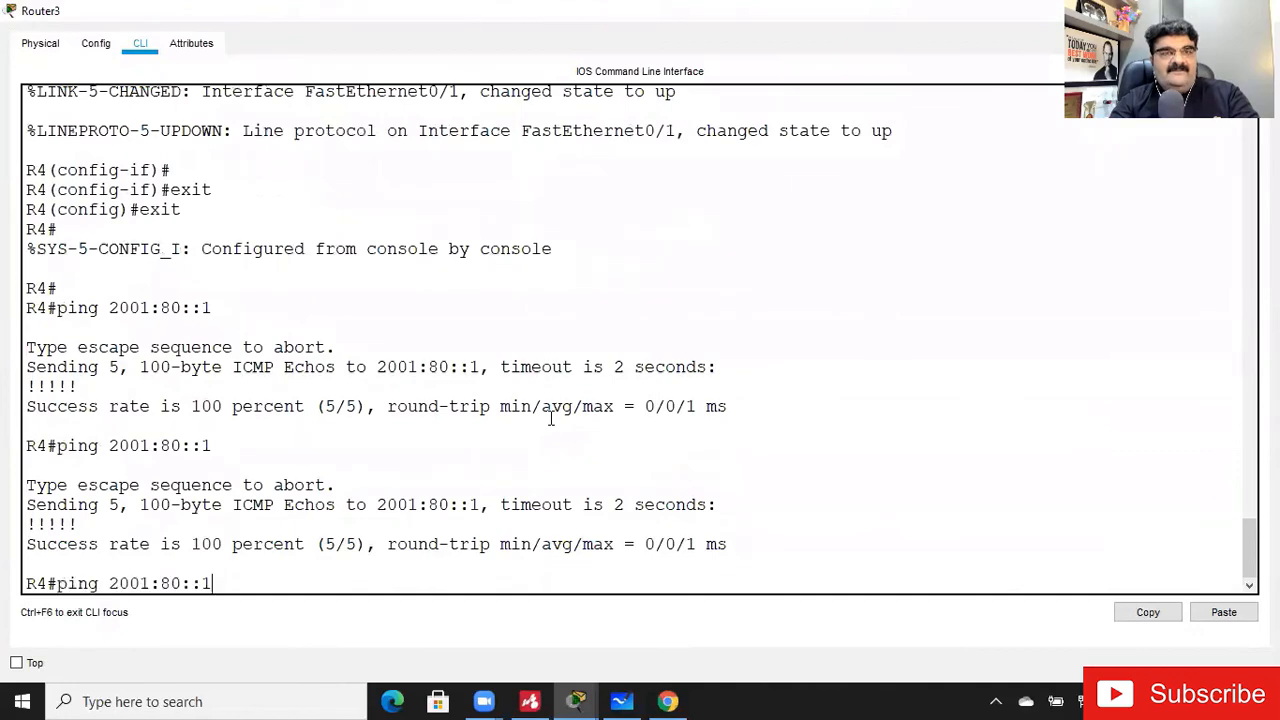
key(Return)
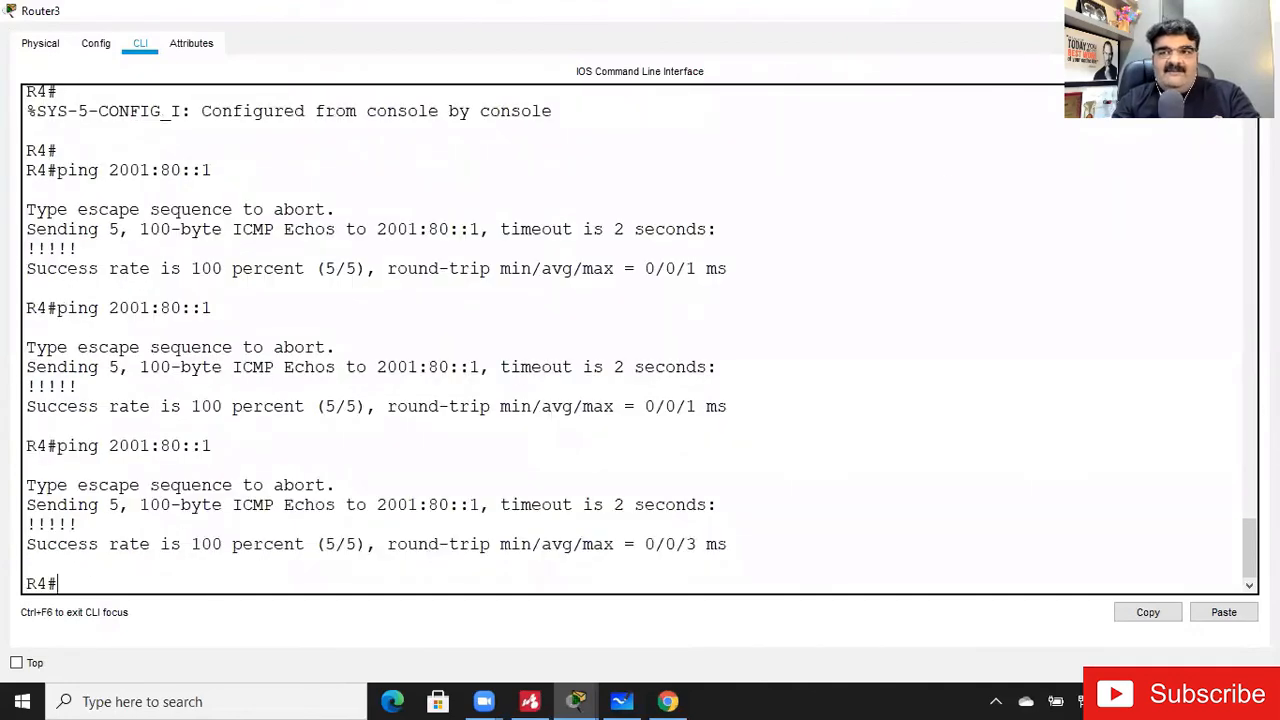
- Leave Router3's console and move the "F0/0 IP 2001:20::1" label below Router0's links, beside the router
click(1172, 11)
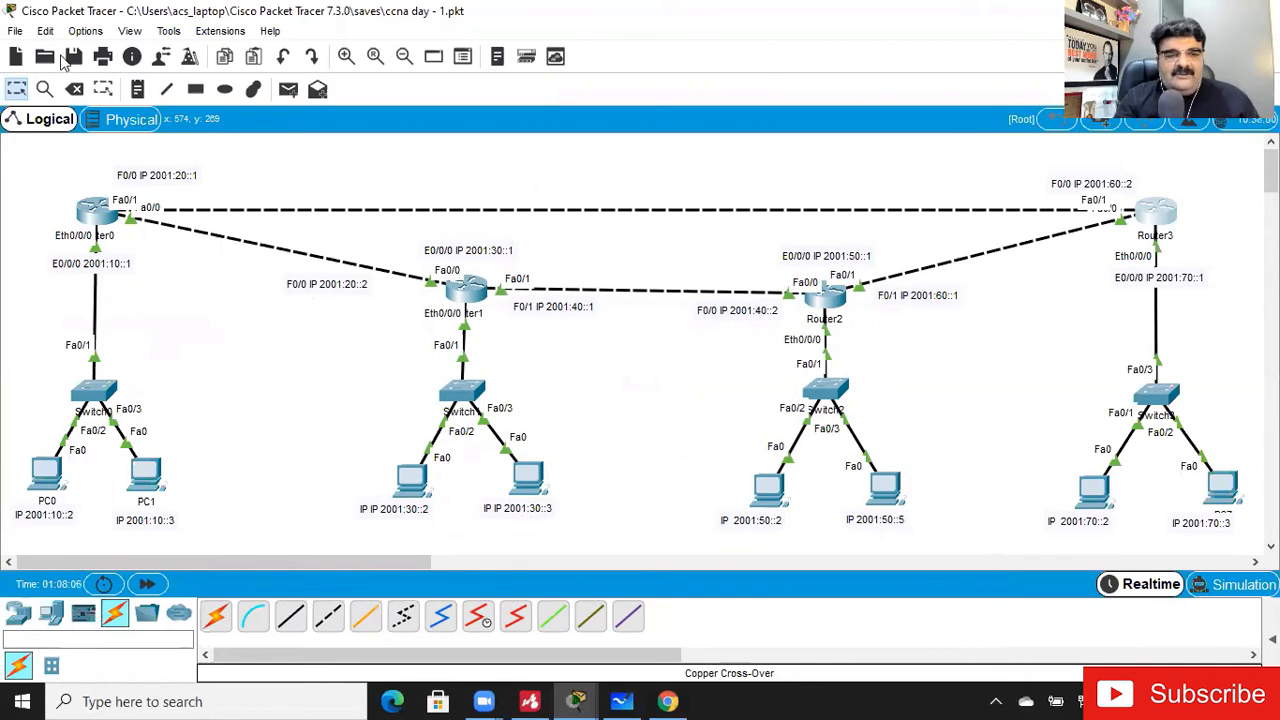
mouse_move(96, 220)
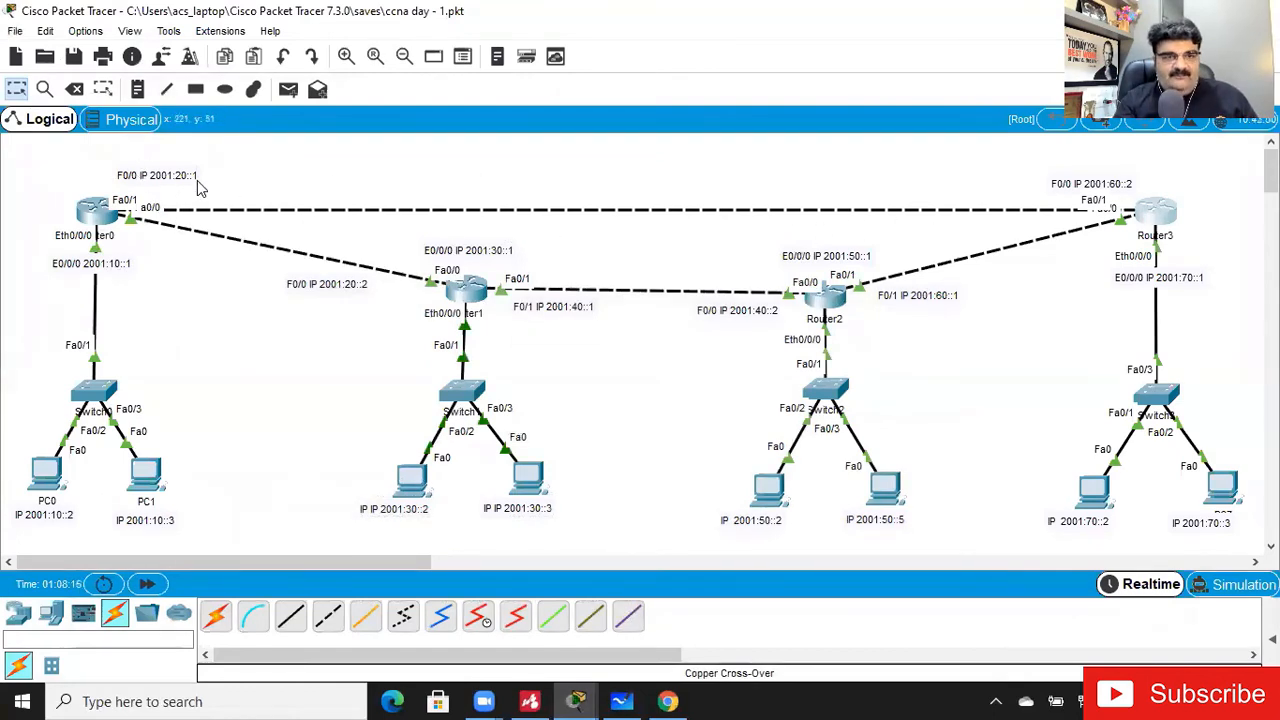
drag(193, 180, 197, 263)
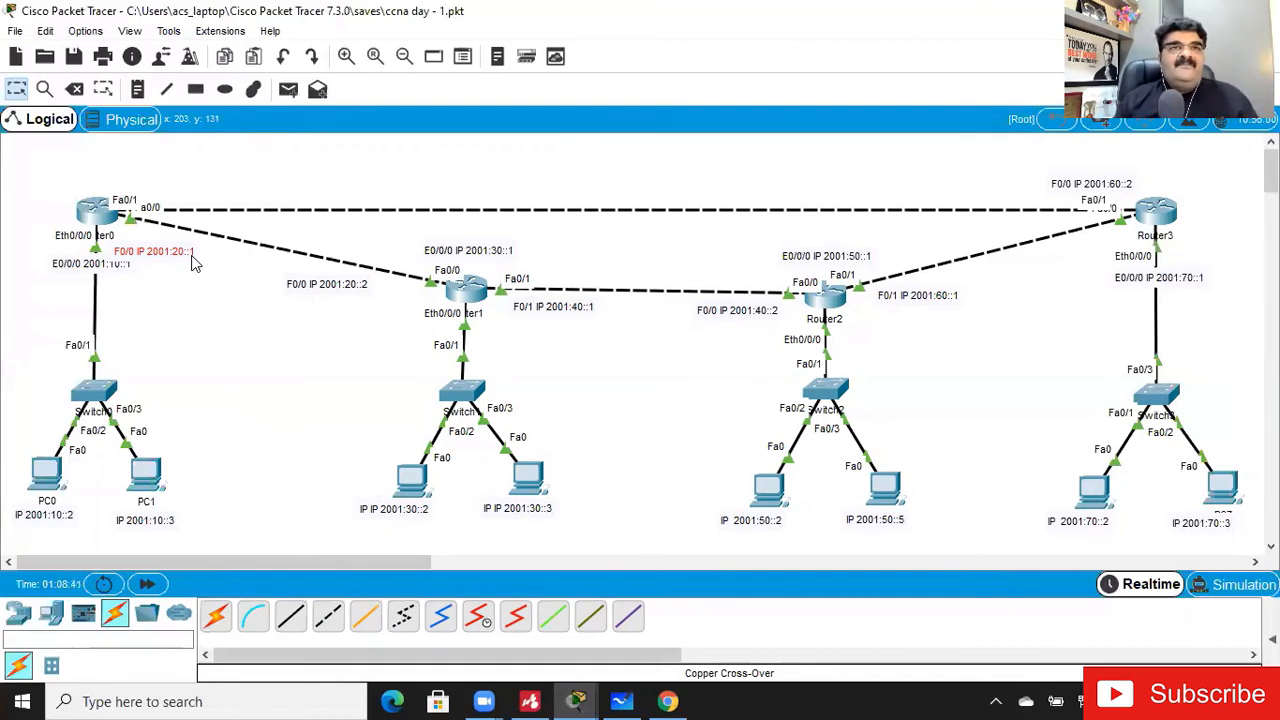
- Open Router0's command line, exit interface configuration to global configuration mode, and widen the console window
click(95, 212)
key(Return)
key(Return)
key(Return)
key(Return)
key(Return)
key(Return)
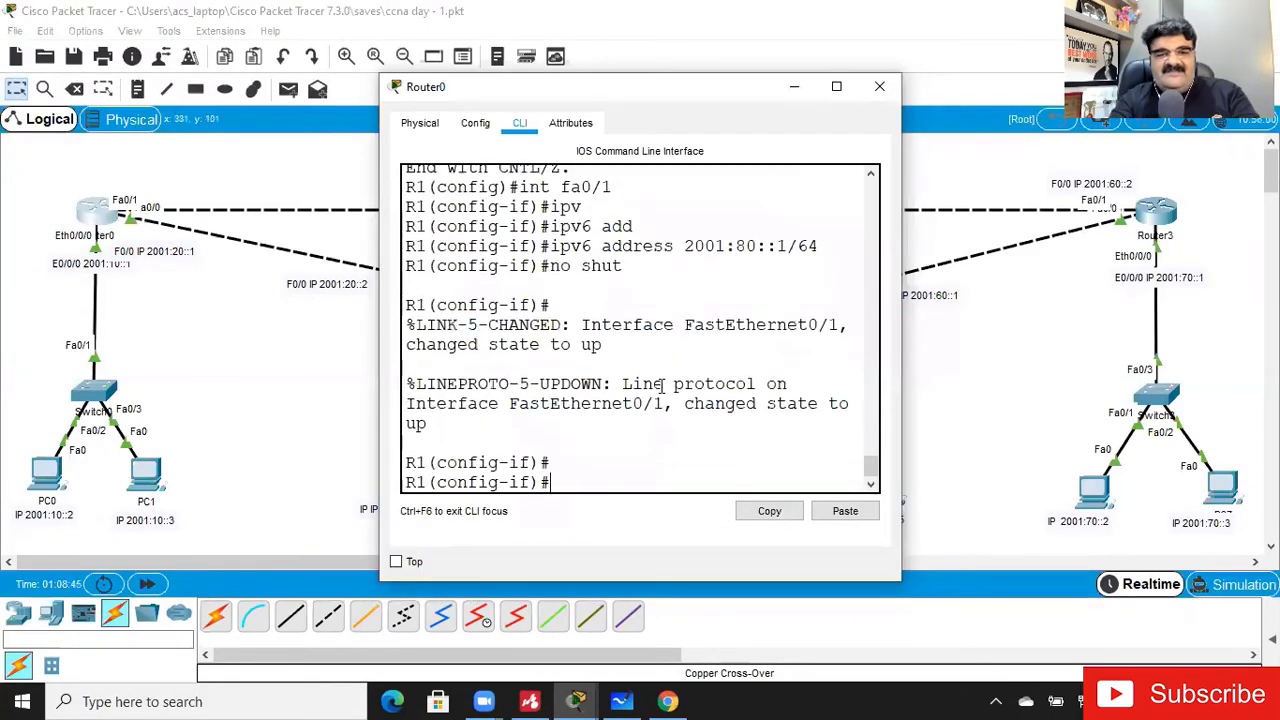
text(exit)
key(Return)
key(Return)
key(Return)
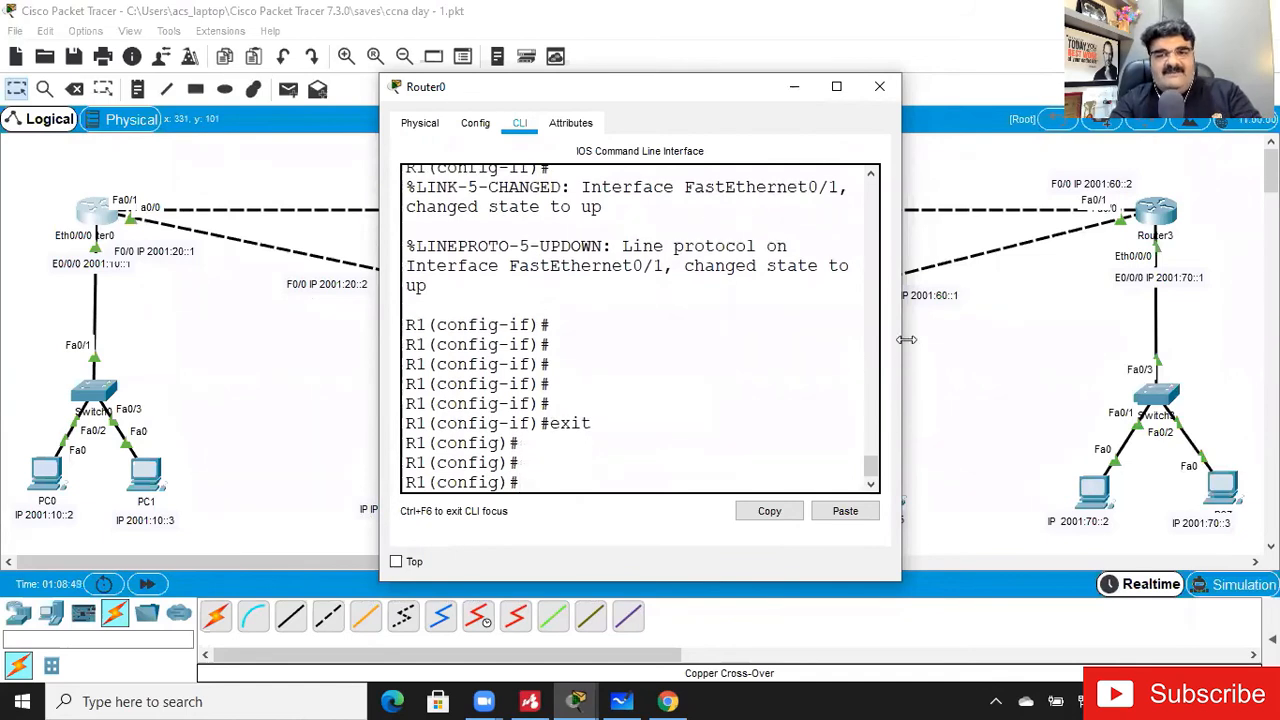
drag(906, 340, 1279, 340)
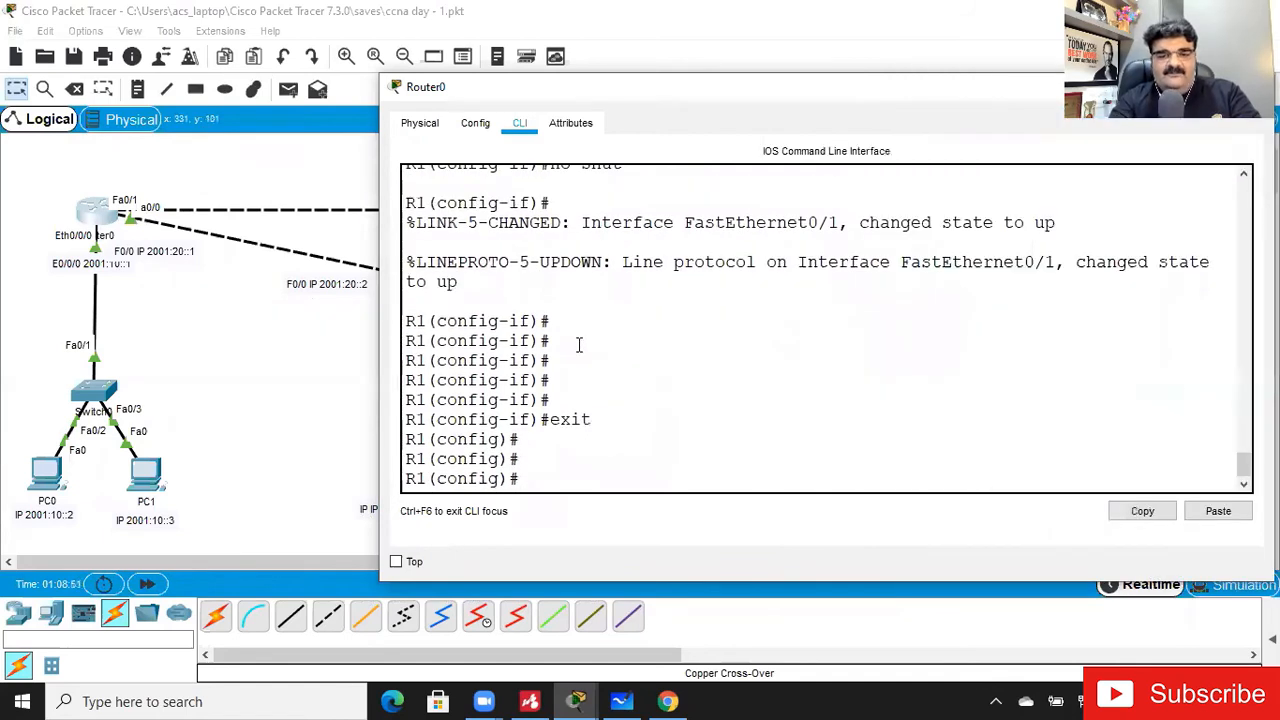
- Add an IPv6 static route on Router0 to 2001:70::/64 via next hop 2001:80::2
text(ip r)
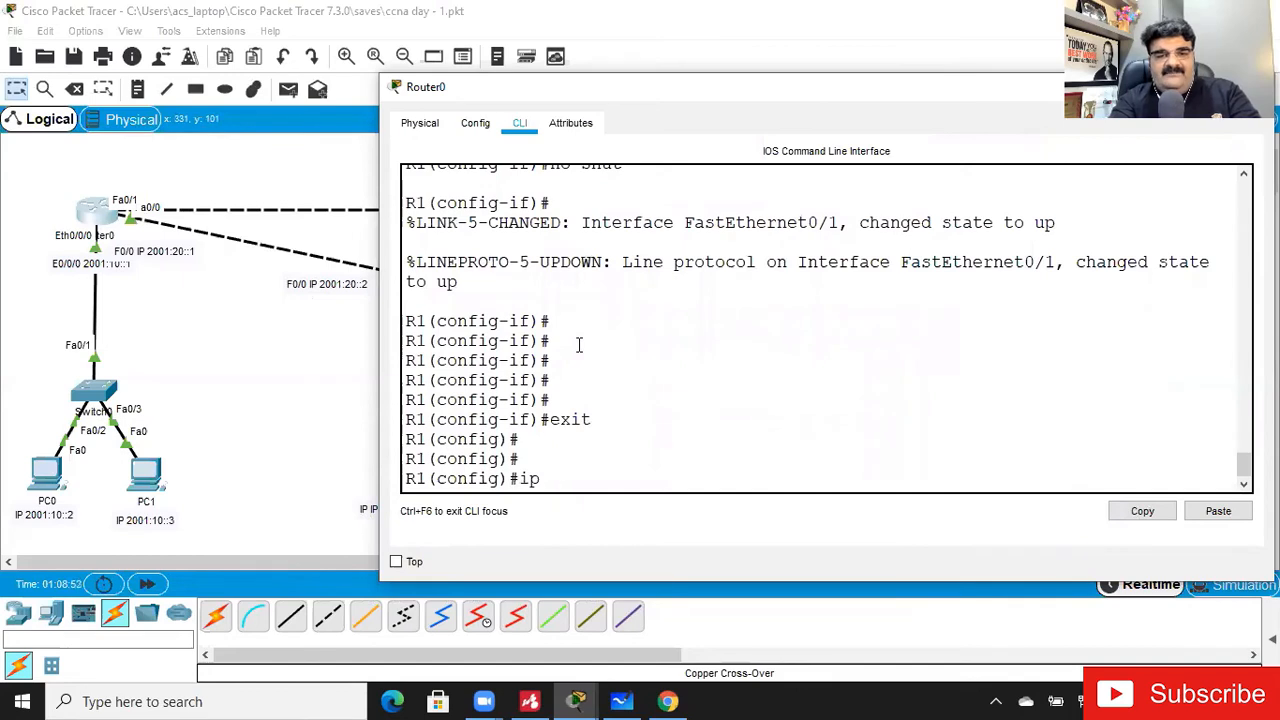
key(BackSpace)
key(BackSpace)
text(v)
key(Tab)
text(route 20)
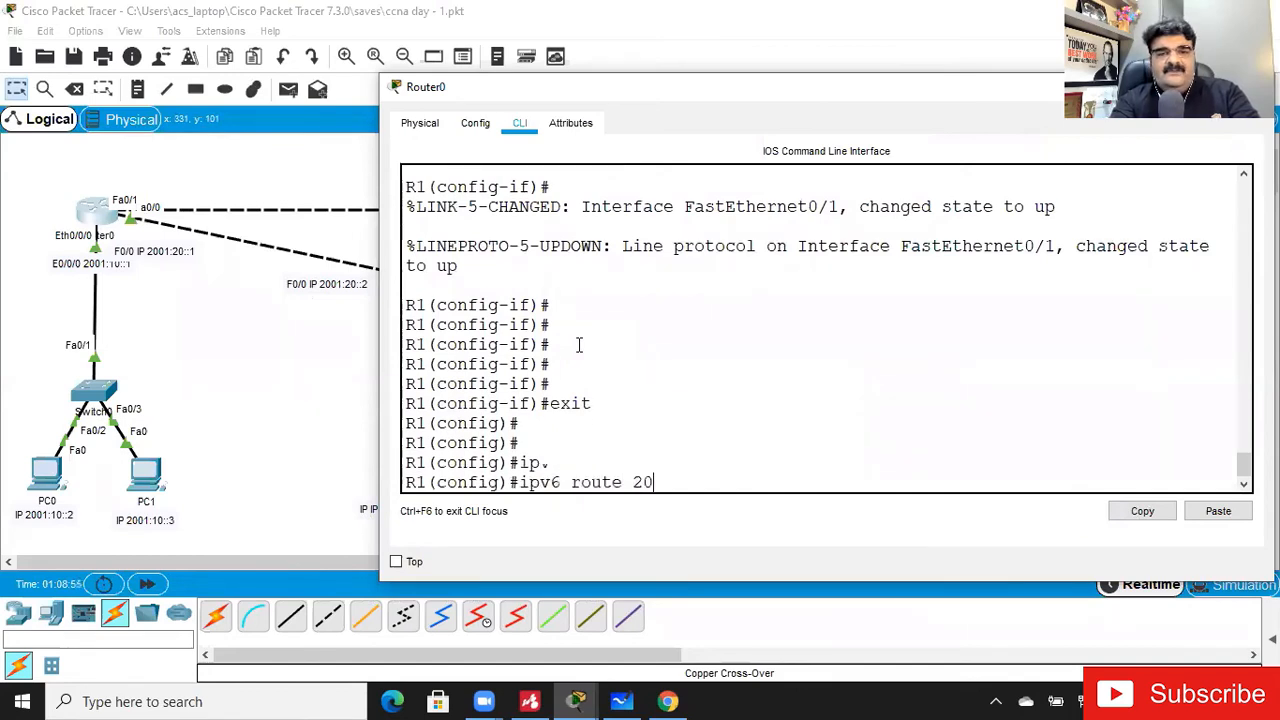
text(01:)
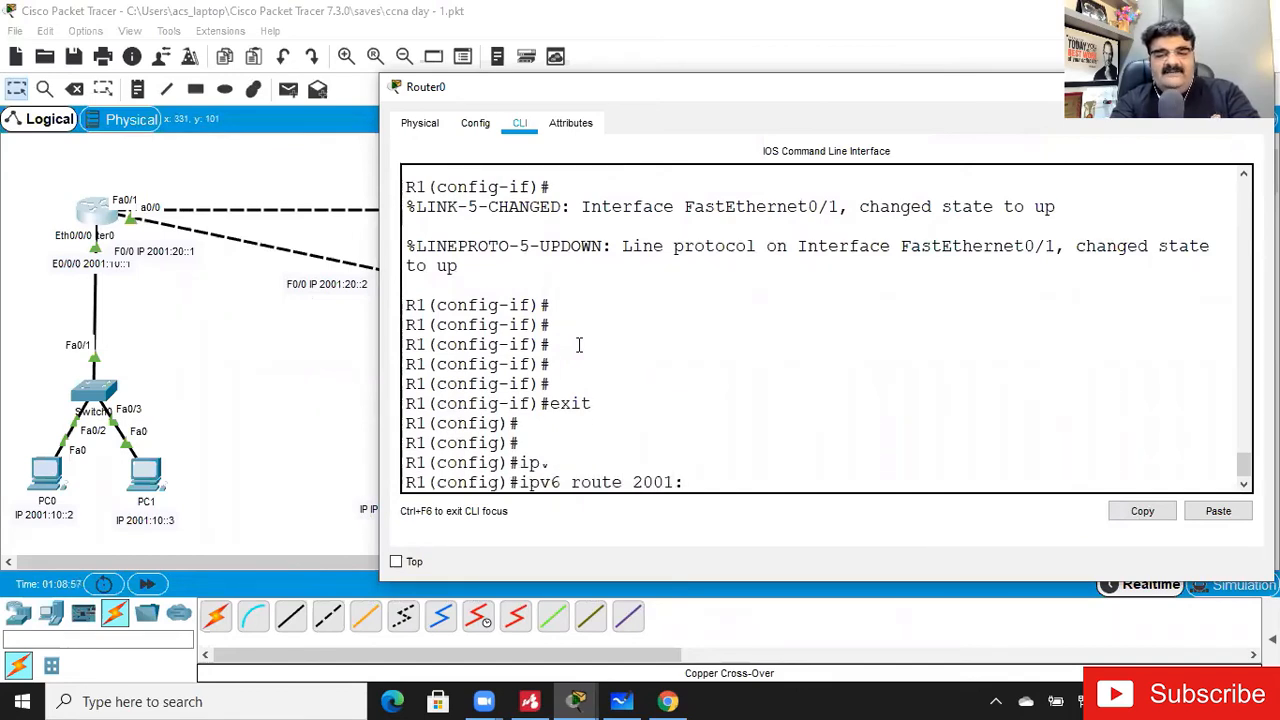
text(70::/64)
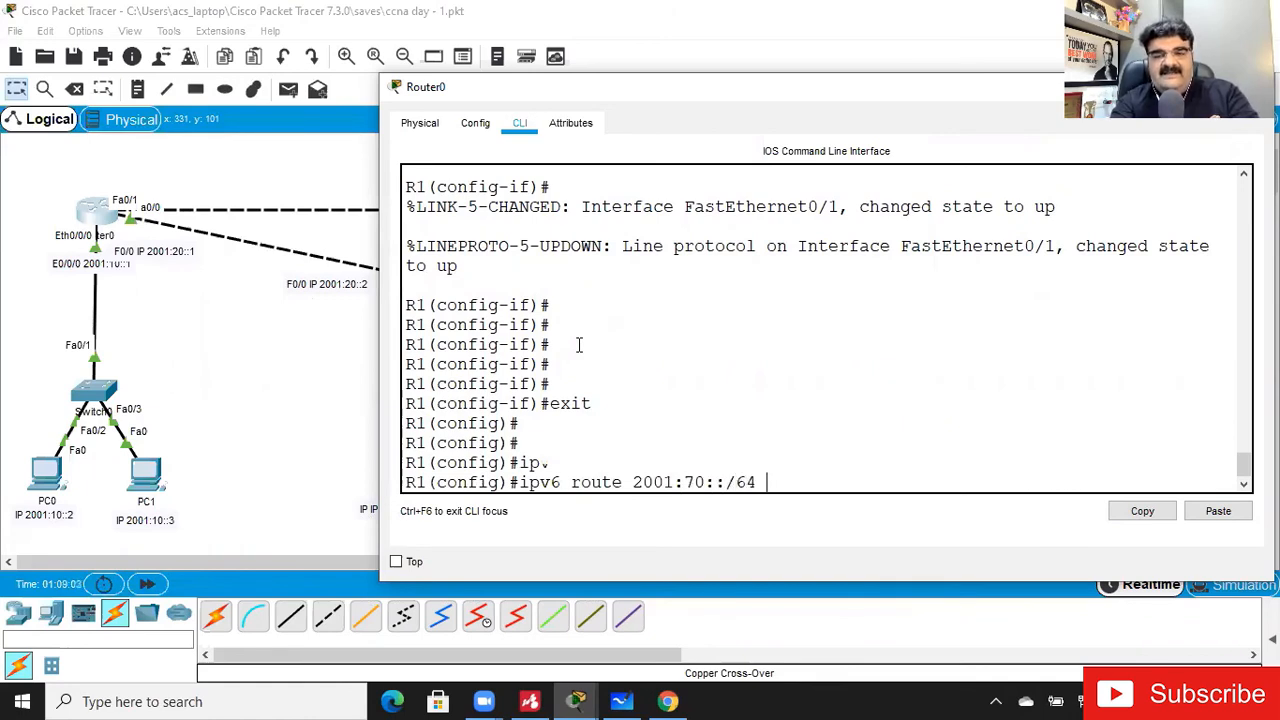
text( 2001:)
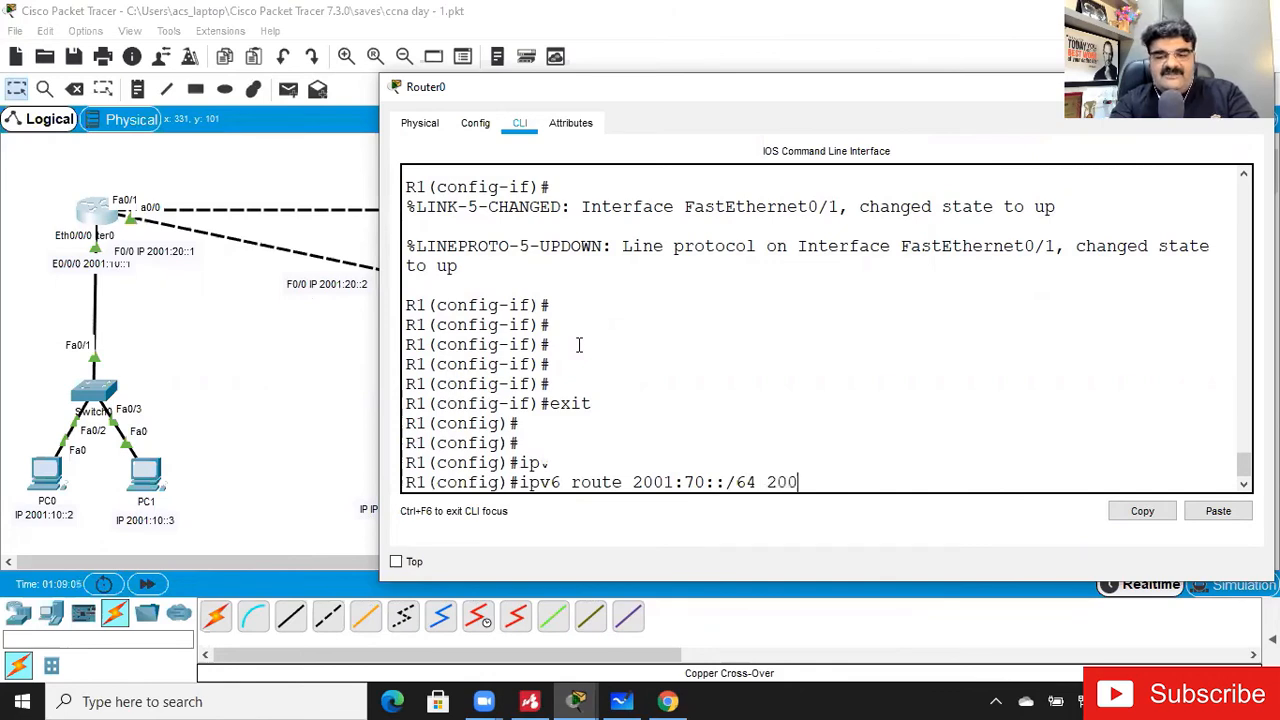
text(80)
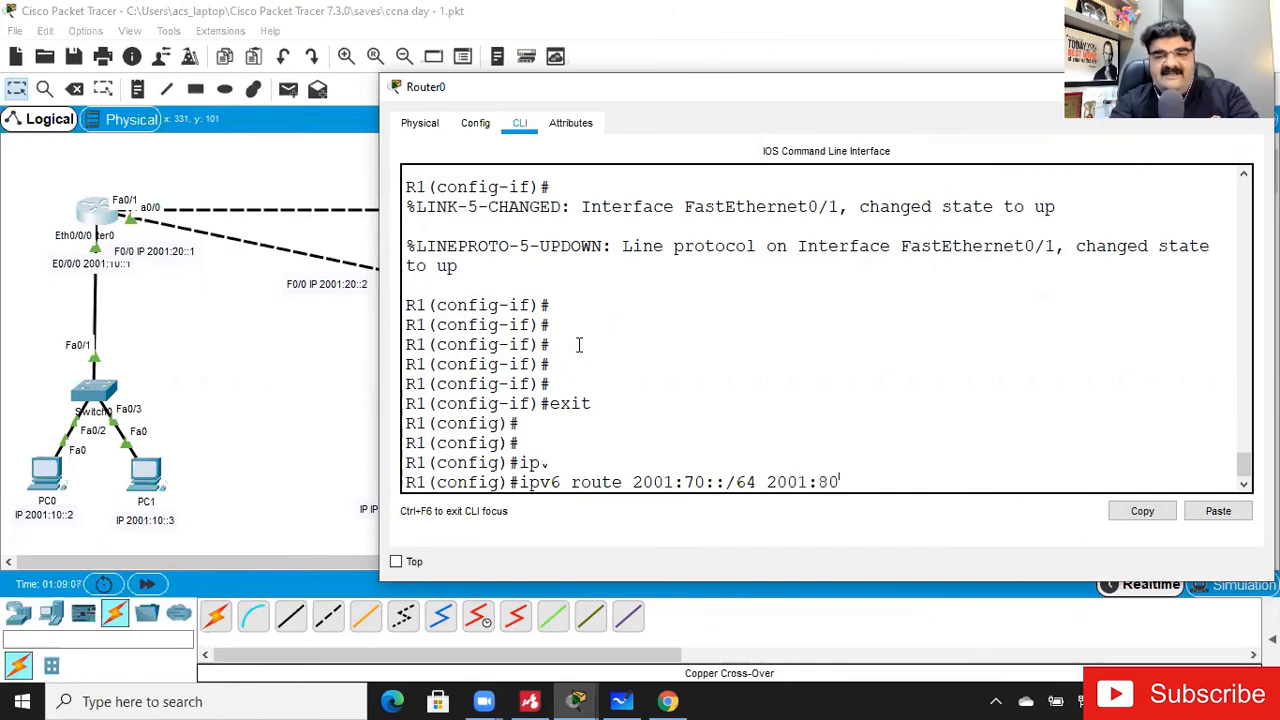
text(::2)
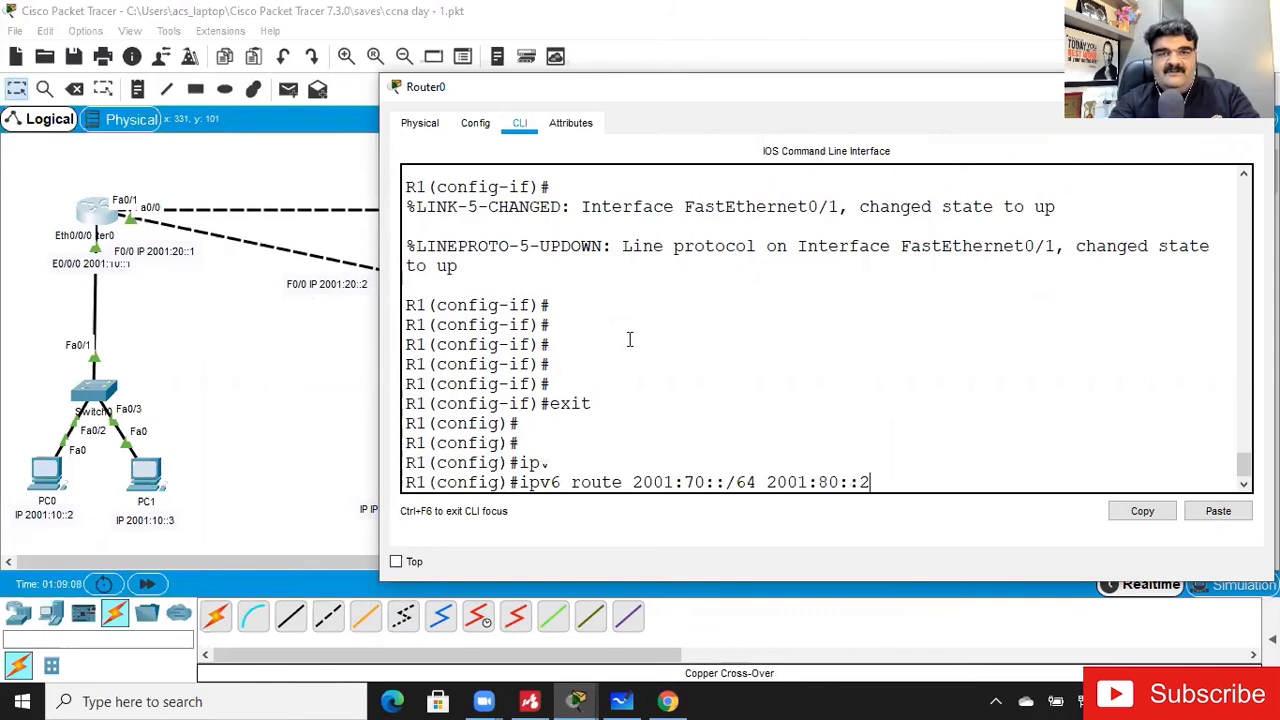
drag(590, 91, 351, 117)
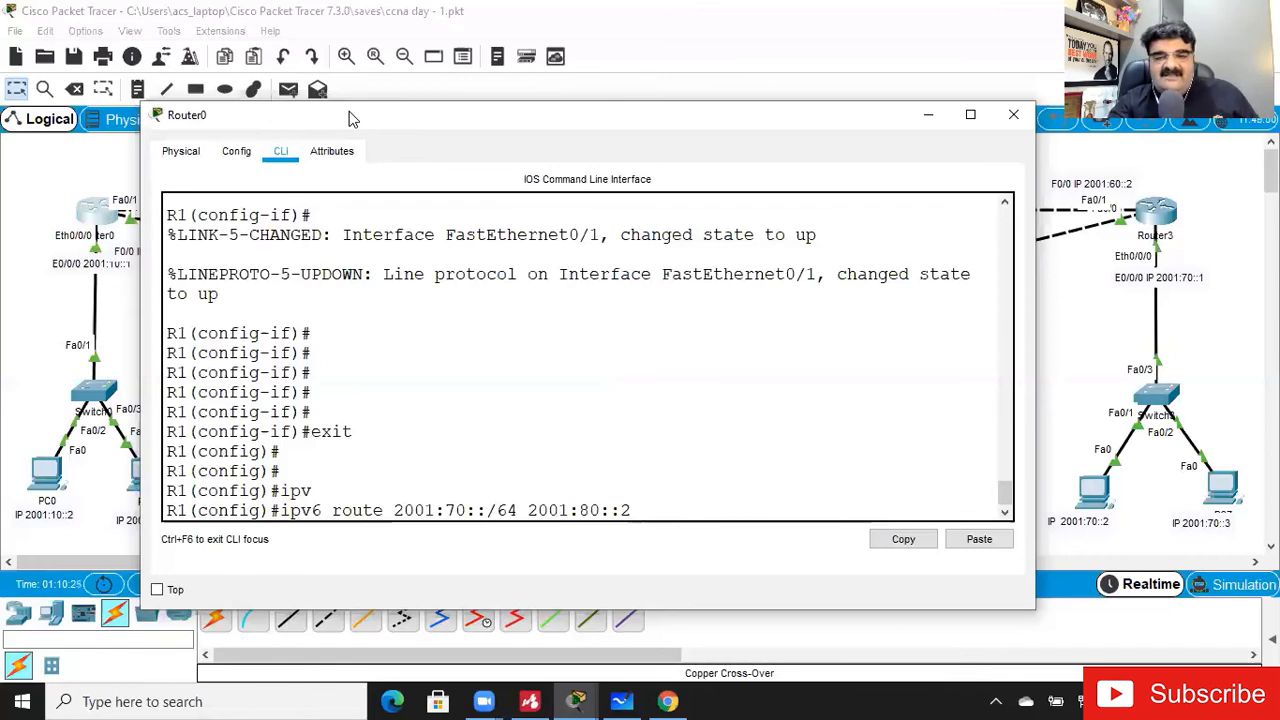
key(Return)
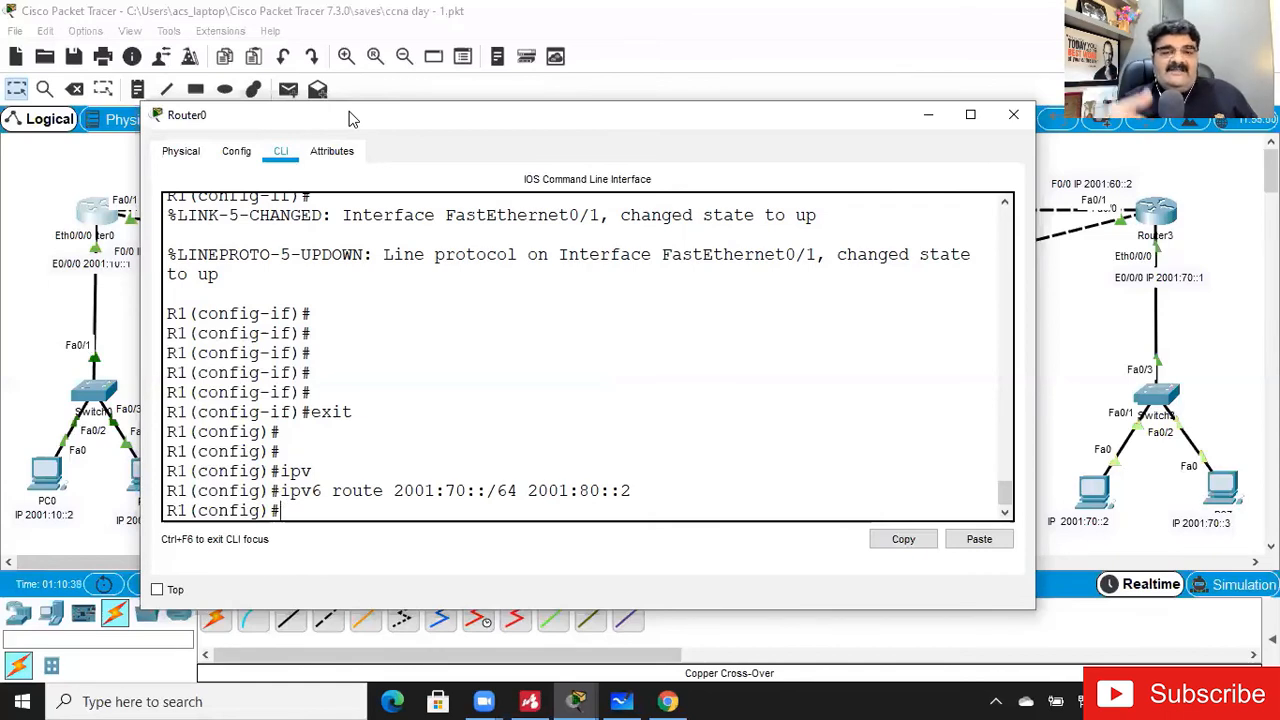
key(Return)
key(Return)
key(Return)
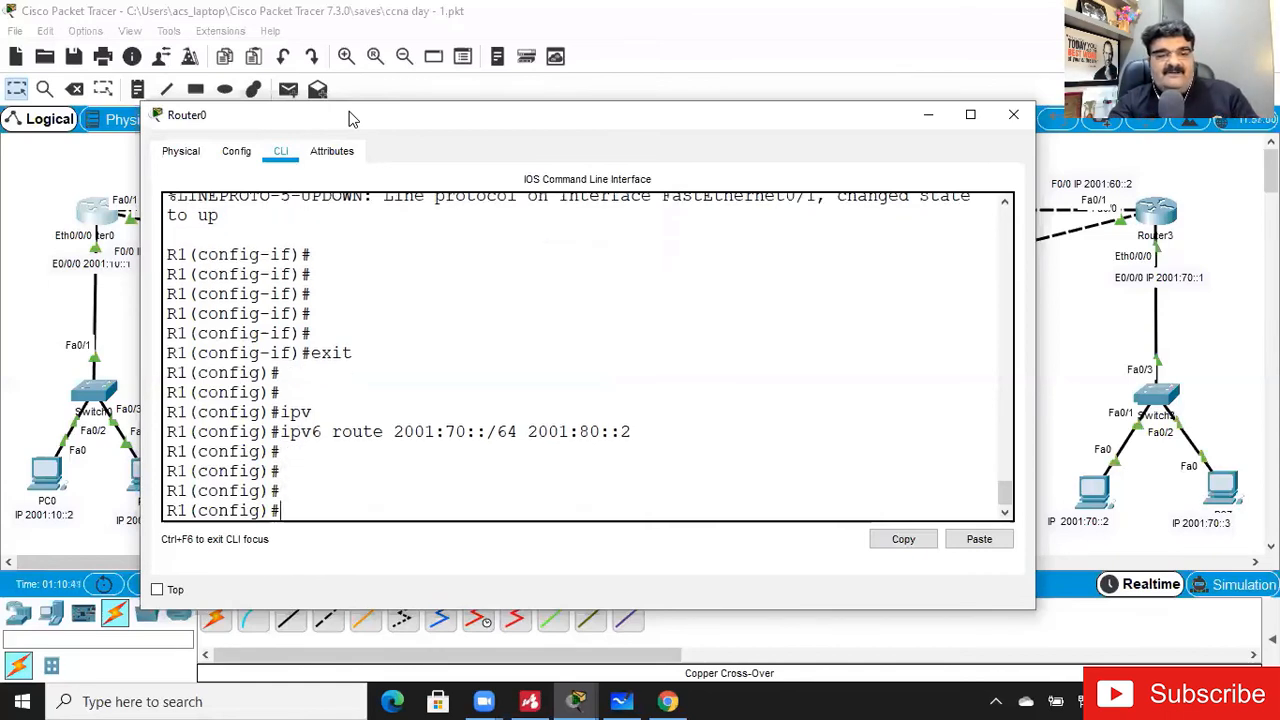
- Leave configuration mode on Router0 and display the IPv6 routing table to check the static route to 2001:70::/64
key(ctrl+z)
key(Return)
key(Return)
text(show v)
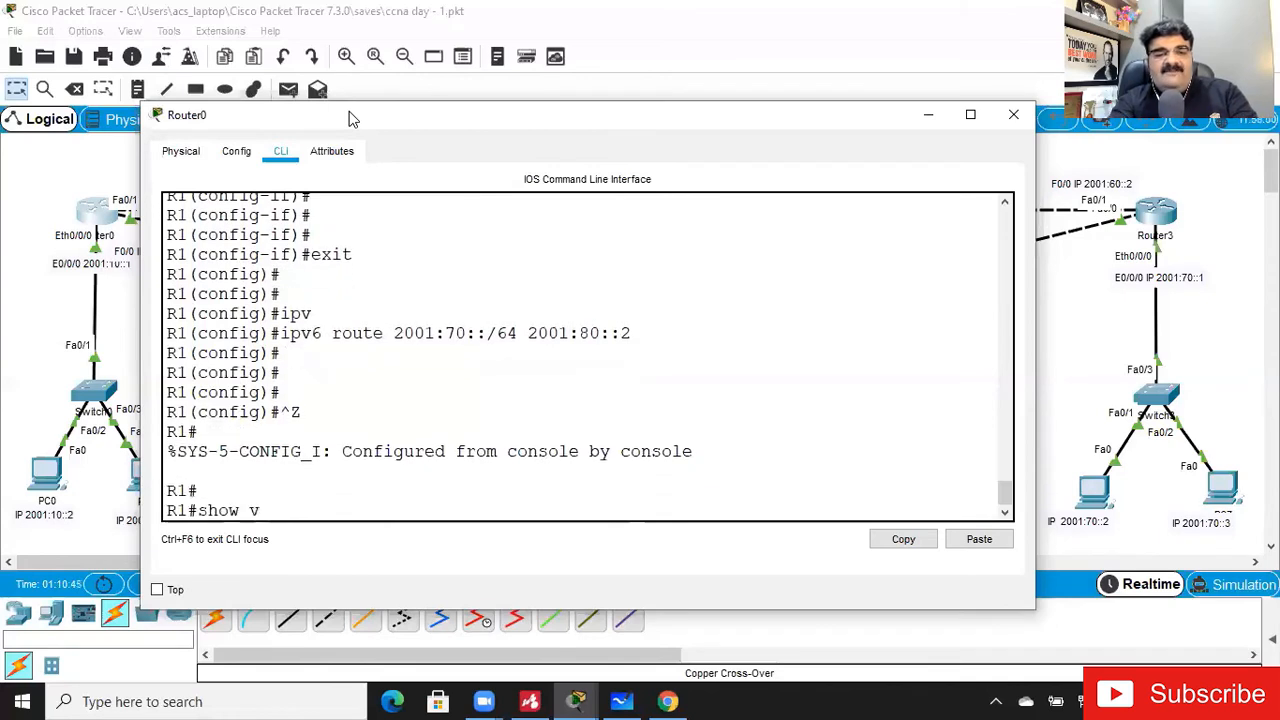
key(BackSpace)
text(ipv)
key(Tab)
text(route)
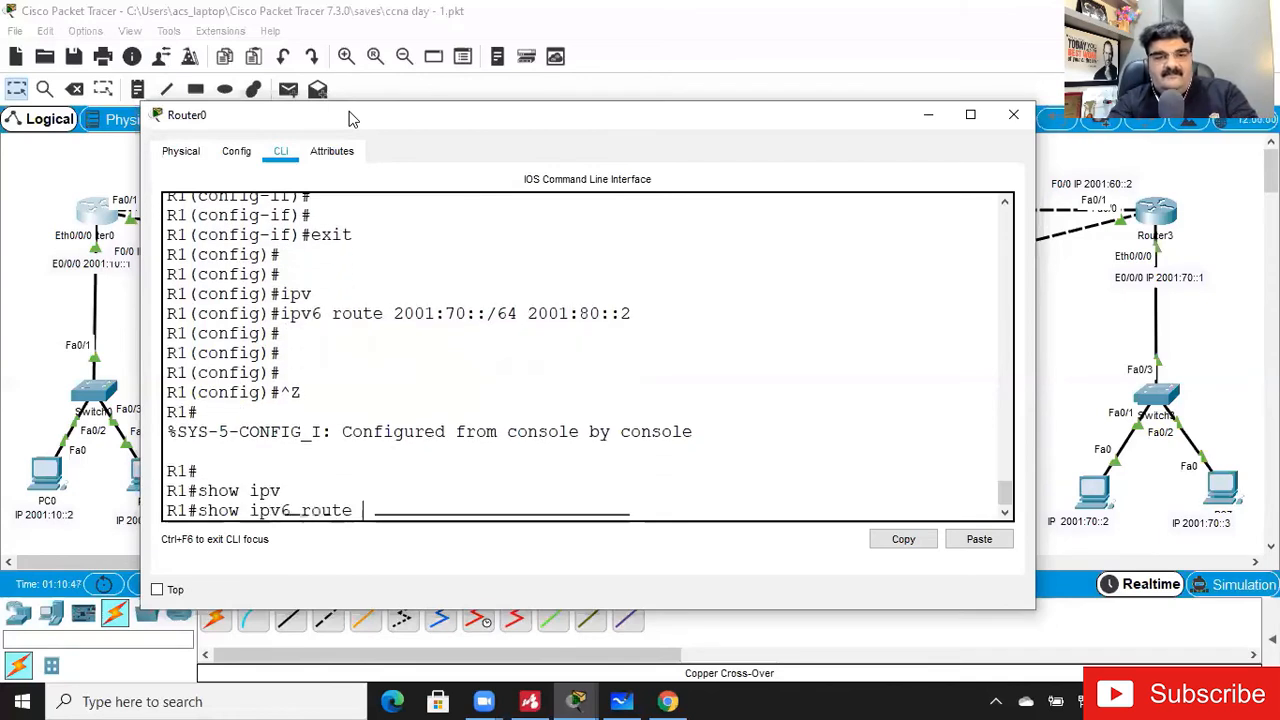
key(Return)
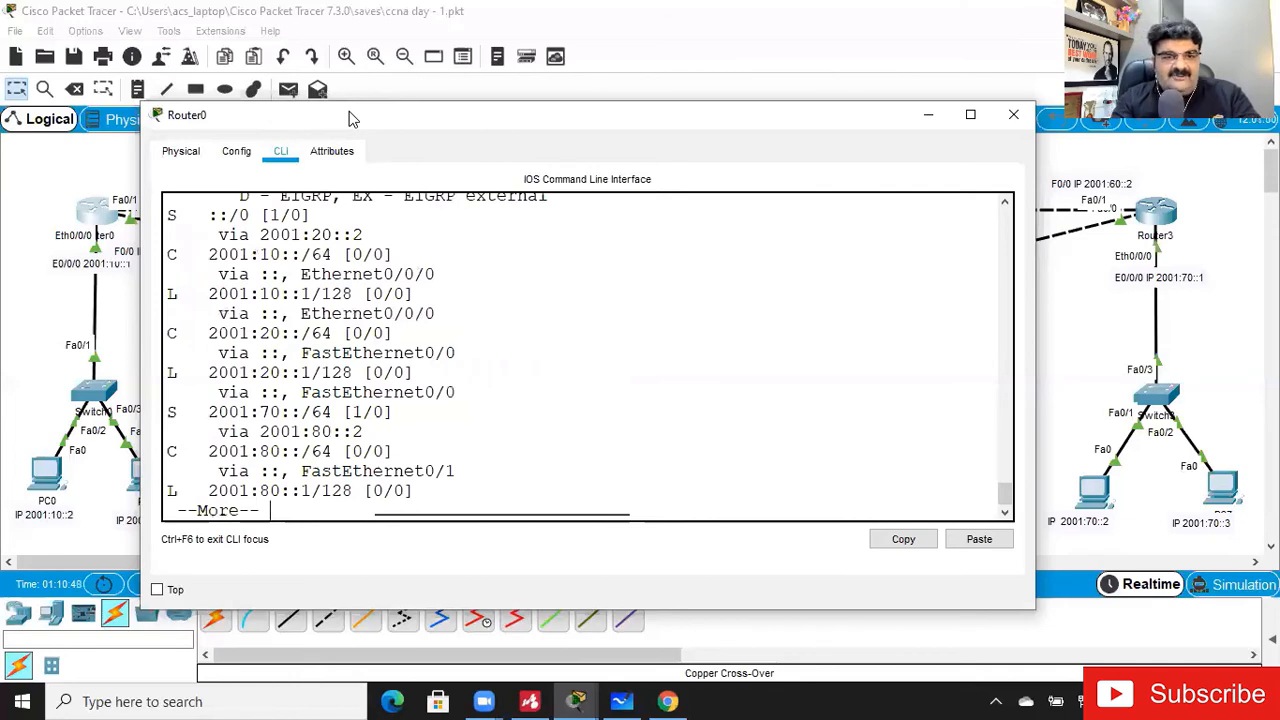
key(Return)
key(Return)
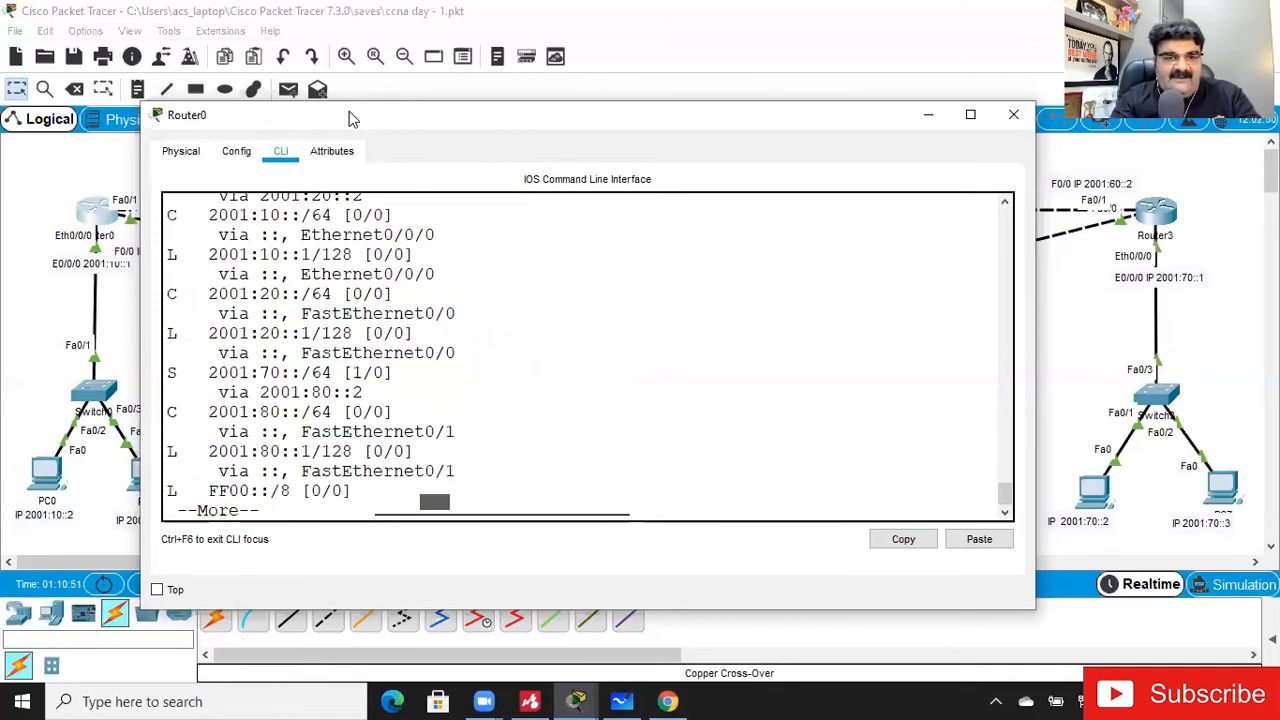
drag(227, 372, 364, 395)
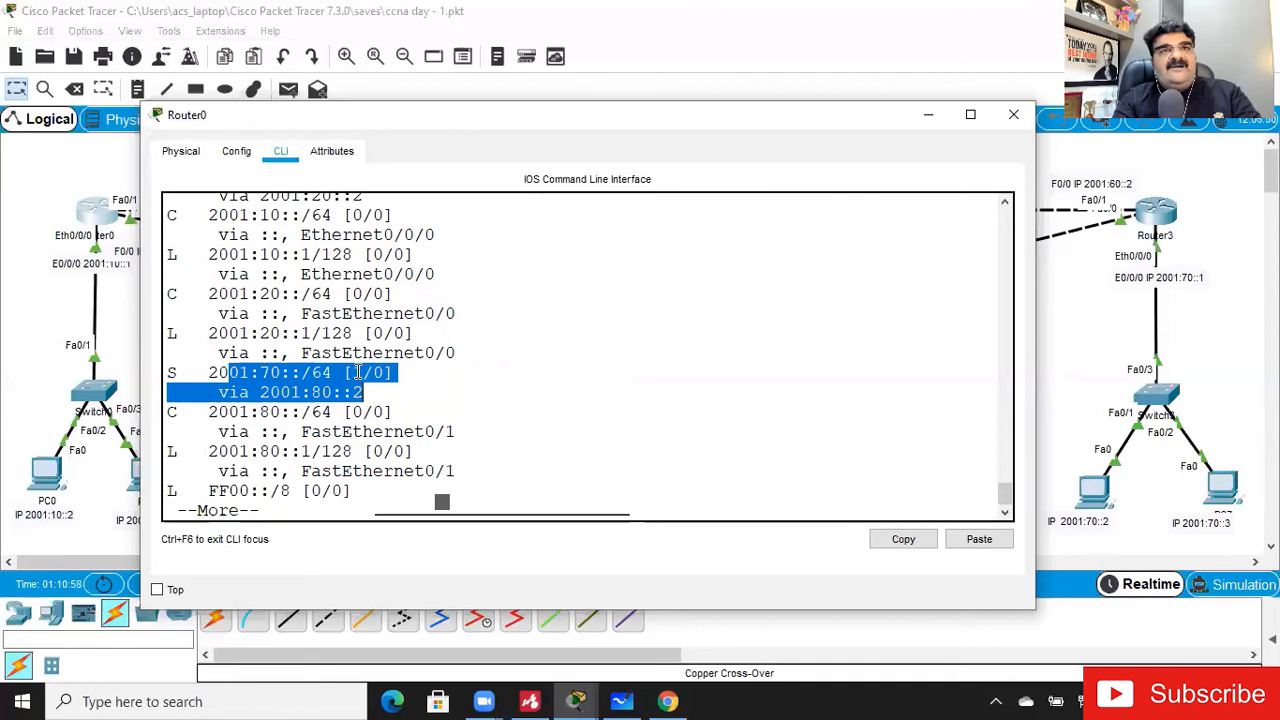
click(357, 372)
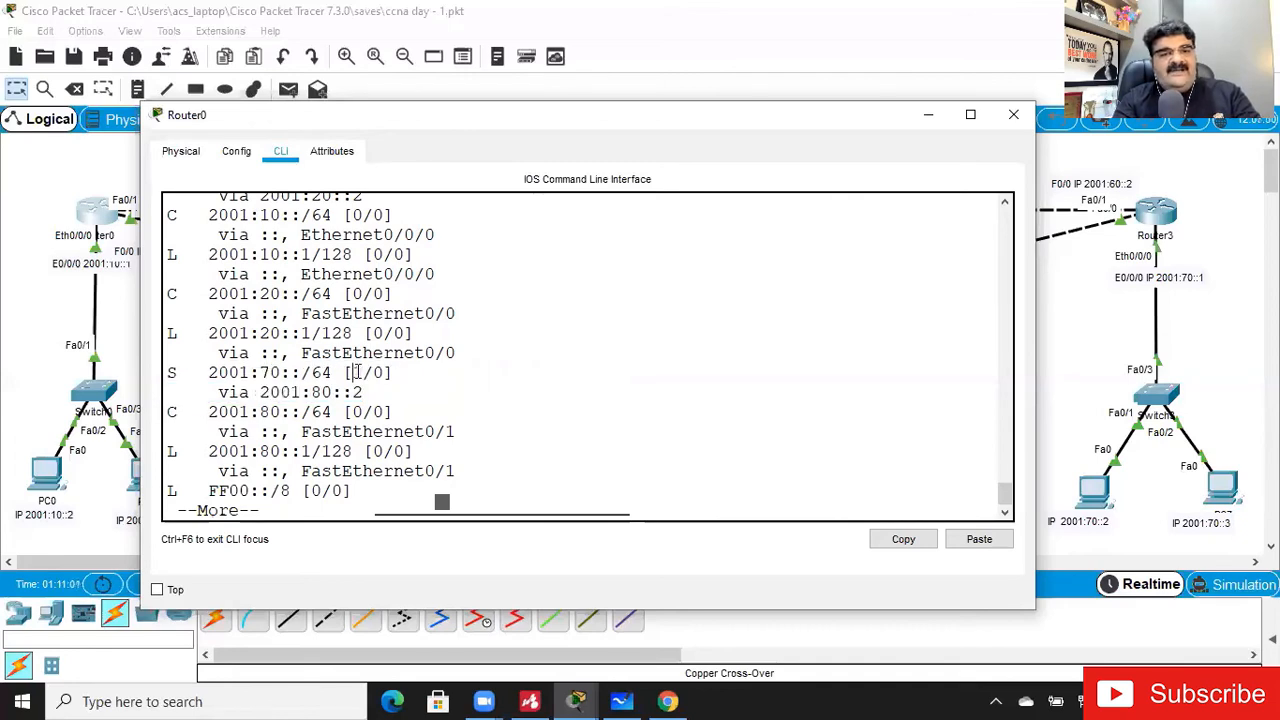
key(space)
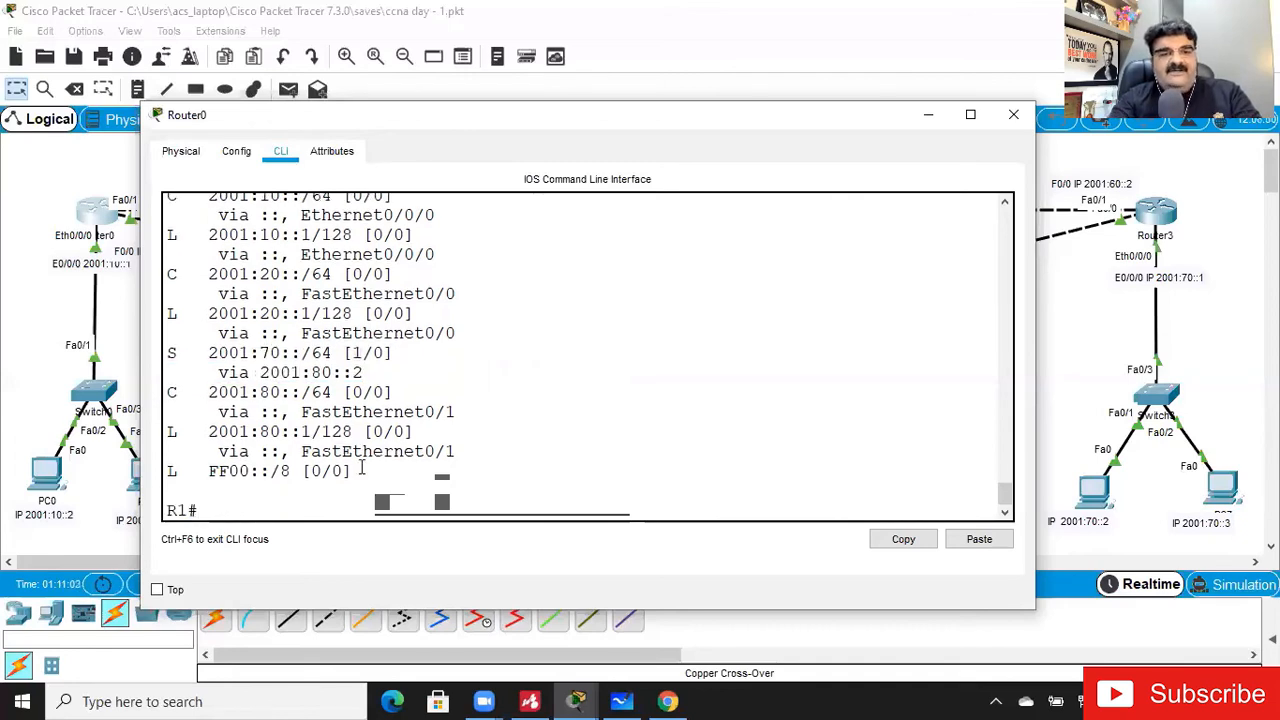
- Add a floating IPv6 static route on Router0 to 2001:70::/64 via 2001:20::2 with administrative distance 3
key(Return)
text(config t)
key(Return)
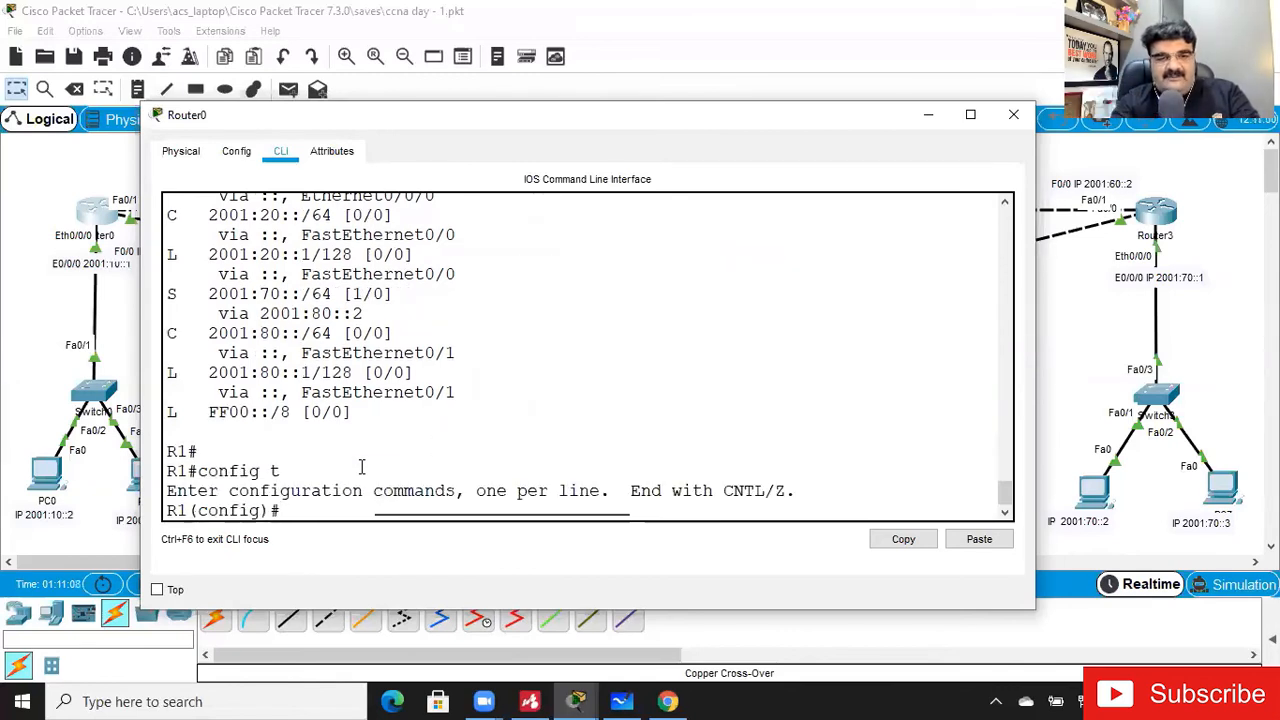
key(Up)
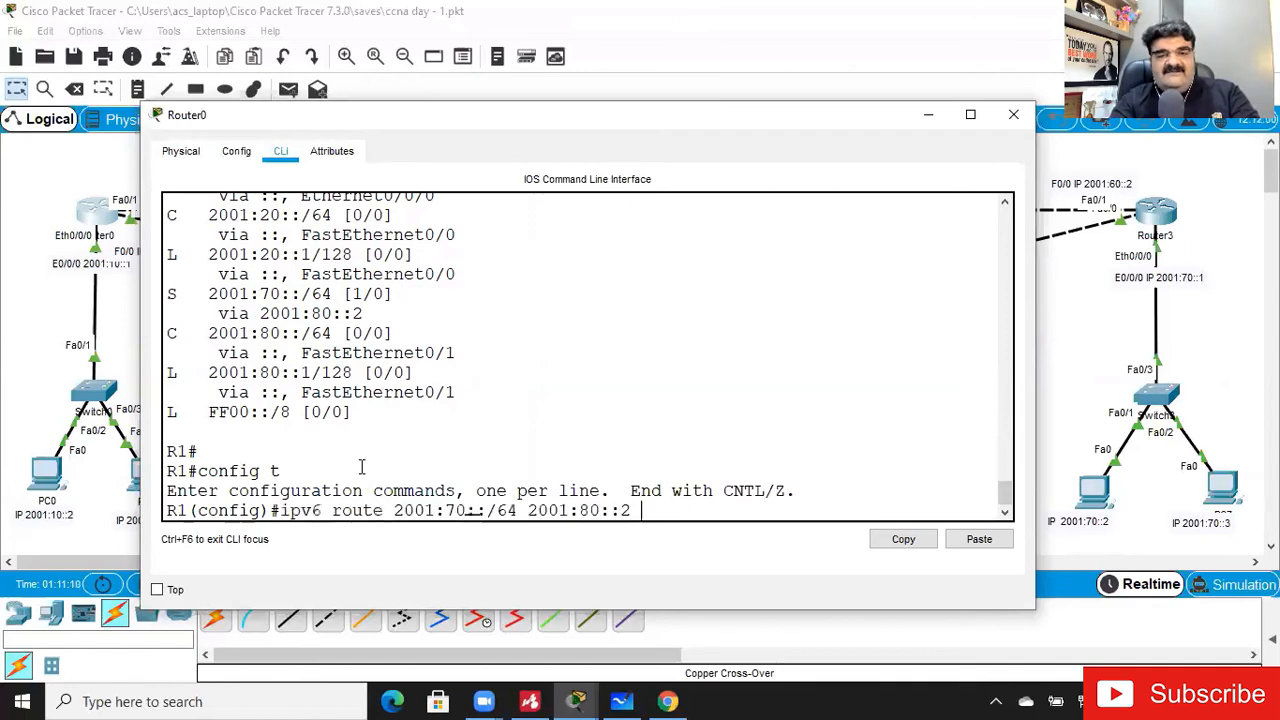
key(Left)
key(Left)
key(Left)
key(Left)
key(Left)
key(Left)
key(Left)
key(Left)
key(Left)
key(Right)
key(Right)
key(Right)
key(Right)
key(BackSpace)
text(2)
key(Right)
key(Right)
key(Right)
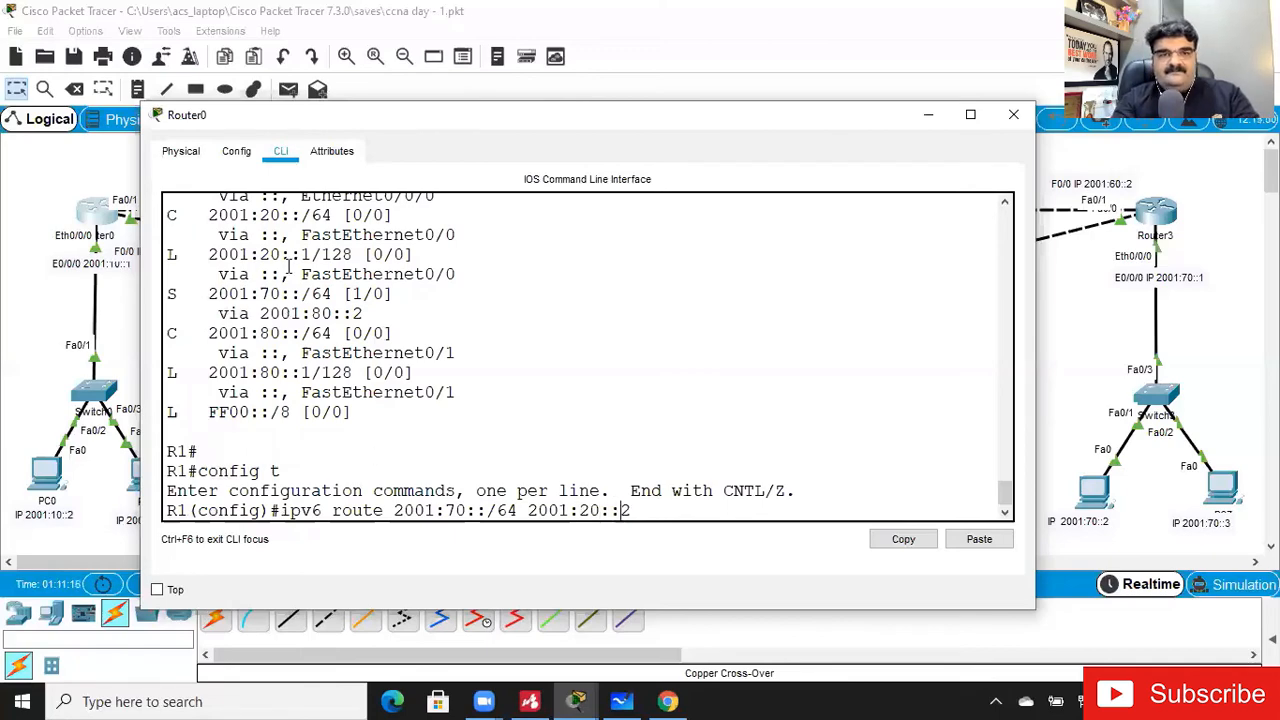
drag(416, 124, 442, 474)
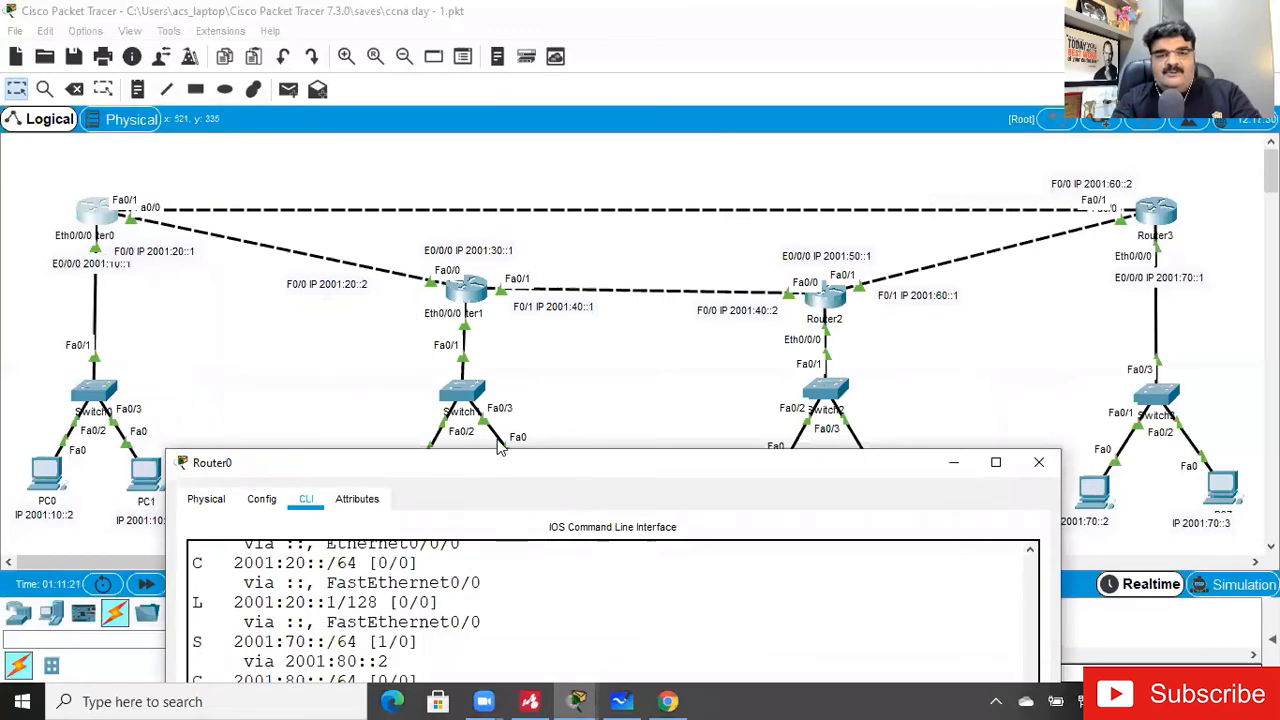
drag(495, 463, 474, 137)
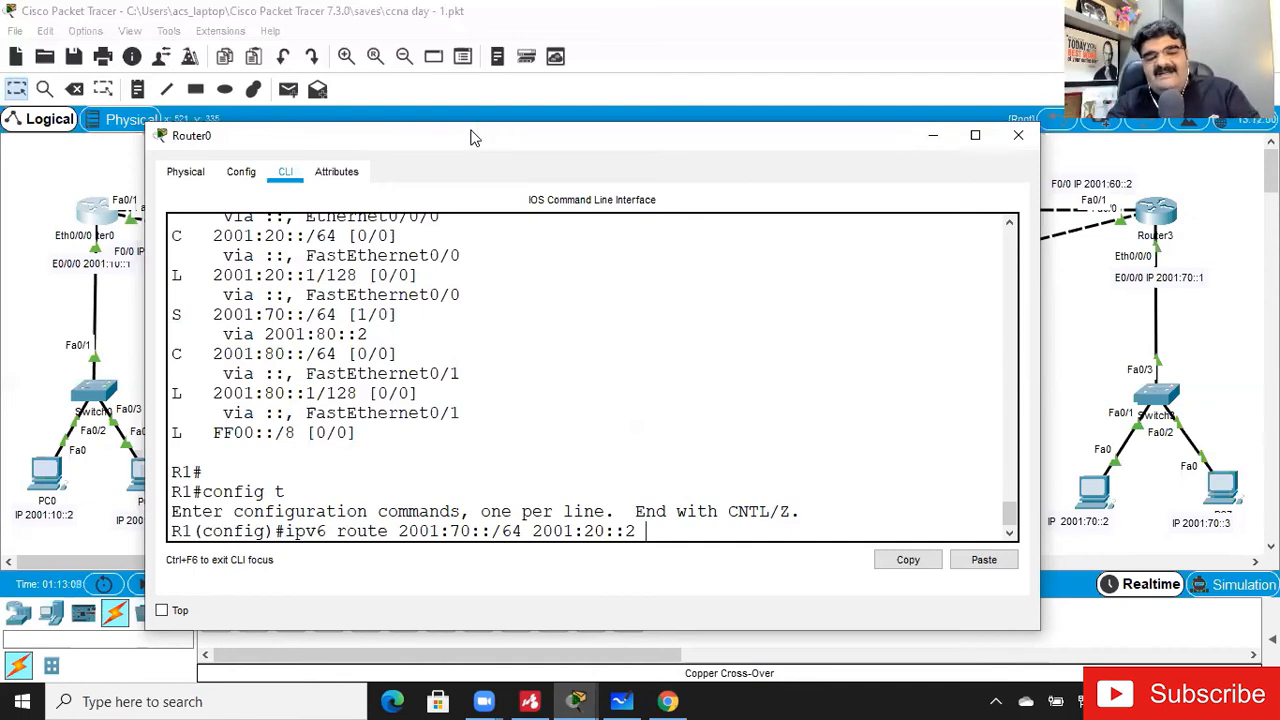
text(3)
key(Return)
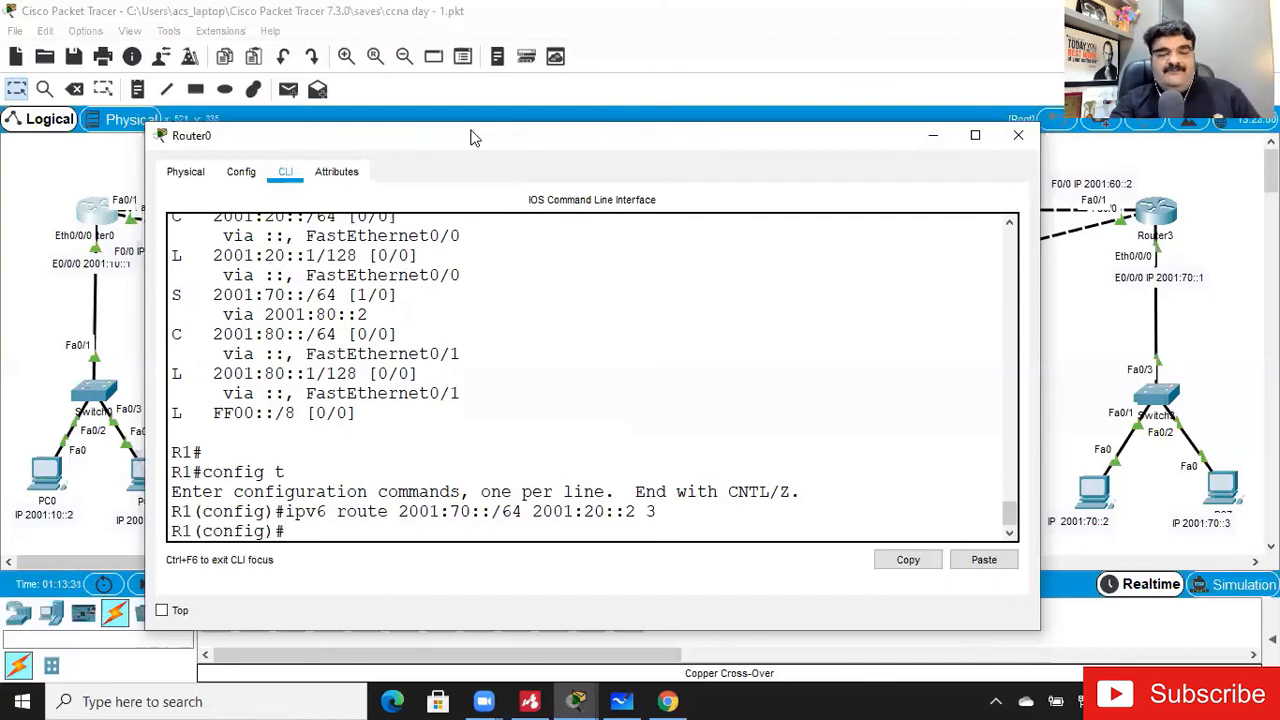
- Display the IPv6 routing table from configuration mode and examine the 2001:70::/64 route's administrative distance and next hop
text(do show ipv6 route)
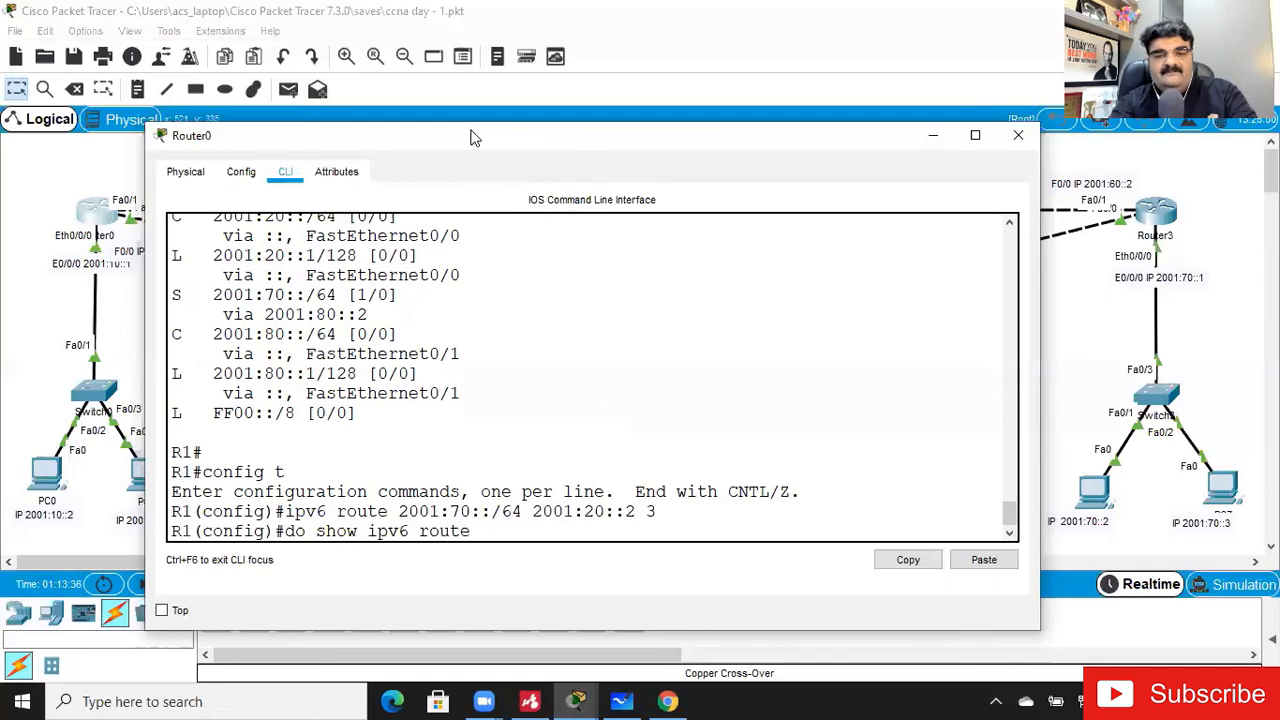
key(Return)
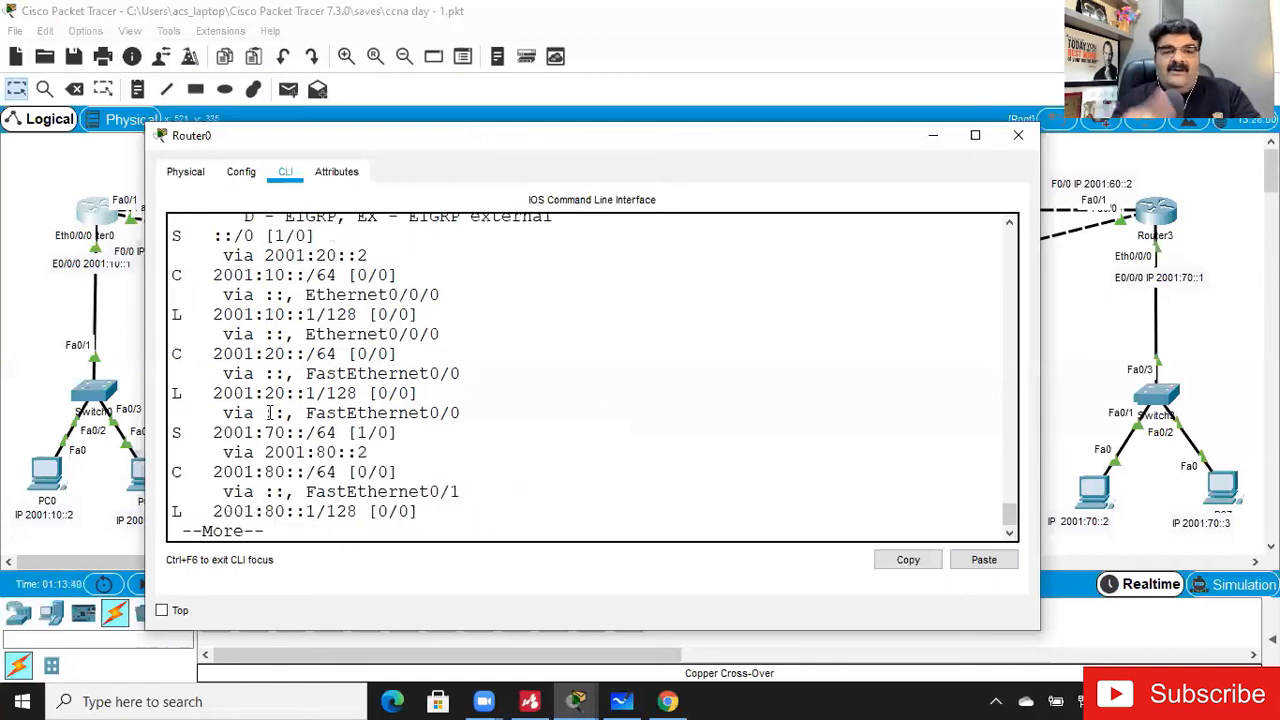
key(Return)
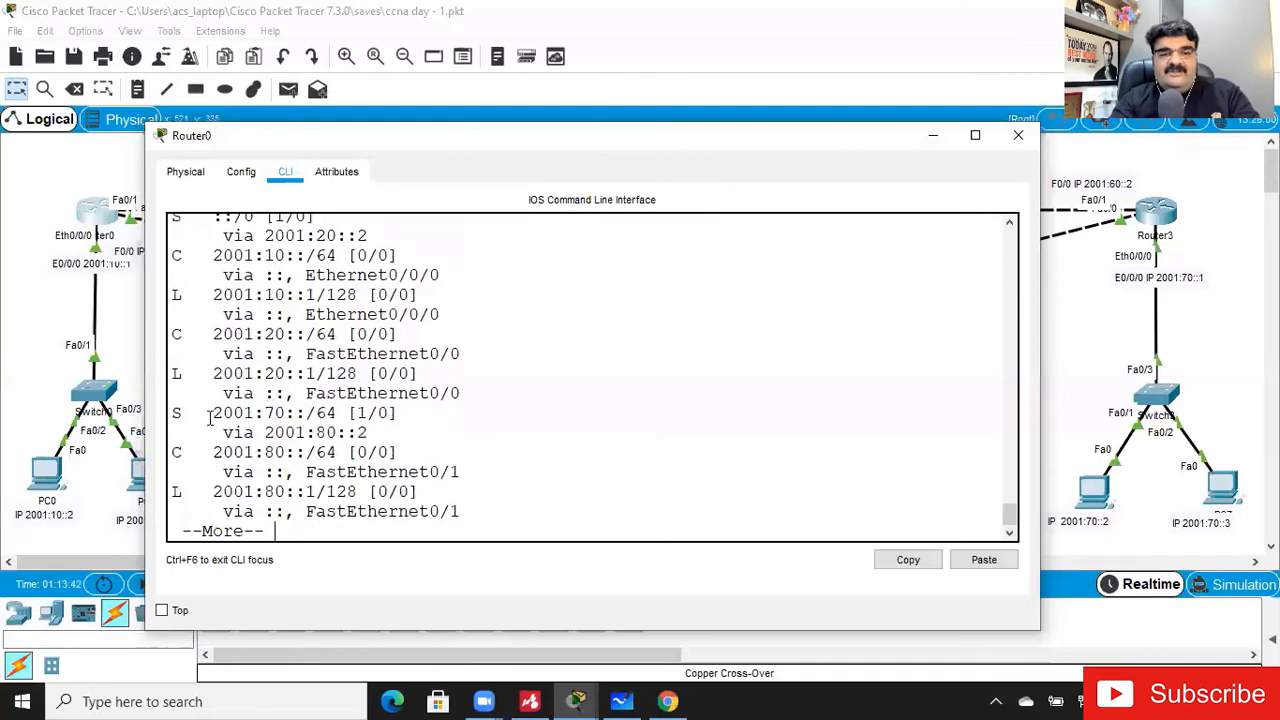
drag(215, 413, 385, 432)
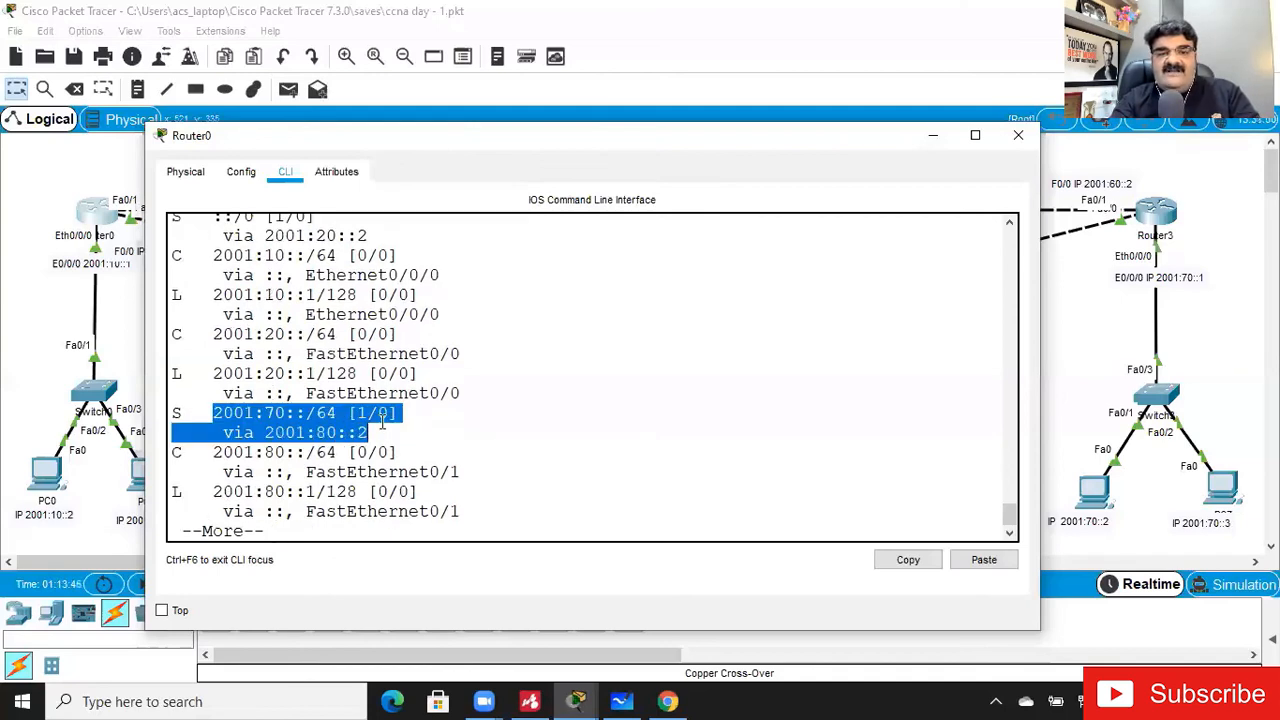
click(383, 426)
drag(356, 413, 366, 413)
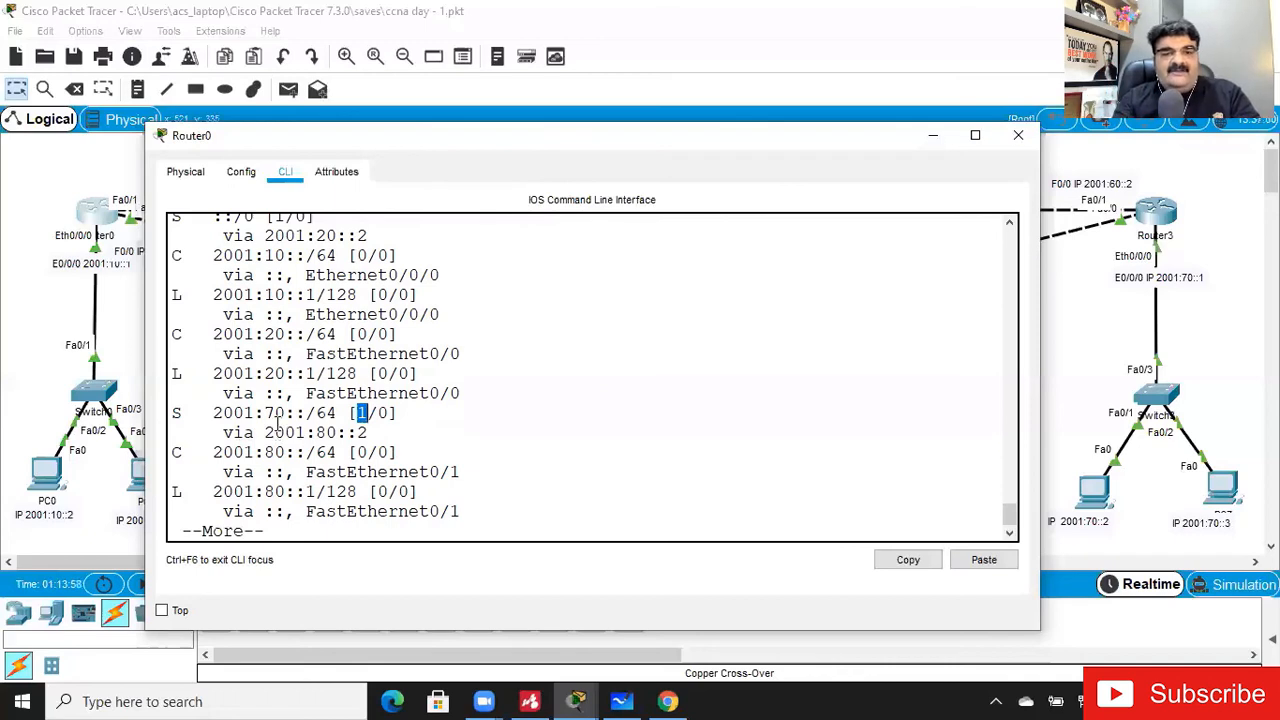
drag(224, 432, 373, 432)
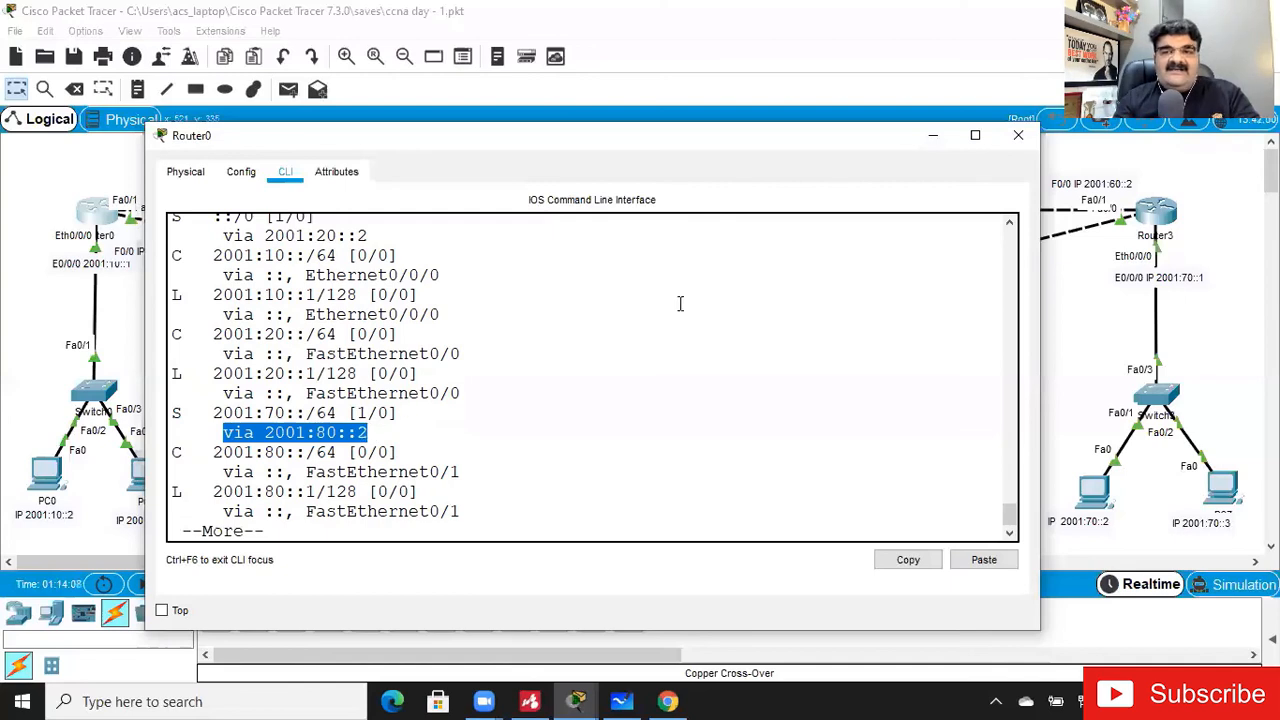
- Delete the direct cable between Router0 and Router3, declining deletion of the currently selected item
click(935, 140)
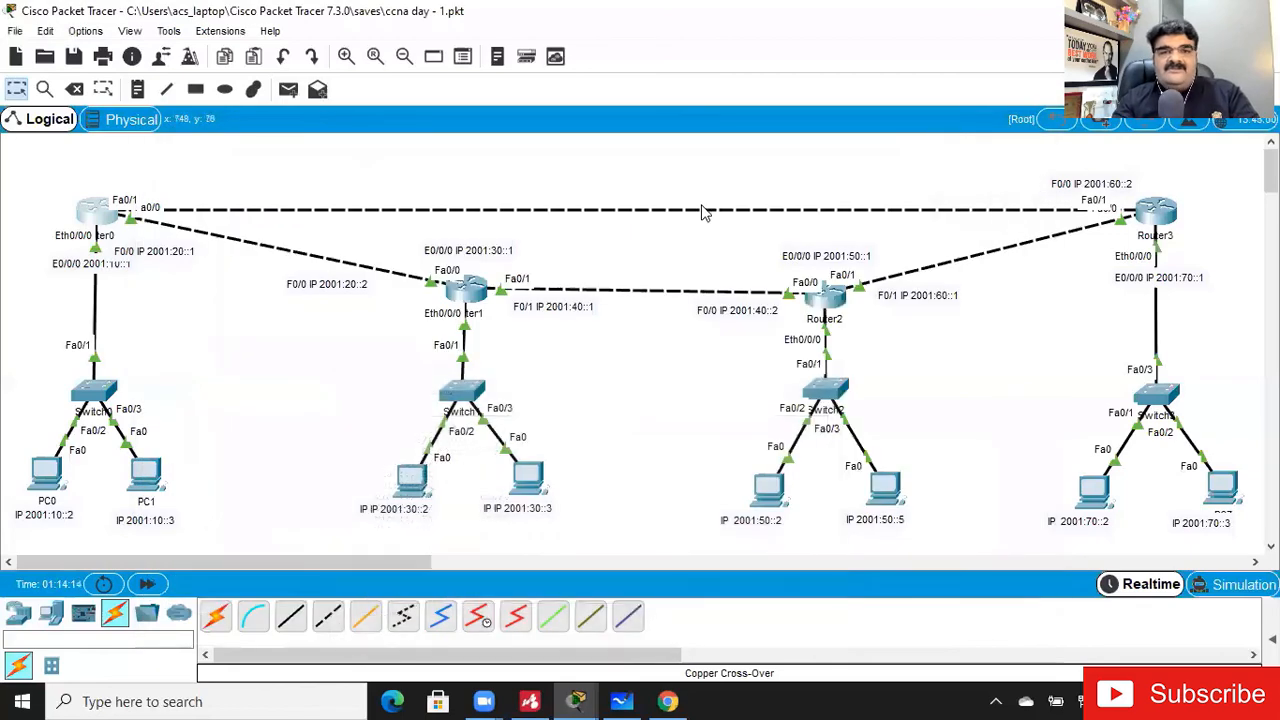
click(75, 89)
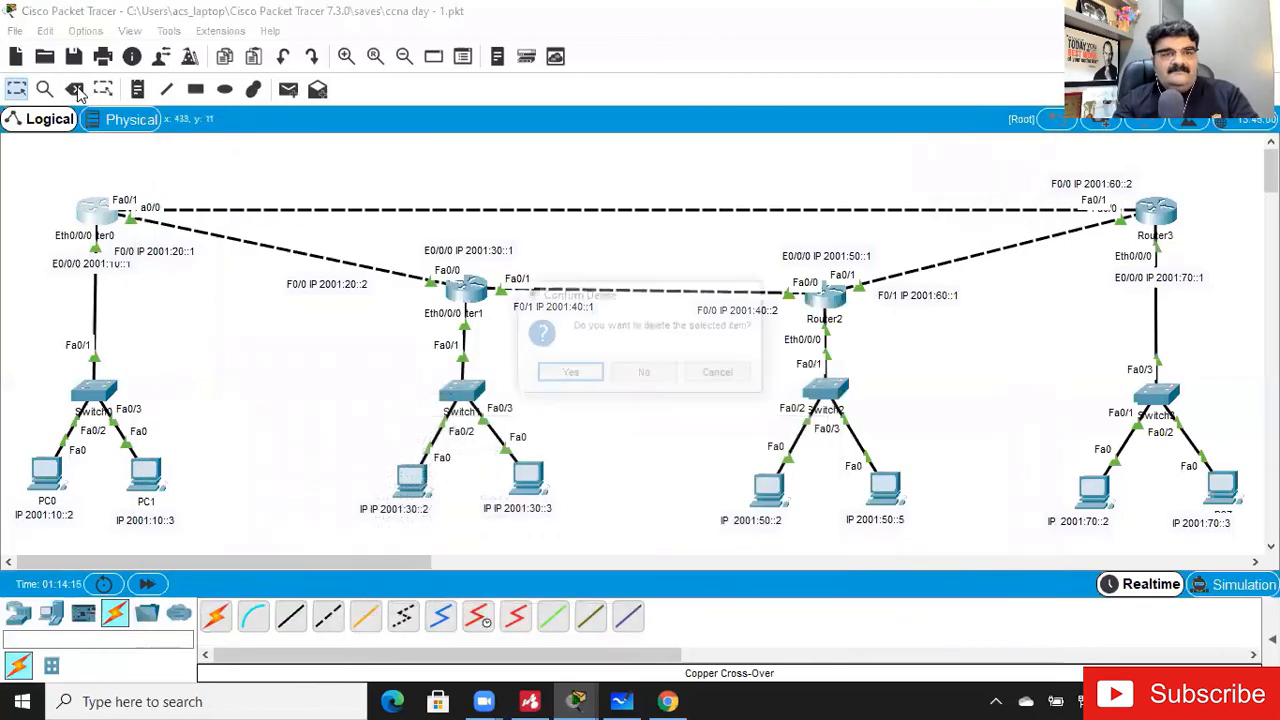
click(645, 374)
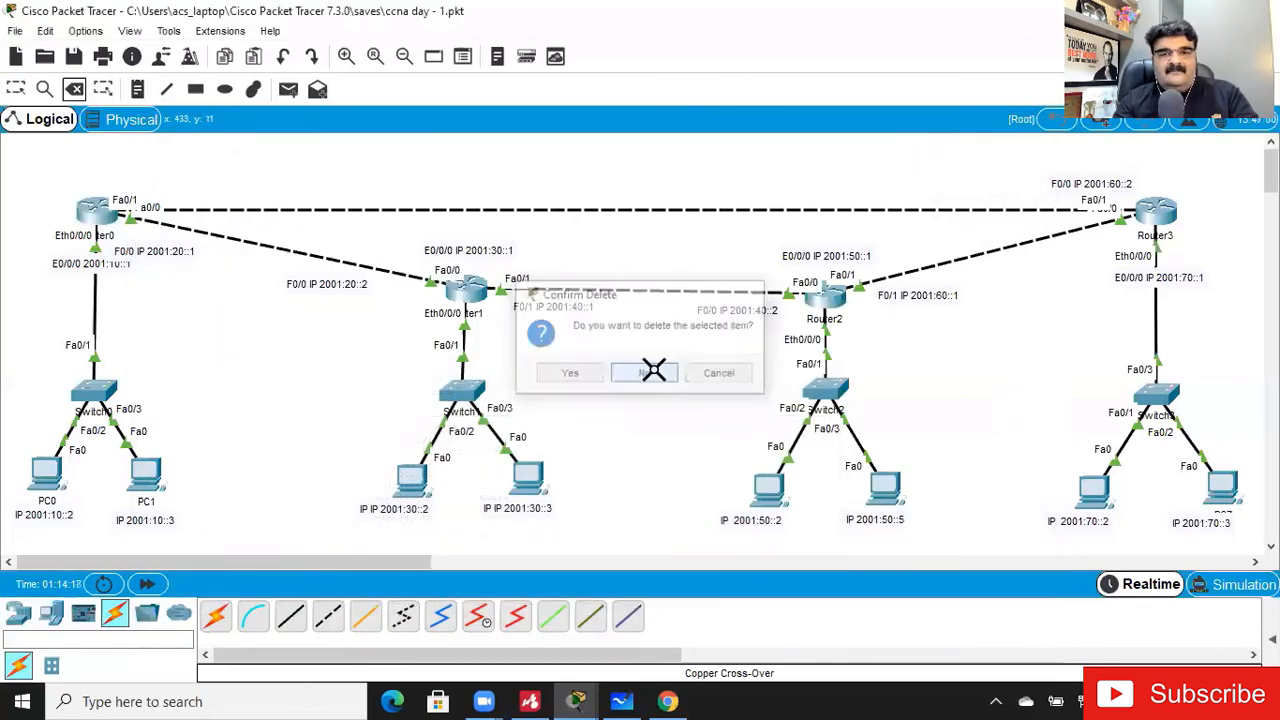
click(629, 208)
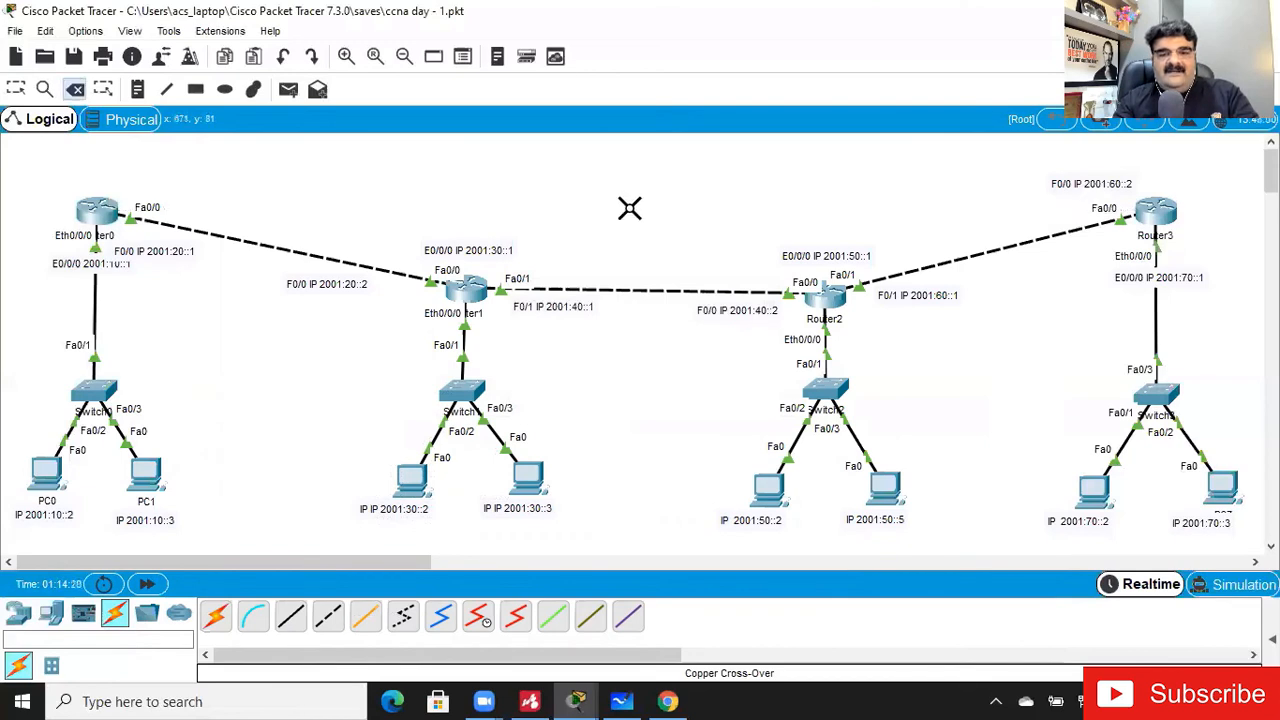
- Return to Router0's command line and display the IPv6 routing table from configuration mode after the link removal
mouse_move(575, 700)
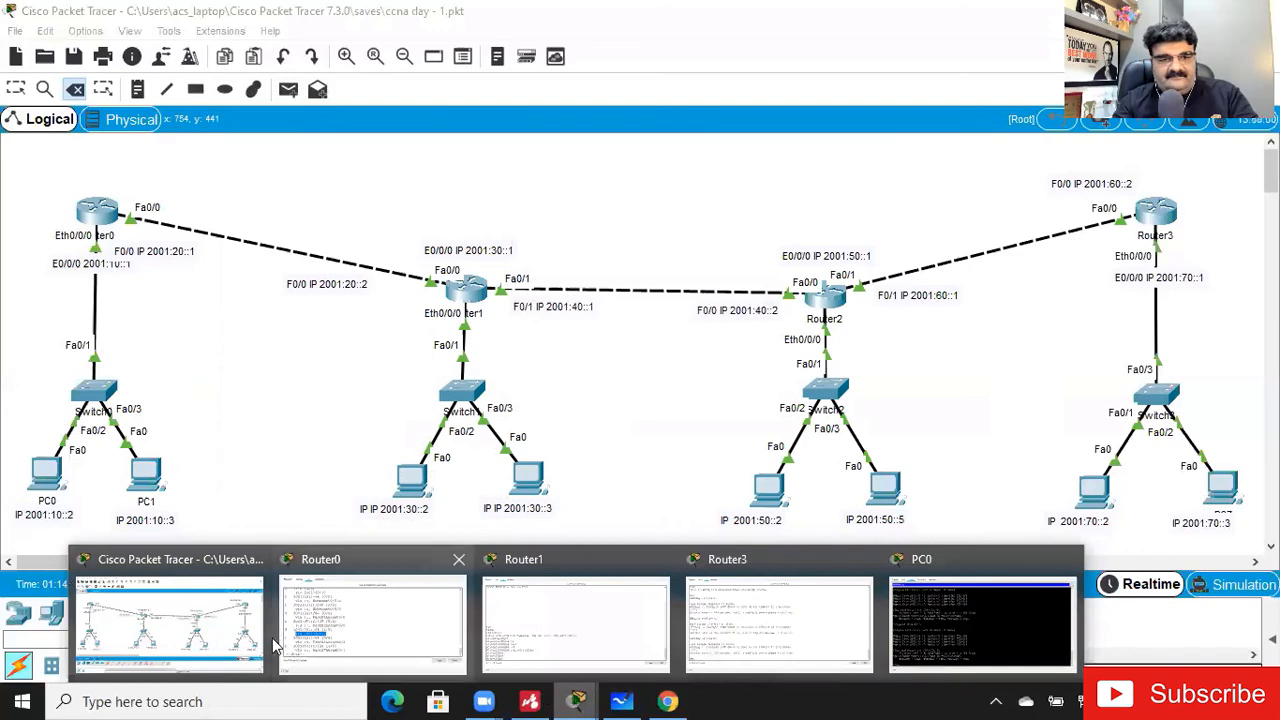
click(390, 630)
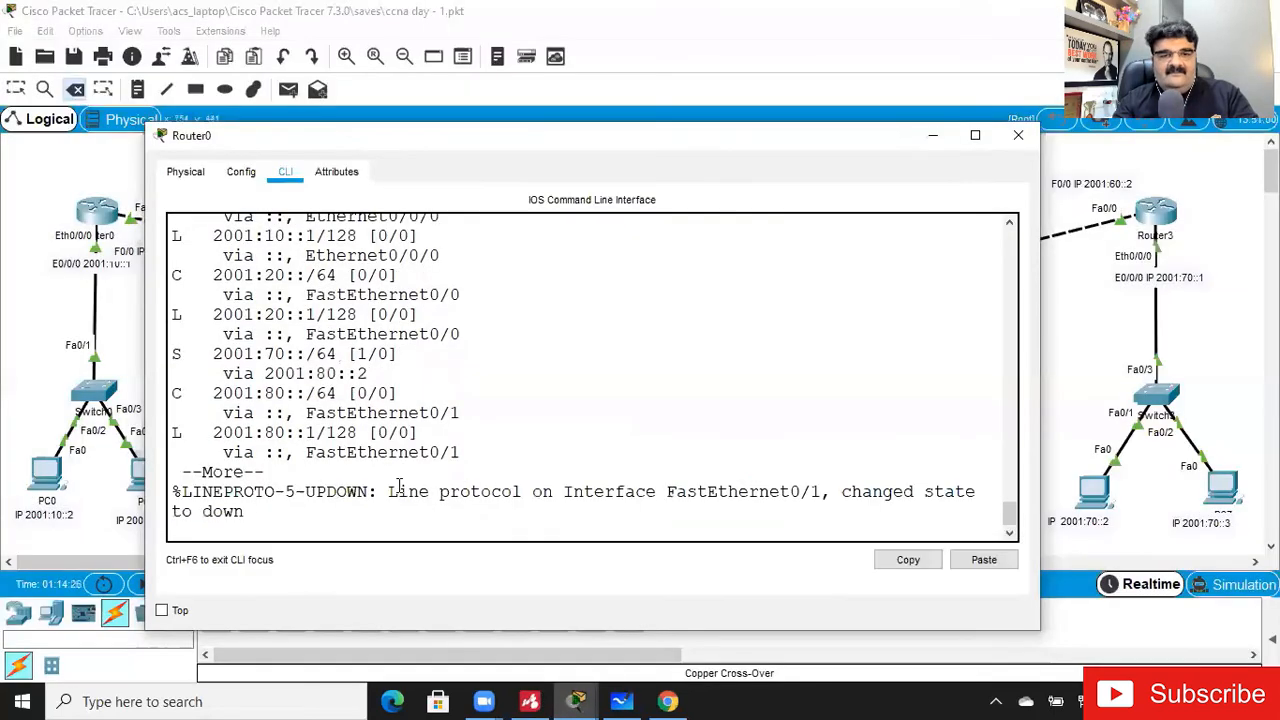
key(Return)
key(Return)
key(Return)
key(Up)
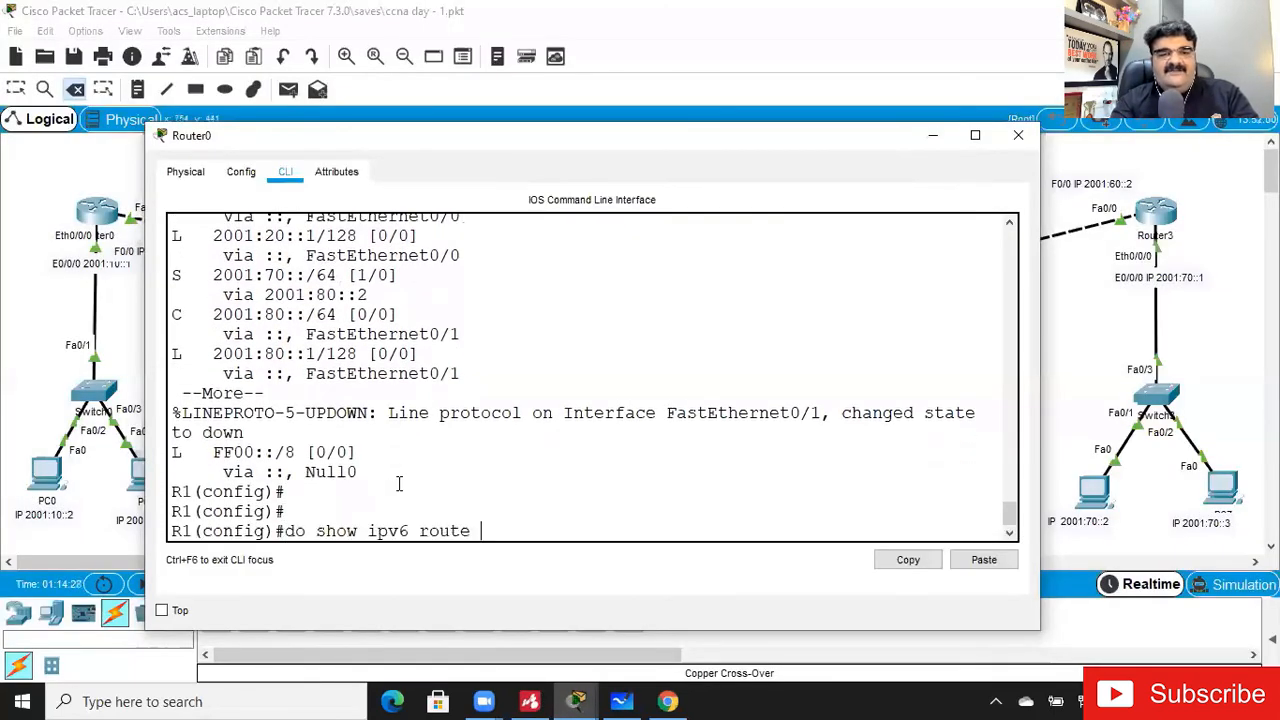
key(Return)
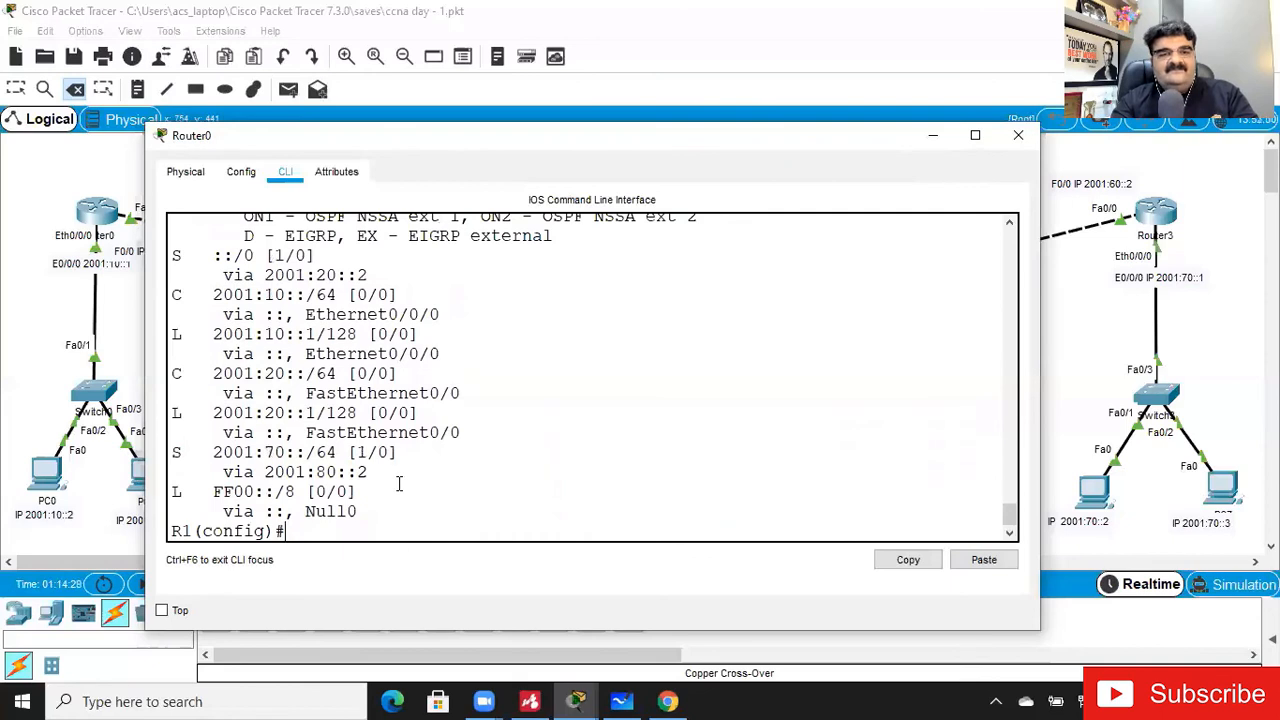
key(Return)
key(Return)
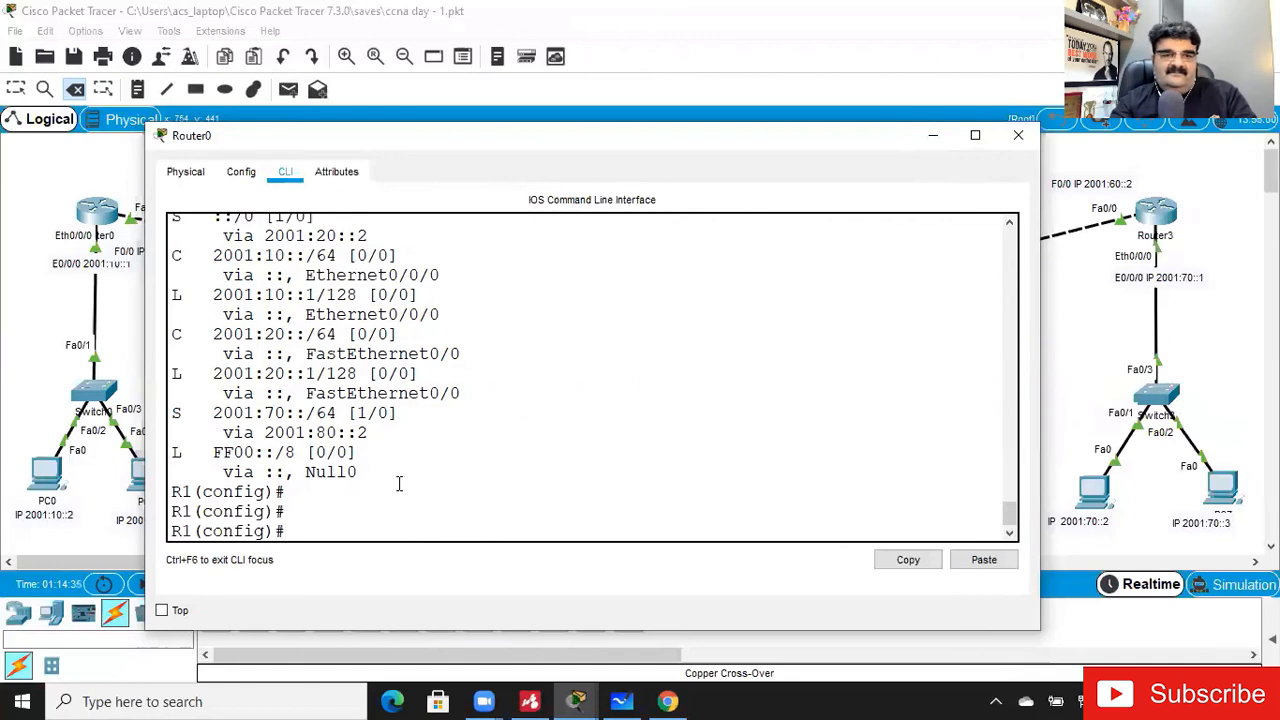
- Display Router0's IPv6 routing table again and examine the next hop of the 2001:70::/64 static route
key(Up)
key(Return)
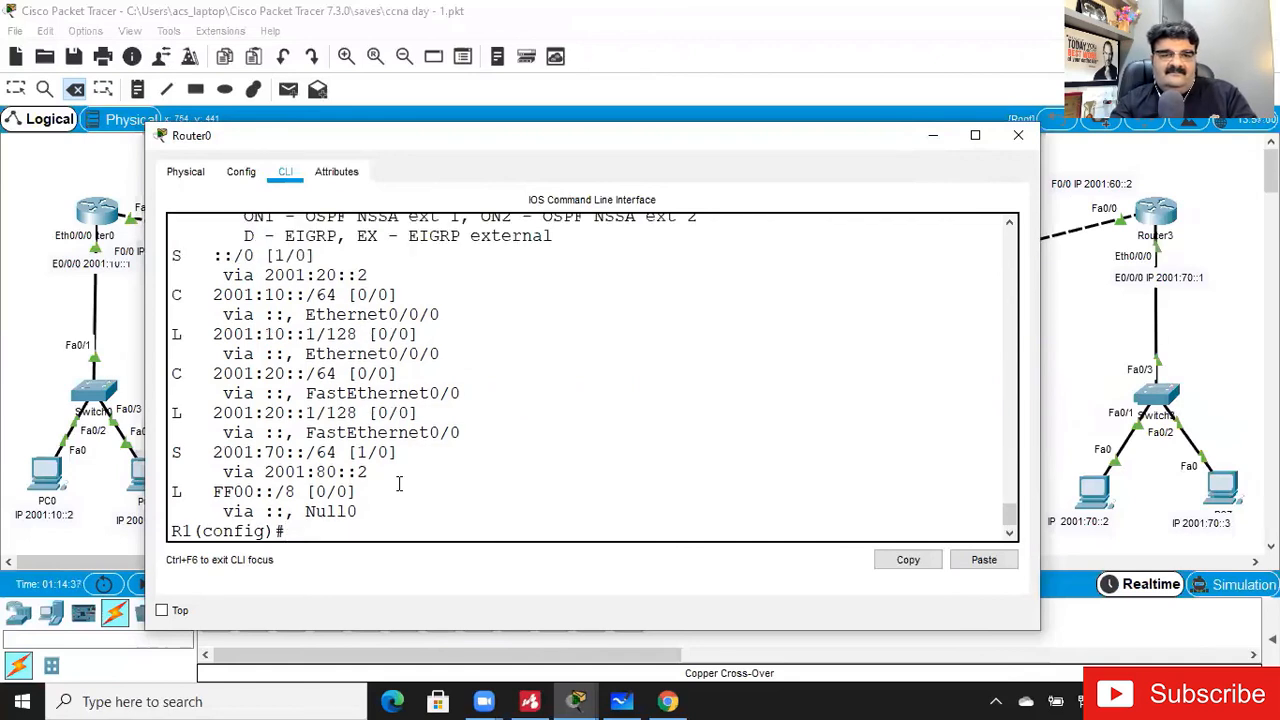
key(Return)
key(Return)
key(Return)
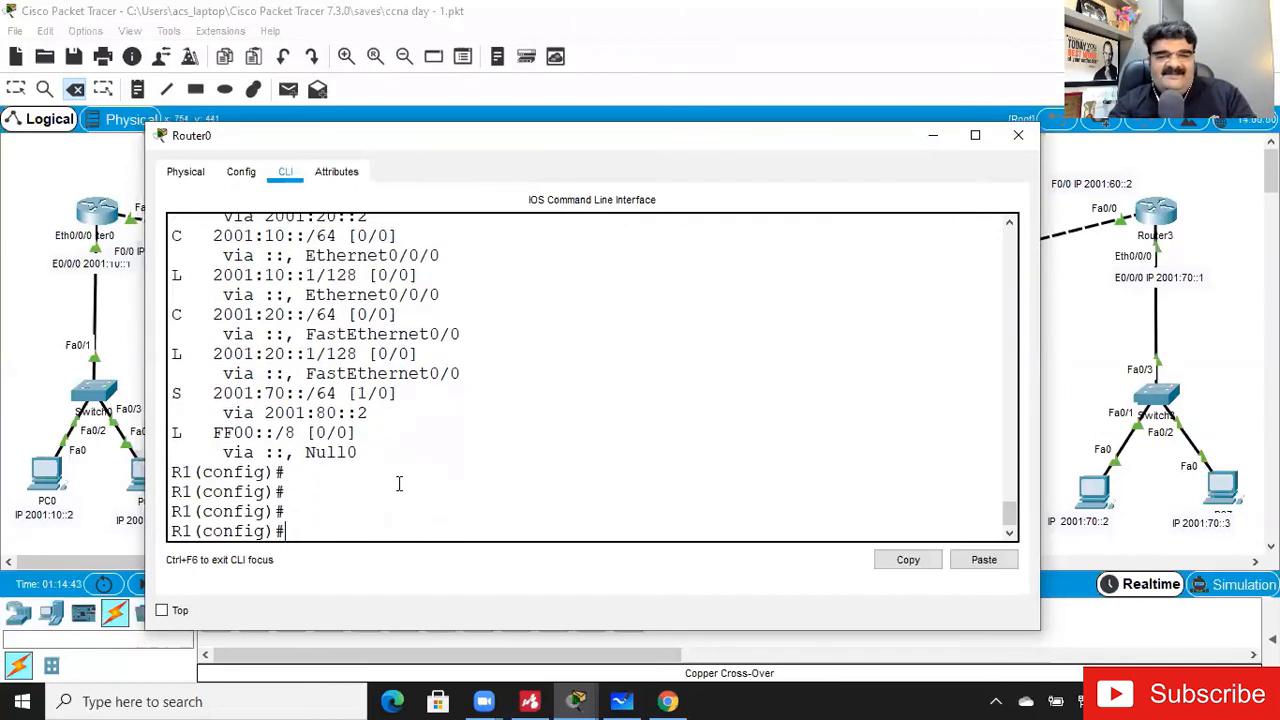
drag(307, 413, 386, 412)
click(386, 500)
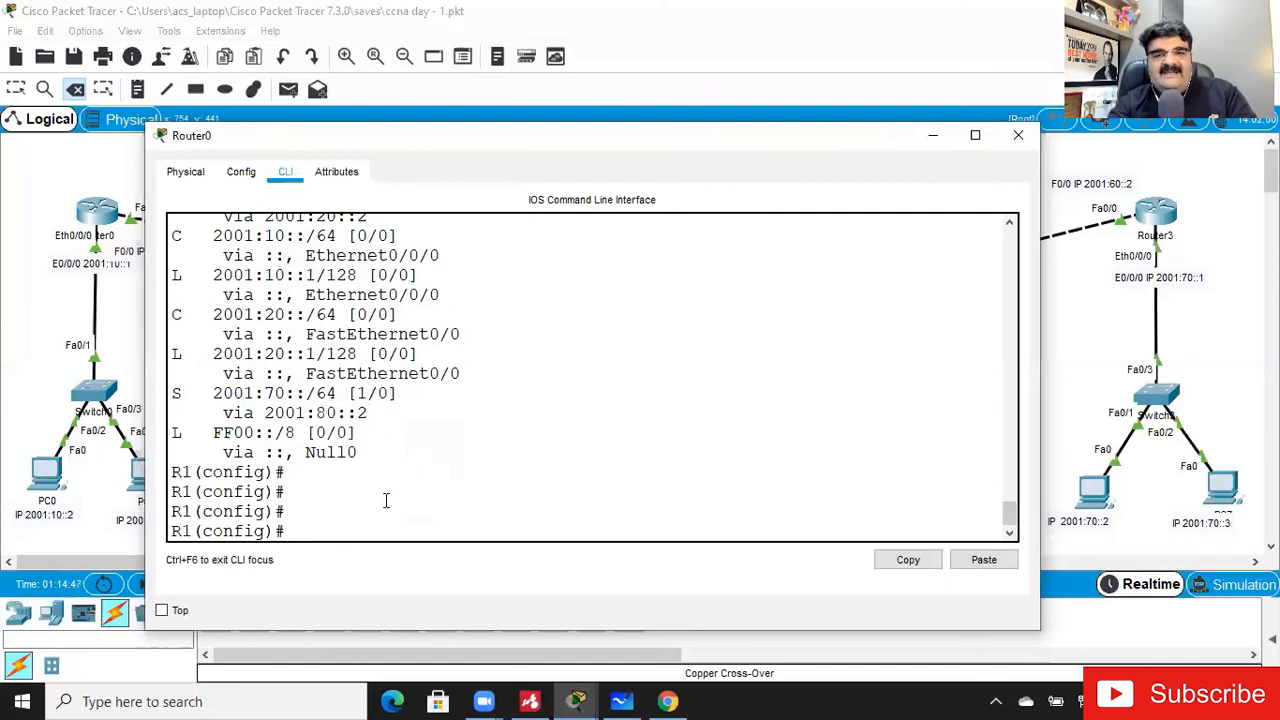
- Rerun the IPv6 routing table display from configuration mode to recheck for the floating route
key(Up)
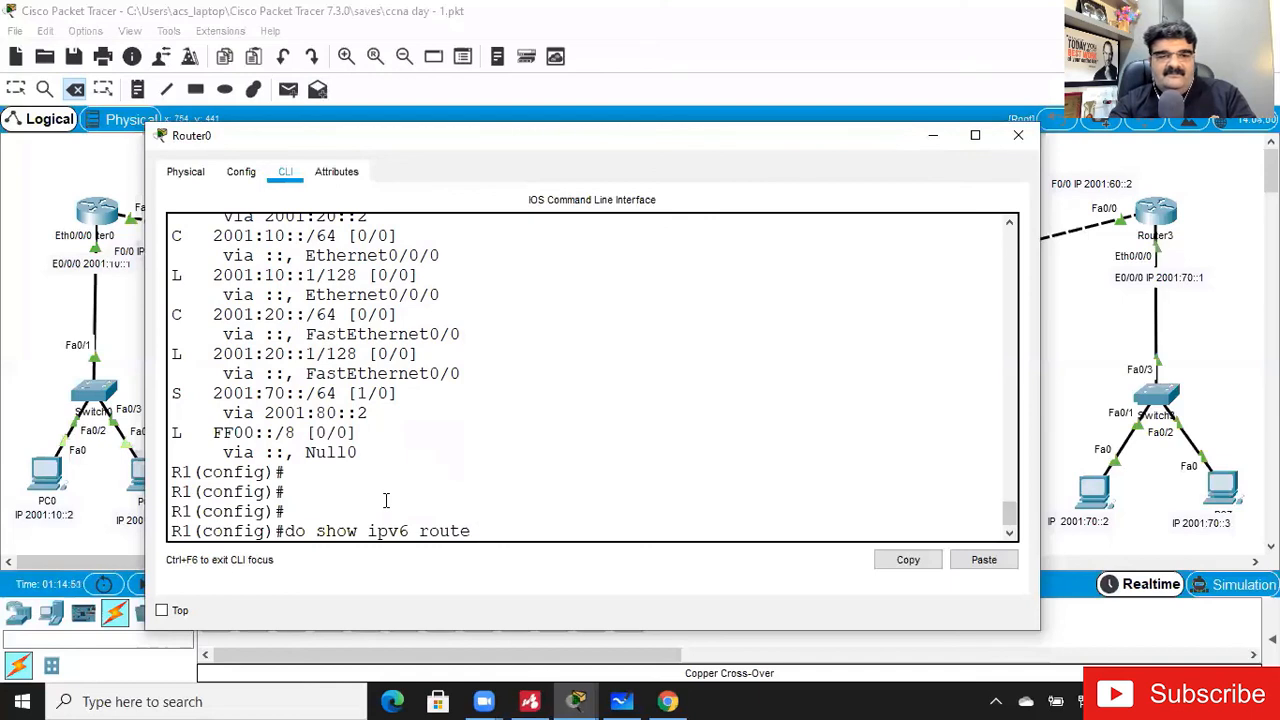
key(Return)
key(Return)
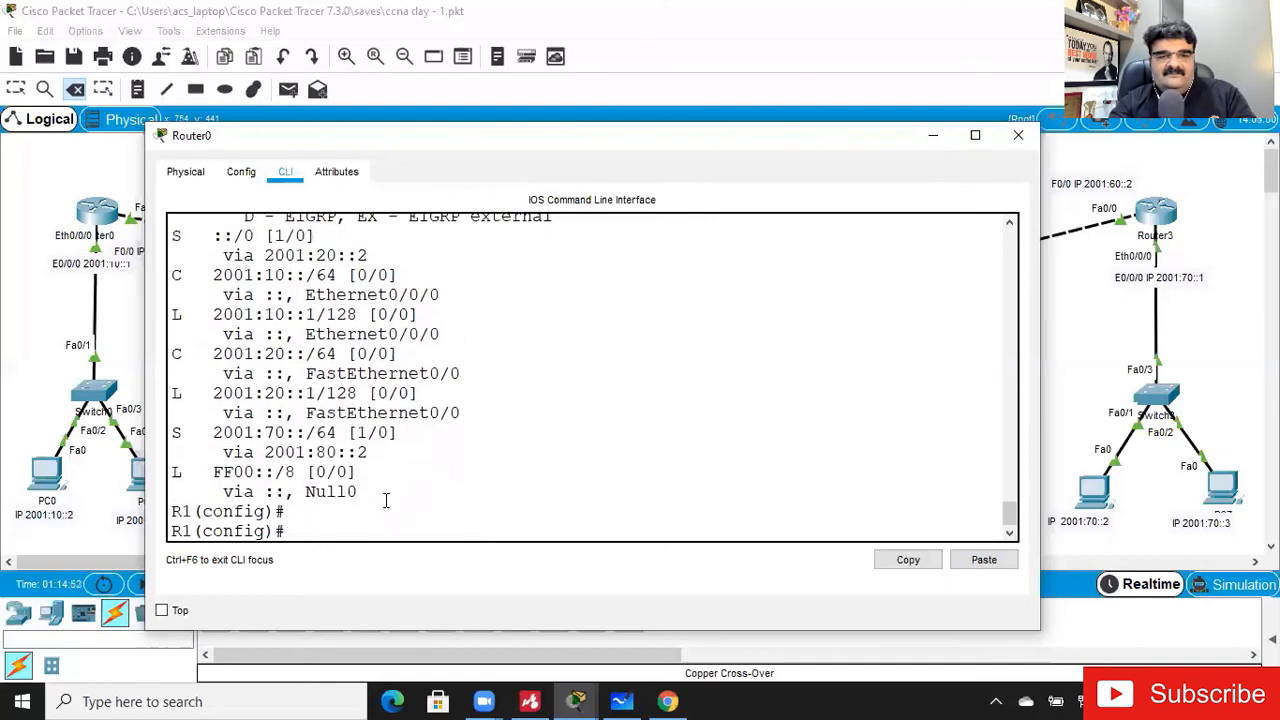
- Leave configuration mode on Router0 and display the IPv6 routing table from privileged mode
key(Return)
key(Return)
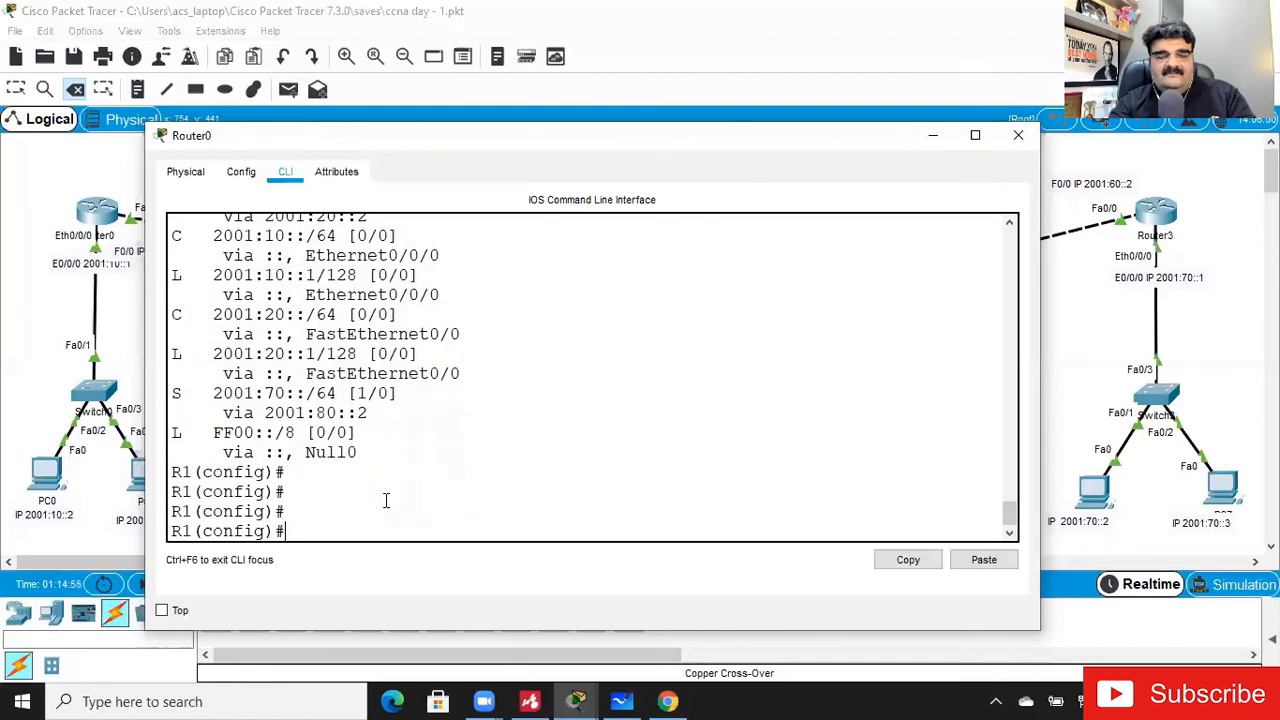
key(ctrl+z)
key(Return)
key(Return)
text(show)
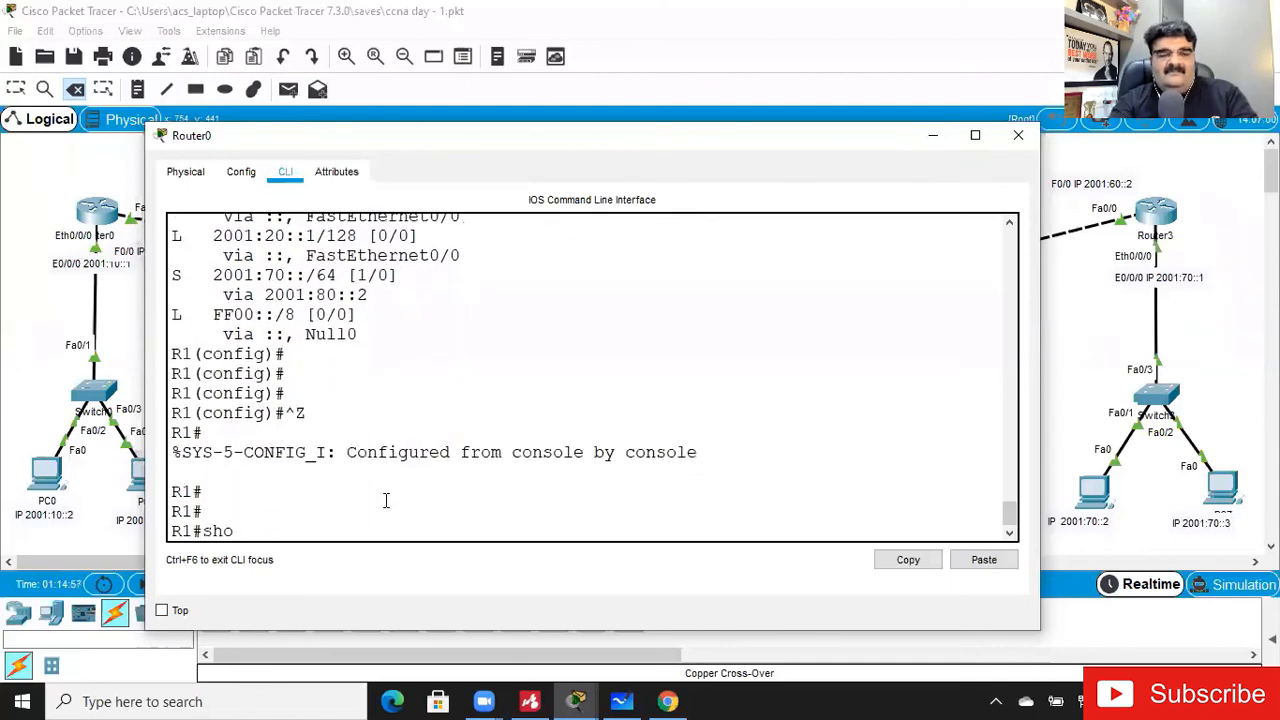
key(BackSpace)
key(BackSpace)
key(BackSpace)
key(BackSpace)
key(BackSpace)
key(Return)
key(Return)
text(show ipv)
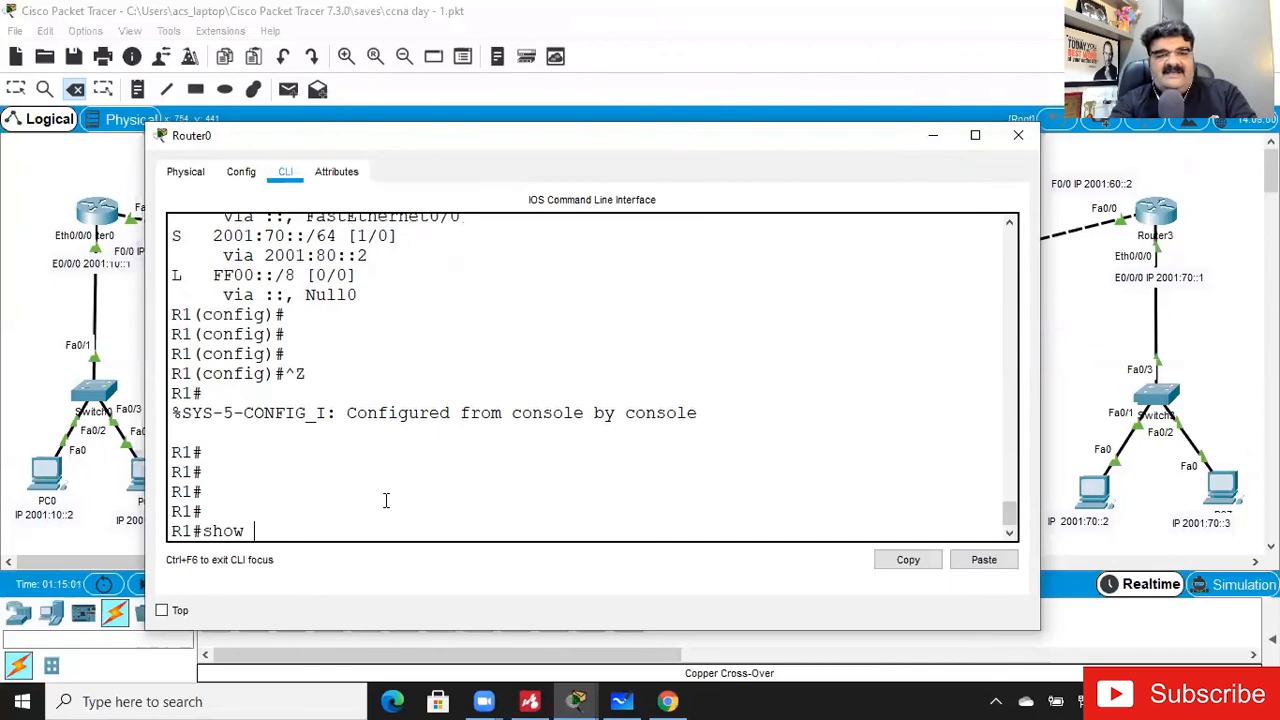
key(Tab)
text(ro)
key(Tab)
key(Return)
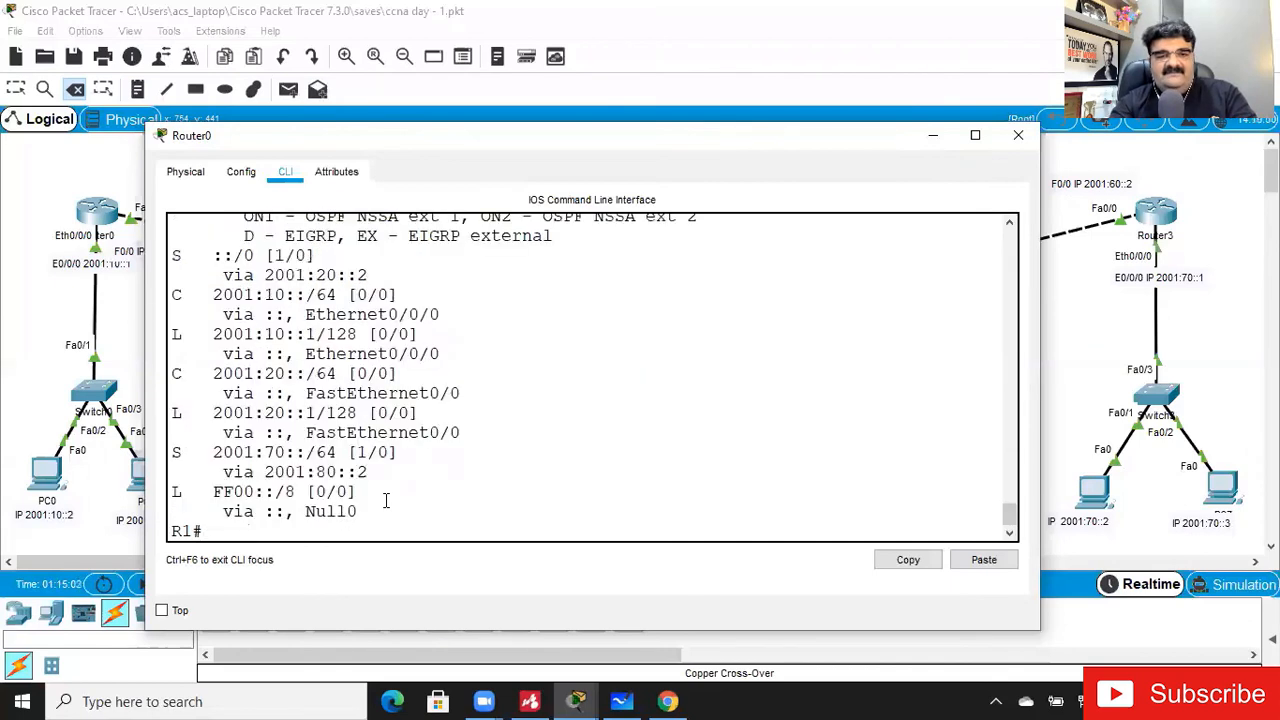
key(Return)
key(Return)
- Ping 2001:80::2 from Router0 to test whether the primary next hop is reachable
text(p)
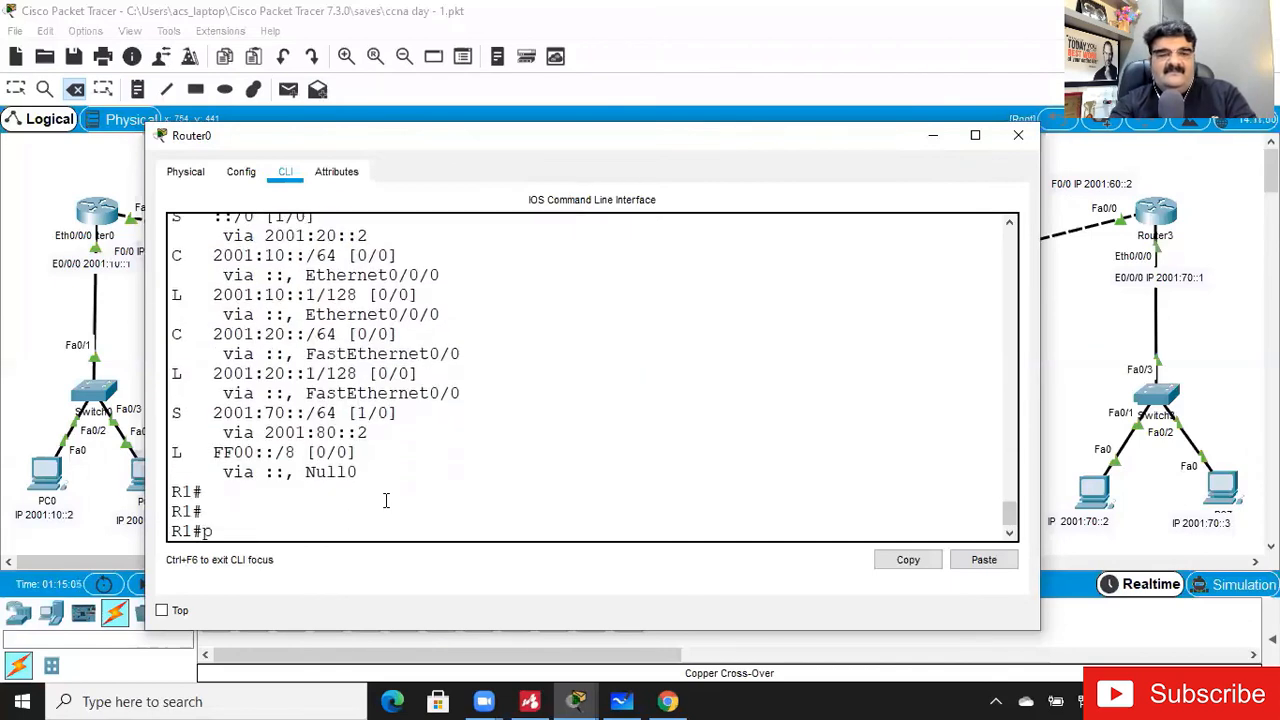
text(ing 2001)
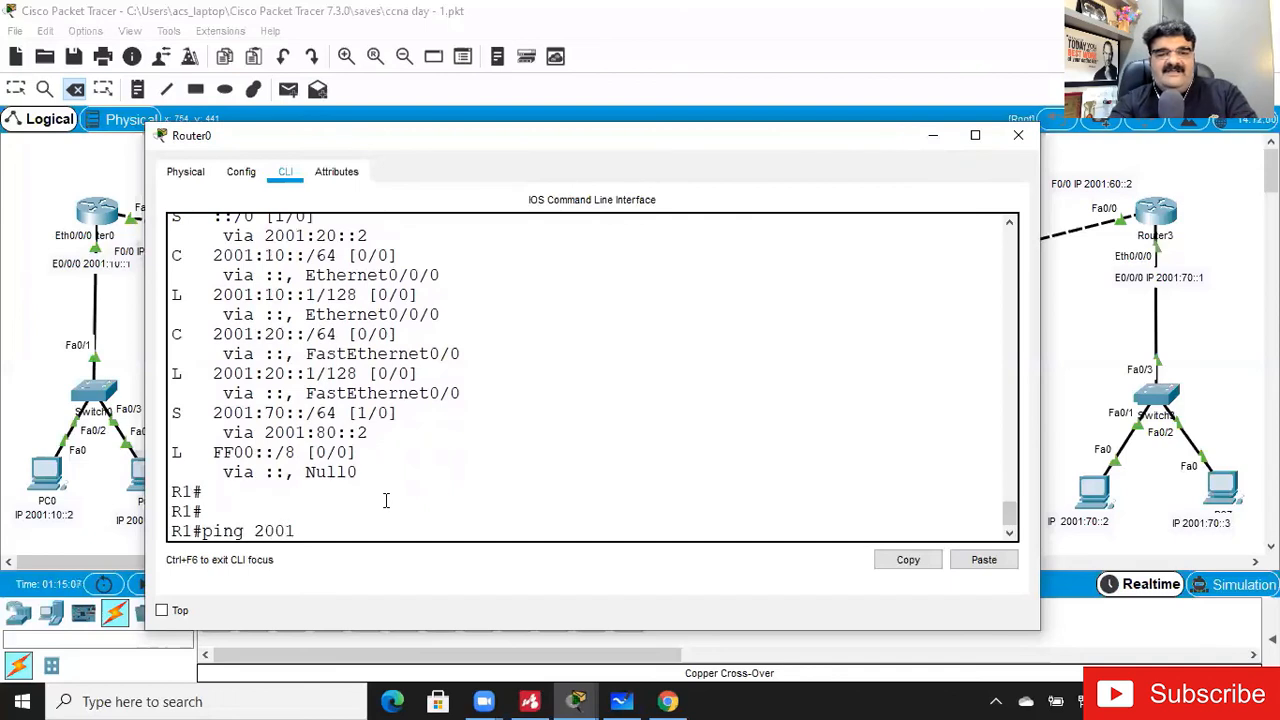
text(:80::2)
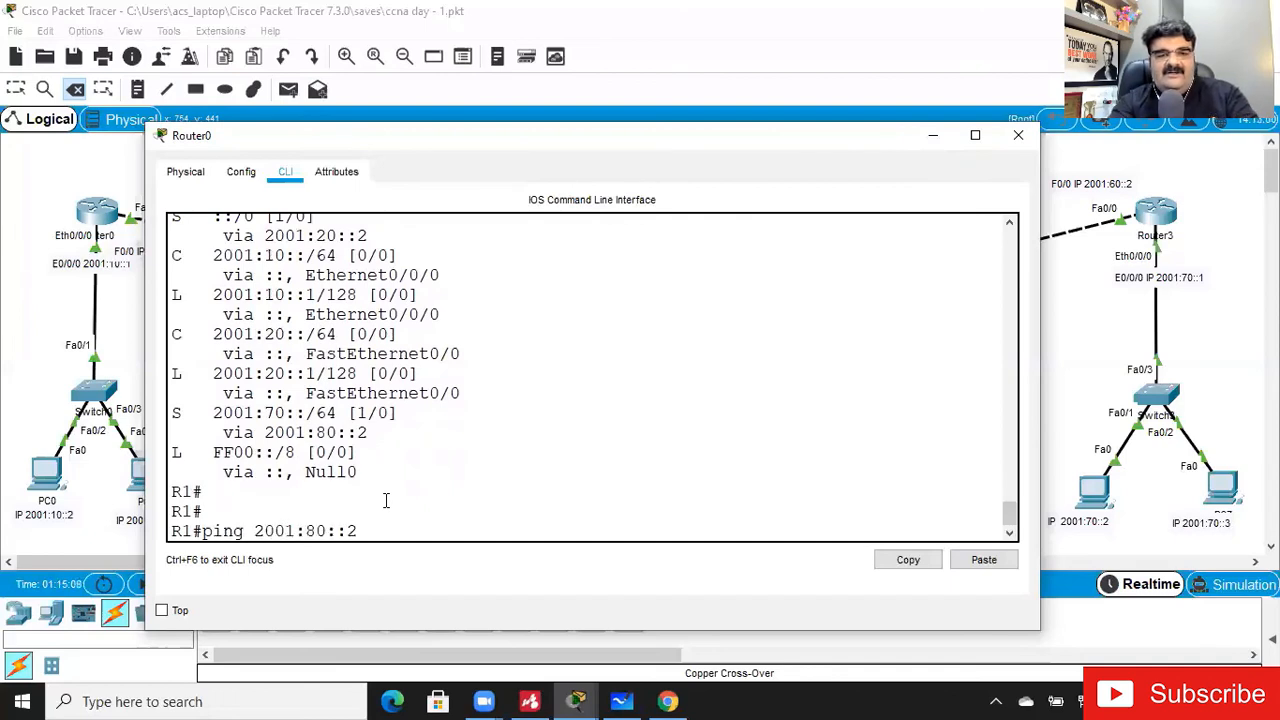
key(Return)
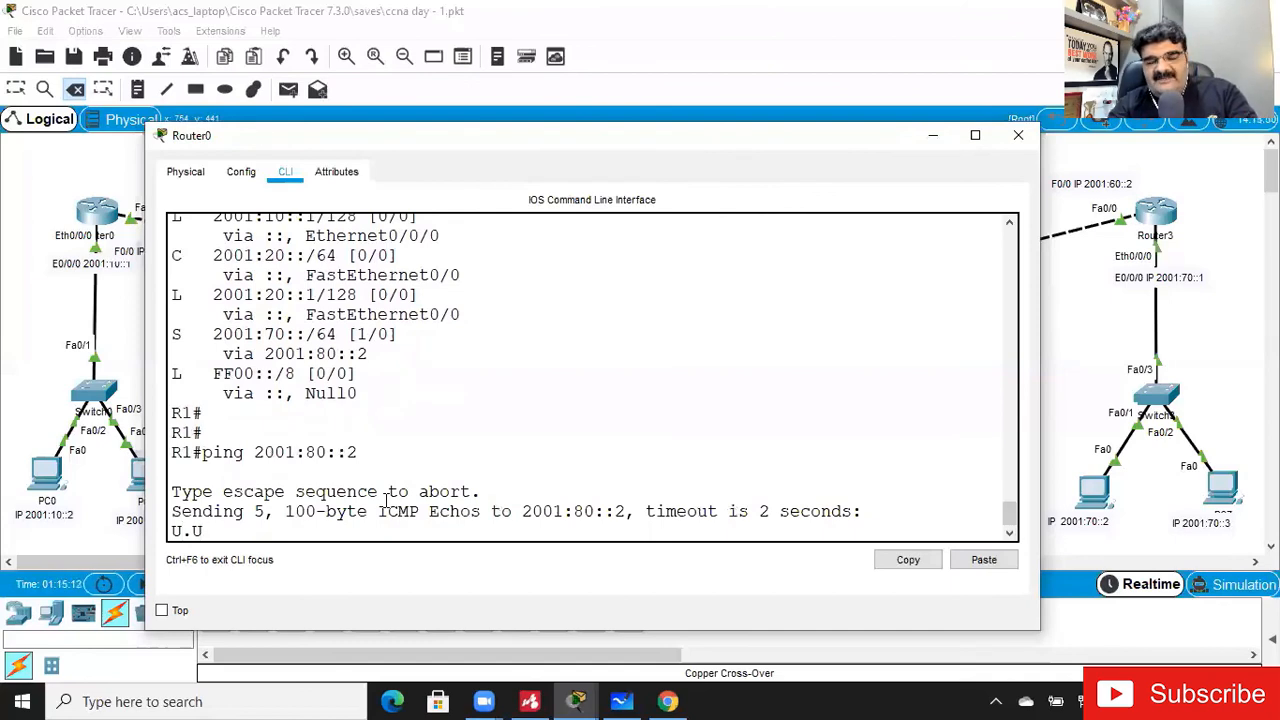
- Display Router0's IPv6 routing table after the ping and check the 2001:70::/64 entry
key(Up)
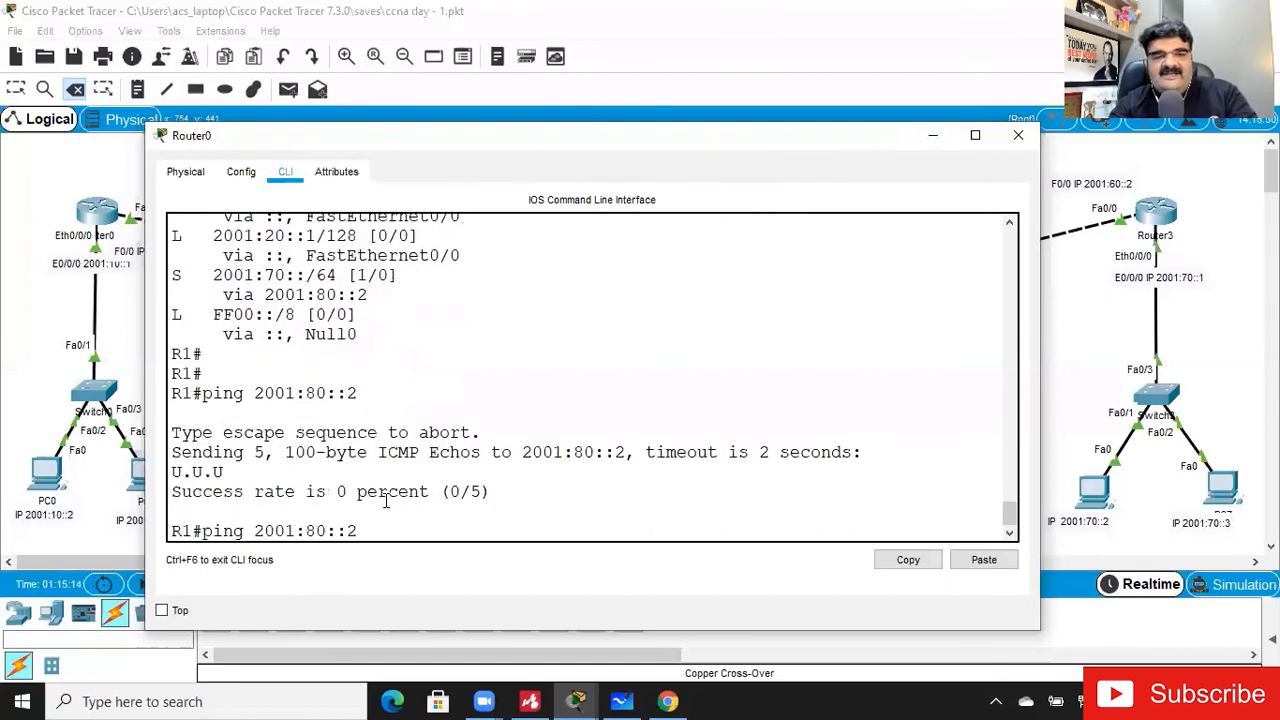
key(Up)
key(Return)
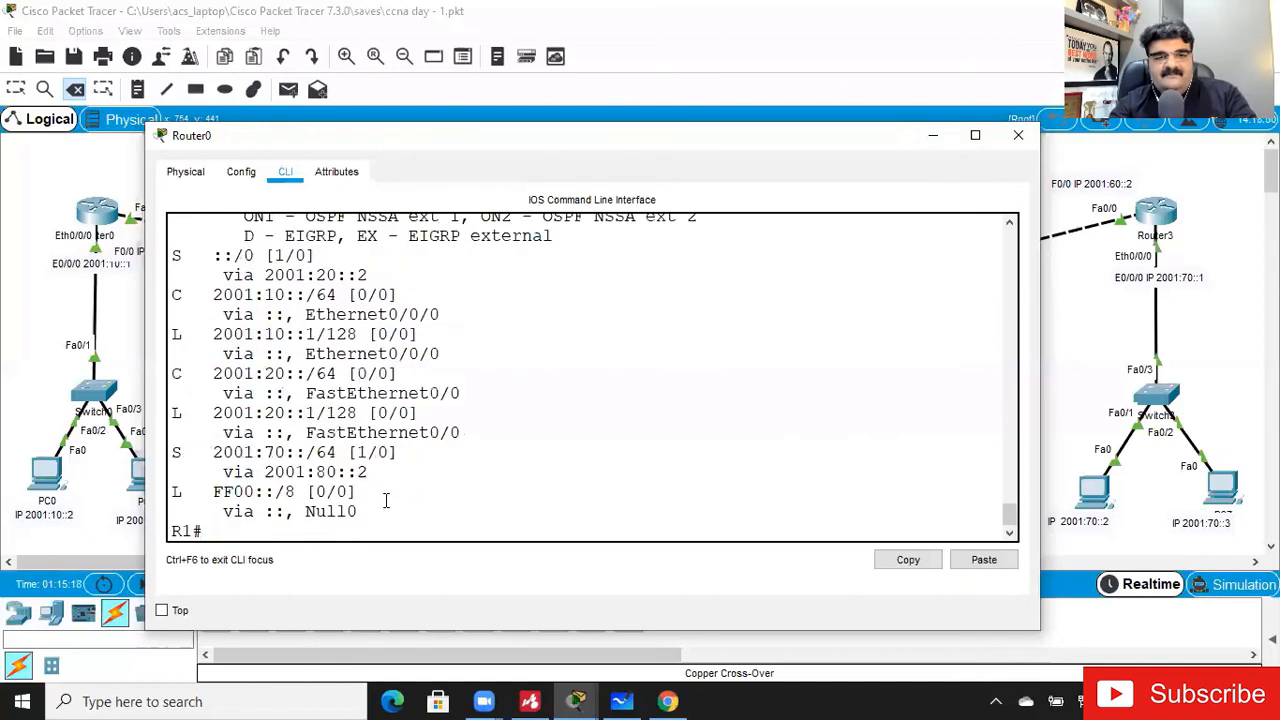
key(Return)
key(Return)
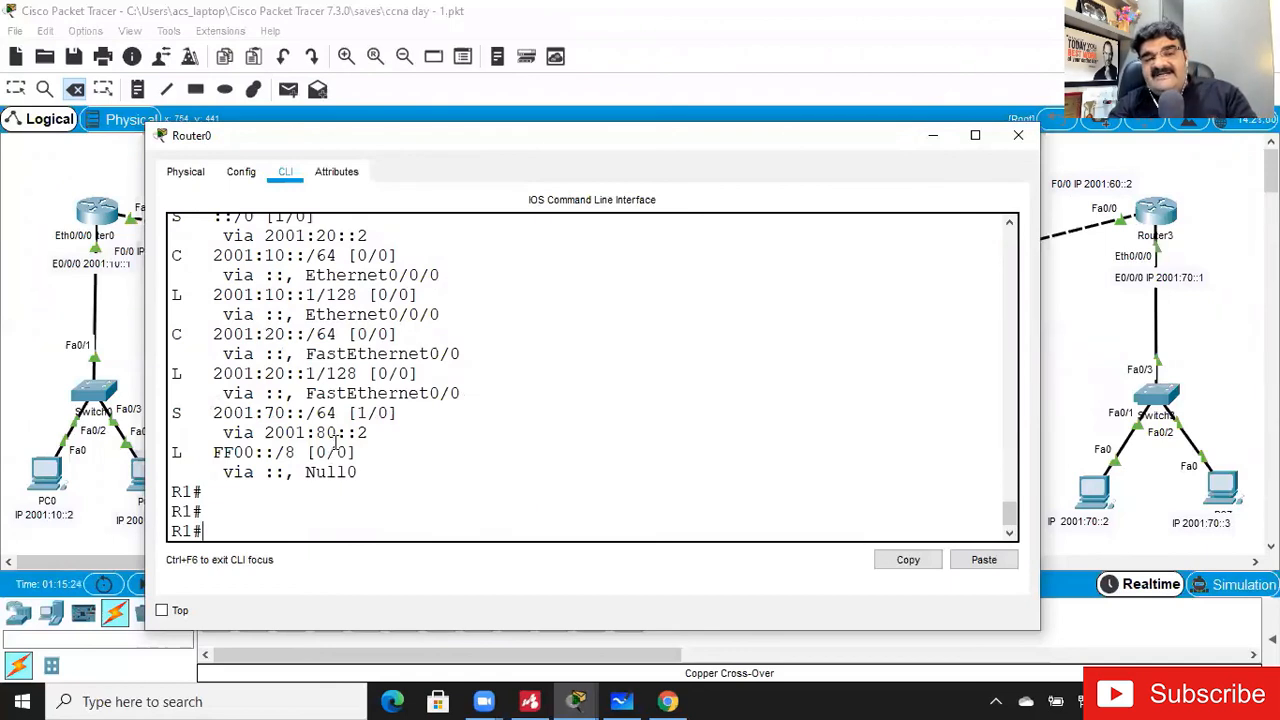
- Show Router0's running configuration through the IPv6 route lines, examine both 2001:70::/64 static routes, and exit the listing
text(show run)
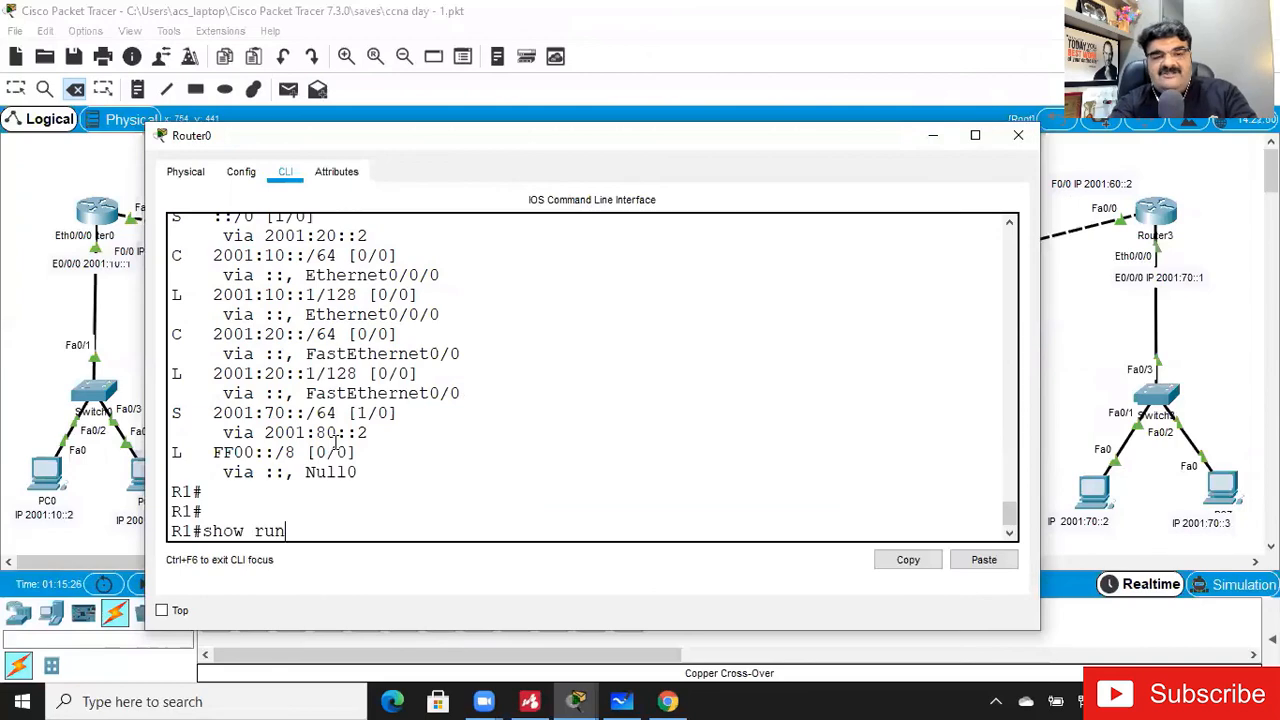
key(Return)
key(Return)
key(Return)
key(Return)
key(Return)
key(Return)
key(Return)
key(Return)
key(Return)
key(Return)
key(Return)
key(Return)
key(Return)
key(Return)
key(Return)
key(Return)
key(Return)
key(Return)
key(Return)
key(Return)
key(Return)
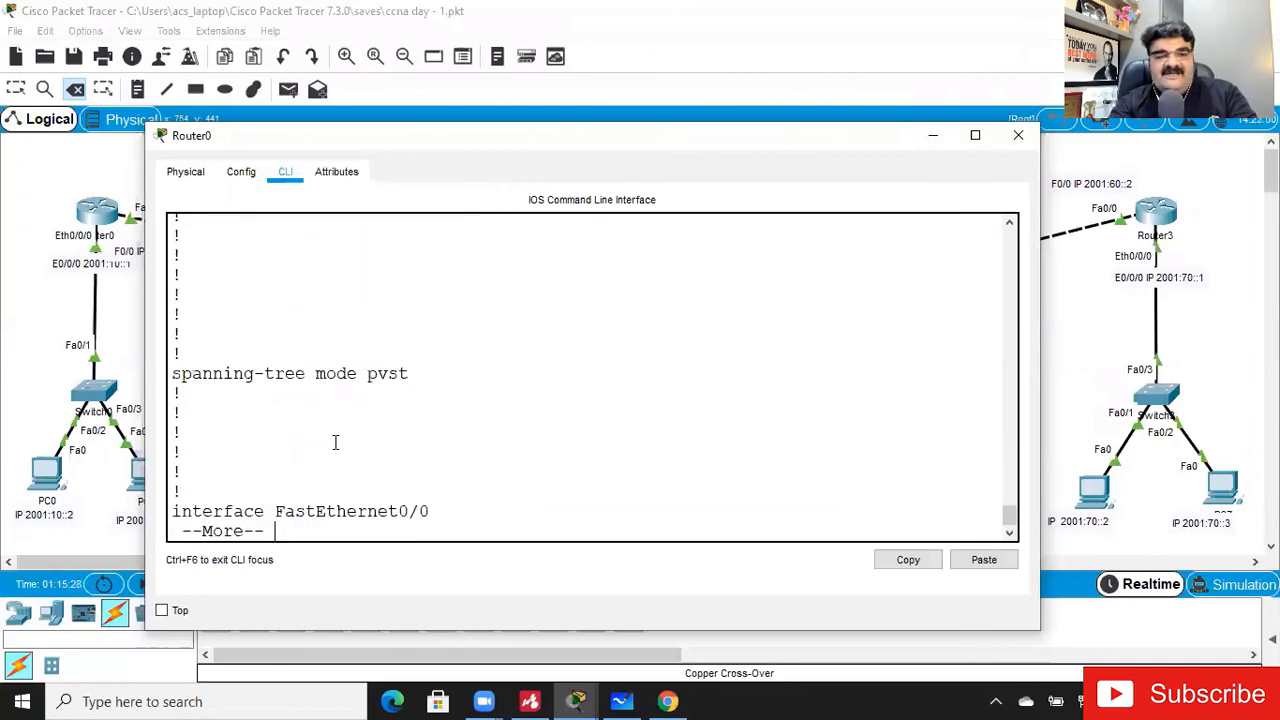
key(Return)
key(Return)
key(Return)
key(Return)
key(Return)
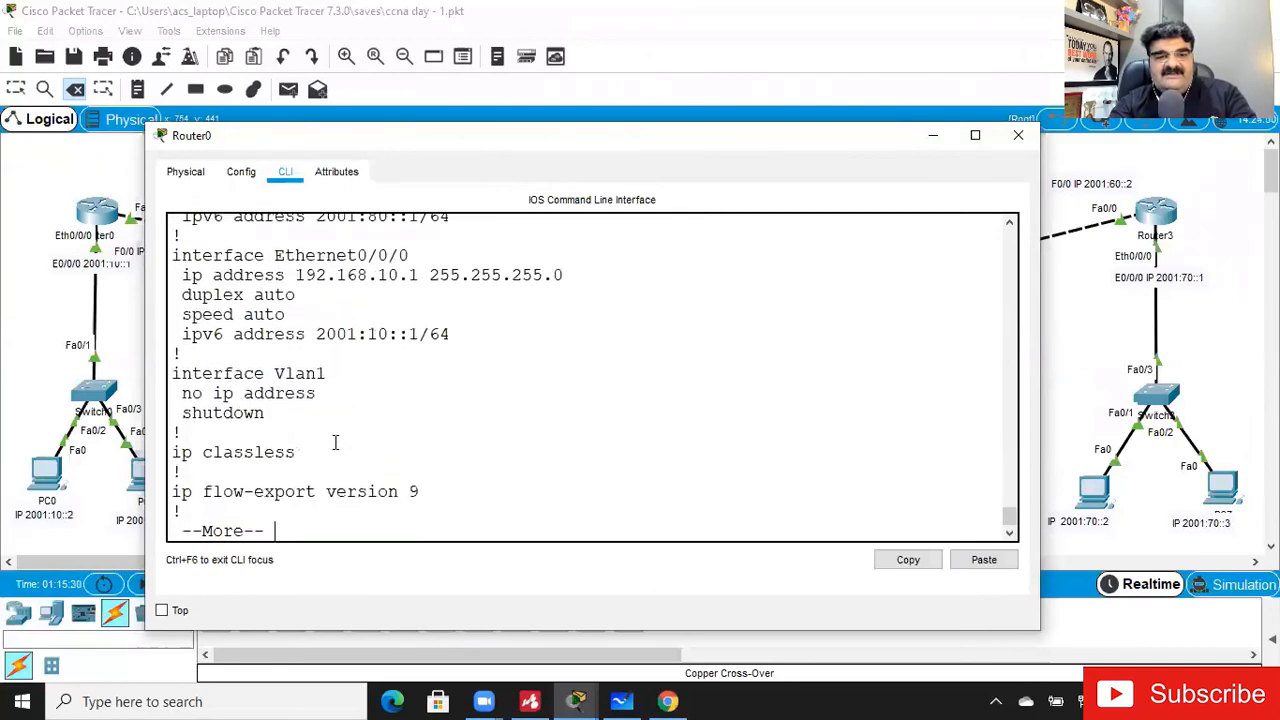
key(Return)
key(Return)
key(Return)
key(Return)
key(Return)
key(Return)
key(Return)
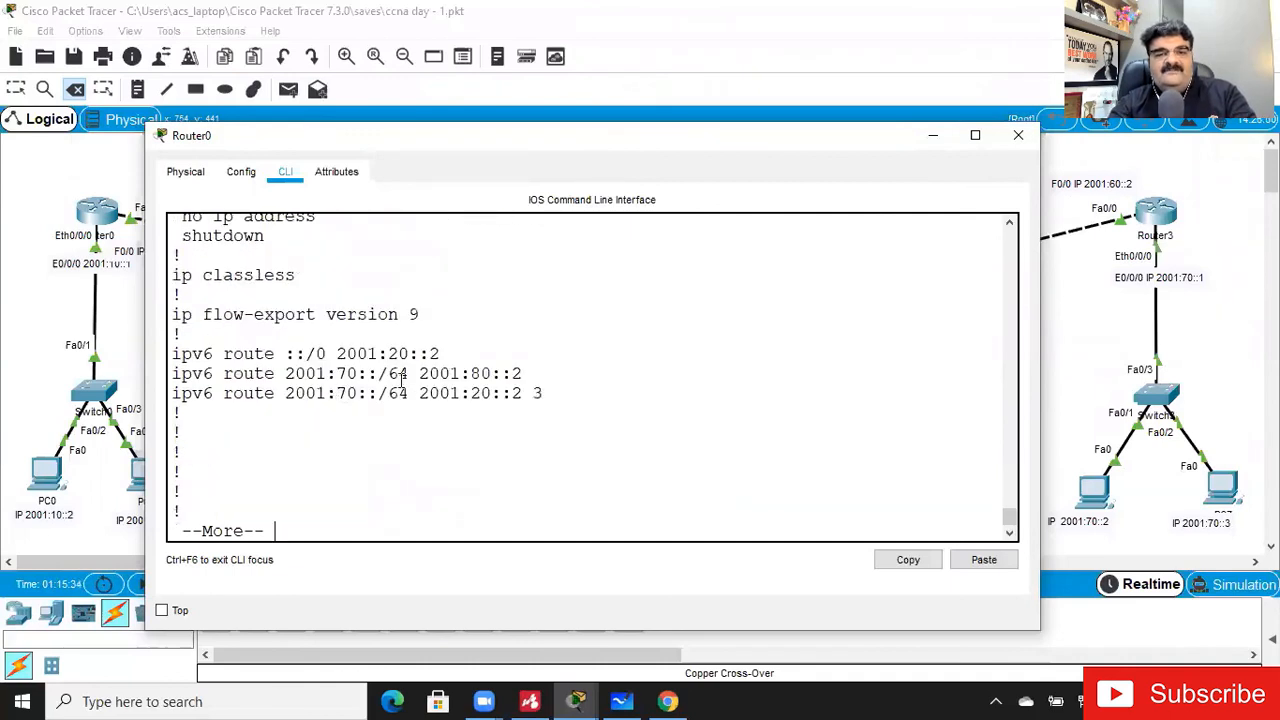
drag(481, 373, 524, 397)
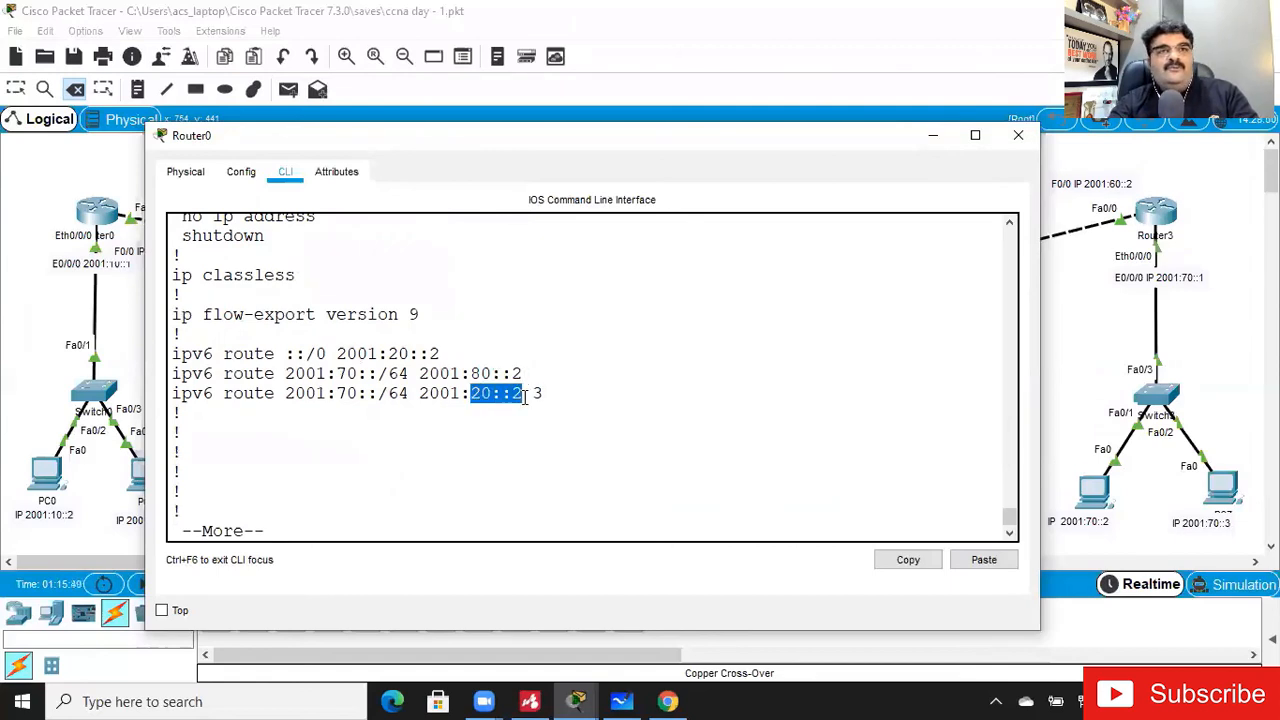
click(431, 523)
key(ctrl+c)
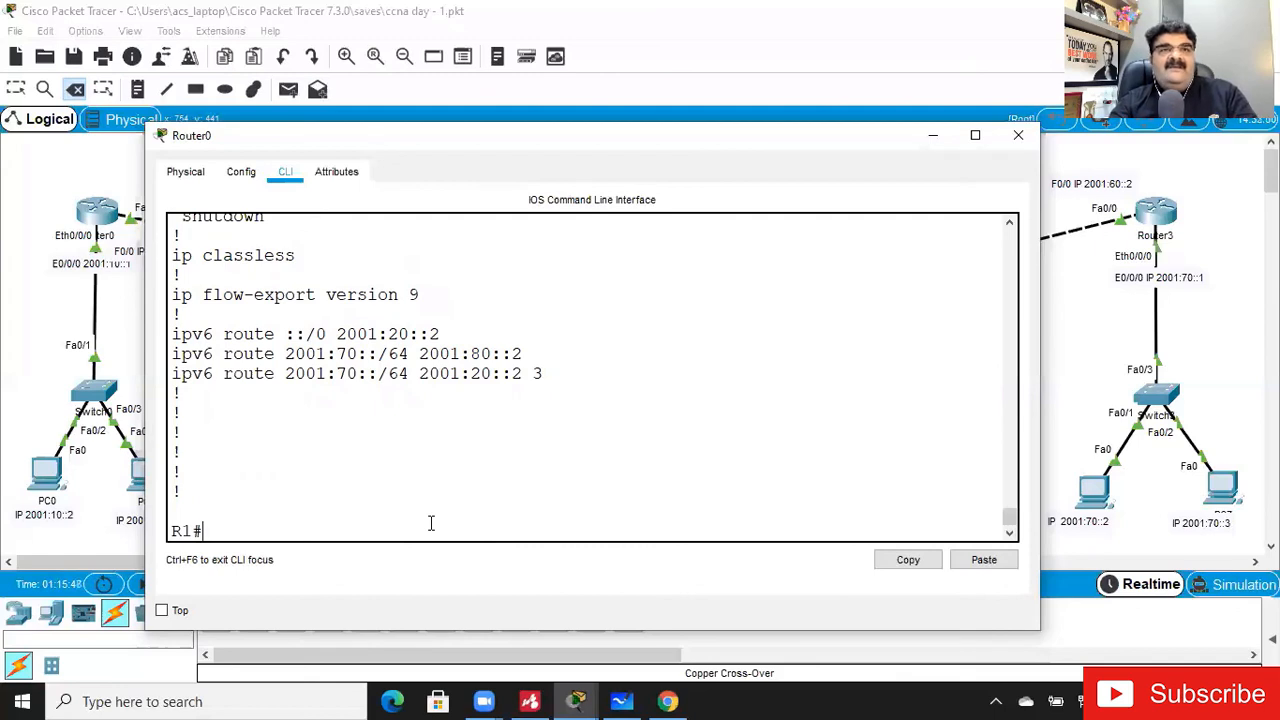
- Display the IPv6 routing table once more to compare the 2001:70::/64 route with the configured static routes
text(show ipv6 route)
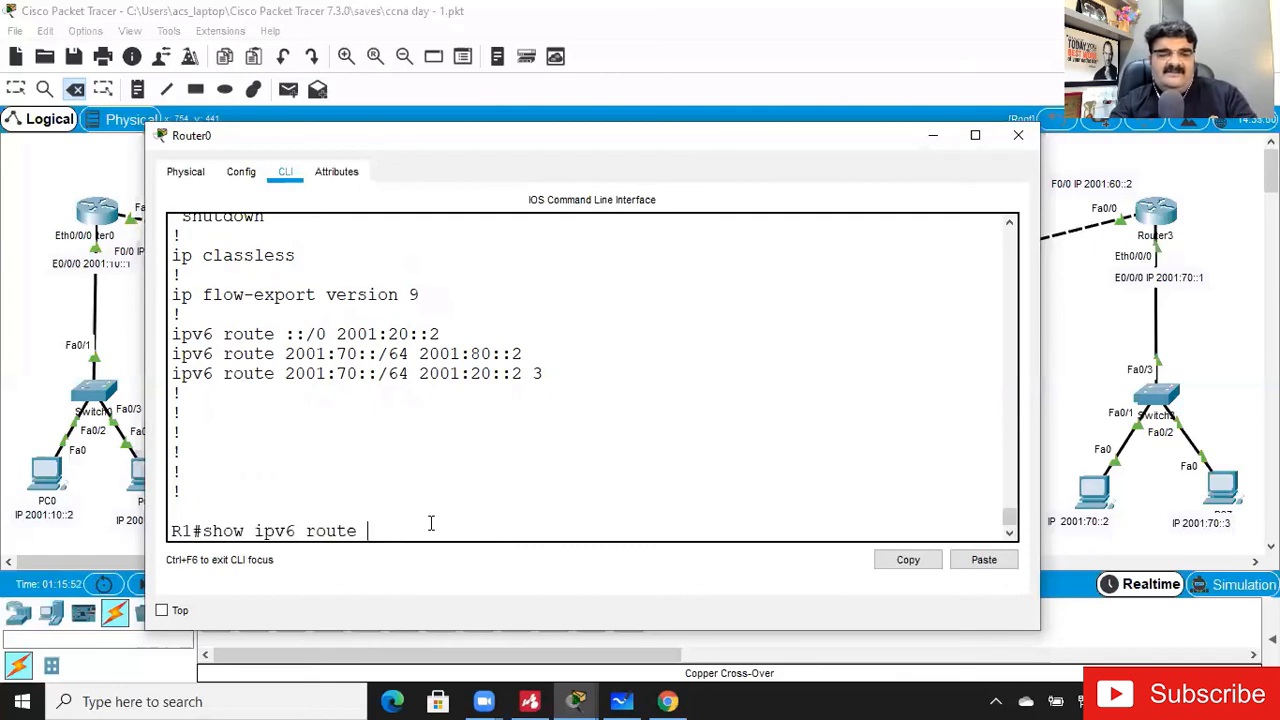
key(Up)
key(Down)
key(Up)
key(Up)
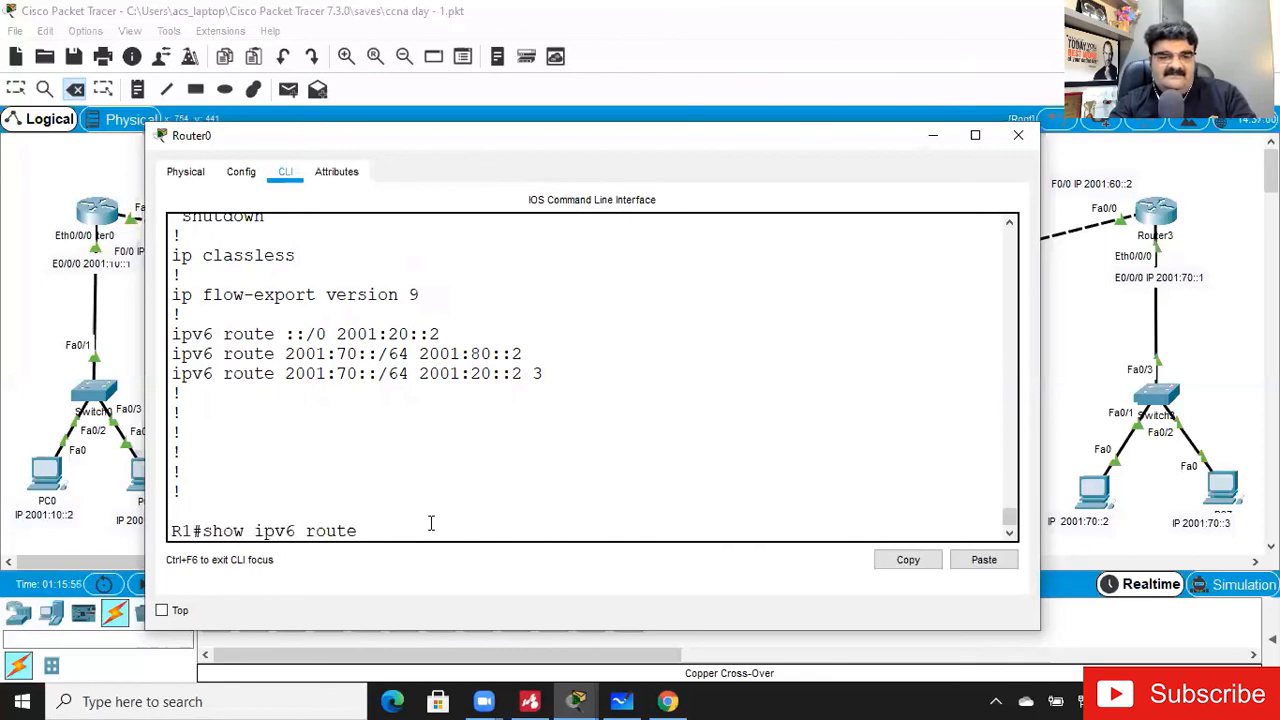
key(Return)
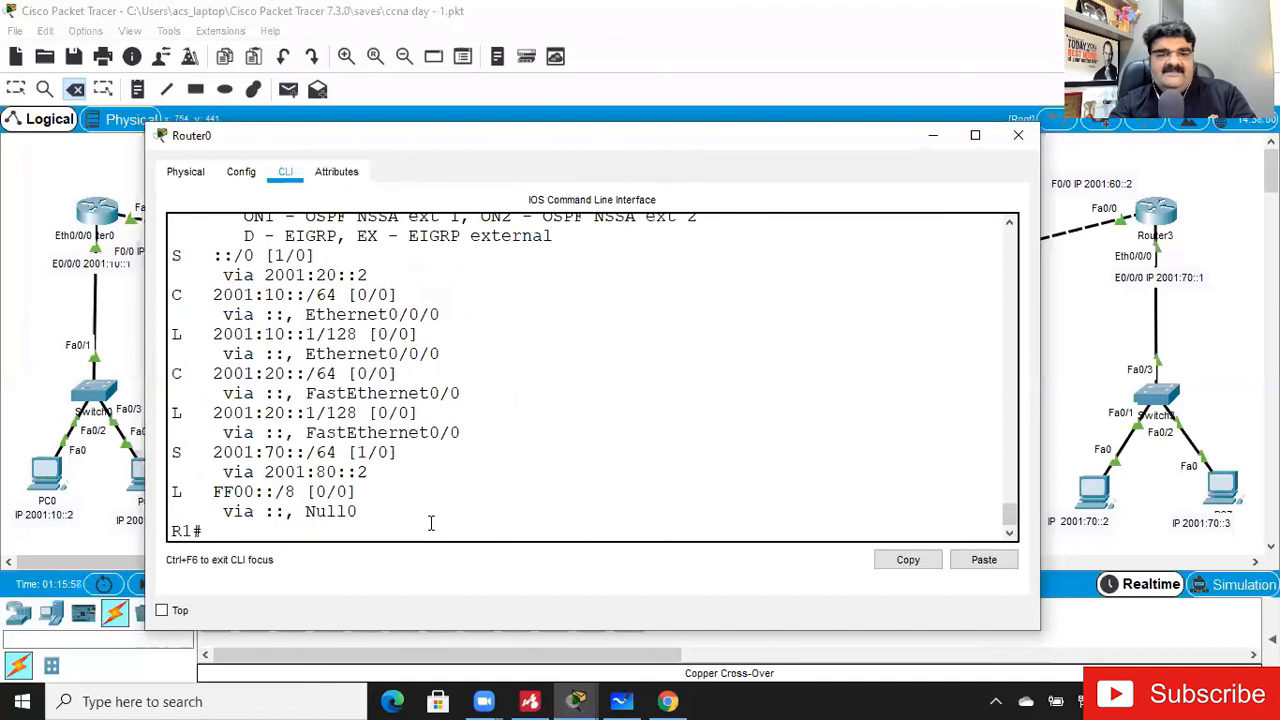
key(Return)
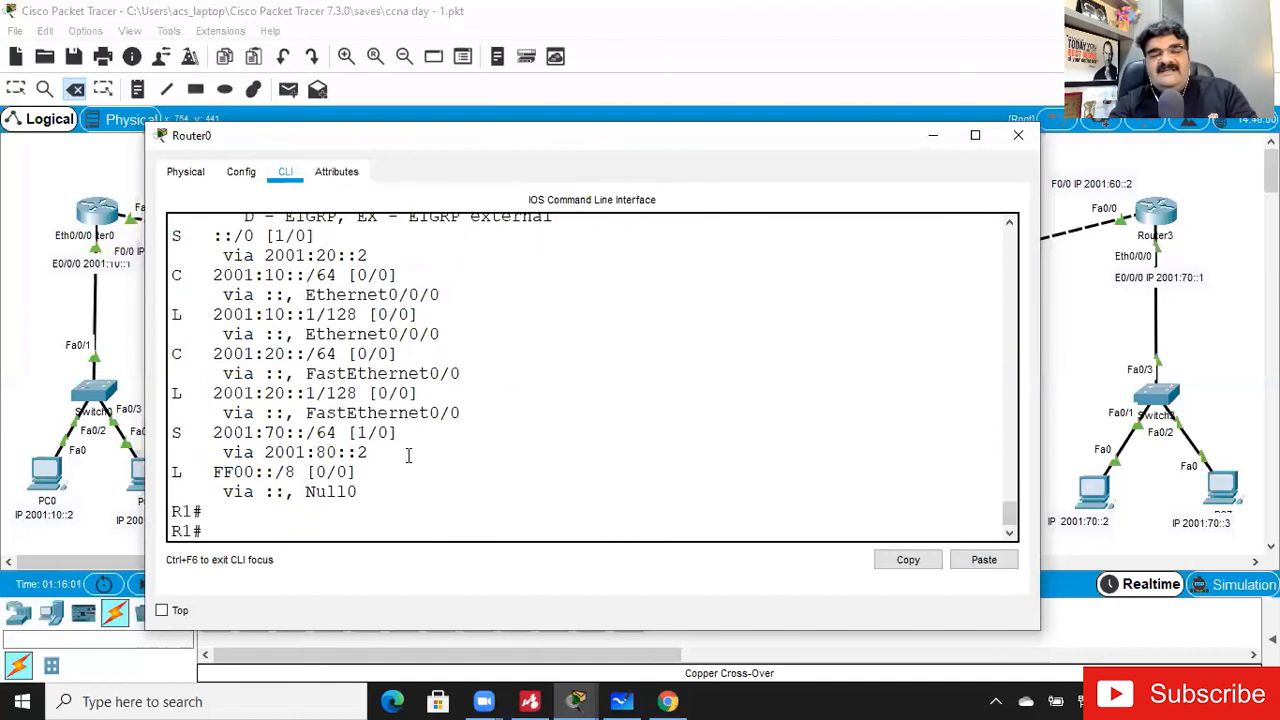
- Examine the next hop of the 2001:70::/64 route on Router0 and redisplay the IPv6 routing table to recheck it
drag(307, 452, 368, 452)
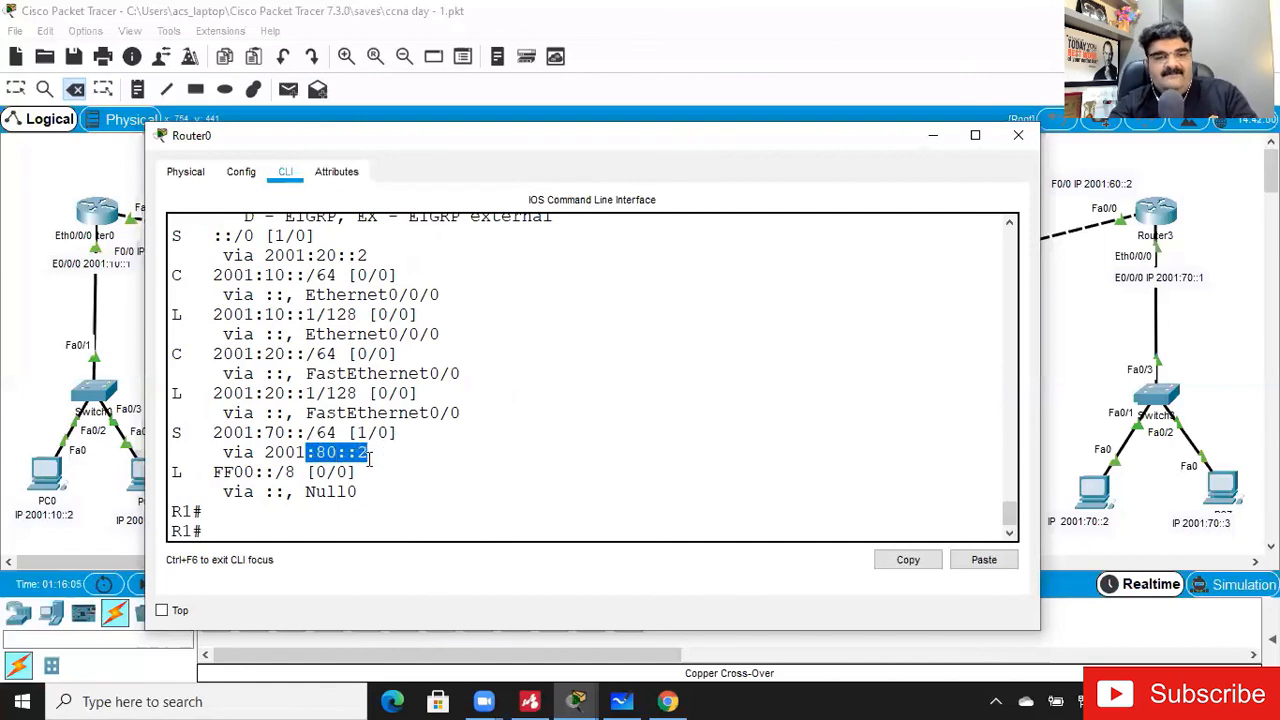
click(309, 512)
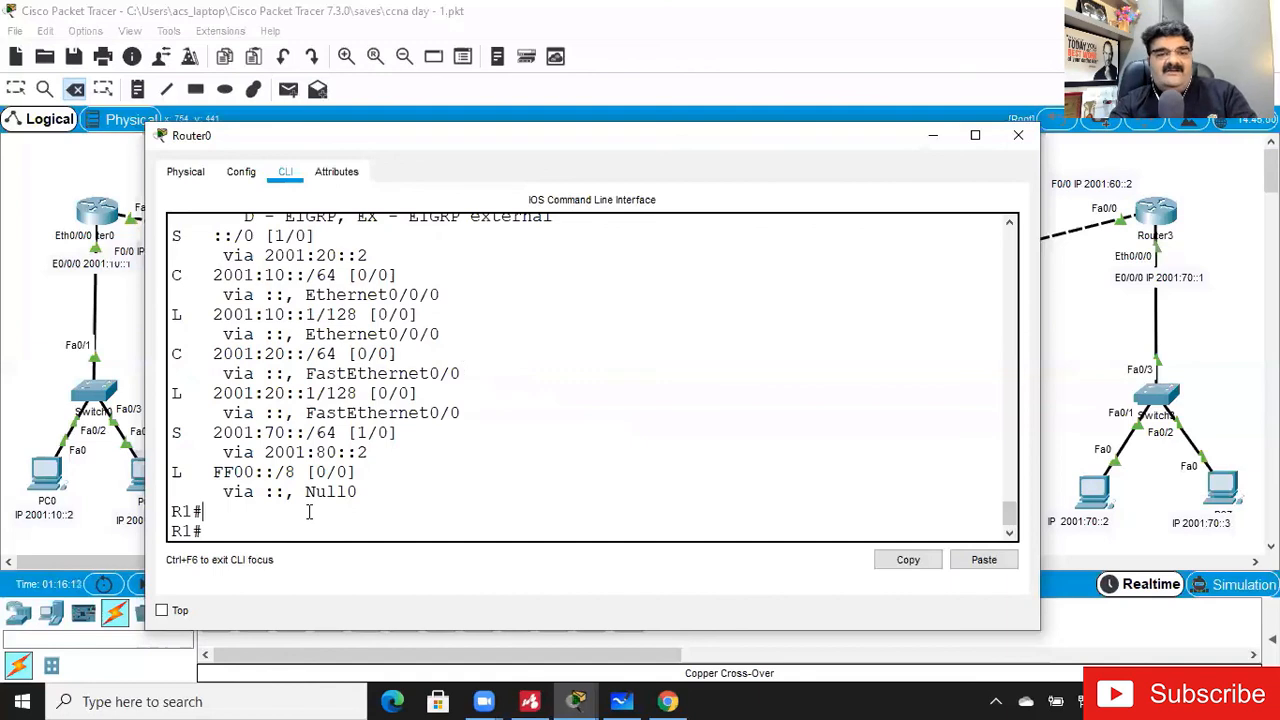
key(Return)
key(Return)
key(Up)
key(Return)
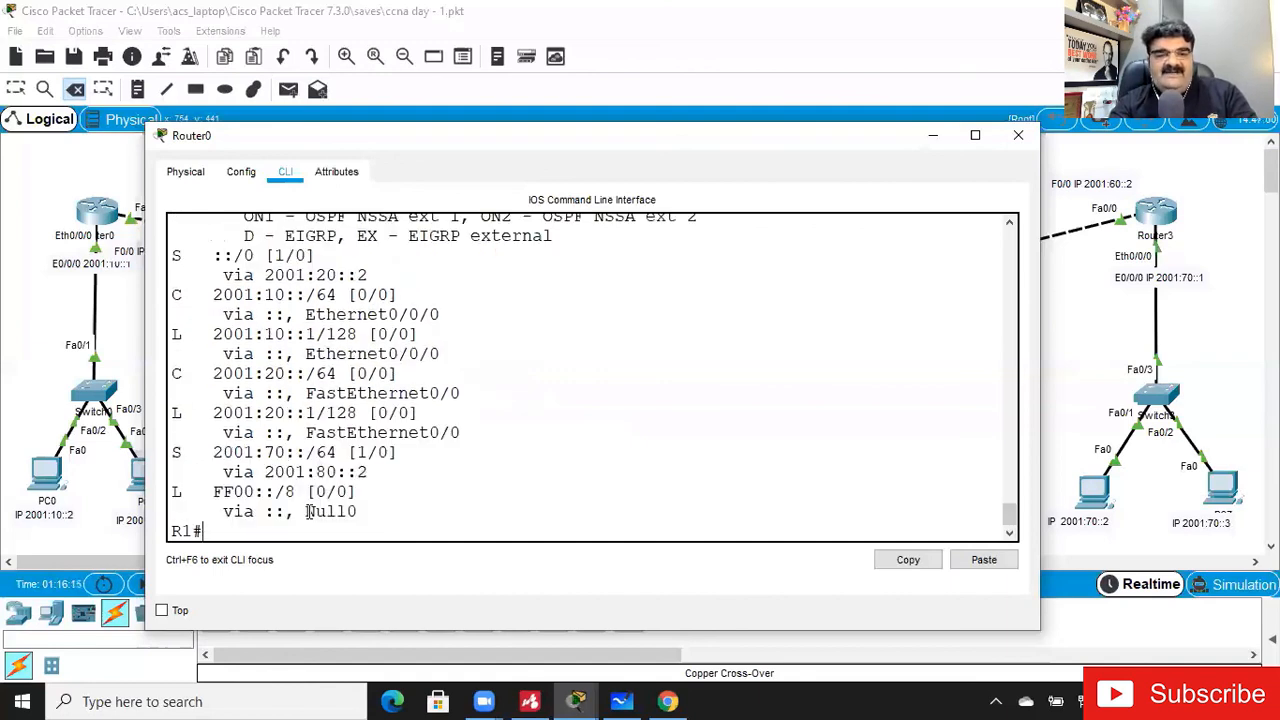
key(Up)
key(Return)
key(Up)
key(Return)
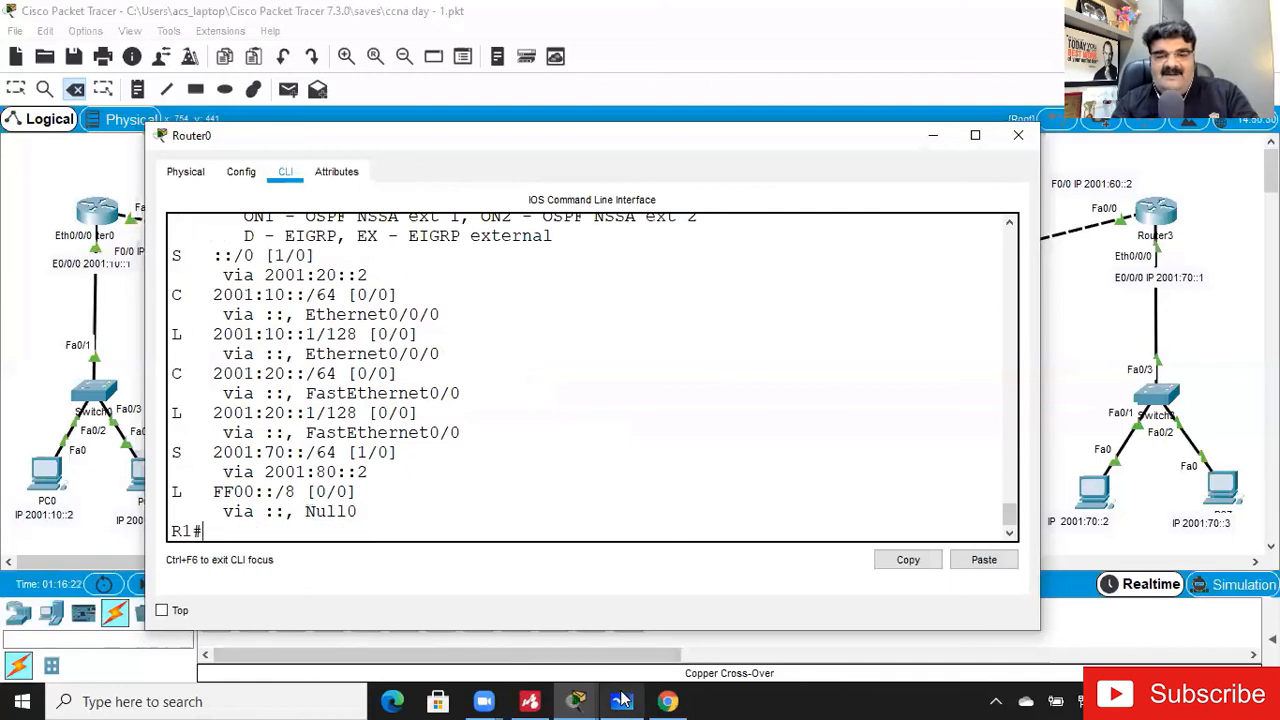
- Switch to Mindomo to review the static route types in the Routing mind map, and return to the Packet Tracer topology
click(518, 700)
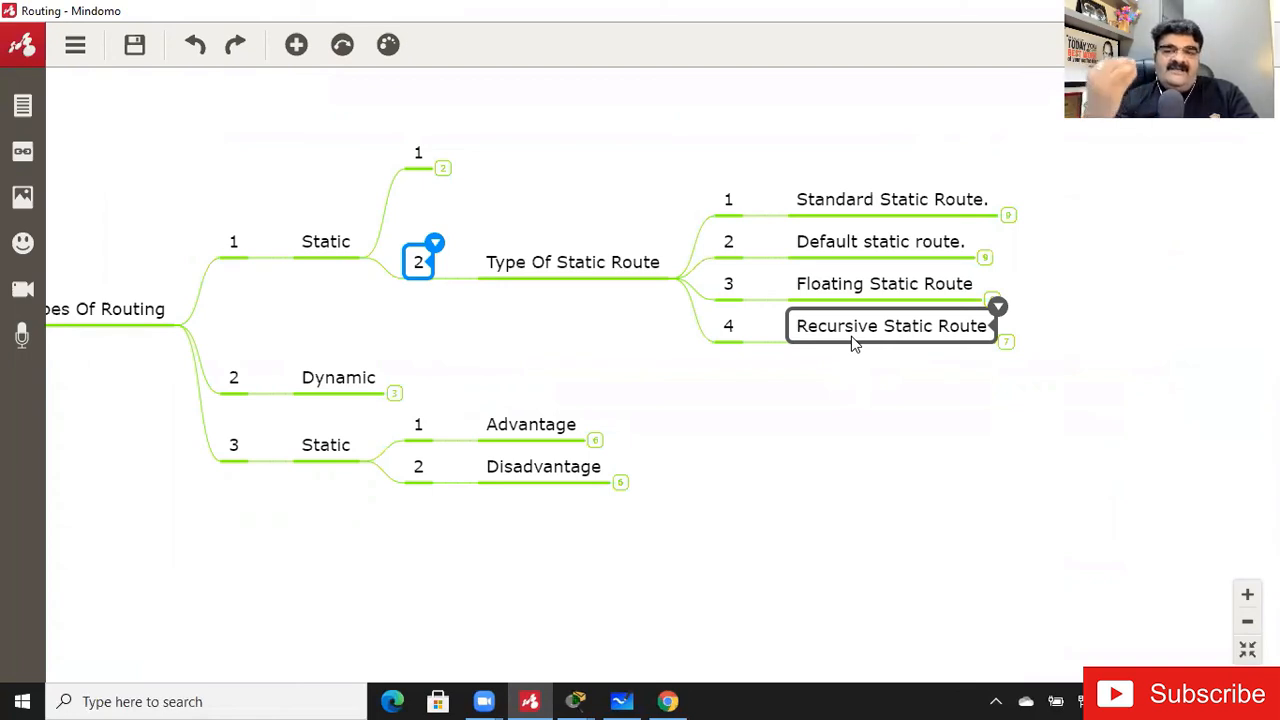
click(656, 594)
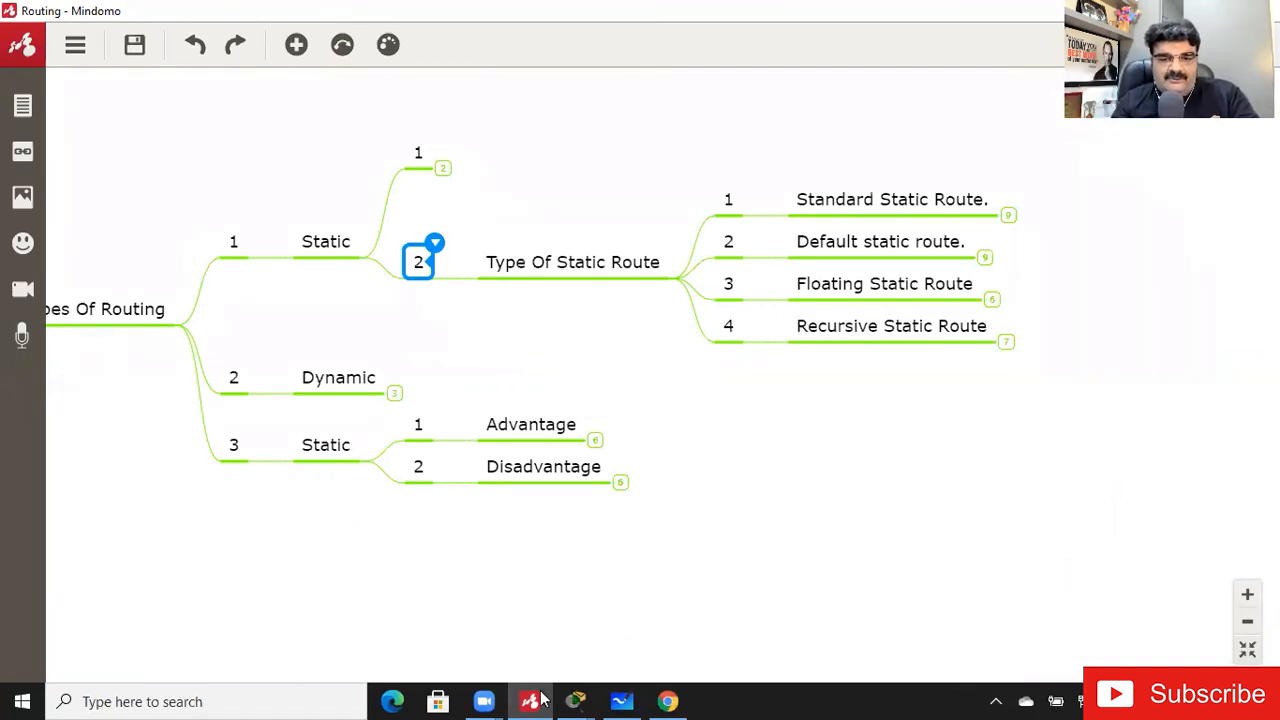
mouse_move(575, 700)
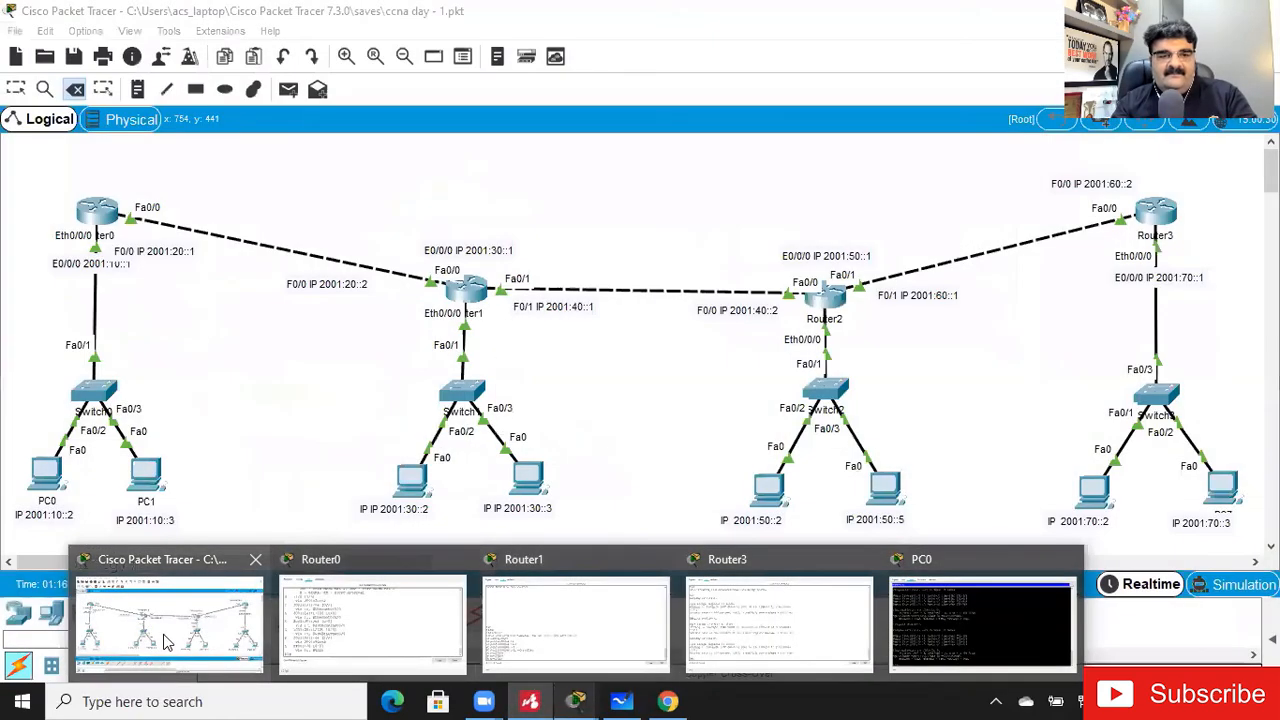
click(168, 643)
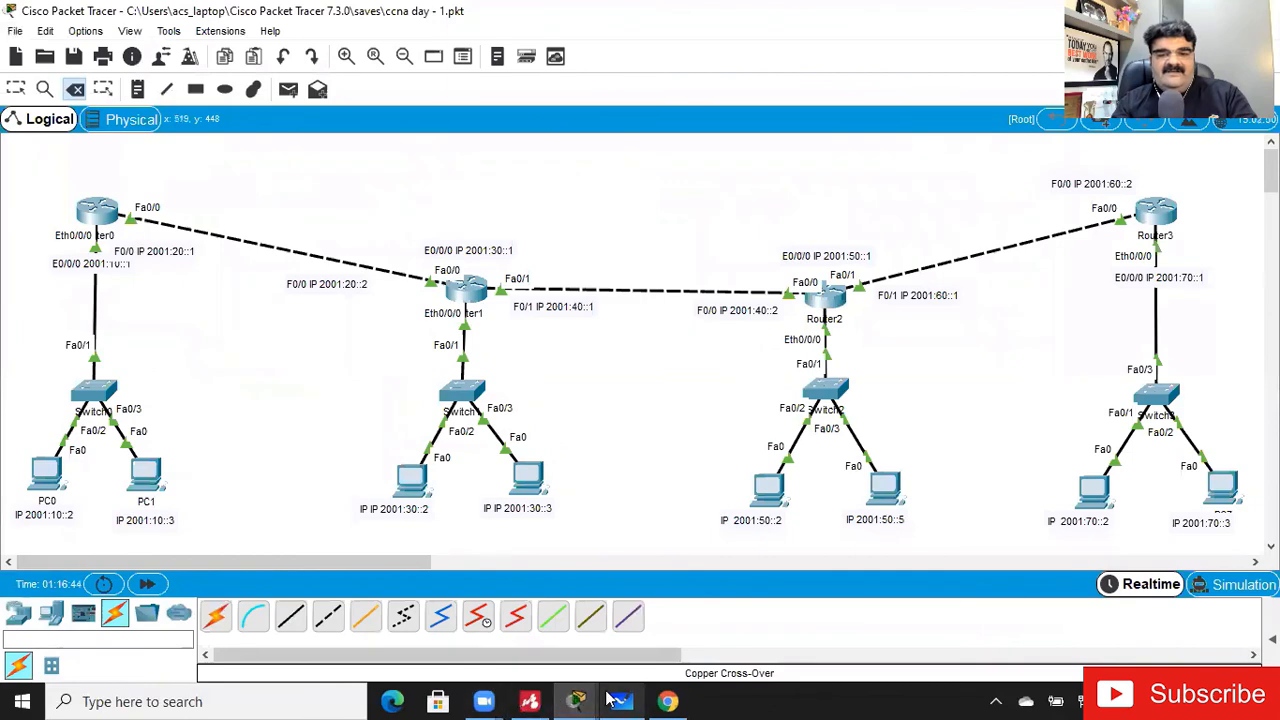
- Look up the options of clear ip route in Router0's CLI and delete all IP routes with clear ip route *
mouse_move(575, 700)
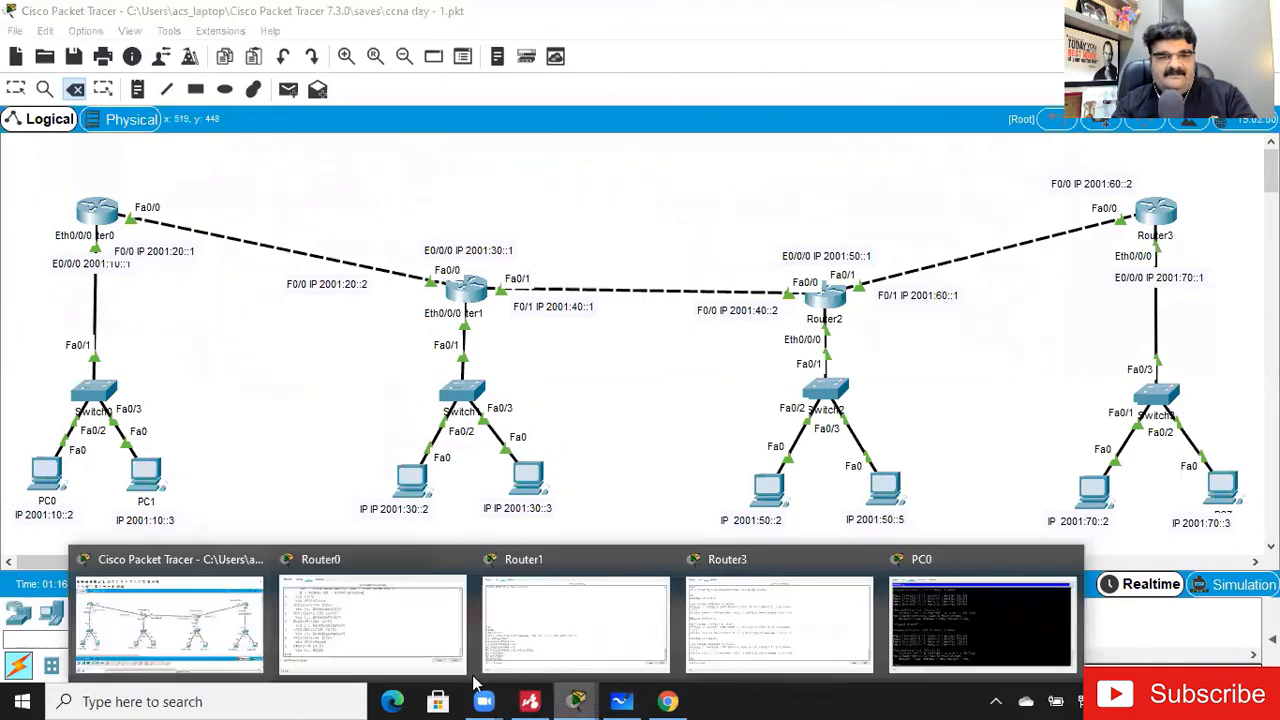
click(392, 628)
key(Up)
key(Down)
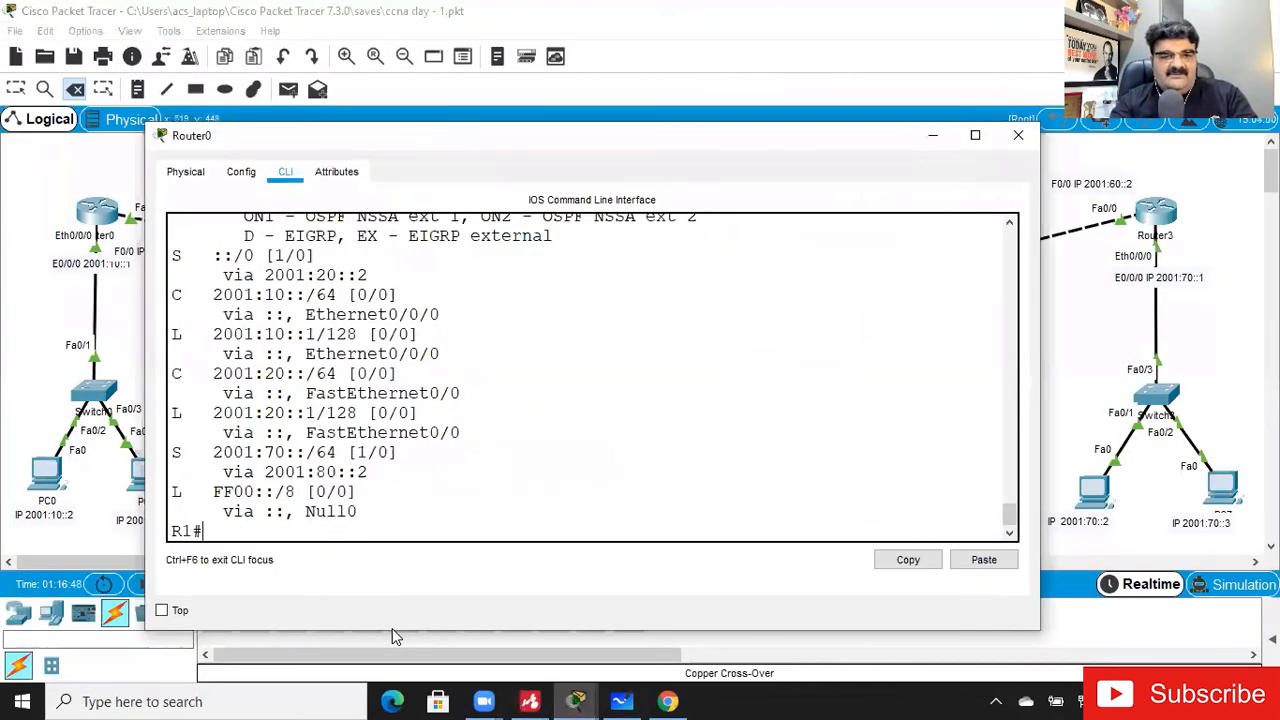
key(Return)
key(Return)
text(cle)
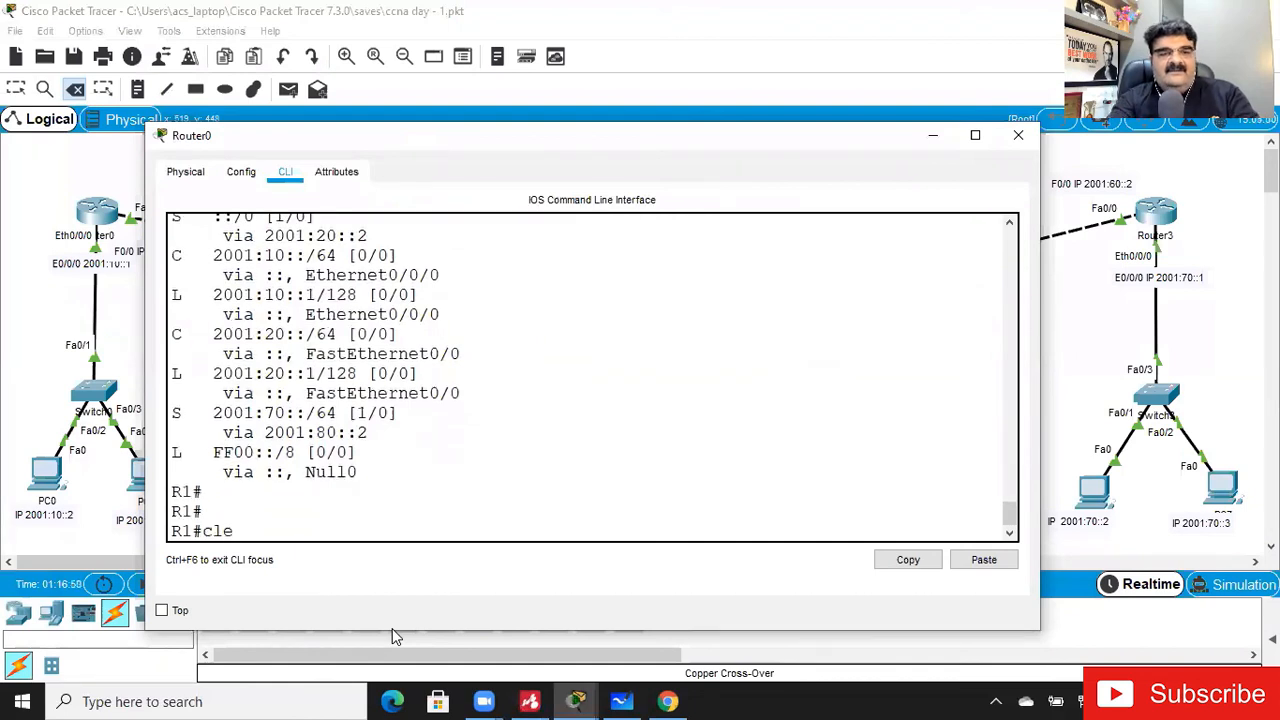
key(Tab)
text(ip ro)
key(Tab)
key(Return)
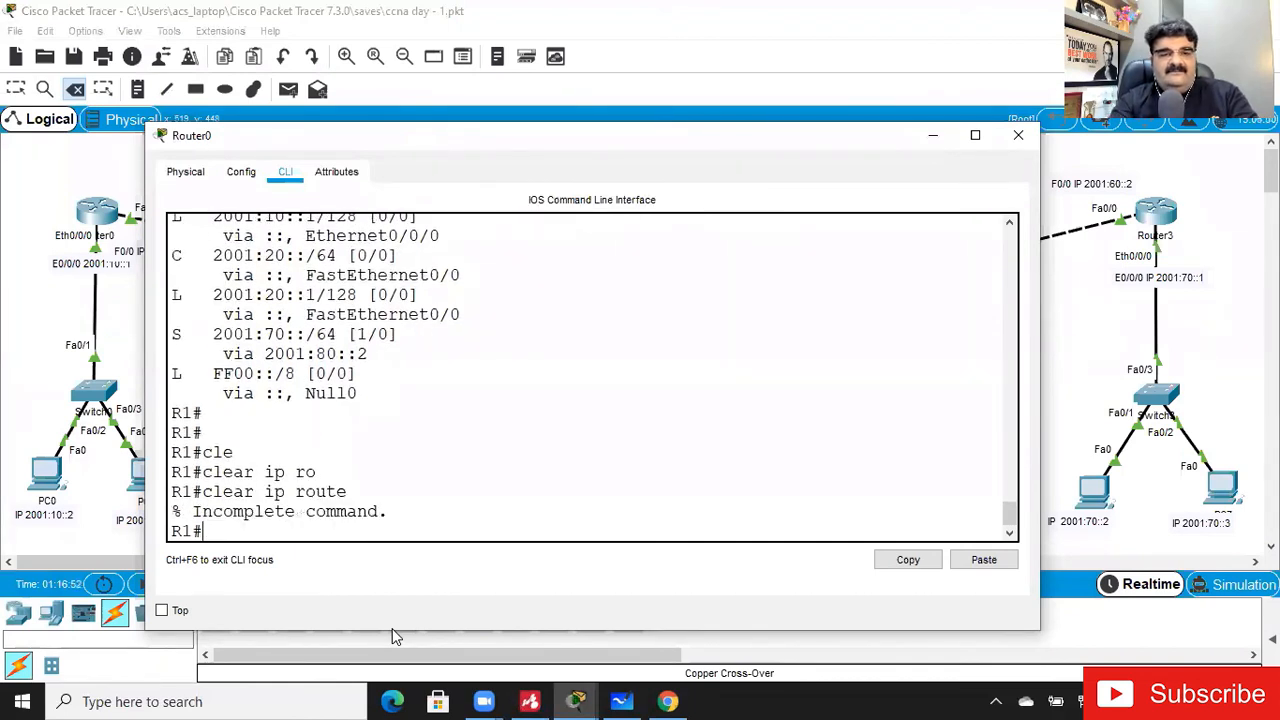
key(Up)
text(?)
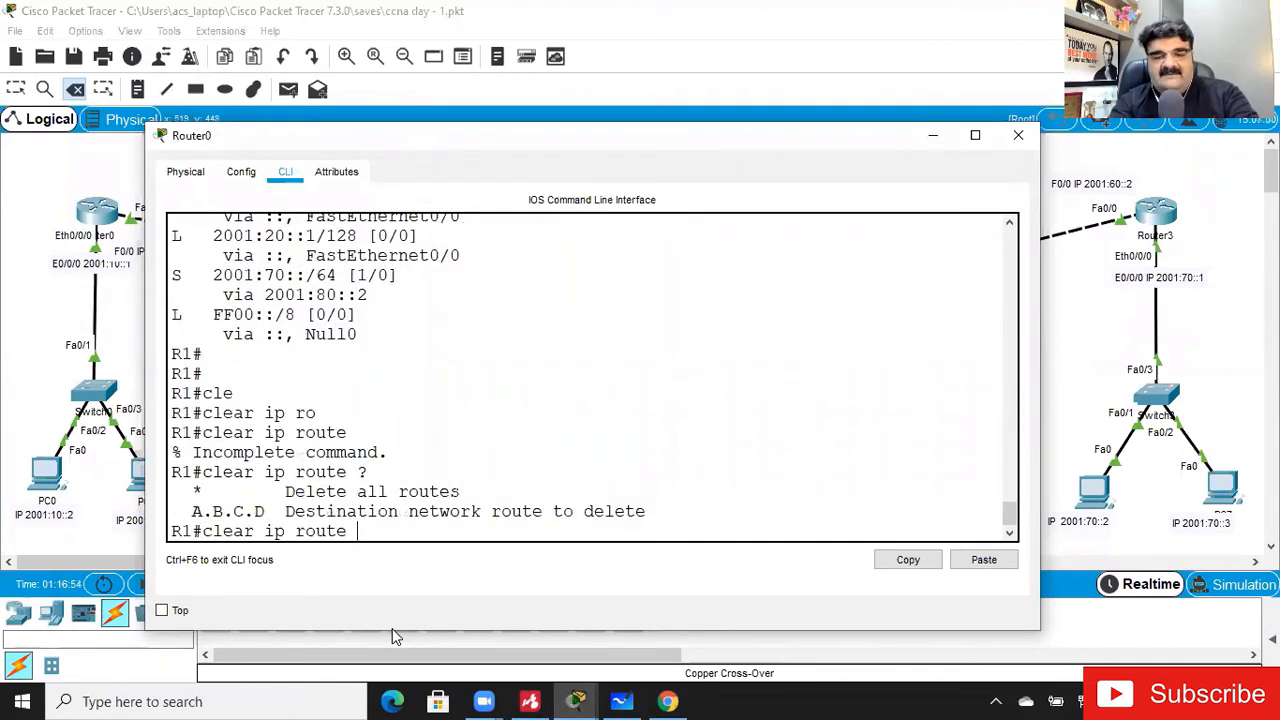
text(*)
key(Return)
- Display Router0's IPv6 routing table after clearing the routes and check the 2001:70::/64 entry
key(Up)
key(Up)
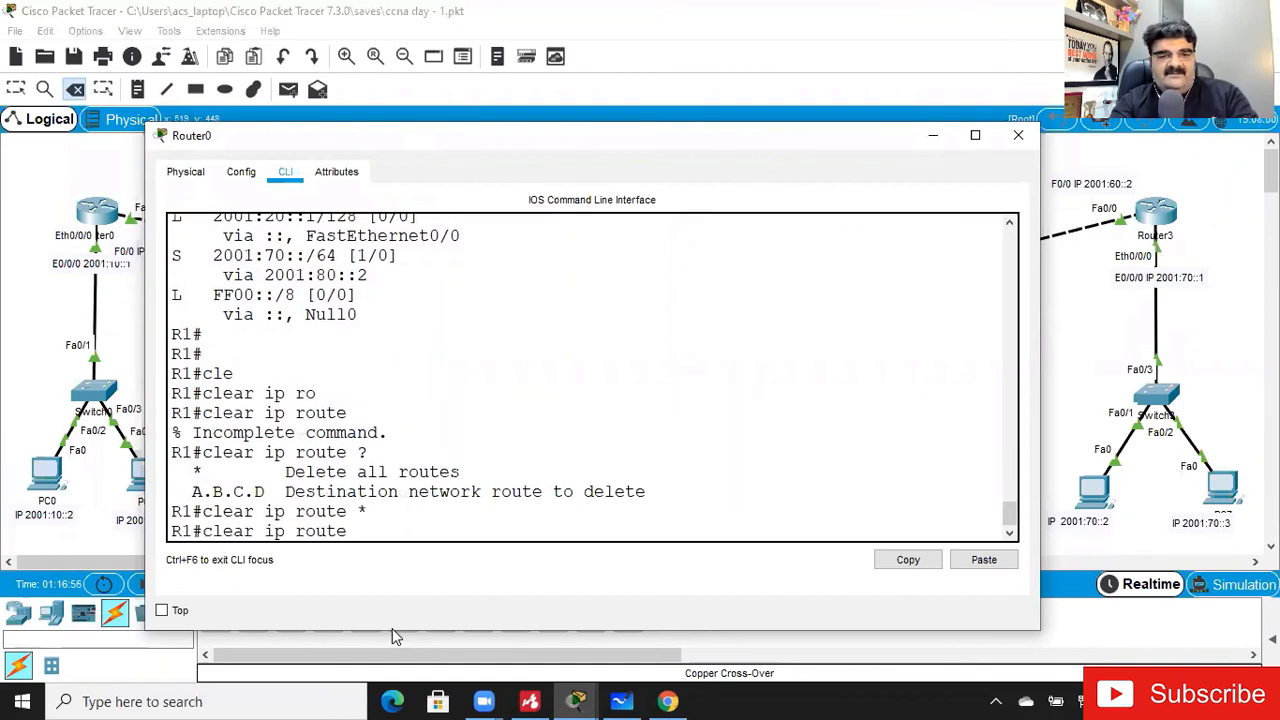
key(Up)
key(Return)
key(Up)
key(Down)
key(Up)
key(Down)
key(Up)
key(Down)
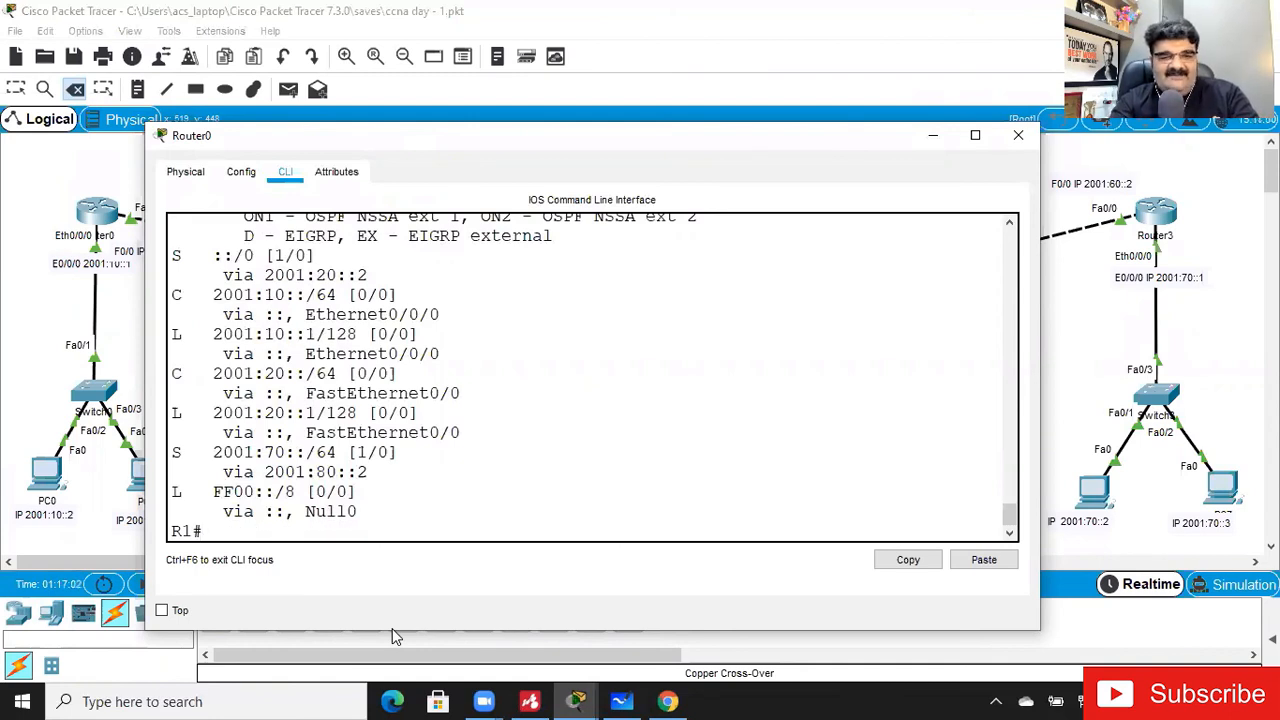
key(Return)
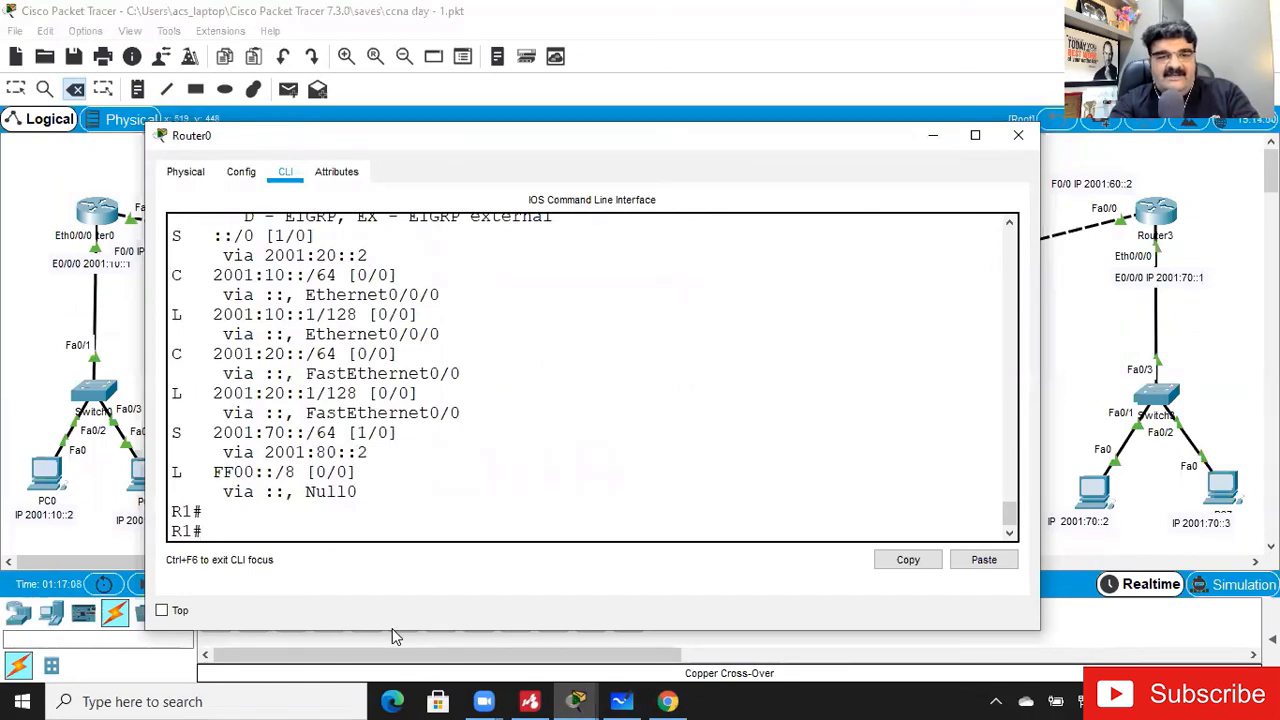
- Remove the IPv6 default route ::/0 via 2001:20::2 in Router0's global configuration and return to privileged mode
text(config t)
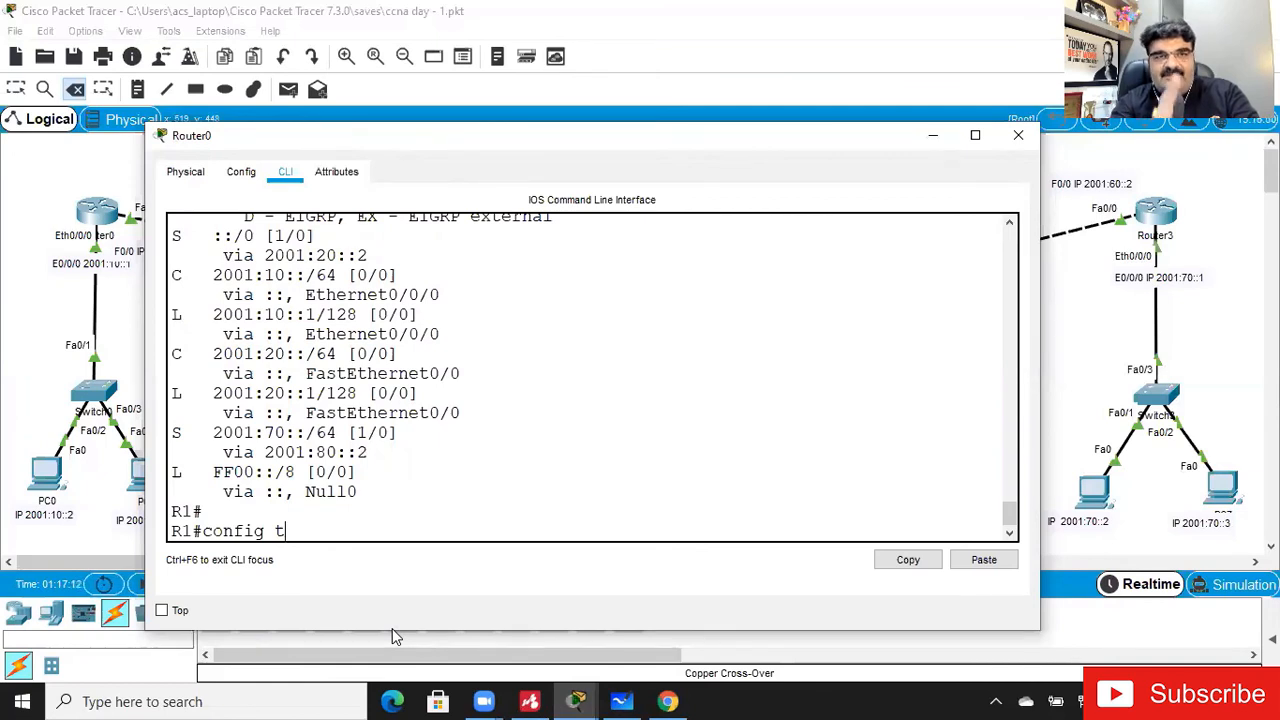
key(Return)
key(Up)
key(Up)
key(Up)
key(Up)
key(Up)
key(Up)
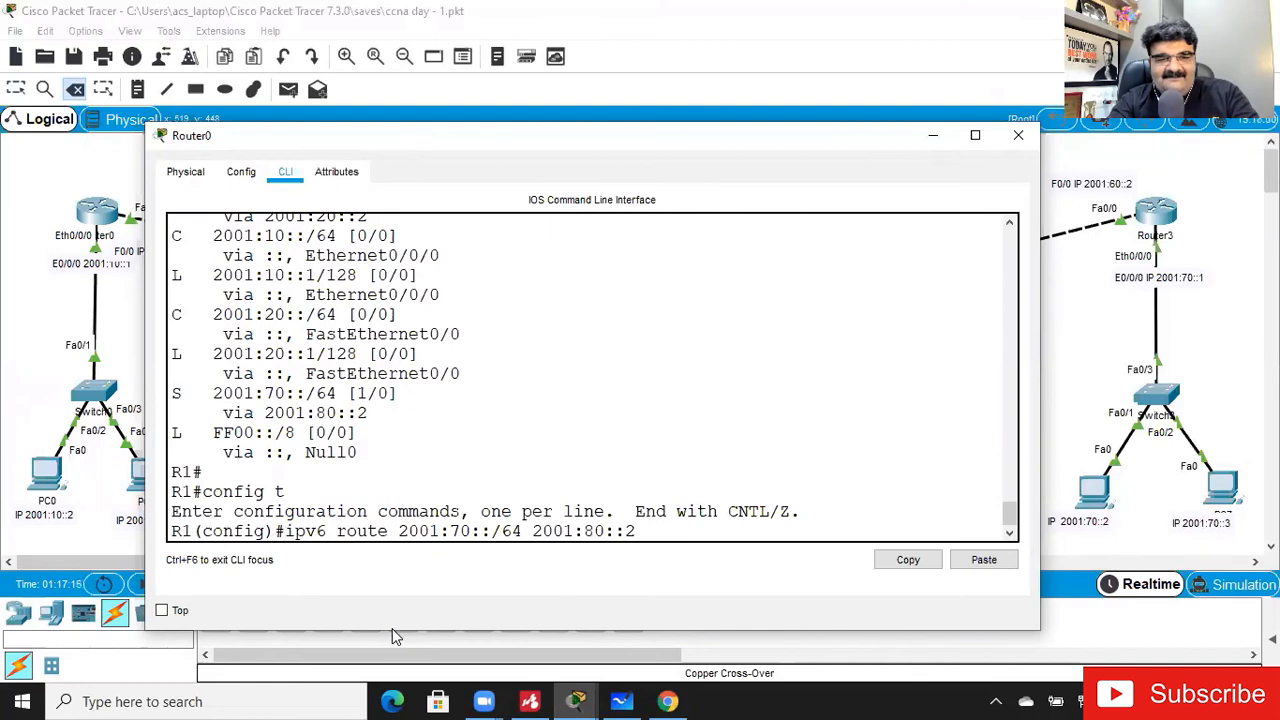
key(Up)
key(Up)
key(Left)
key(Left)
key(Left)
key(Left)
key(Left)
key(Left)
key(Left)
key(Left)
key(Left)
key(Left)
key(Left)
key(Left)
key(Left)
key(Left)
key(Left)
key(Left)
key(Left)
key(Left)
key(Left)
key(Left)
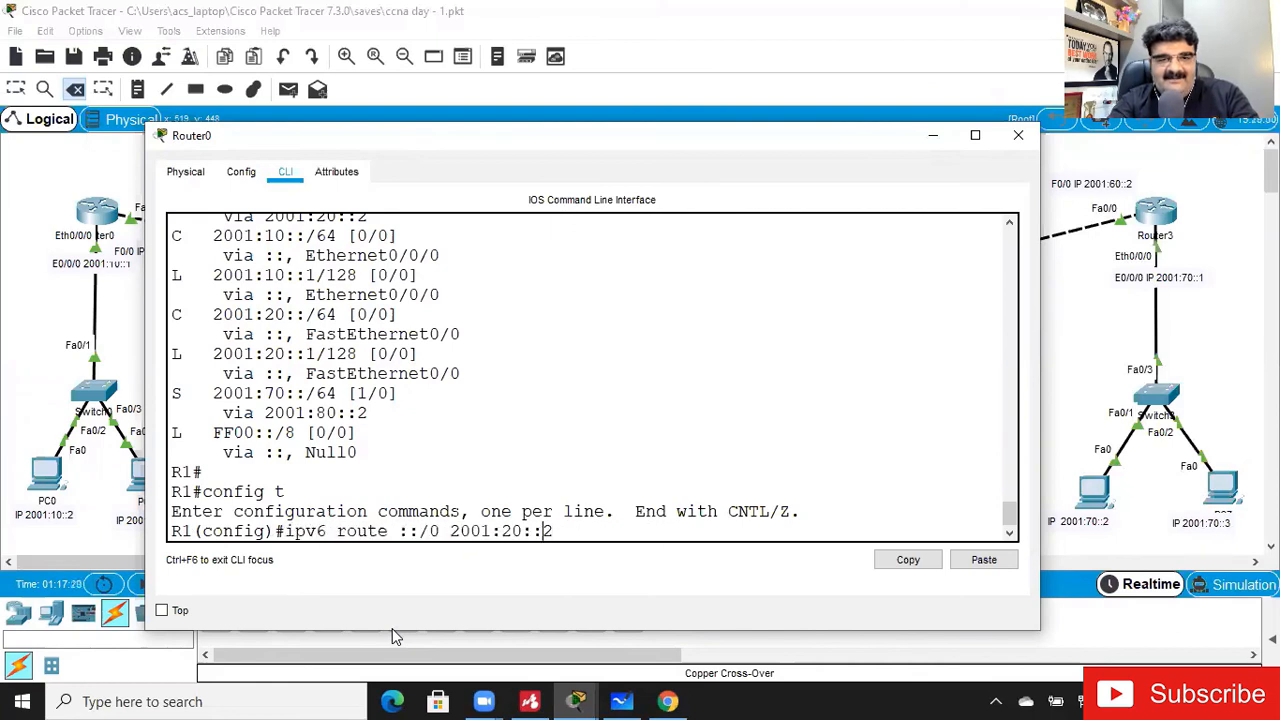
text(no)
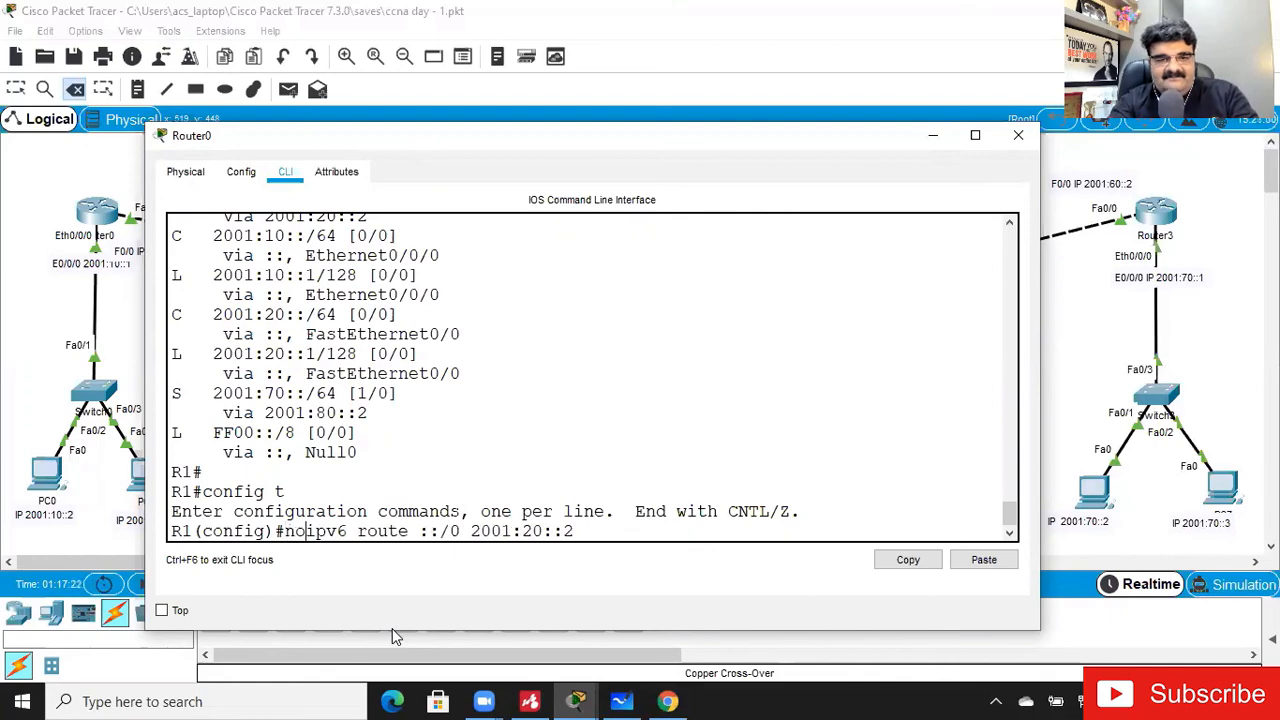
key(Return)
key(ctrl+z)
key(Return)
- Display Router0's IPv6 routing table, examine the 2001:70::/64 route's administrative distance and next hop, and return to the topology with the delete tool off
key(Up)
key(Up)
key(Return)
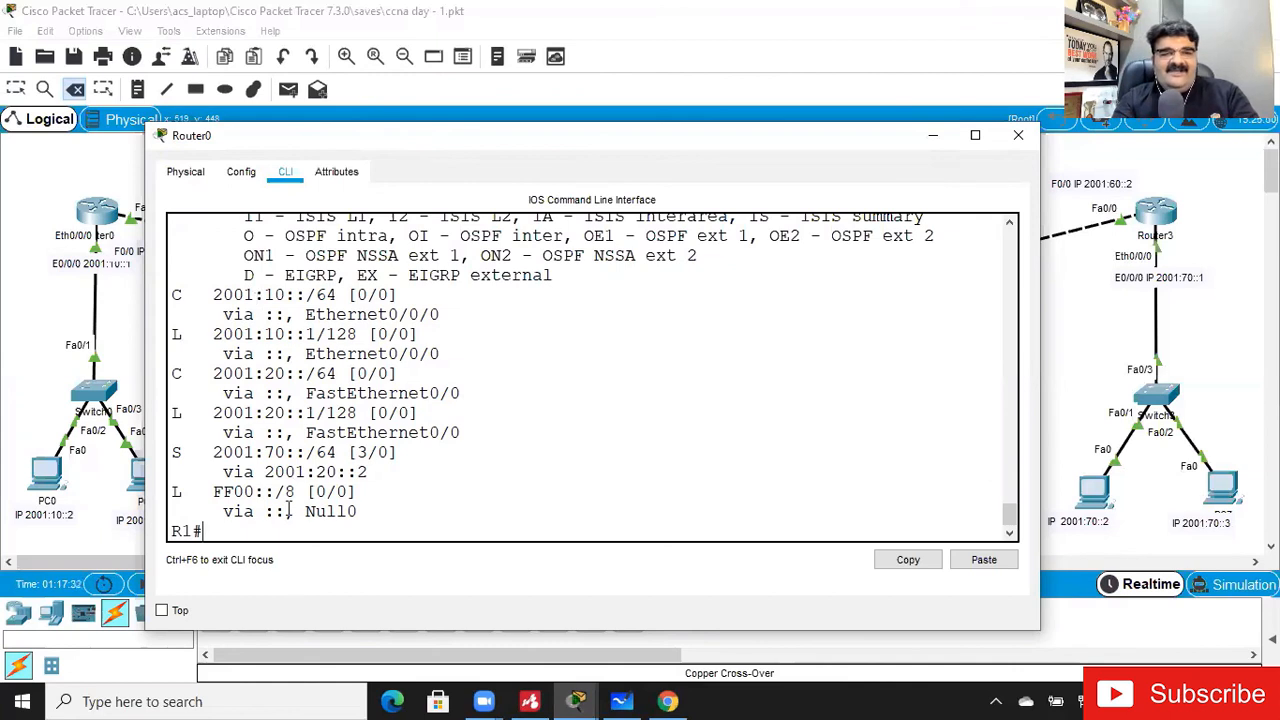
drag(210, 458, 386, 477)
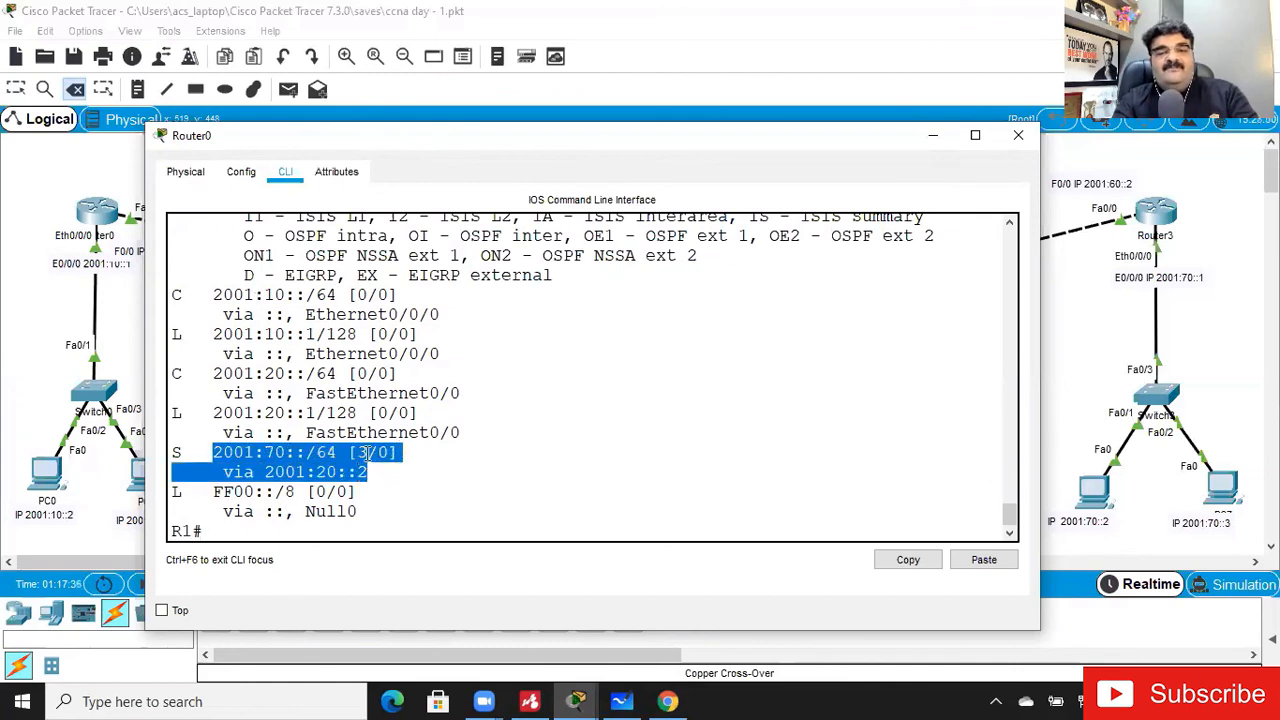
click(357, 449)
drag(357, 451, 367, 451)
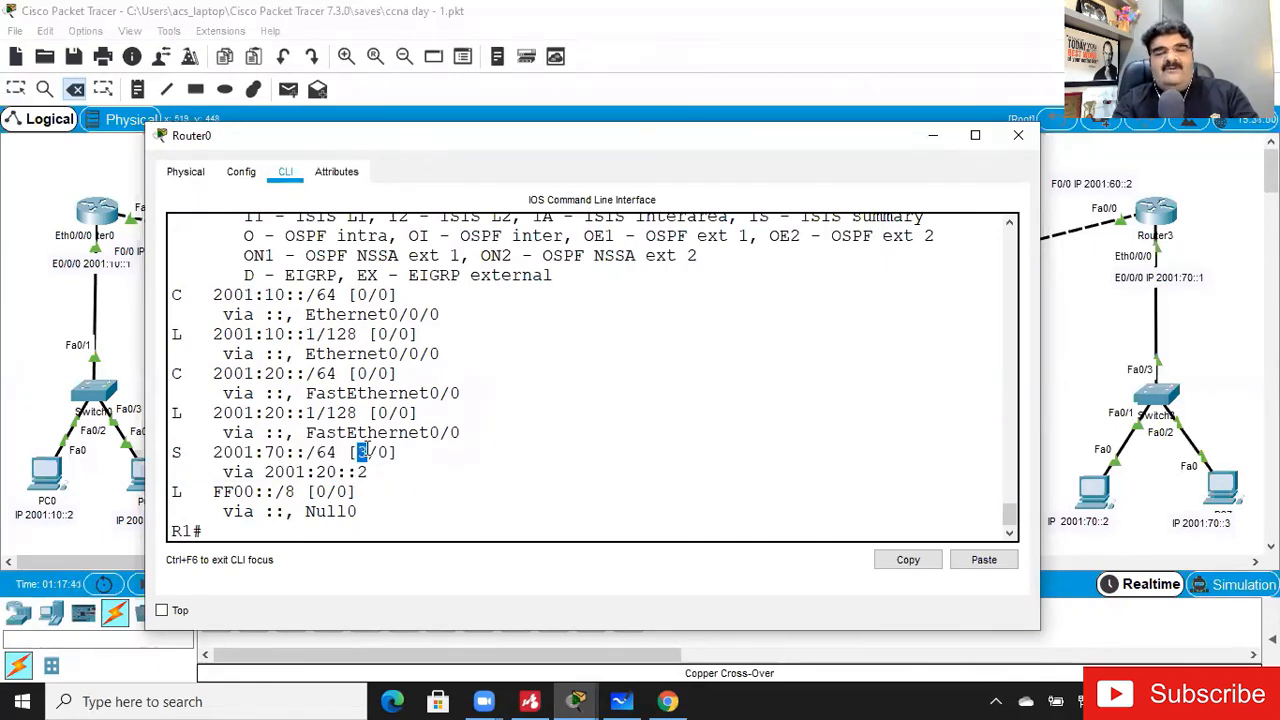
drag(212, 452, 380, 475)
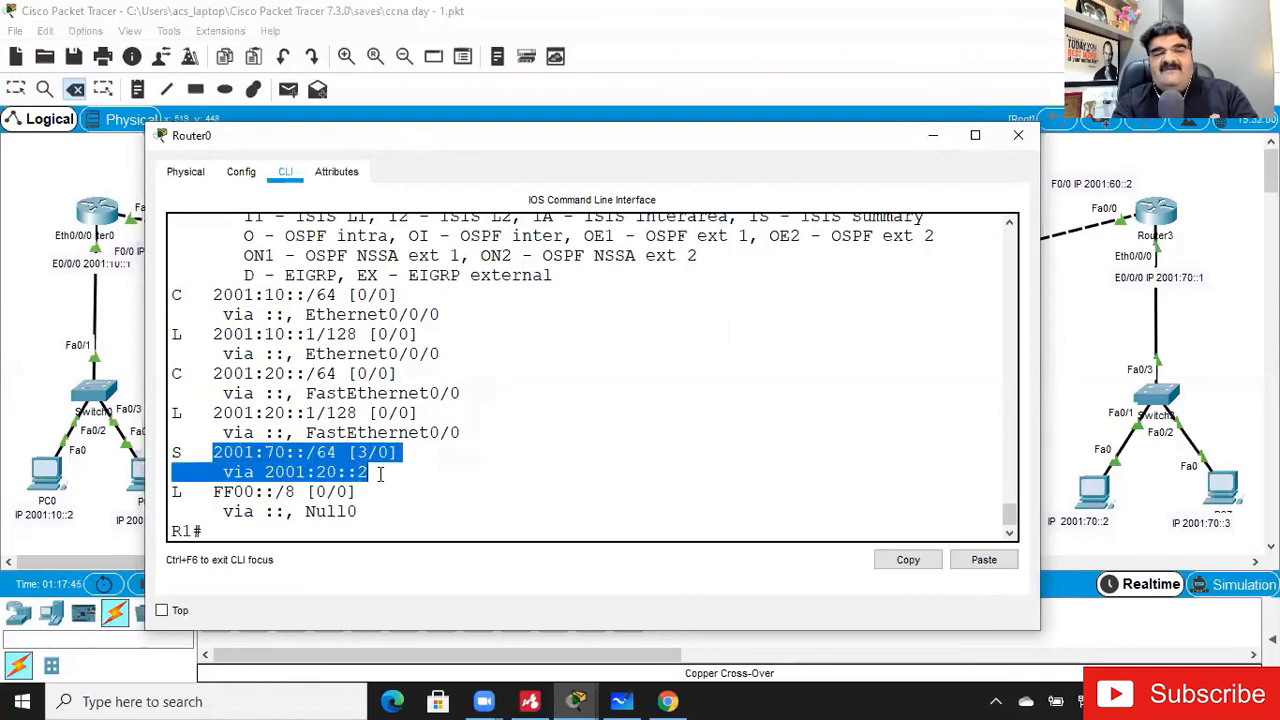
click(931, 139)
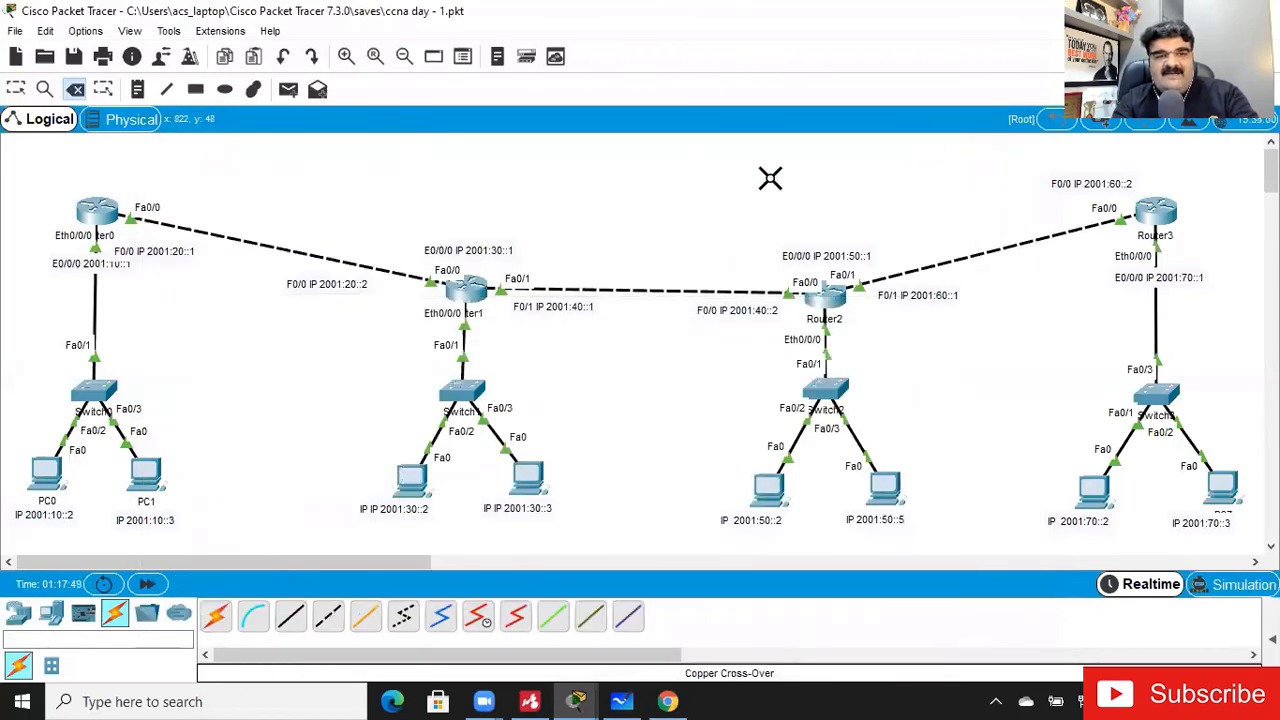
key(Escape)
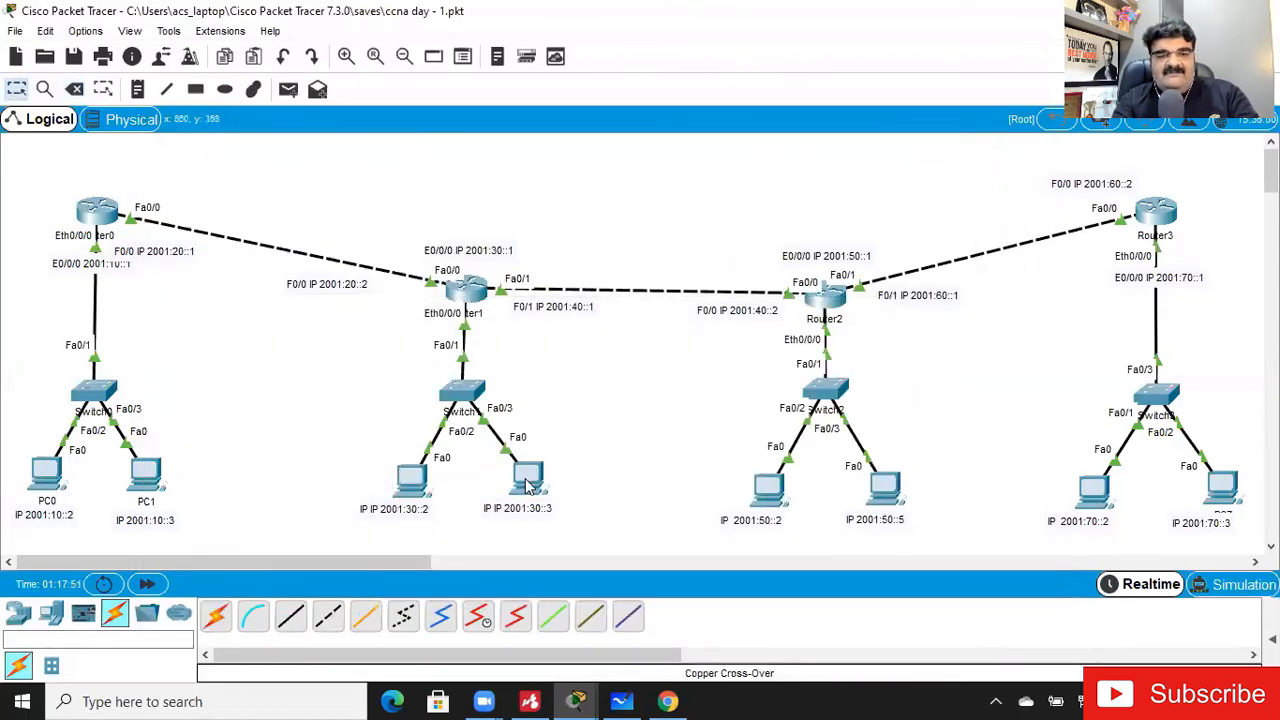
click(405, 615)
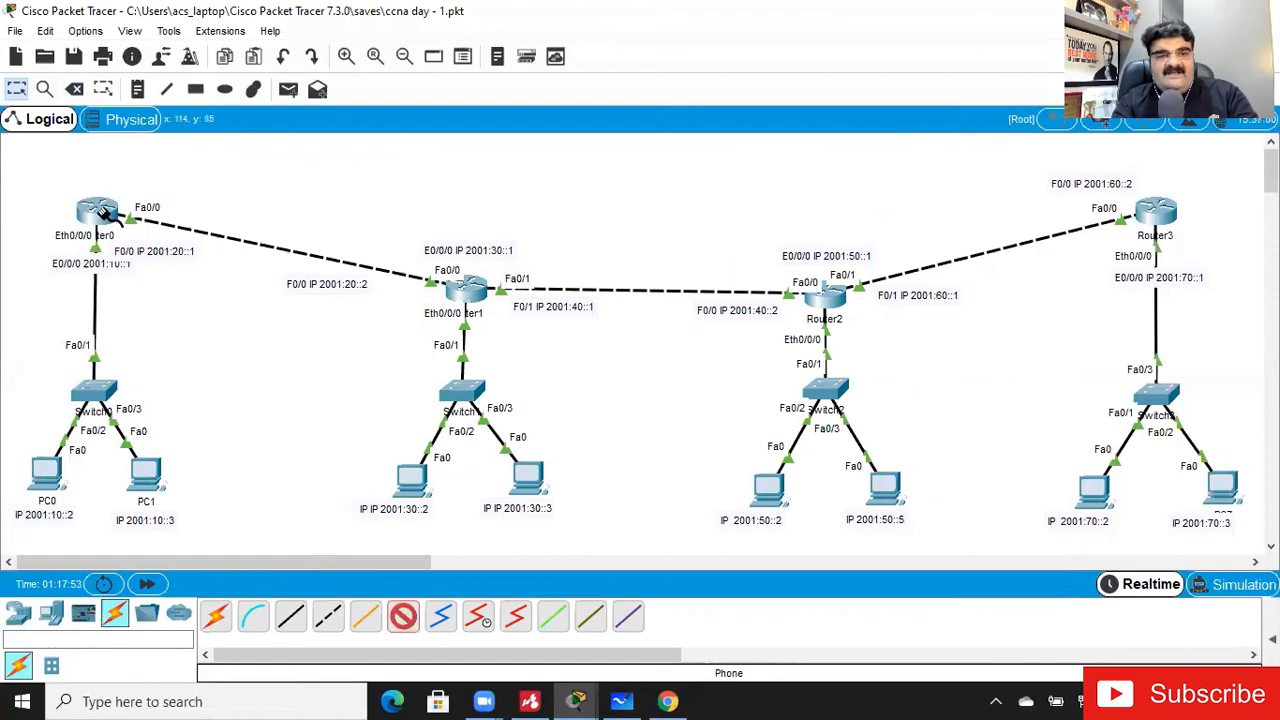
click(98, 210)
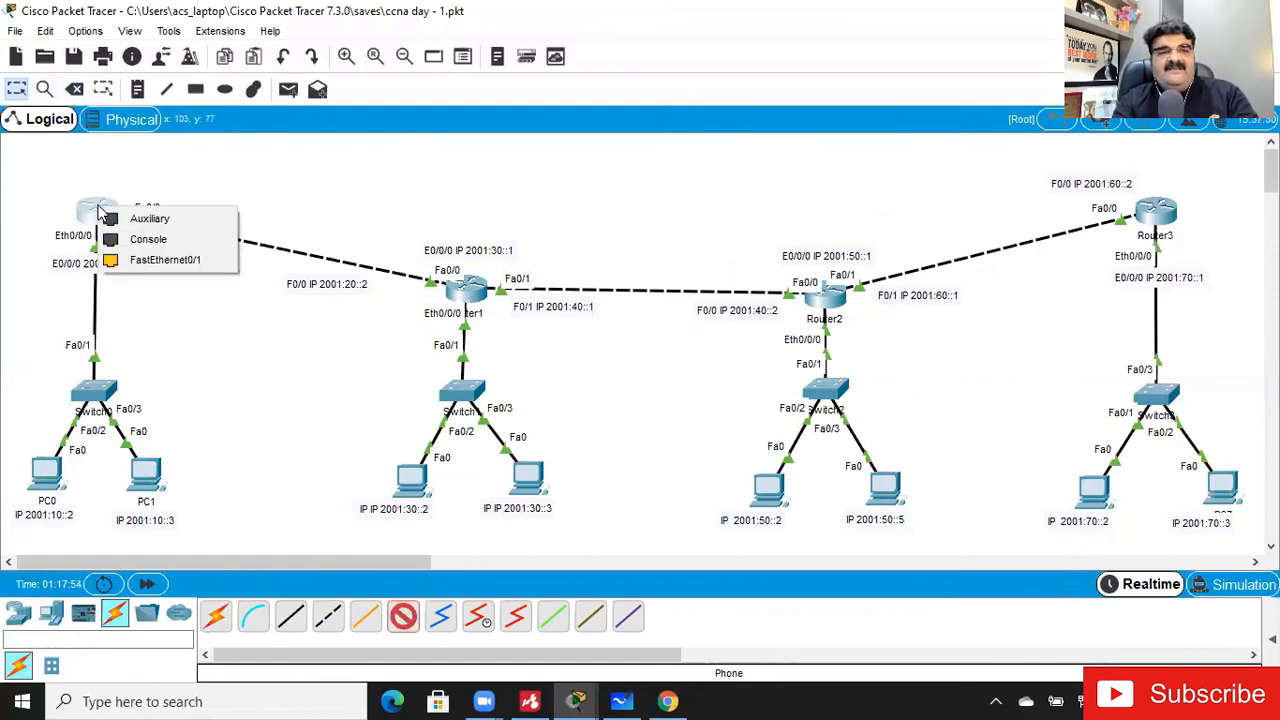
click(150, 259)
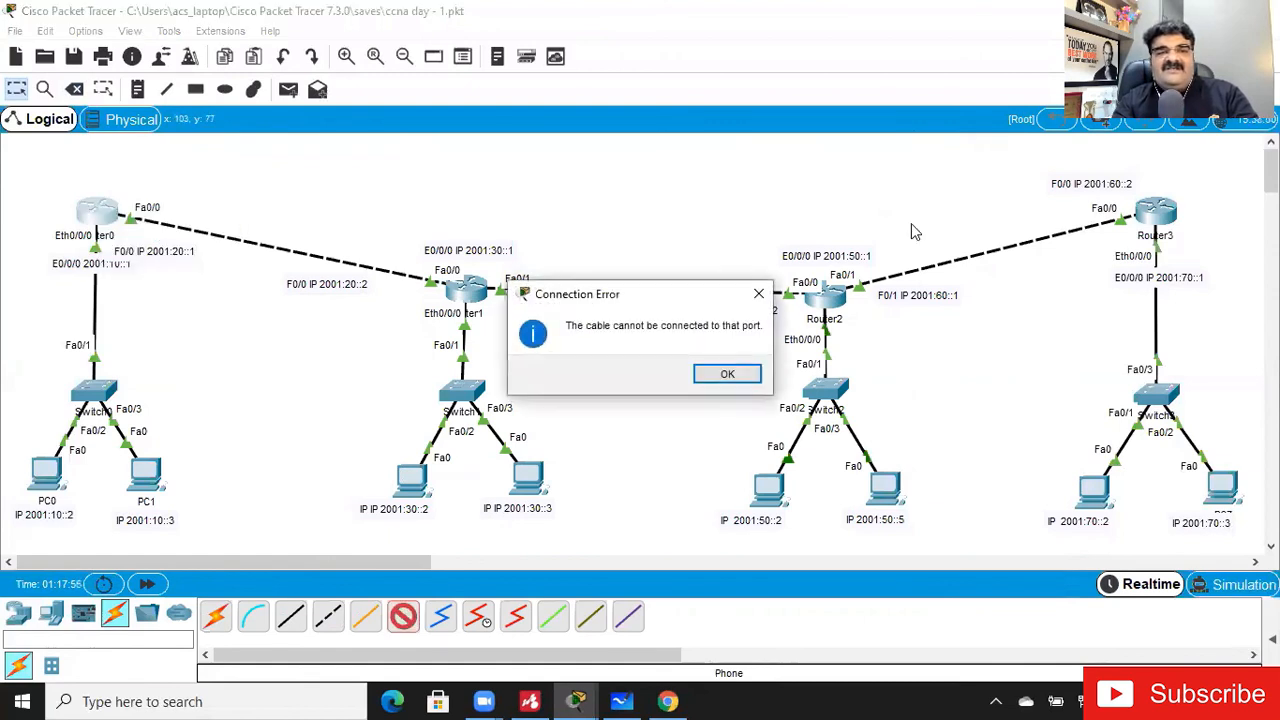
click(727, 376)
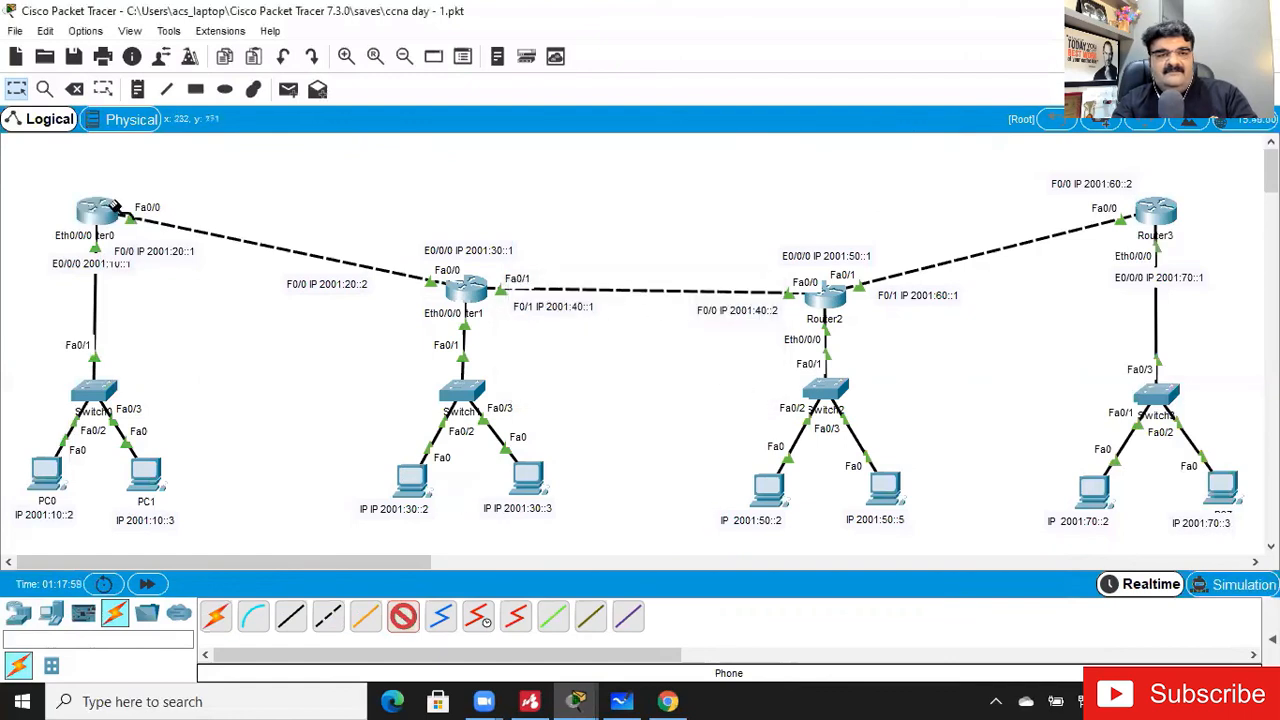
click(99, 209)
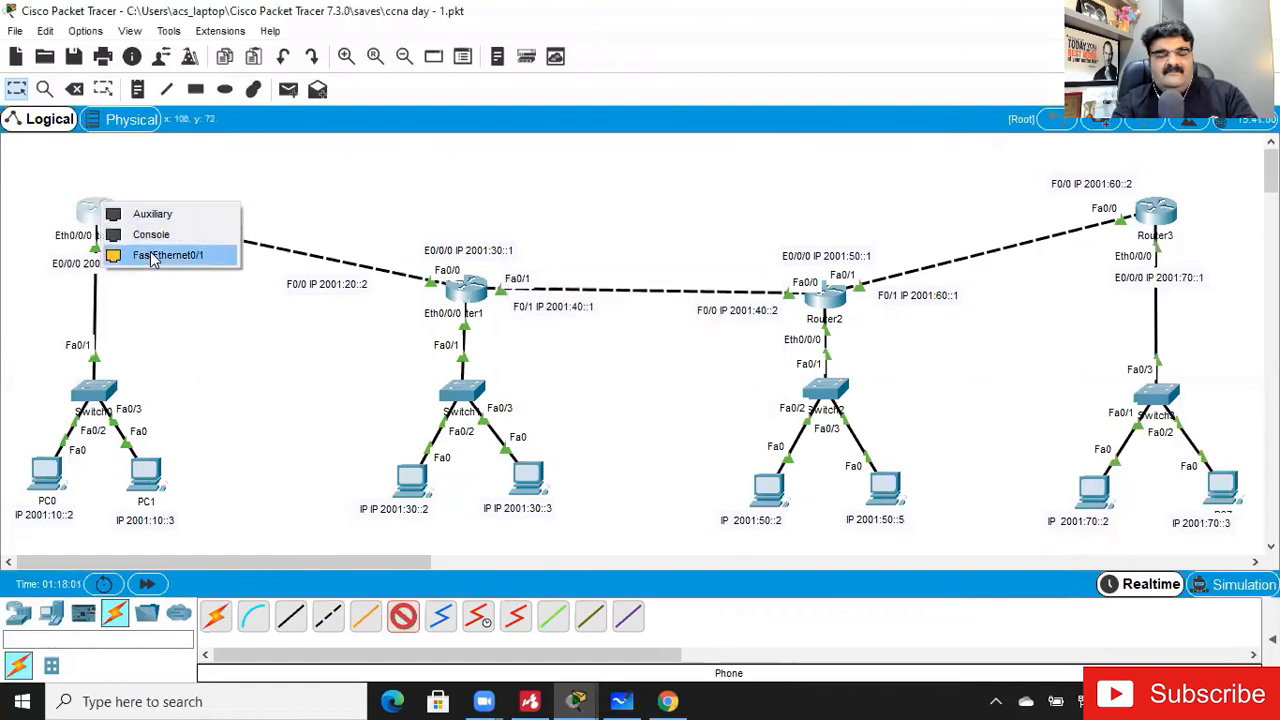
click(114, 255)
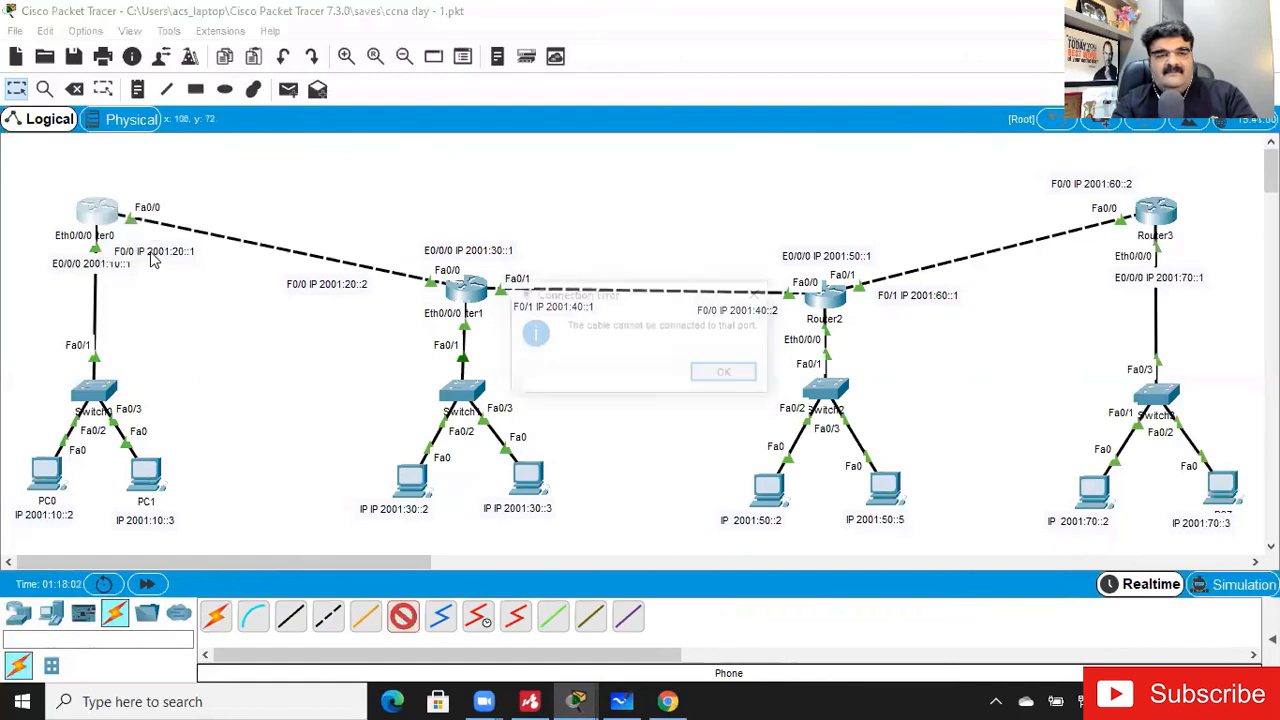
click(728, 374)
key(Escape)
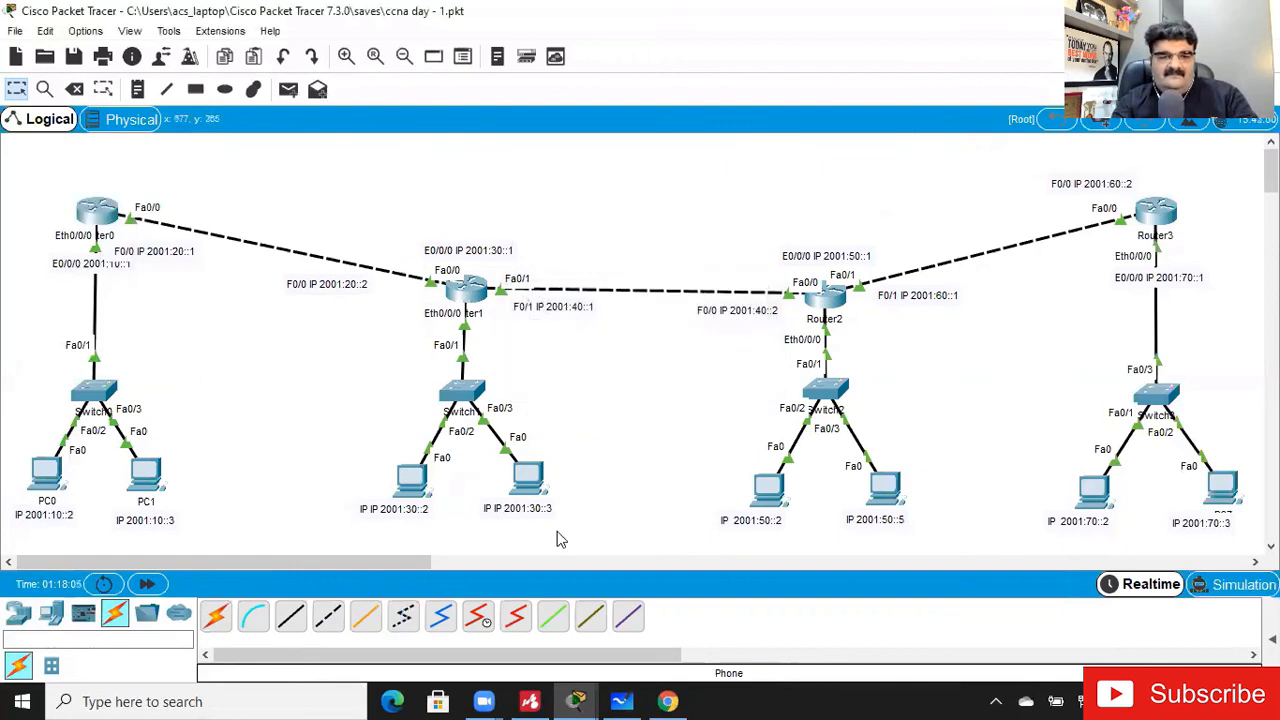
- Connect Router0's FastEthernet0/1 to Router3's FastEthernet0/1 with a copper cross-over cable
click(327, 621)
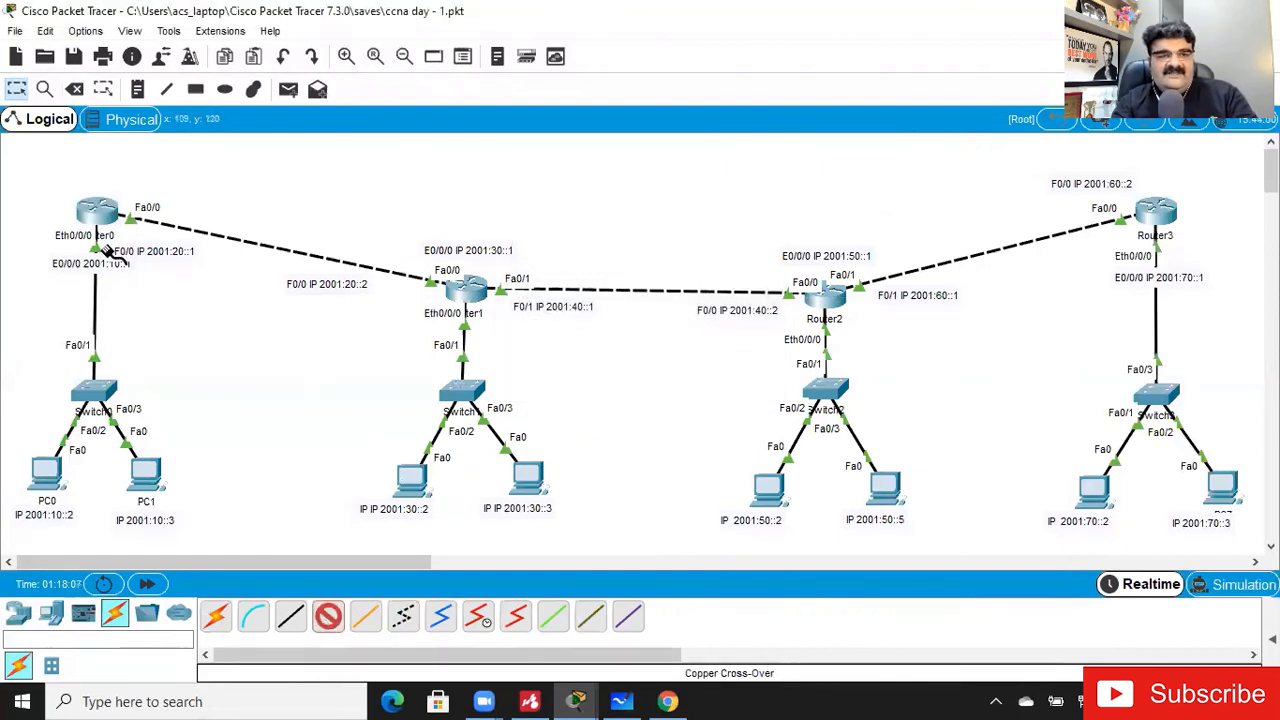
click(95, 211)
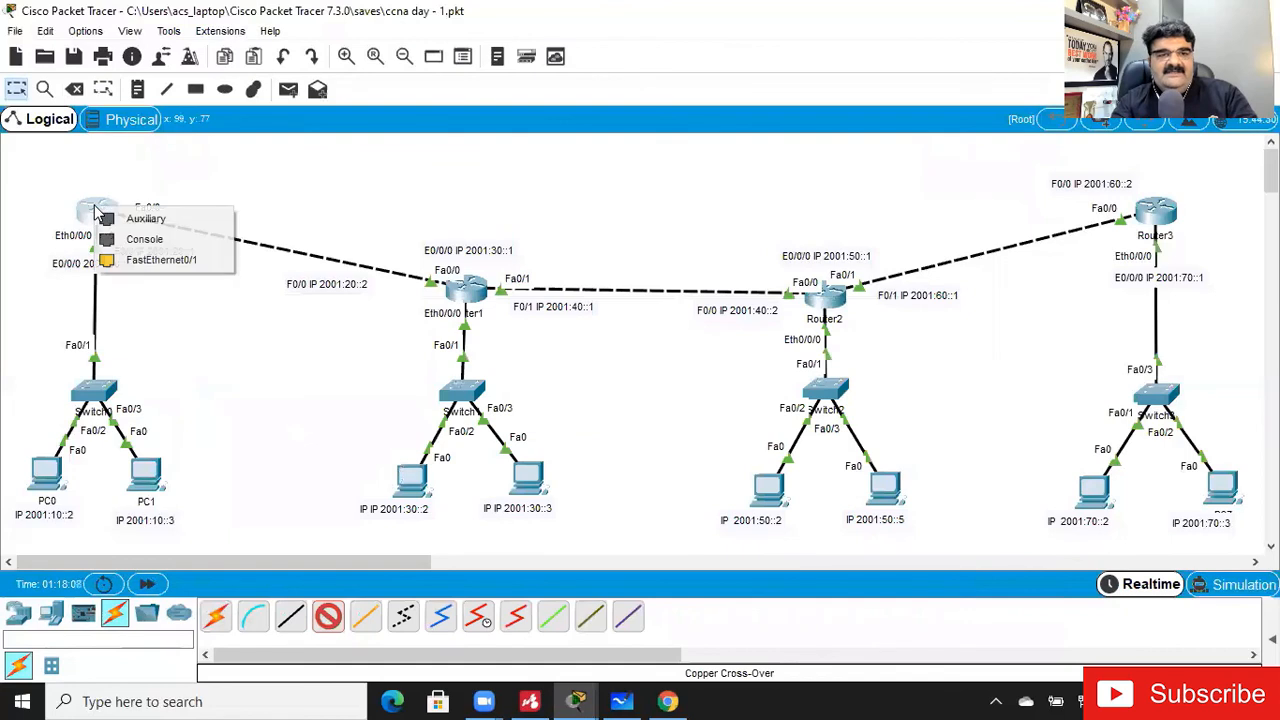
click(130, 259)
click(1148, 210)
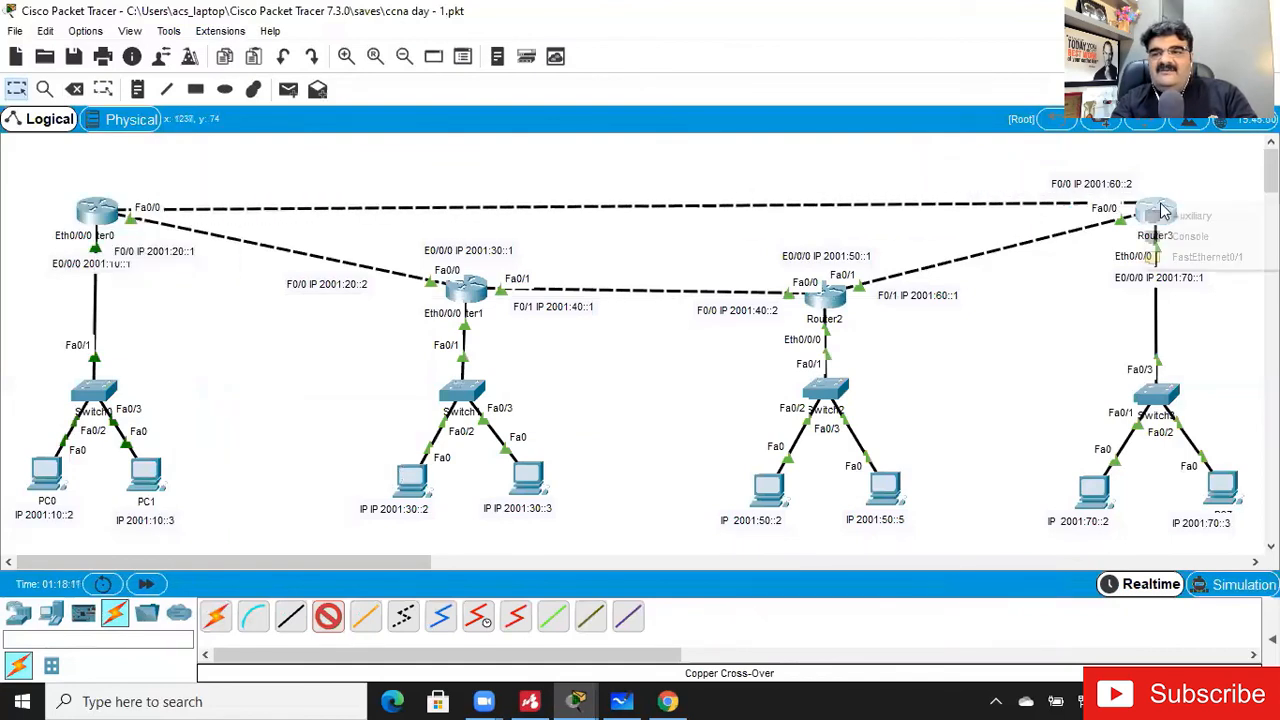
click(1179, 257)
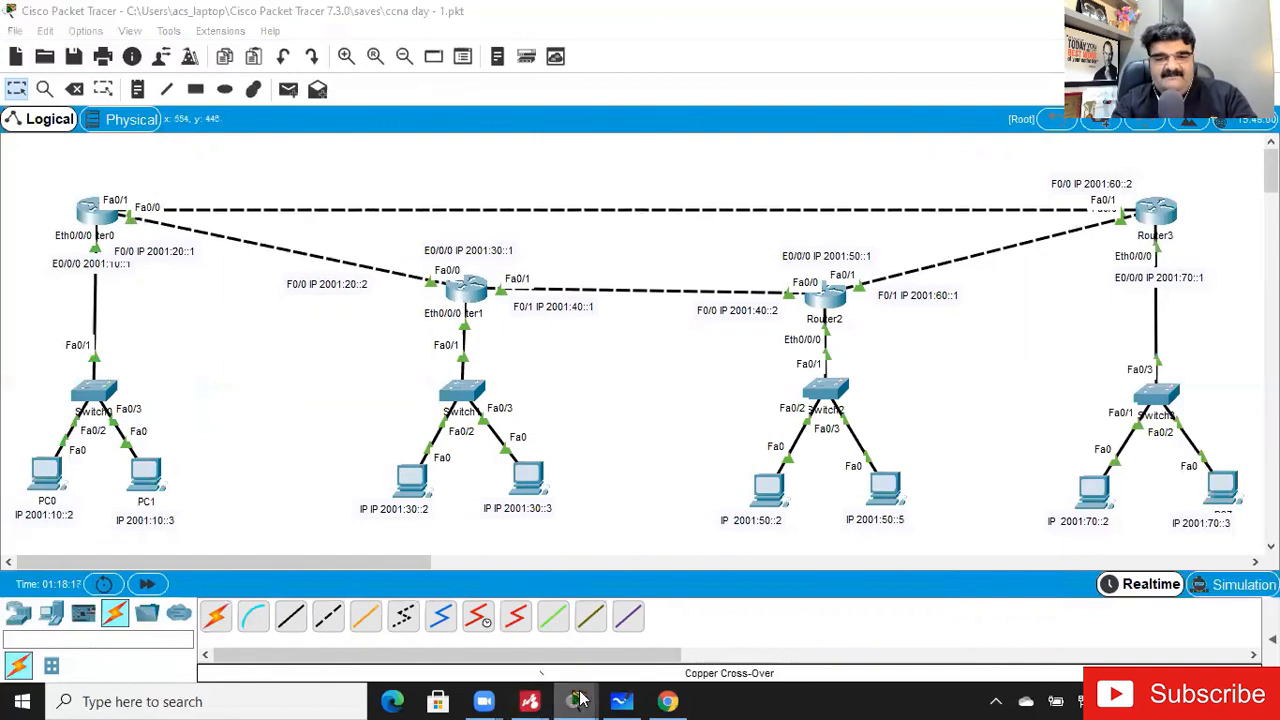
- Display Router0's IPv6 routing table with the direct link connected, examine the 2001:70::/64 route's next hop, and return to the topology
mouse_move(578, 699)
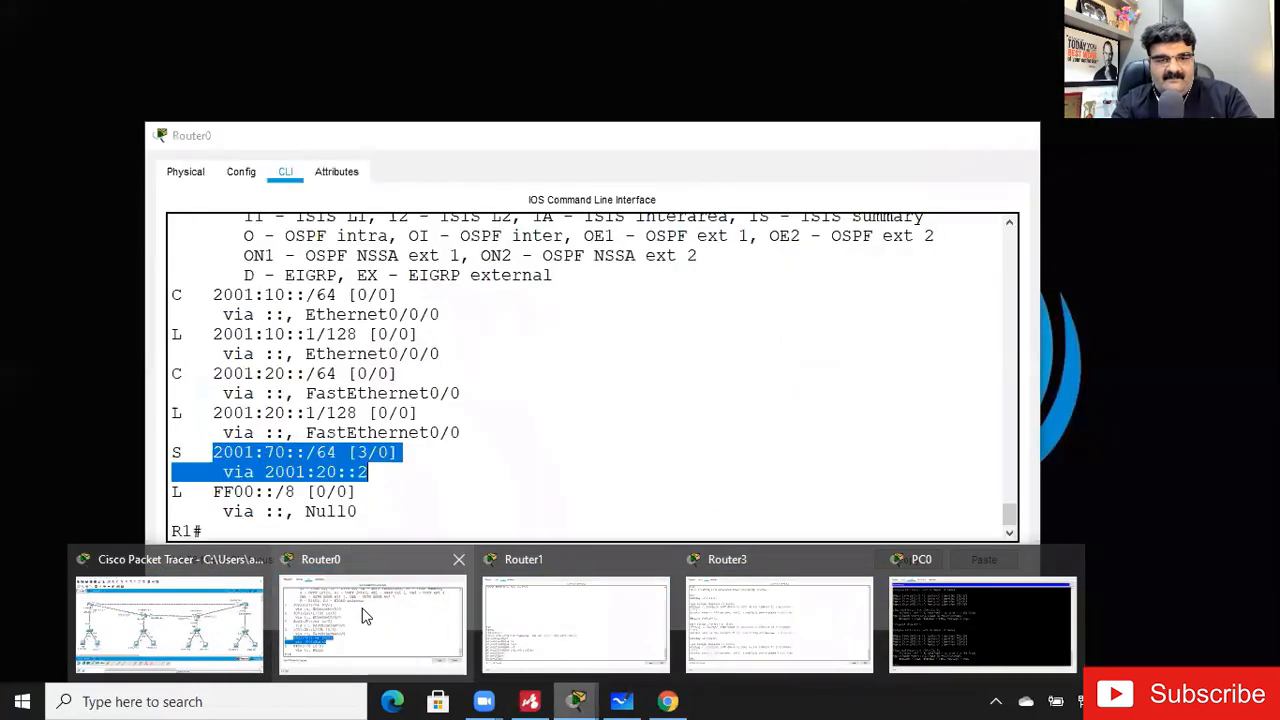
click(365, 616)
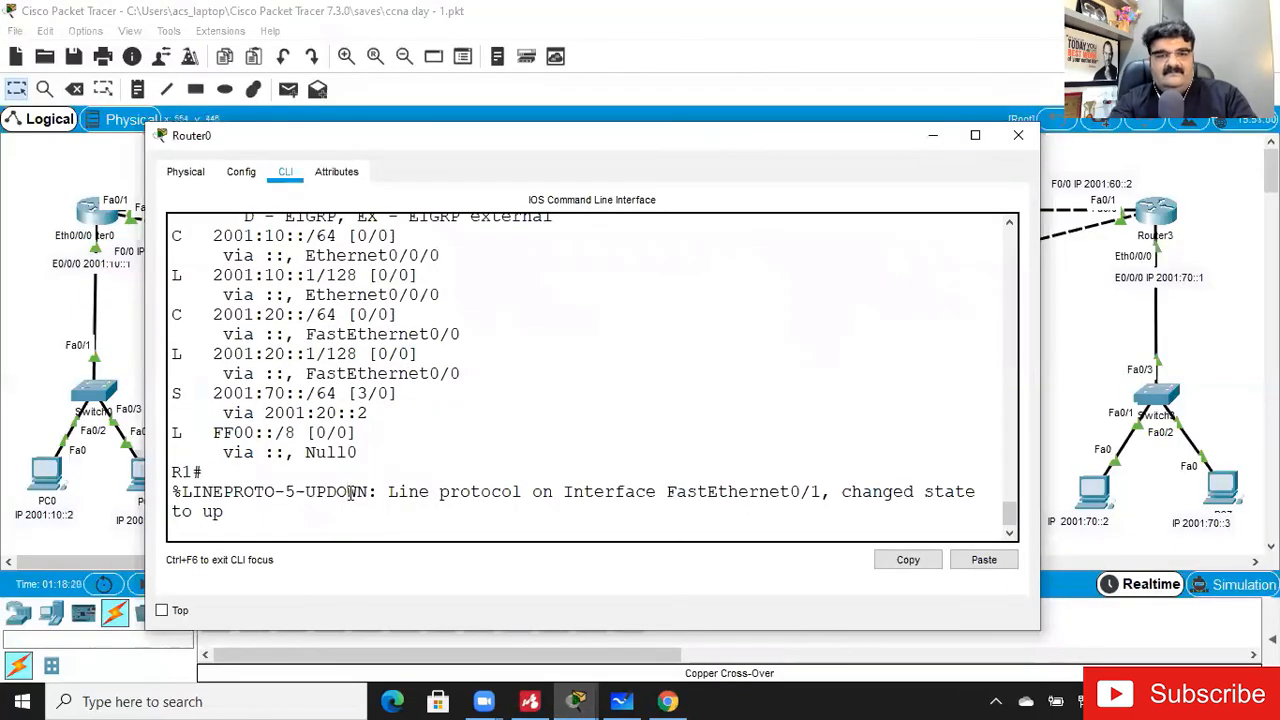
key(Return)
key(Return)
text(show ipv6 route)
key(Return)
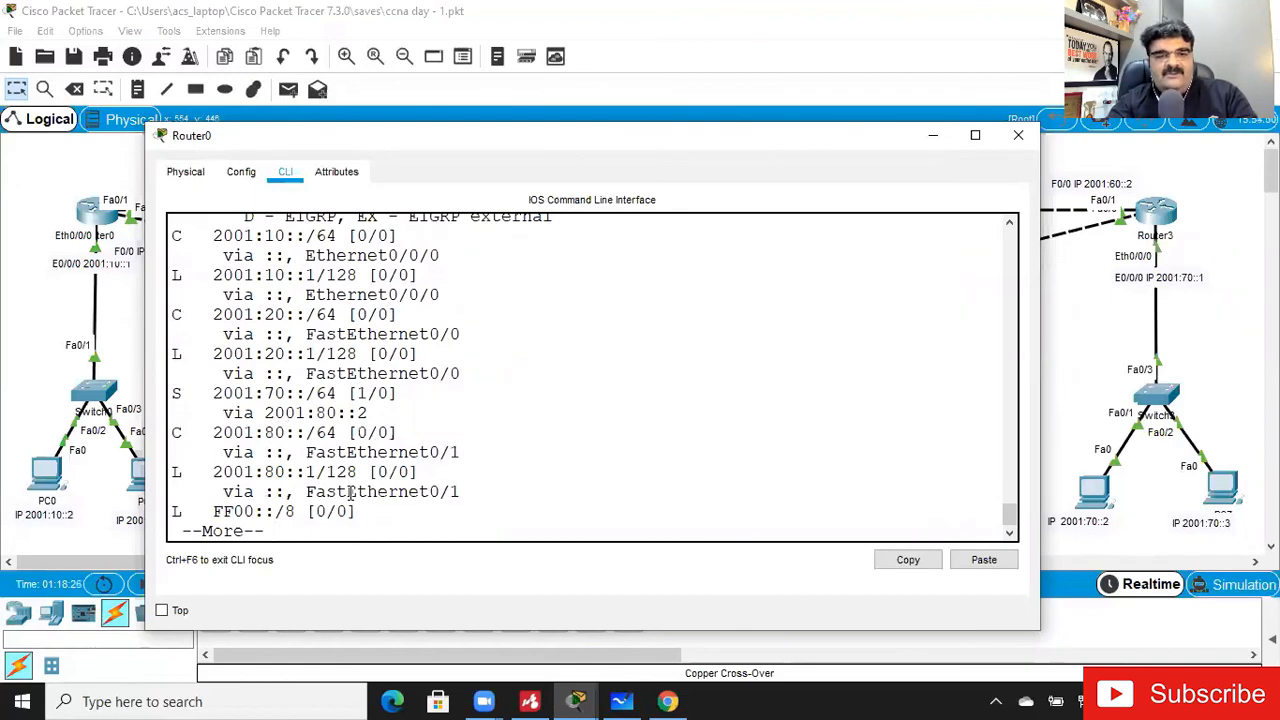
double_click(327, 412)
drag(349, 411, 368, 413)
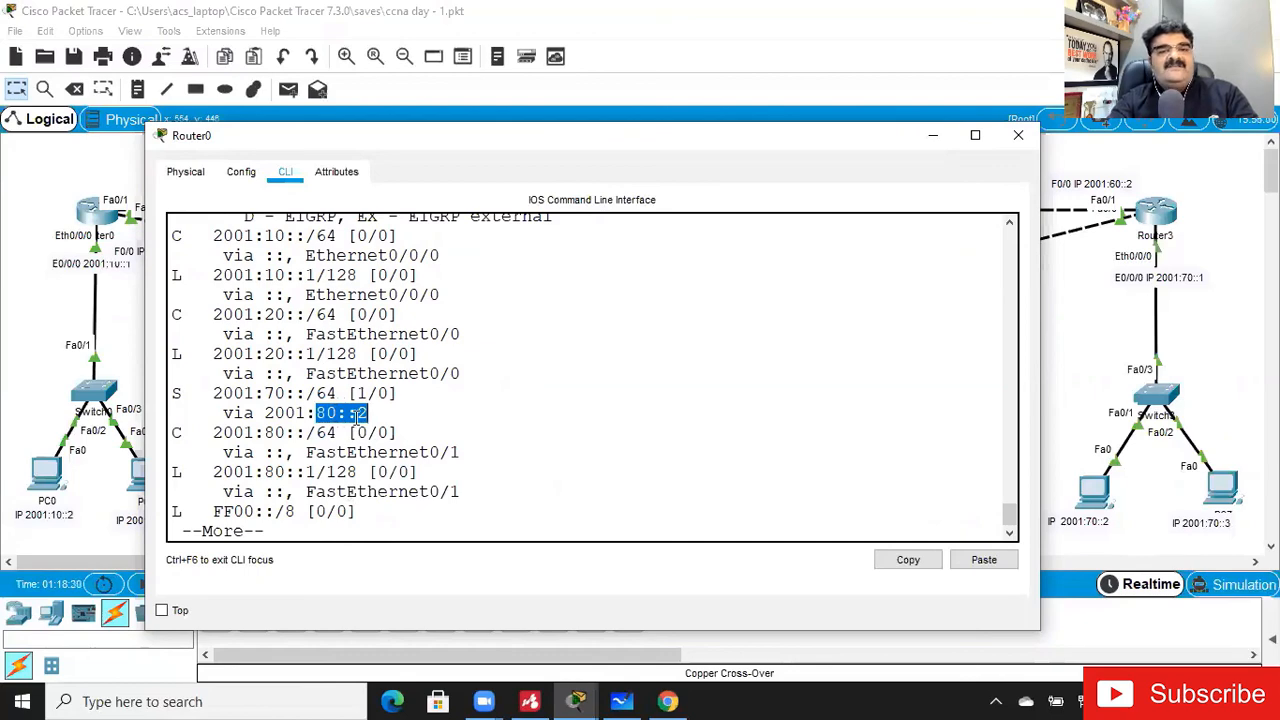
click(932, 135)
- Delete the direct cross-over link between Router0 and Router3
click(134, 96)
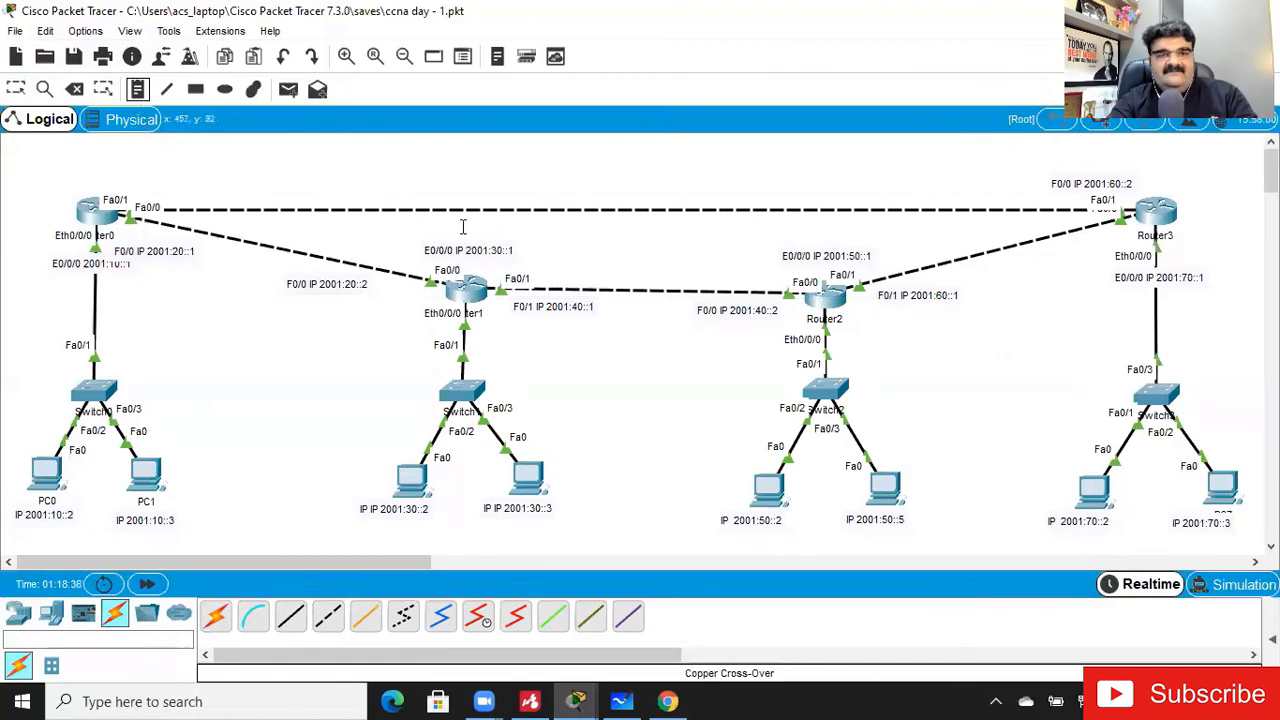
click(75, 88)
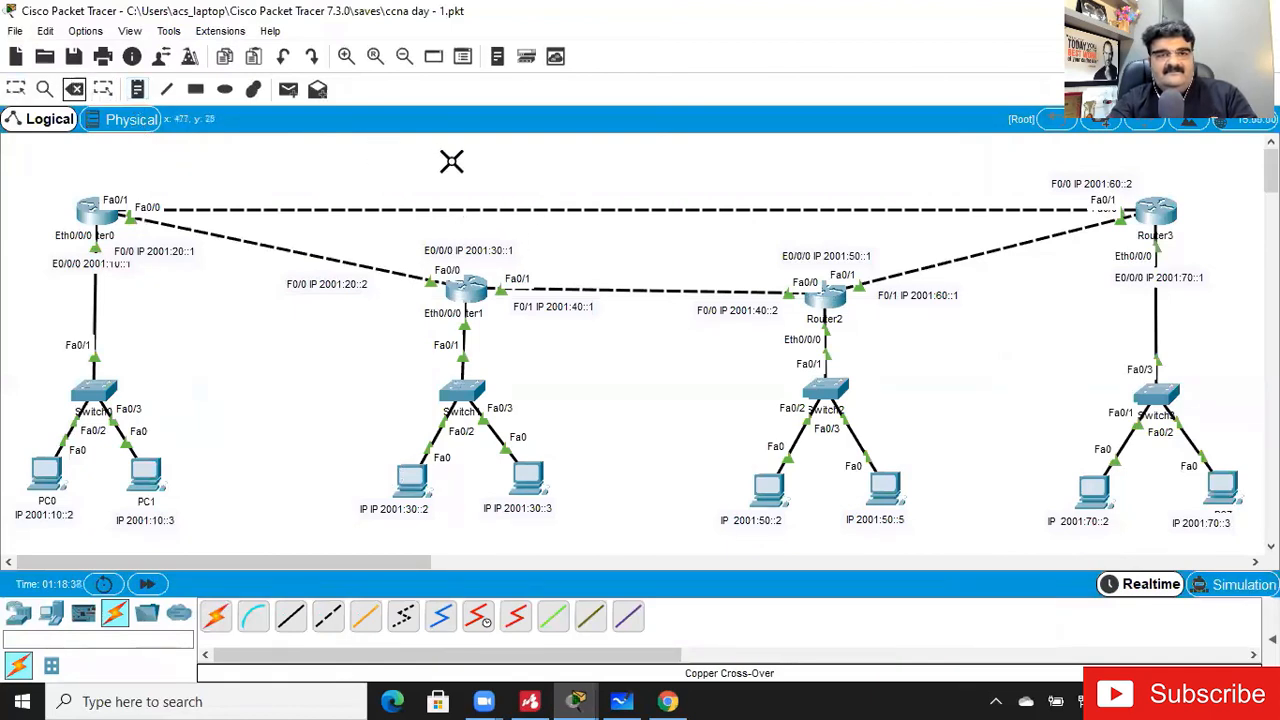
click(464, 206)
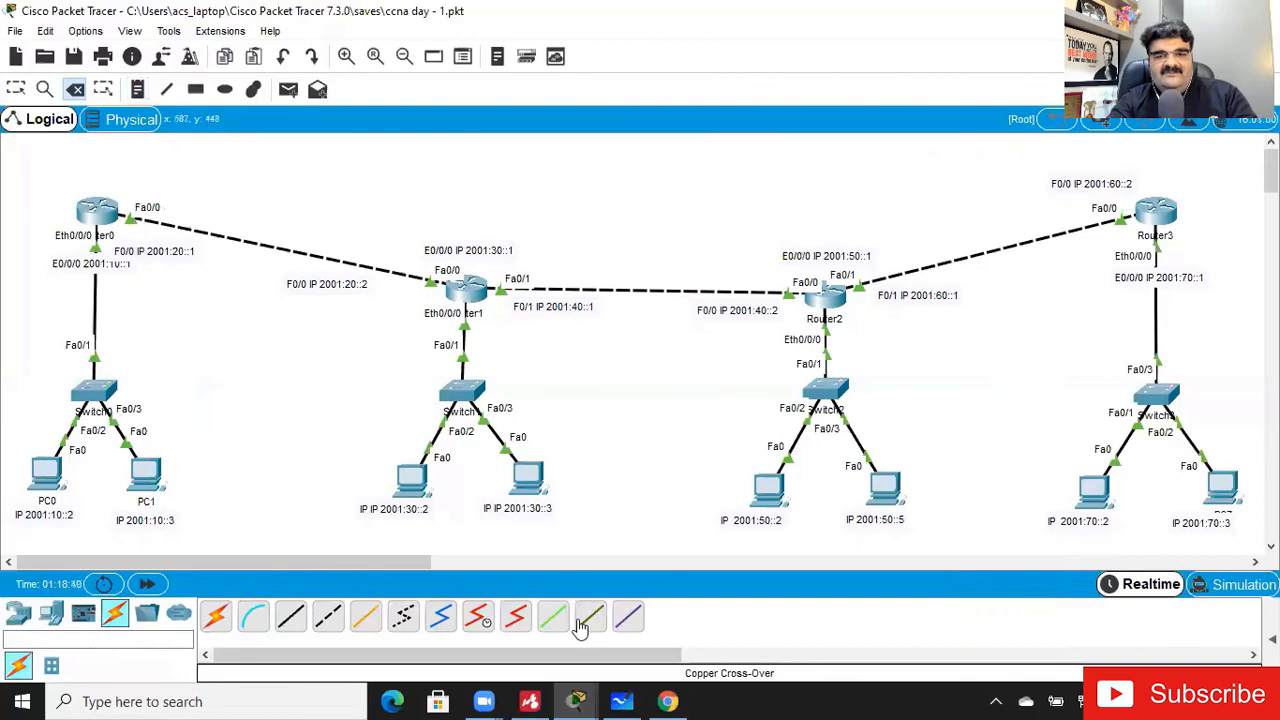
- Display Router0's IPv6 routing table after the link deletion, examine the 2001:70::/64 route's next hop, and switch to the Mindomo routing mind map
mouse_move(578, 698)
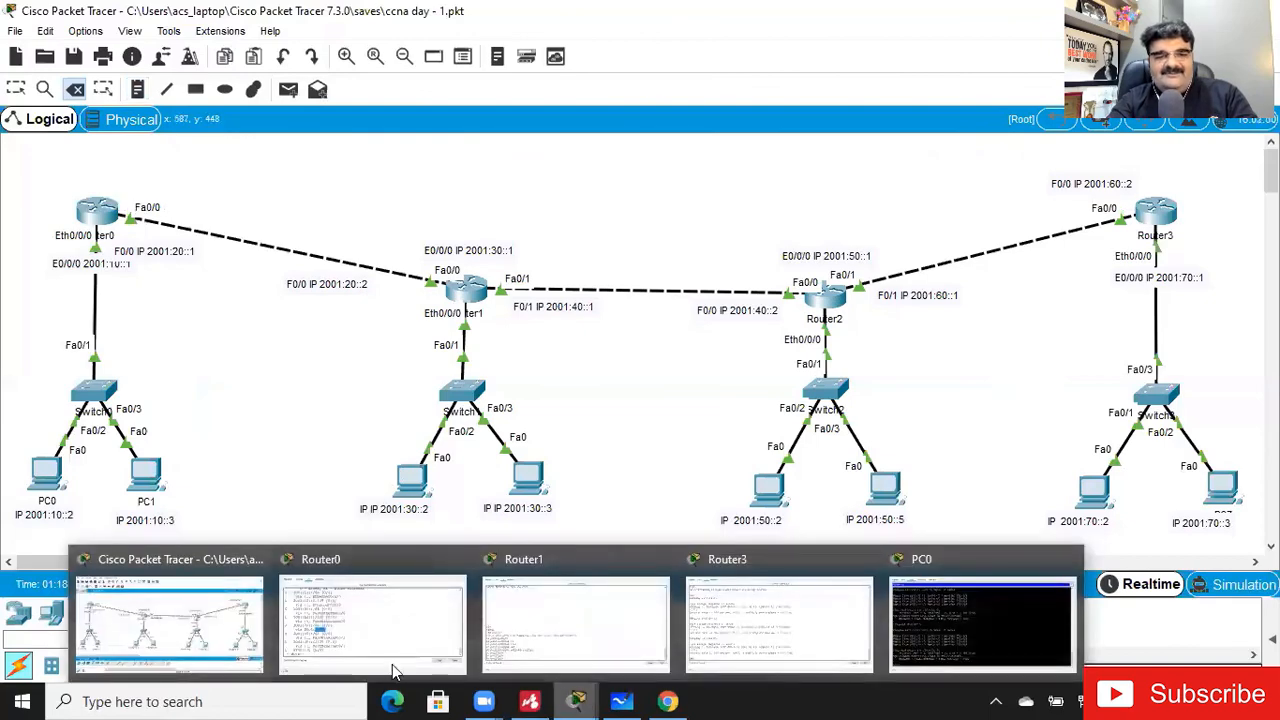
click(369, 641)
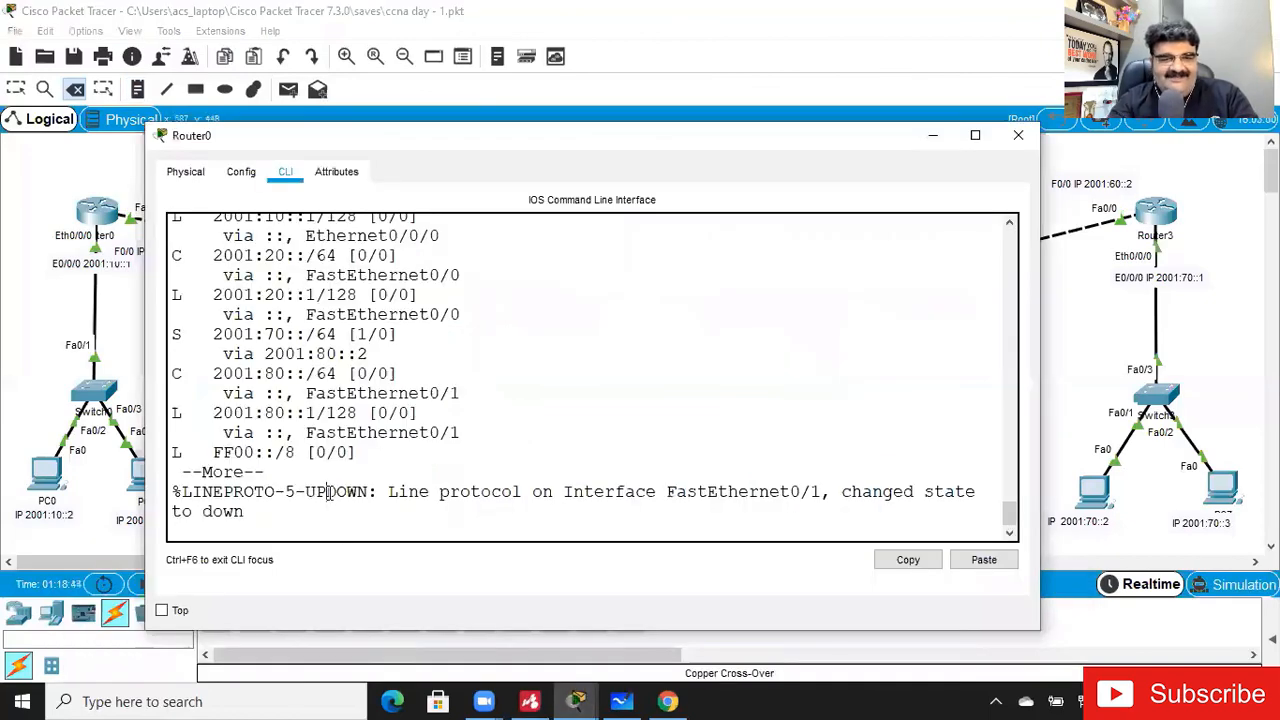
key(Return)
key(Return)
text(show ipv6 route)
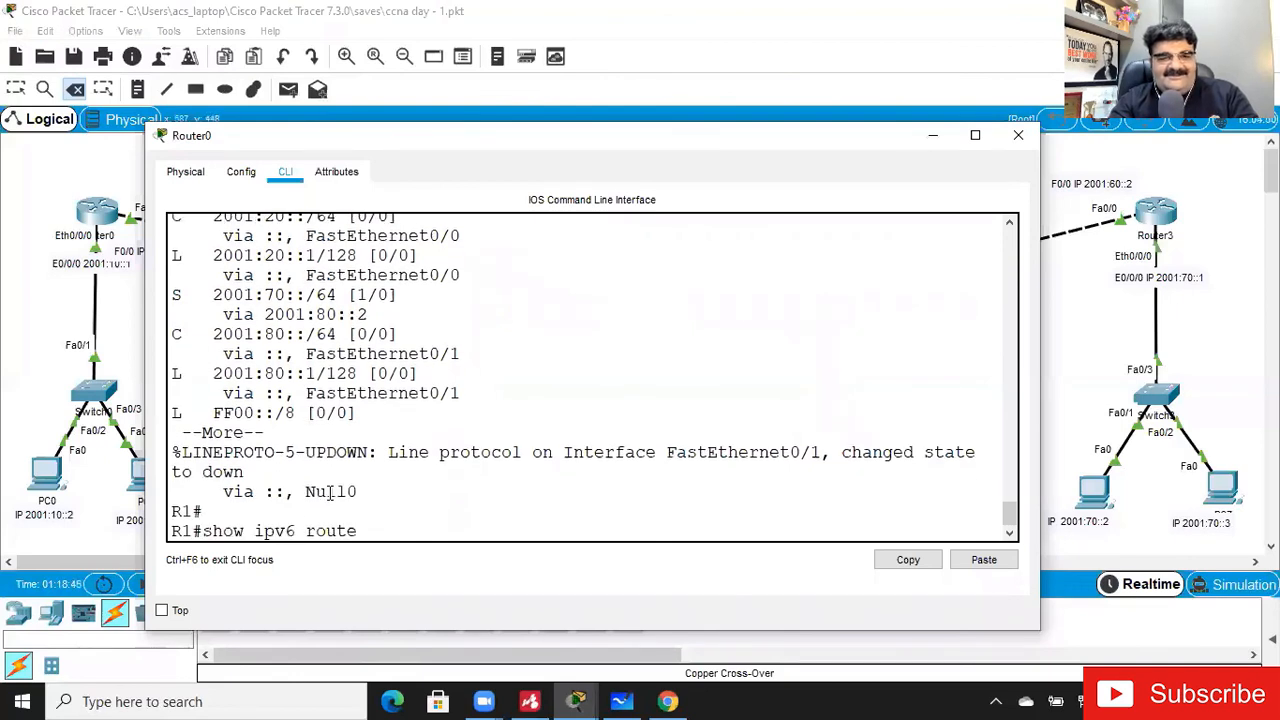
key(Return)
drag(286, 472, 368, 475)
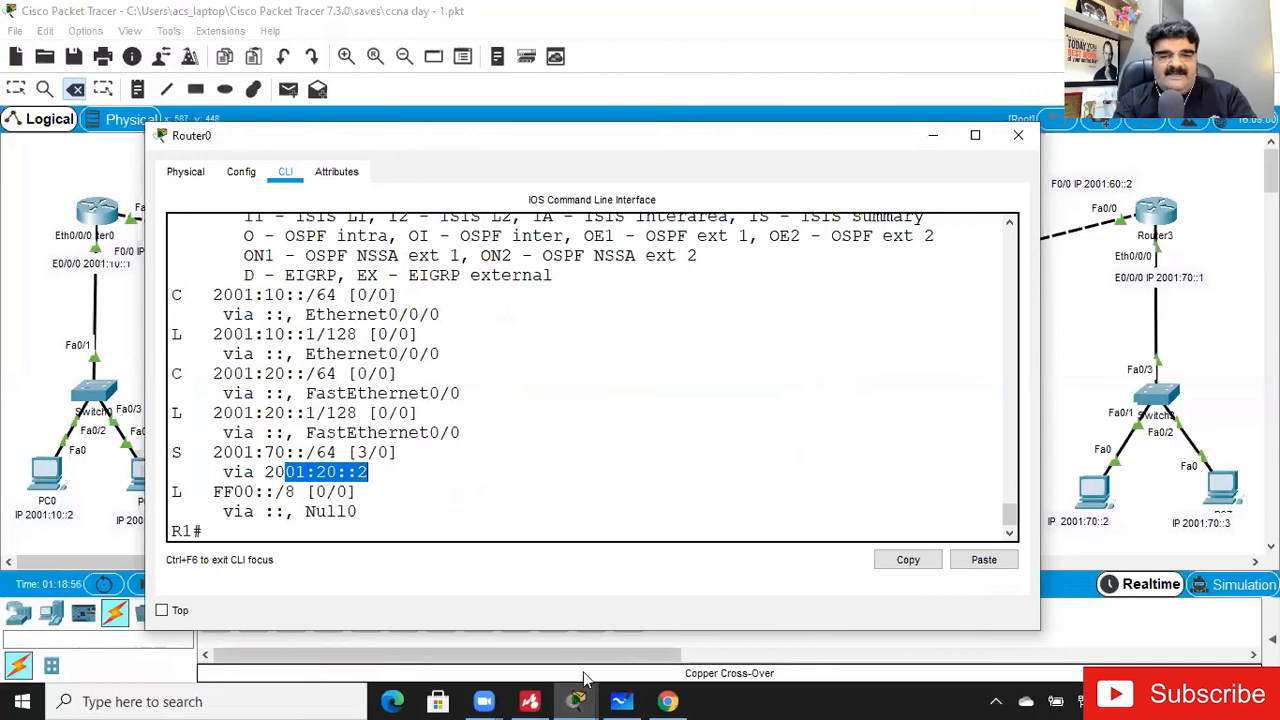
click(535, 700)
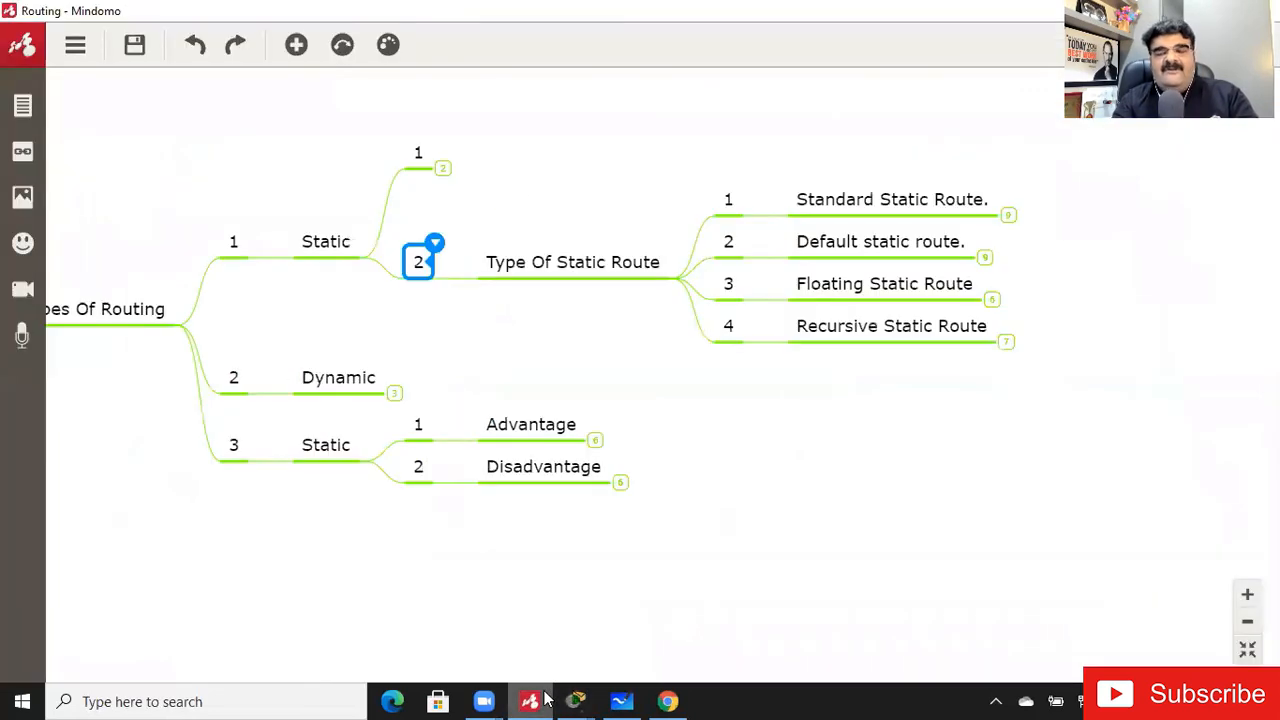